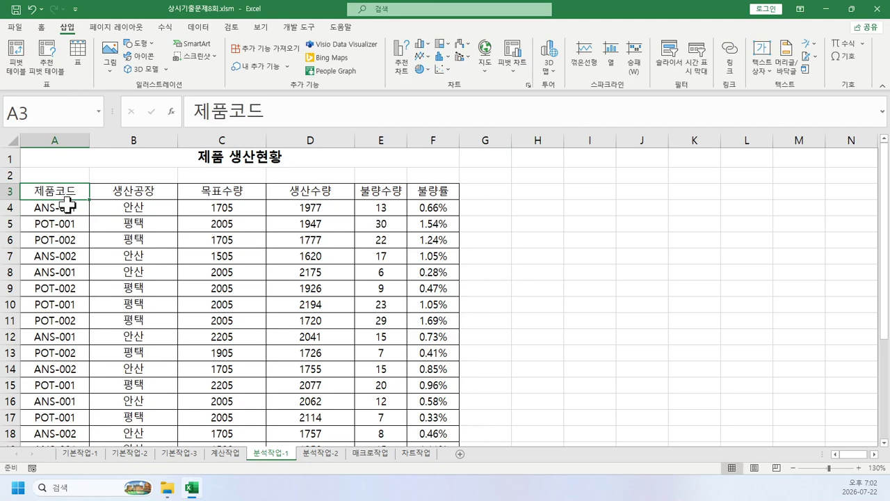
Create a pivot table from the data range A3:F19, placed on the existing worksheet at cell A24.
key("ctrl+shift+End")
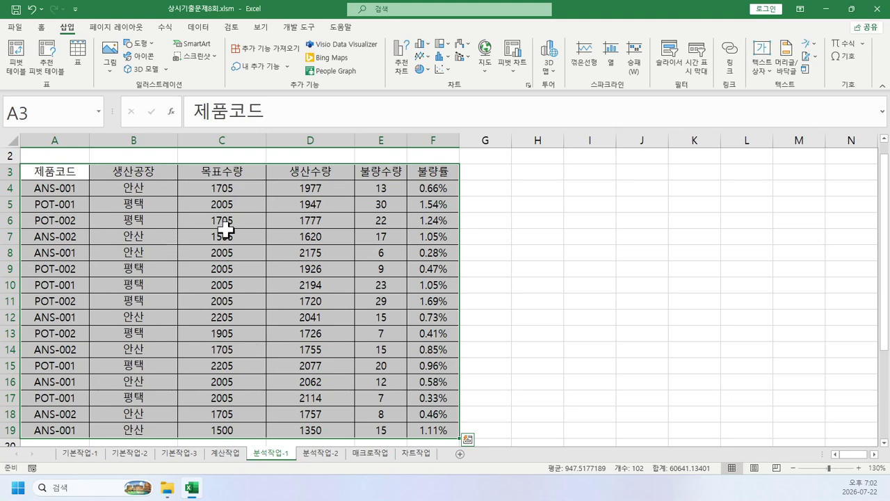
left_click(14, 67)
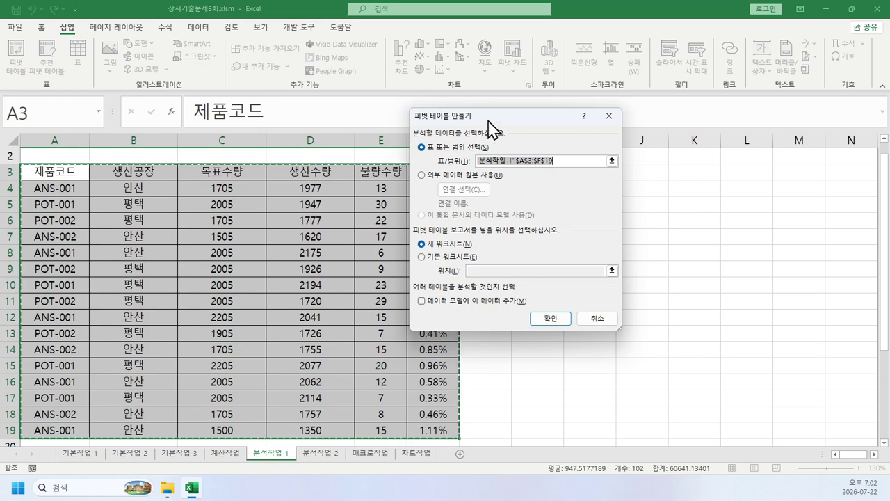
left_click_drag(489, 120, 570, 149)
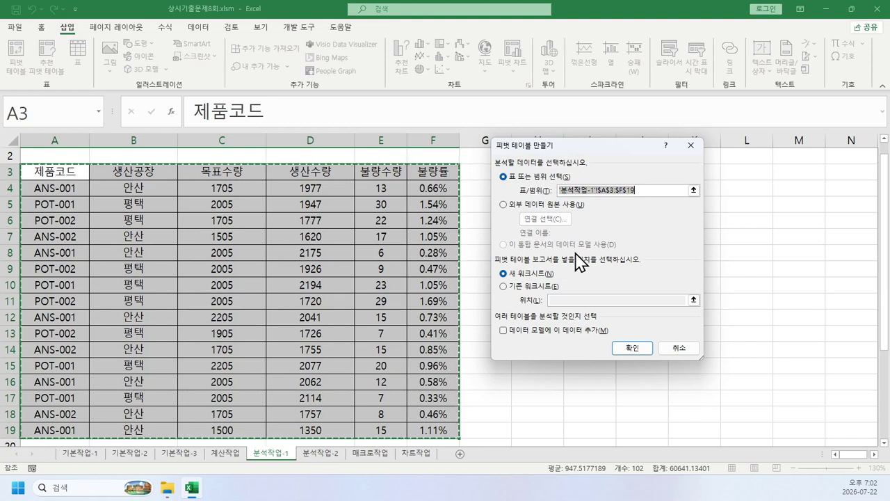
left_click(543, 284)
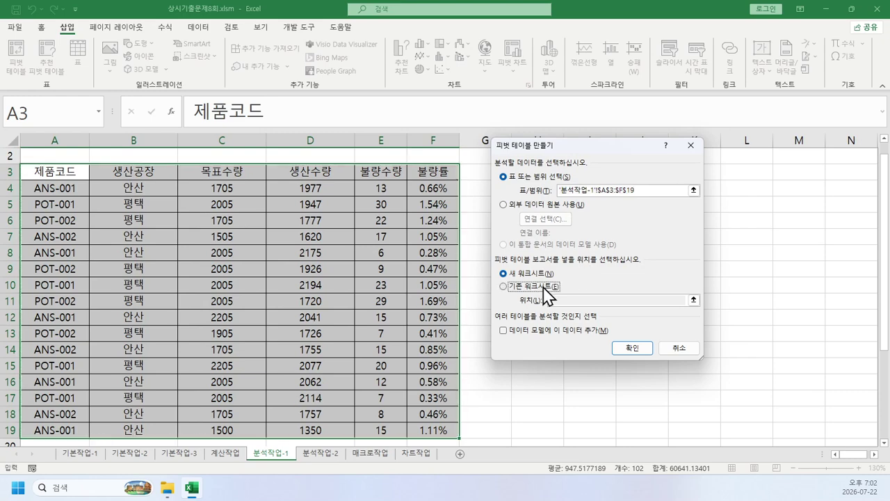
scroll(238, 284, "down", 3)
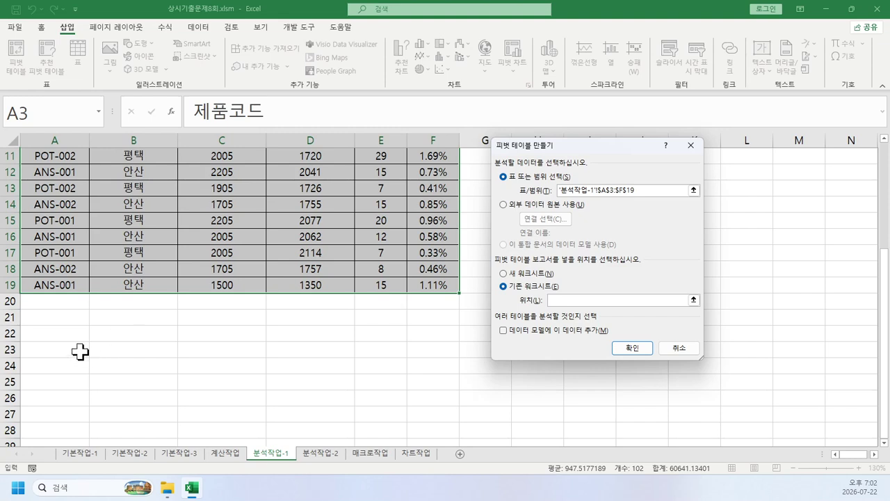
left_click(57, 365)
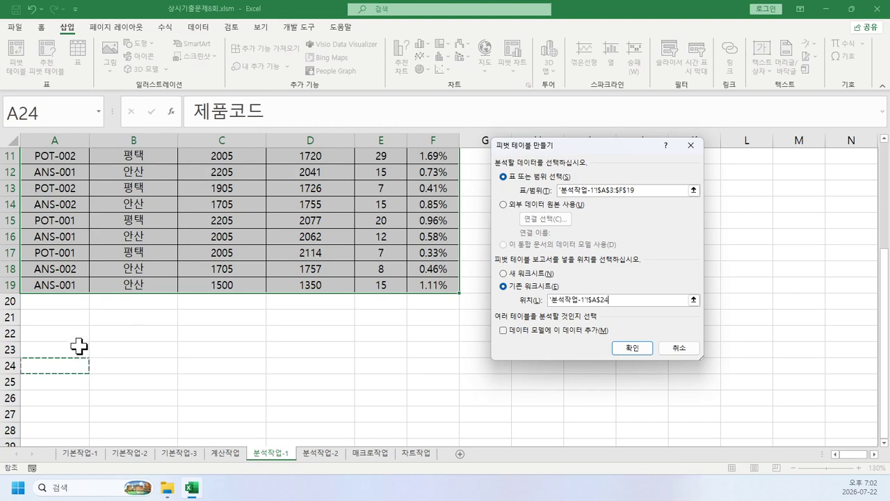
left_click(619, 350)
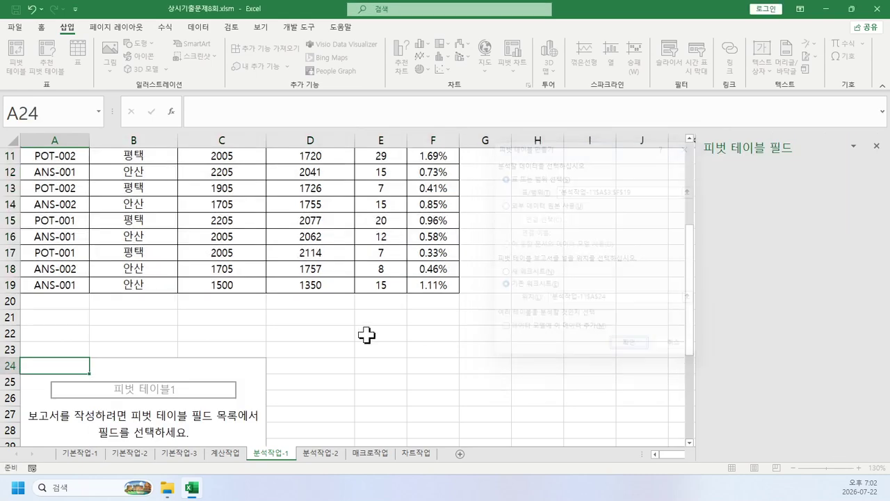
Paste the copied task instruction picture beside the empty pivot table and narrow it to fit from column D.
scroll(263, 331, "down", 4)
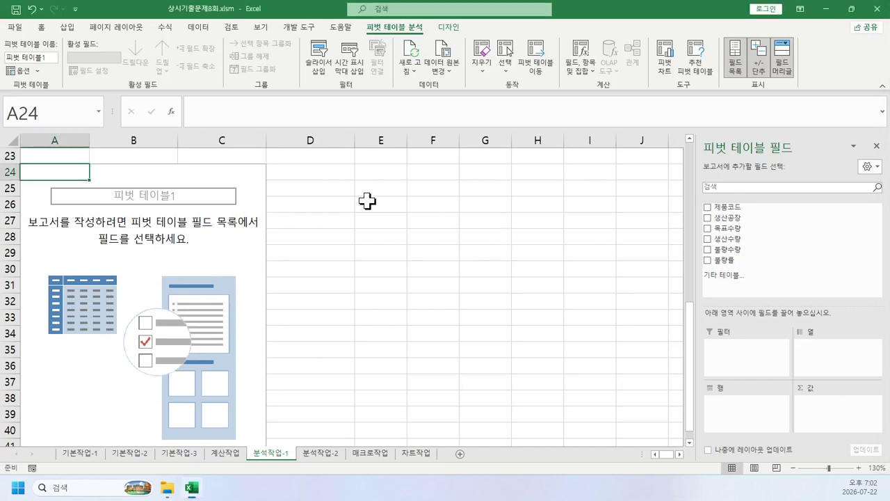
left_click(298, 189)
key("ctrl+v")
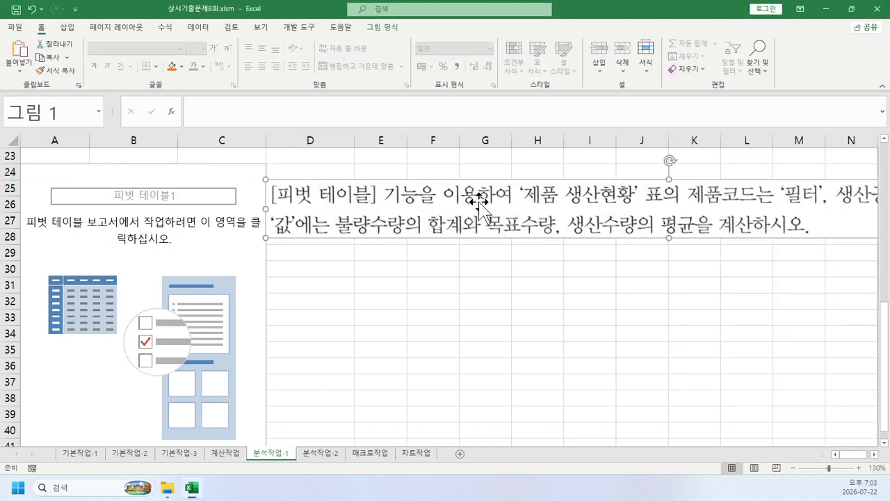
left_click_drag(480, 202, 157, 236)
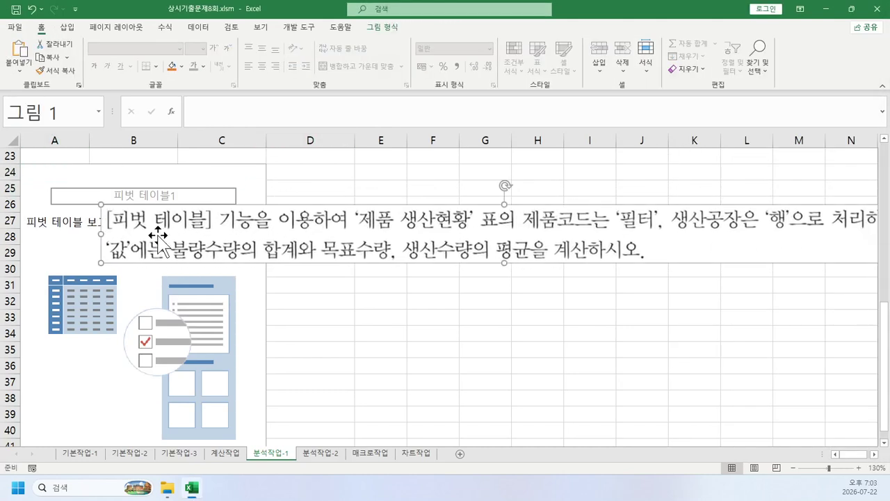
left_click_drag(105, 237, 410, 186)
Lay out the pivot table with 제품코드 as filter, 생산공장 as rows and the sum of 불량수량 as values.
left_click(252, 237)
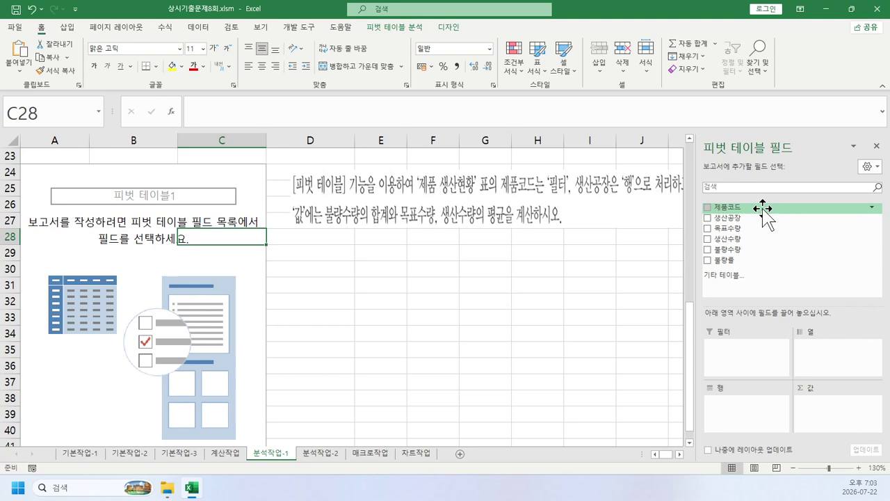
left_click_drag(763, 208, 734, 357)
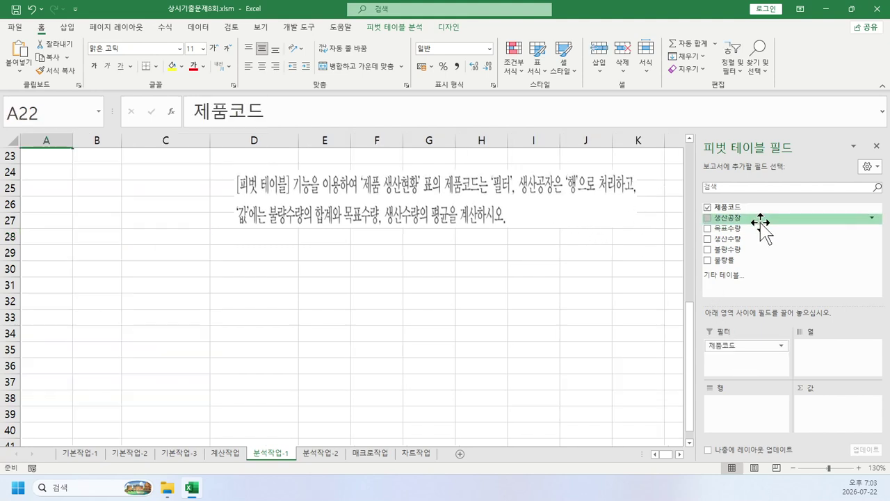
left_click_drag(716, 218, 743, 414)
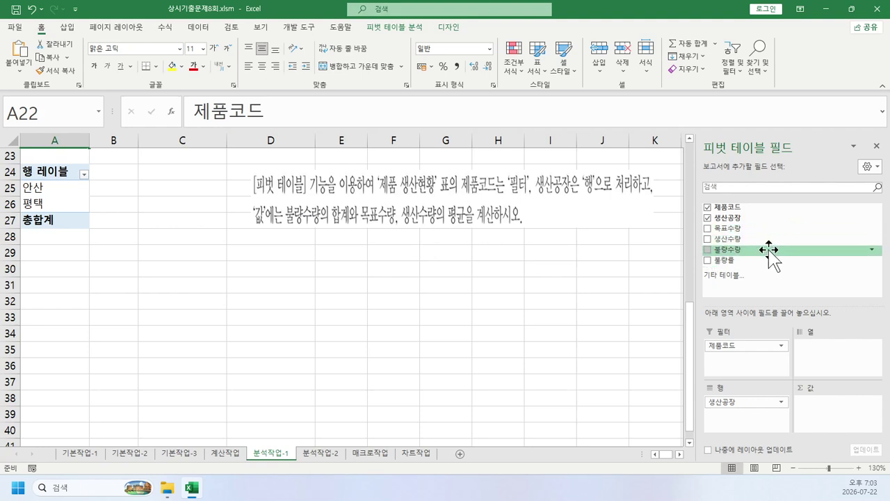
left_click_drag(769, 253, 838, 419)
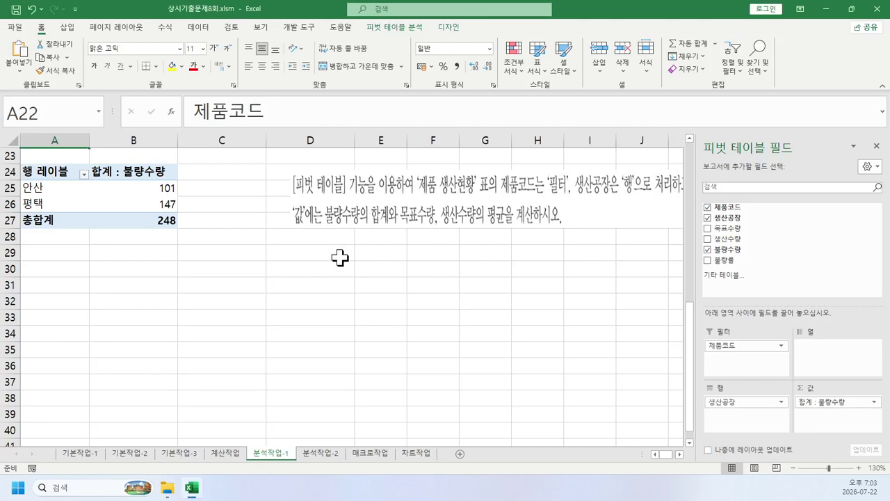
left_click(288, 265)
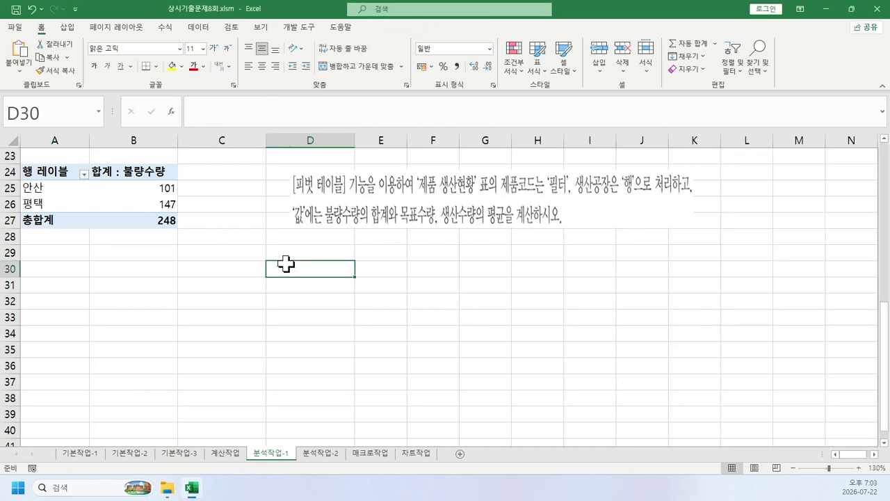
key("ctrl+v")
left_click_drag(348, 282, 131, 295)
left_click_drag(84, 327, 296, 315)
left_click_drag(410, 310, 251, 317)
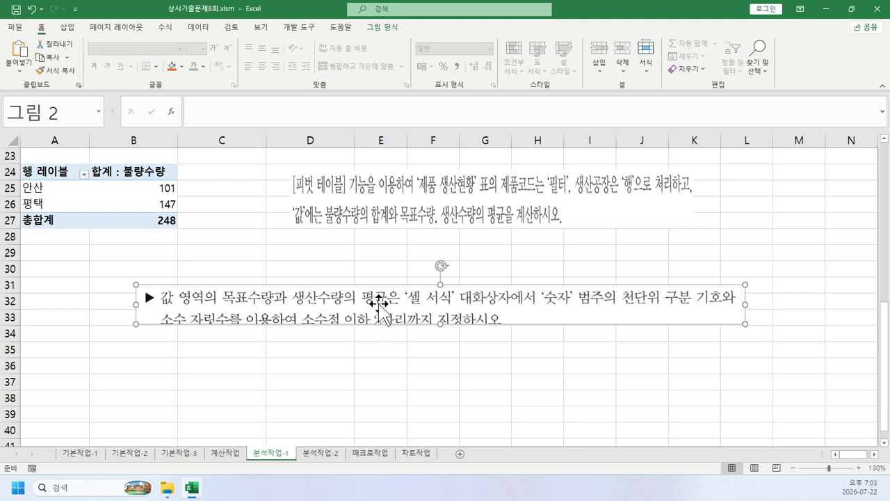
key("Delete")
Add 목표수량 to the pivot table's values and summarize it by average (평균).
left_click(153, 204)
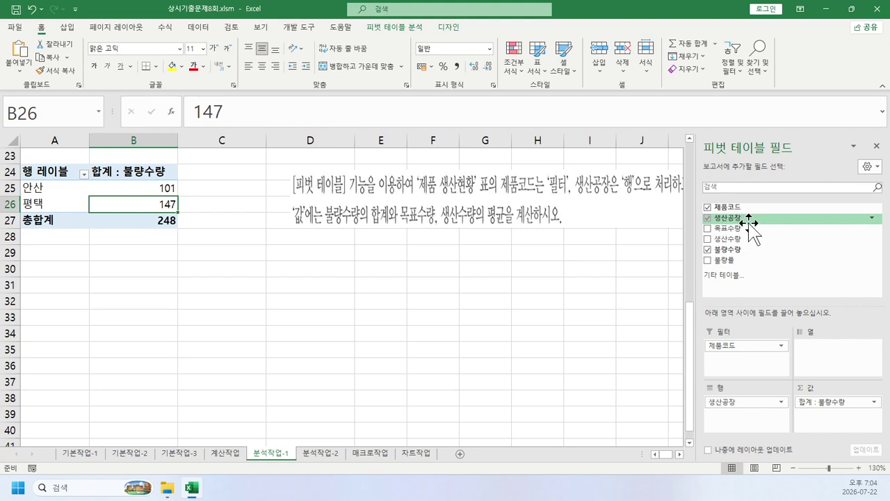
left_click_drag(752, 229, 842, 428)
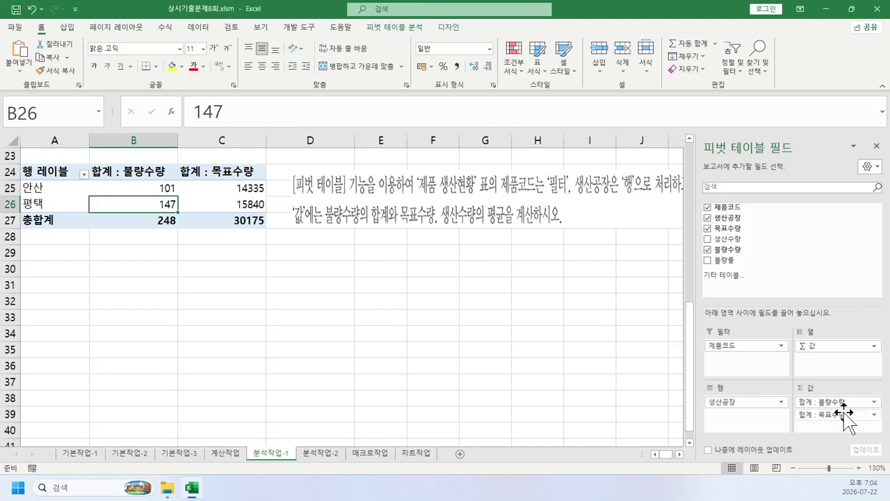
left_click(747, 371)
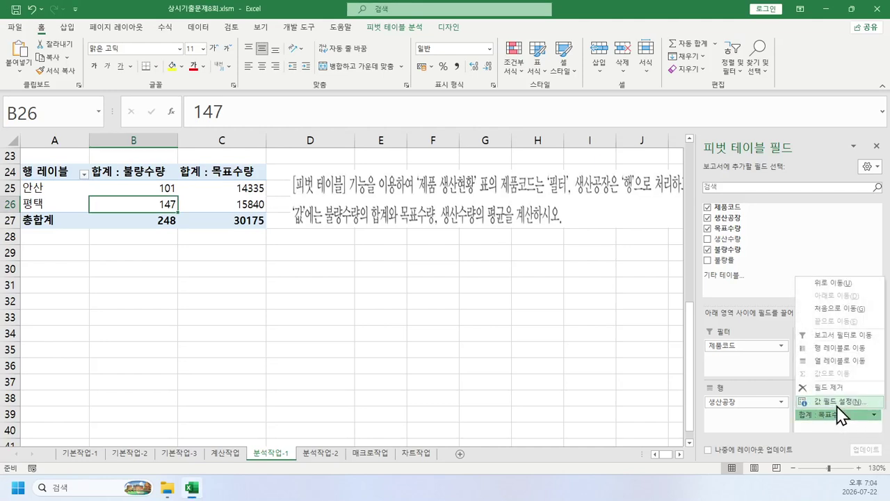
left_click(838, 402)
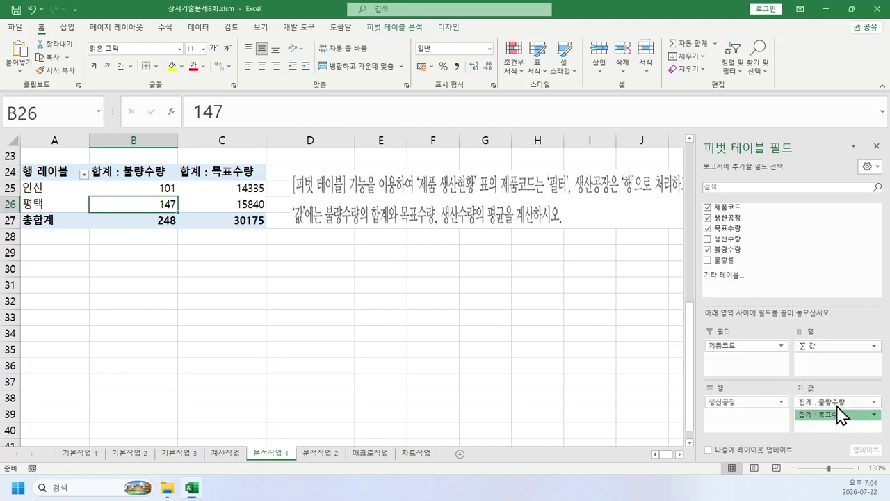
left_click(516, 278)
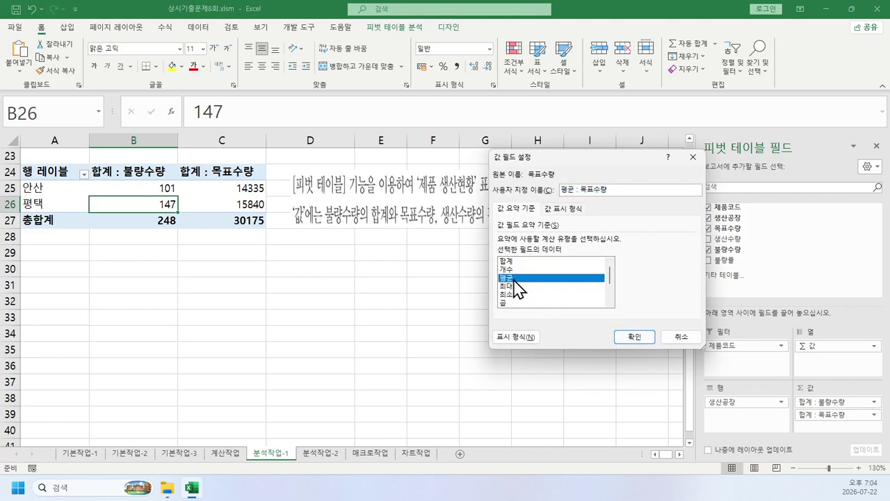
left_click(635, 339)
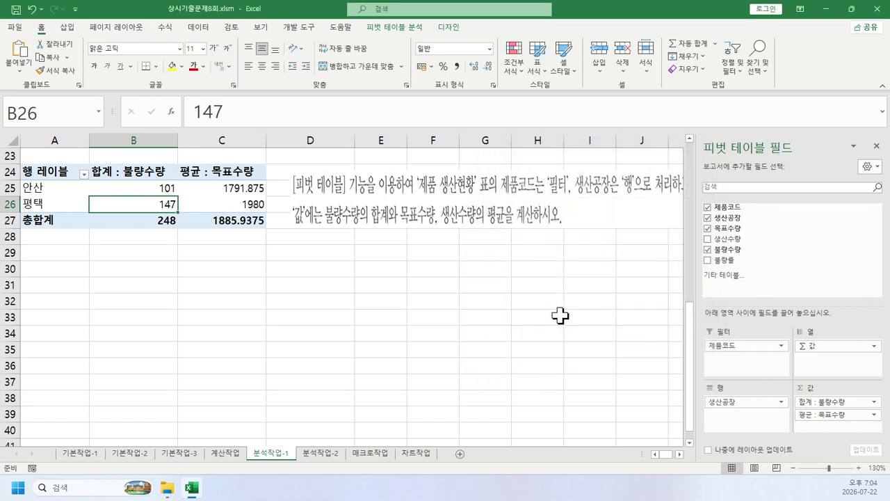
Set the 목표수량 average's number format to the 숫자 category with the 1000 separator and 2 decimal places.
left_click(834, 415)
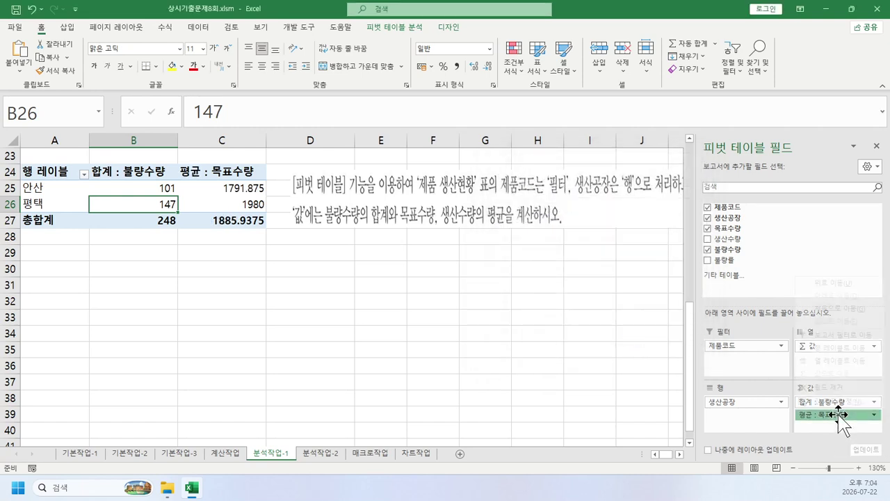
left_click(835, 358)
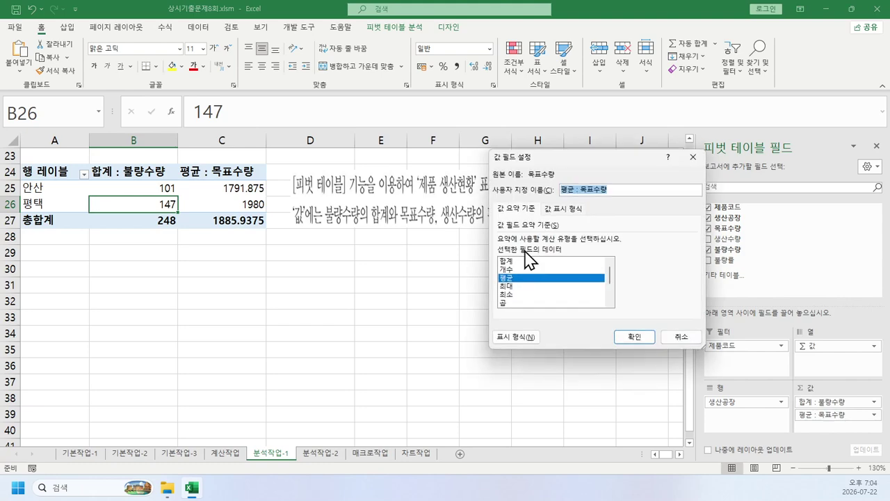
left_click_drag(548, 158, 332, 236)
left_click(300, 413)
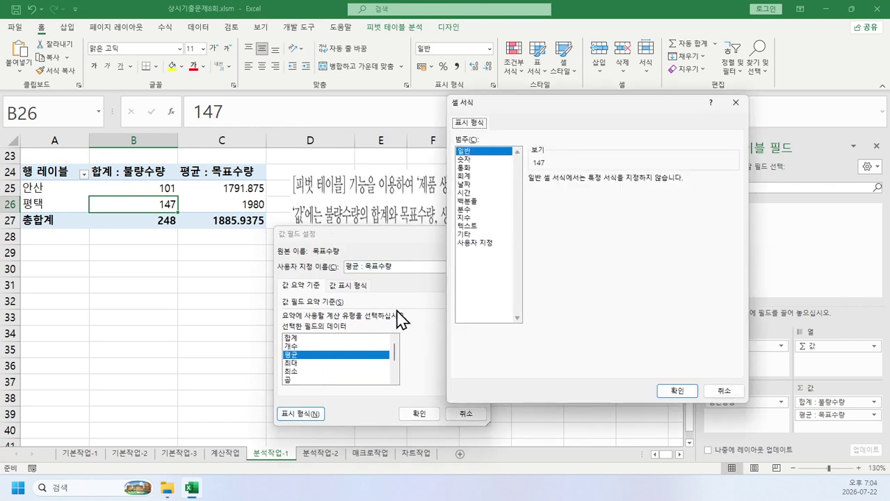
left_click(478, 160)
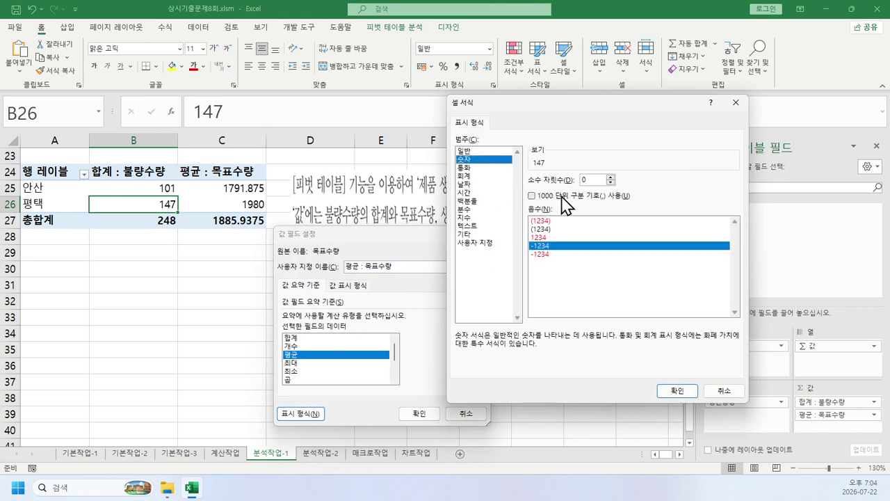
left_click(563, 201)
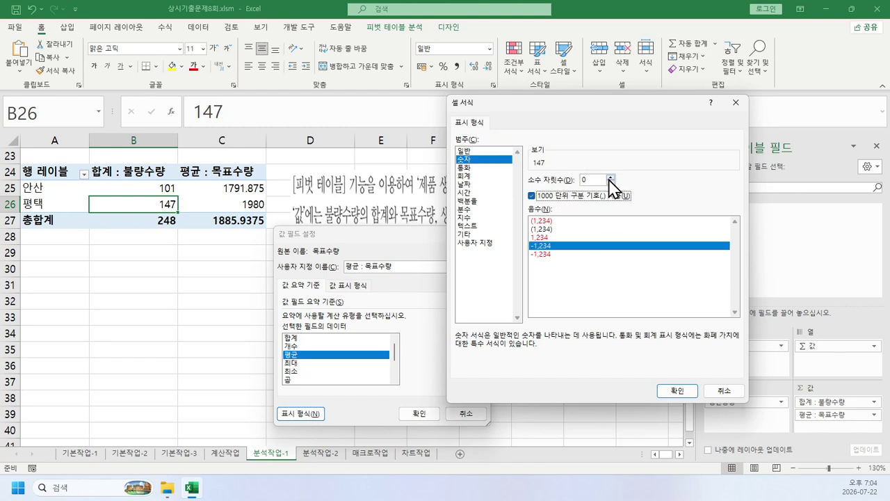
left_click(610, 178)
left_click(610, 178)
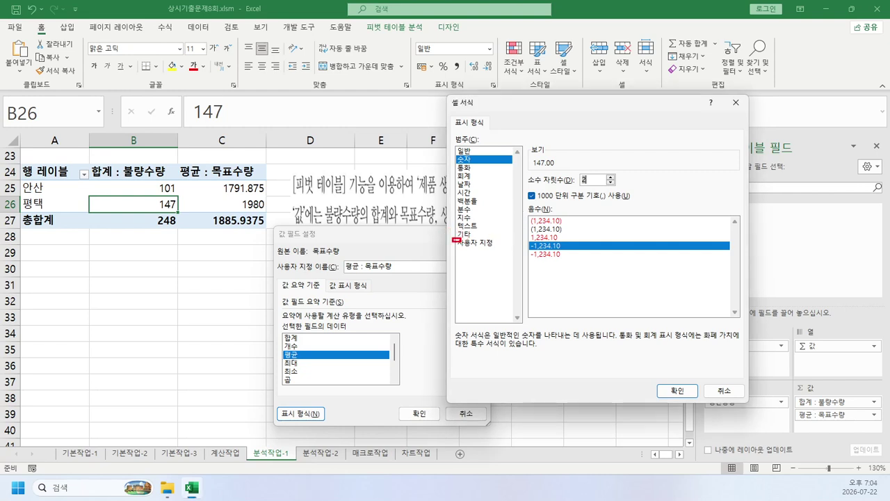
mouse_move(452, 238)
left_mouse_down()
mouse_move(502, 248)
mouse_move(523, 289)
mouse_move(540, 280)
left_mouse_up()
key("t")
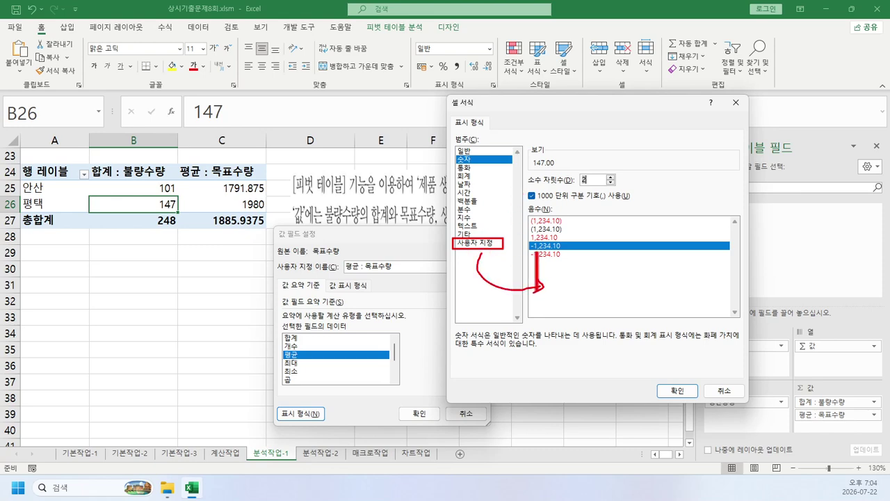
left_click(553, 276)
type("#,##-")
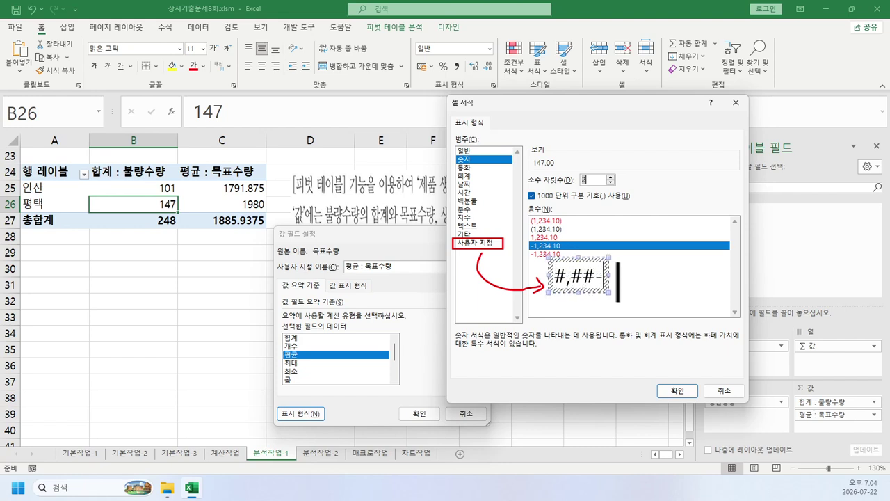
key("BackSpace")
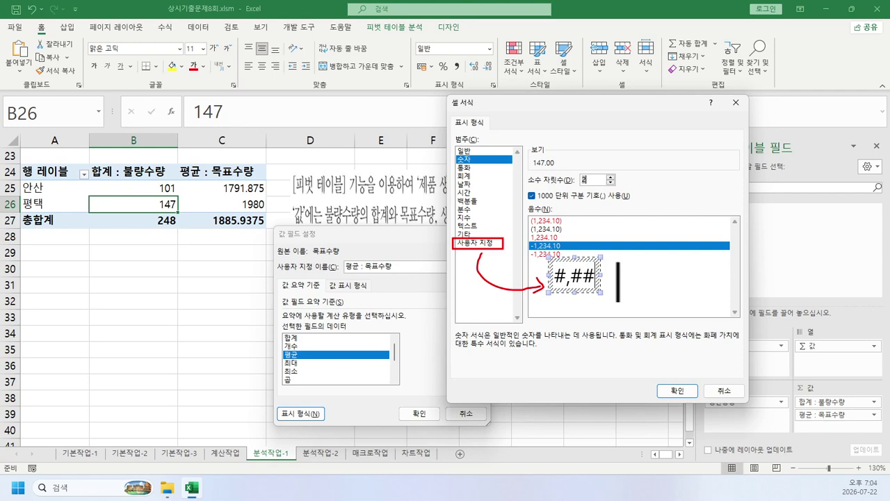
type("0.00")
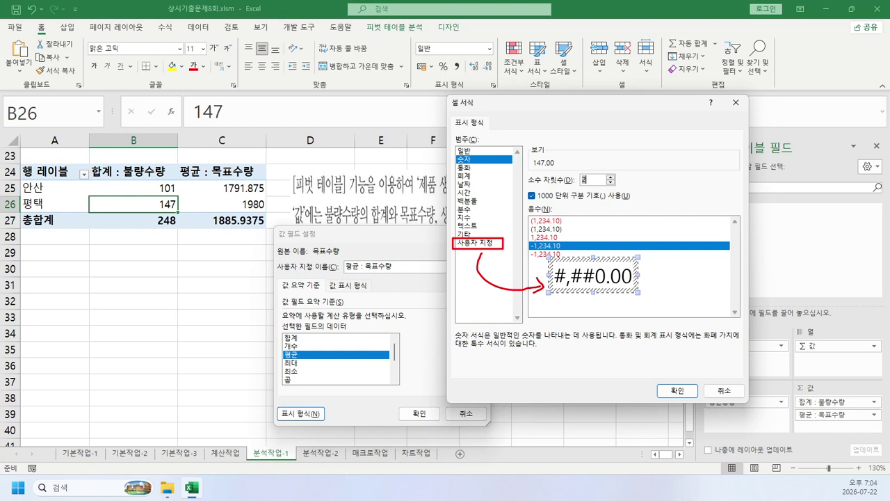
key("Escape")
key("Escape")
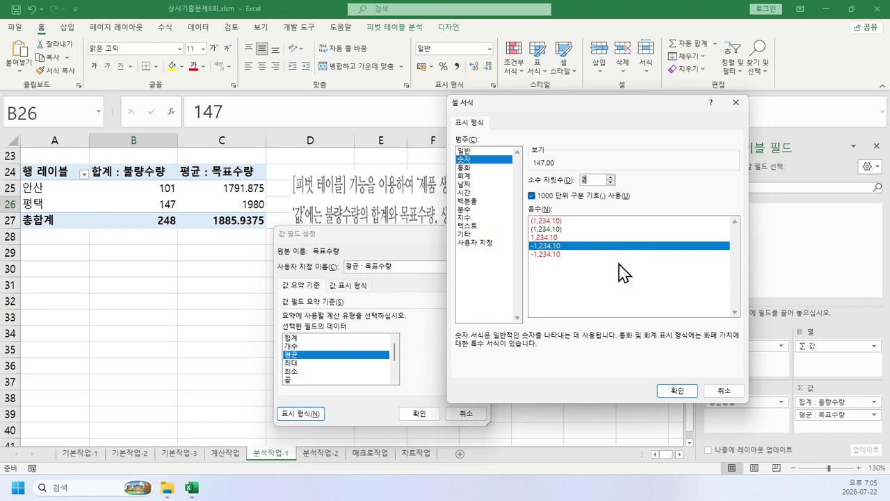
Apply the chosen cell format and value field settings to the 목표수량 average.
left_click(666, 393)
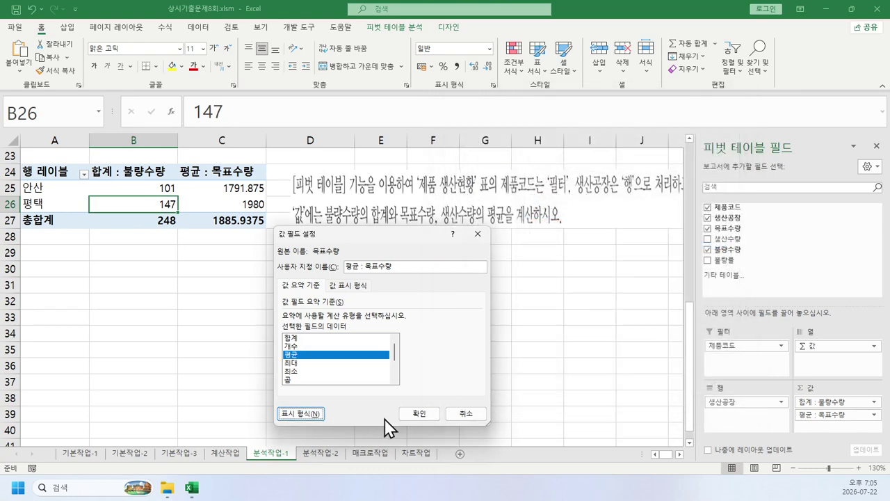
left_click(419, 413)
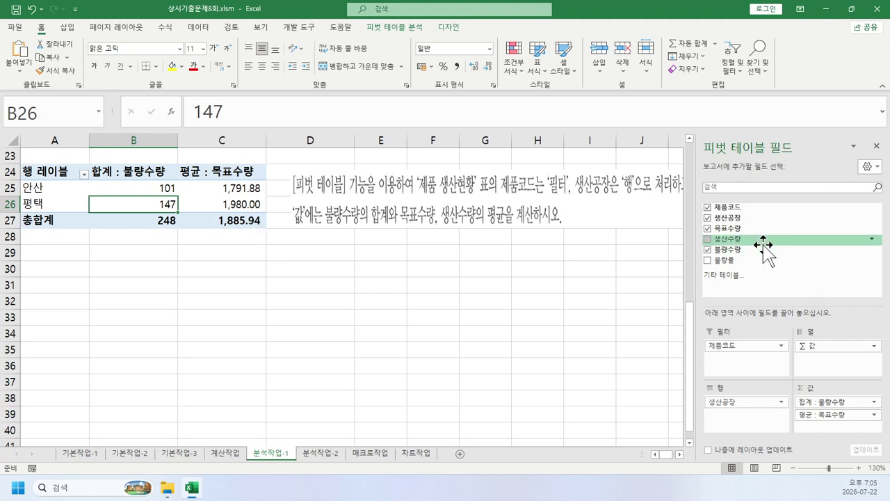
Add 생산수량 to the pivot table's values and summarize it by average (평균).
left_click_drag(763, 245, 827, 426)
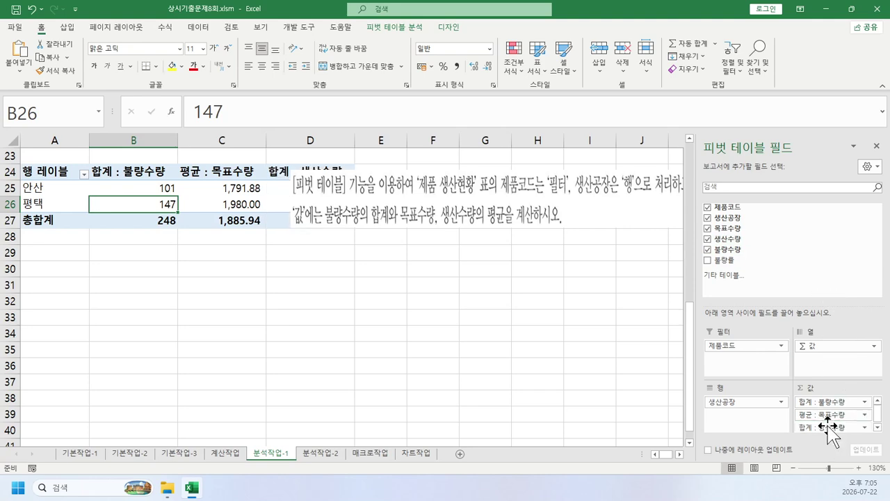
left_click(828, 426)
left_click(831, 414)
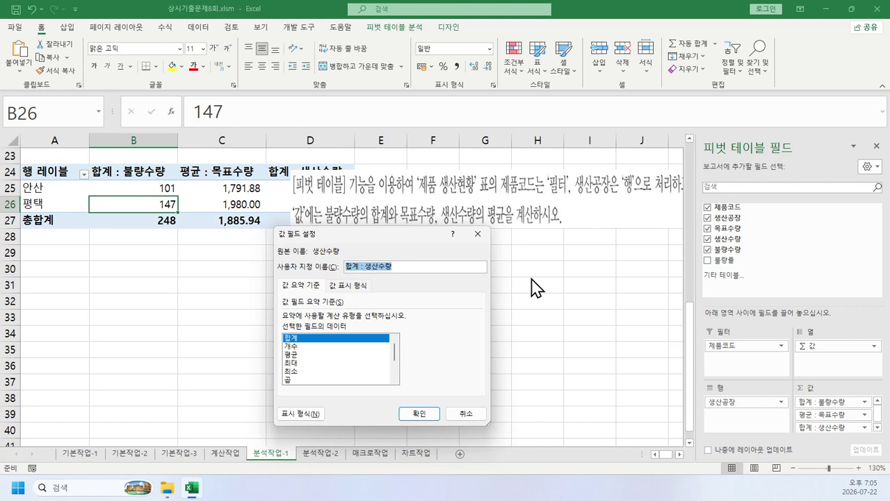
left_click(301, 354)
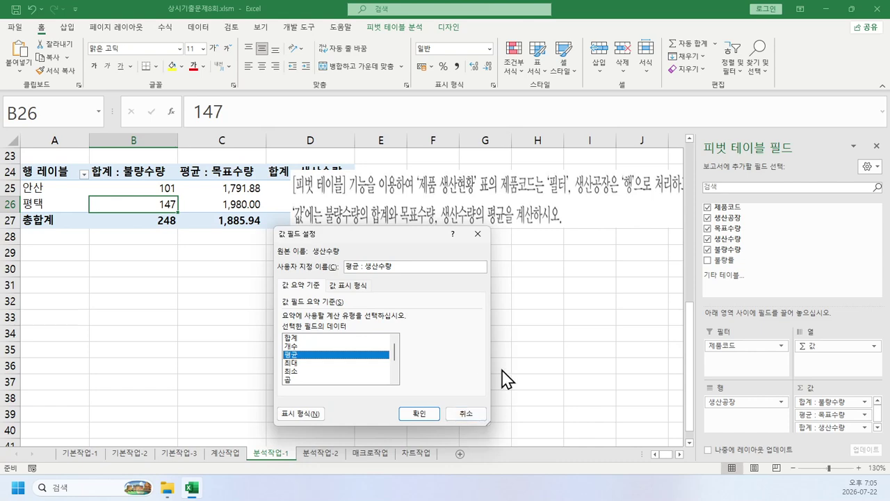
Format the 생산수량 average as 숫자 with the 1000 separator and 2 decimal places, and apply the value field settings.
left_click(288, 414)
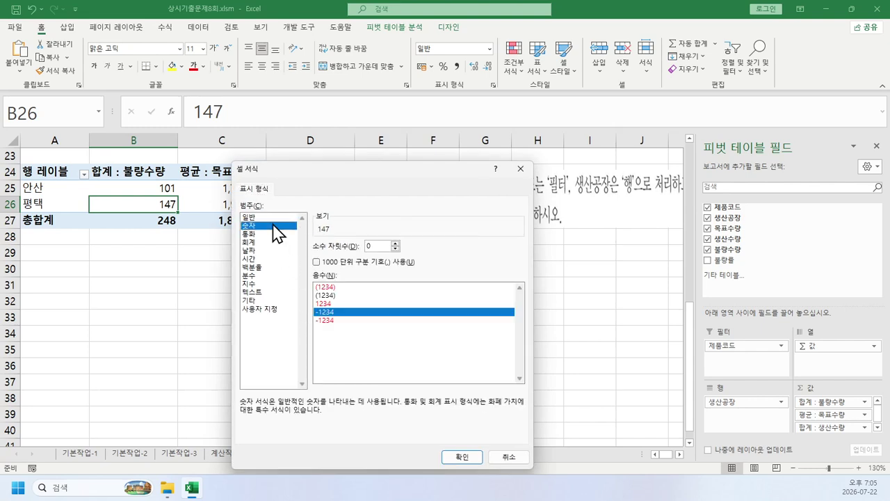
left_click(351, 262)
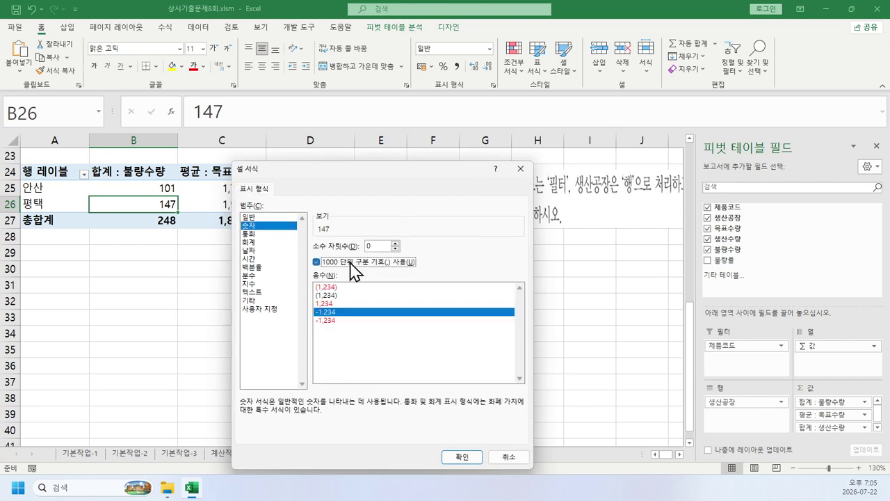
left_click(395, 244)
left_click(395, 244)
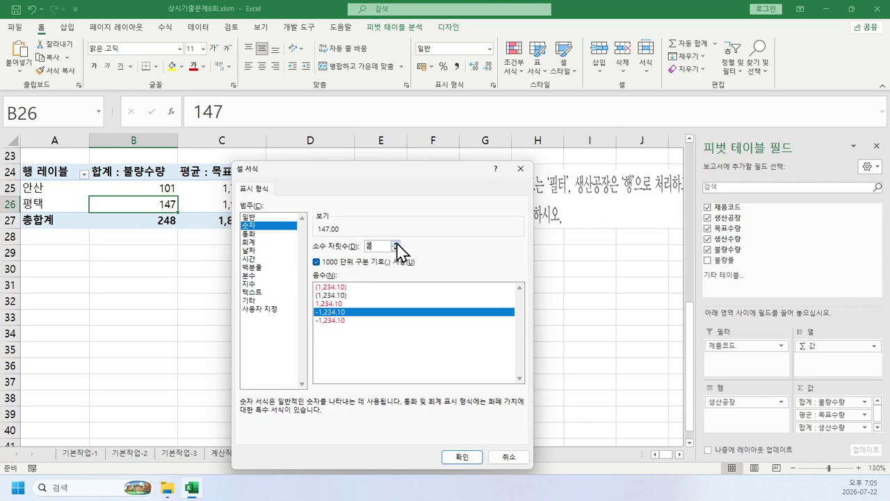
left_click(462, 456)
left_click(421, 415)
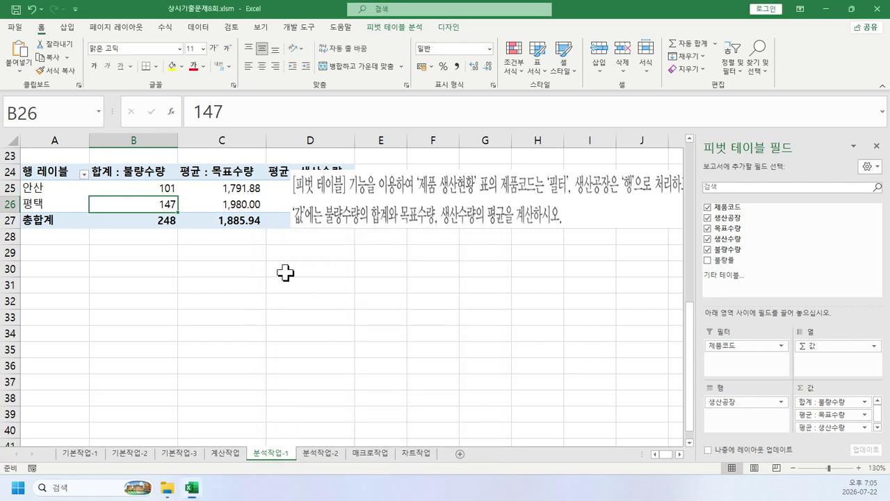
Delete the instruction picture covering the pivot table and paste the copied instruction picture below the table, around row 31.
left_click_drag(407, 203, 288, 295)
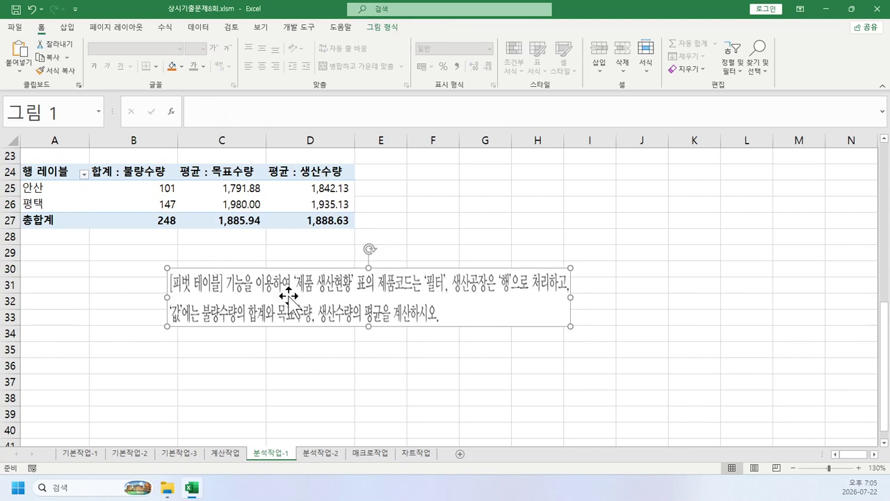
key("Delete")
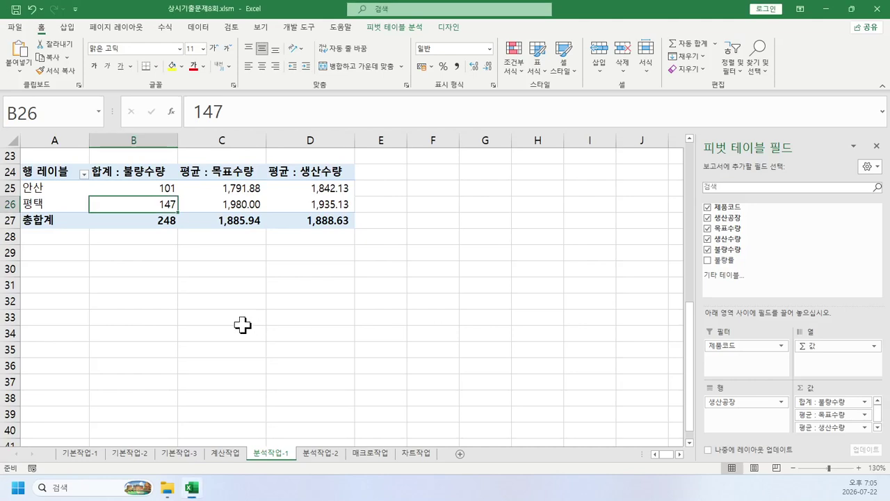
left_click(151, 282)
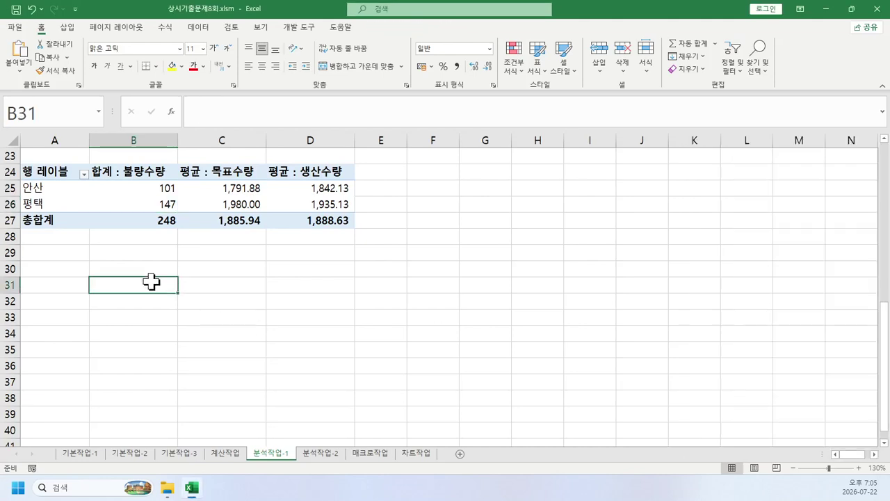
key("ctrl+v")
left_click_drag(239, 283, 203, 274)
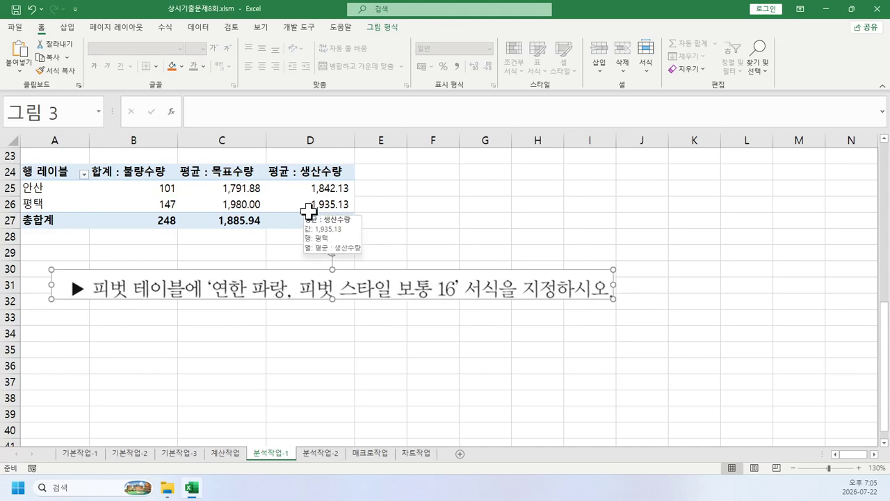
Apply the style '연한 파랑, 피벗 스타일 보통 16' to the pivot table and delete the instruction picture below it.
left_click(282, 204)
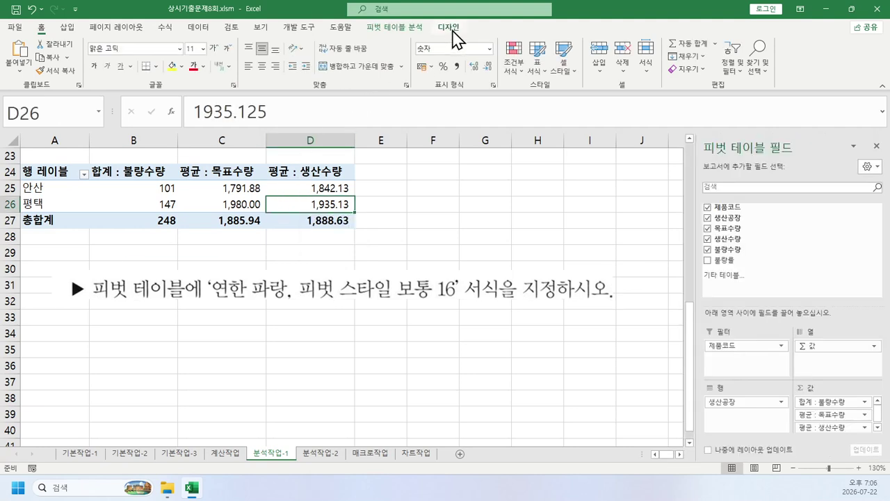
left_click(448, 28)
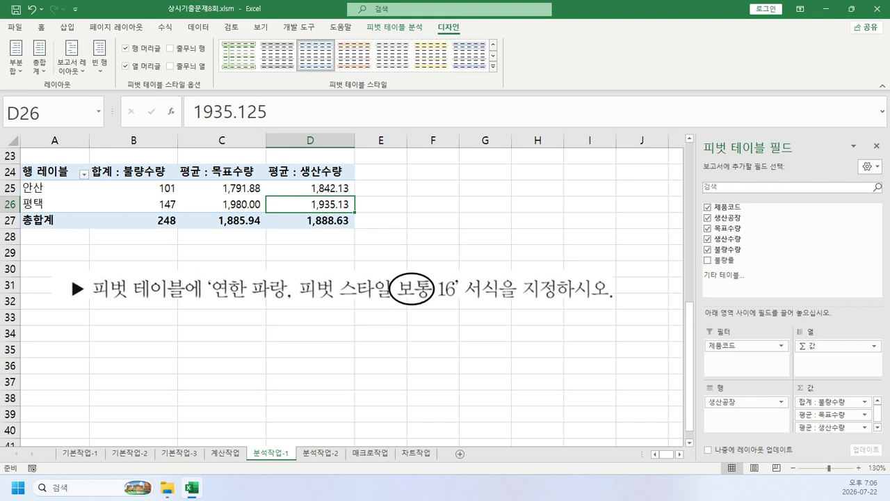
left_click(492, 67)
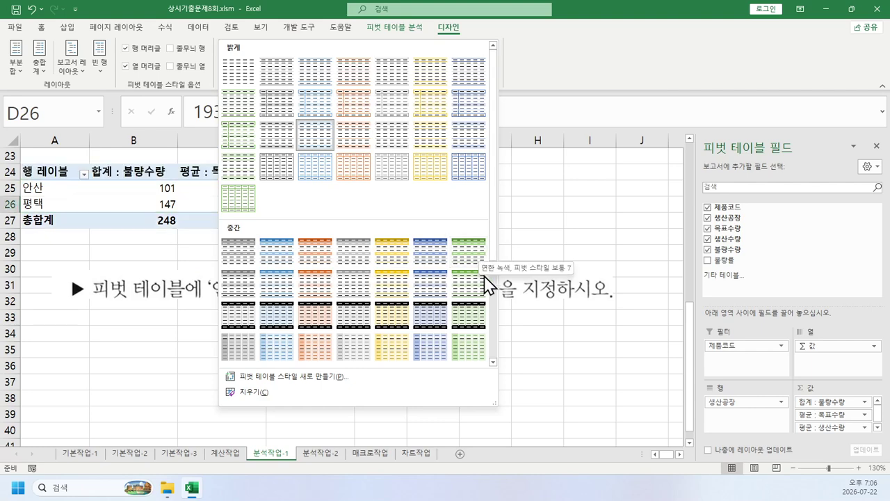
left_click(275, 319)
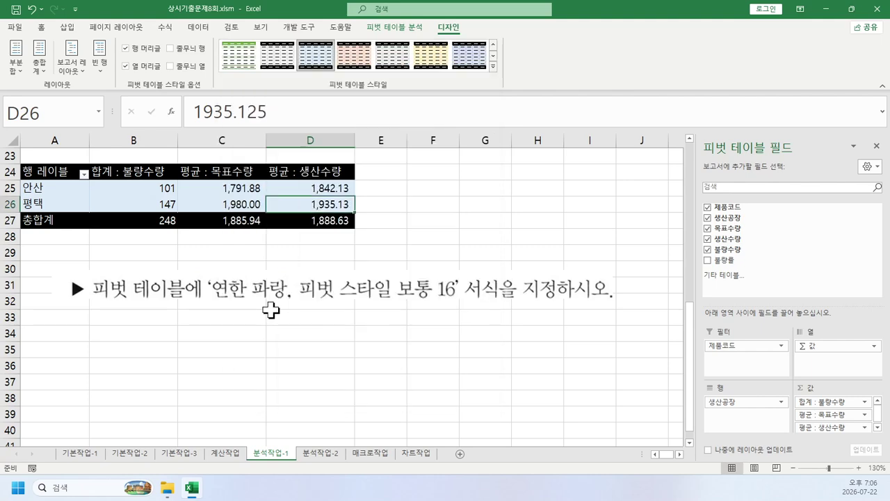
left_click(273, 285)
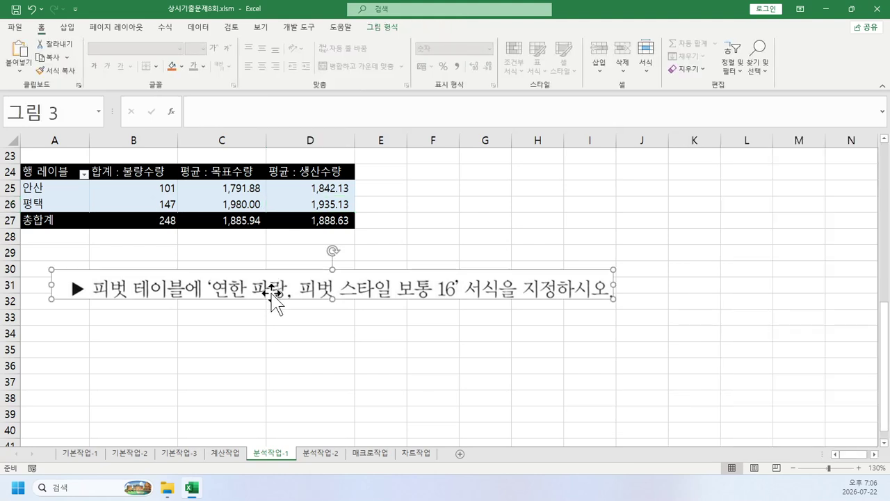
key("Delete")
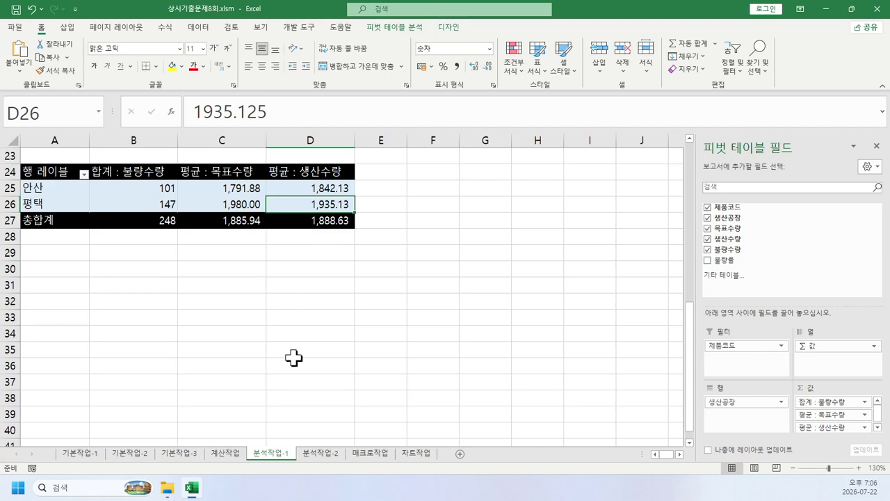
On the 분석작업-2 sheet, move the scenario notes picture slightly closer to the table and name cell I4 순이익율.
left_click(313, 460)
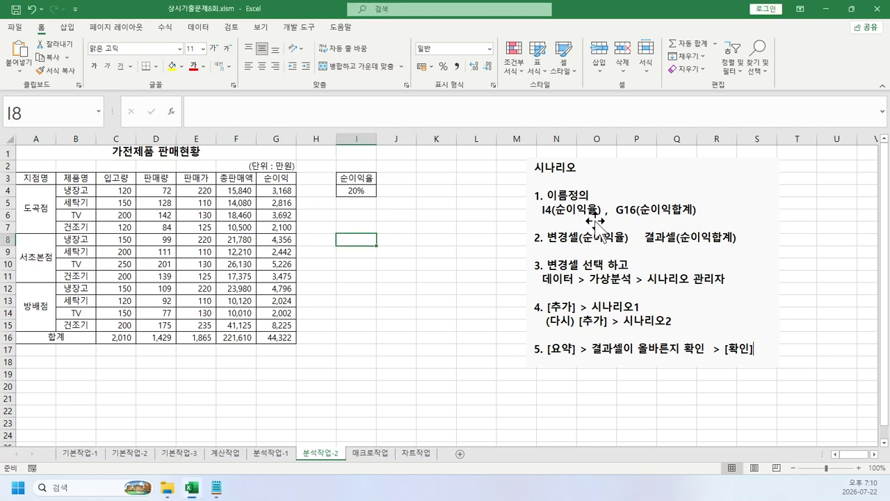
left_click_drag(586, 214, 546, 219)
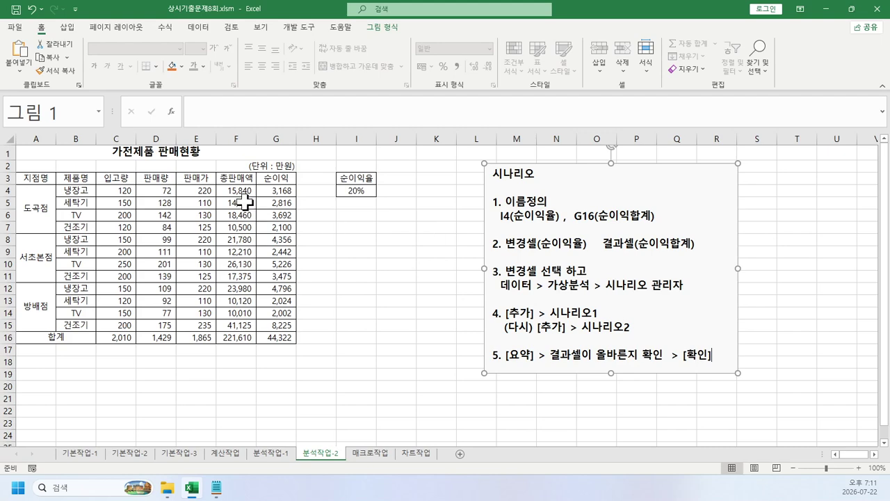
left_click(361, 192)
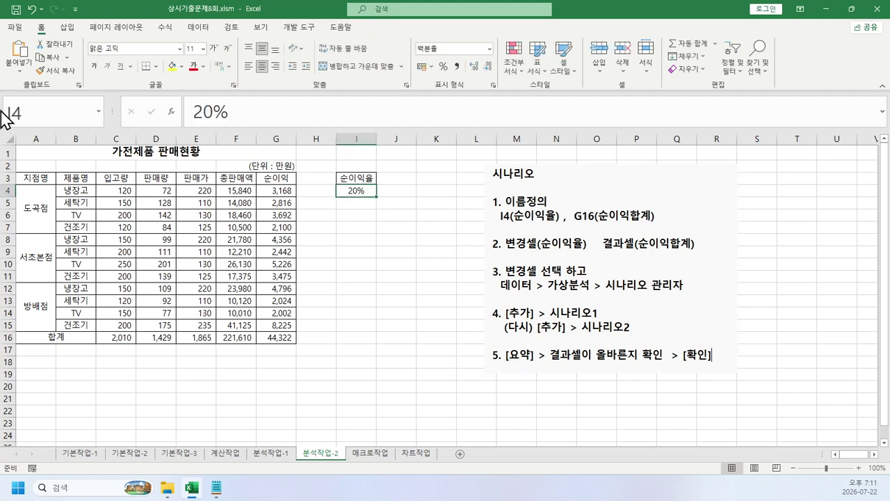
left_click(52, 111)
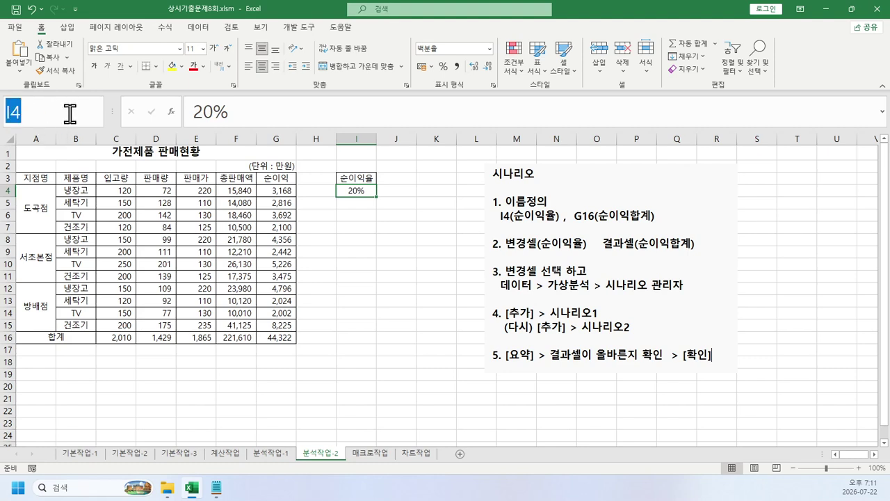
type("t")
type("순이익율")
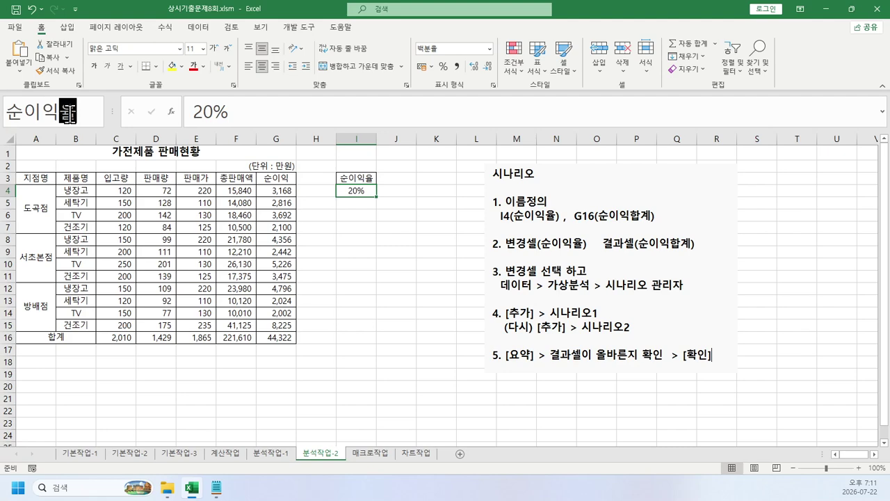
type("률")
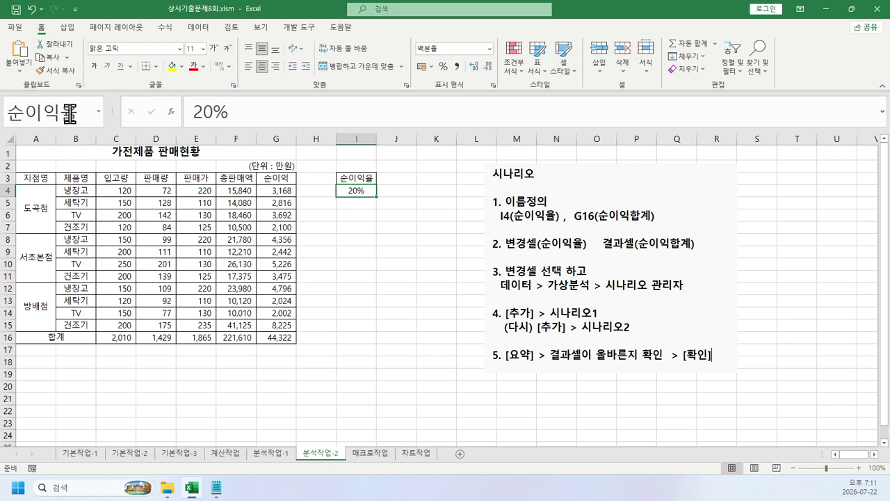
key("Return")
Define the name 순이익합계 for cell G16, the total of the 순이익 column.
left_click(281, 337)
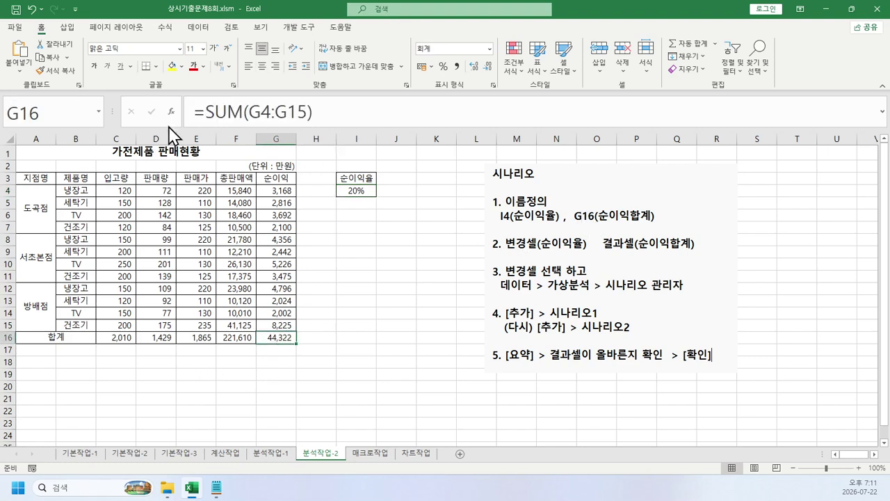
left_click(60, 106)
type("순잉")
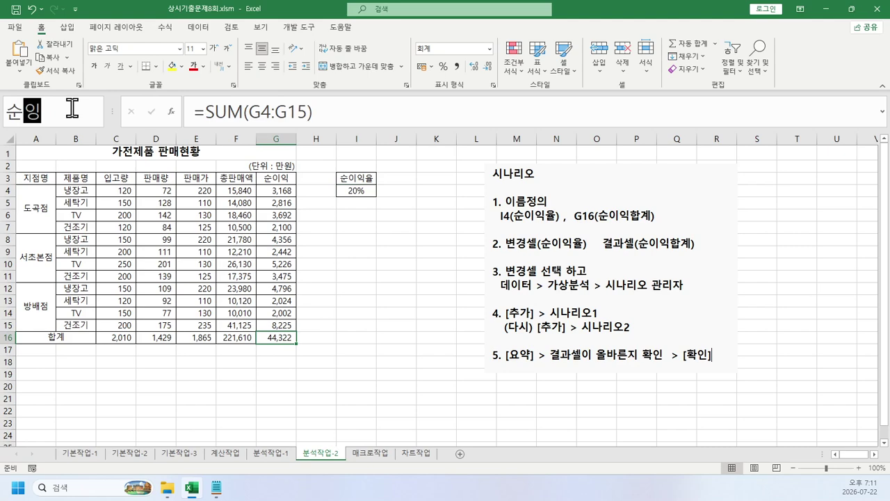
type("익합계")
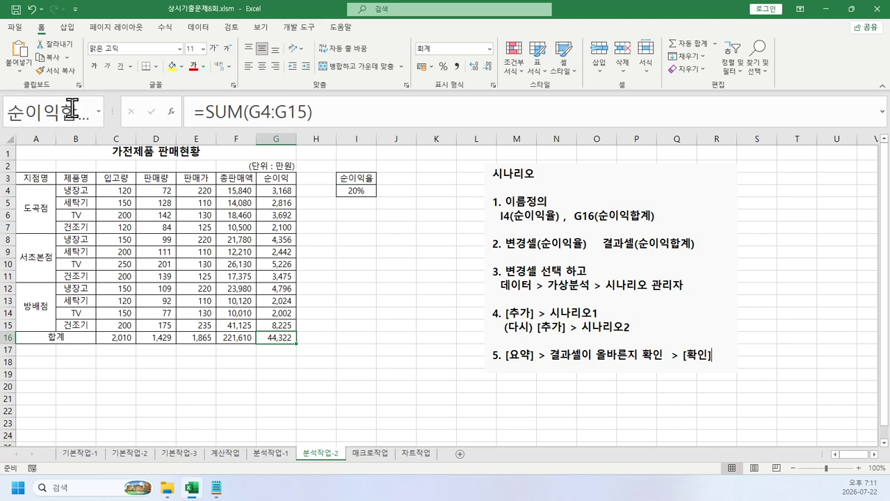
key("Return")
Go to the defined names 순이익율 and 순이익합계 in turn to check which cells they refer to.
left_click(444, 311)
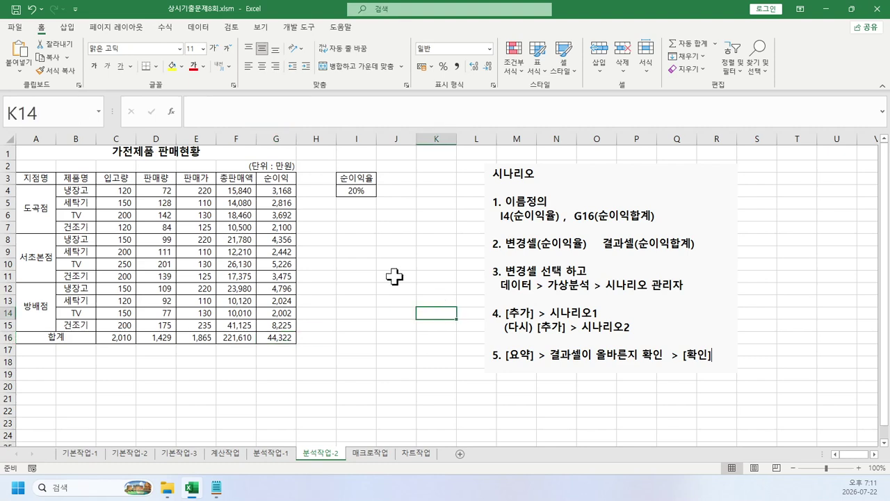
left_click(98, 112)
left_click(82, 138)
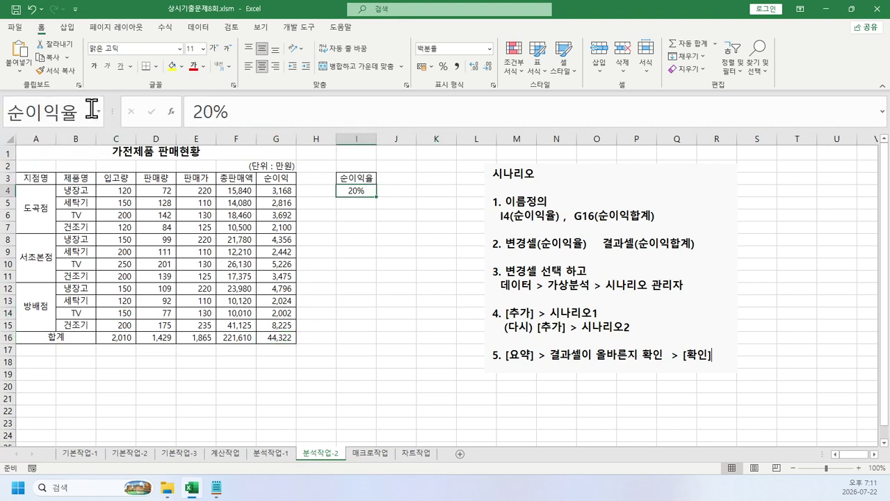
left_click(98, 111)
left_click(78, 170)
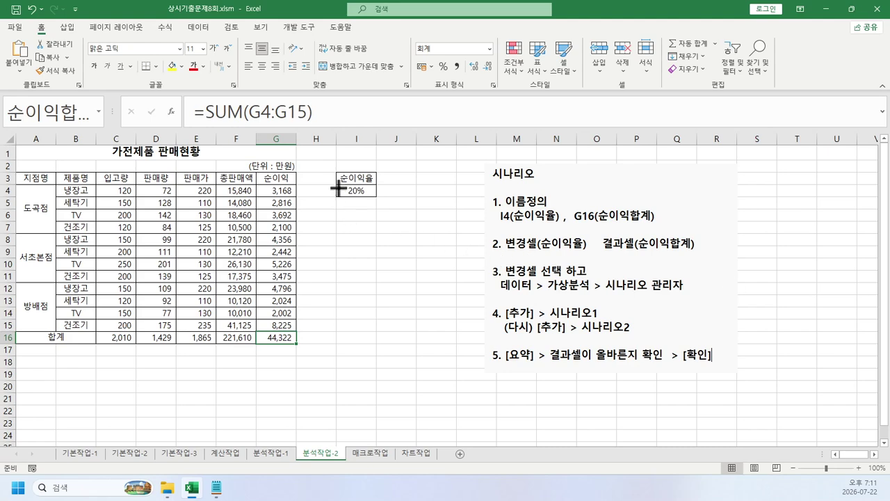
mouse_move(334, 182)
left_mouse_down()
mouse_move(376, 197)
mouse_move(362, 236)
left_mouse_up()
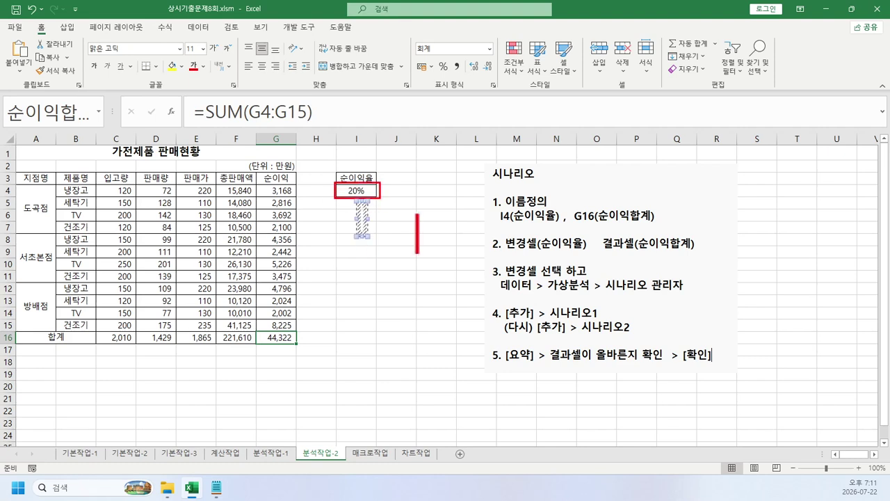
type("변그")
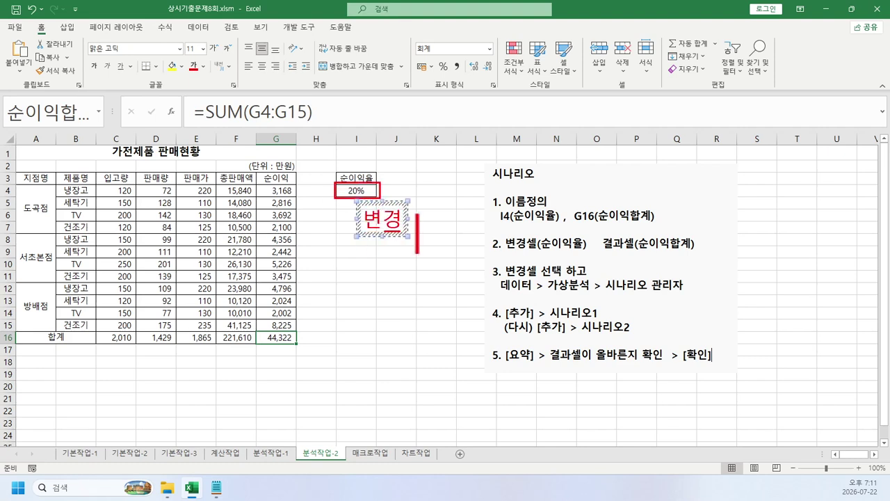
left_click(417, 233)
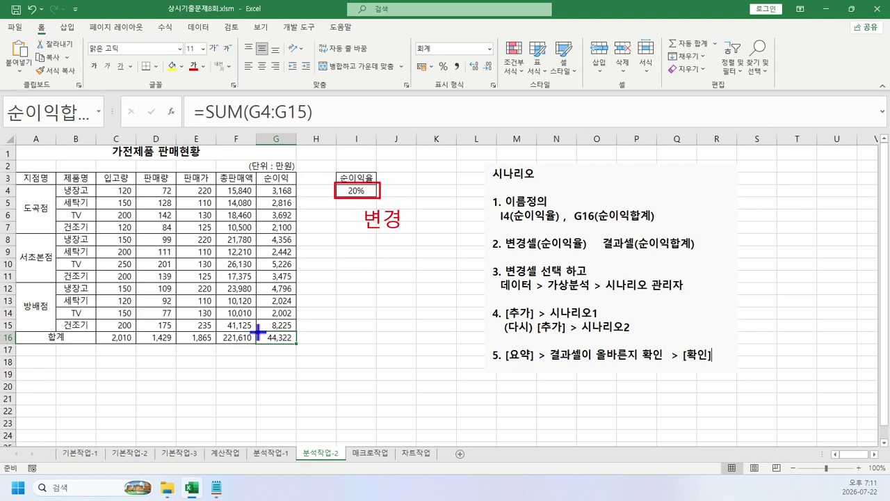
left_click_drag(256, 330, 298, 345)
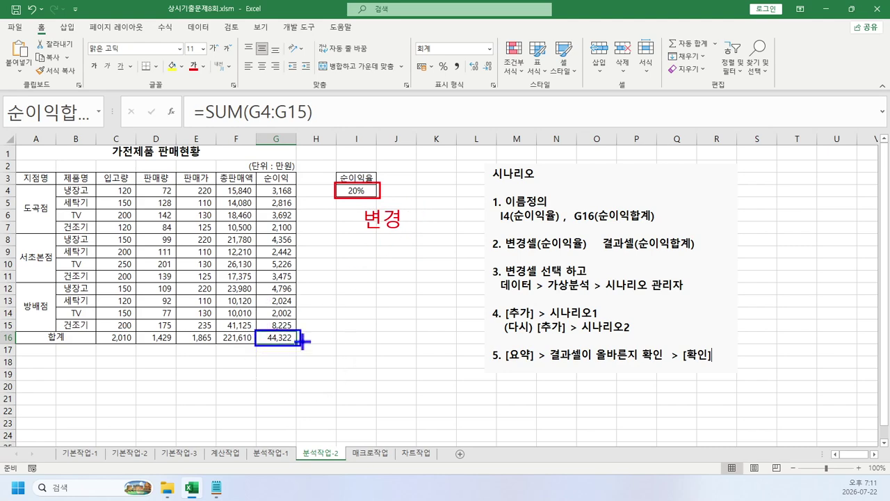
left_click(303, 340)
type("결과")
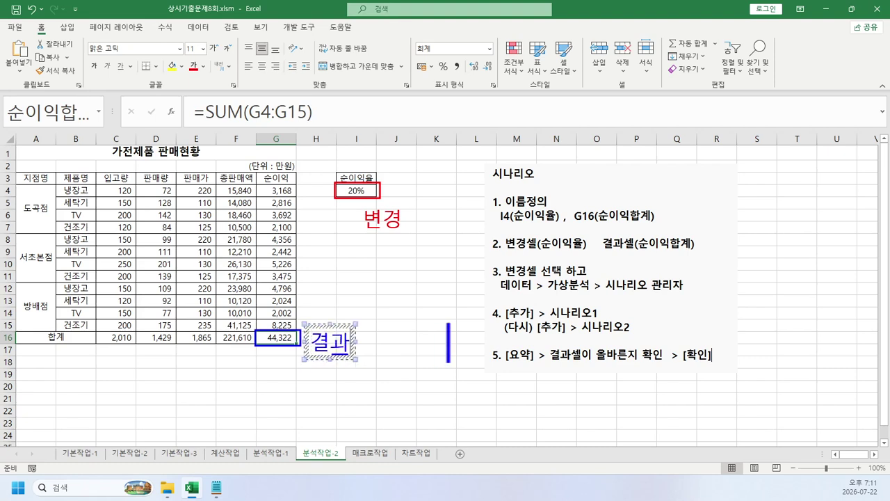
key("Escape")
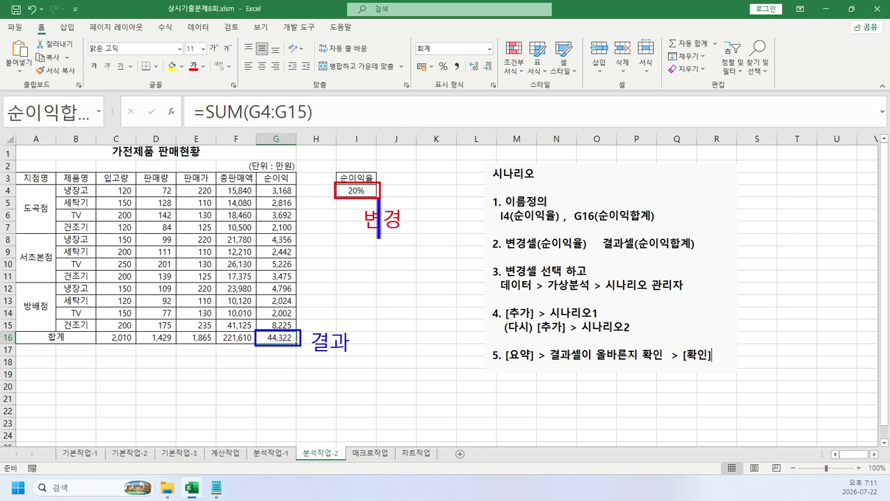
key("Escape")
key("r")
left_click_drag(353, 212, 362, 218)
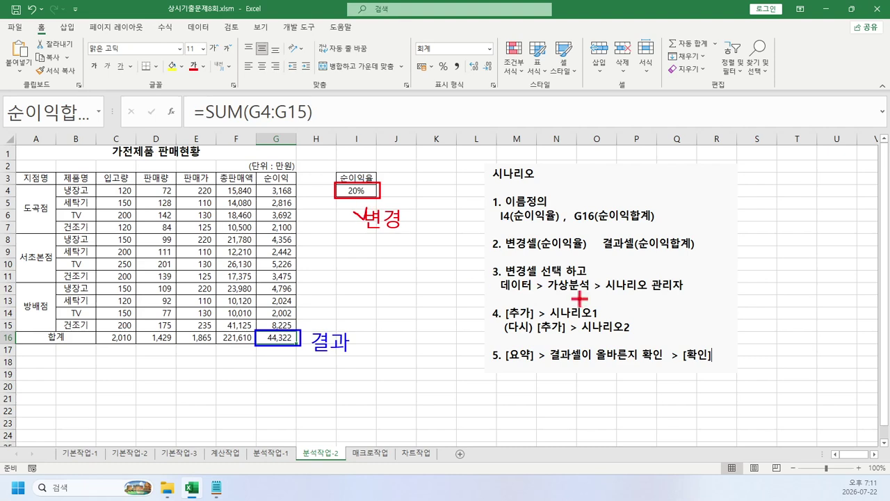
key("Escape")
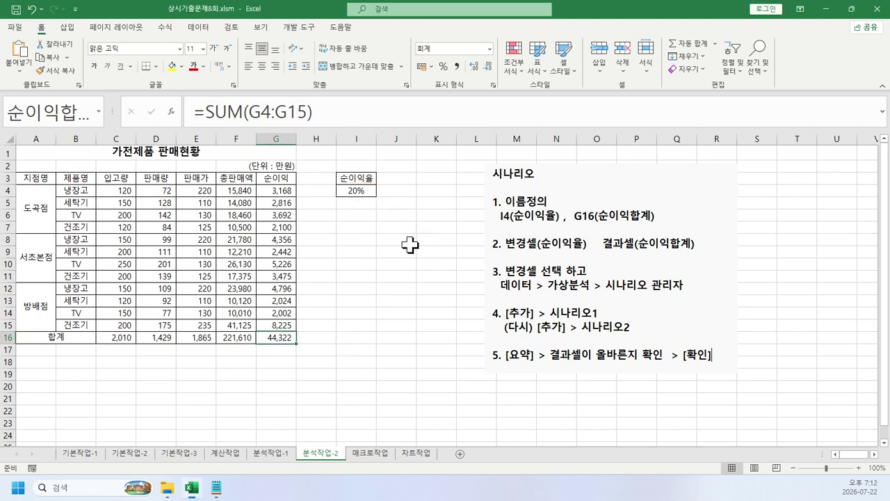
Add a scenario named 순이익율증가 with I4 as the changing cell and set its 순이익율 value to 25%.
left_click(358, 190)
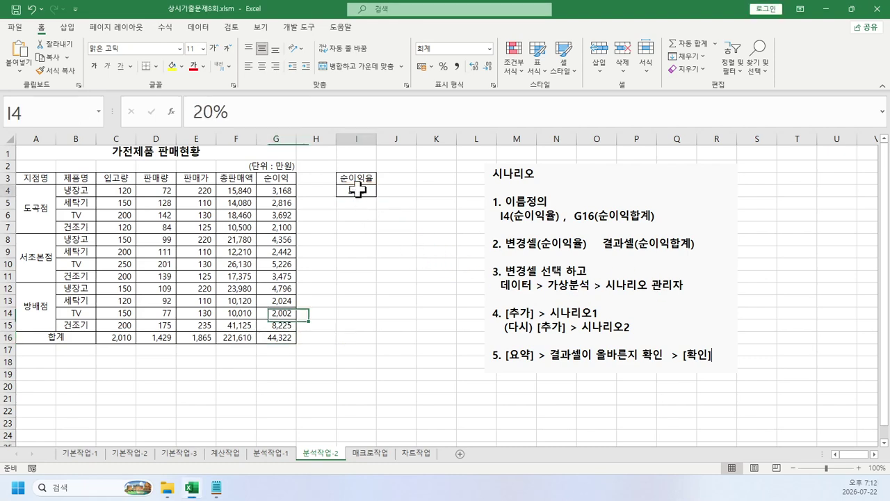
left_click(199, 27)
left_click(617, 67)
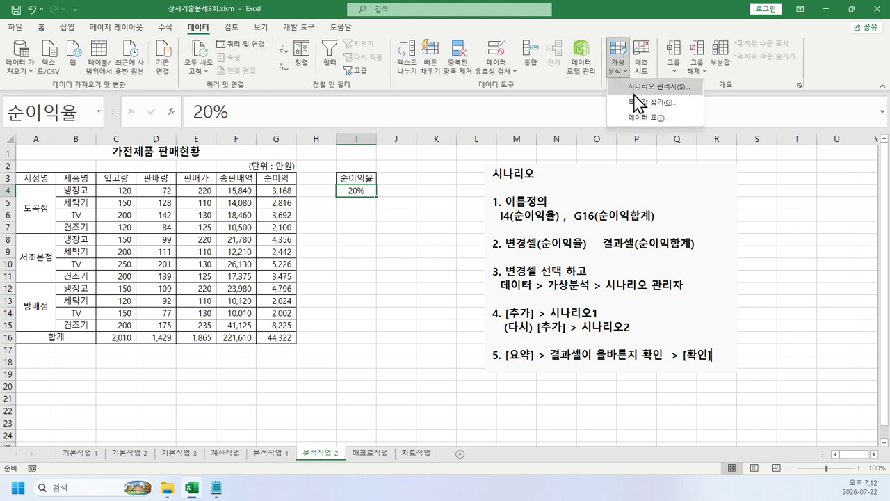
left_click(634, 91)
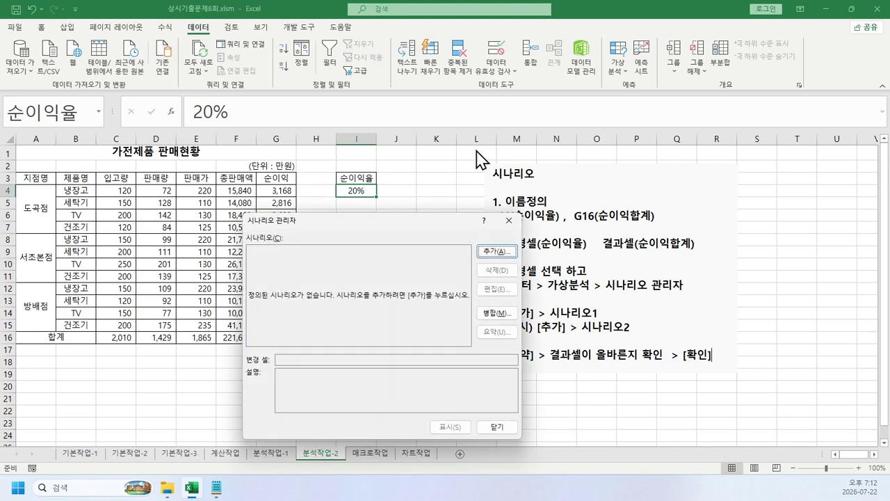
left_click(493, 252)
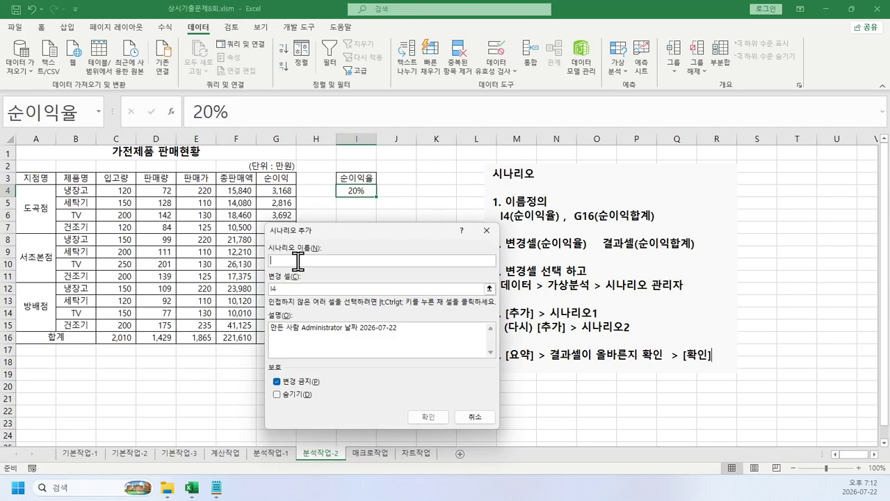
left_click_drag(331, 229, 235, 198)
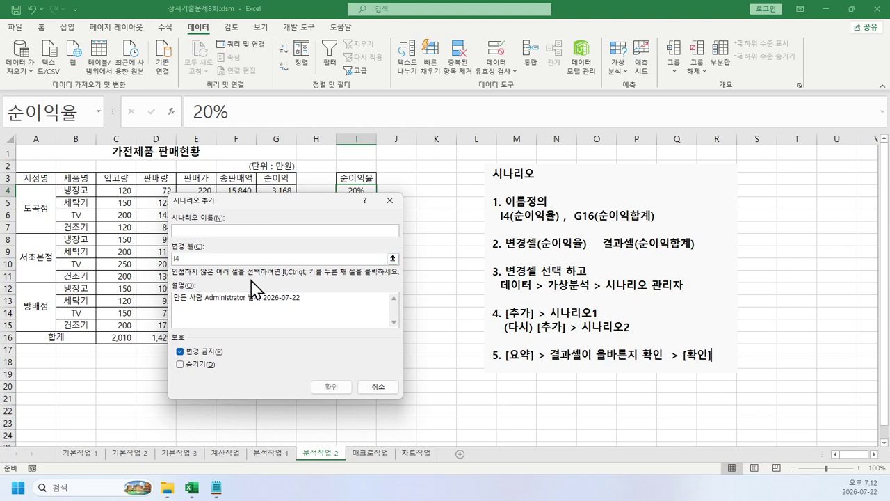
type("시")
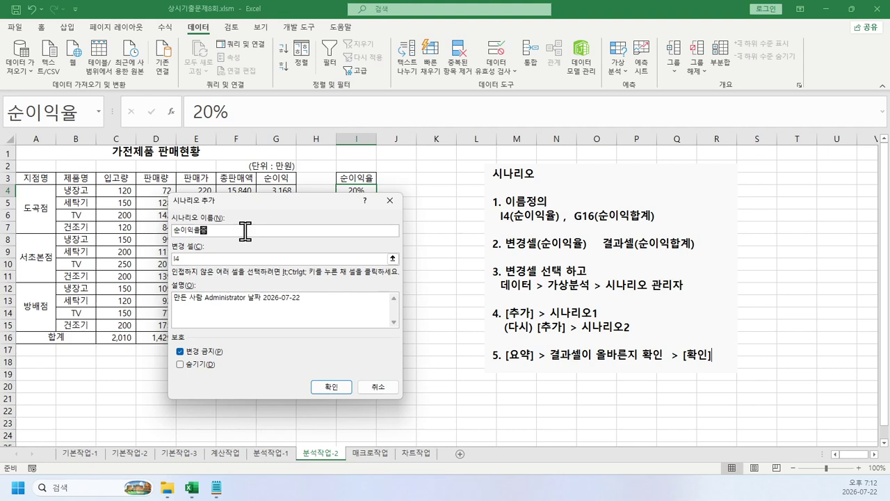
left_click(328, 388)
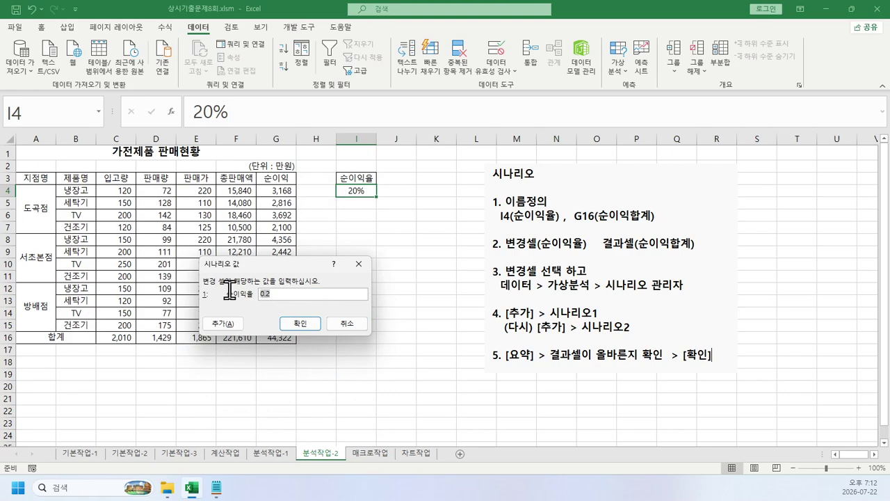
type("25")
left_click(310, 330)
Add a second scenario named 순이익율감소 for changing cell I4 and set its 순이익율 value to 0.15.
left_click(345, 223)
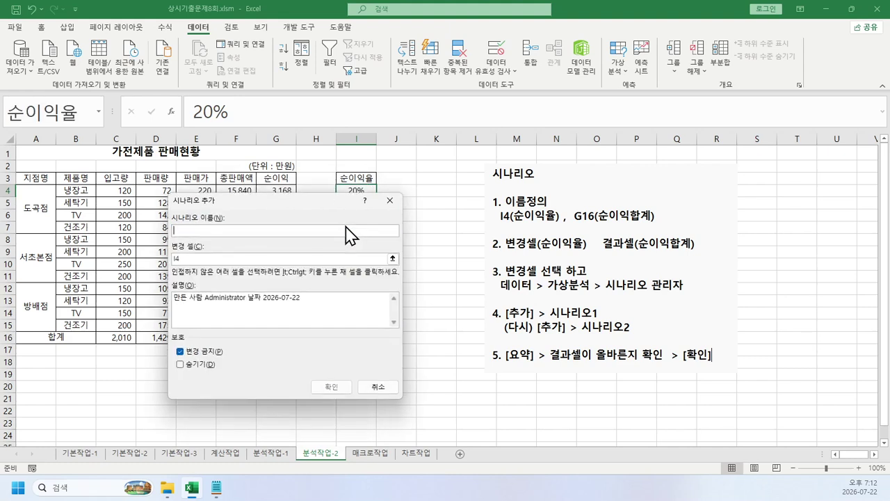
type("순이익율감소")
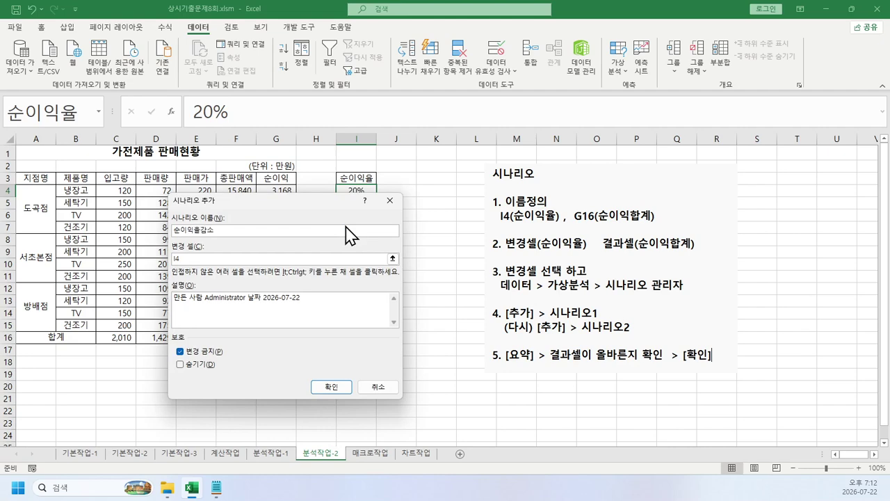
left_click(333, 389)
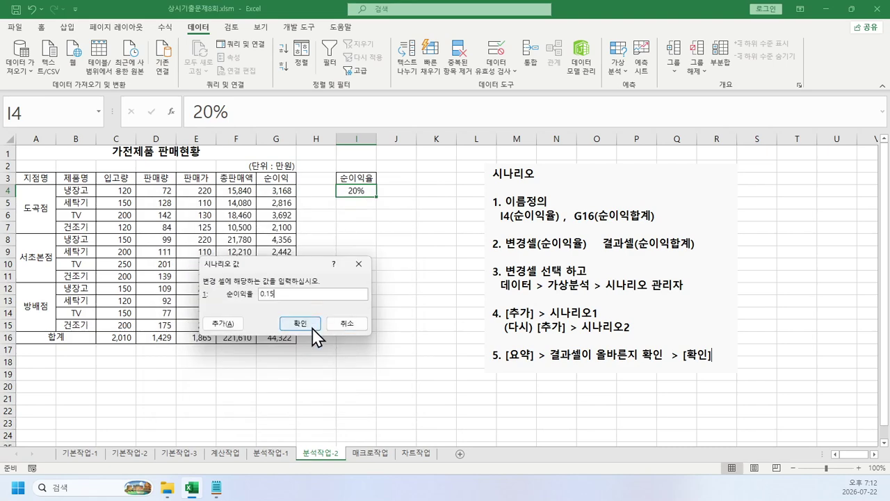
left_click(311, 324)
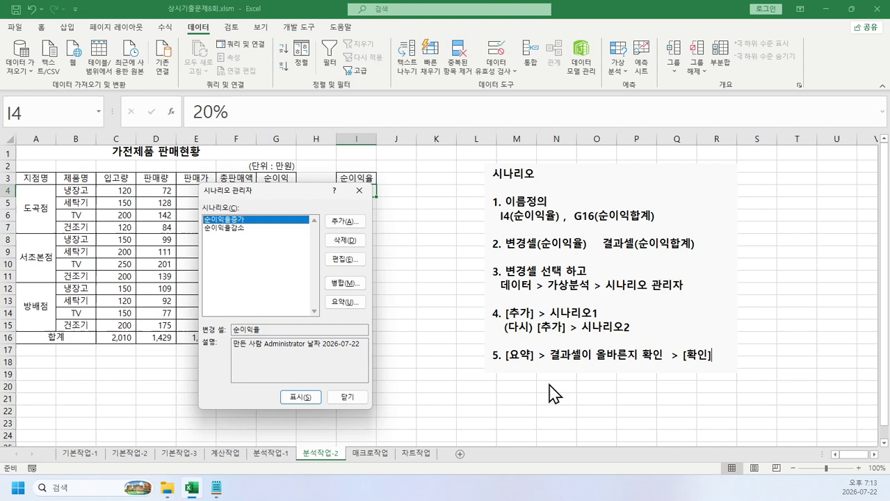
Generate a scenario summary report (시나리오 요약) with G16 as the result cell.
left_click(357, 302)
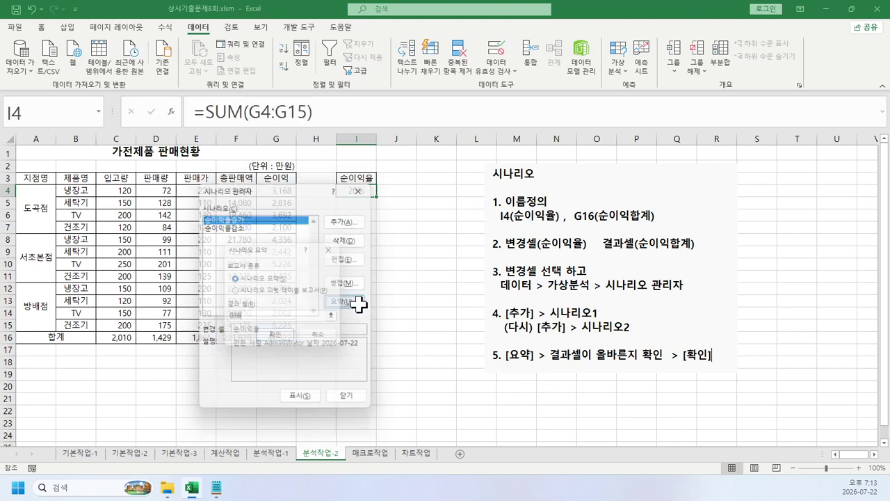
left_click_drag(268, 249, 378, 262)
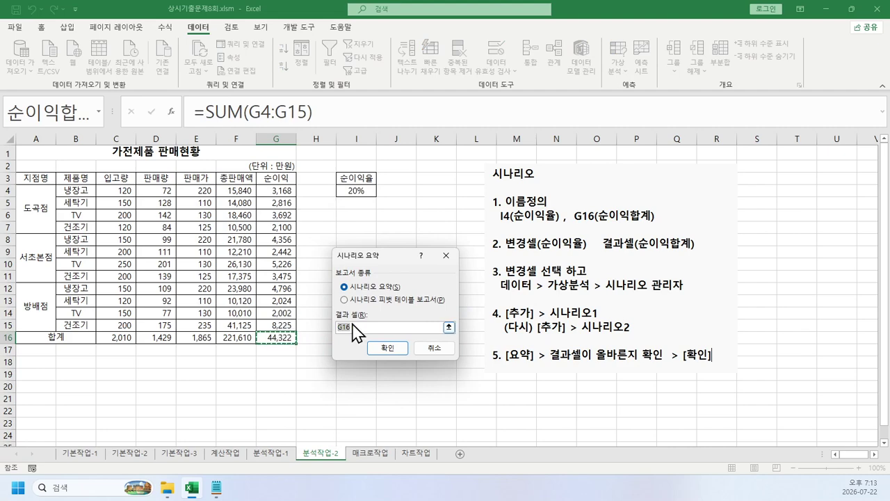
left_click(383, 351)
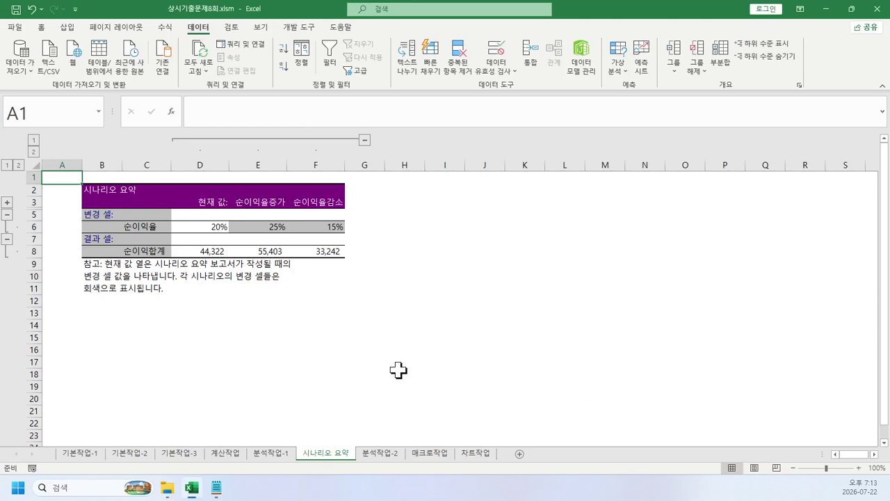
Paste the note picture about the summary sheet's position below the scenario report, and delete it again.
left_click(320, 322)
key("ctrl+v")
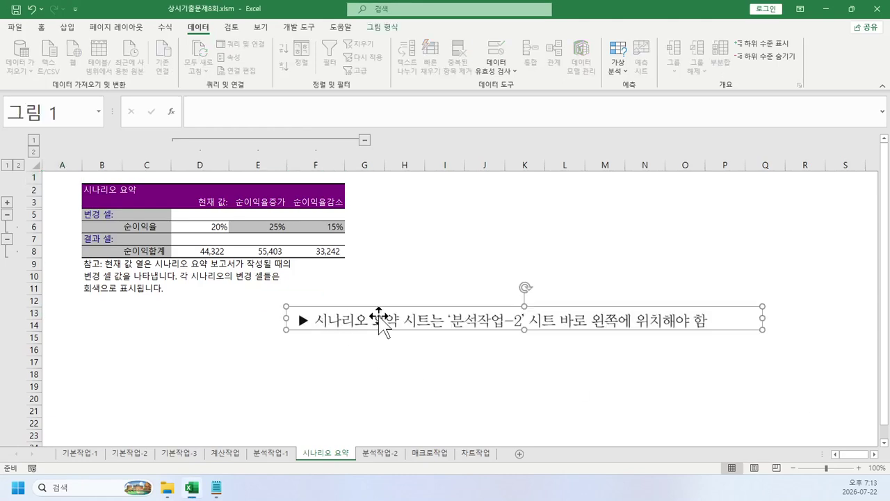
left_click_drag(351, 321, 216, 340)
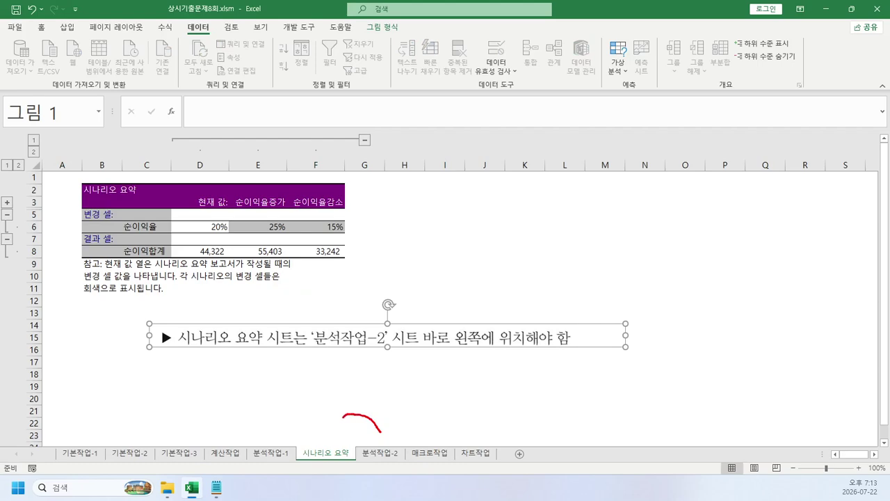
left_click_drag(342, 415, 335, 429)
key("Escape")
key("Delete")
Switch to the 매크로작업 sheet with the 애견용품 판매현황 table.
left_click(400, 453)
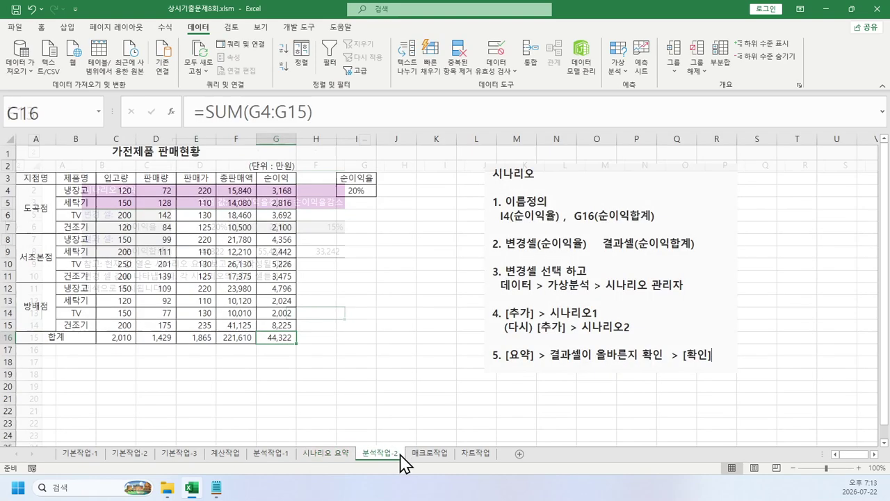
left_click(419, 453)
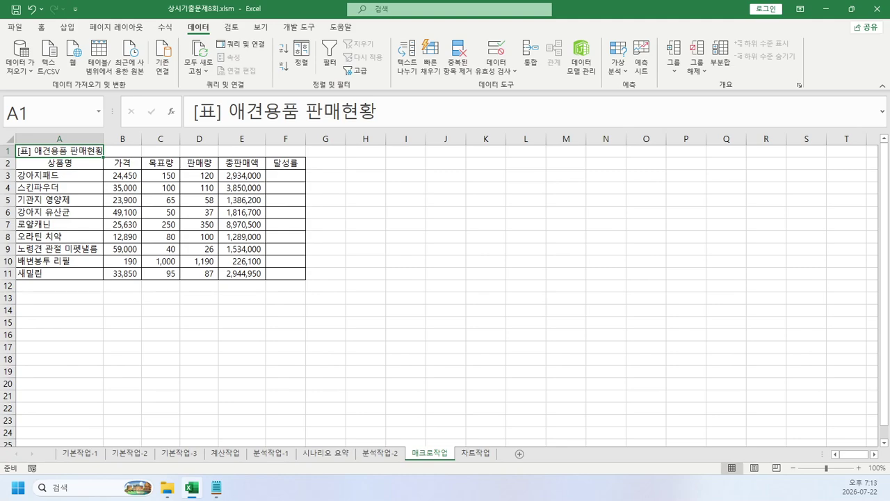
left_click(462, 312)
scroll(322, 276, "up", 3)
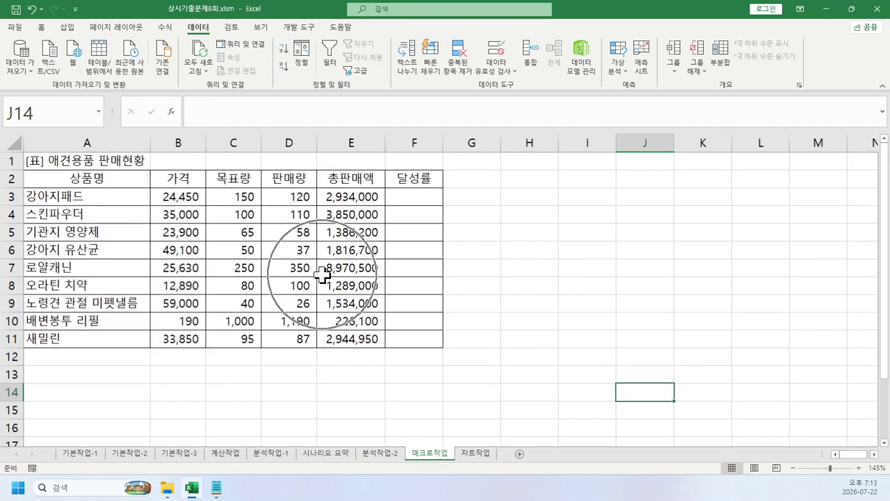
left_click(534, 289)
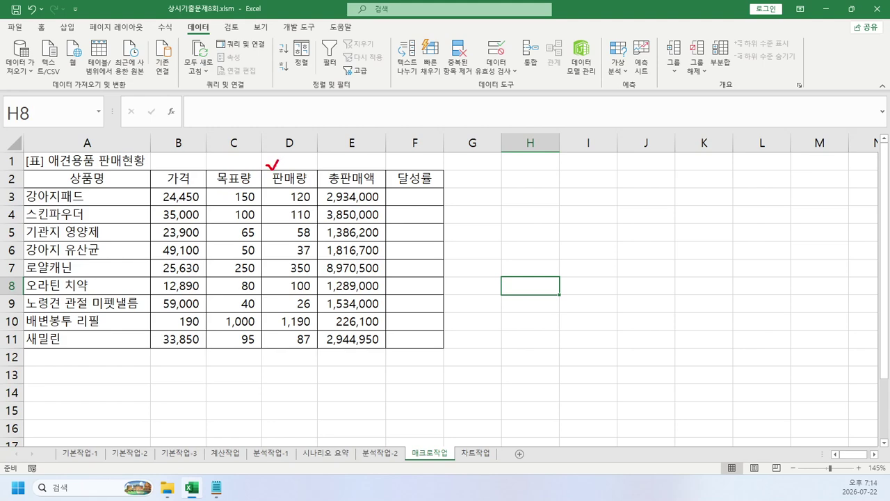
left_click_drag(218, 164, 235, 159)
Try the 달성률 formula =D3/C3 in F3 filled down to F11, and clear the filled cells.
left_click(417, 200)
type("=")
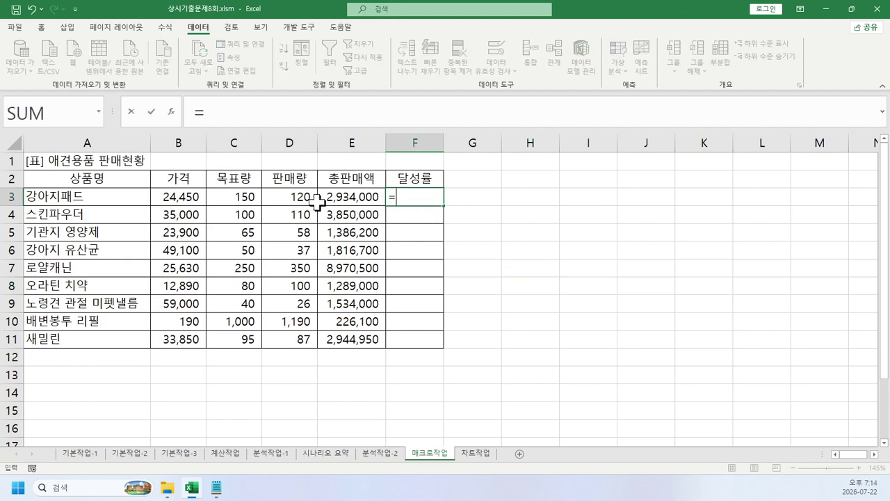
left_click(285, 197)
type("/")
left_click(232, 194)
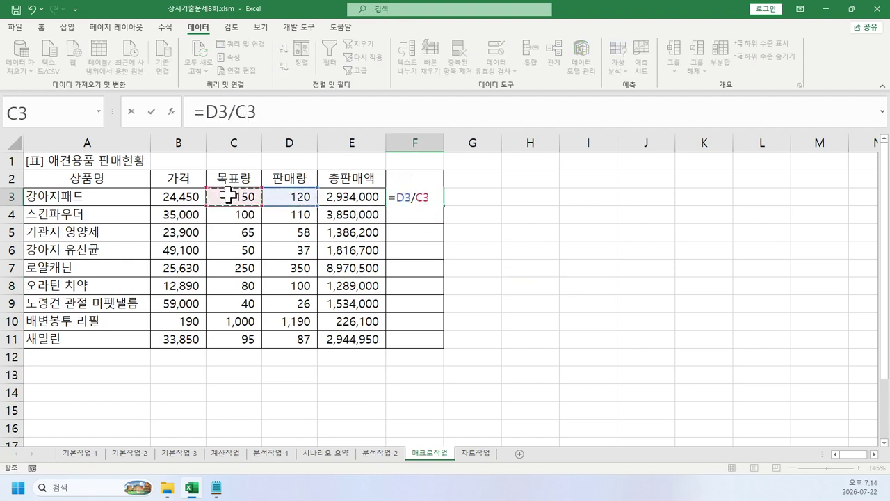
key("Return")
left_click(433, 198)
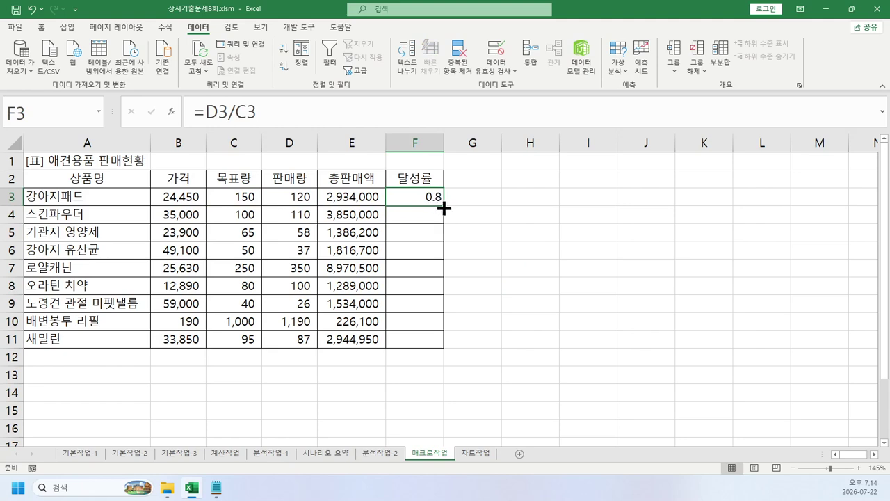
left_click_drag(443, 207, 429, 342)
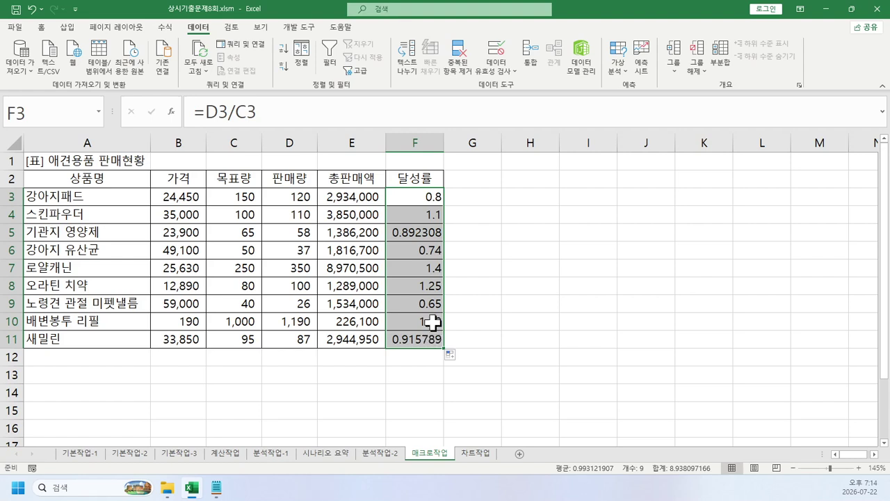
key("Delete")
left_click(520, 310)
Try entering the formula =D3/C3 in all selected 달성률 cells F3:F11 at once, and clear them again.
left_click_drag(410, 196, 403, 337)
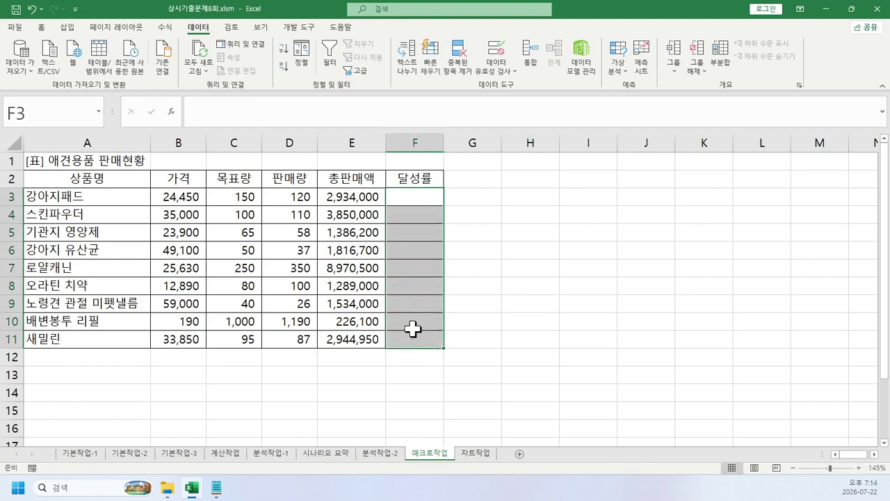
type("=")
left_click(296, 198)
type("/")
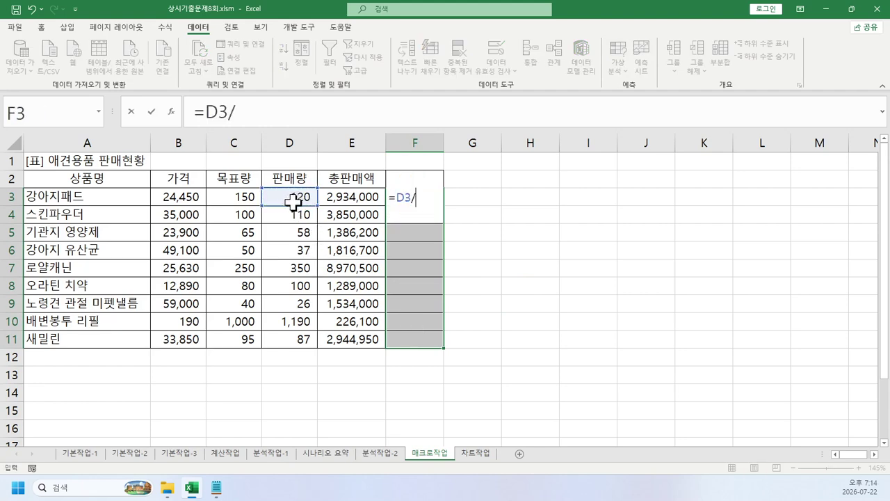
left_click(245, 196)
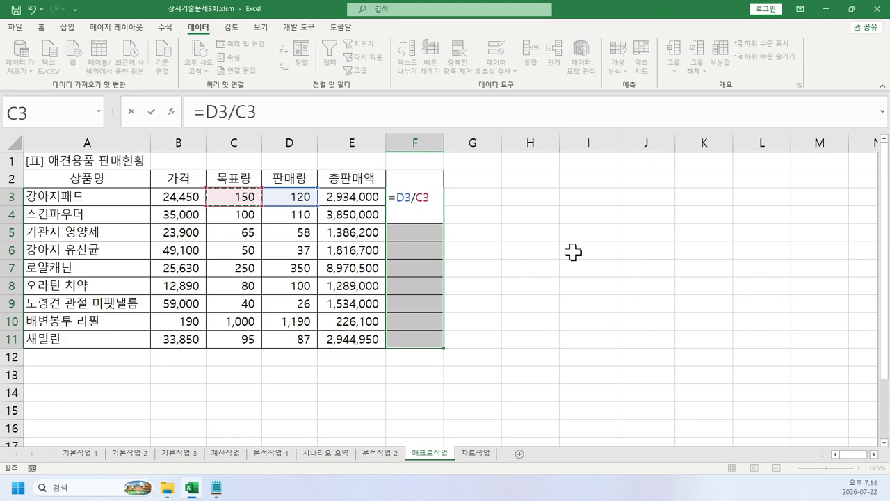
key("ctrl+Return")
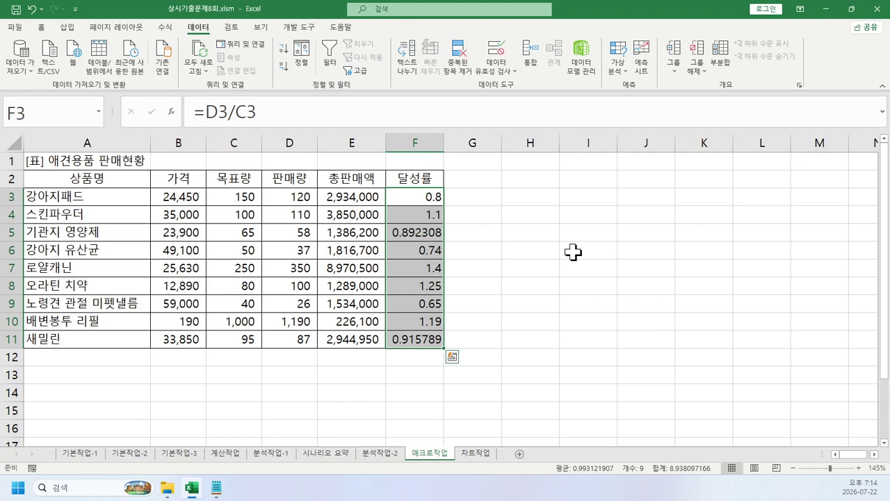
key("Delete")
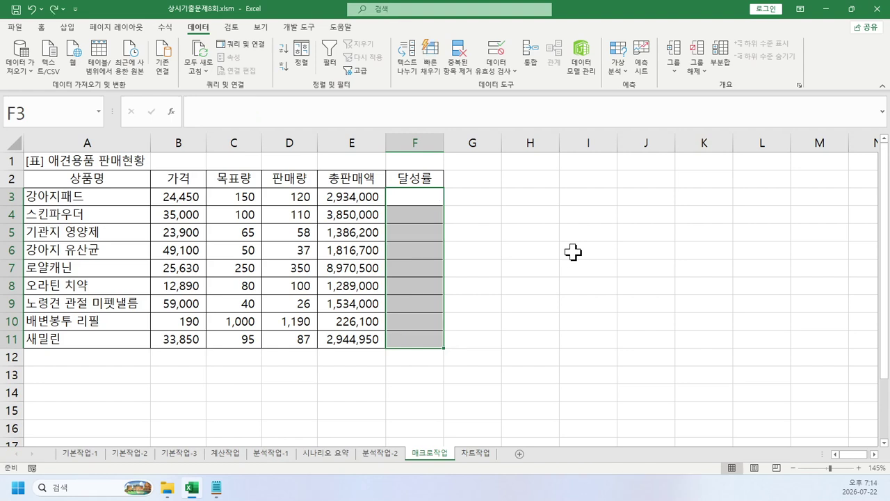
left_click(555, 250)
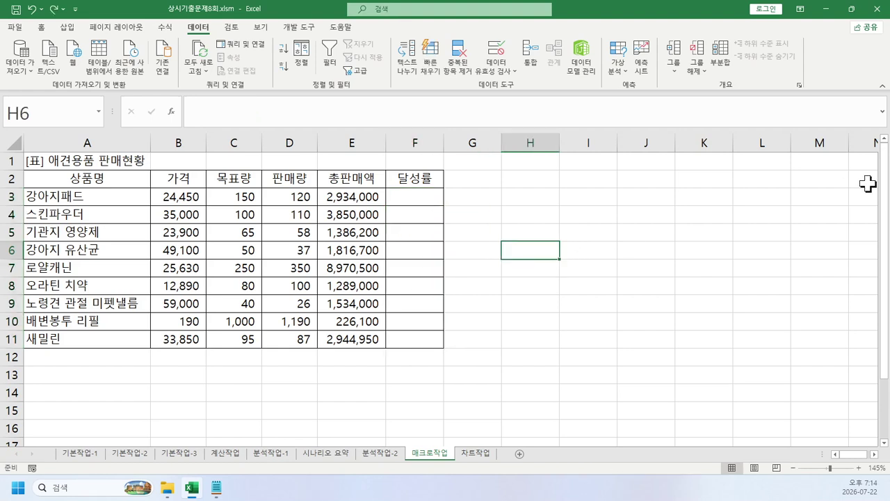
Start recording a macro named 달성률, stored in the current workbook, from an empty cell outside the table.
left_click(600, 202)
left_click(299, 27)
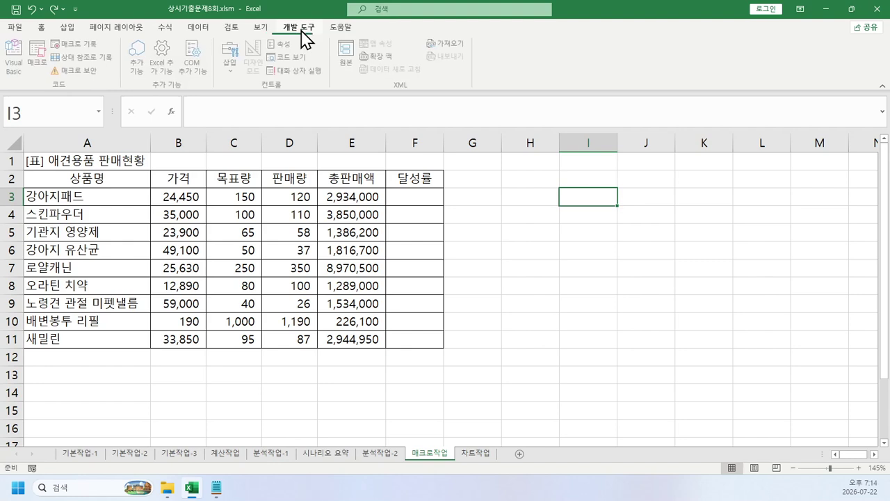
left_click(73, 43)
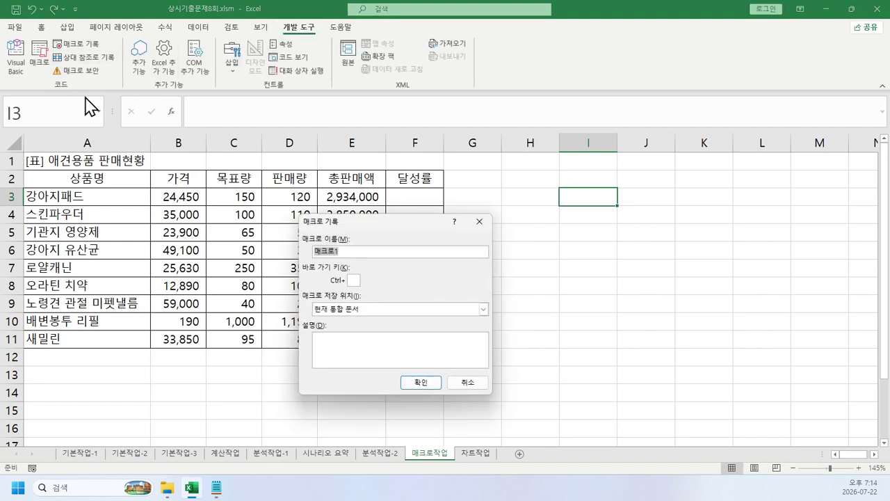
type("ㄷ")
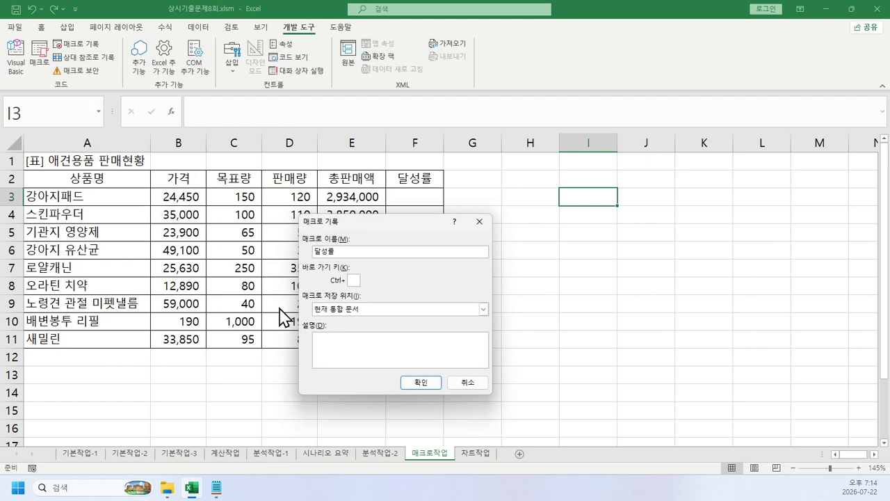
left_click(417, 383)
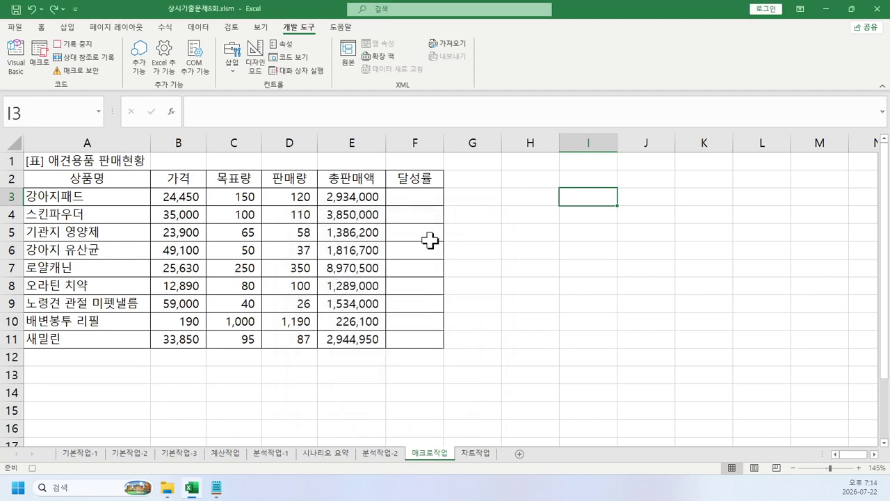
Enter the formula =D3/C3 in all 달성률 cells F3:F11 at once and stop the macro recording.
left_click_drag(433, 193, 419, 335)
type("=")
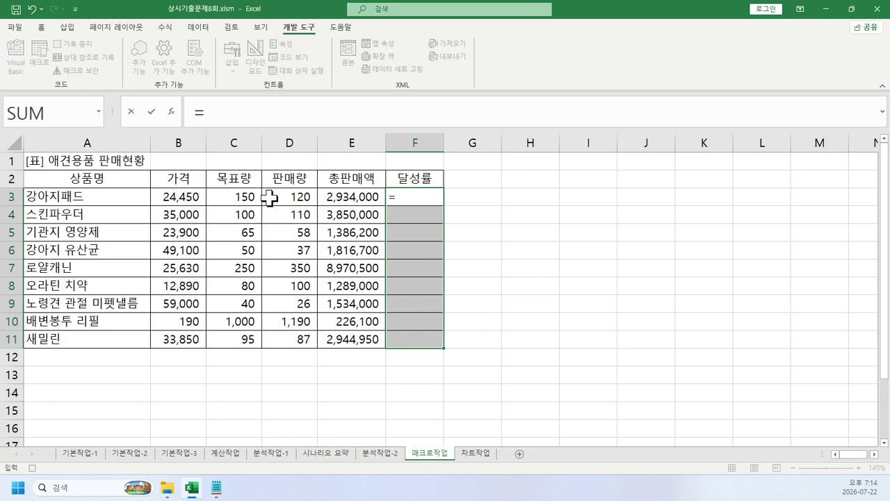
left_click(285, 199)
type("/")
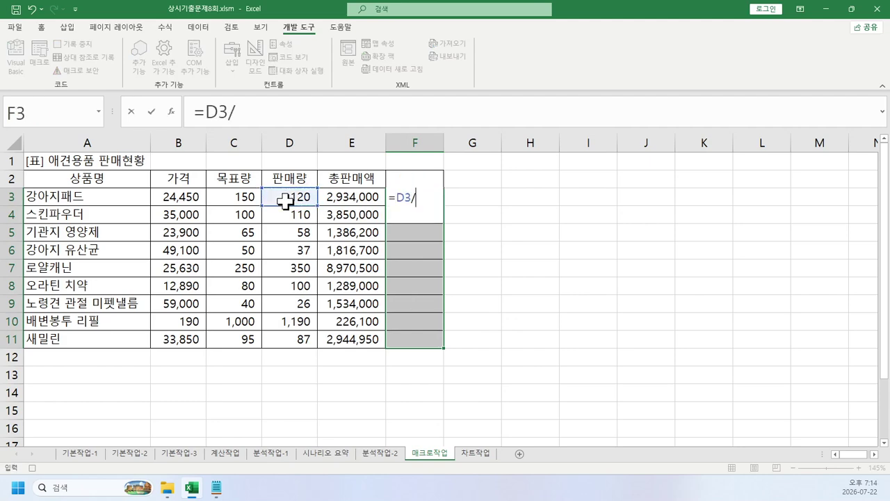
left_click(252, 201)
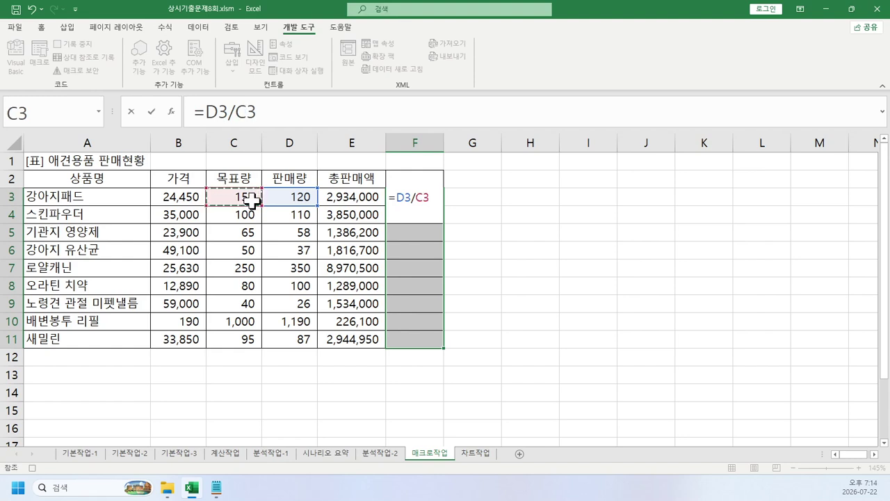
key("ctrl+Return")
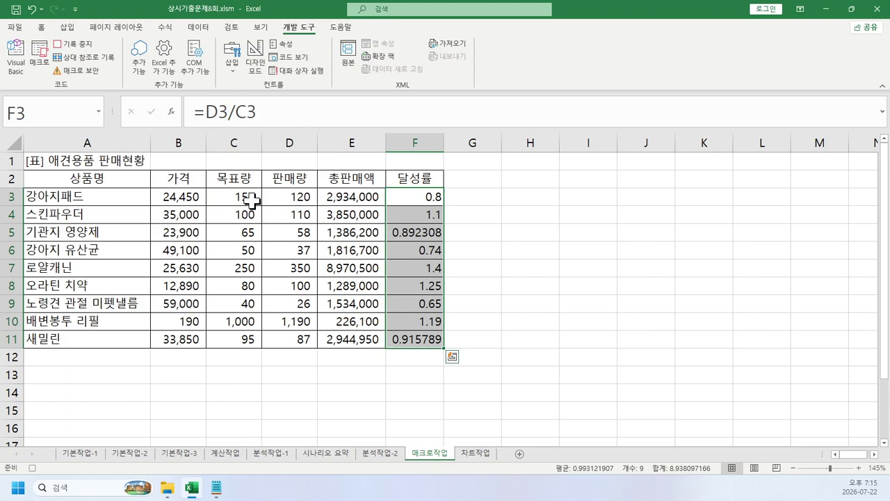
left_click(70, 44)
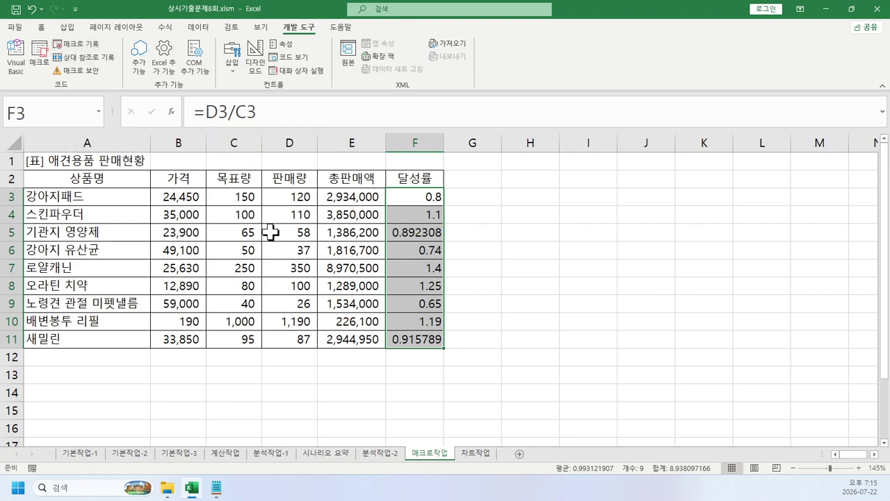
Draw a bevel rectangle shape covering cells H2:I3 and label it 달성률.
left_click(527, 180)
left_click_drag(544, 181, 571, 192)
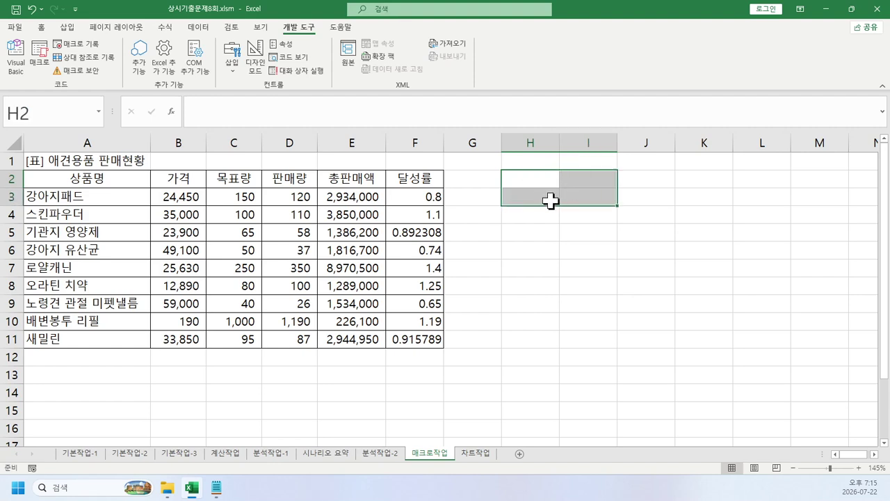
left_click(64, 29)
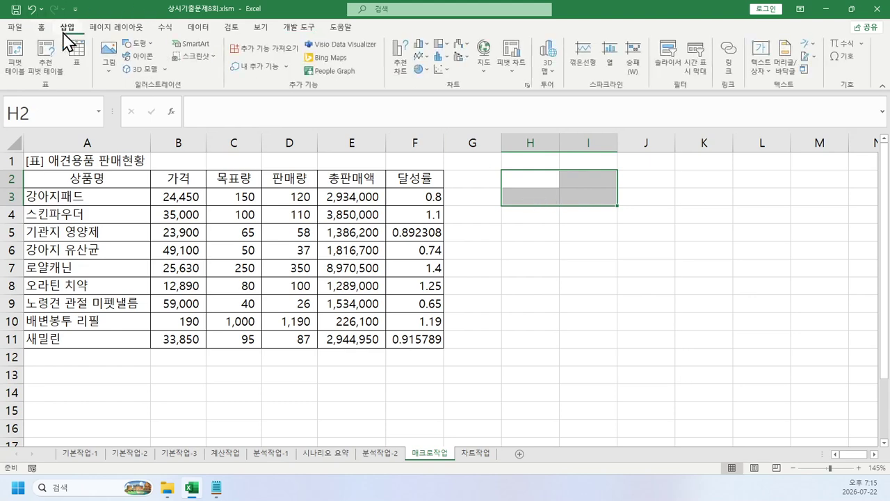
left_click(144, 44)
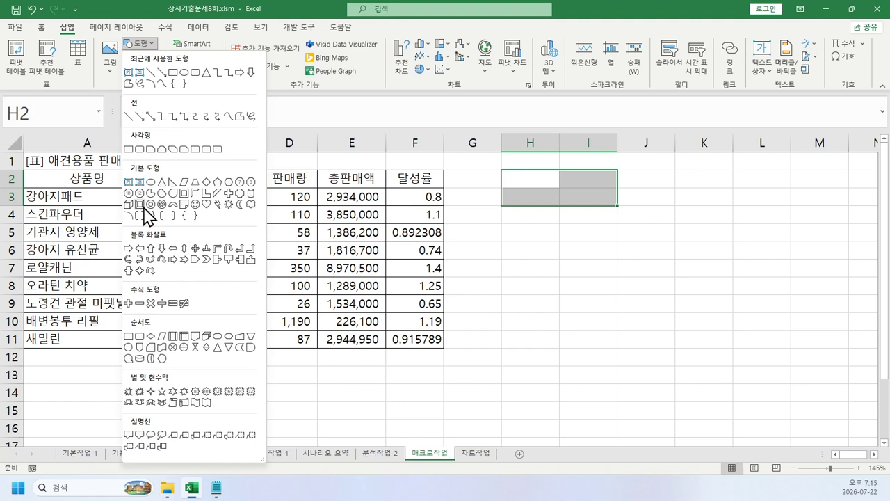
left_click(141, 205)
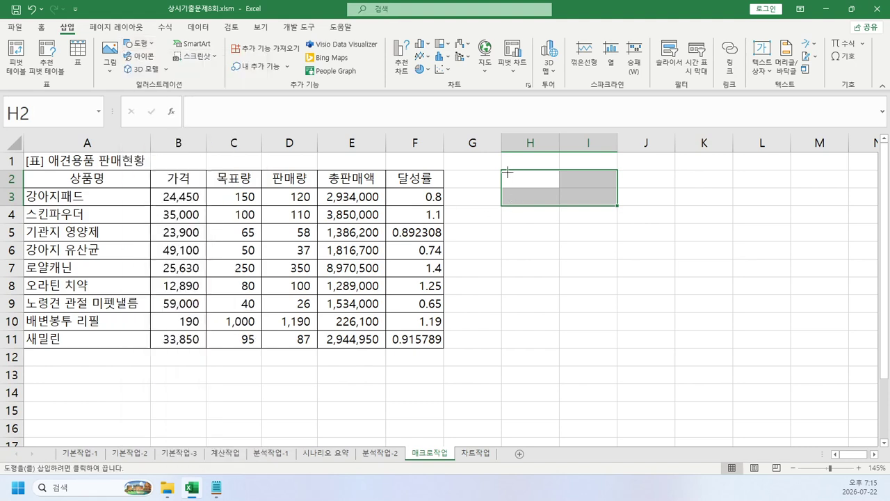
left_click_drag(507, 172, 617, 205)
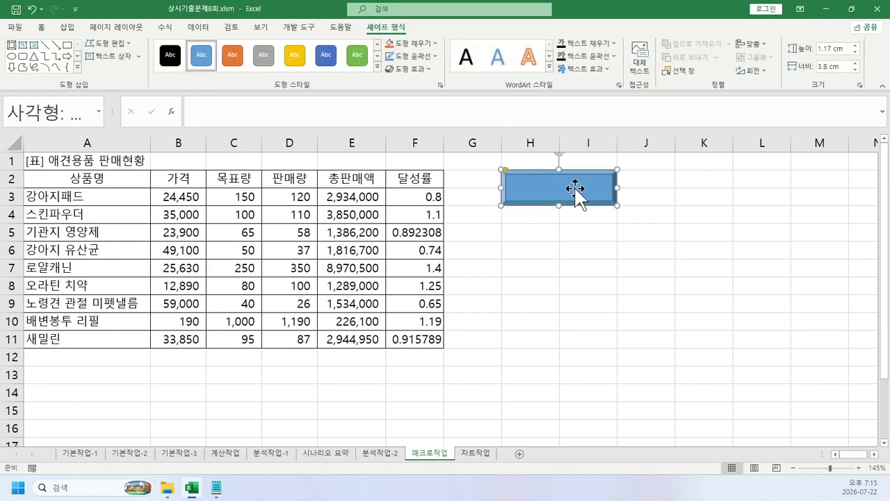
right_click(574, 188)
left_click(631, 263)
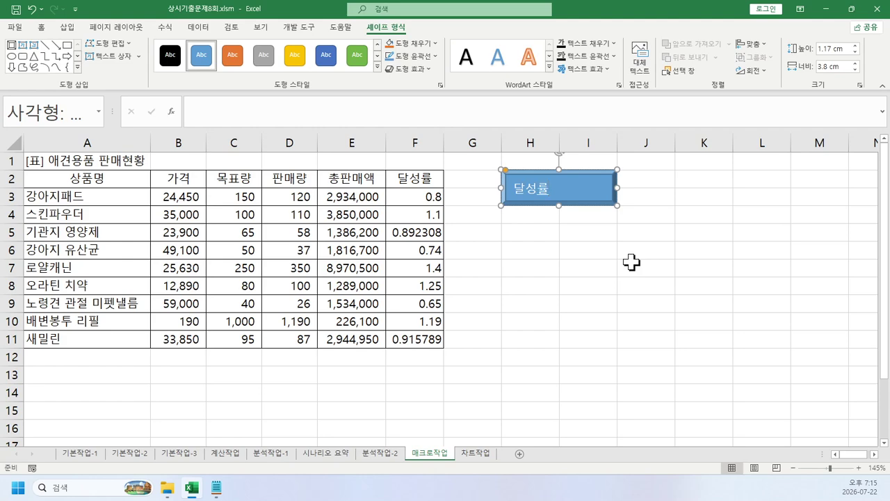
Assign the 달성률 macro to the bevel shape and deselect the shape.
right_click(595, 191)
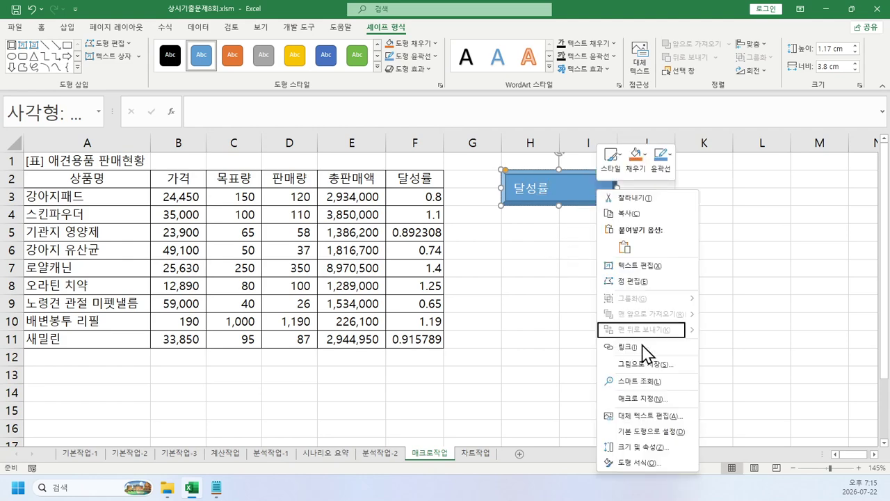
left_click(661, 398)
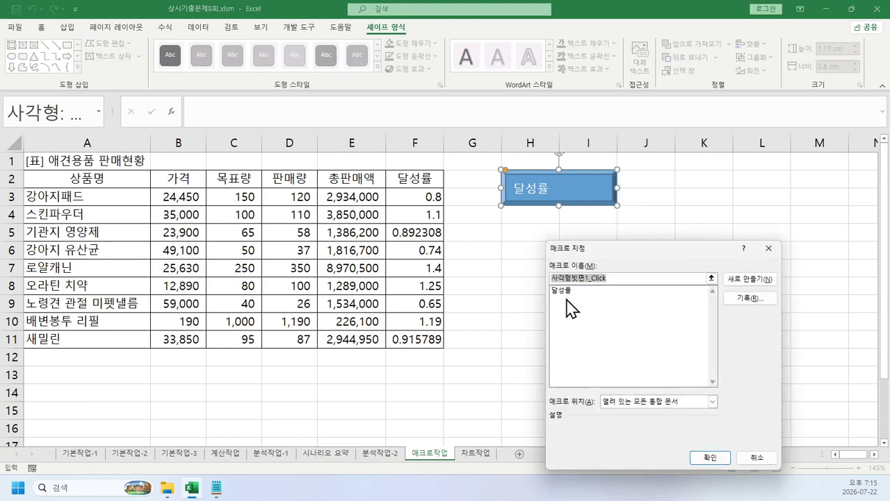
left_click(564, 292)
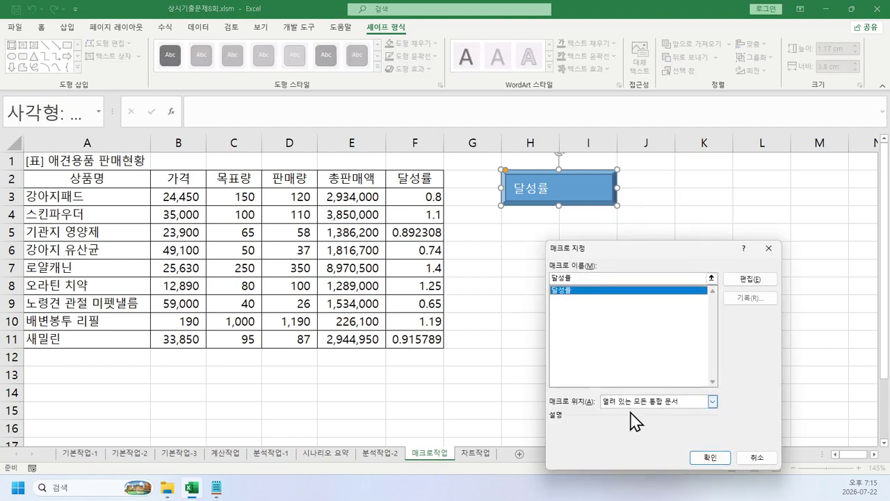
left_click(708, 459)
left_click(660, 431)
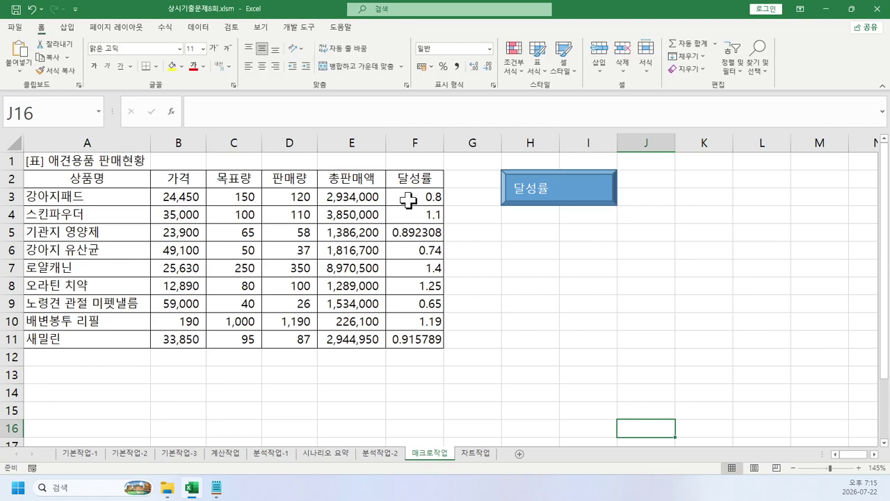
Clear the 달성률 values in F3:F11 and run the macro from the 달성률 shape to test it.
left_click_drag(409, 200, 461, 354)
key("Delete")
left_click(645, 249)
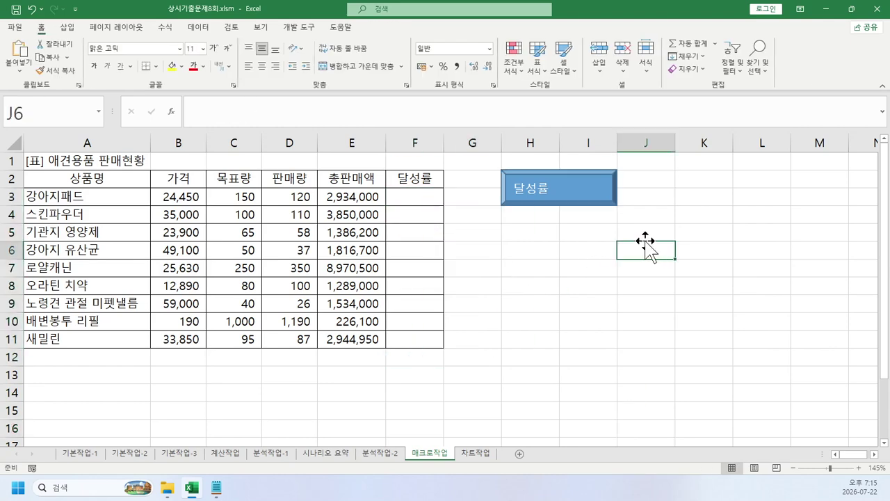
left_click(591, 200)
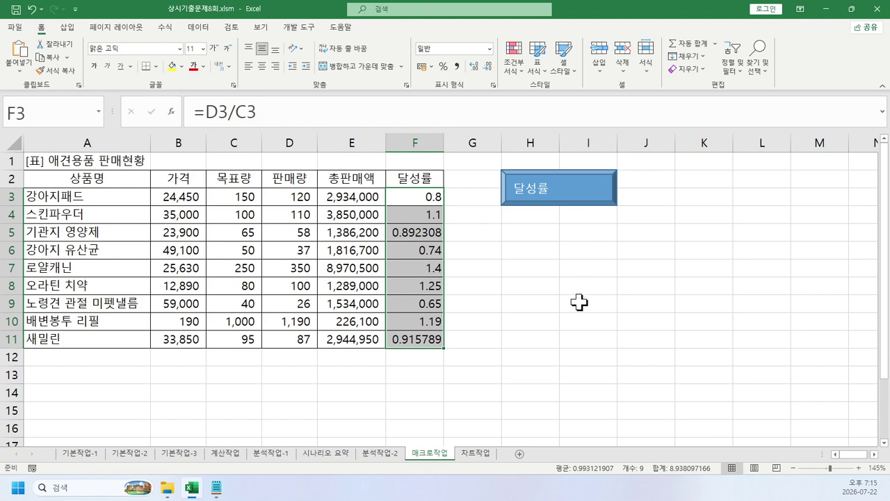
left_click(735, 285)
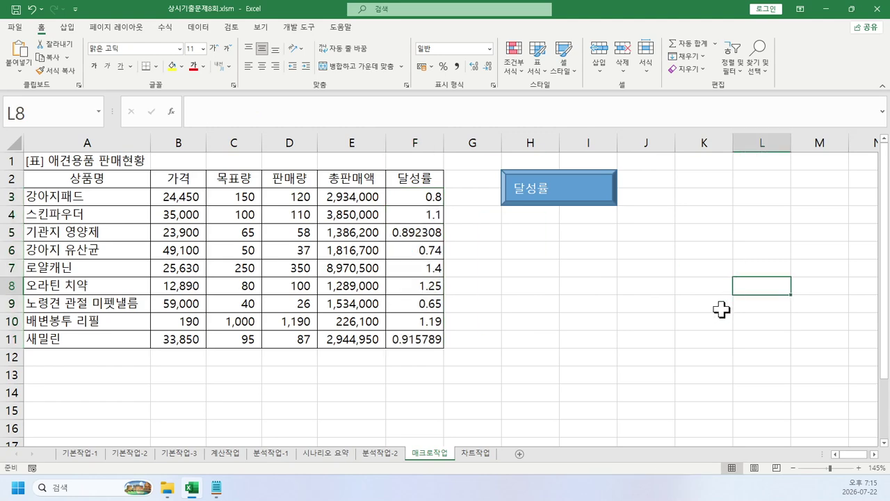
left_click_drag(86, 182, 395, 181)
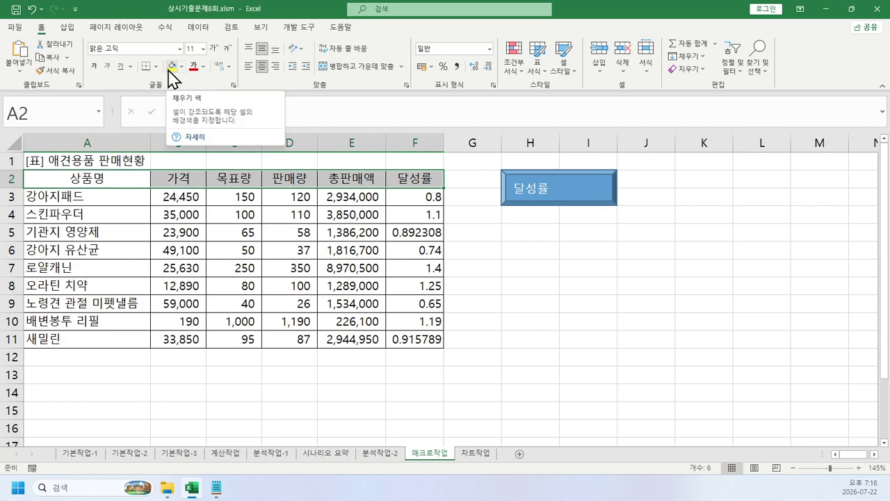
left_click_drag(475, 263, 473, 250)
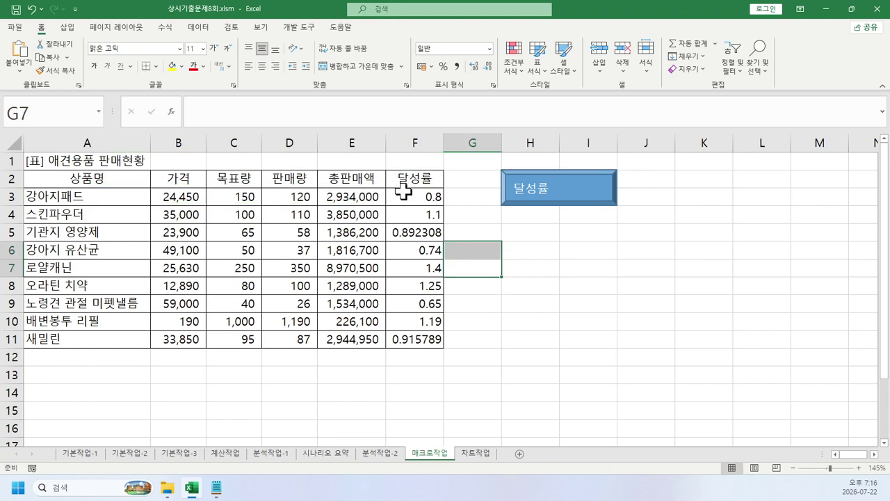
left_click_drag(403, 193, 420, 335)
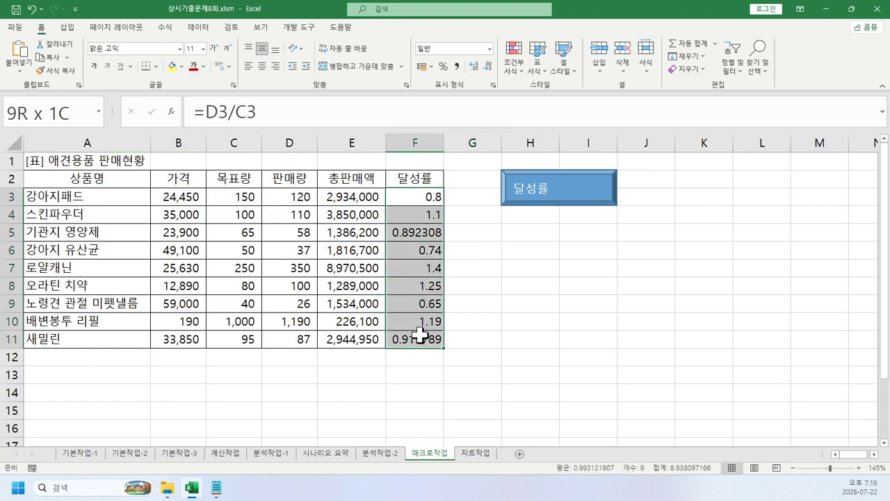
left_click_drag(420, 335, 422, 337)
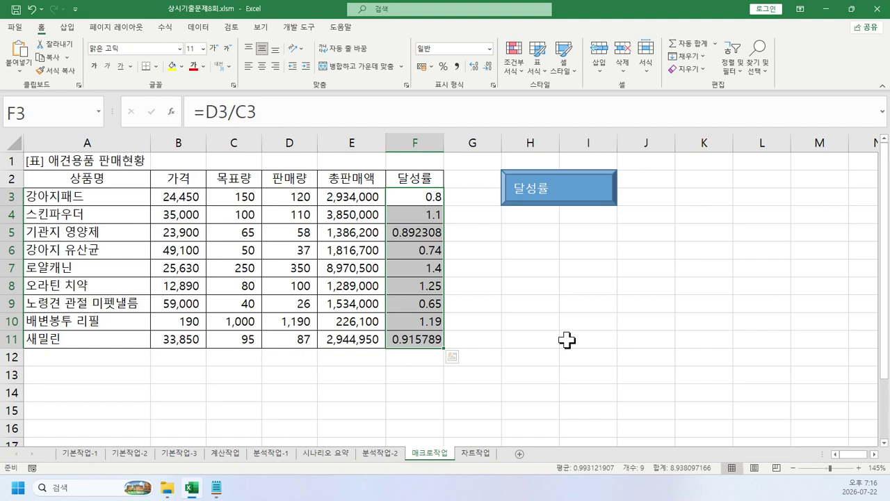
Start recording a second macro named 서식 in the current workbook, from an empty cell outside the table.
left_click(695, 217)
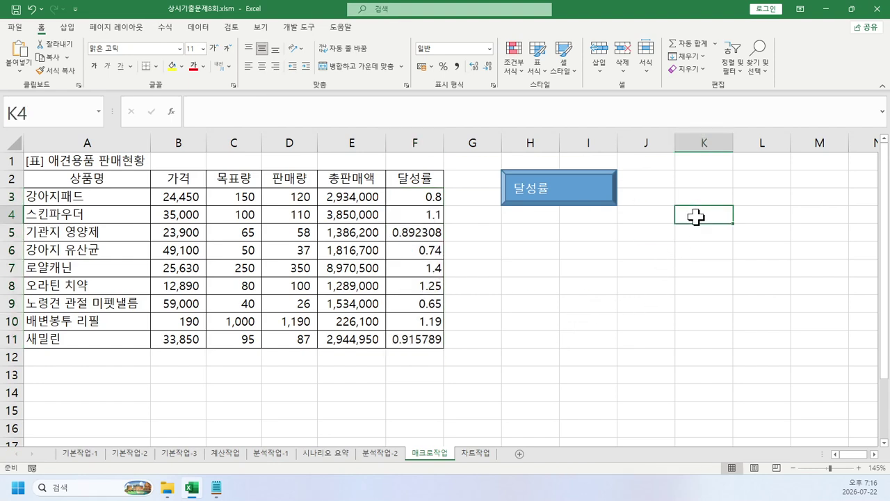
left_click(295, 30)
left_click(77, 44)
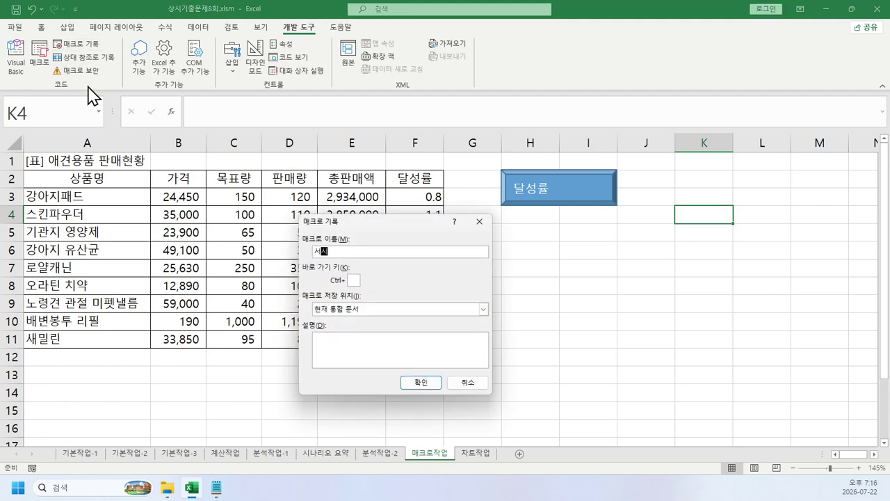
left_click(421, 382)
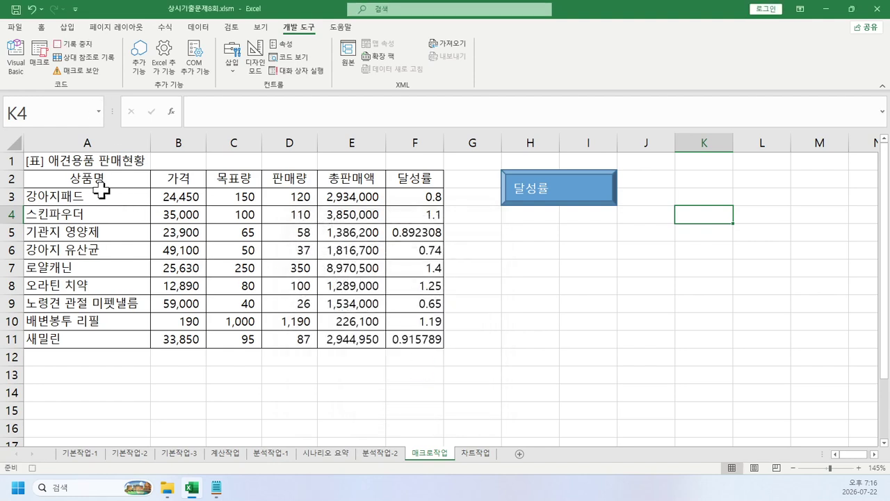
Fill the header cells A2:F2 with the standard orange color and apply the percent style to F3:F11.
left_click_drag(72, 177, 414, 178)
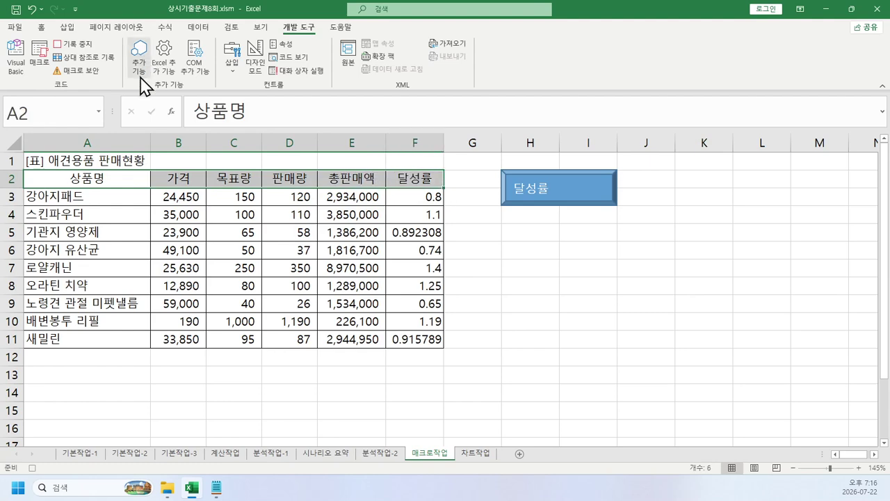
left_click(41, 27)
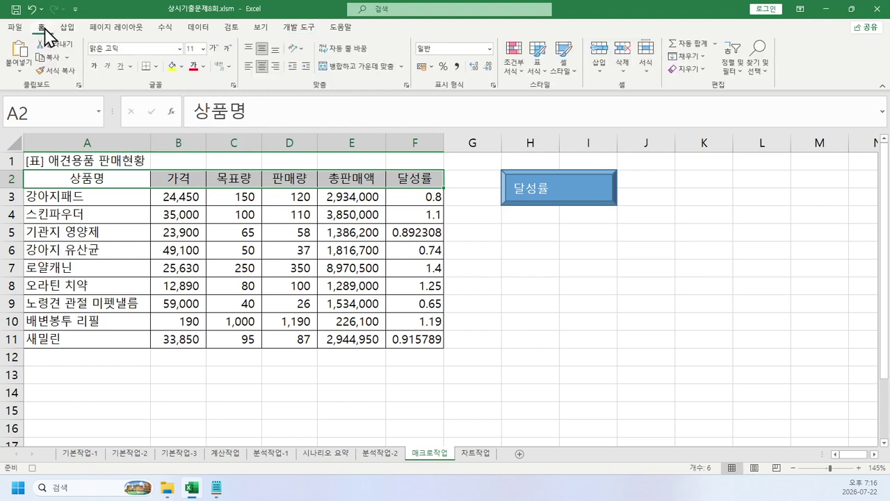
left_click(181, 67)
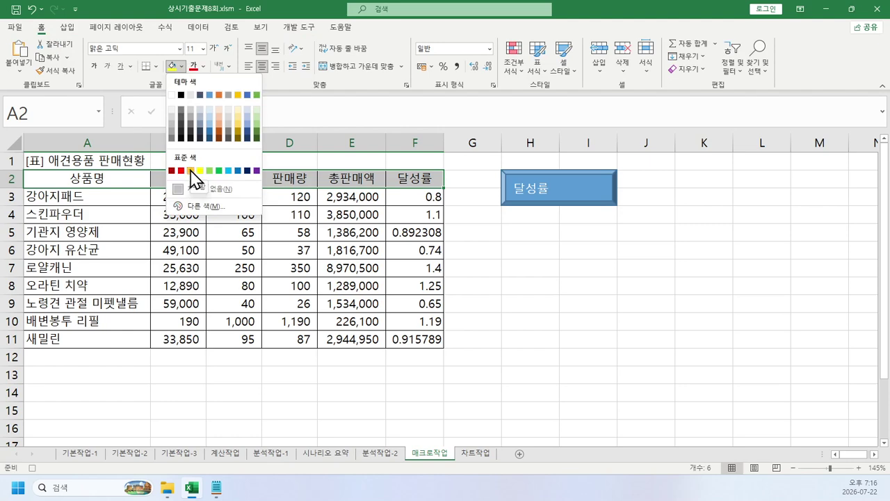
left_click(190, 170)
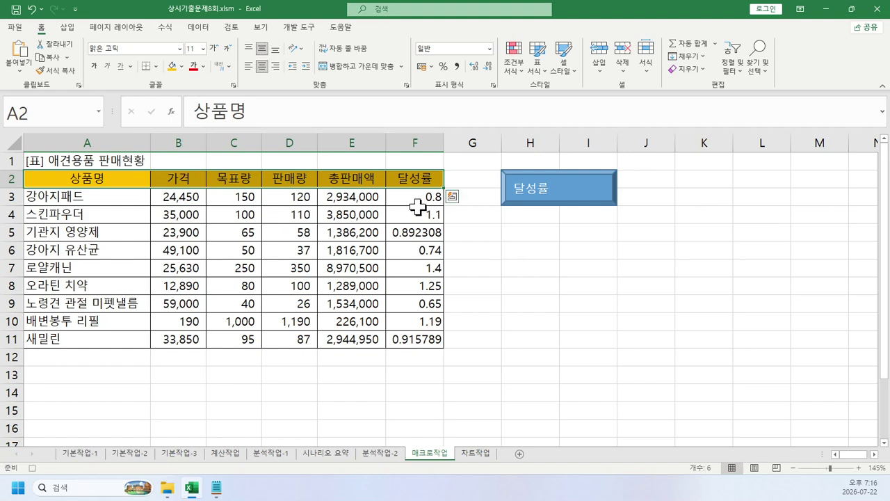
left_click_drag(422, 207, 412, 339)
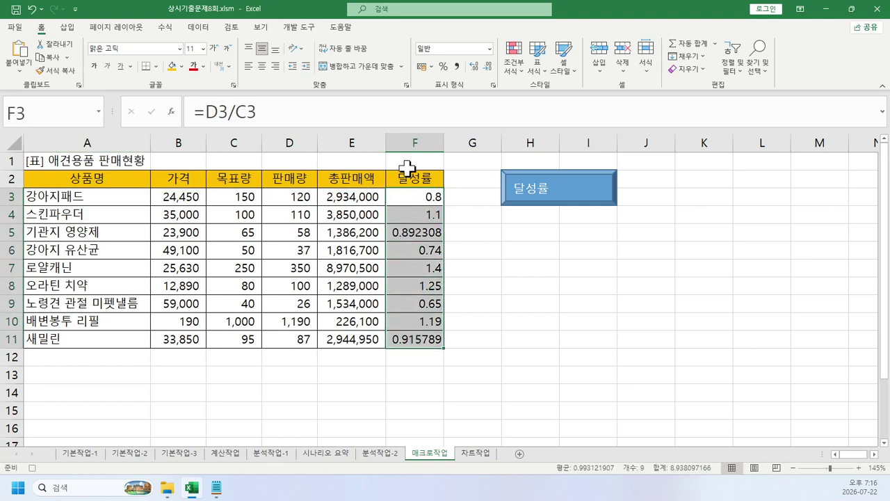
left_click(443, 67)
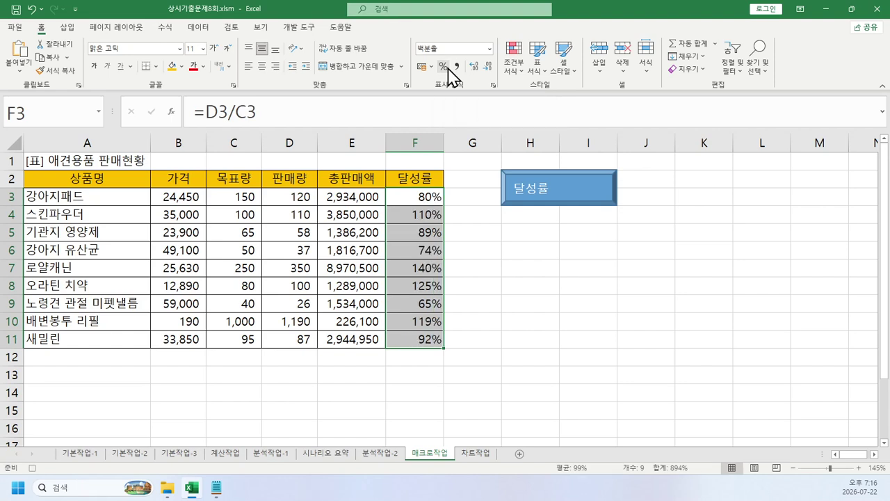
Stop recording the 서식 macro and draw a form-control button covering cells H5:I6.
left_click(295, 30)
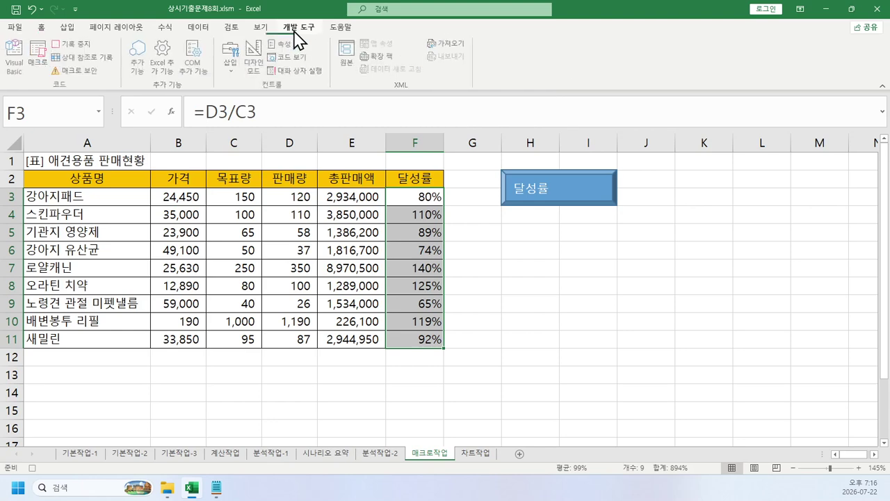
left_click(82, 46)
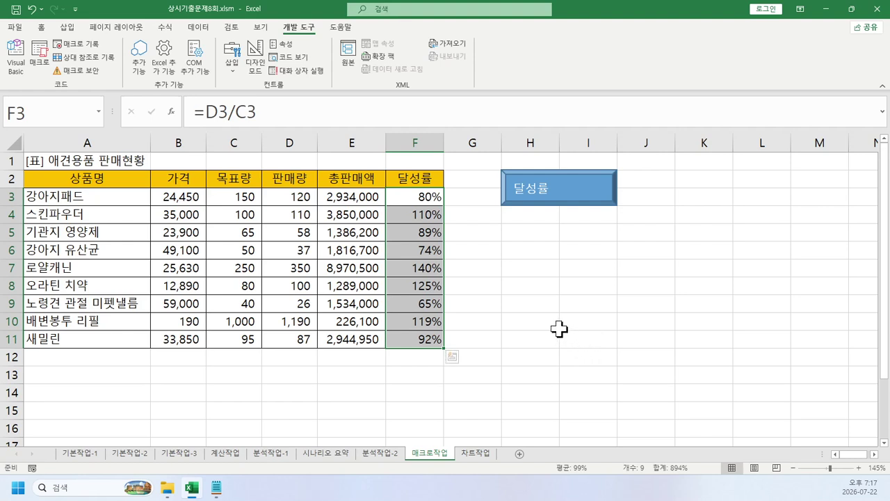
left_click_drag(518, 233, 577, 253)
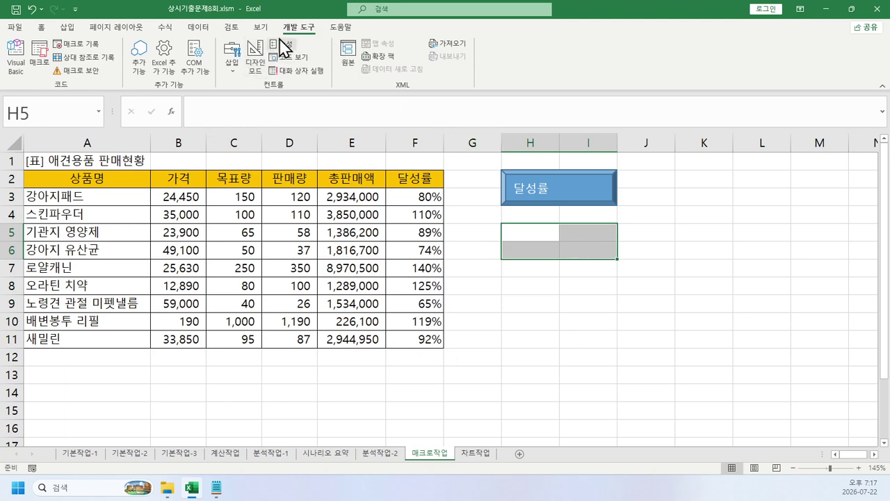
left_click(231, 68)
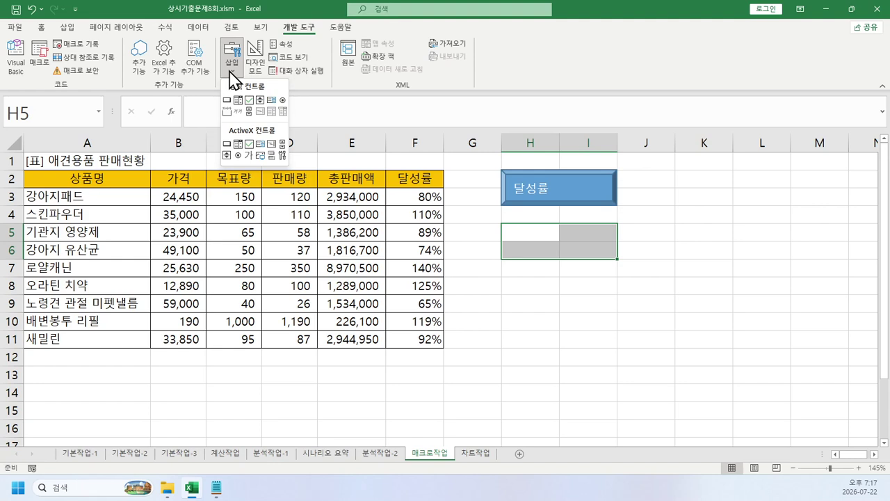
left_click(228, 101)
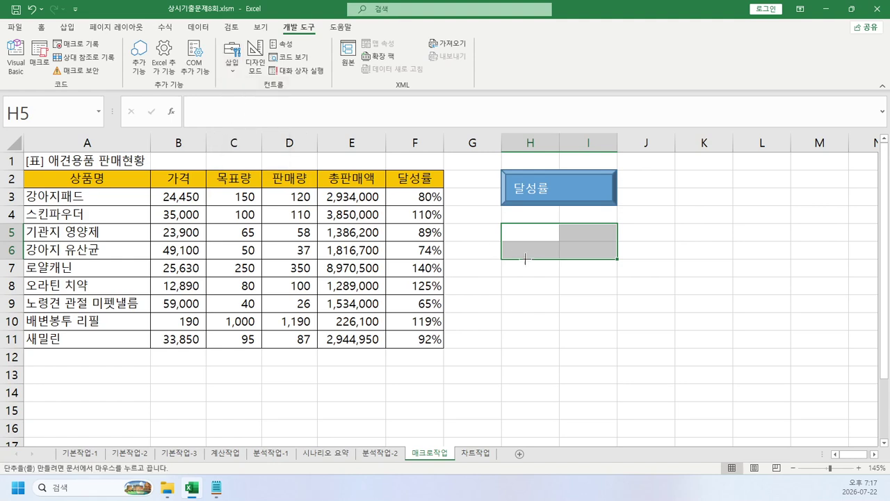
left_click_drag(507, 226, 598, 250)
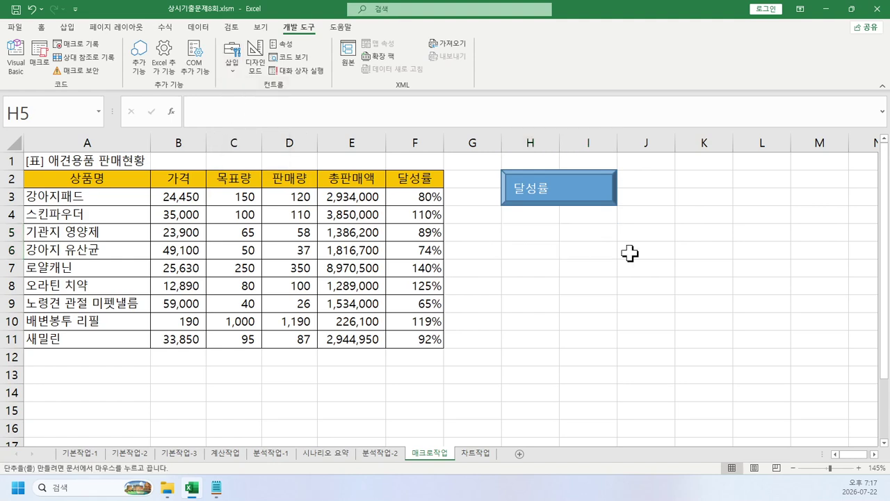
Assign the 서식 macro to the button, label it 서식, and deselect it.
left_click(288, 237)
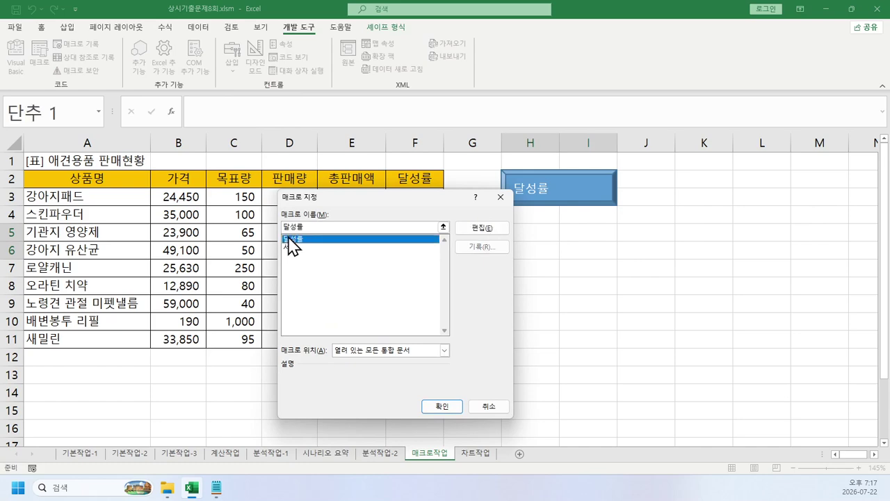
left_click(288, 246)
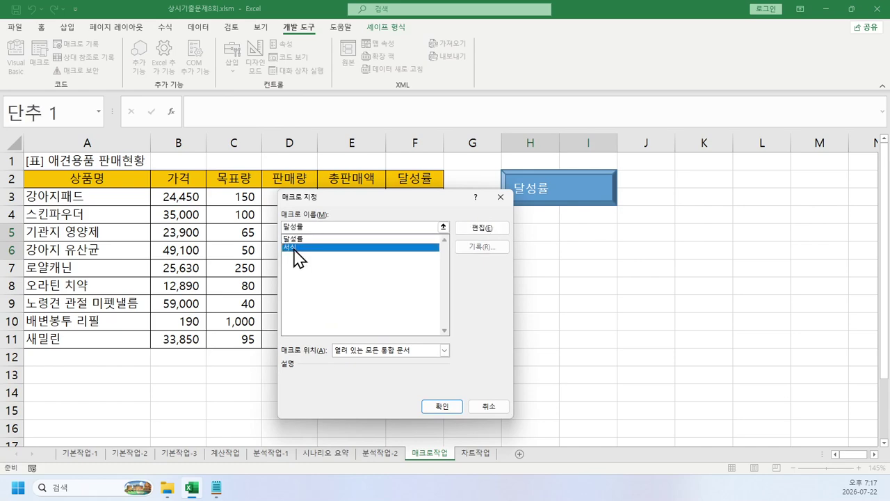
left_click(461, 402)
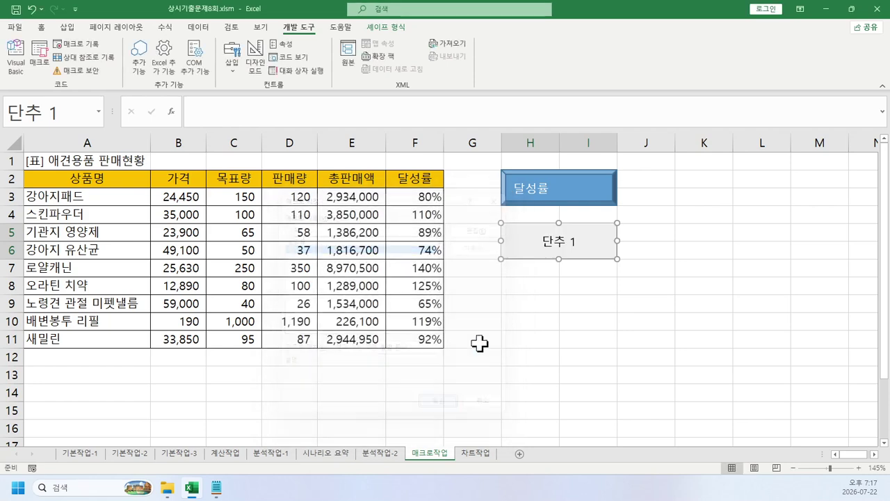
left_click(562, 243)
key("Delete")
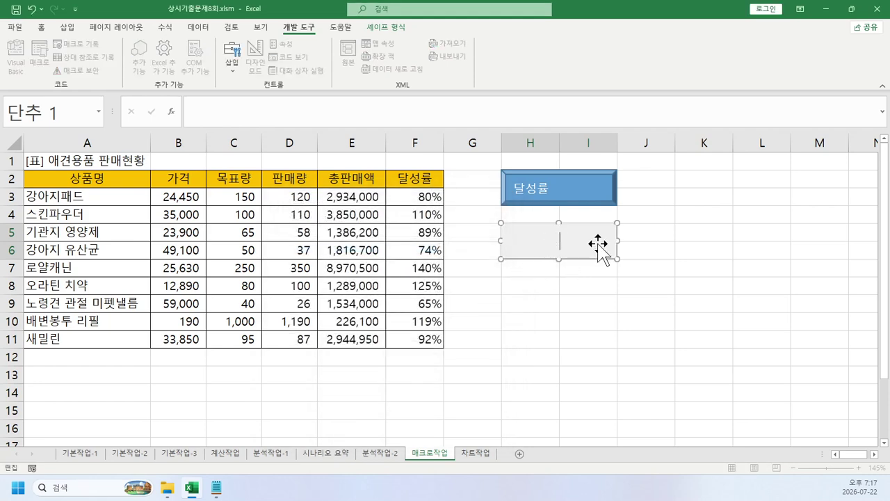
type("서식")
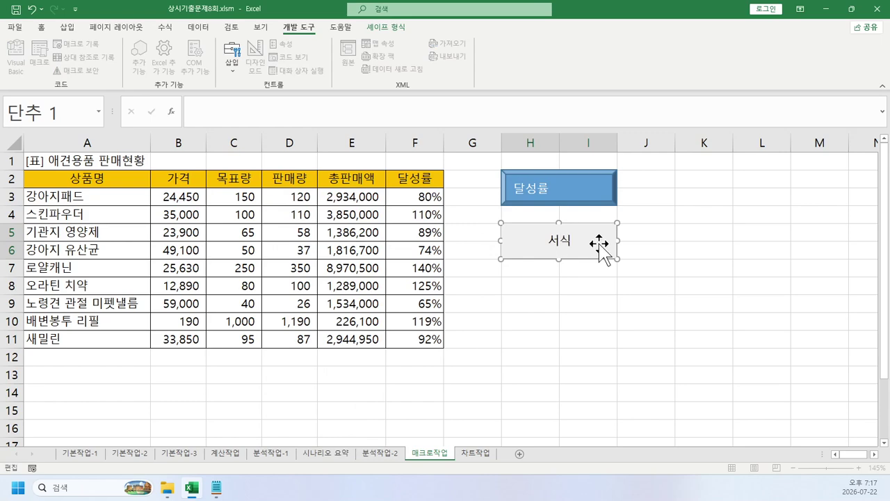
left_click(697, 315)
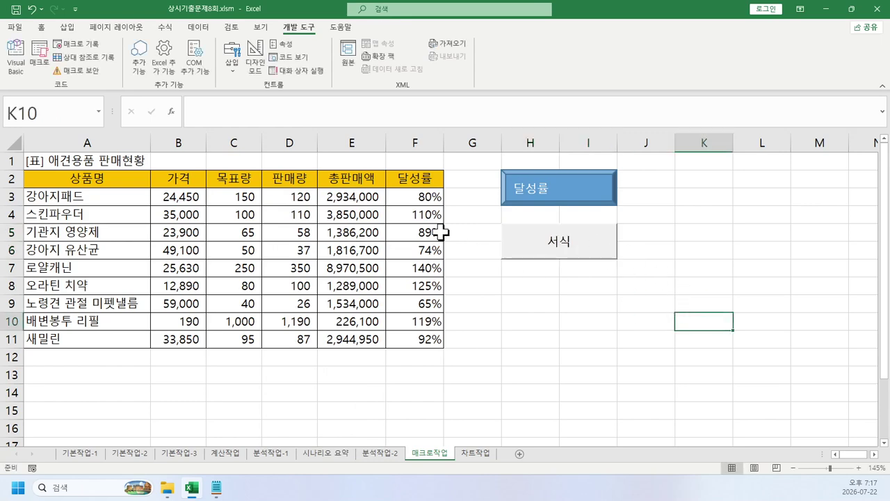
Remove the fill color from the header cells A2:F2 to prepare the macro test.
left_click_drag(79, 183, 399, 181)
left_click(41, 27)
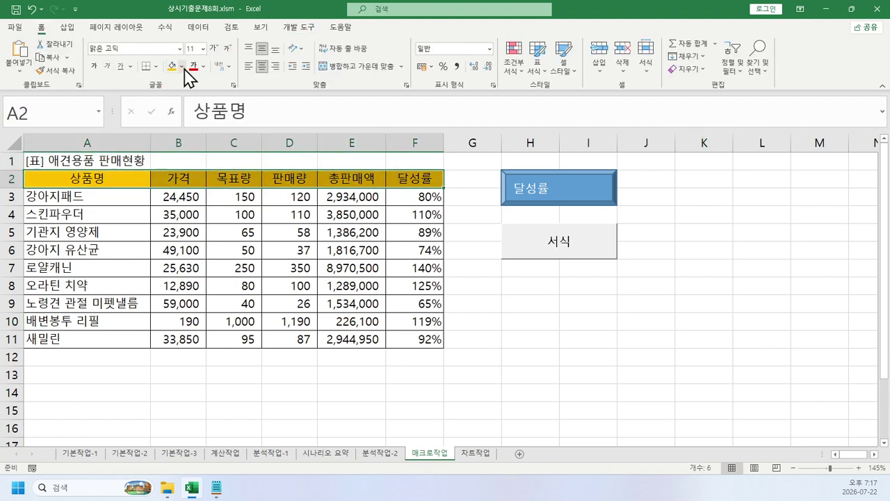
left_click(182, 66)
left_click(212, 189)
left_click(508, 321)
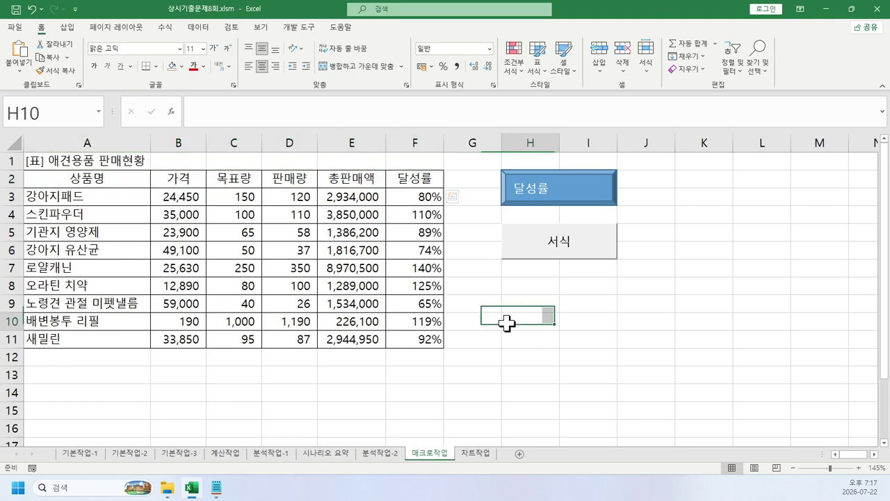
Clear cells F3:F12 and run the macro from the 달성률 shape to recalculate the achievement rates.
left_click(428, 198)
left_click_drag(428, 198, 429, 357)
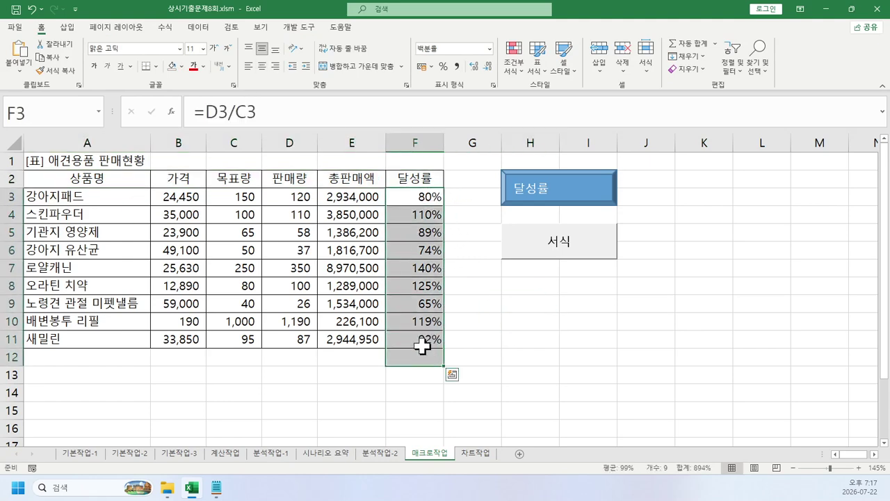
key("Delete")
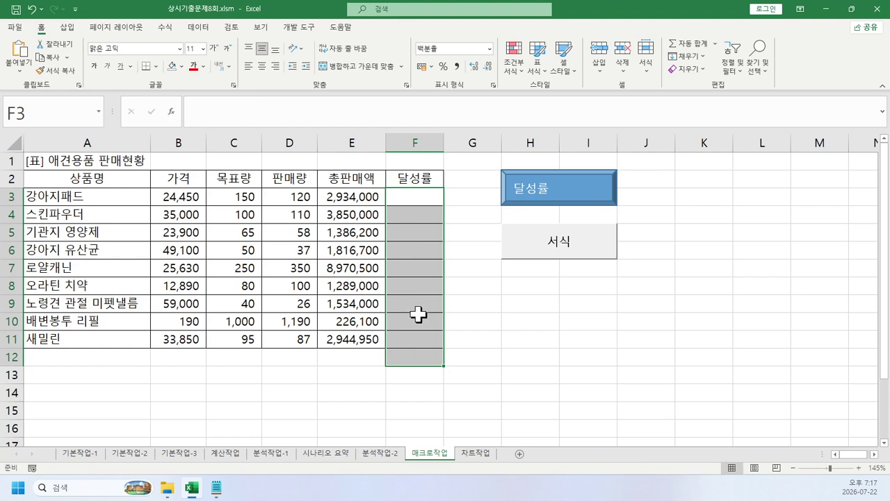
left_click(556, 375)
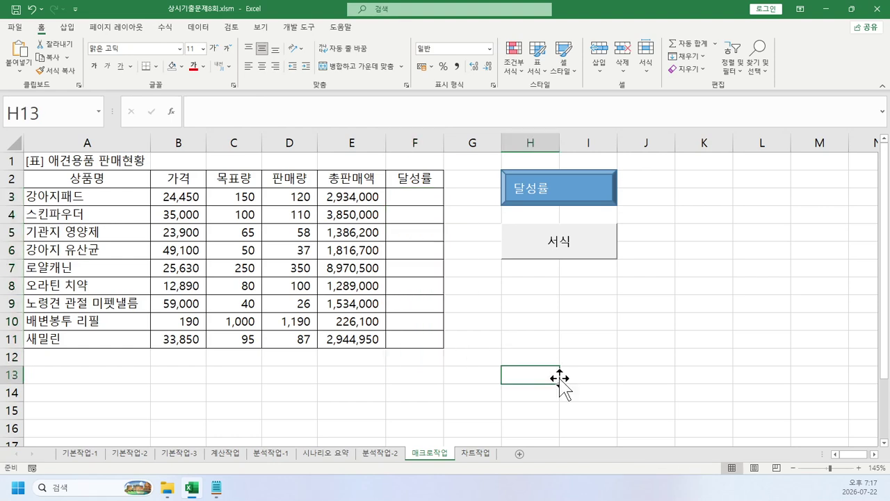
left_click(532, 201)
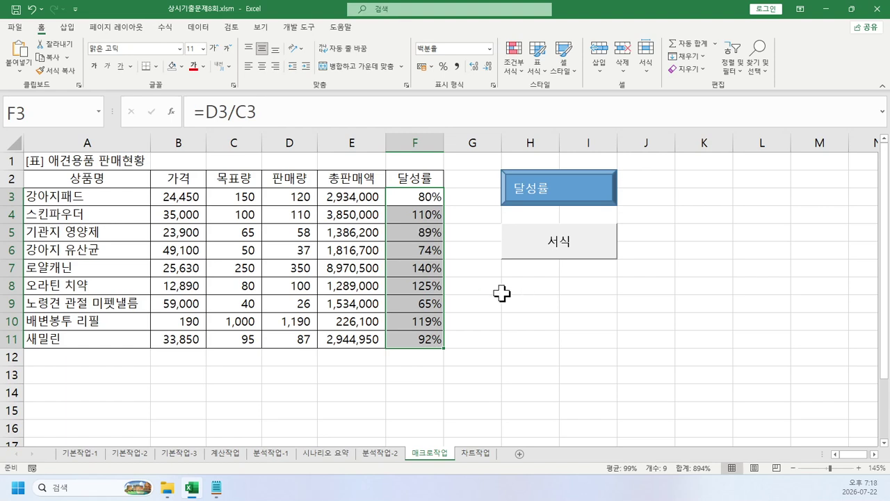
Reset F3:F11 to the General (일반) number format and run the 서식 button's macro to test it.
left_click(490, 49)
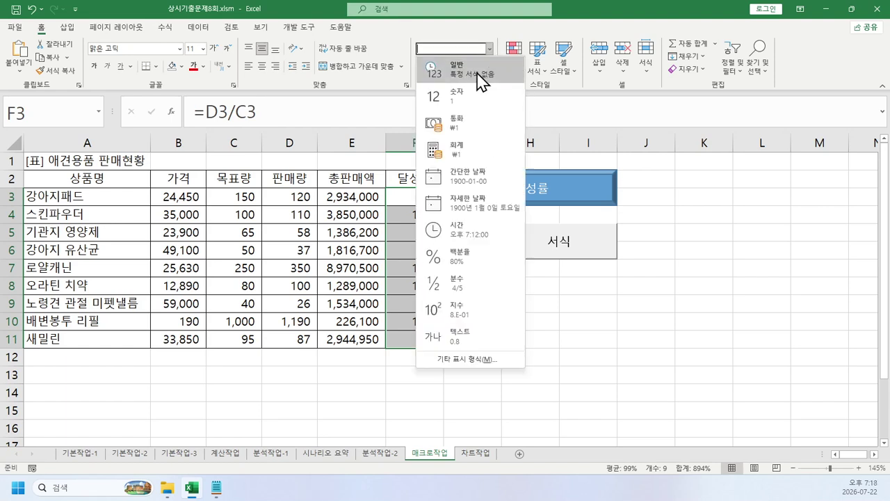
left_click(486, 64)
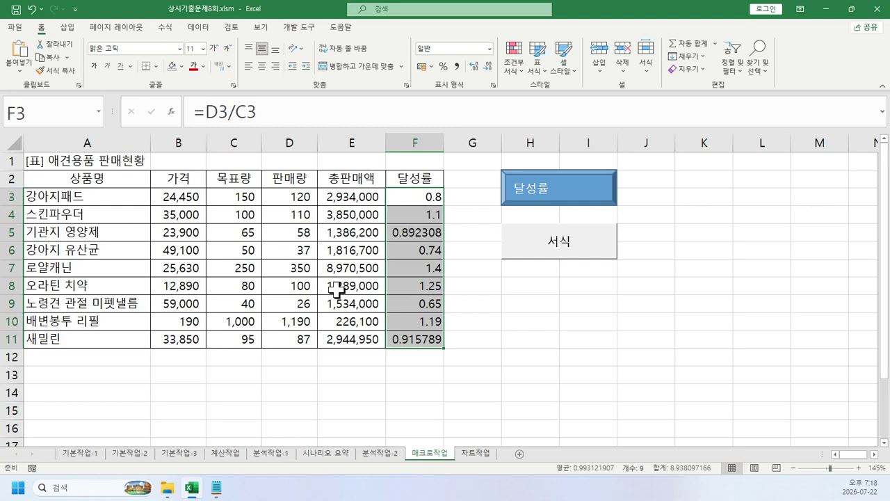
left_click(621, 320)
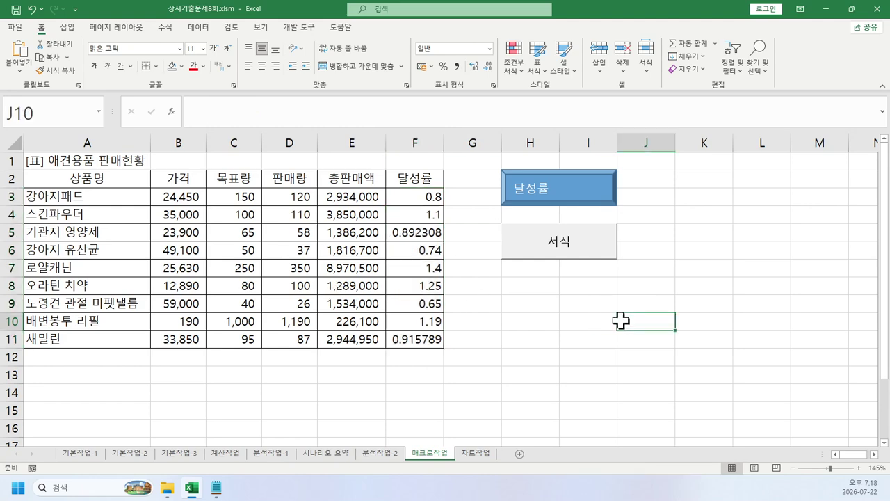
left_click(596, 256)
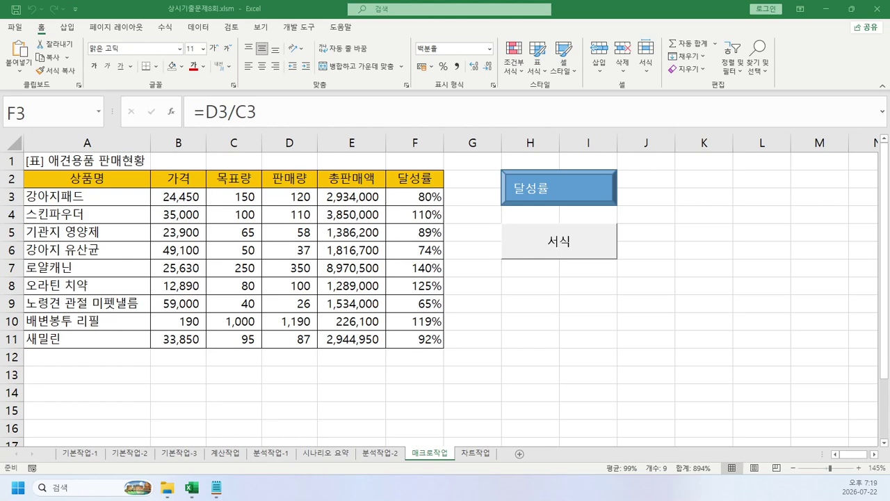
Switch to the 차트작업 sheet, select the rainfall chart, and review its series and source table.
key("ctrl+Page_Down")
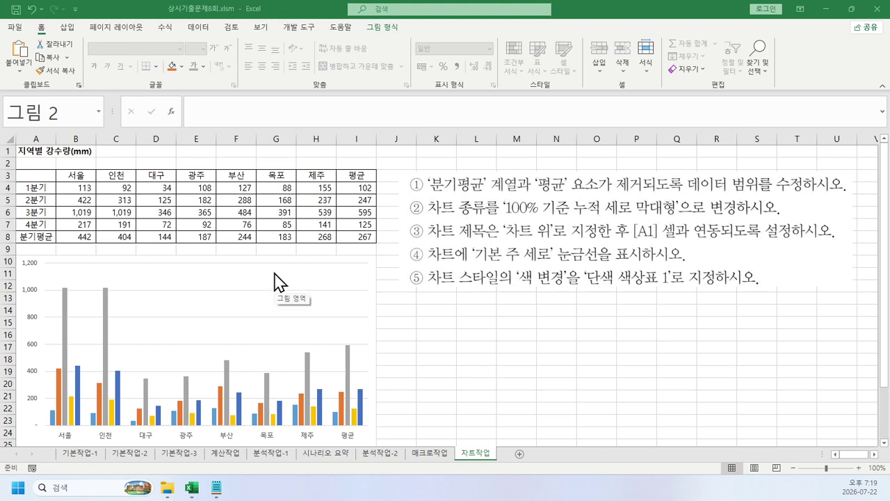
left_click(370, 274)
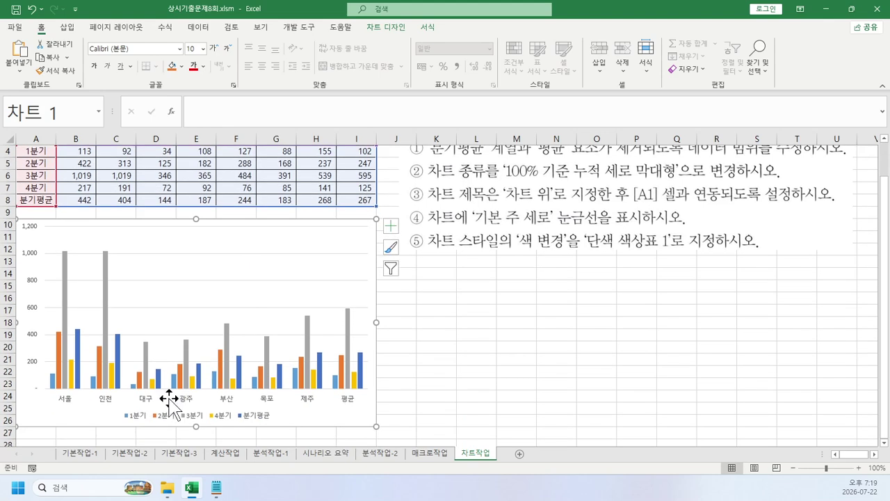
scroll(230, 334, "down", 1)
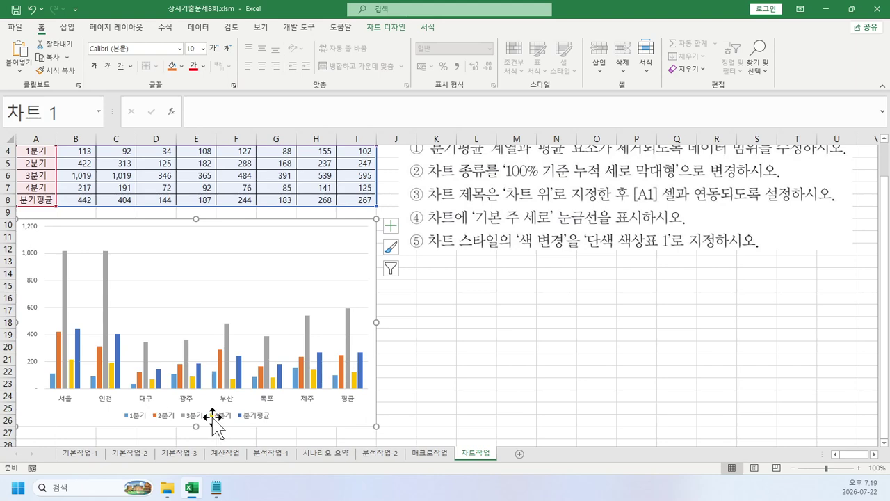
scroll(201, 376, "up", 1)
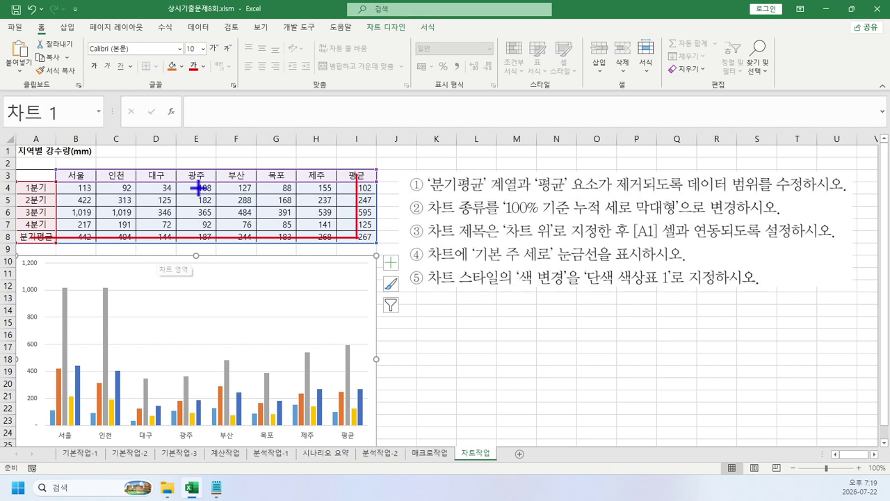
left_click_drag(21, 171, 337, 227)
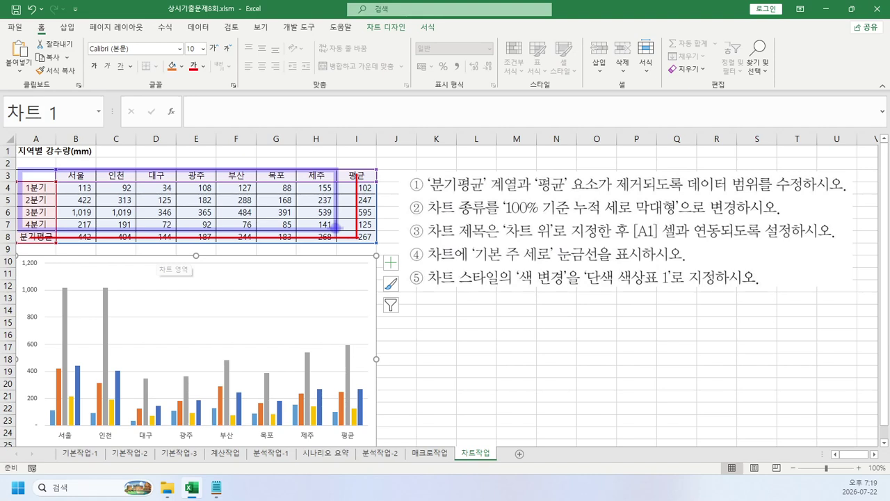
Change the chart's data range to A3:H7 so the 분기평균 series and 평균 category are excluded.
right_click(354, 277)
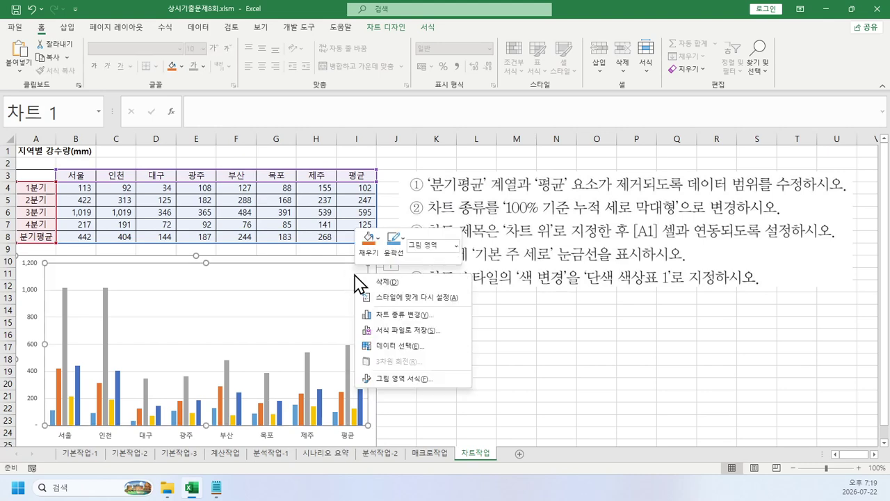
left_click(419, 346)
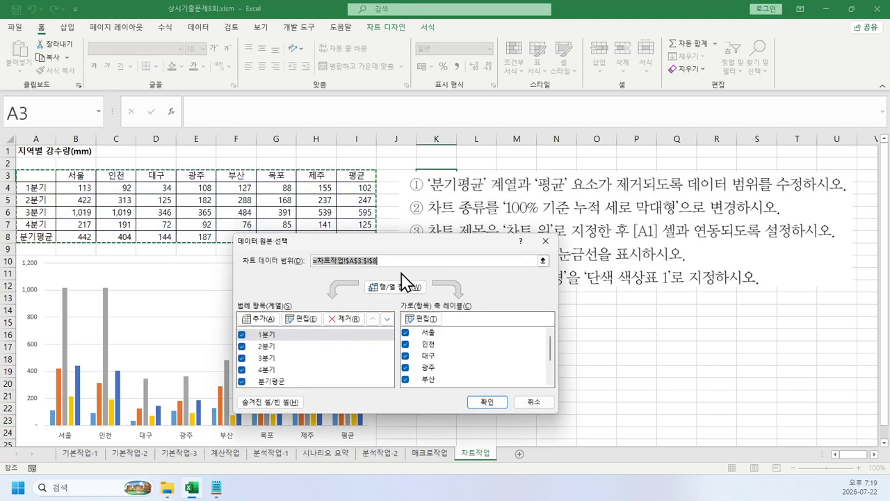
key("Delete")
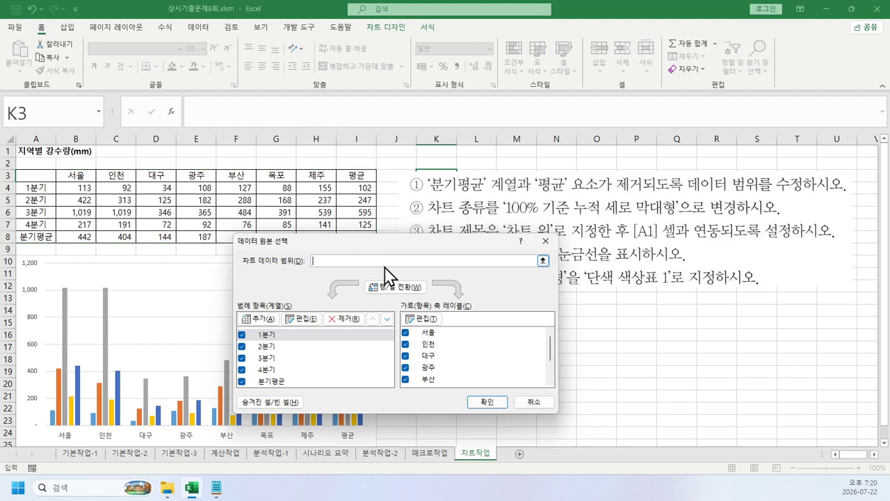
left_click_drag(351, 241, 542, 299)
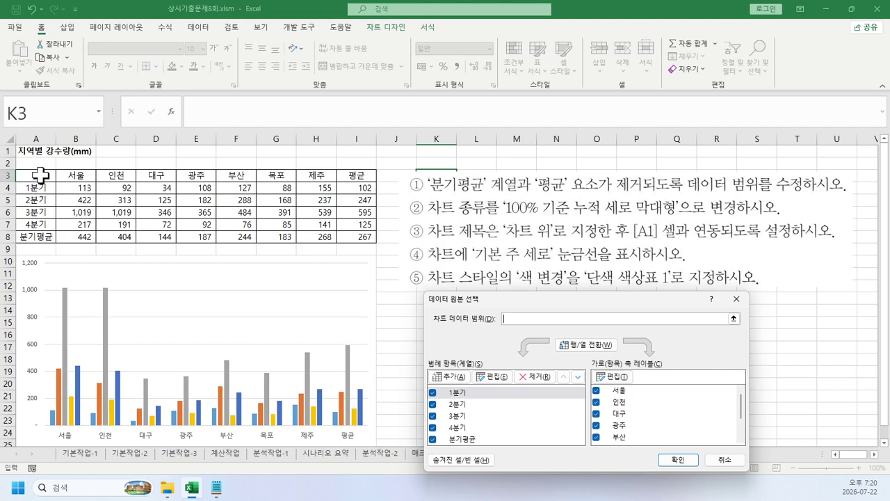
left_click_drag(41, 175, 317, 225)
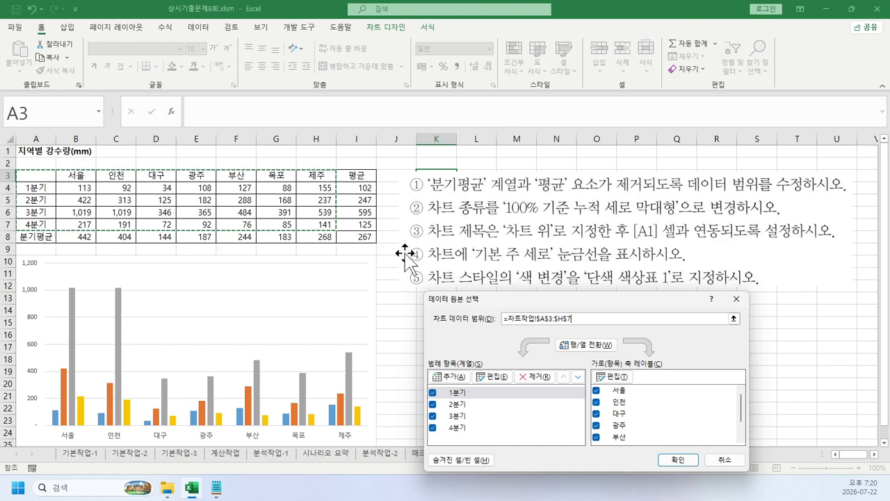
left_click_drag(510, 300, 381, 175)
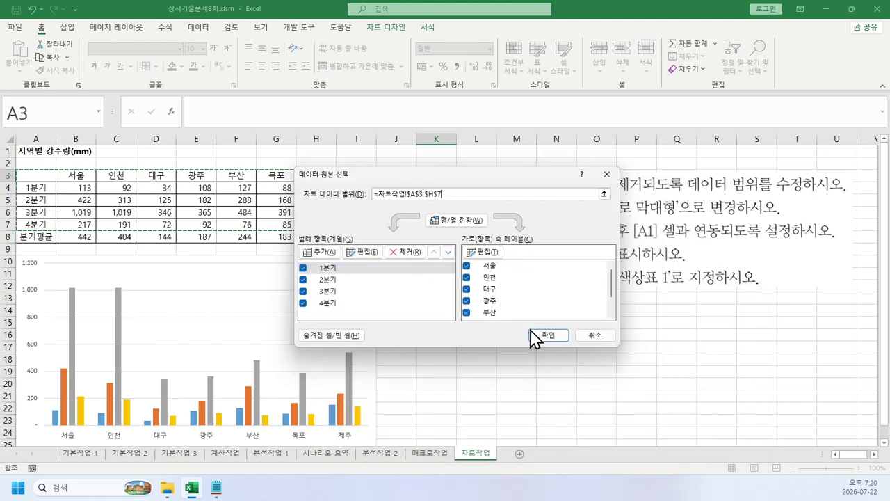
left_click(547, 335)
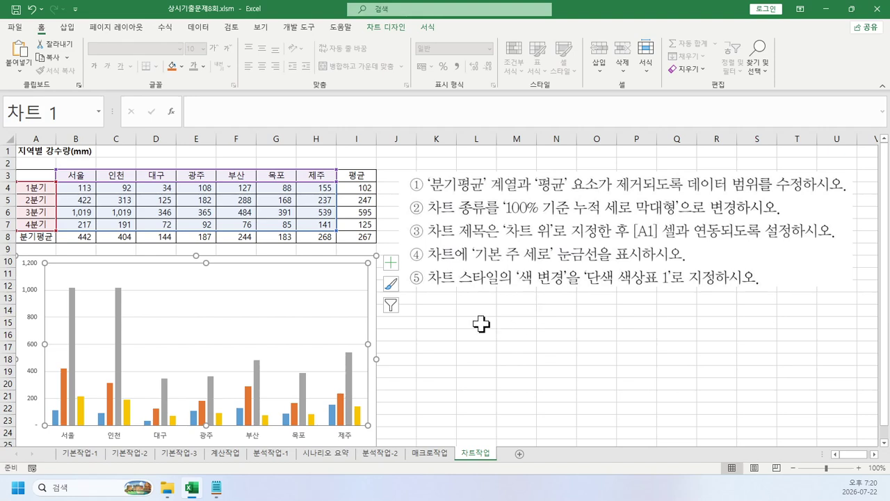
Change the rainfall chart's type to 100% stacked column (100% 기준 누적 세로 막대형), keeping the regions on the horizontal axis.
right_click(339, 278)
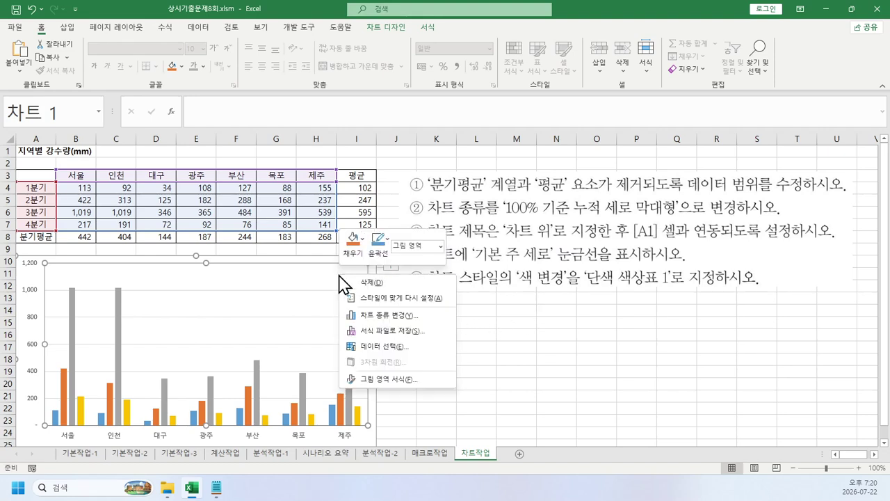
left_click(400, 316)
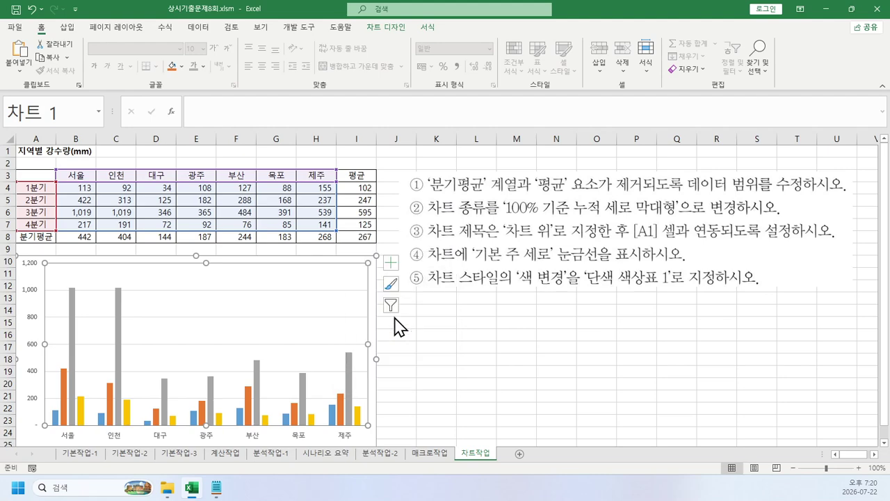
left_click_drag(466, 79, 245, 83)
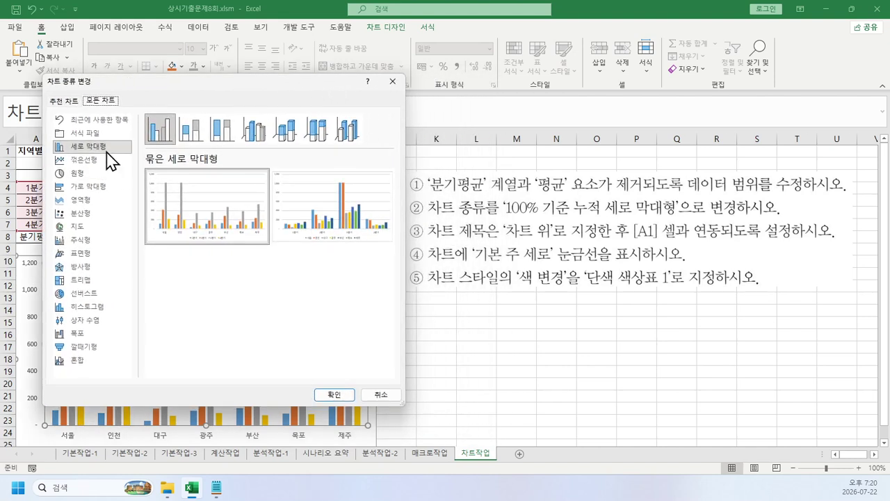
left_click(223, 132)
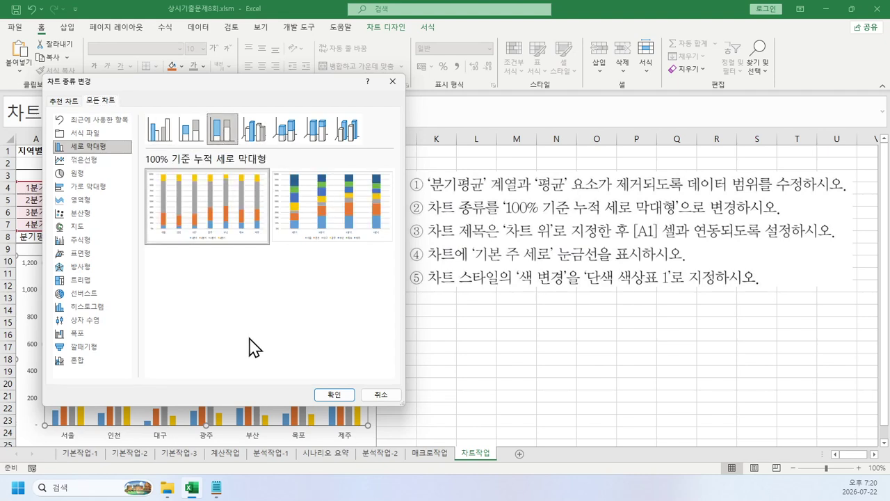
left_click(334, 395)
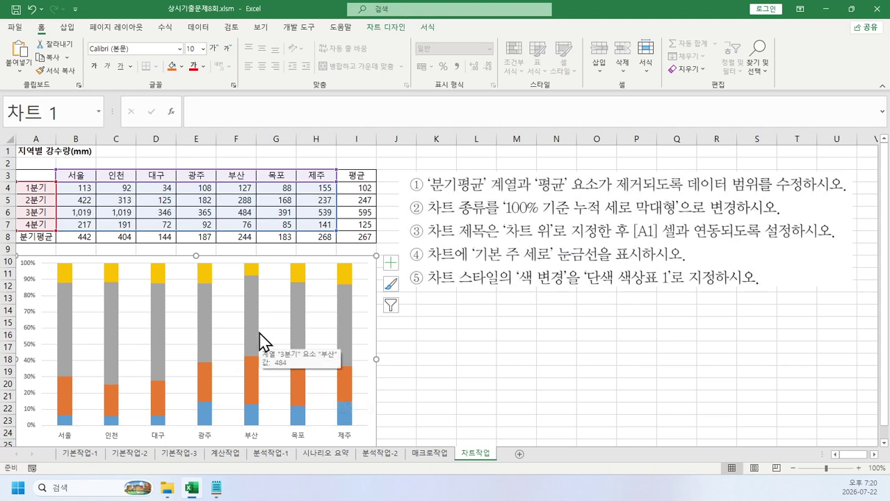
mouse_move(251, 345)
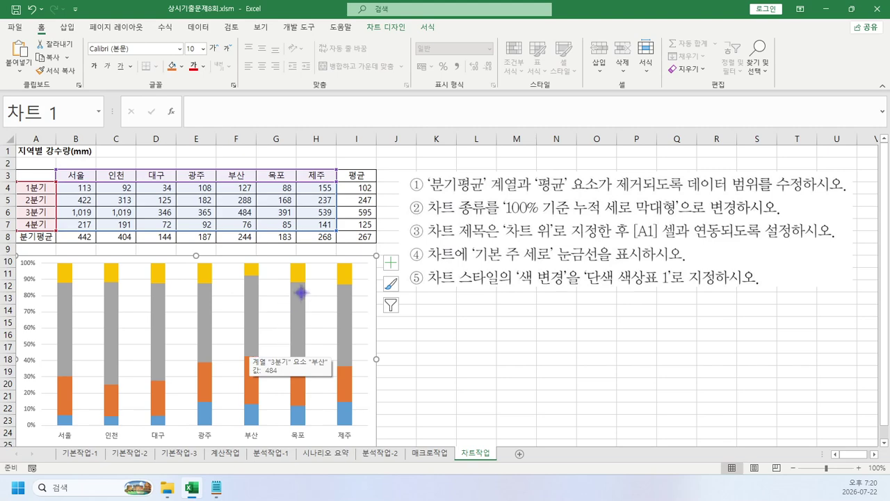
left_click_drag(370, 263, 356, 427)
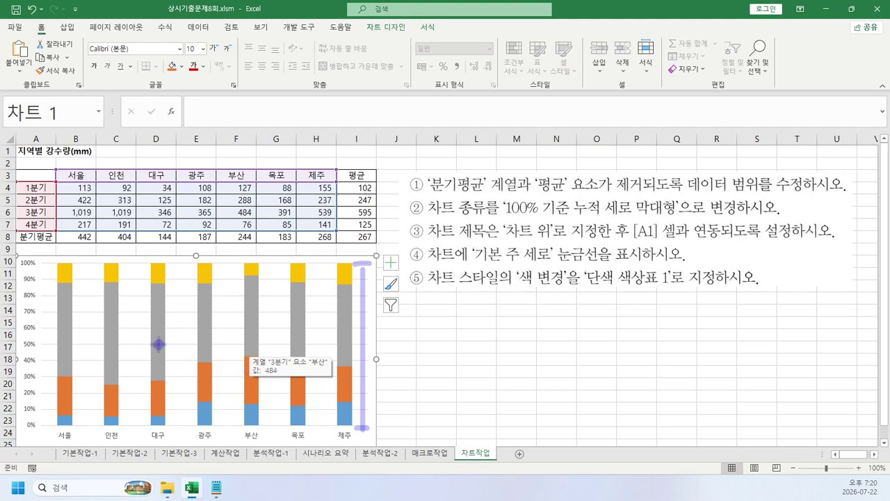
right_click(159, 343)
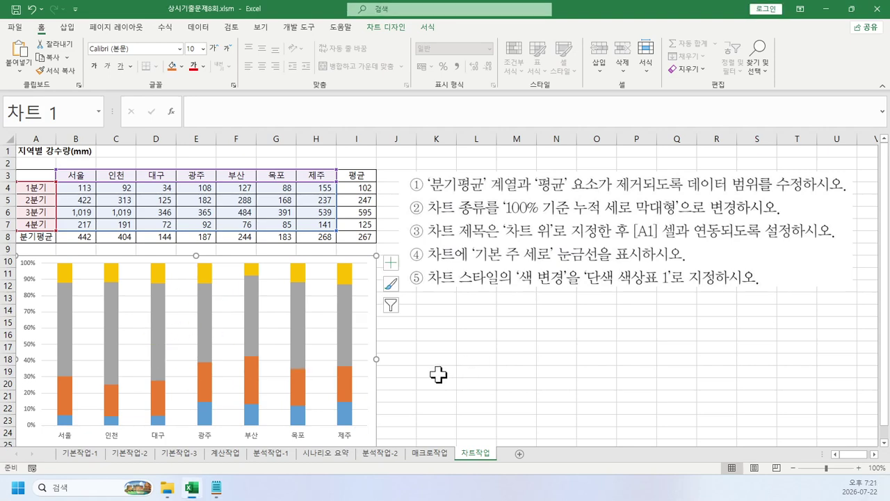
left_click(438, 374)
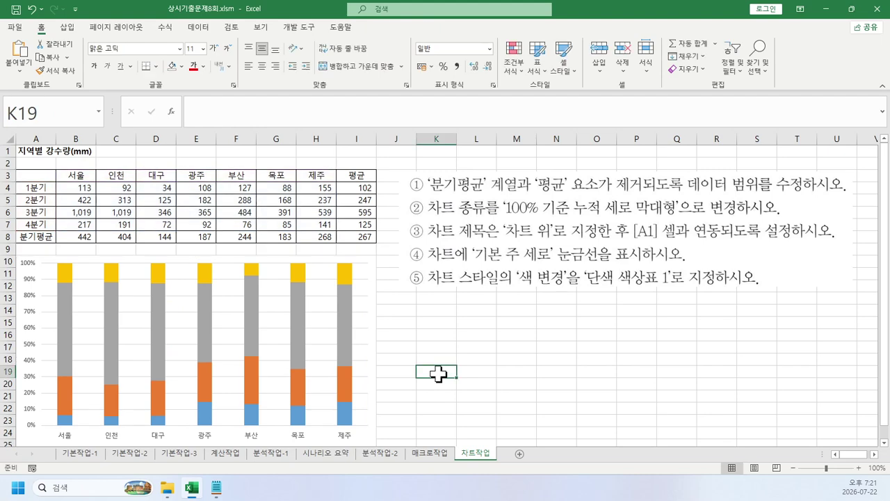
Add a chart title (차트 제목) above the rainfall chart's plot area.
left_click(373, 274)
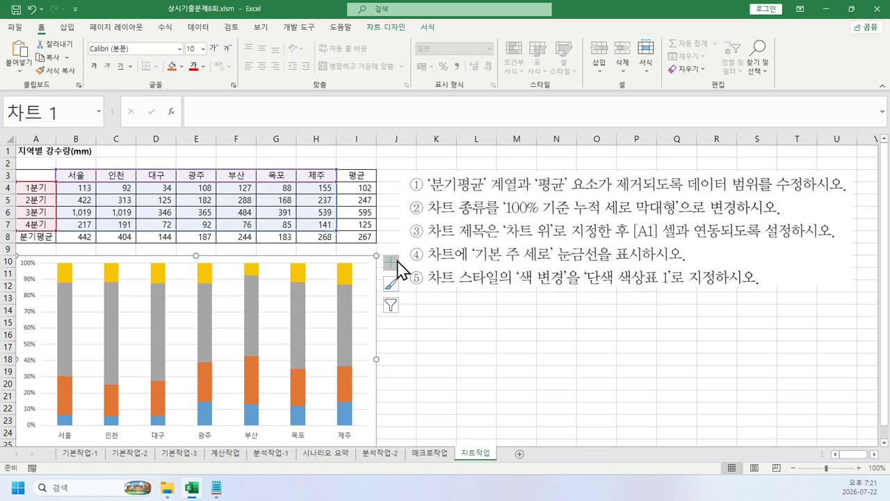
left_click(393, 262)
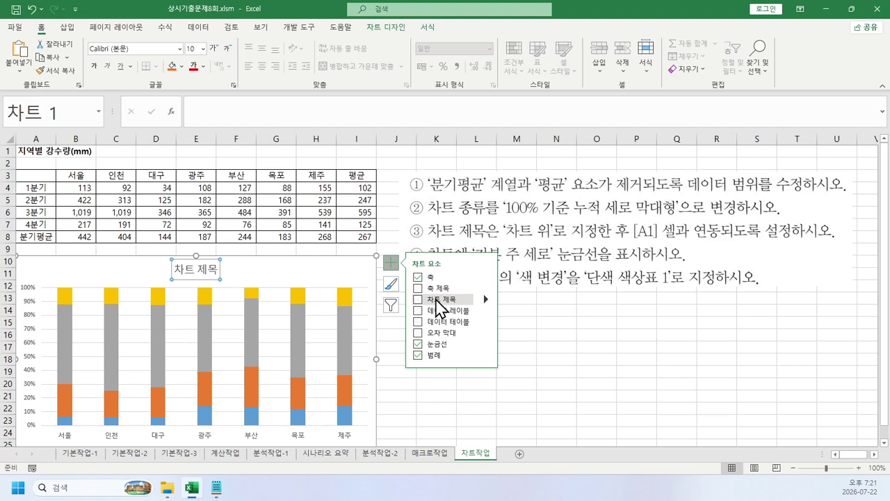
left_click(436, 301)
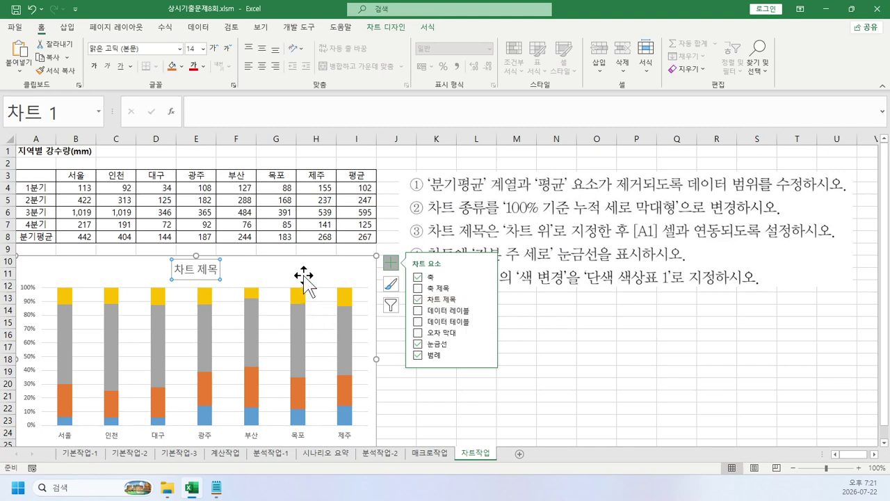
left_click(678, 349)
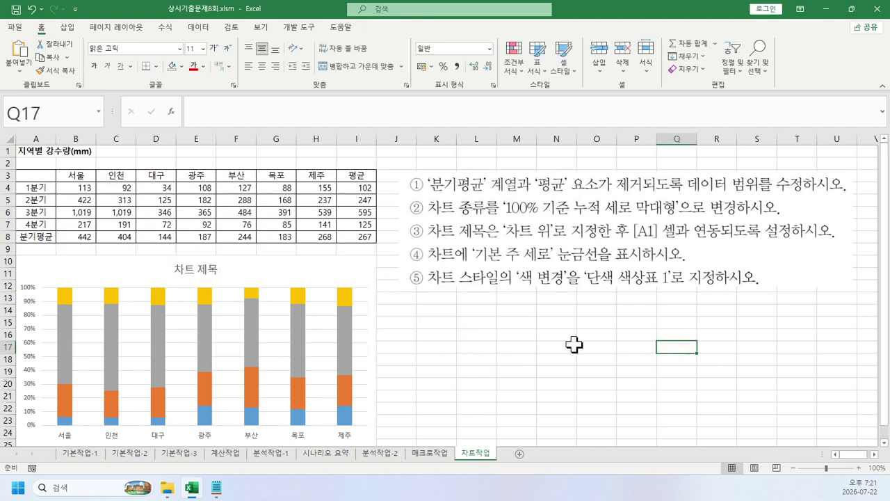
Link the chart title to cell A1 with the formula =차트작업!$A$1.
left_click(207, 267)
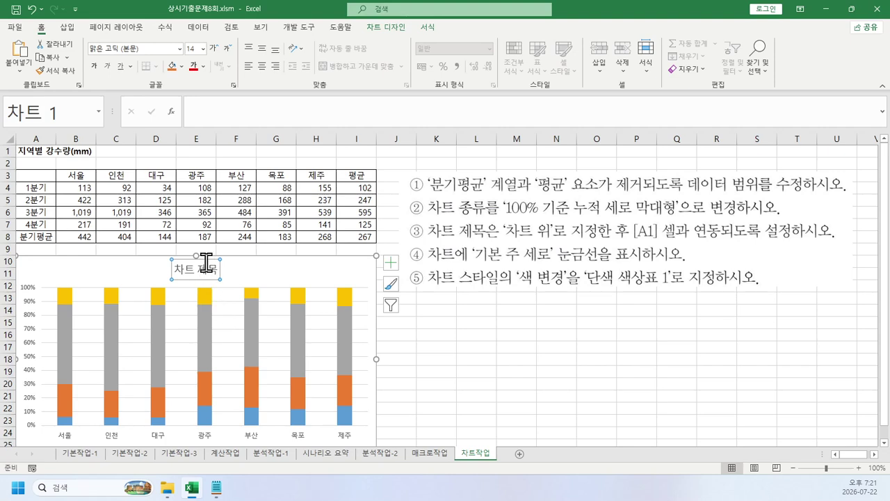
left_click(201, 113)
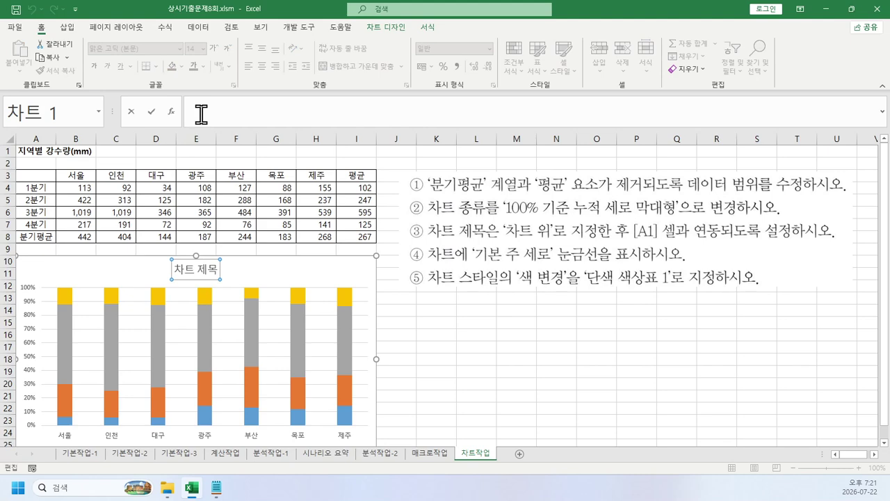
type("=")
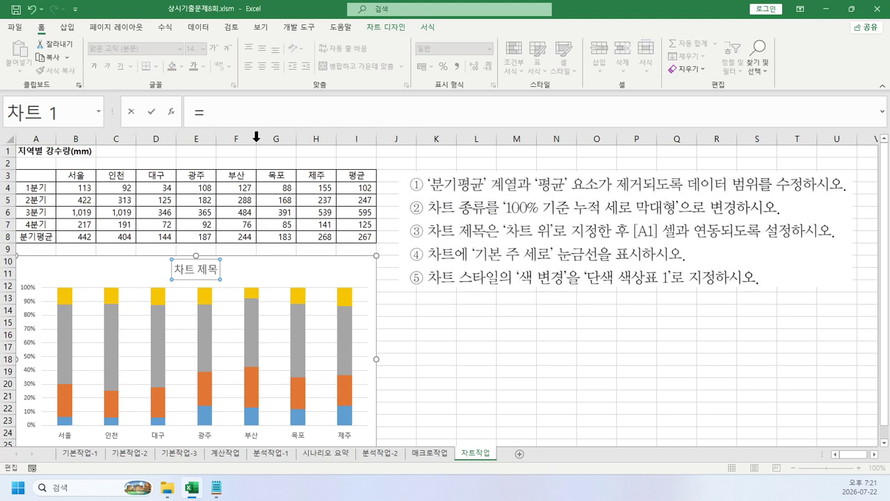
left_click(37, 152)
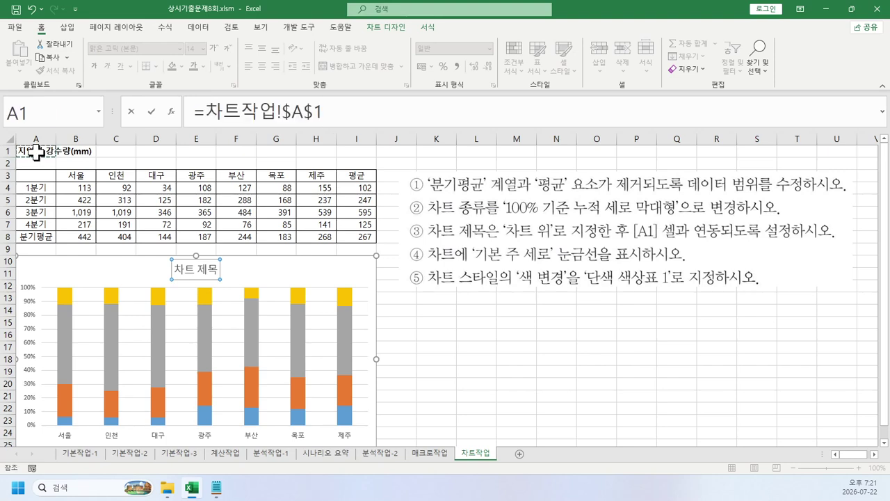
key("Return")
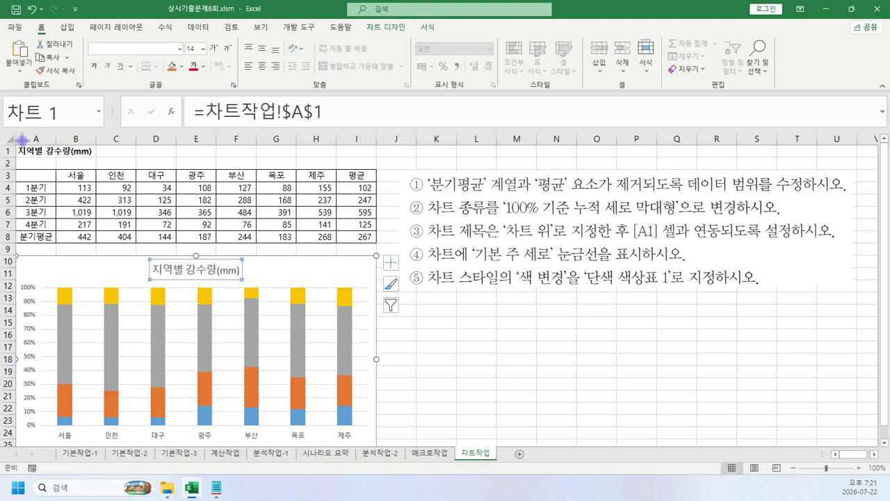
mouse_move(23, 140)
left_mouse_down()
mouse_move(84, 158)
mouse_move(151, 256)
mouse_move(188, 267)
left_mouse_up()
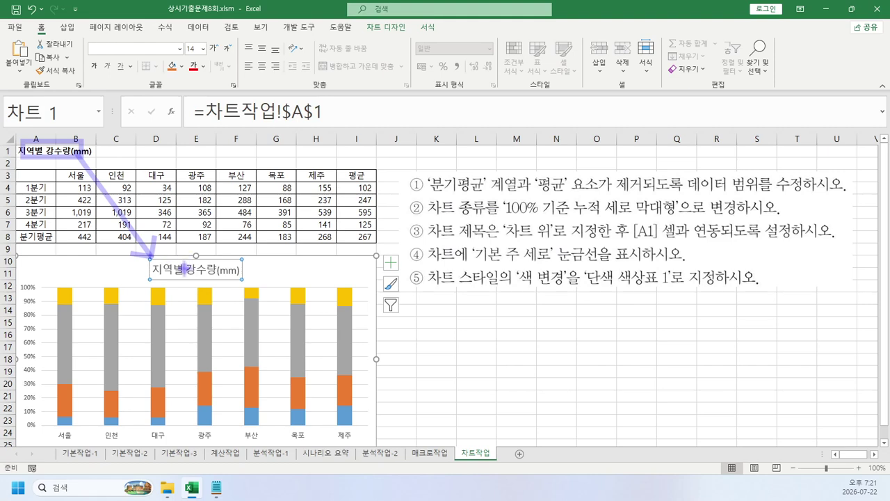
key("ctrl+z")
left_click(549, 309)
key("Escape")
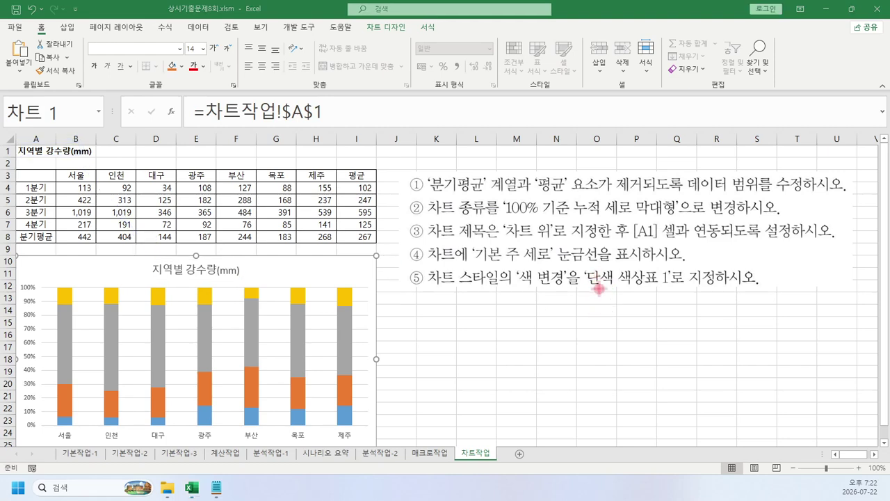
left_click_drag(590, 285, 648, 285)
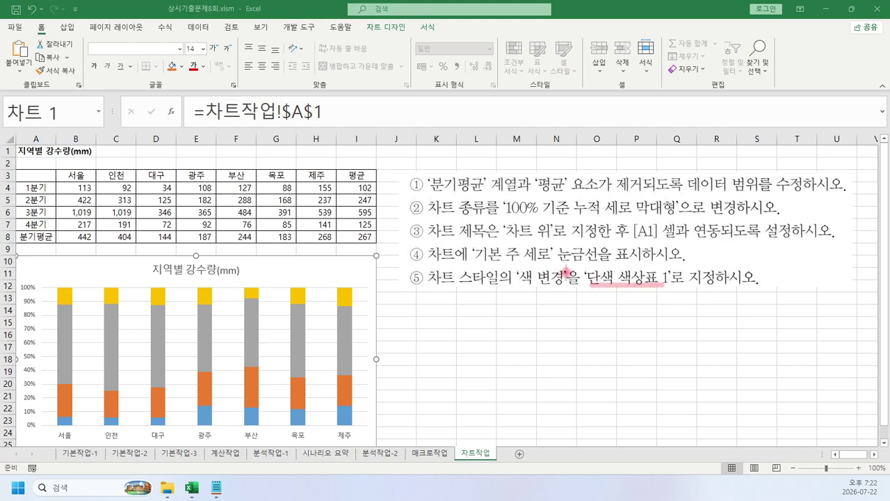
left_click_drag(517, 270, 565, 273)
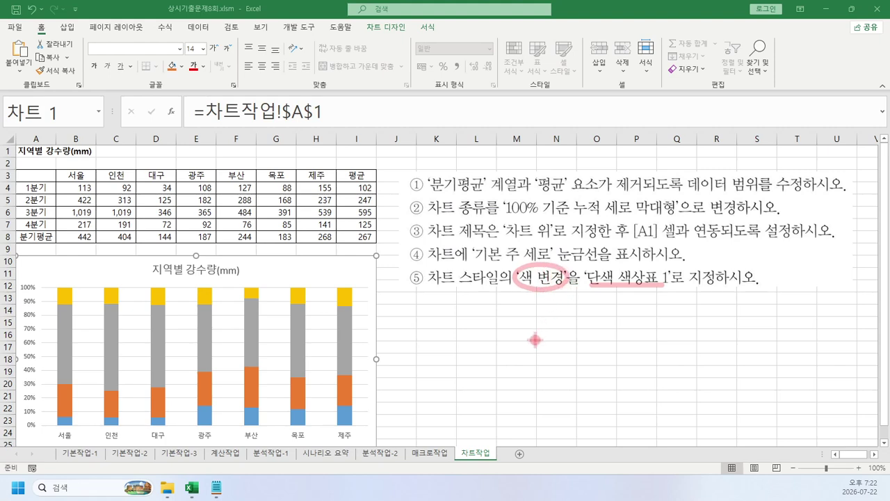
key("Escape")
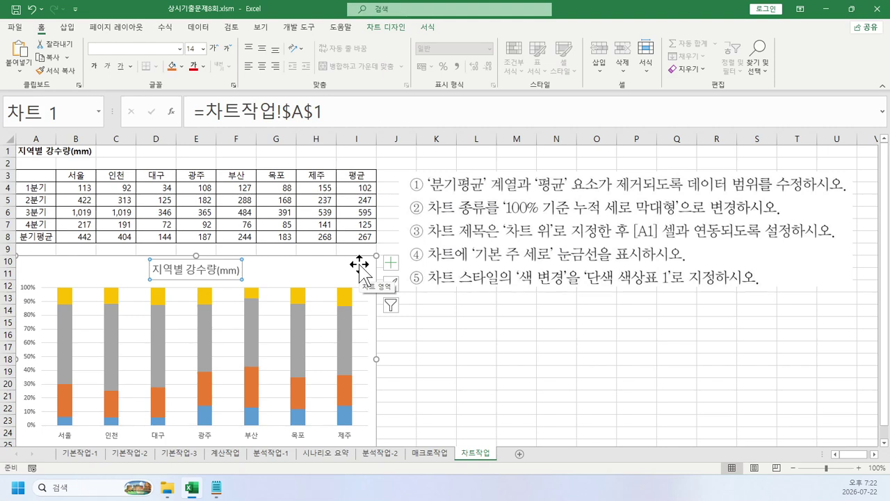
Change the rainfall chart's colors to the first monochromatic blue palette, 단색 색상표 1.
left_click(359, 265)
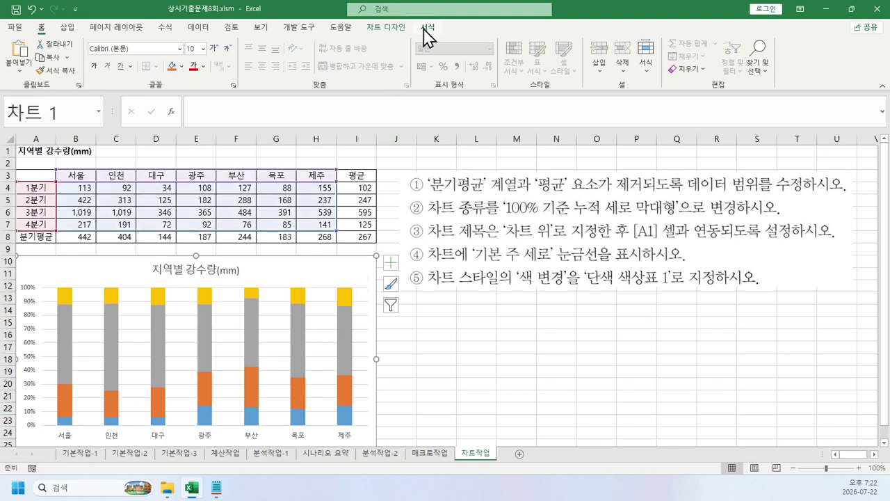
left_click(428, 31)
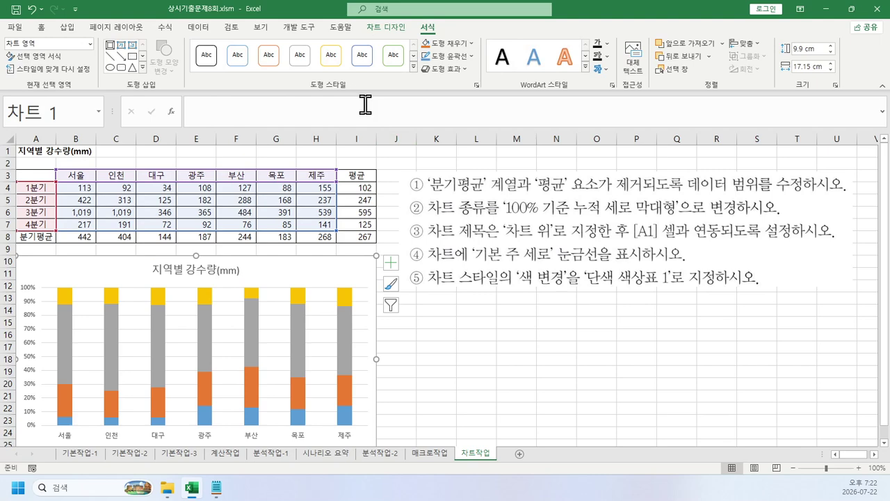
left_click(397, 29)
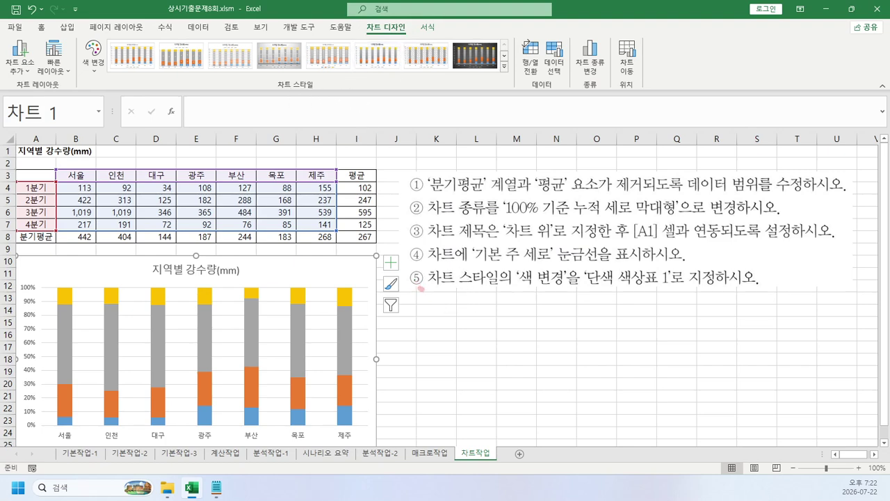
left_click_drag(420, 288, 496, 290)
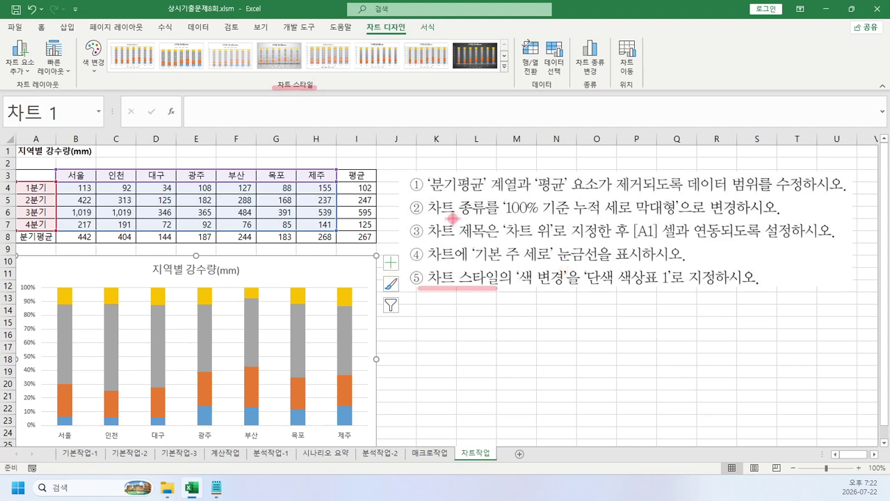
left_click_drag(422, 272, 126, 89)
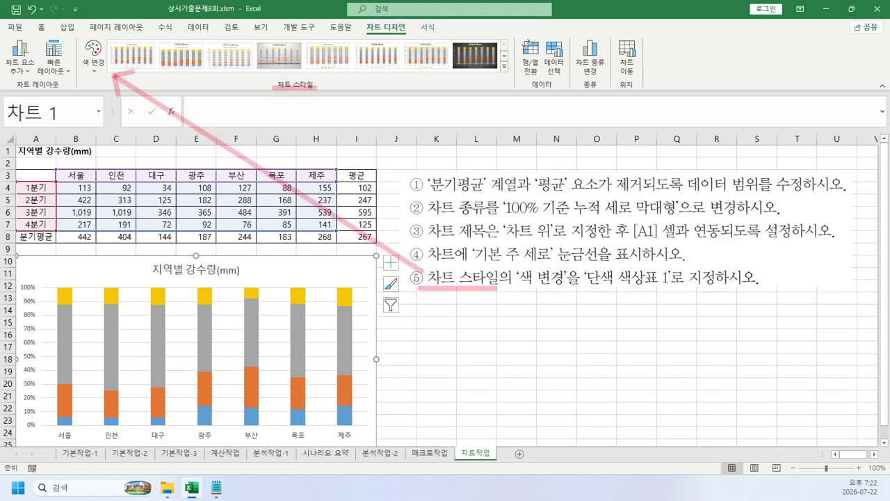
mouse_move(70, 33)
left_mouse_down()
mouse_move(78, 78)
mouse_move(115, 40)
left_mouse_up()
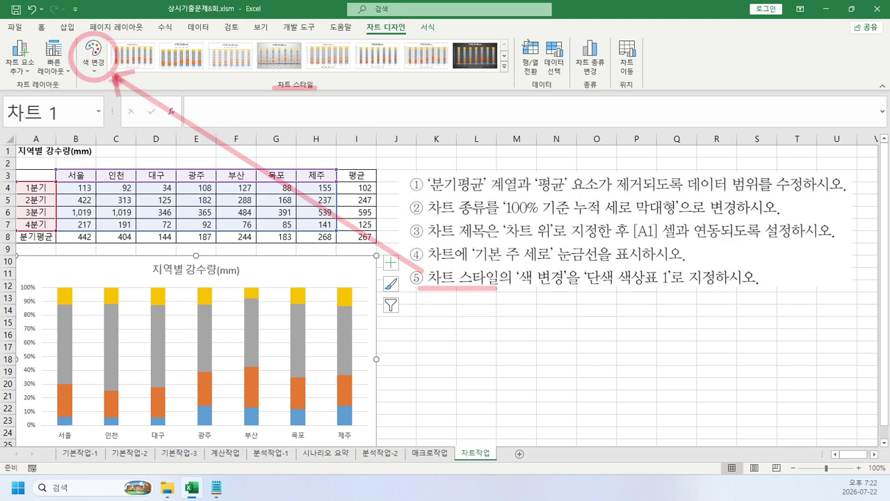
key("Escape")
left_click(96, 67)
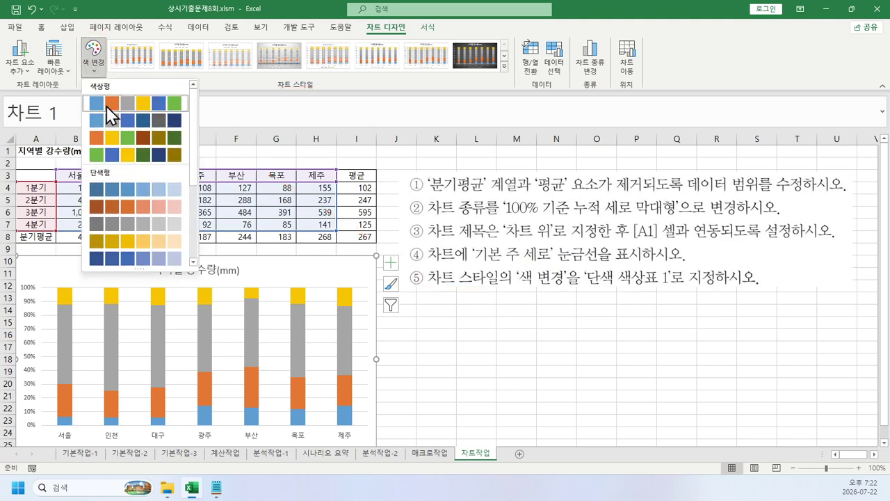
left_click(130, 189)
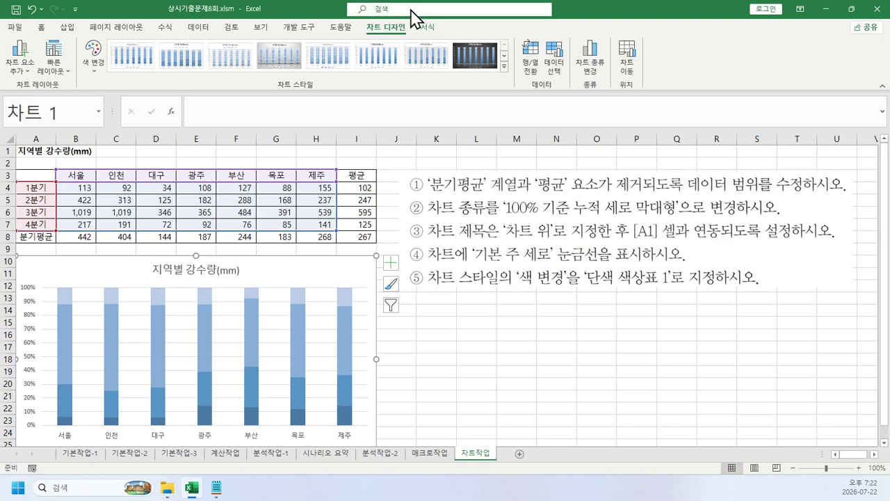
Apply the sixth preset chart style to the rainfall chart.
left_click(397, 55)
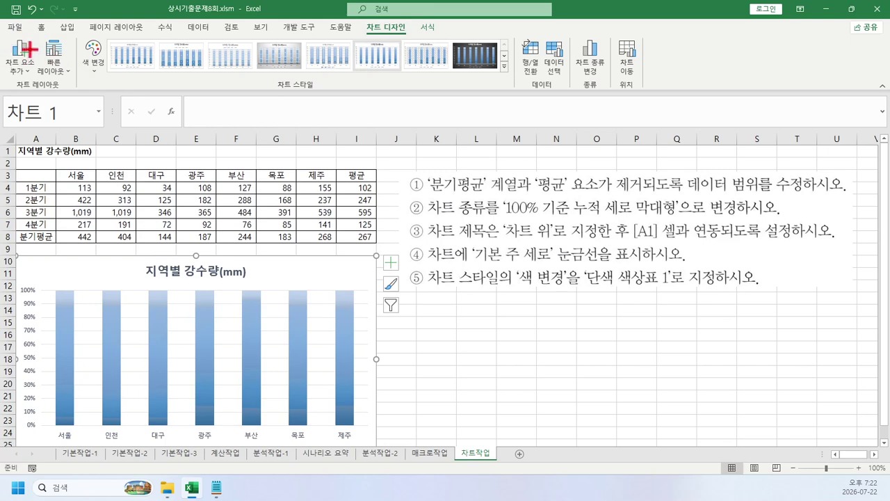
left_click_drag(34, 37, 73, 81)
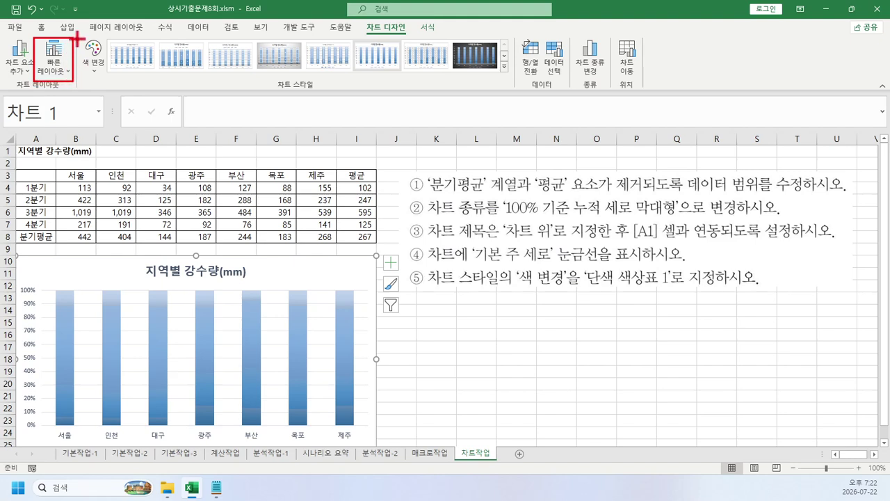
left_click_drag(75, 37, 107, 82)
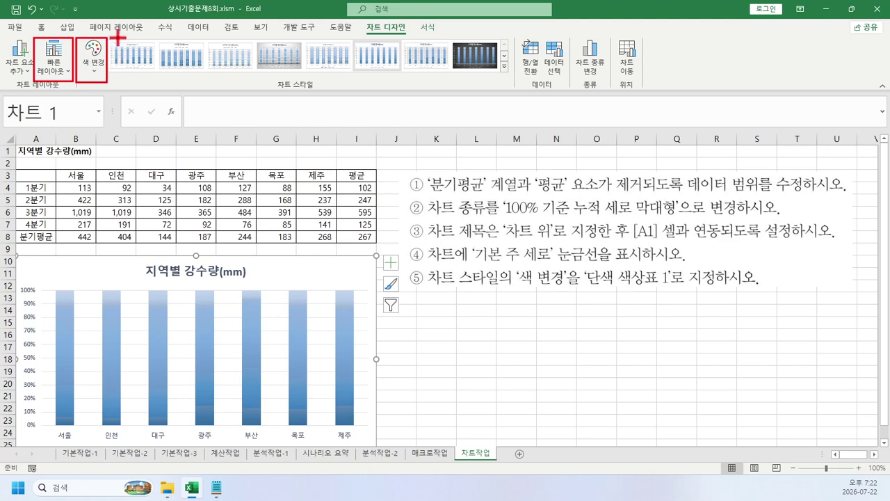
left_click_drag(256, 73, 326, 93)
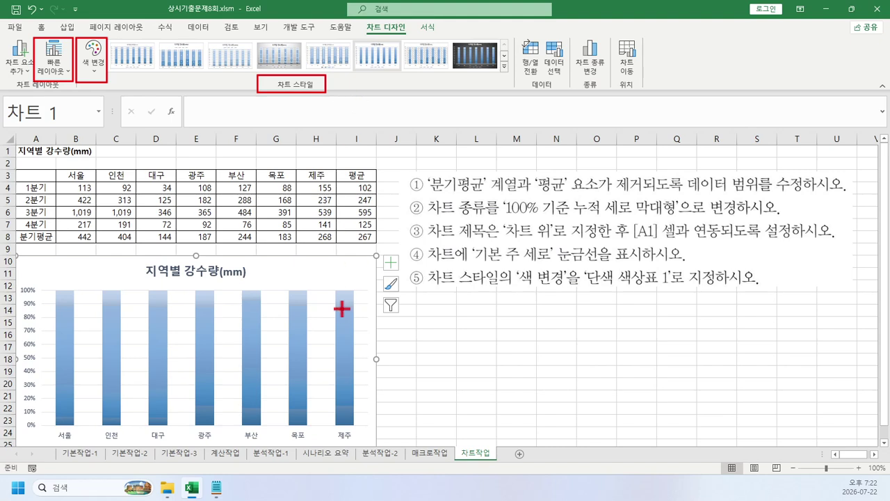
left_click(676, 347)
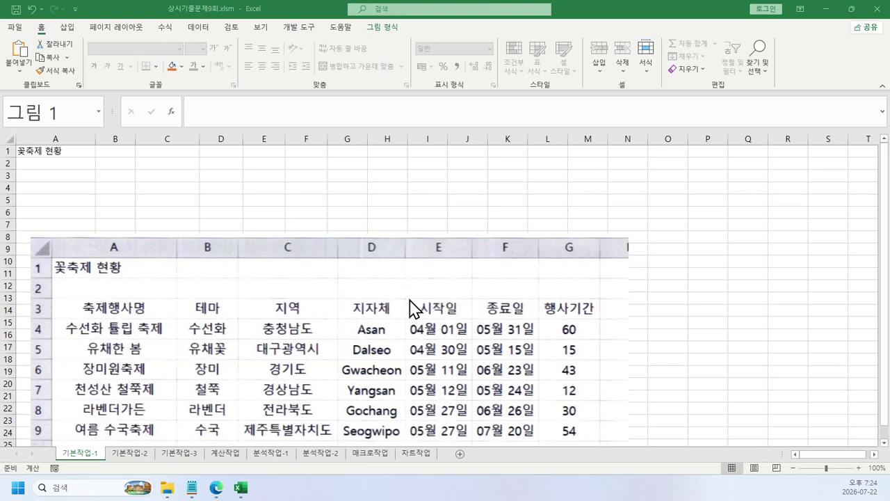
Move the reference picture on 기본작업-1 down to about row 12, clear of the data entry area.
left_click_drag(327, 328, 288, 374)
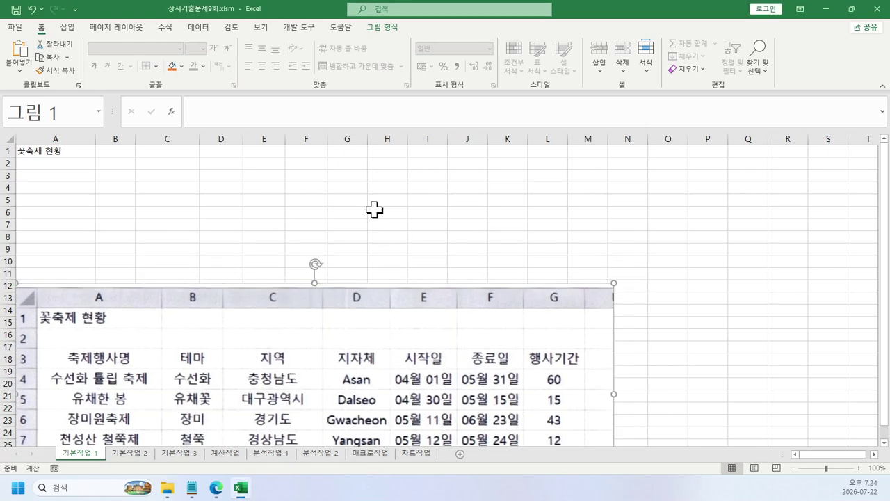
left_click(374, 205)
left_click(262, 166)
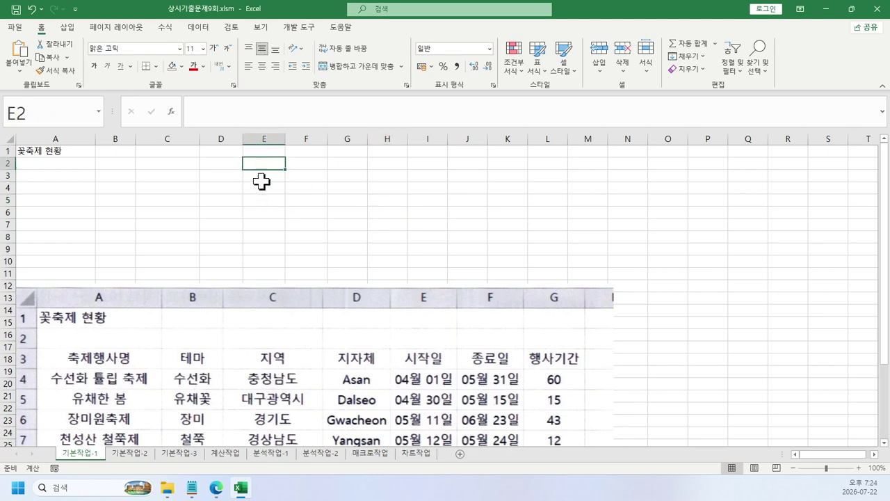
Enter the headers 시작일 in cell E3 and 종료일 in cell F3.
left_click(266, 177)
type("시작ㅇ")
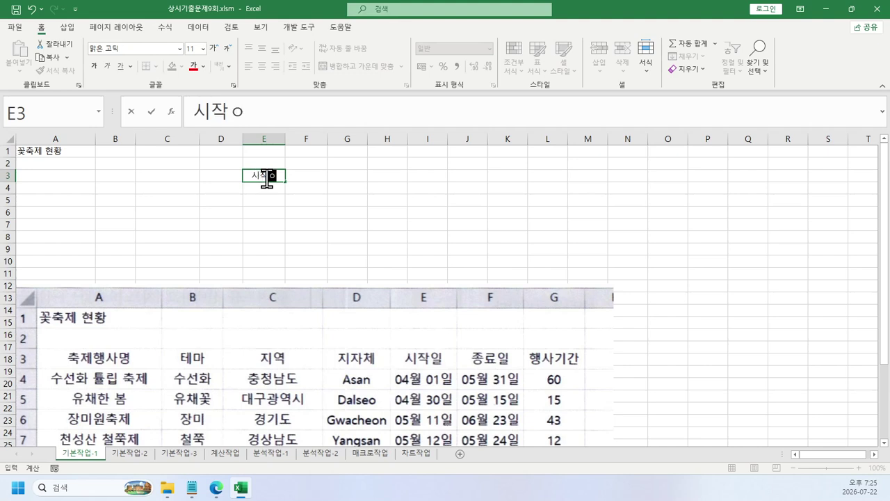
key("Return")
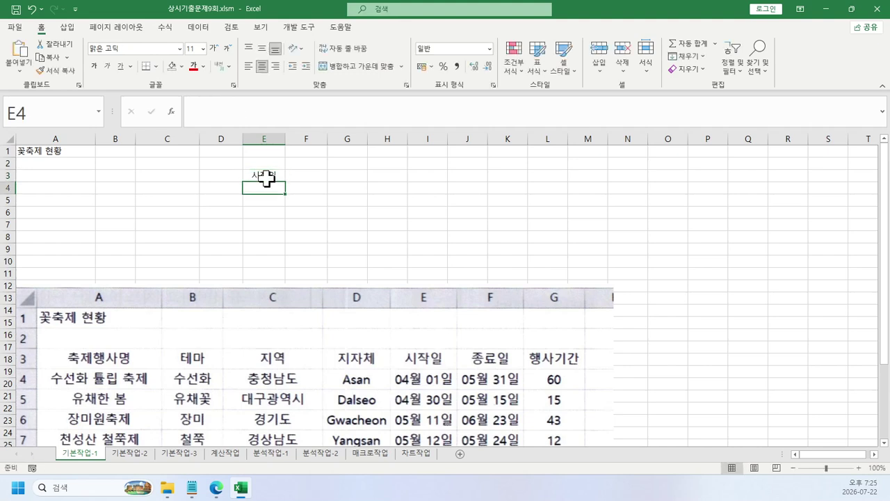
key("Up")
key("Right")
type("종")
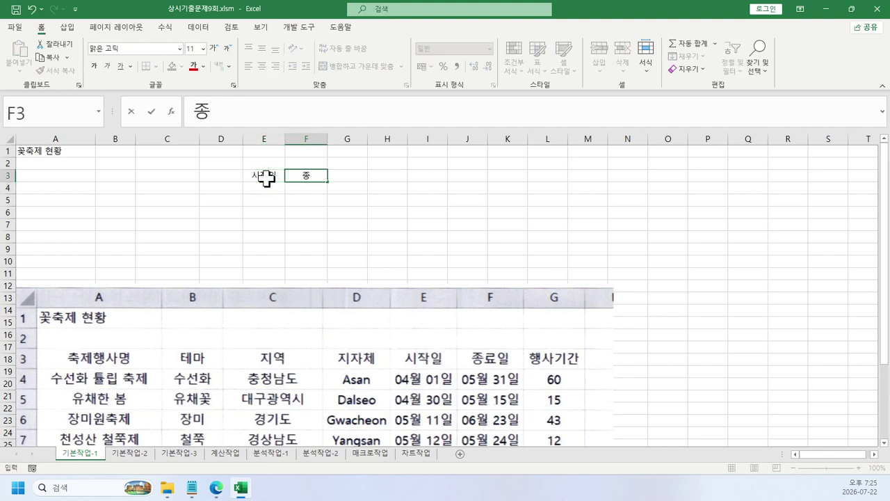
type("료이")
key("Return")
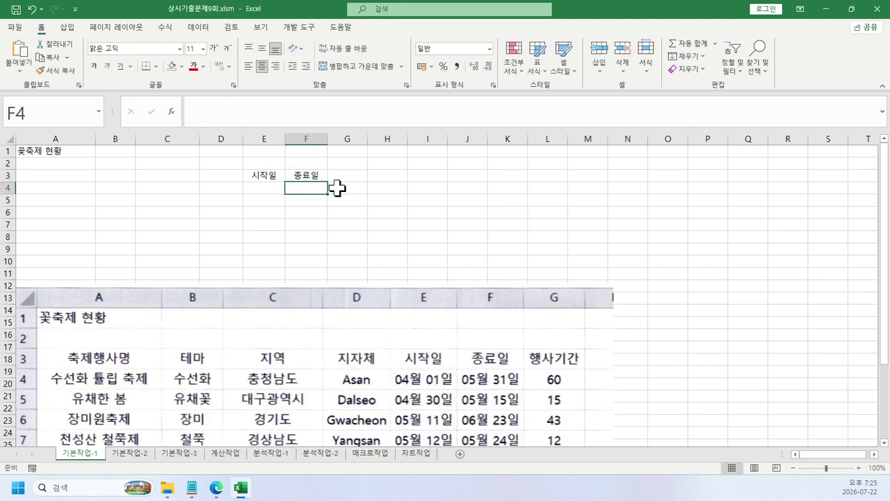
Enter the start date in cell E4 as 04-01.
left_click(264, 188)
type("04")
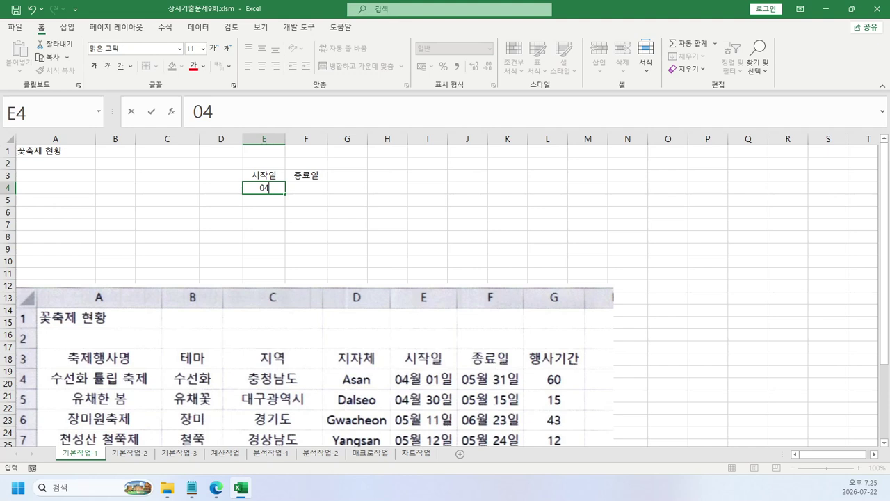
type("-01")
key("Return")
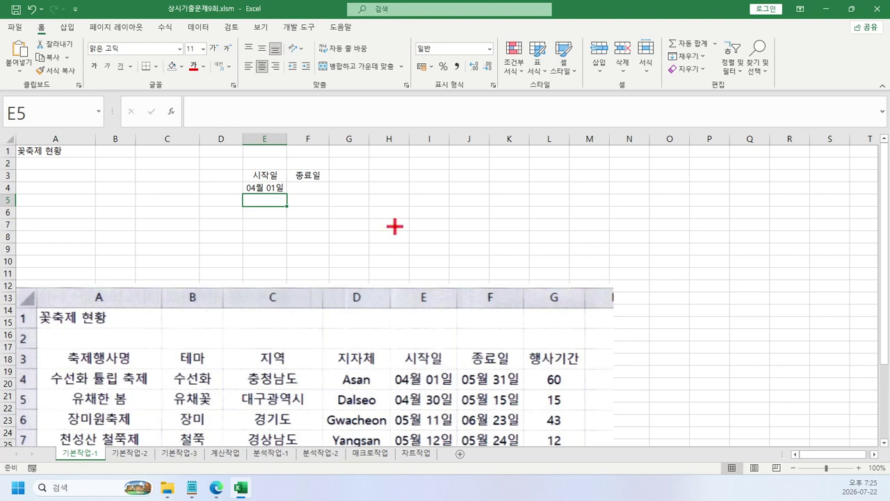
left_click_drag(273, 173, 207, 239)
left_click_drag(225, 171, 323, 223)
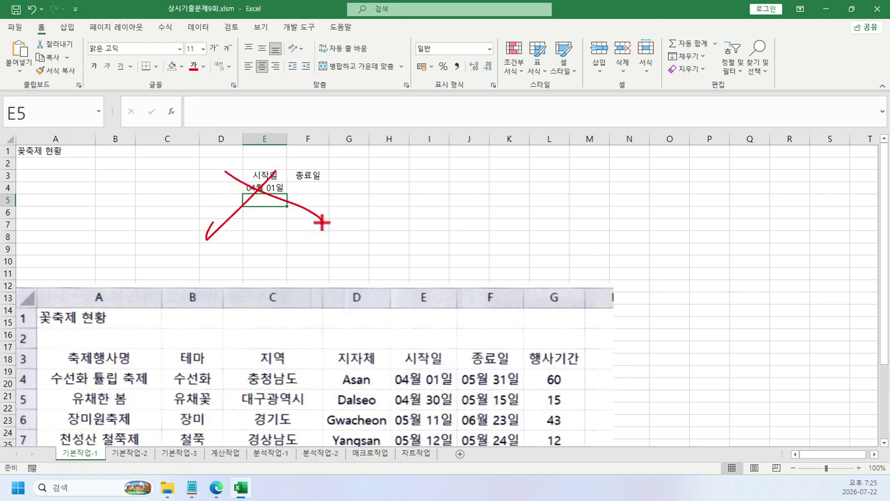
right_click(330, 236)
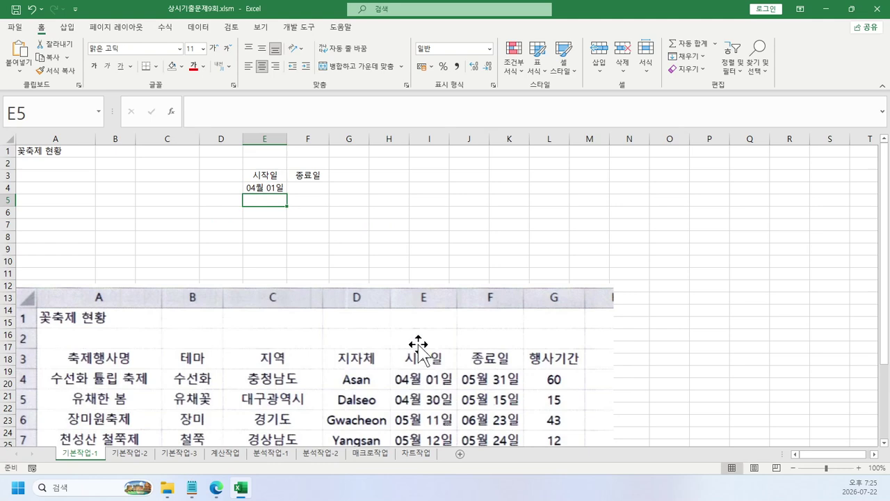
Reset cell E4 to the 일반 number format, clear its date, and enter 04월 01일.
left_click(263, 189)
left_click(489, 49)
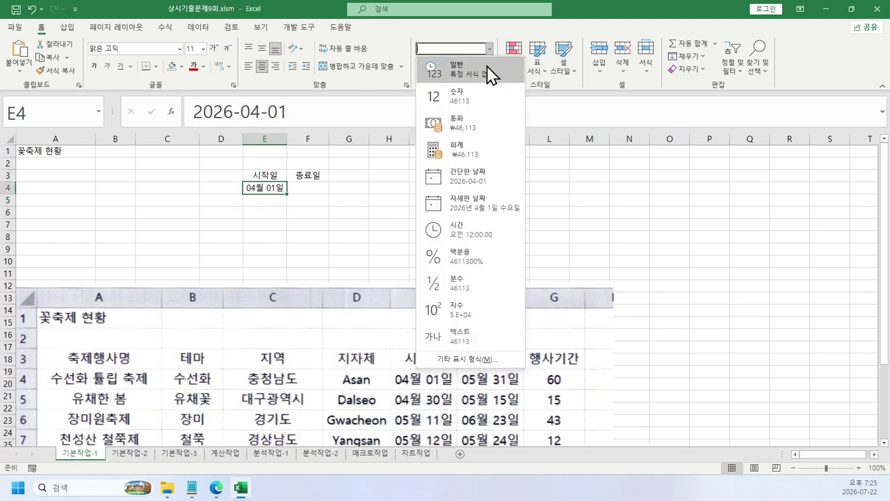
left_click(491, 72)
key("Delete")
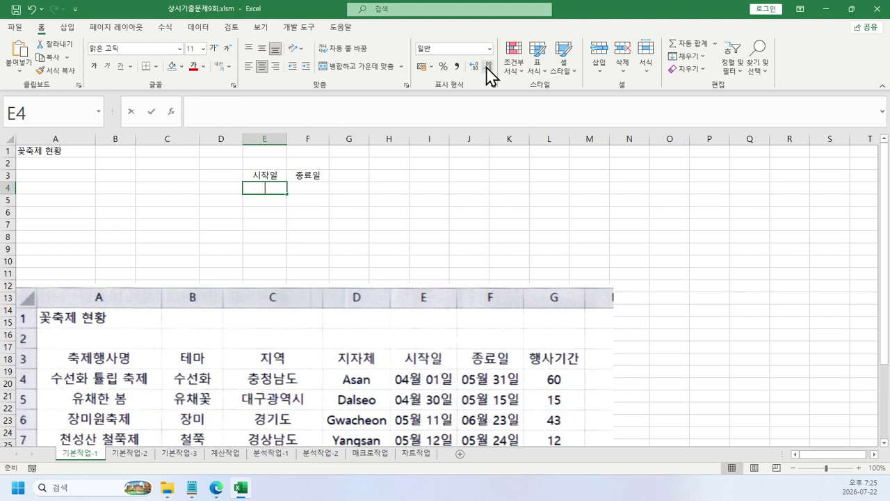
type("04월 01")
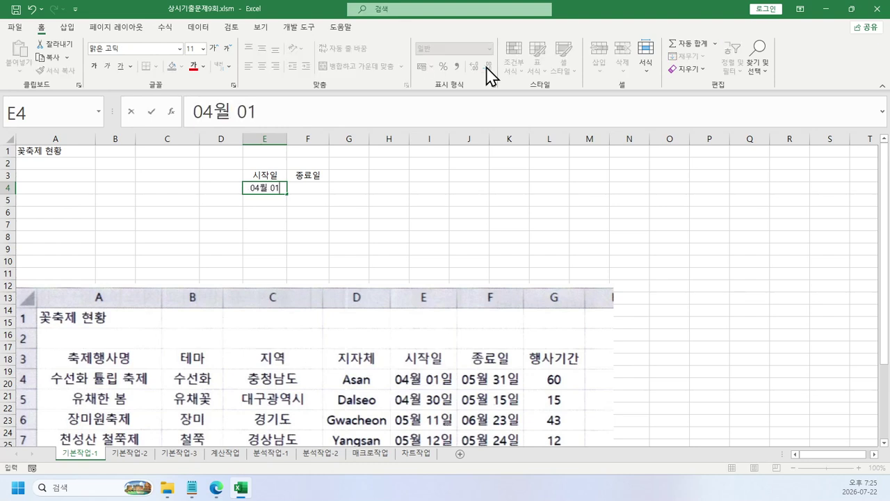
type("일")
key("Return")
key("Up")
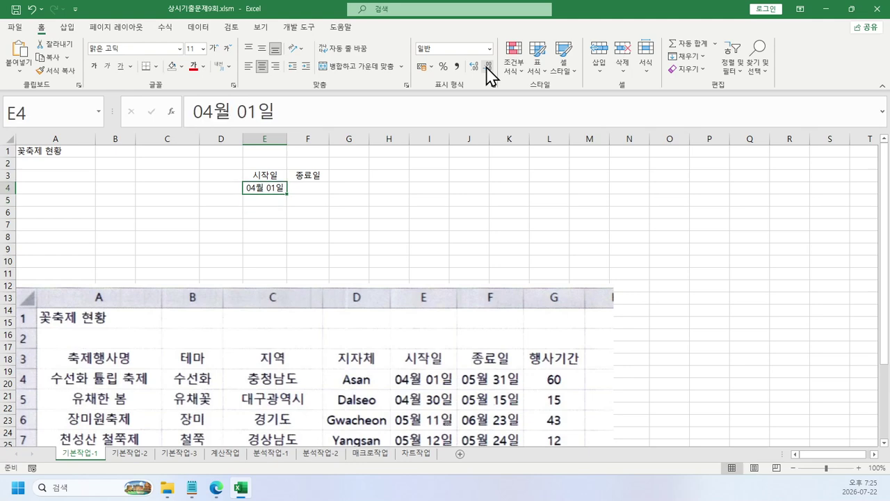
Enter 05월 31일 as the end date in cell F4.
key("Right")
type("05월 3")
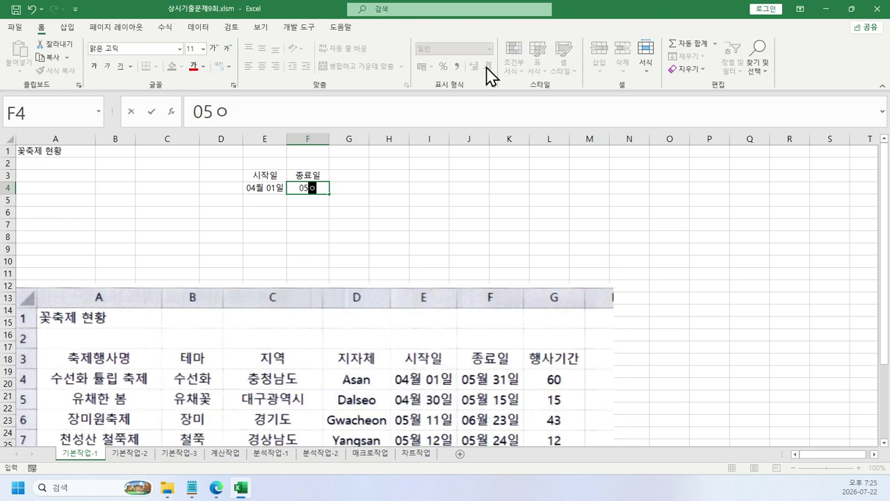
type("1")
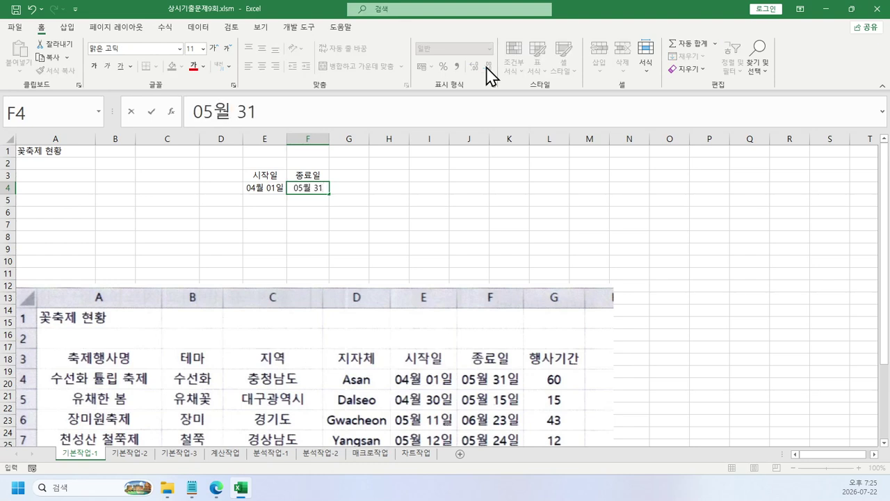
type("일")
key("Return")
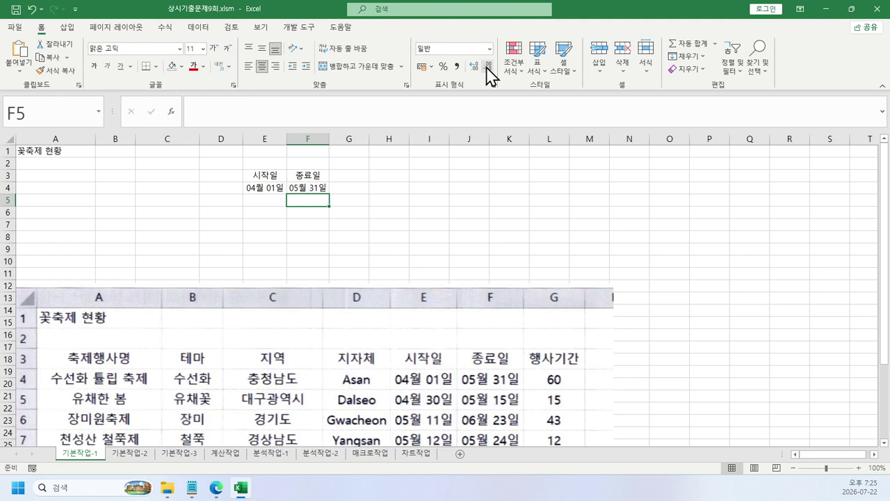
left_click_drag(235, 151, 319, 209)
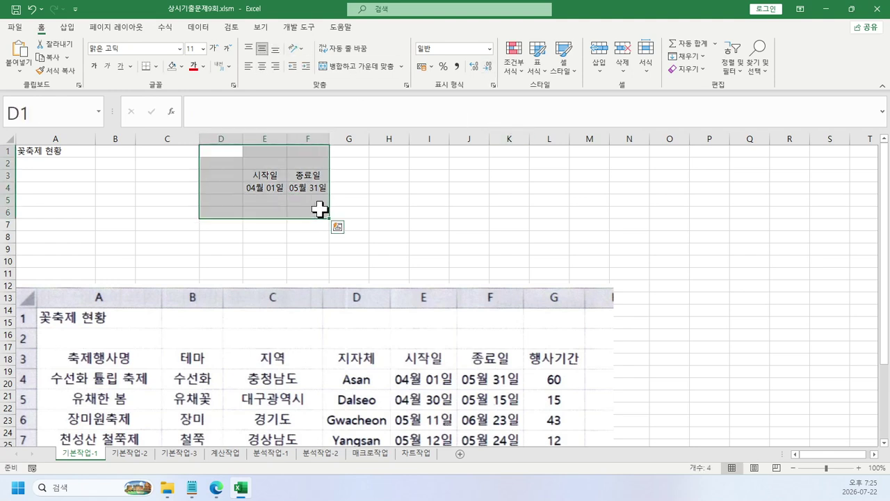
left_click(216, 492)
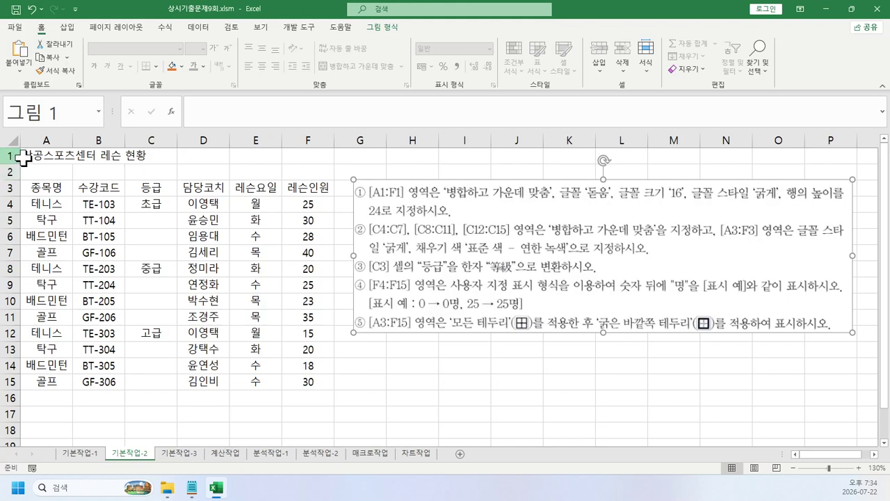
Merge and center the title range A1:F1 on 기본작업-2 and set its font to 돋움, size 16, bold.
left_click_drag(20, 156, 290, 147)
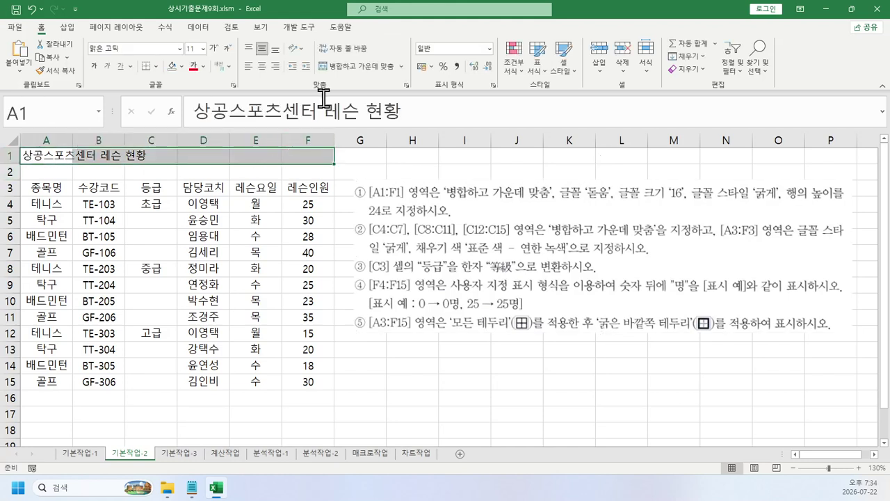
left_click(356, 67)
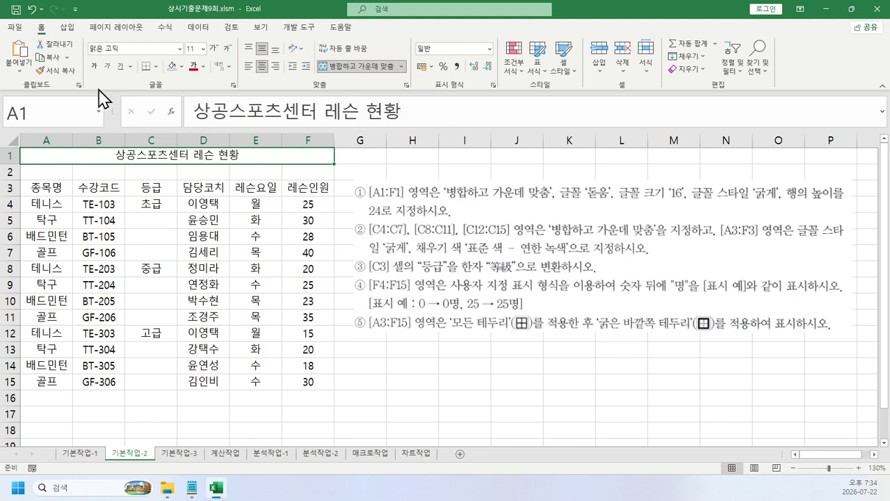
left_click(111, 50)
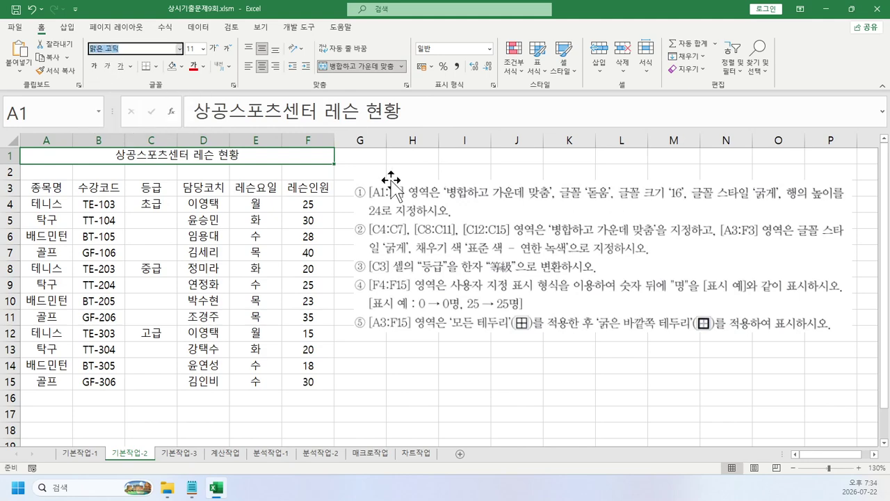
type("ㄷ")
key("Tab")
type("16")
key("Return")
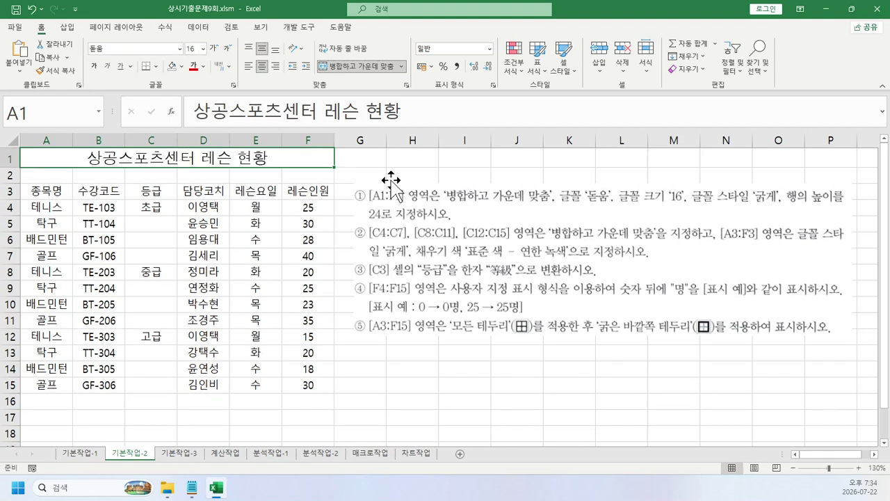
left_click(93, 66)
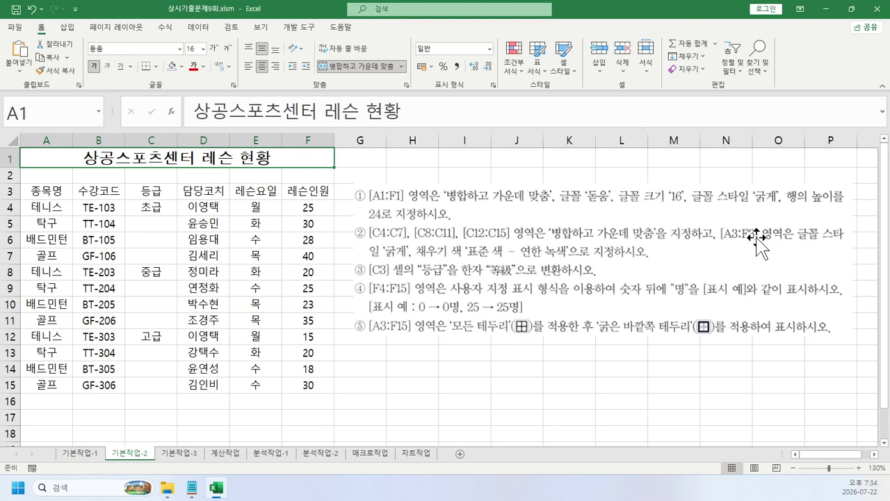
Set the height of title row 1 to 24.
right_click(9, 157)
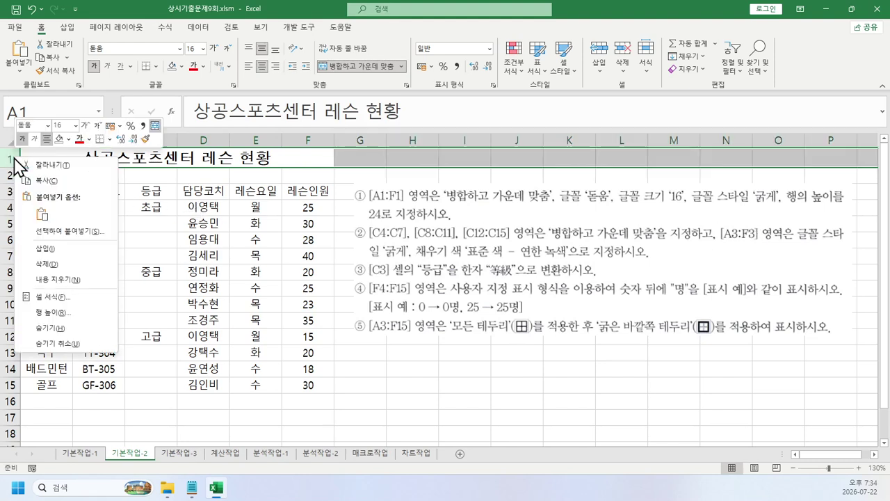
left_click(72, 315)
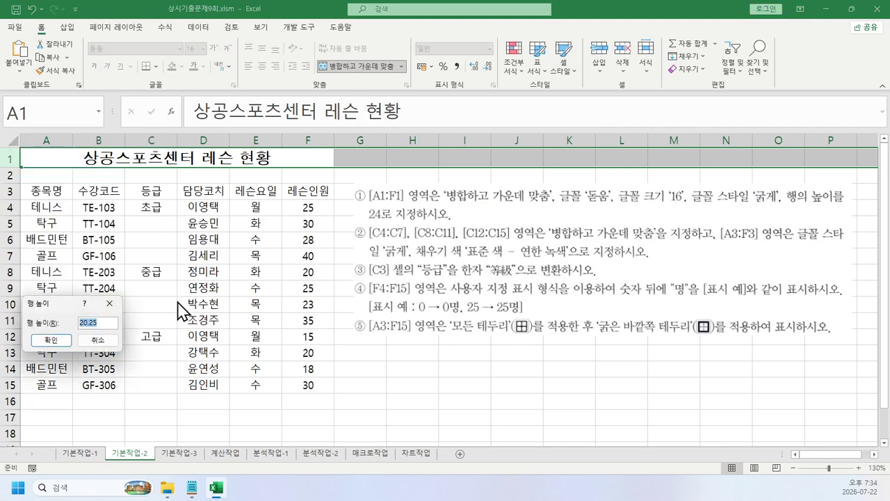
type("24")
key("Return")
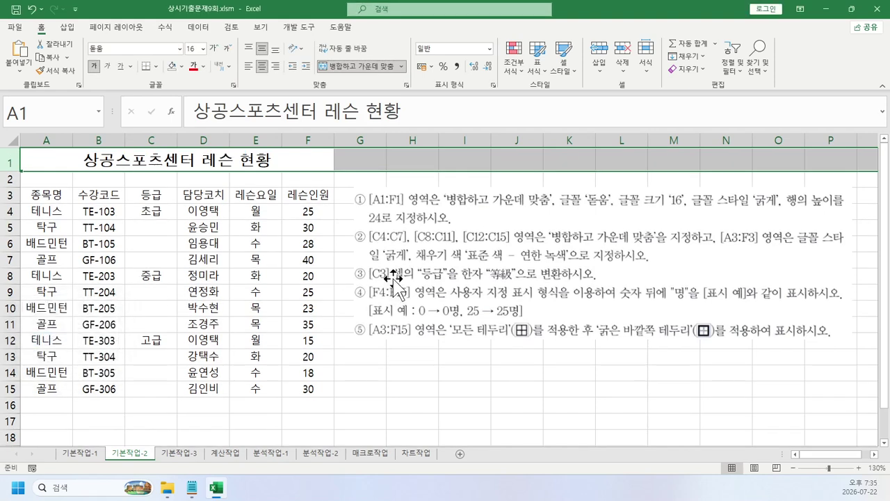
Merge and center the grade ranges C4:C7, C8:C11 and C12:C15 separately.
left_click_drag(172, 221, 153, 390)
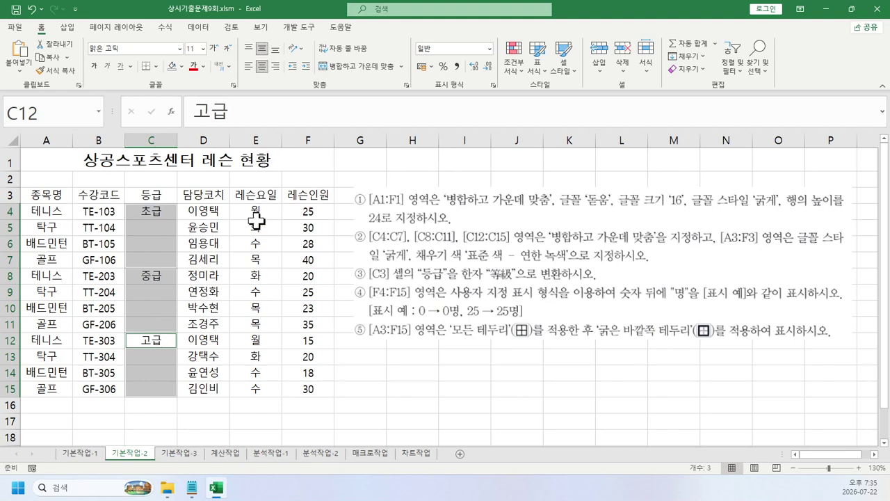
left_click(362, 67)
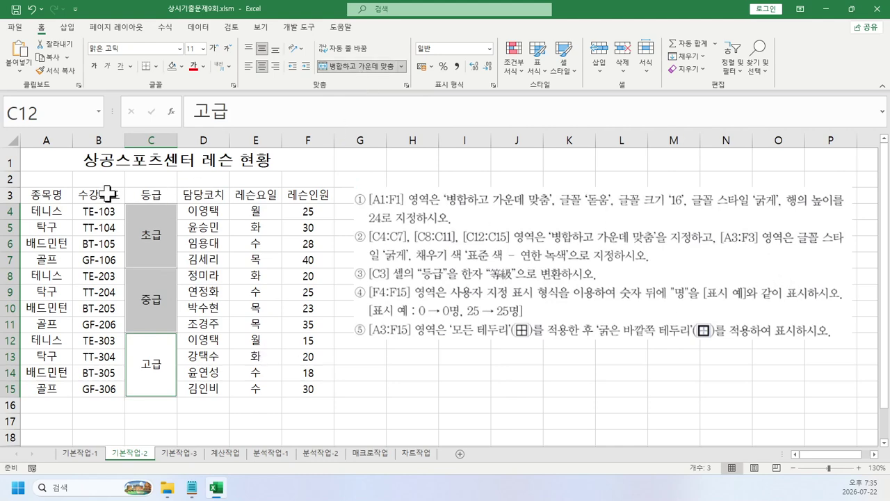
Make the header range A3:F3 bold and fill it with the standard color 연한 녹색.
left_click_drag(42, 195, 314, 197)
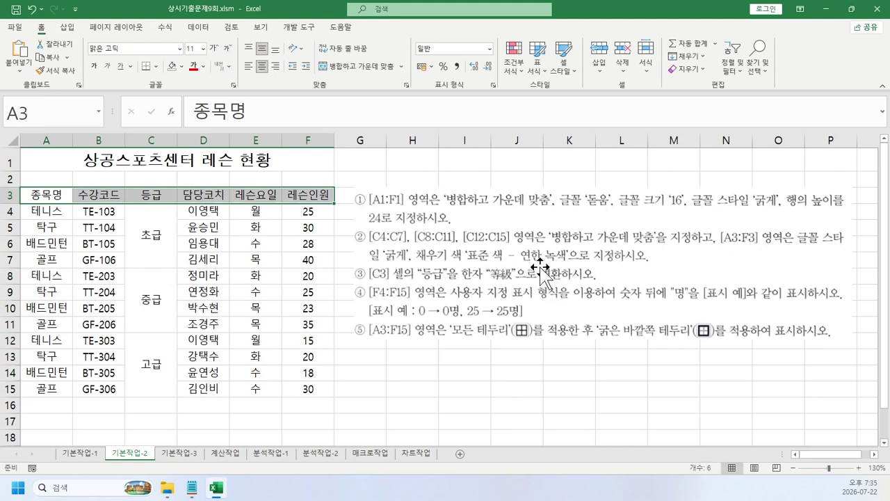
left_click(93, 65)
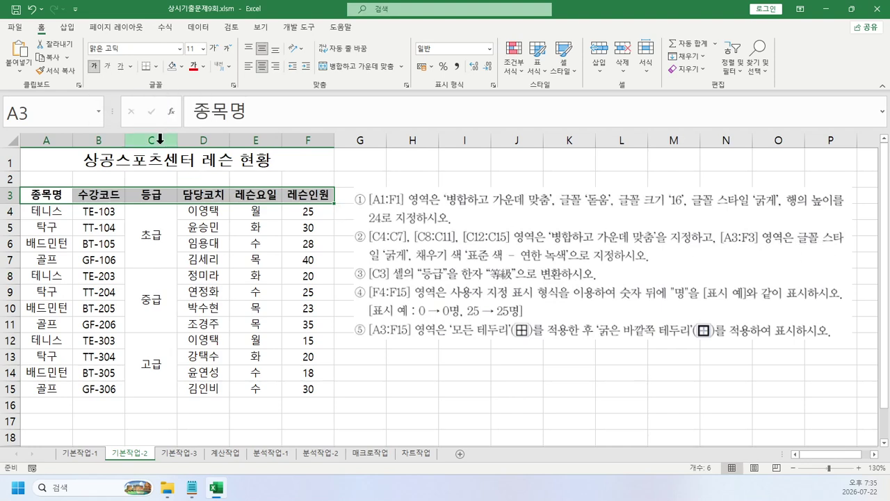
left_click(182, 66)
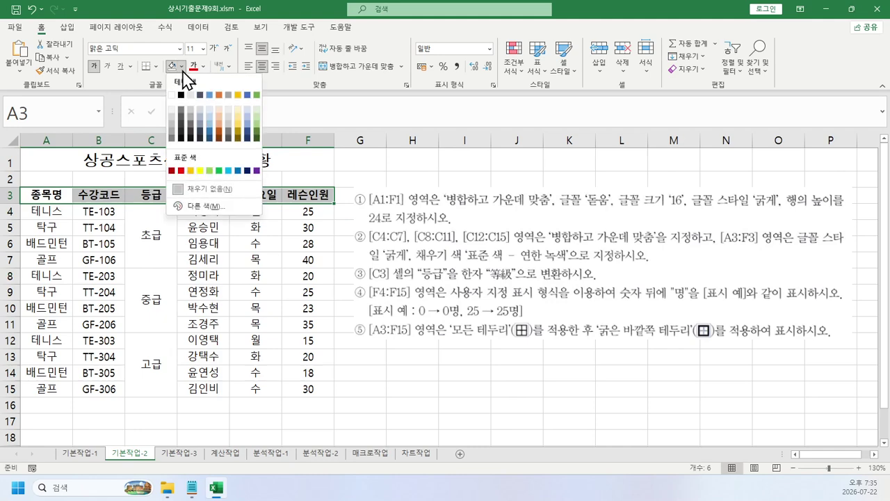
left_click(202, 188)
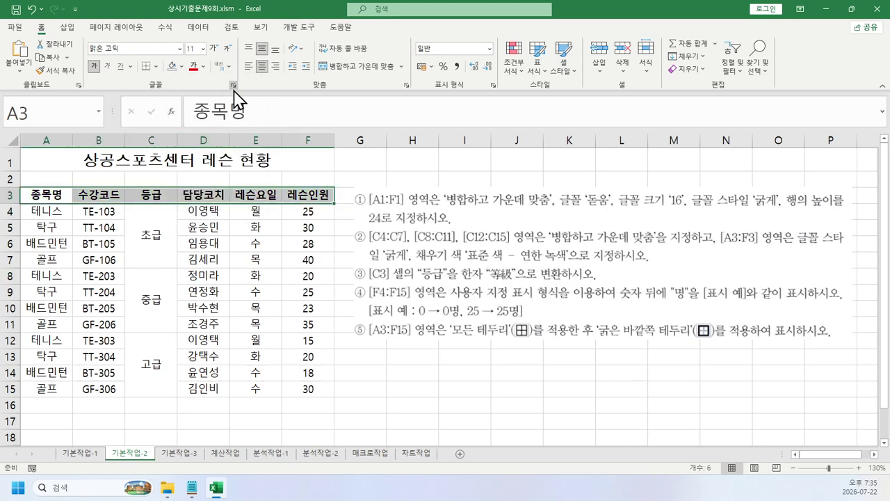
key("ctrl+1")
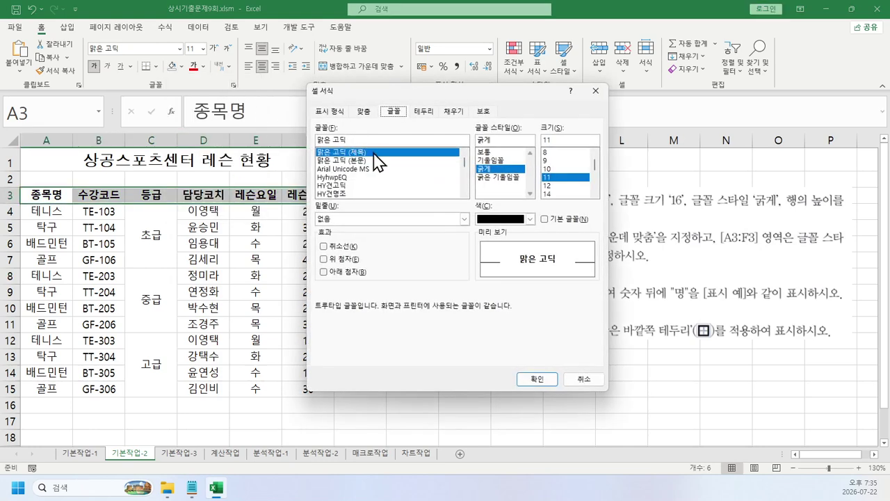
left_click(501, 220)
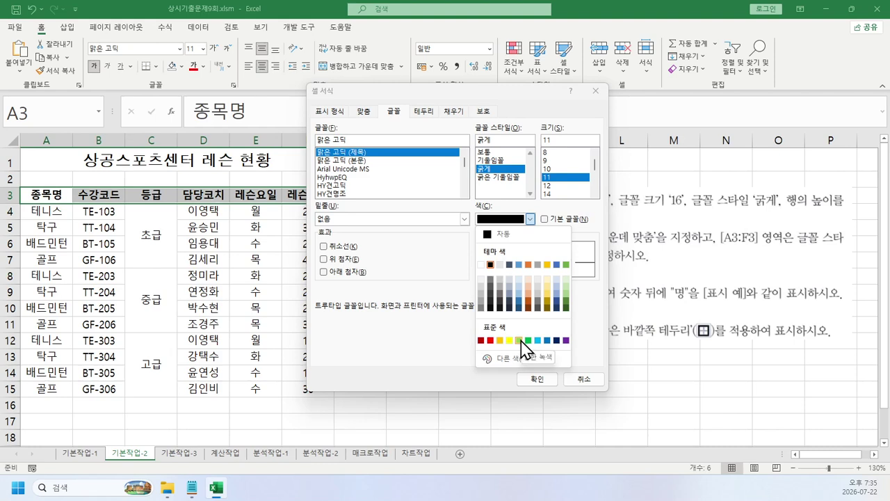
left_click(482, 162)
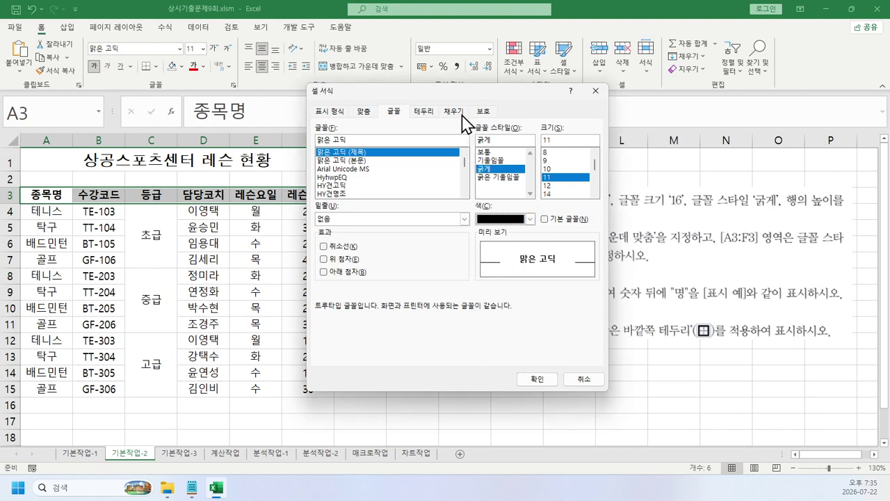
left_click(460, 114)
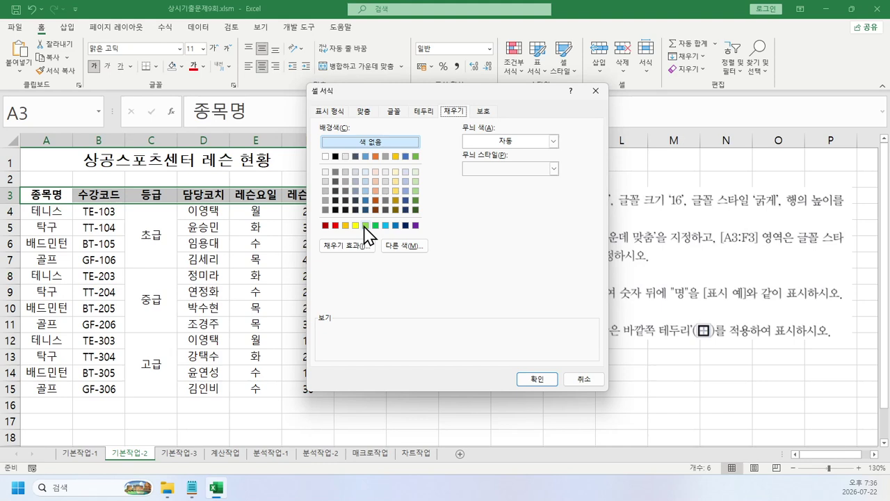
left_click(494, 145)
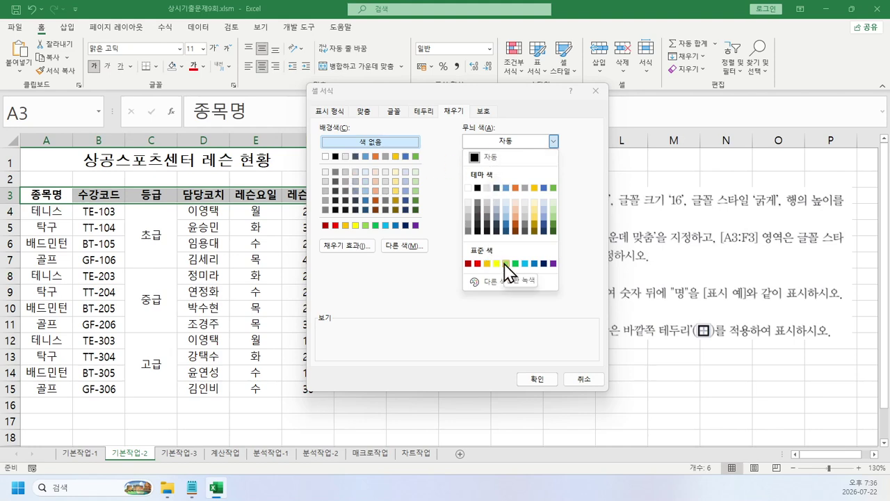
left_click(367, 236)
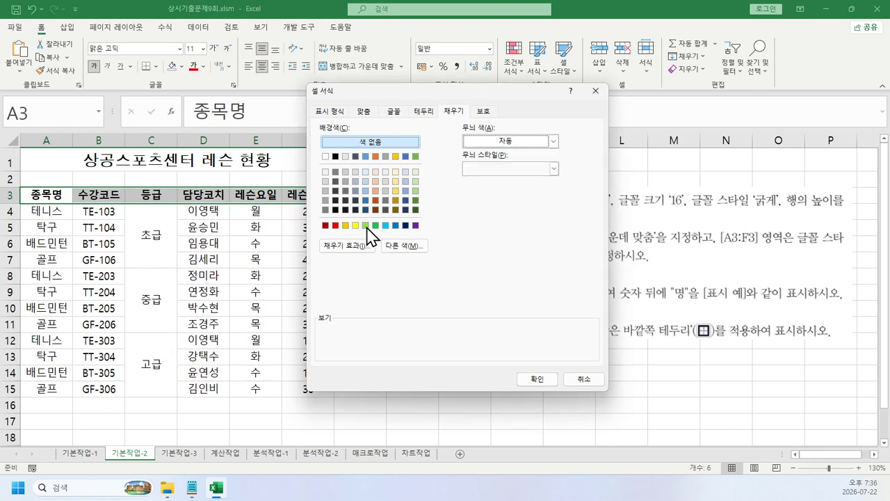
left_click(366, 225)
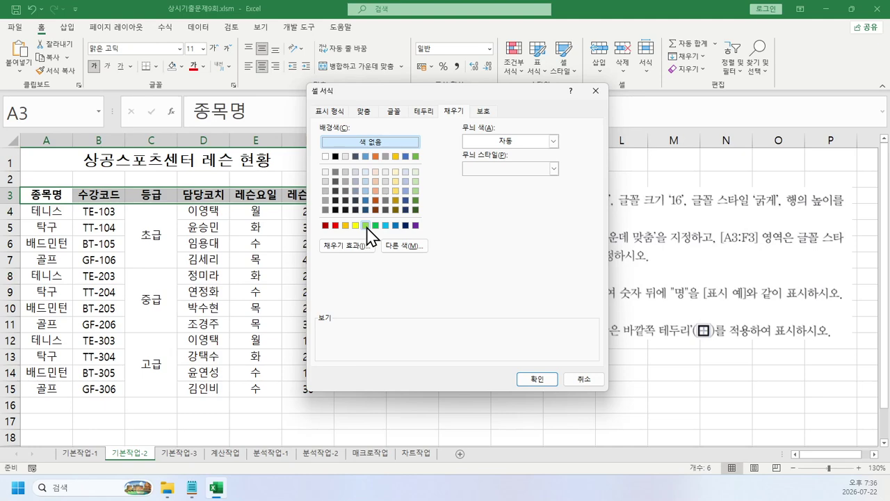
left_click(533, 381)
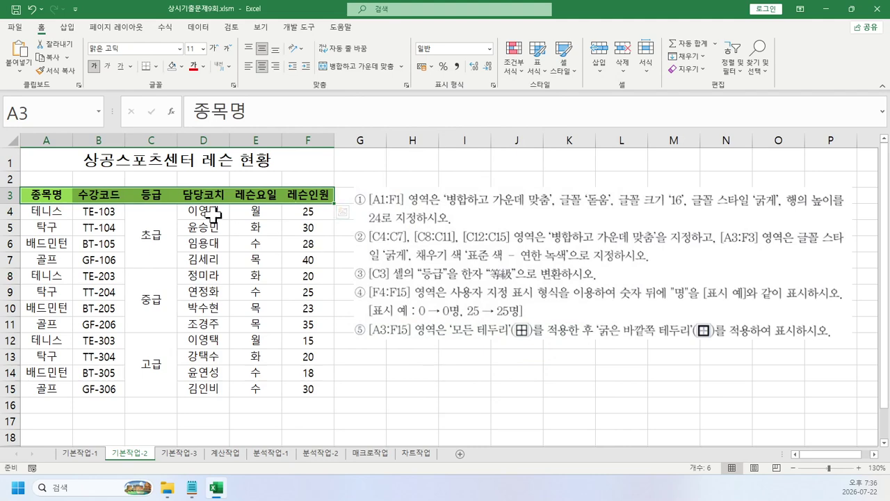
Convert the word 등급 in cell C3 to the Hanja 等級.
left_click(167, 195)
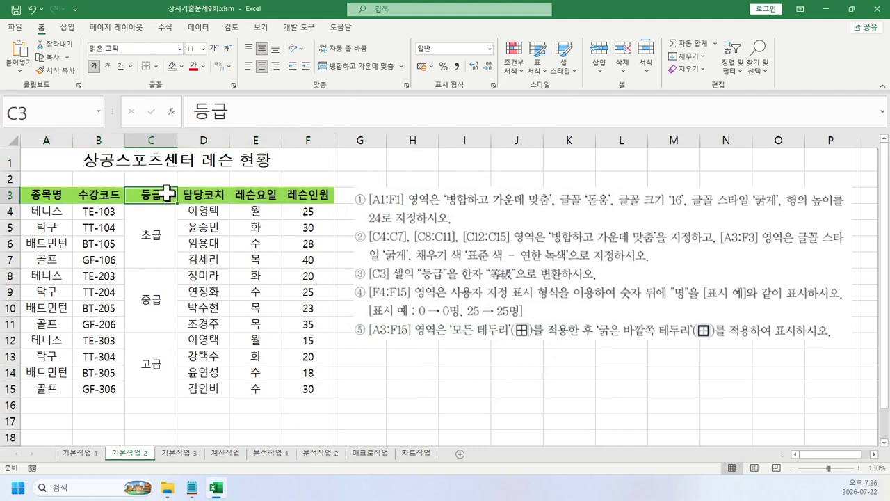
left_click_drag(262, 111, 174, 113)
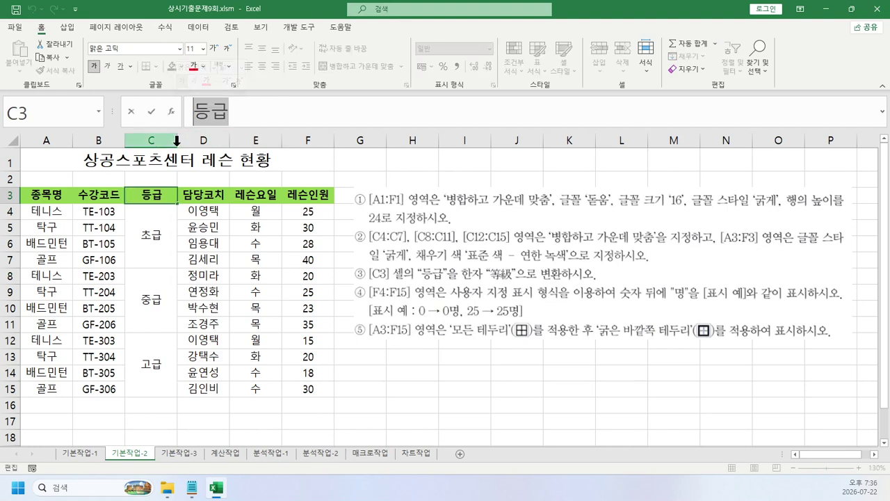
key("Hangul_Hanja")
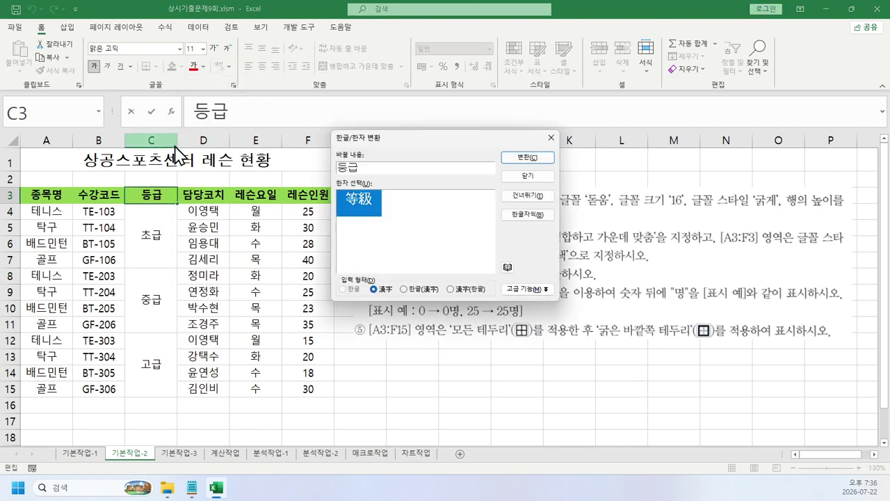
left_click(532, 159)
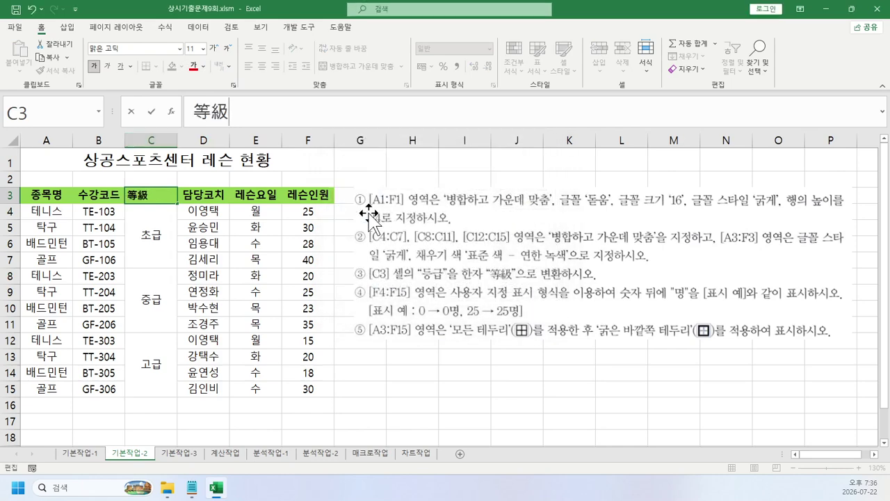
left_click(277, 290)
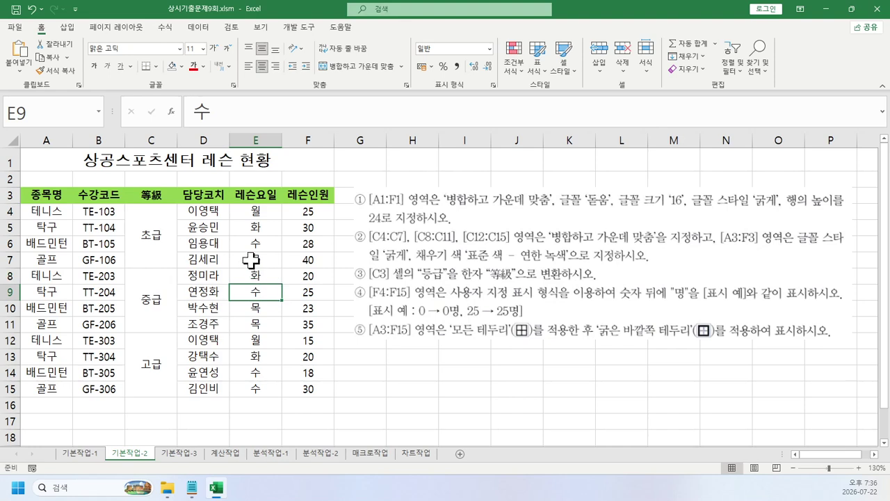
Apply the custom number format 0"명" to the lesson headcounts in F4:F15.
left_click_drag(297, 208, 294, 388)
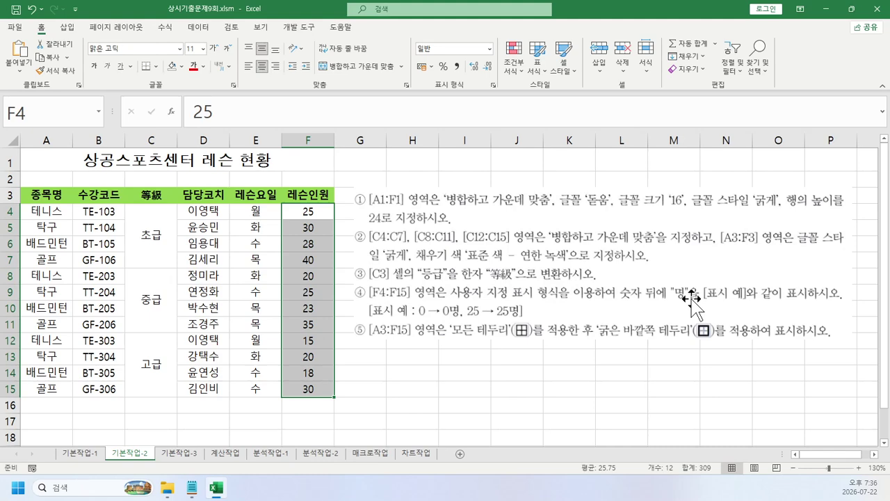
key("ctrl+1")
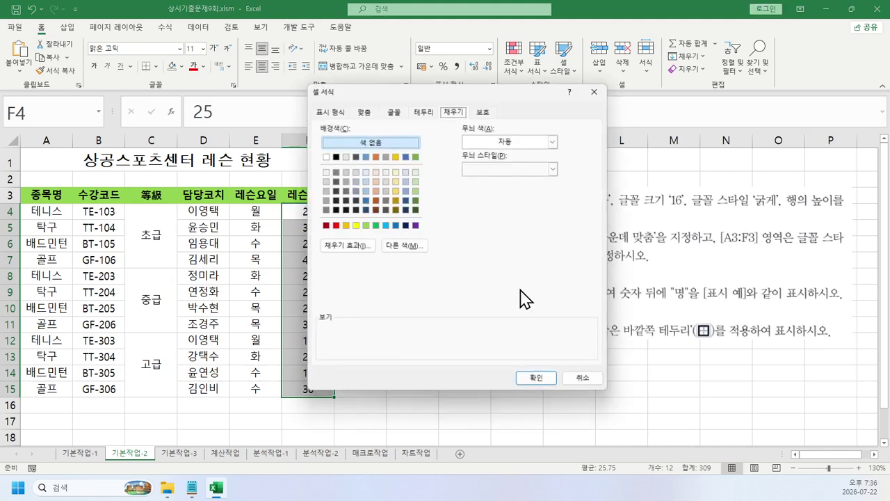
left_click(330, 111)
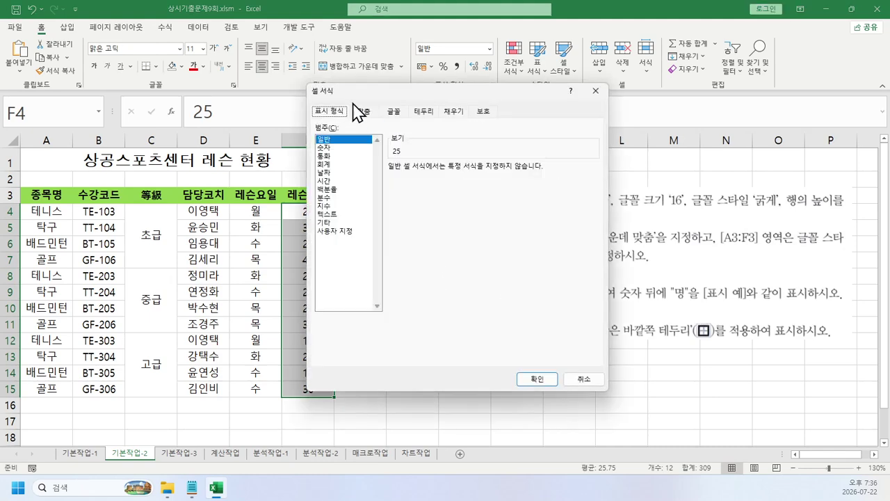
left_click_drag(415, 94, 172, 102)
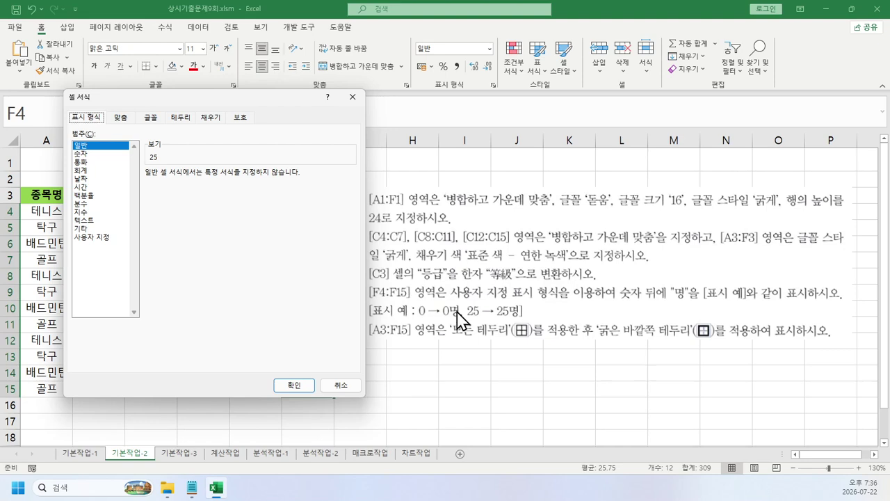
left_click(105, 237)
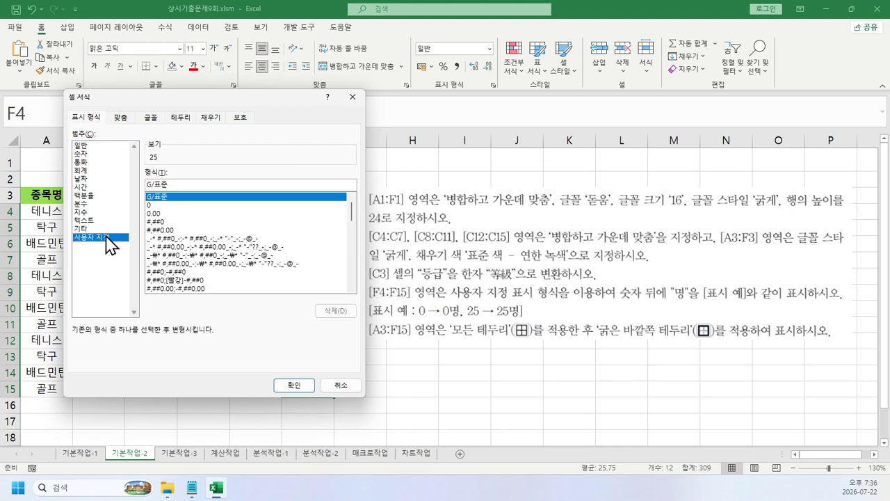
type("0\"명")
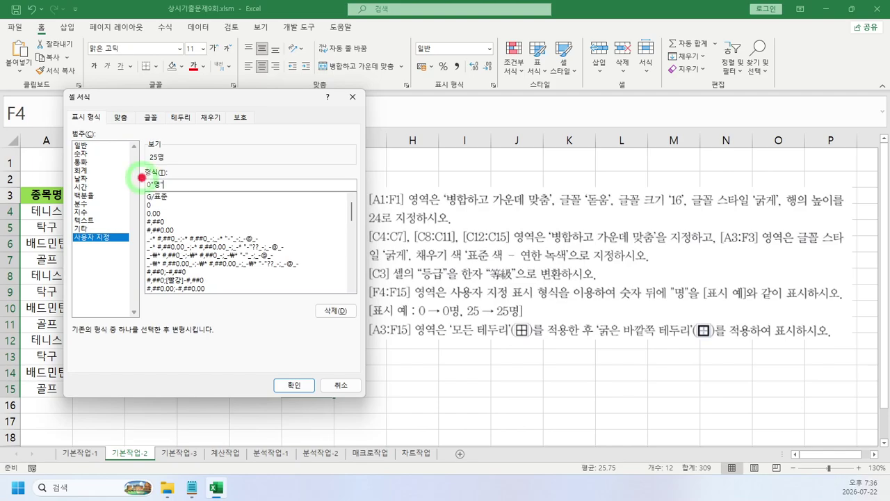
scroll(142, 177, "up", 15)
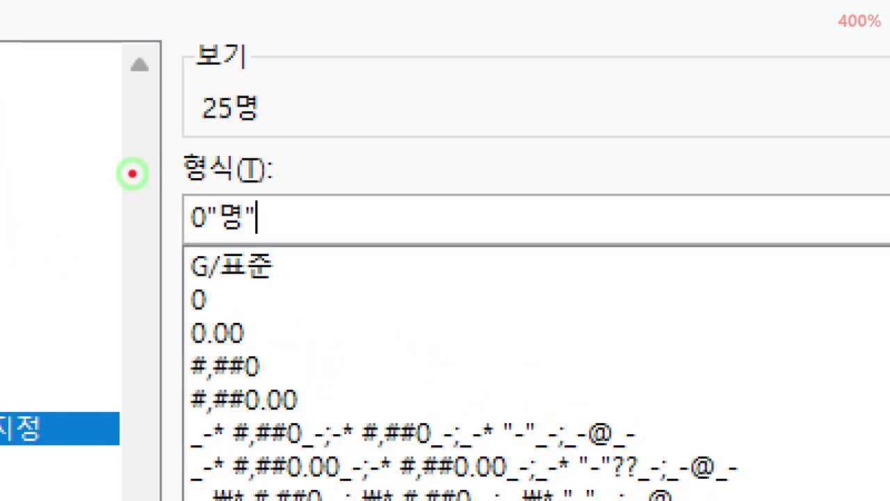
scroll(132, 173, "down", 10)
left_click(289, 384)
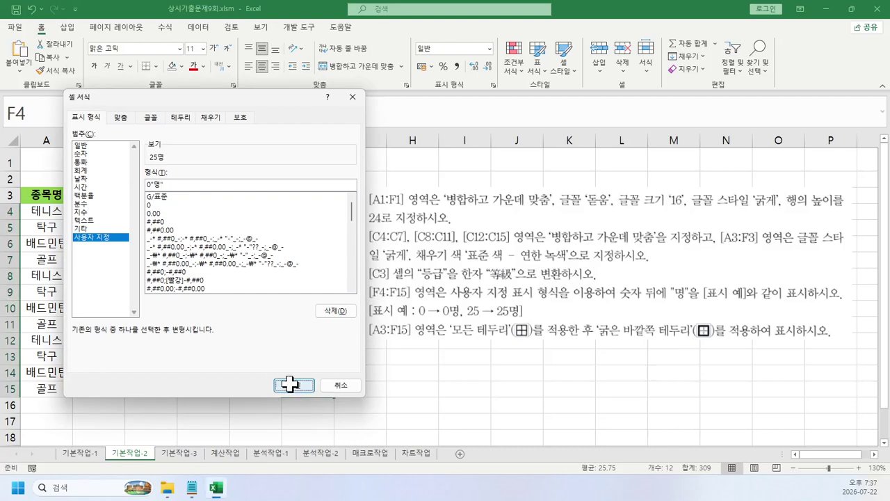
left_click(473, 393)
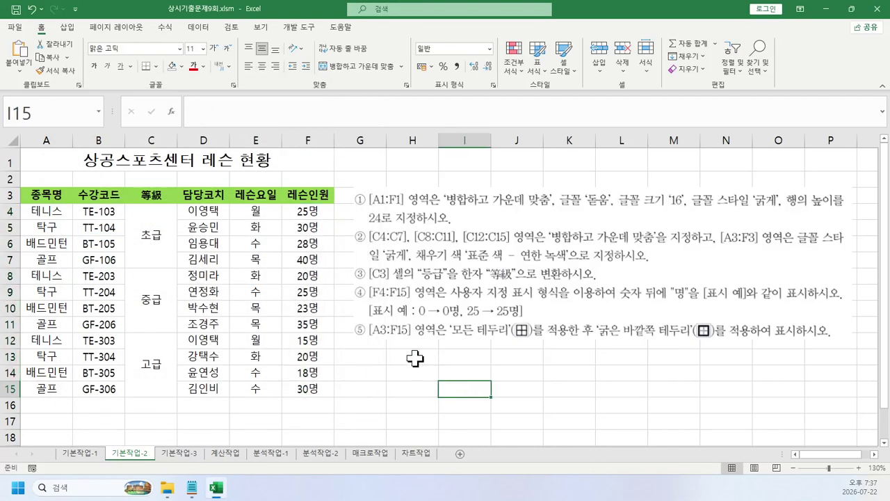
Apply all borders to the table range A3:F15, followed by a thick outside border.
left_click_drag(28, 195, 297, 379)
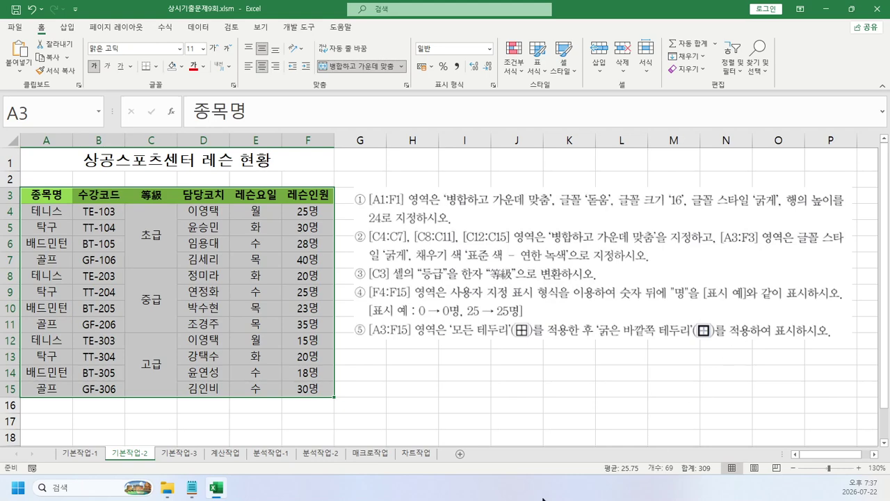
key("alt+h")
key("b")
key("a")
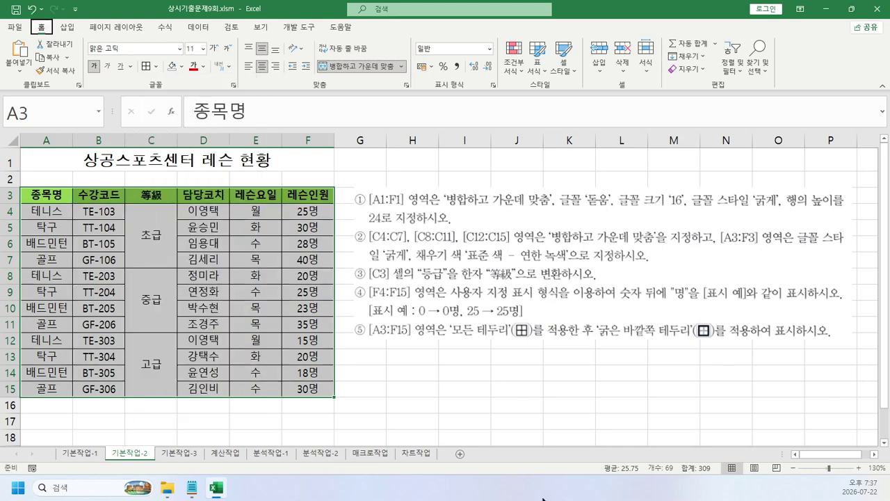
key("alt+h")
key("b")
key("t")
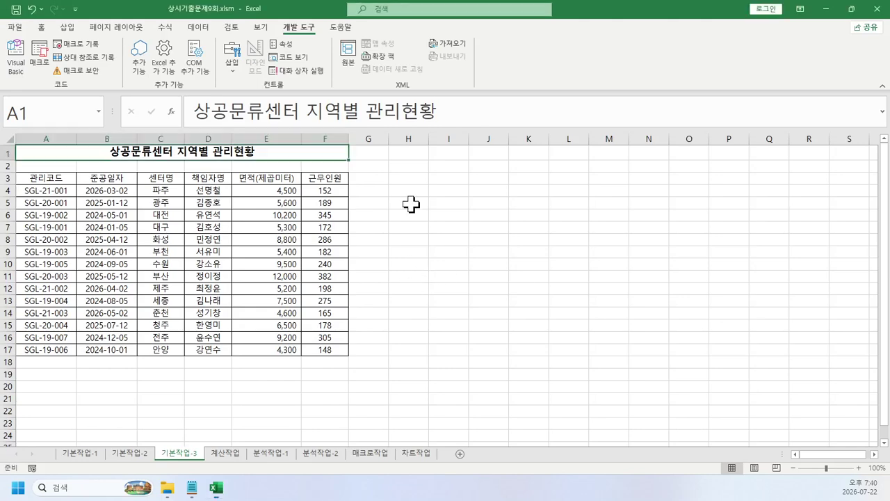
Paste the advanced filter instruction picture onto 기본작업-3 and place it beside the table, starting around cell G9.
left_click(405, 177)
key("ctrl+v")
left_click_drag(484, 192, 468, 264)
scroll(468, 263, "up", 2)
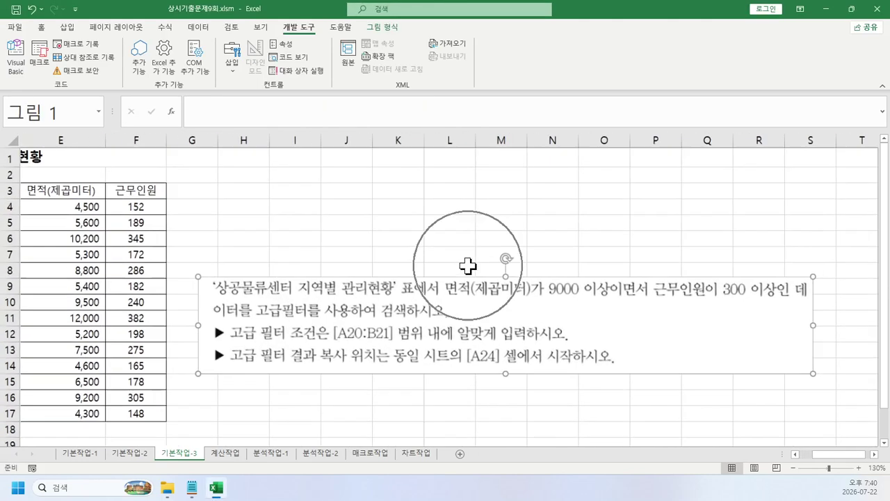
Select the criteria range A20:B21 and move the instruction picture over the table, from about column B at rows 9 to 15.
scroll(432, 320, "down", 1)
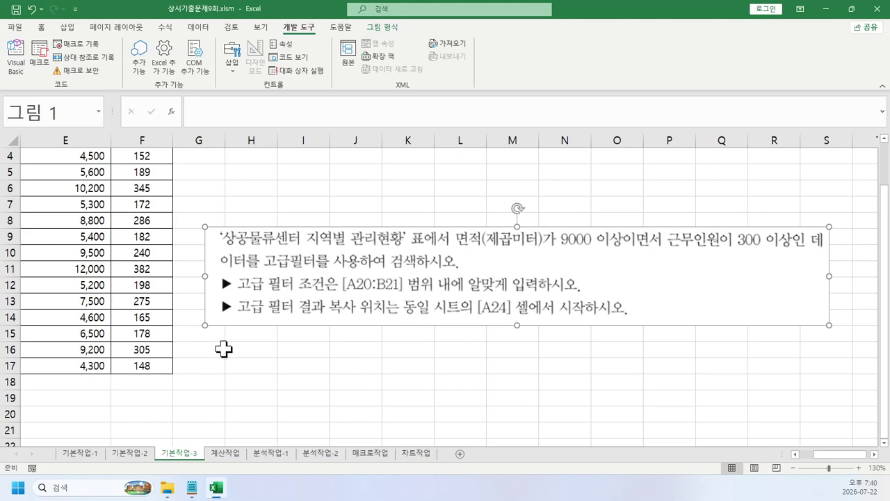
scroll(224, 346, "left", 4)
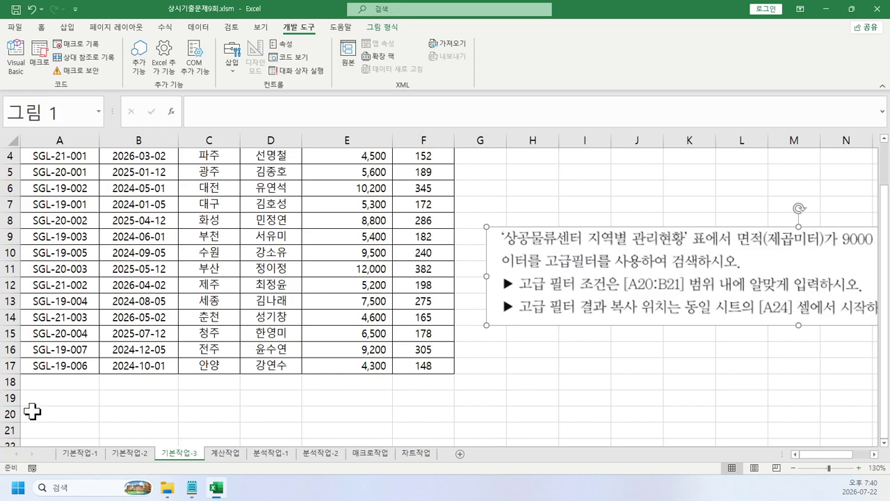
left_click_drag(32, 412, 136, 434)
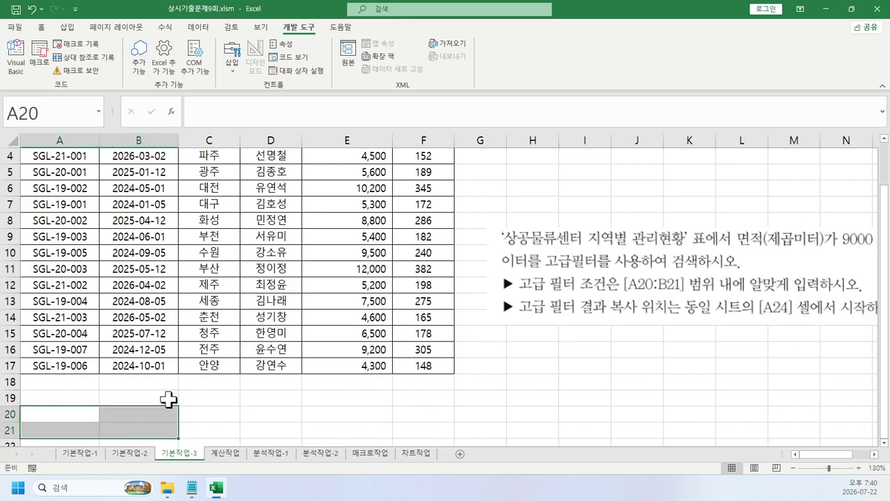
left_click_drag(643, 274, 255, 282)
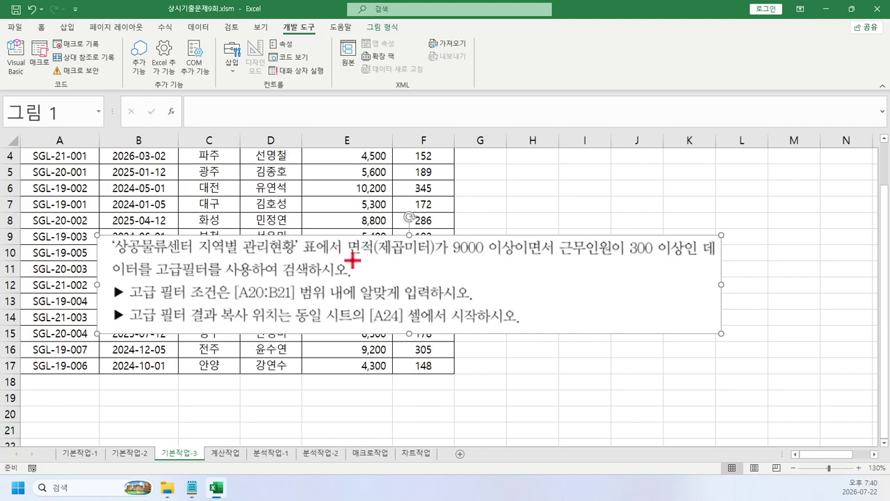
left_click_drag(419, 259, 431, 258)
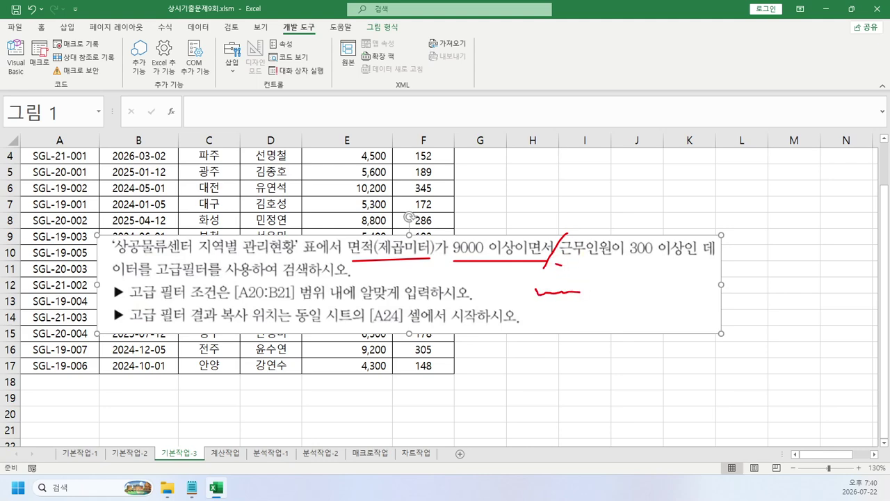
left_click_drag(556, 264, 681, 265)
key("ctrl+z")
key("ctrl+z")
key("Escape")
Copy the 면적(제곱미터) header from E3 to A20 and enter the criterion >=9000 in A21.
scroll(421, 266, "up", 1)
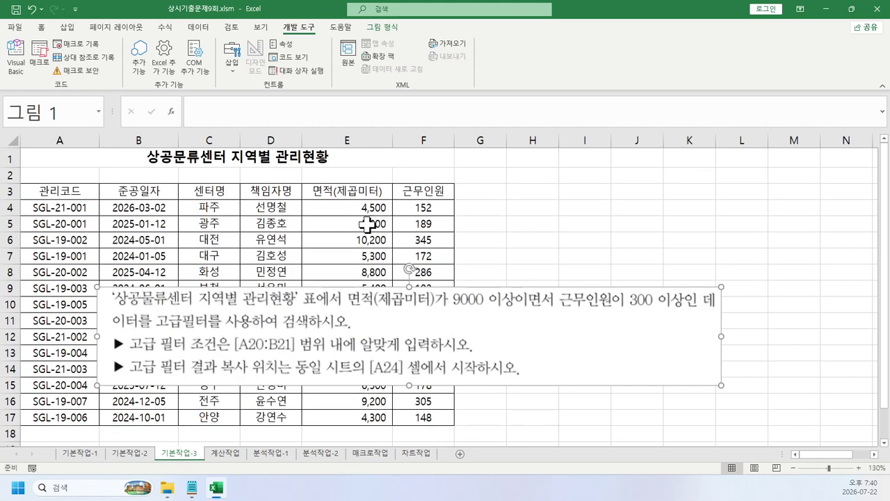
left_click(367, 191)
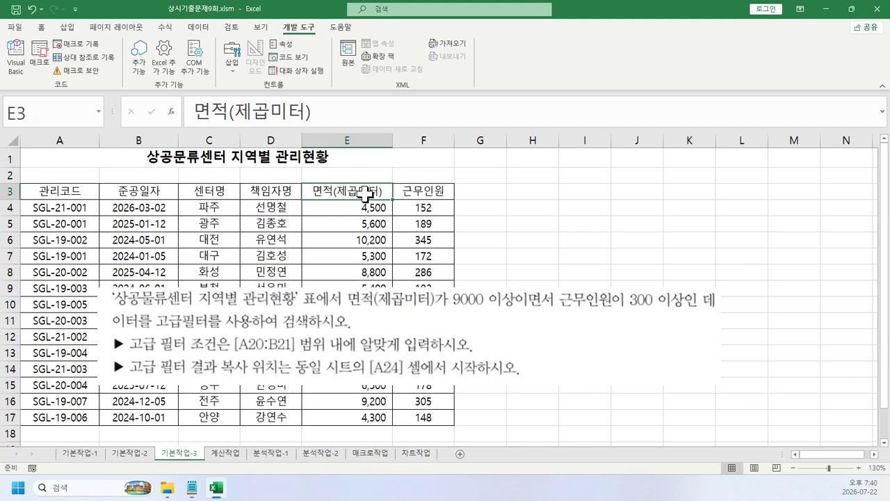
key("ctrl+c")
scroll(229, 264, "down", 3)
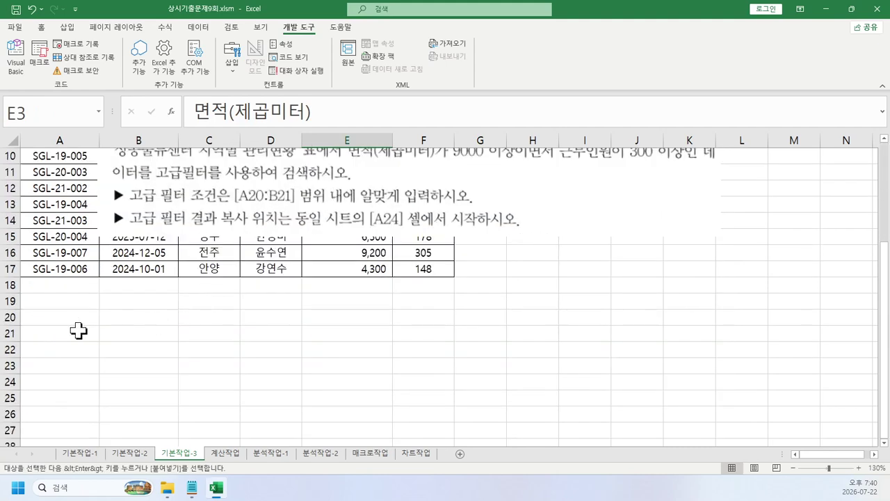
left_click(67, 321)
key("ctrl+v")
scroll(411, 255, "up", 1)
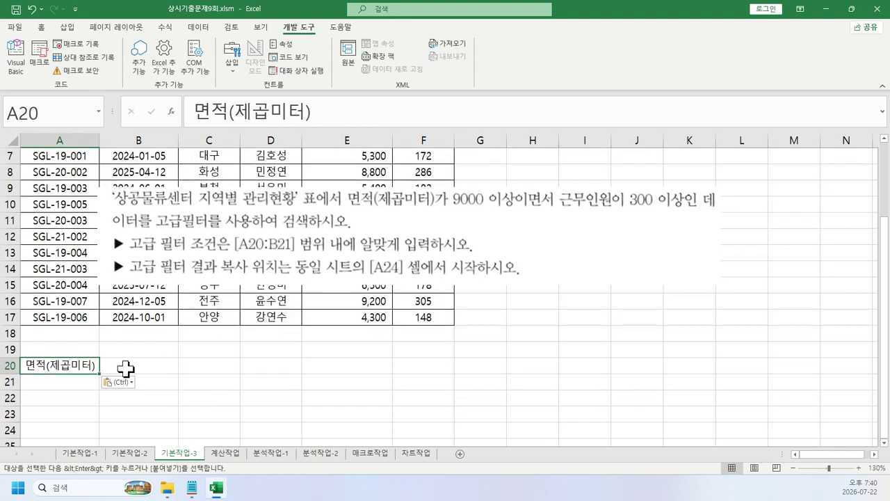
left_click(63, 386)
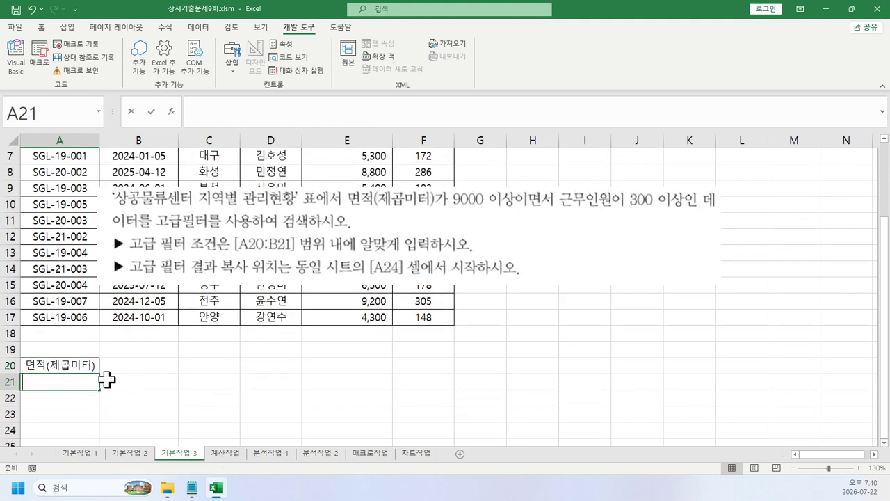
type(">=9000")
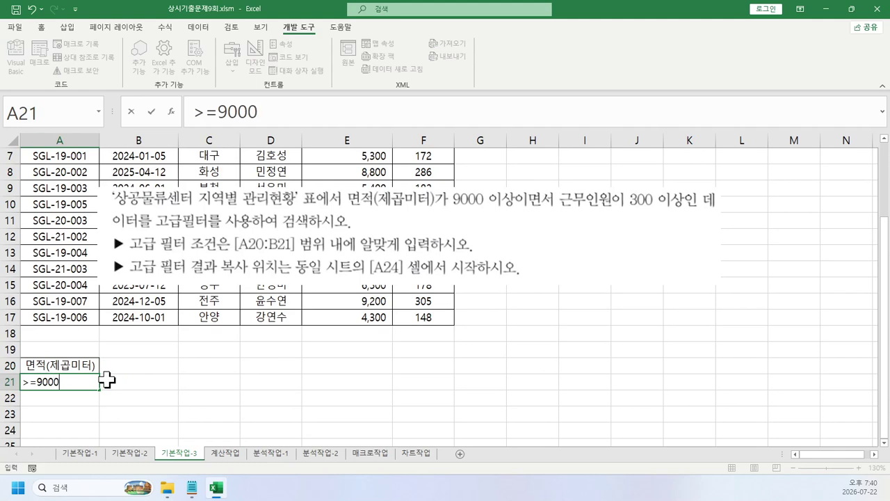
key("Return")
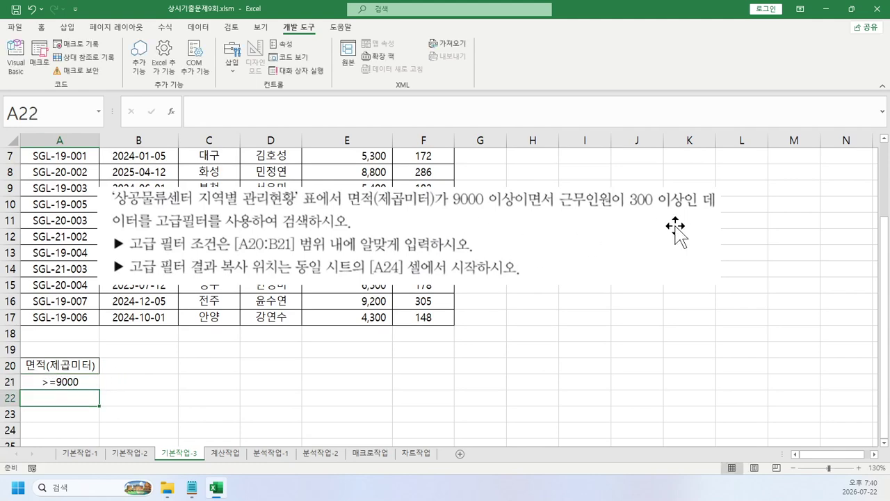
Copy the 근무인원 header from F3 to B20 and enter the criterion >=300 in B21.
scroll(351, 262, "up", 2)
left_click(408, 193)
key("ctrl+c")
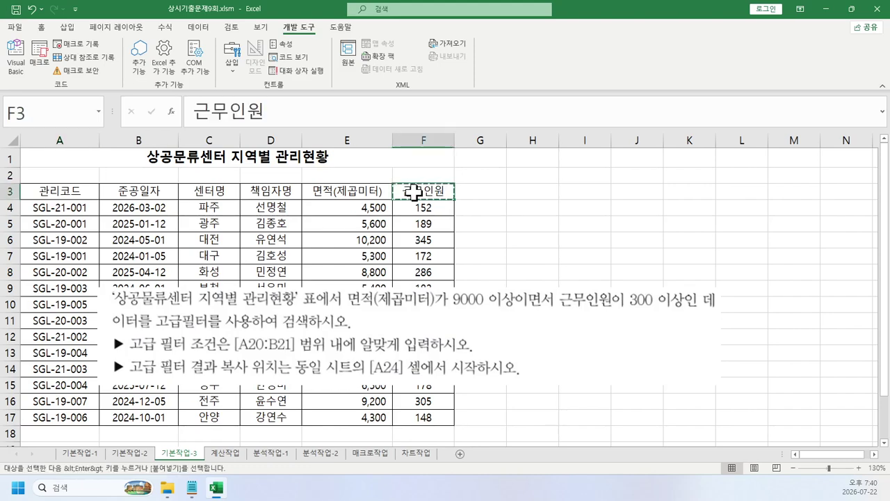
scroll(410, 193, "down", 2)
left_click(136, 364)
key("ctrl+v")
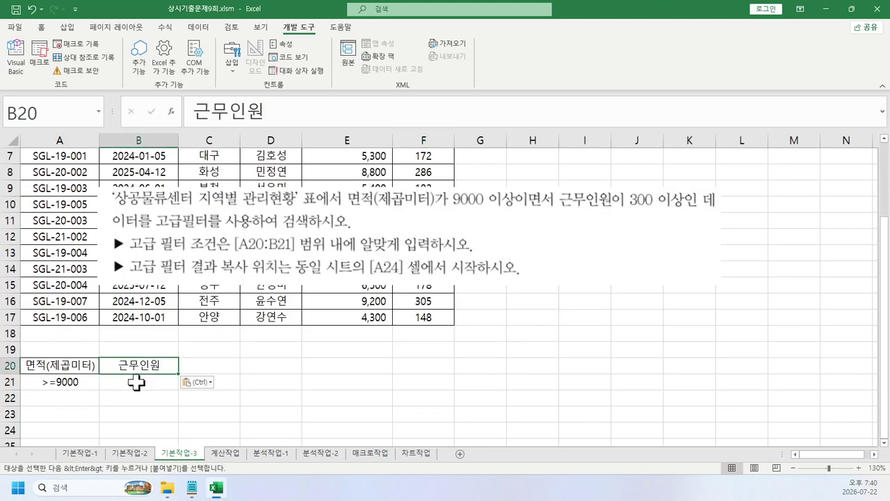
key("Down")
type(">=")
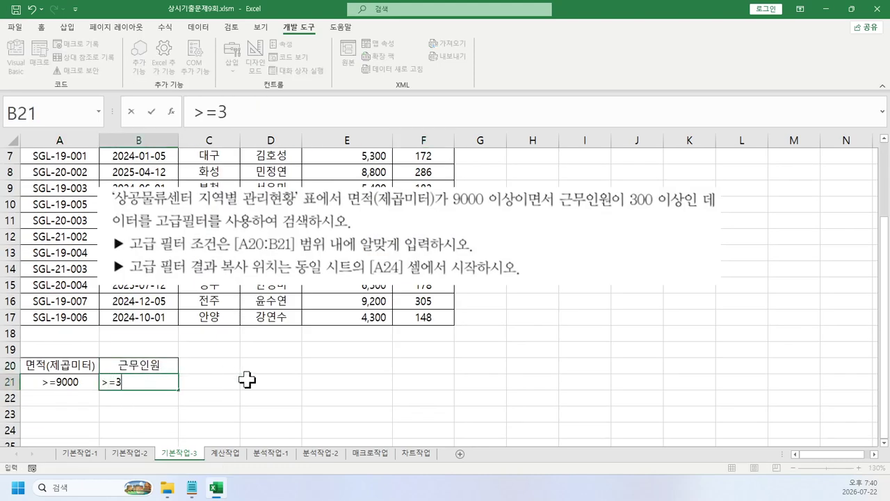
type("300")
key("Return")
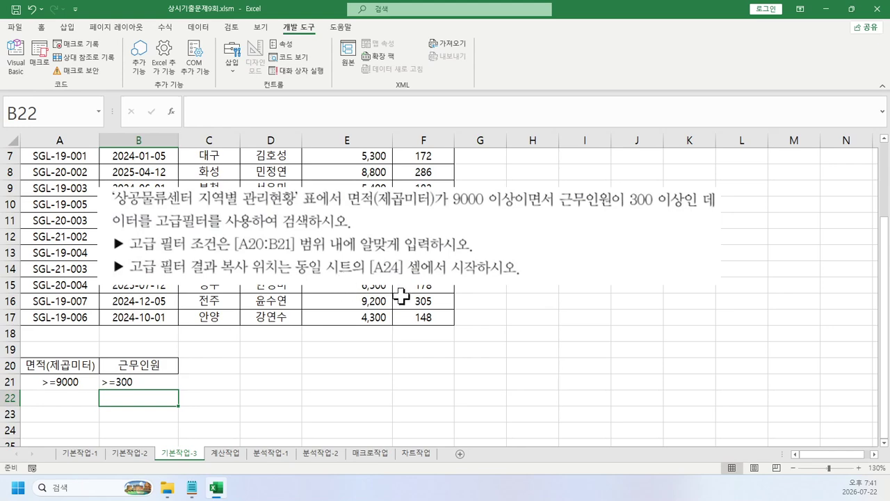
Delete the instruction picture covering the table on 기본작업-3.
left_click(357, 263)
key("Delete")
scroll(357, 263, "up", 2)
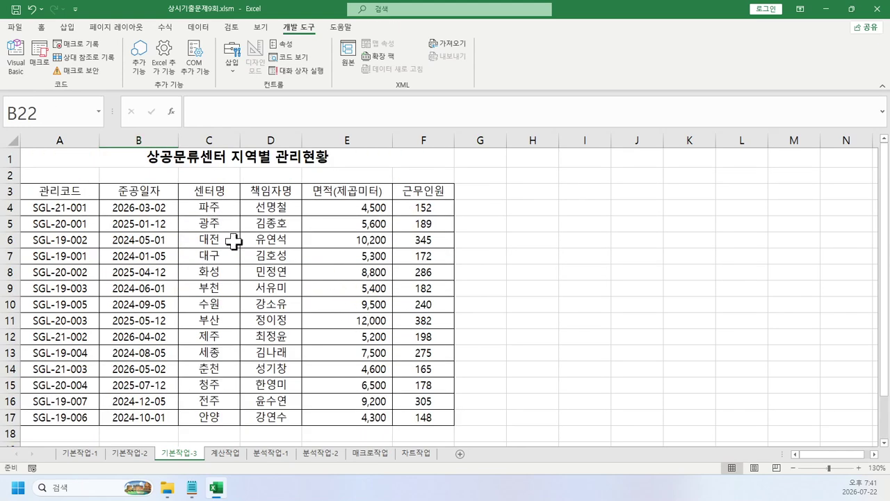
Start the Advanced Filter on the table range A3:F17 and move its dialog clear of the data.
left_click(54, 188)
left_click_drag(54, 187, 423, 417)
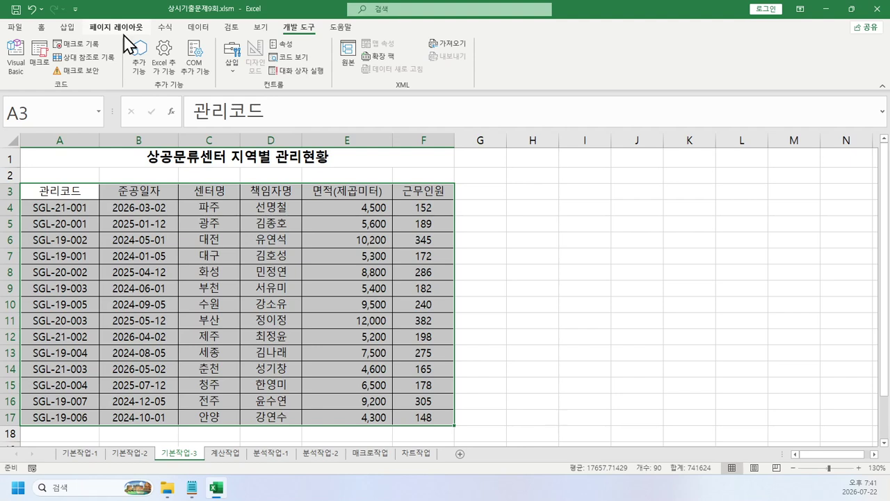
left_click(203, 28)
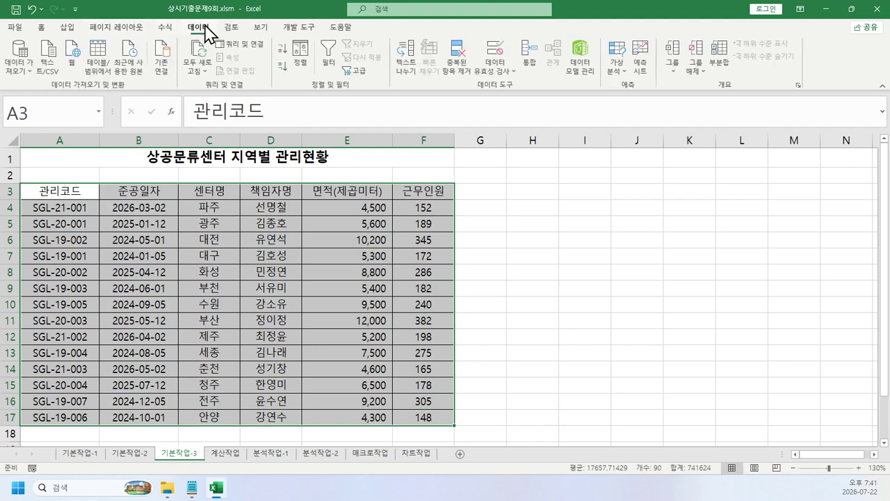
left_click(353, 78)
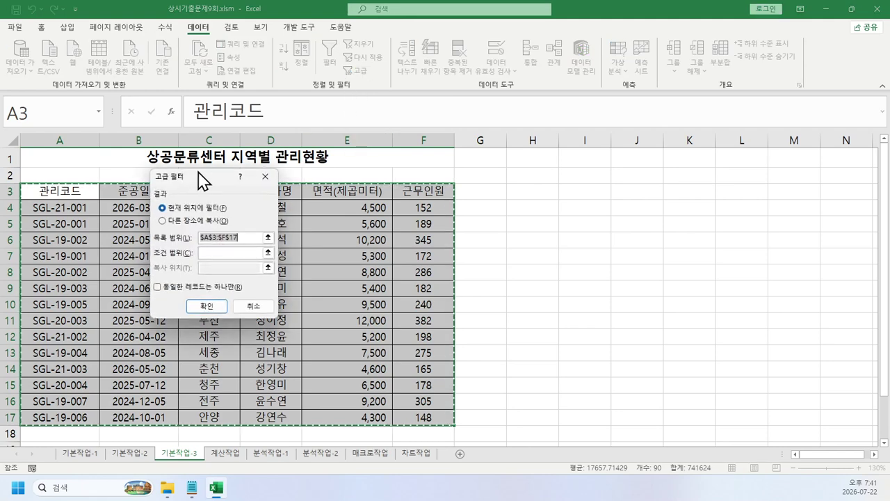
left_click_drag(188, 172, 520, 187)
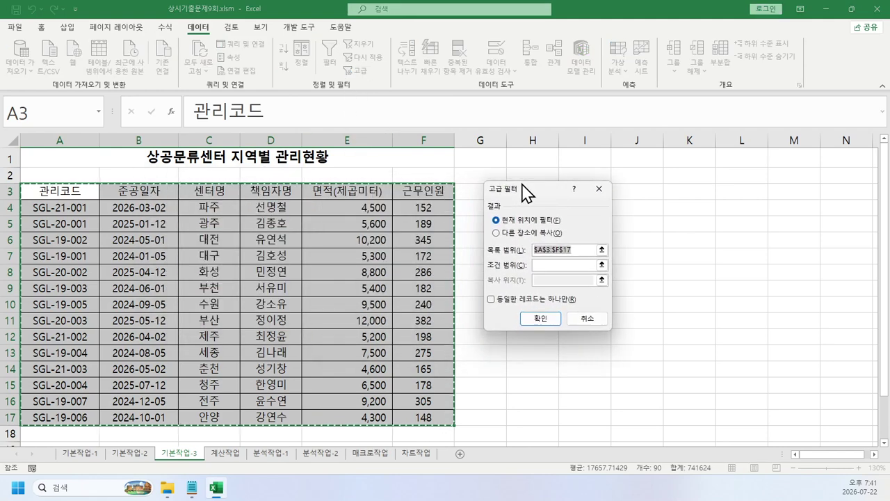
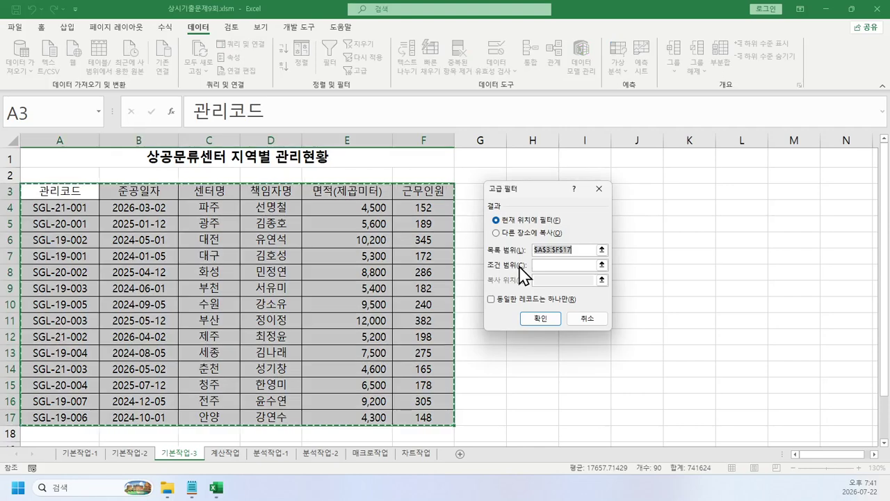
Run the advanced filter with copying to another location, criteria range A20:B21 and output starting at A24.
left_click(518, 234)
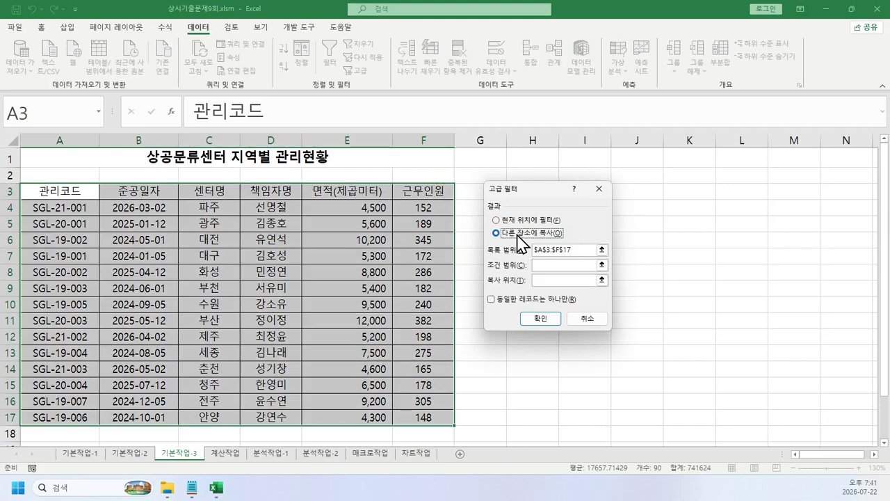
left_click(548, 264)
scroll(429, 285, "down", 2)
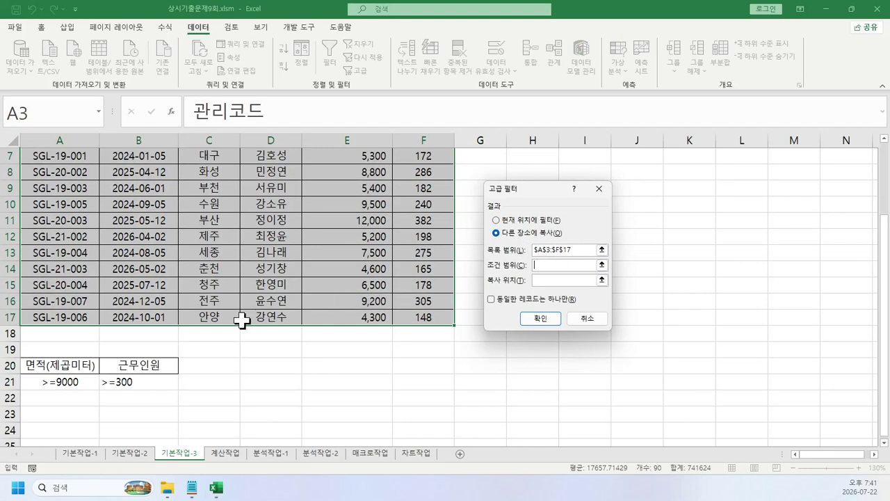
left_click_drag(61, 364, 145, 381)
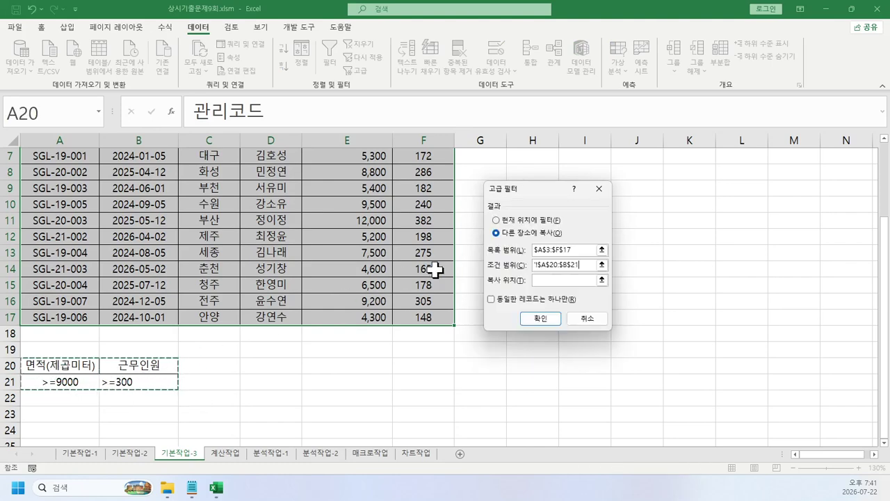
left_click(560, 279)
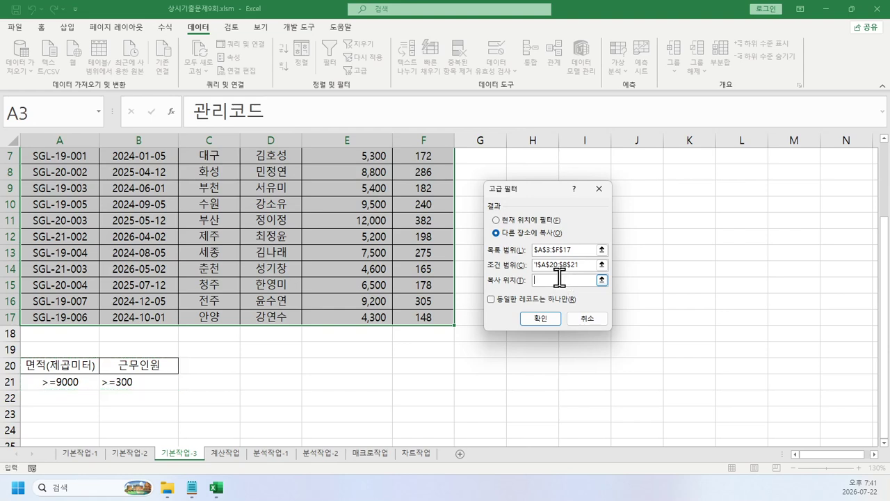
scroll(106, 321, "down", 3)
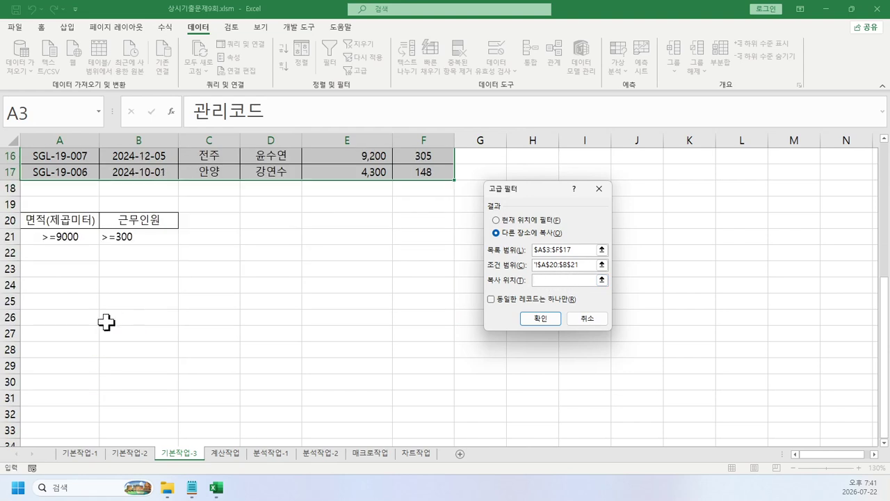
left_click(44, 285)
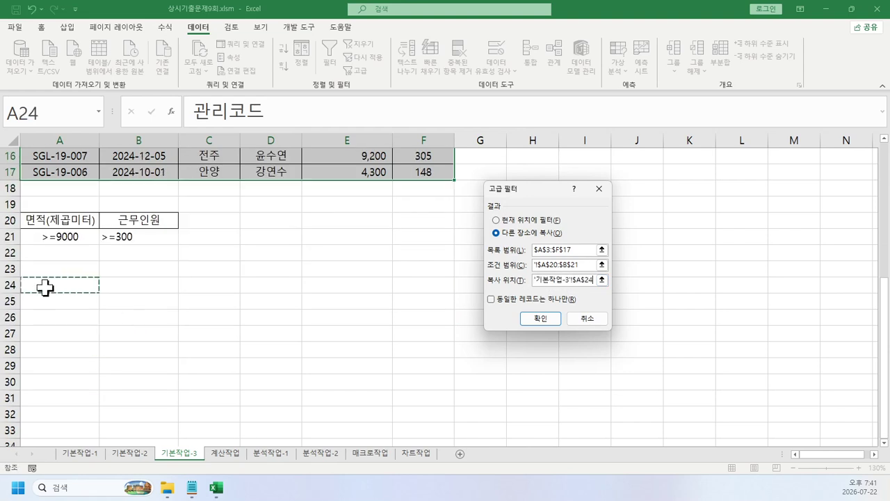
left_click(541, 319)
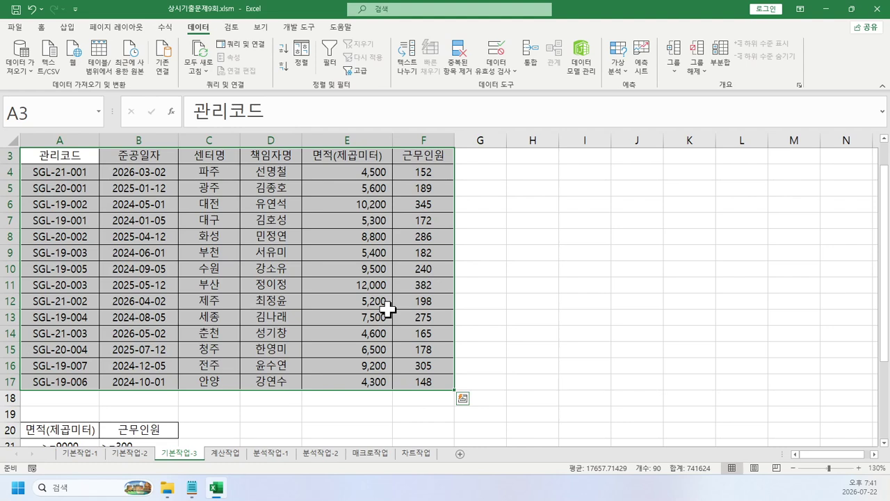
Clear the filter output in A24:G30 and remove all borders from that range.
left_click(629, 285)
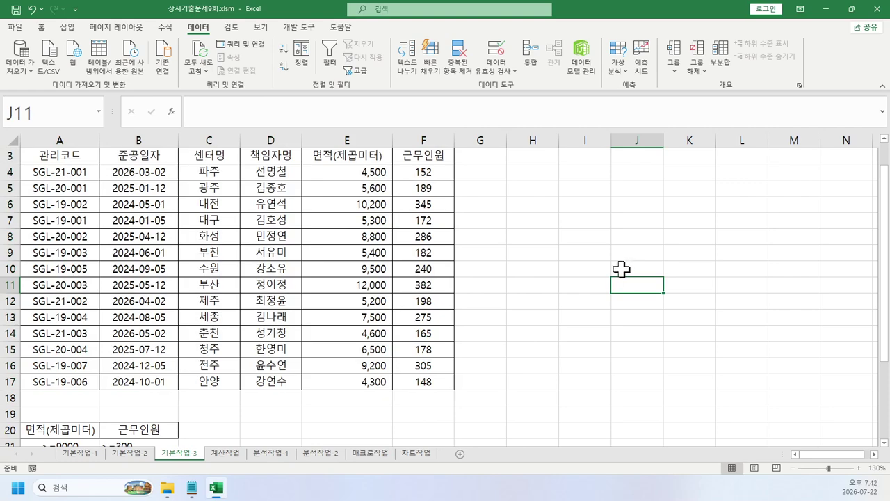
scroll(621, 266, "up", 1)
scroll(622, 266, "down", 6)
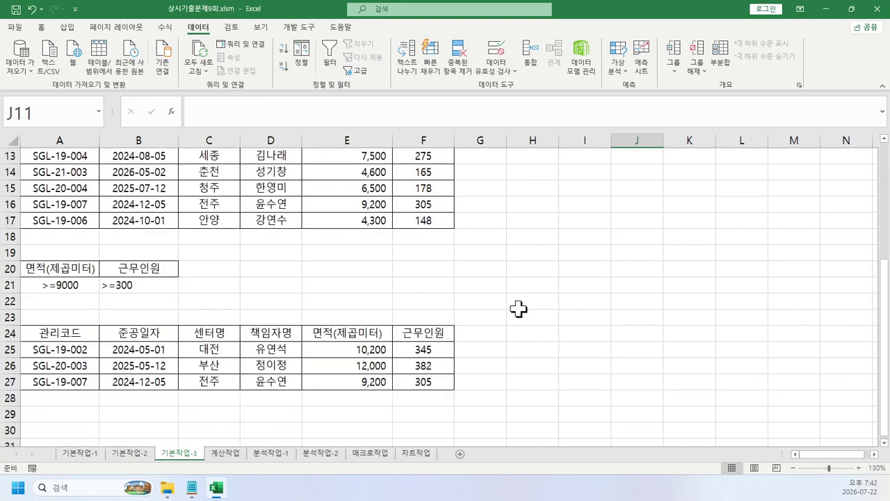
left_click_drag(34, 235, 480, 332)
key("Delete")
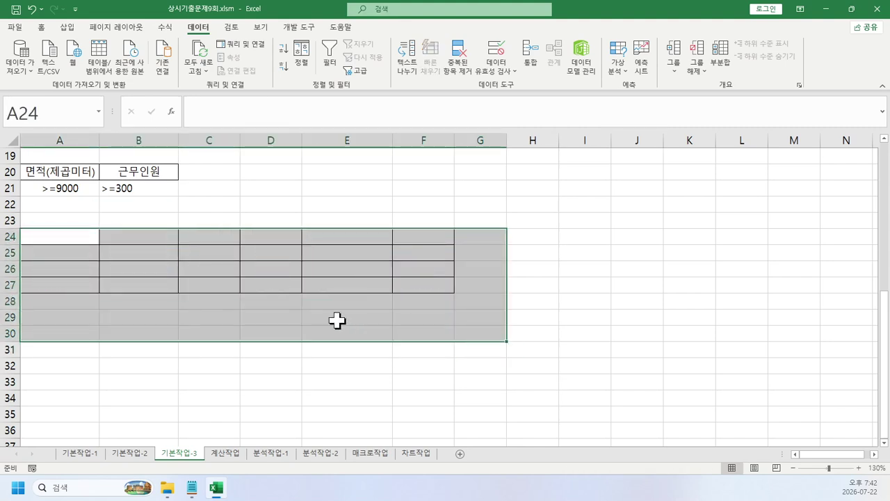
left_click(40, 29)
left_click(155, 66)
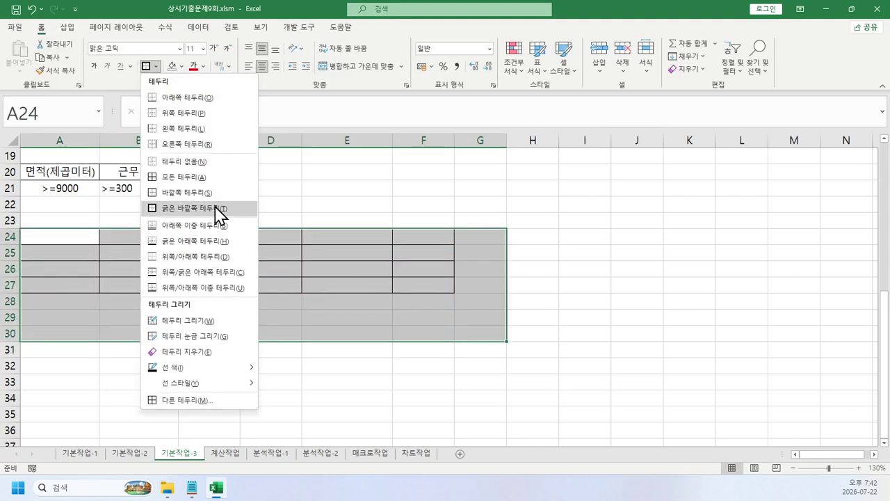
left_click(208, 161)
left_click(513, 234)
Start the Advanced Filter again on the table range A3:F17 and choose copying the results to another location.
scroll(232, 224, "up", 3)
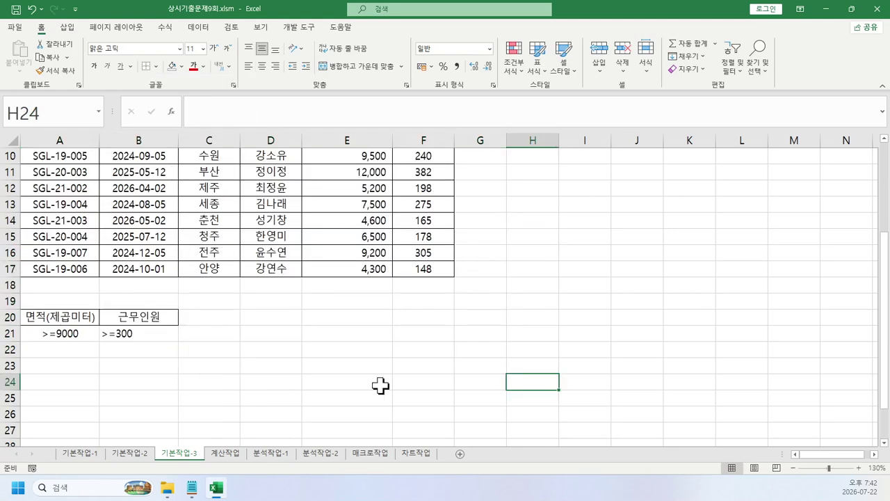
scroll(392, 377, "up", 2)
scroll(391, 377, "up", 1)
left_click_drag(67, 186, 431, 416)
left_click(198, 28)
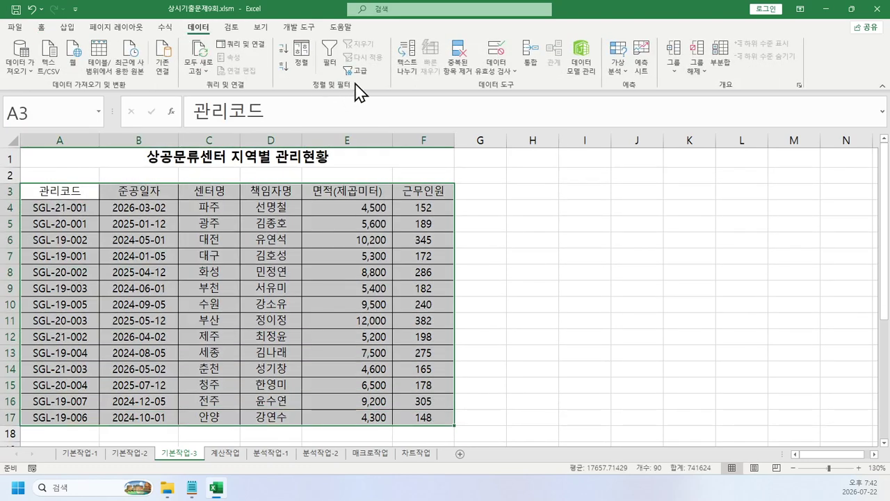
left_click(363, 70)
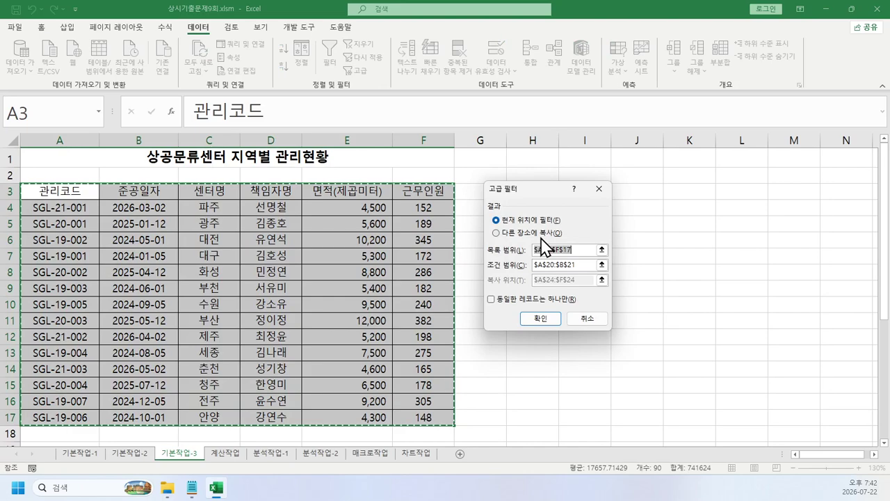
left_click(543, 234)
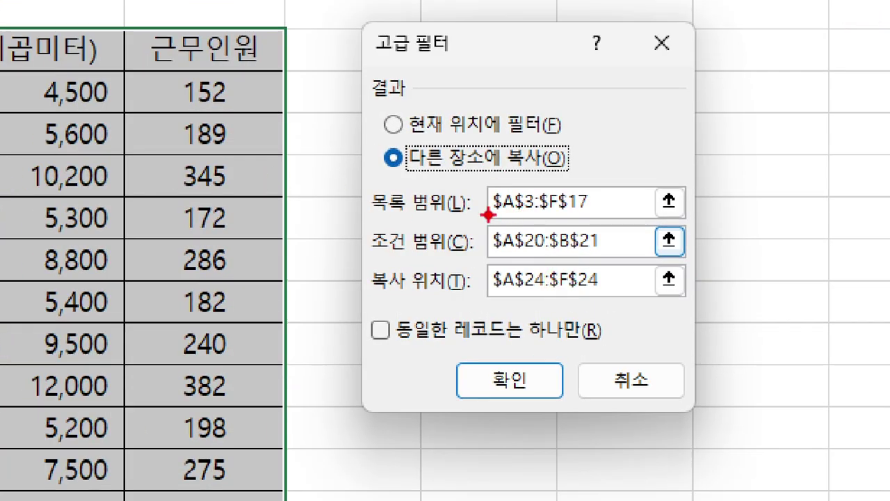
left_click_drag(597, 238, 470, 243)
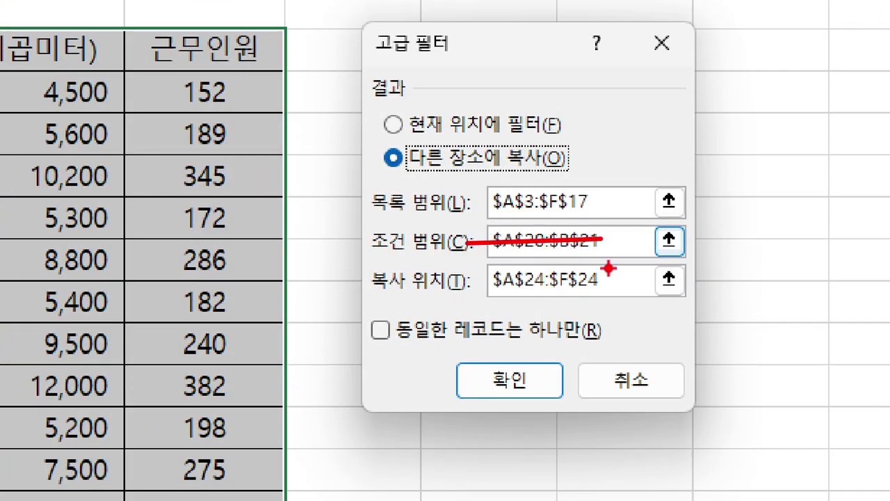
left_click_drag(618, 277, 479, 285)
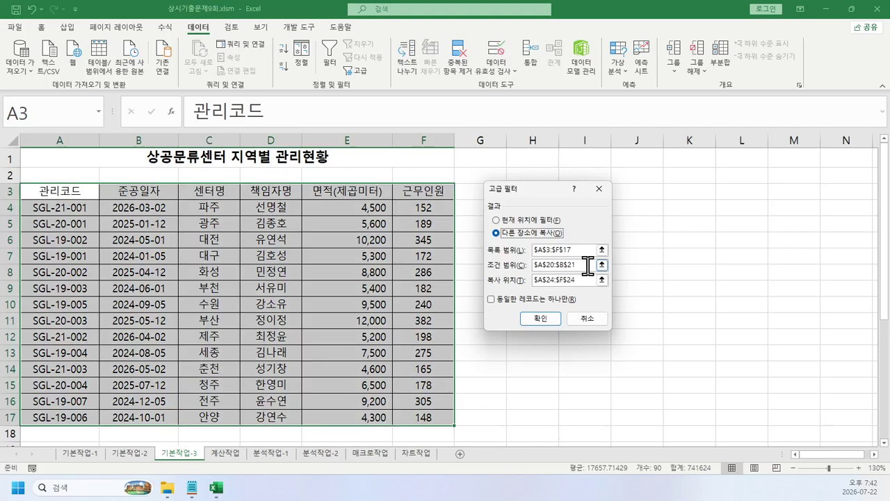
Clear the leftover criteria range and copy-to location from the Advanced Filter settings.
left_click(591, 241)
key("Delete")
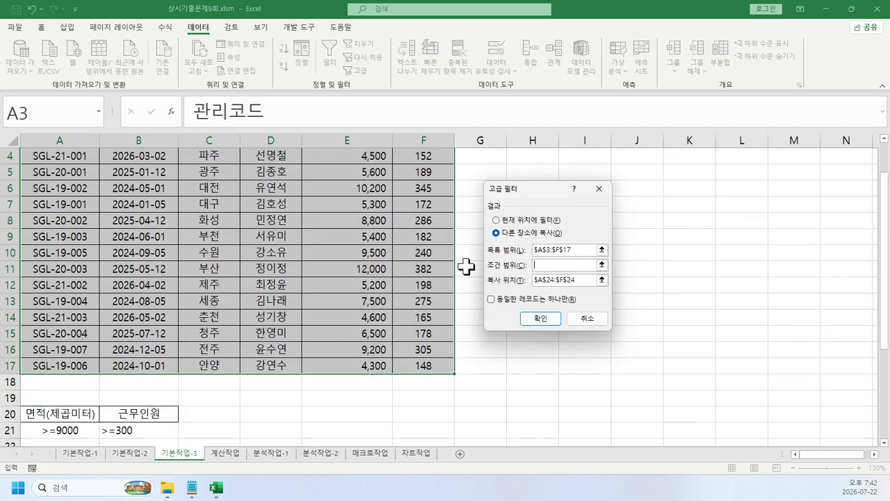
left_click_drag(582, 279, 462, 278)
key("Delete")
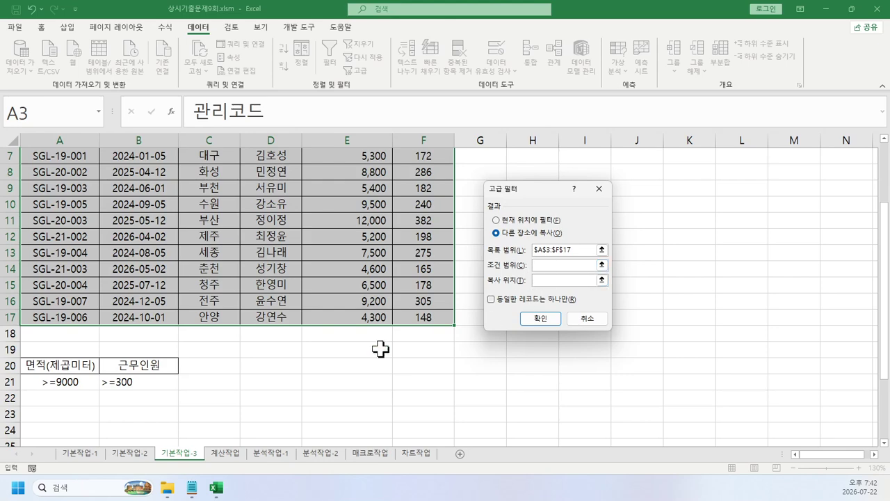
Set the criteria range to A20:B21 and the copy destination to A24, and run the advanced filter.
left_click_drag(95, 365, 132, 379)
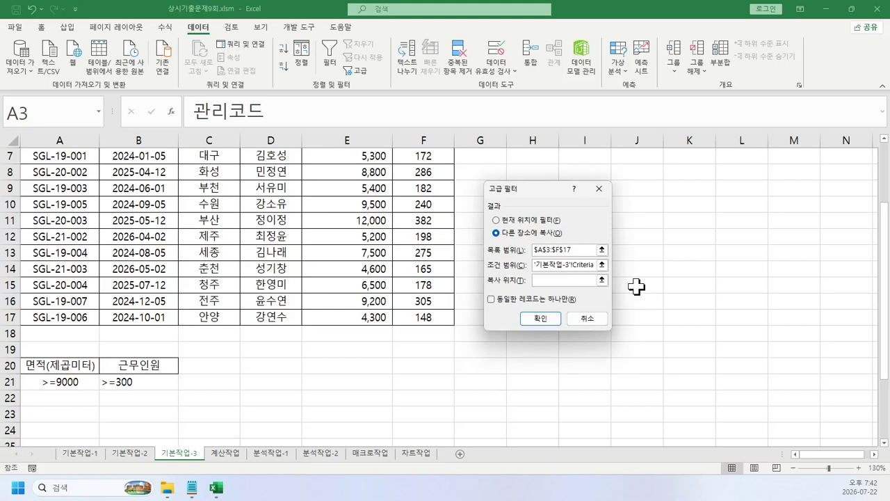
left_click(368, 266)
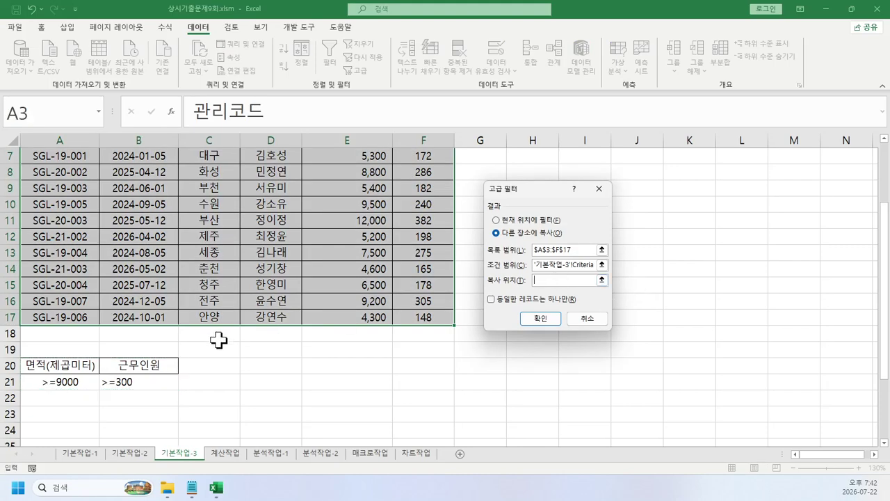
scroll(10, 368, "down", 2)
left_click(33, 328)
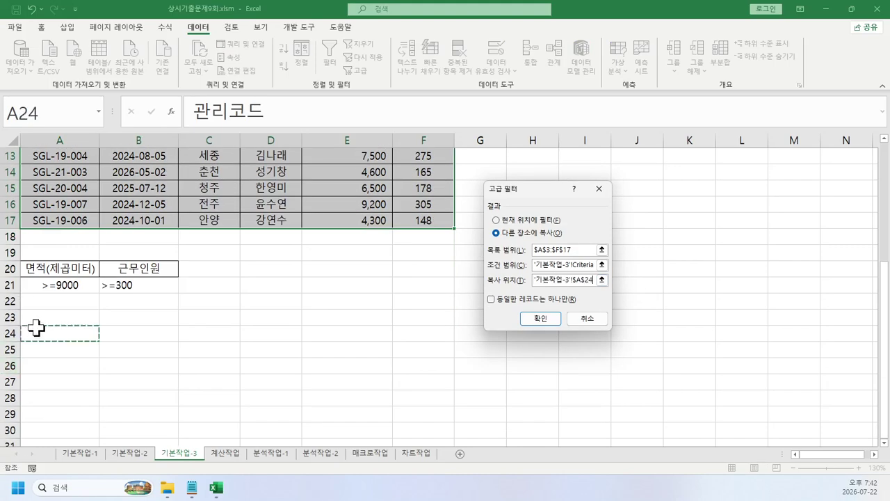
left_click(542, 319)
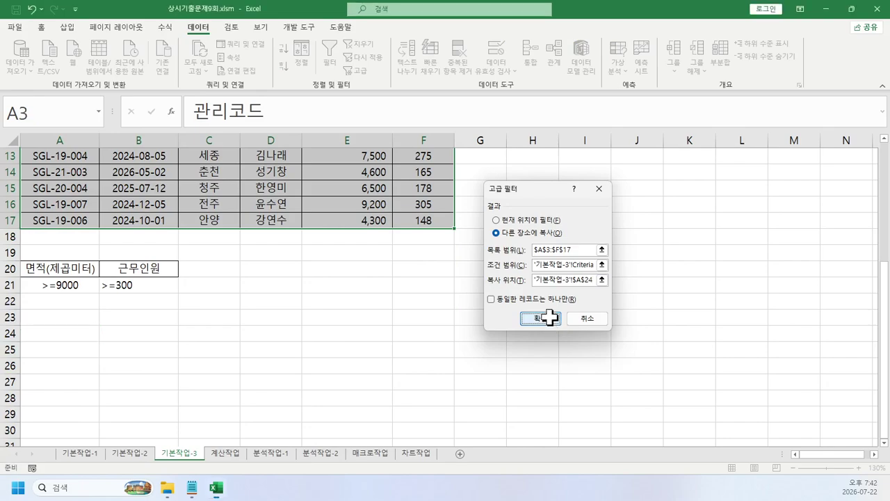
scroll(266, 316, "down", 3)
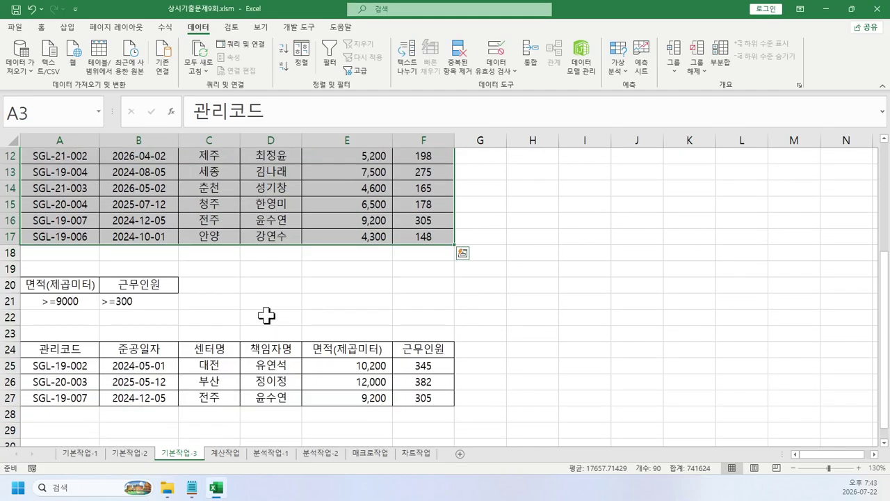
left_click(266, 316)
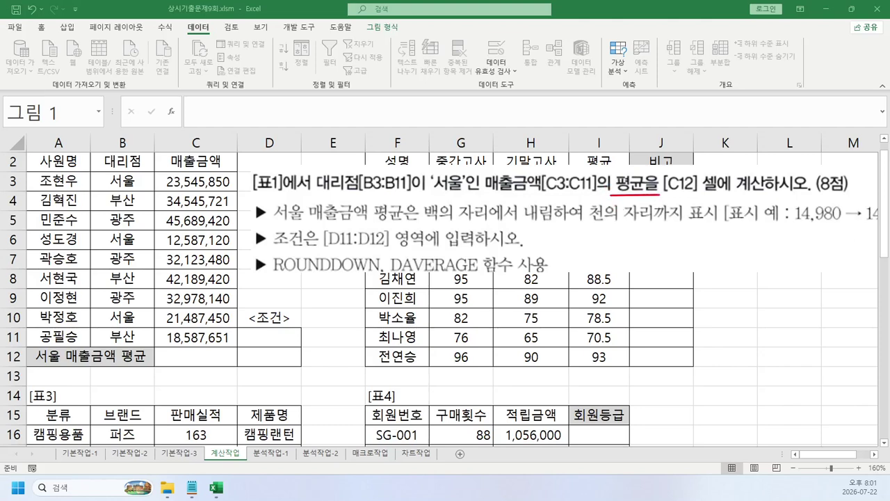
left_click_drag(391, 253, 481, 274)
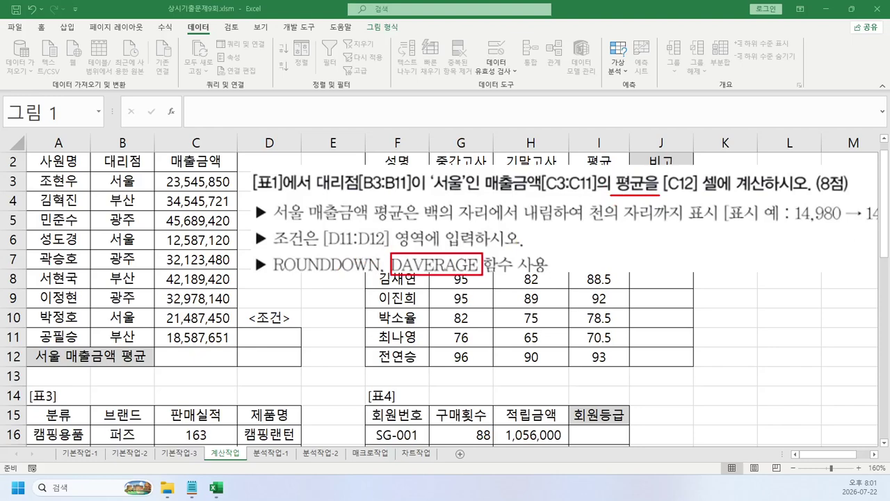
left_click_drag(314, 218, 402, 258)
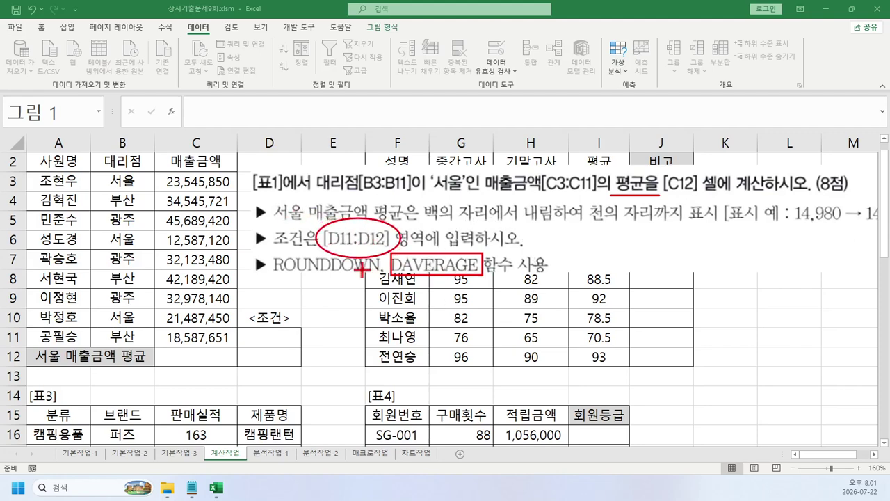
mouse_move(237, 327)
left_mouse_down()
mouse_move(265, 359)
mouse_move(297, 367)
left_mouse_up()
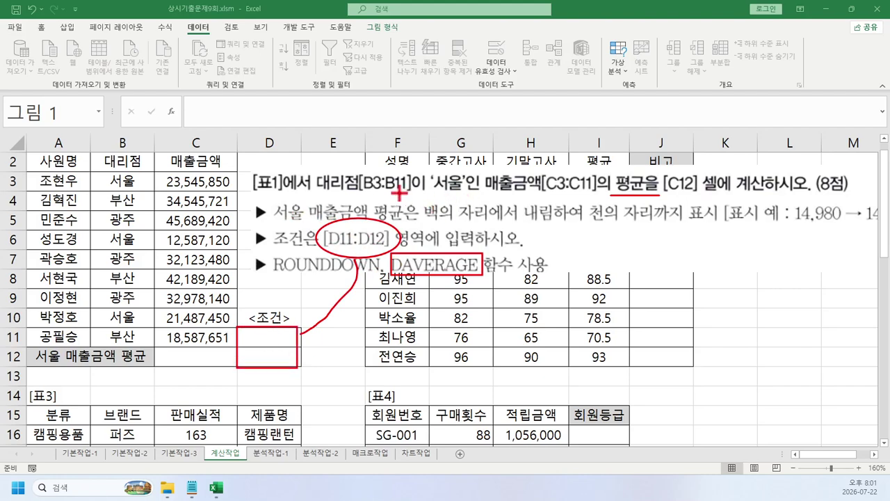
left_click_drag(325, 195, 485, 196)
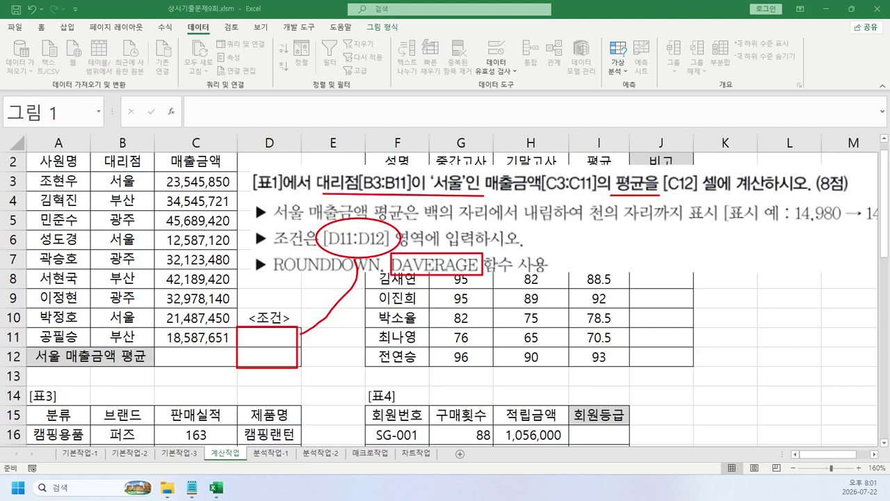
key("Escape")
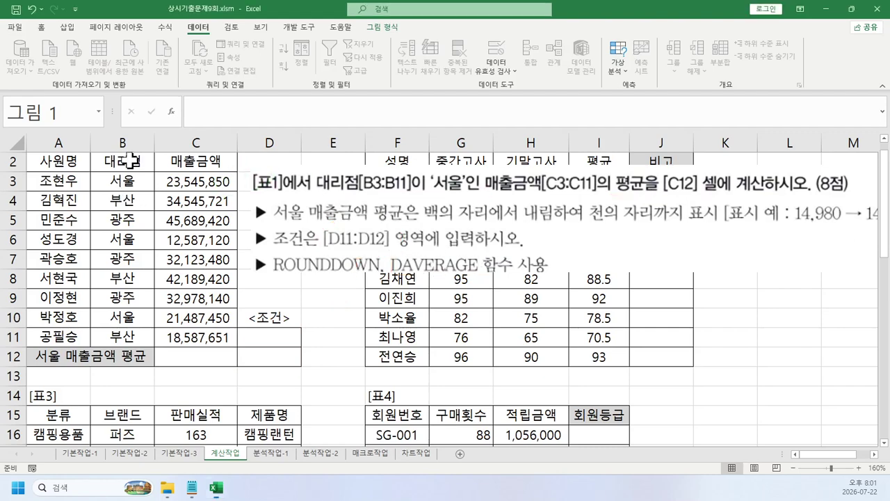
Copy the 대리점 header and the 서울 value from B2:B3 into the criteria range D11:D12.
left_click_drag(130, 161, 131, 183)
key("ctrl+c")
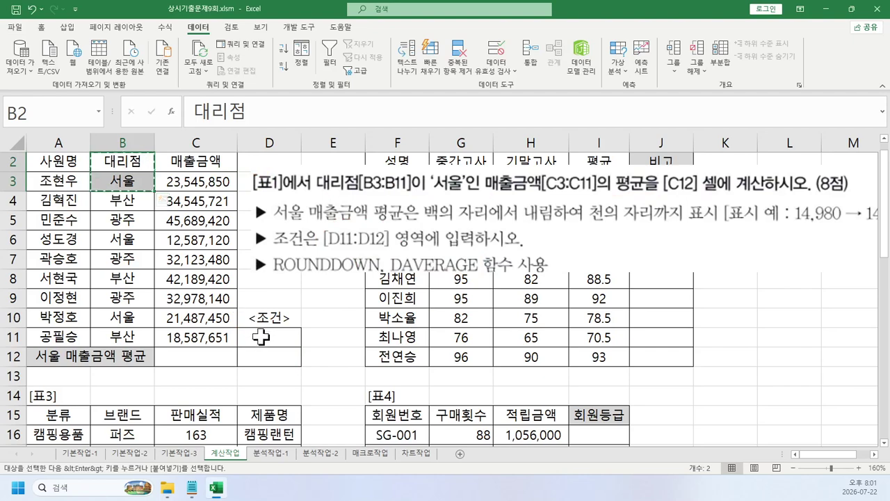
left_click(271, 337)
key("ctrl+v")
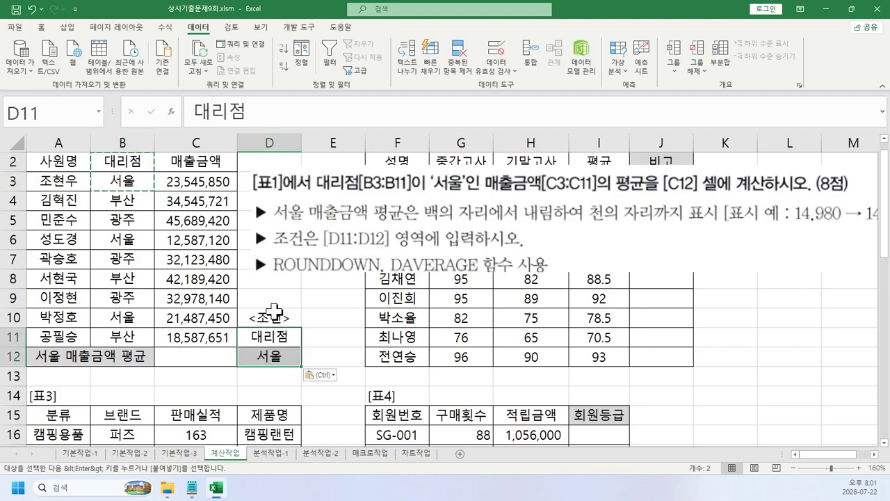
Start a DAVERAGE formula in C12 with the sales table A2:C11 as its database.
left_click(208, 358)
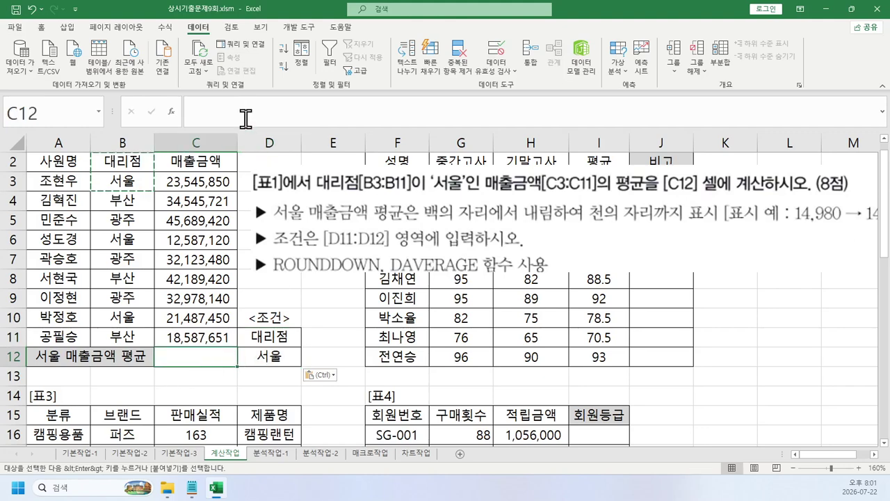
left_click(284, 111)
key("Escape")
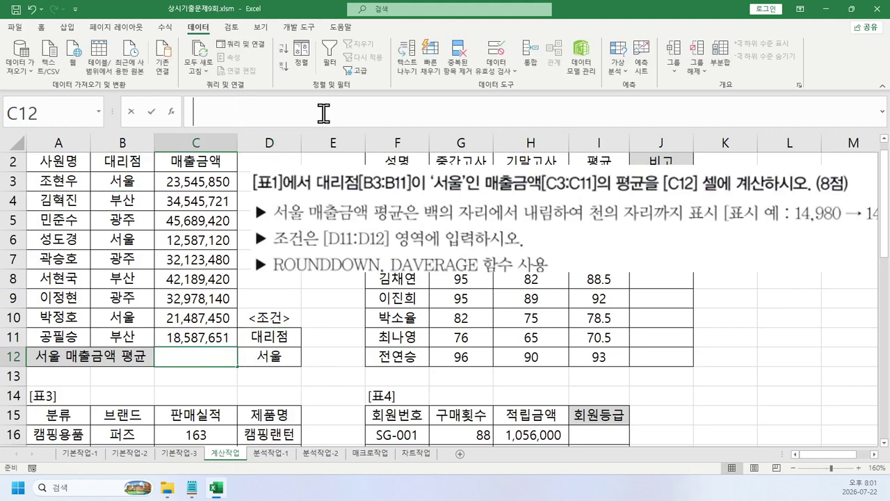
left_click(323, 113)
type("=dav")
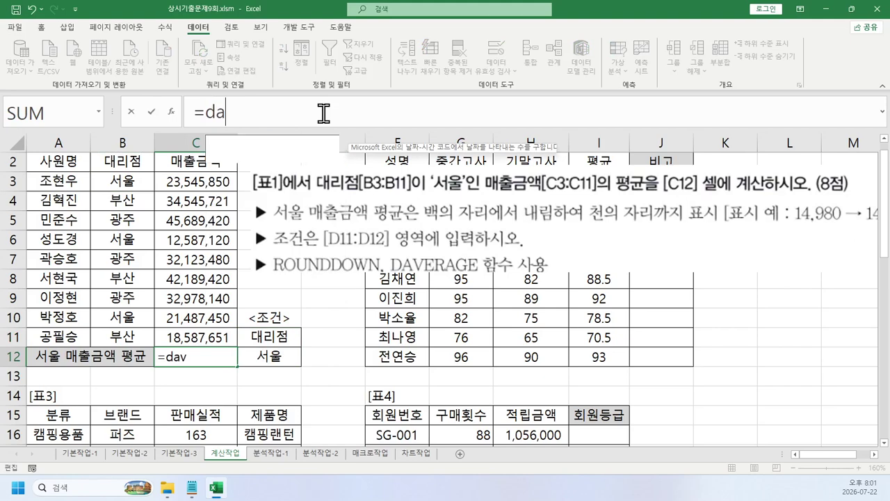
key("Tab")
key("Return")
key("Return")
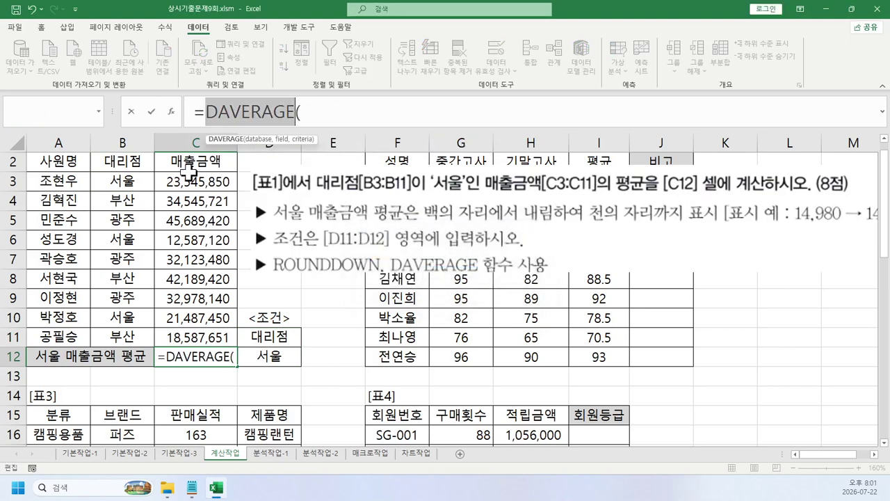
left_click_drag(61, 160, 193, 334)
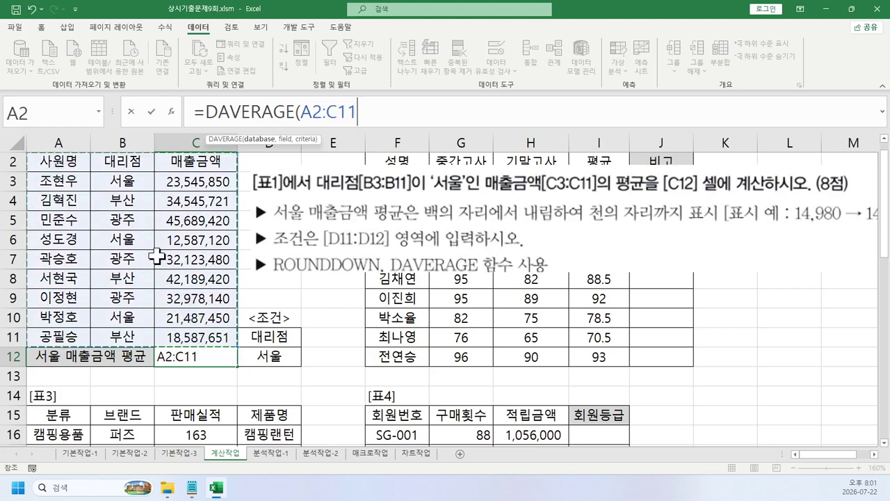
type(",")
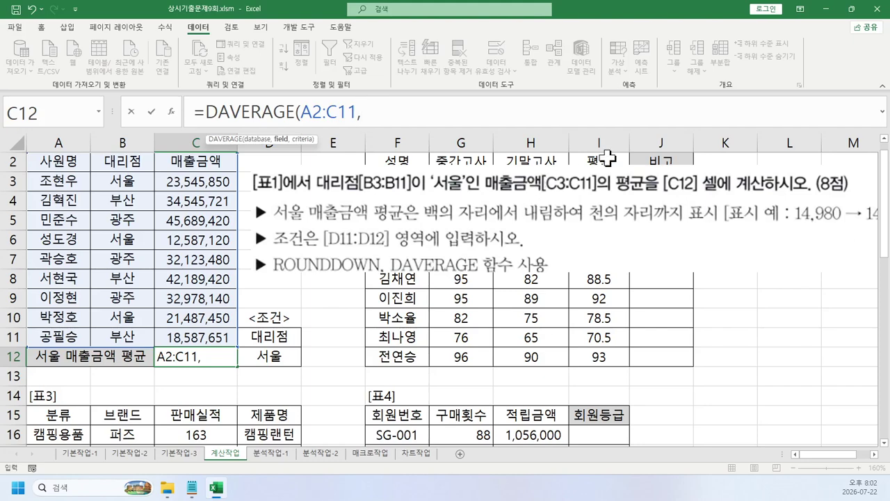
Complete the DAVERAGE formula with the 매출금액 header C2 as field and D11:D12 as criteria.
left_click(218, 162)
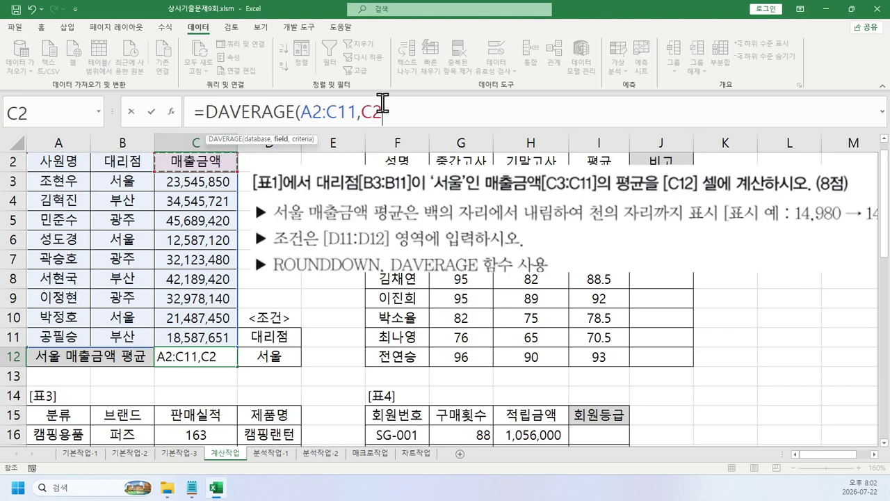
type(",")
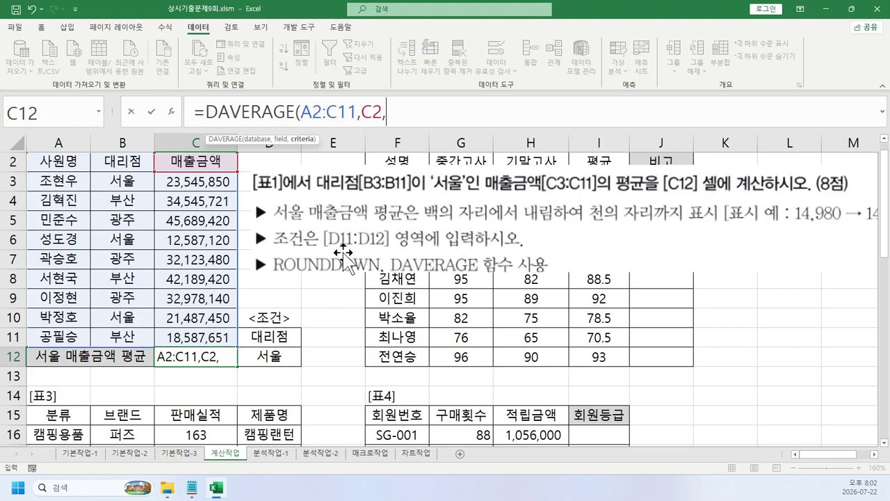
left_click_drag(283, 337, 277, 357)
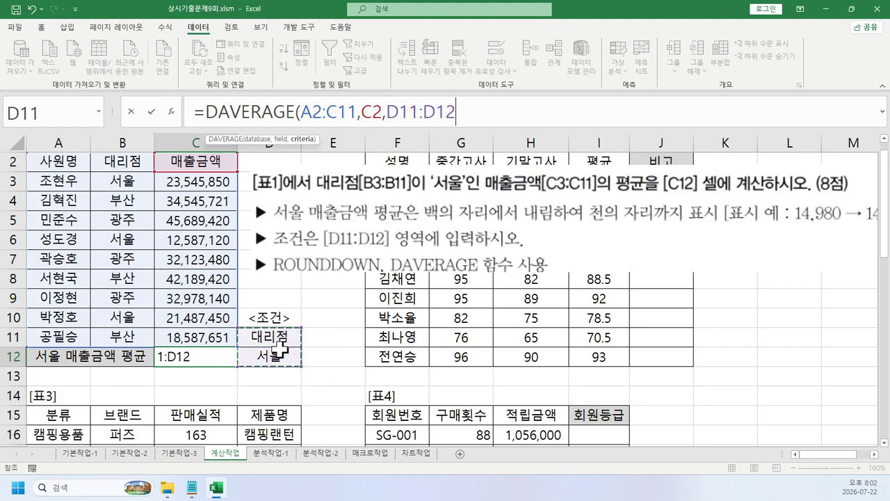
type(")")
key("Return")
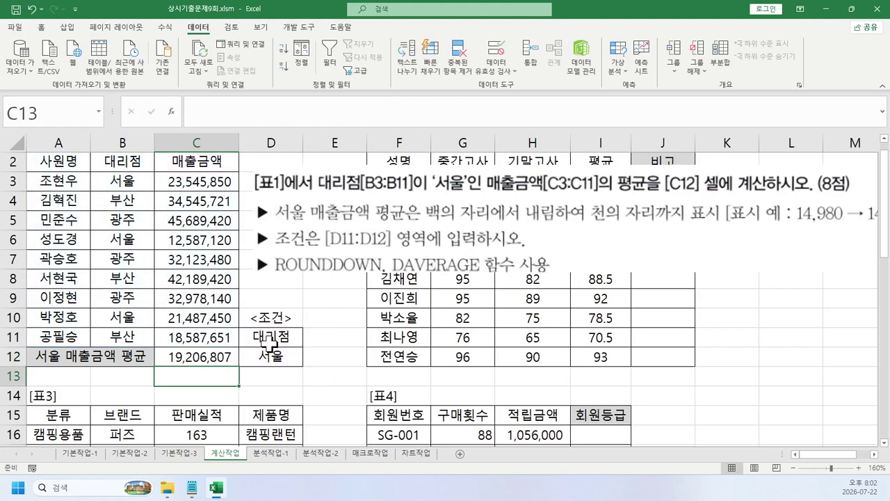
Move the [표1] task picture over columns B to K to read its full rounding instruction.
left_click(223, 354)
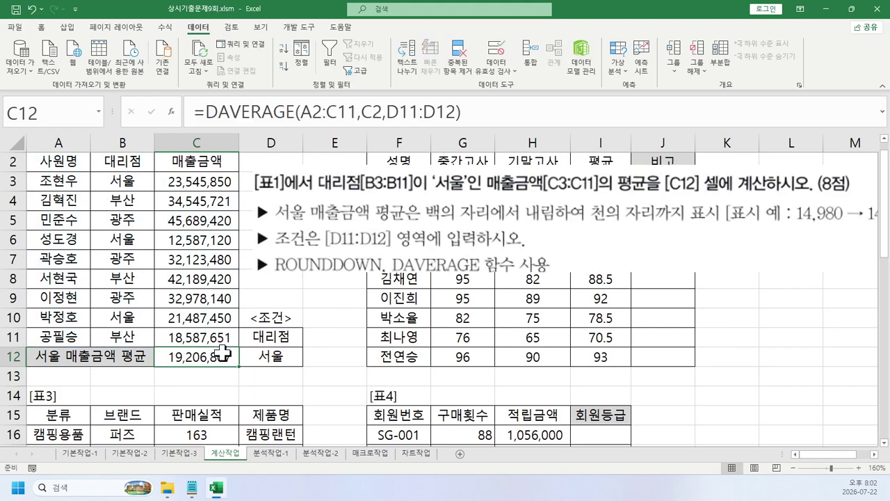
left_click_drag(483, 226, 330, 242)
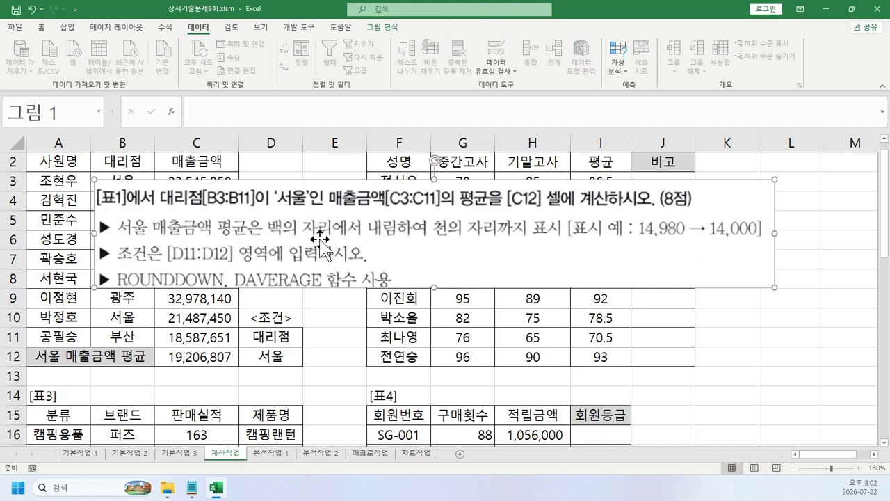
key("ctrl+2")
left_click_drag(327, 242, 445, 241)
left_click_drag(117, 267, 230, 290)
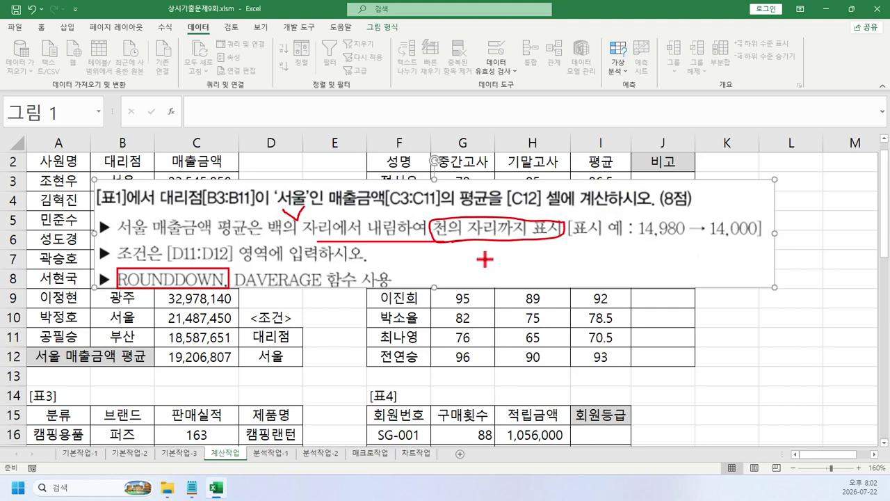
key("Escape")
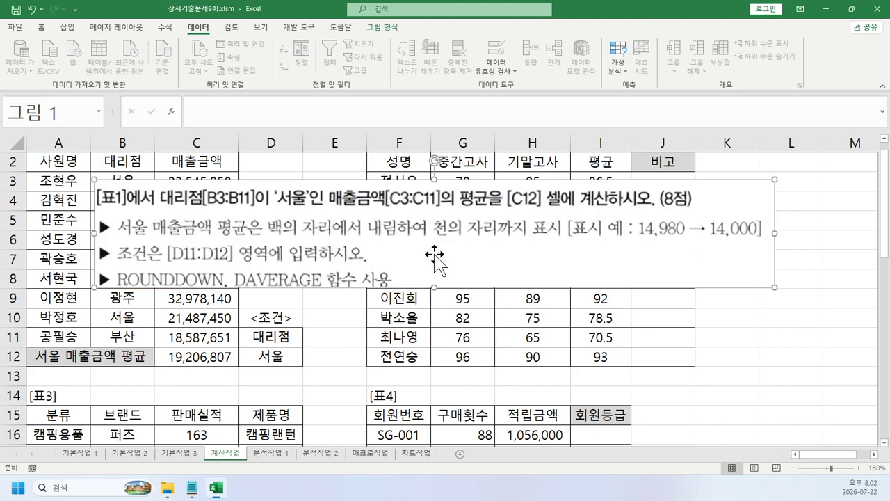
Wrap the DAVERAGE formula in C12 in ROUNDDOWN with -3 as the number of digits.
left_click(223, 357)
left_click(213, 119)
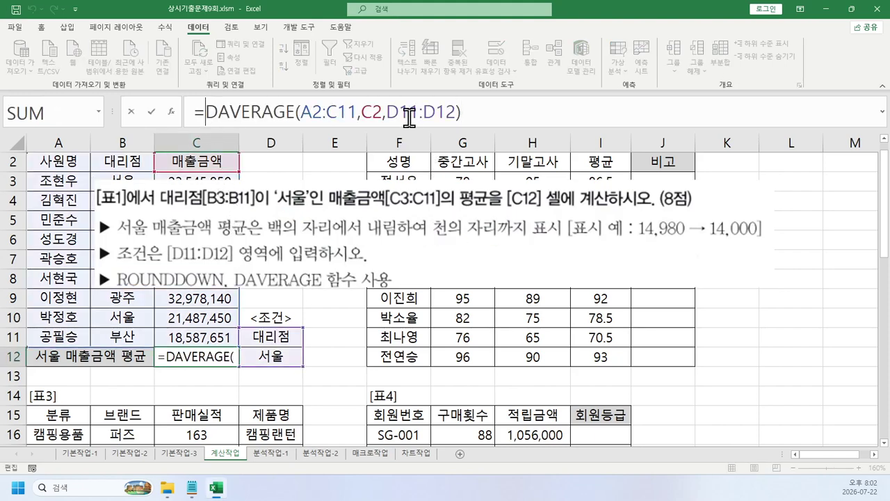
type("rou")
key("Down")
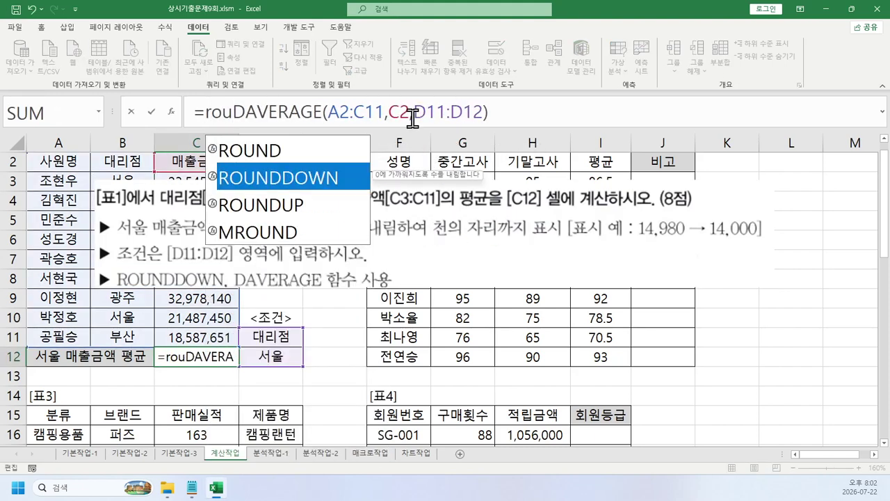
key("Tab")
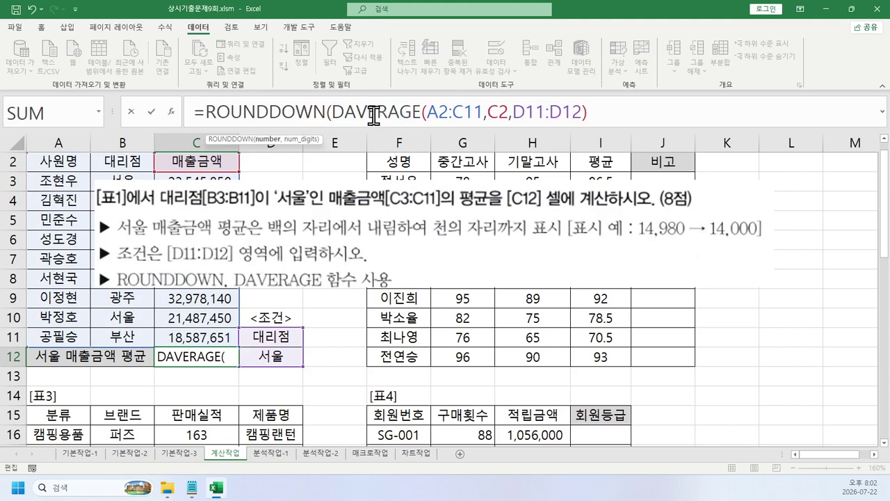
left_click(648, 108)
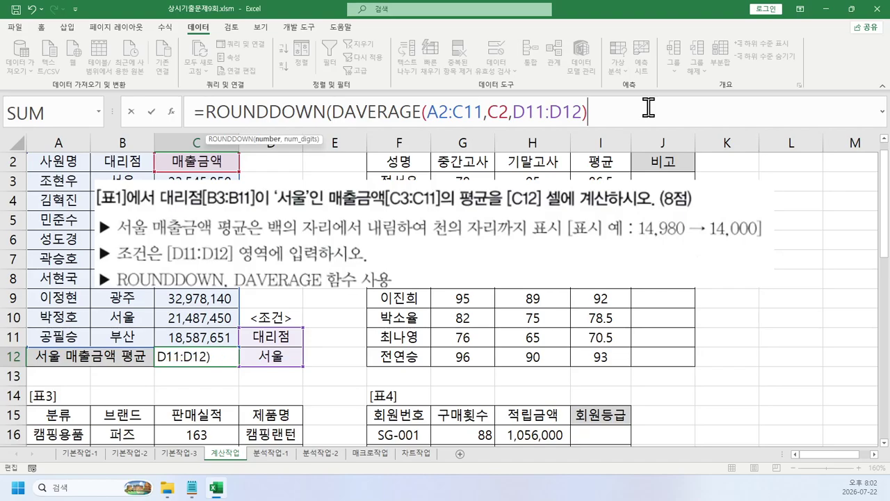
type(",")
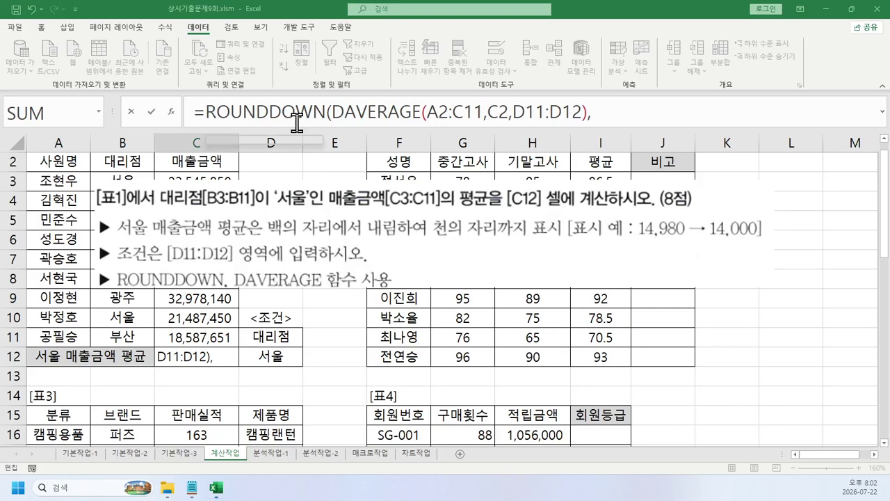
type("-3")
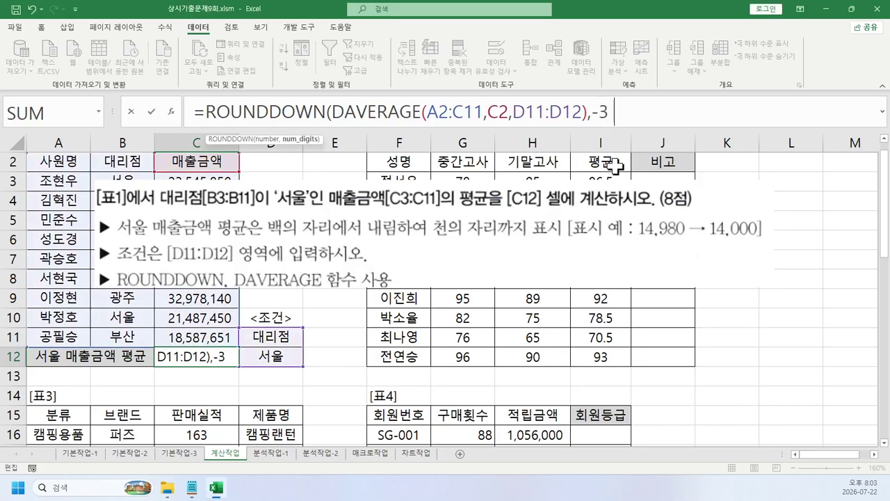
type(")")
key("Return")
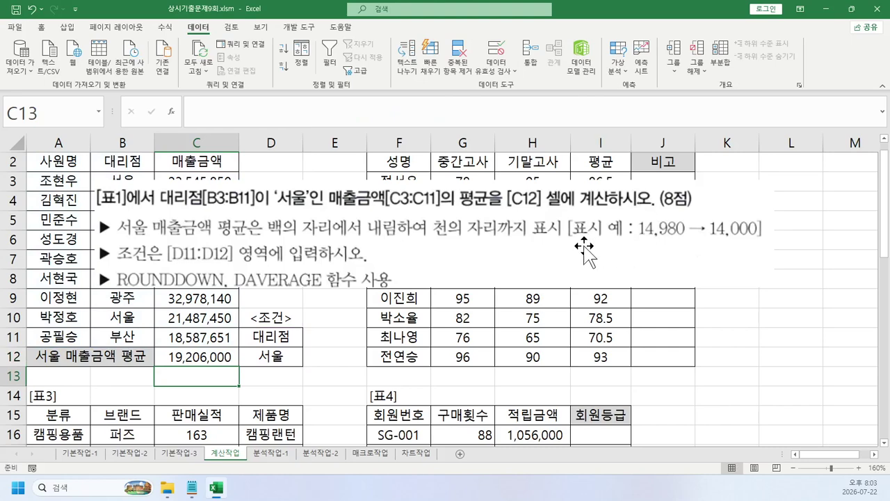
left_click_drag(564, 245, 761, 239)
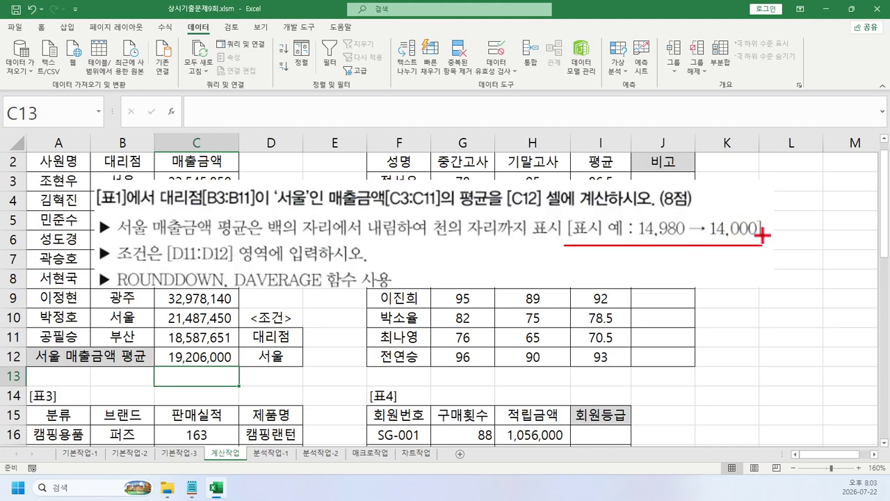
left_click_drag(700, 265, 711, 263)
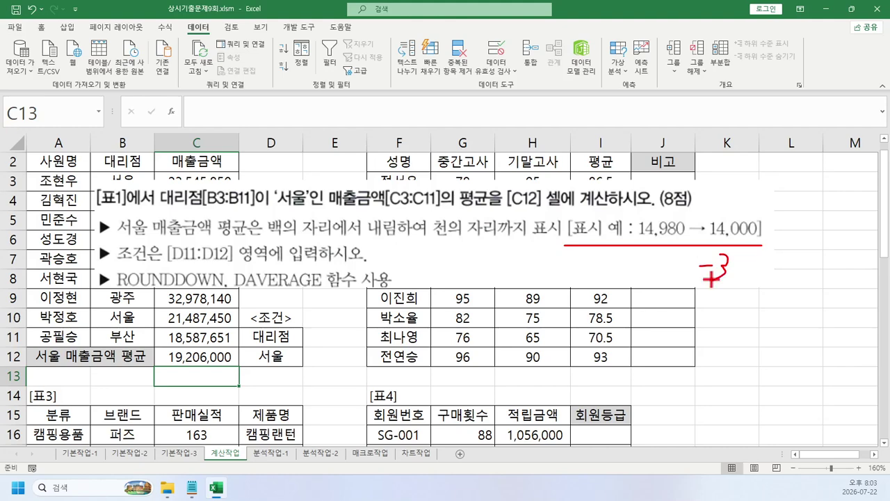
key("Escape")
Delete the [표1] task picture from the sheet.
left_click(566, 270)
key("Delete")
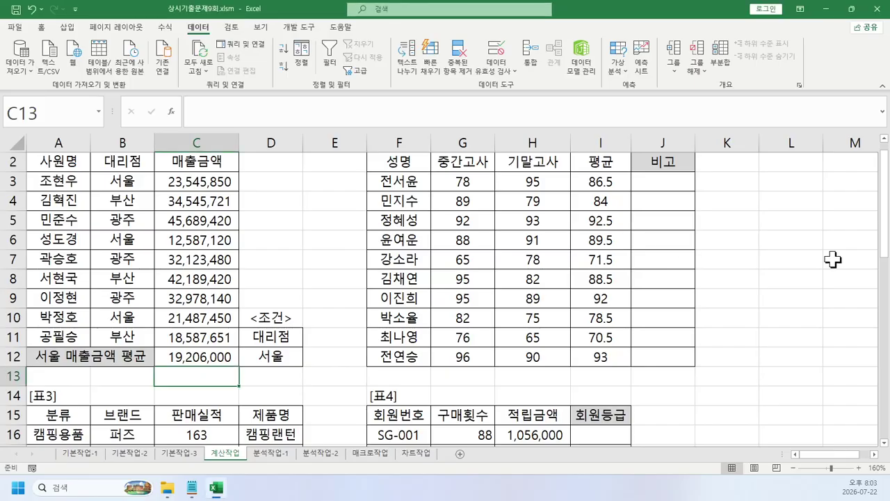
left_click(832, 260)
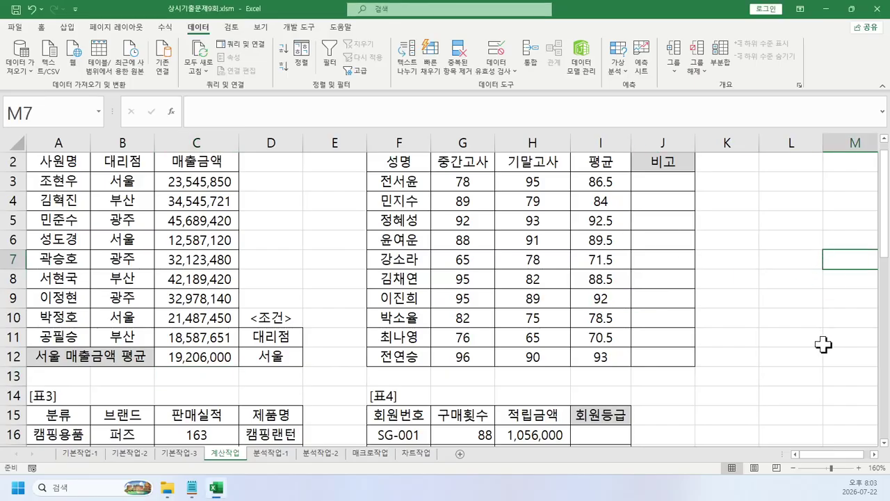
Place the [표2] task picture below the 비고 score table, starting around row 12.
scroll(784, 298, "right", 5)
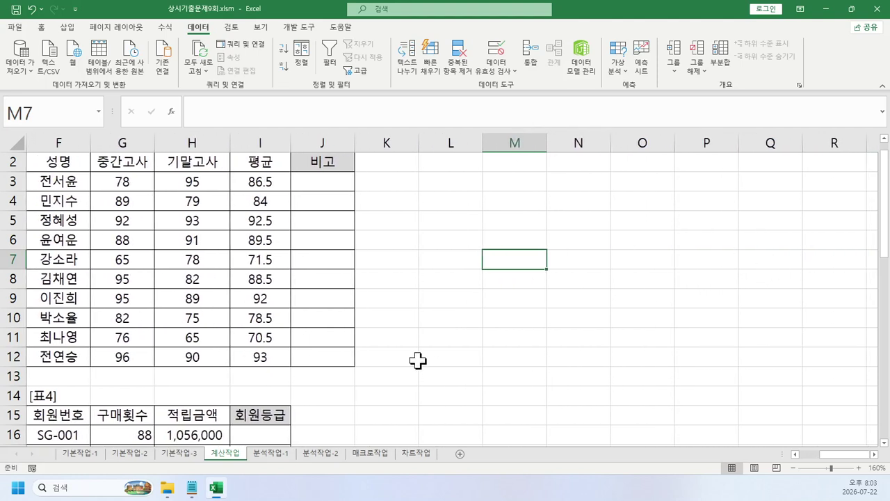
left_click(421, 361)
left_click_drag(420, 361, 302, 369)
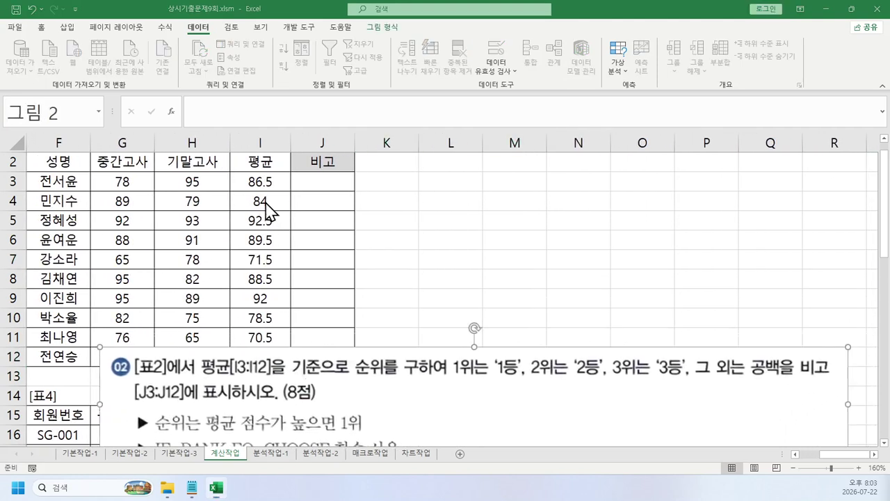
Move the [표2] task picture up over the score table to read its full ranking instruction, then return it to around row 12.
left_click_drag(244, 192, 282, 338)
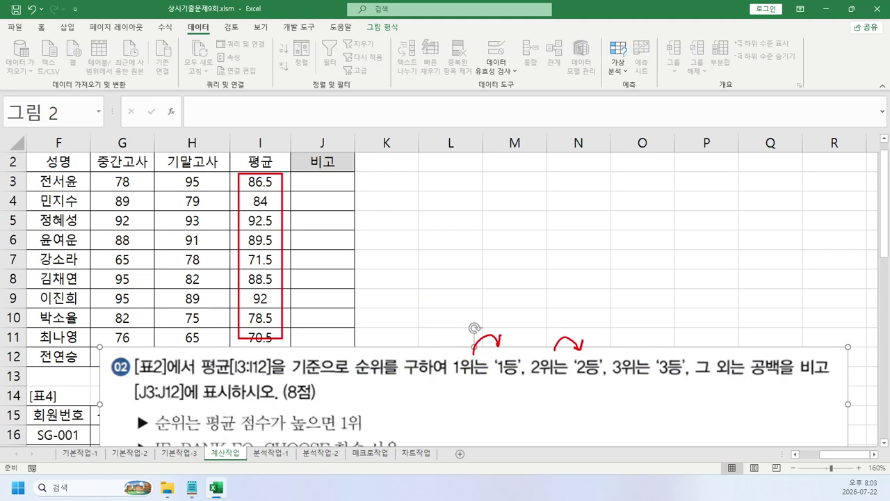
left_click_drag(664, 345, 667, 349)
key("Escape")
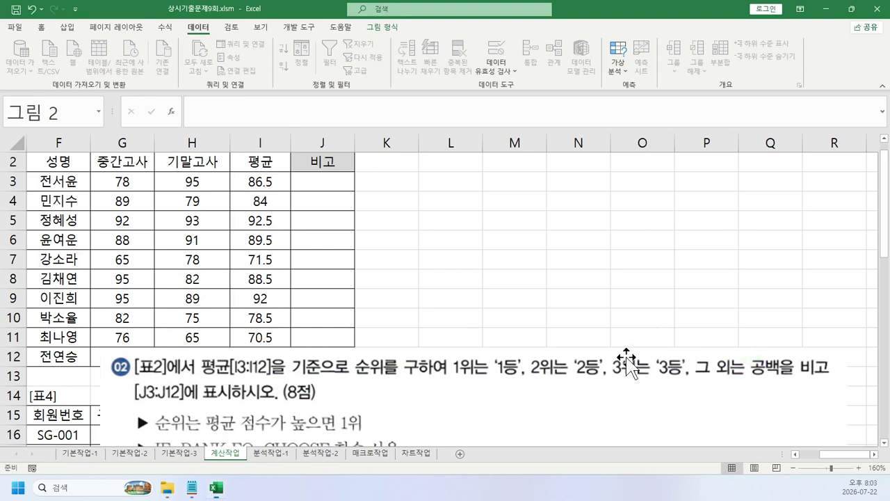
mouse_move(626, 364)
left_mouse_down()
mouse_move(566, 328)
mouse_move(507, 272)
left_mouse_up()
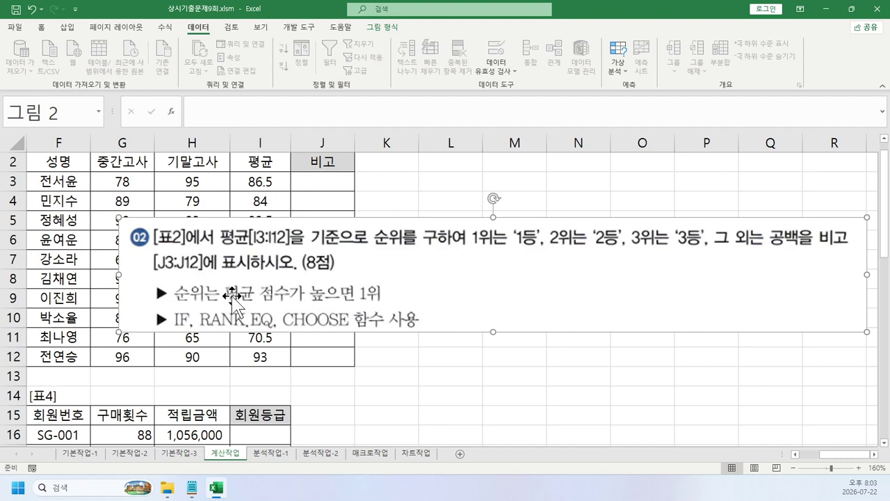
left_click_drag(235, 297, 212, 427)
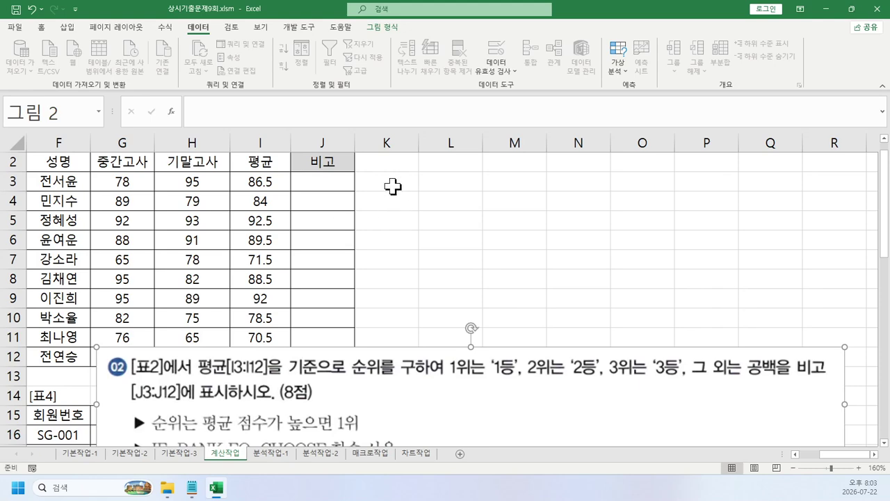
Enter =RANK.EQ(I3,$I$3:$I$12,0) in J3 to rank the first average in descending order.
left_click(327, 183)
type("=ra")
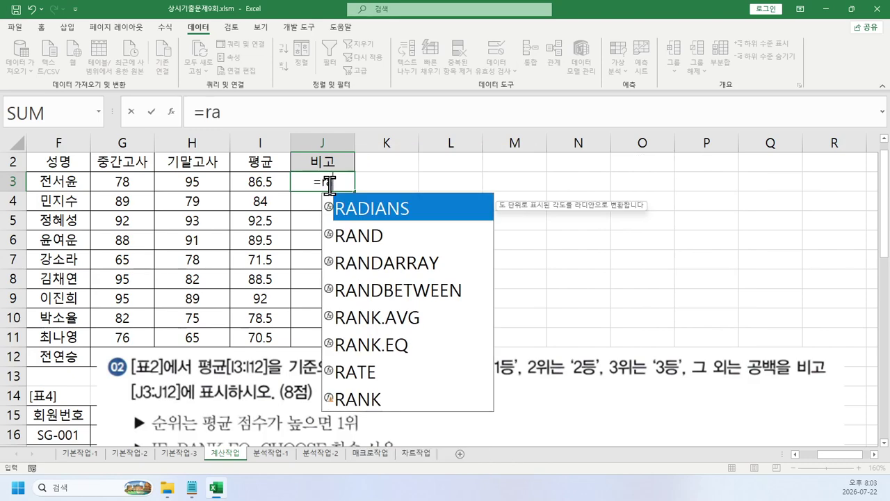
type("nk")
key("Down")
key("Tab")
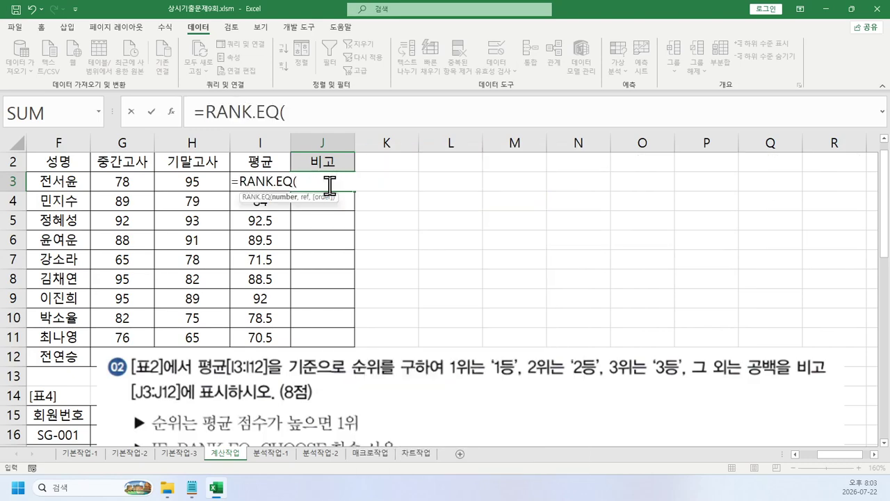
key("Left")
type(",")
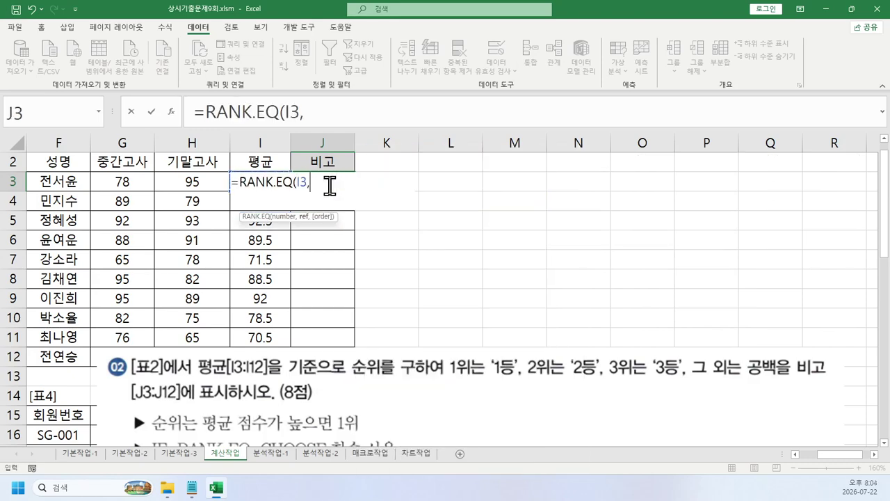
key("Left")
key("ctrl+shift+Down")
key("F4")
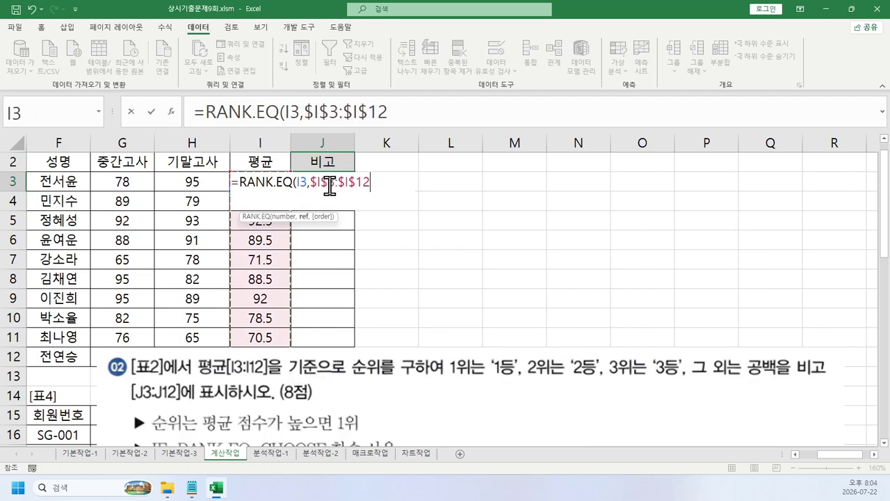
type(",0)")
key("Return")
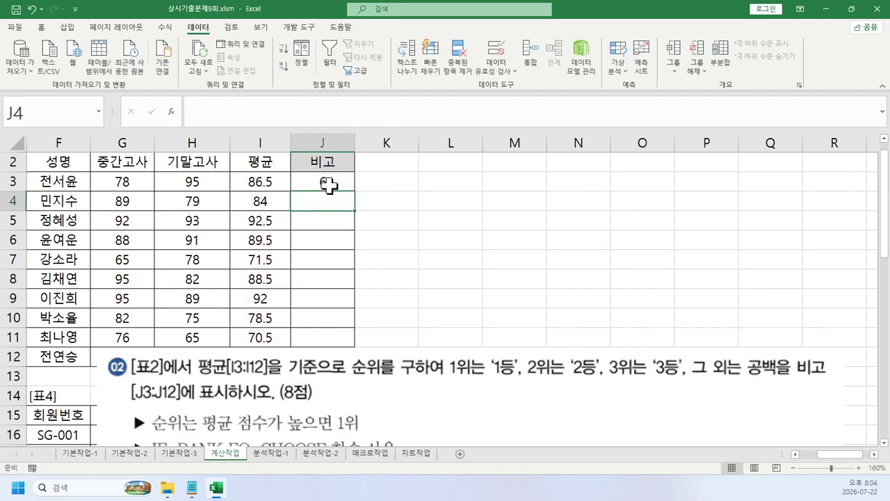
Shift the task picture down to uncover row 12 and fill the RANK.EQ formula from J3 down to J12.
left_click(327, 184)
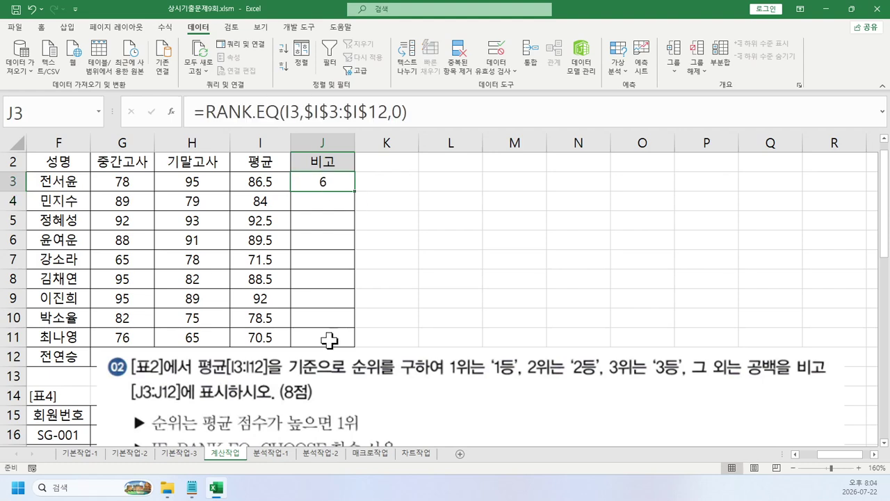
left_click_drag(332, 366, 333, 380)
left_click(337, 182)
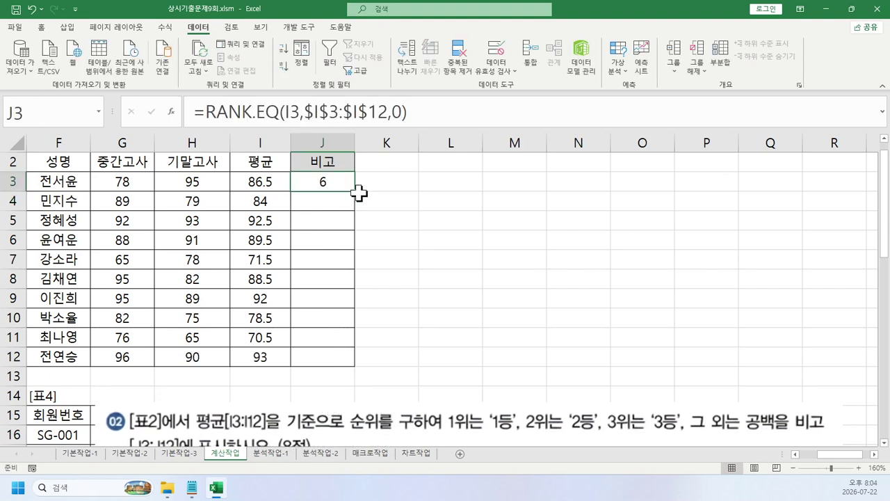
left_click_drag(354, 194, 340, 367)
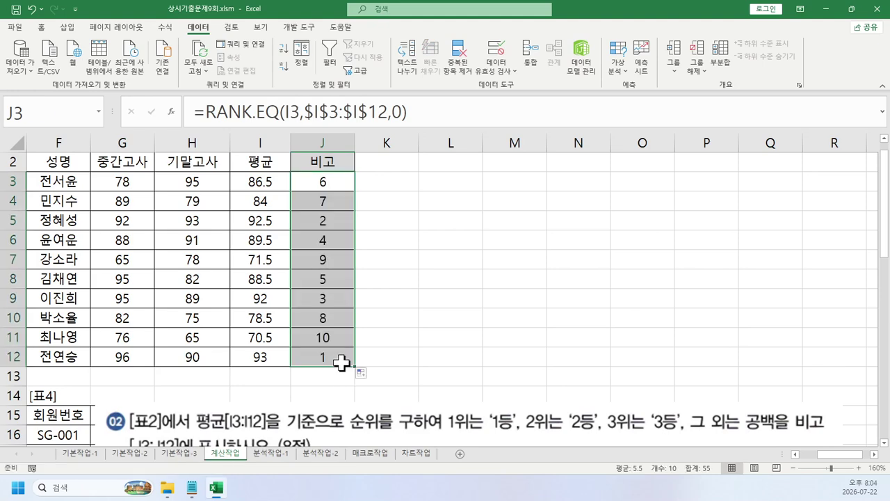
Reposition the [표2] task picture over rows 9 to 14 and wrap the RANK.EQ formula in J3 with the start of a CHOOSE function.
left_click_drag(355, 417, 643, 238)
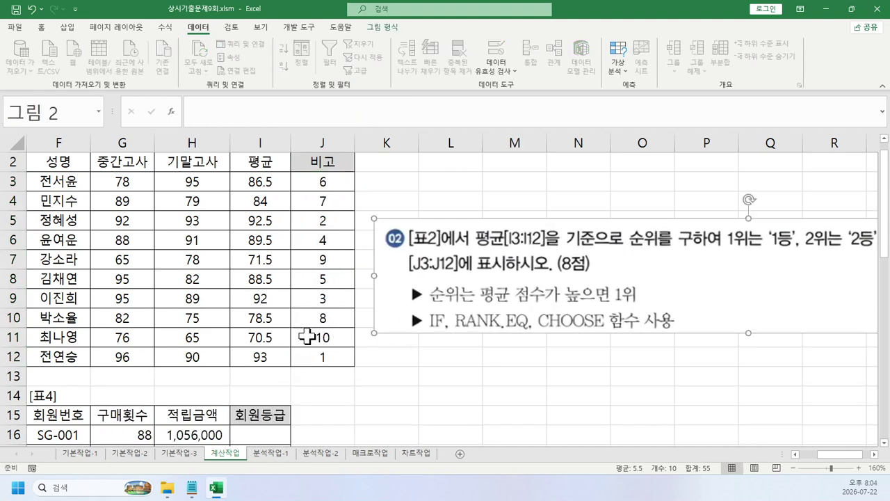
left_click_drag(474, 241, 239, 305)
left_click(321, 166)
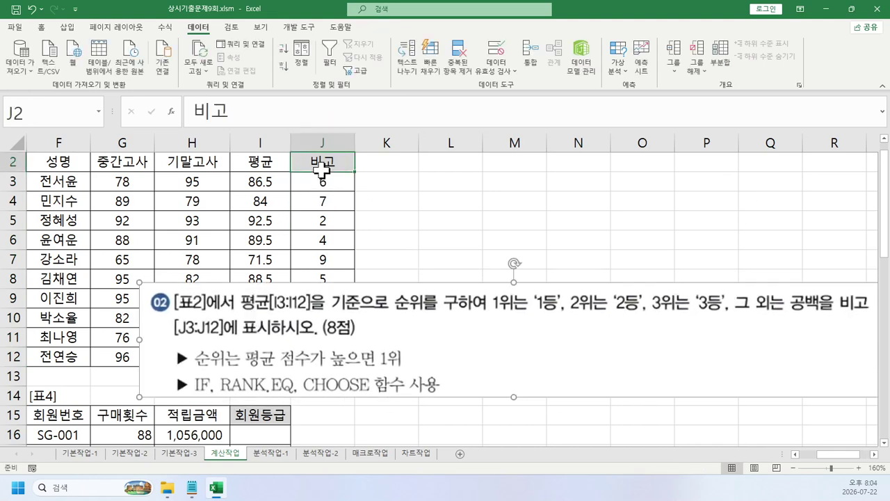
left_click(322, 181)
left_click(205, 113)
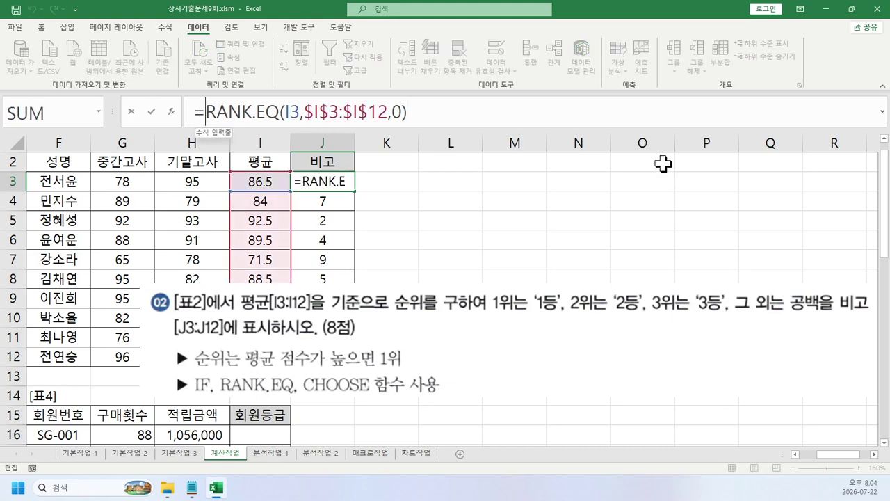
type("cho")
key("Tab")
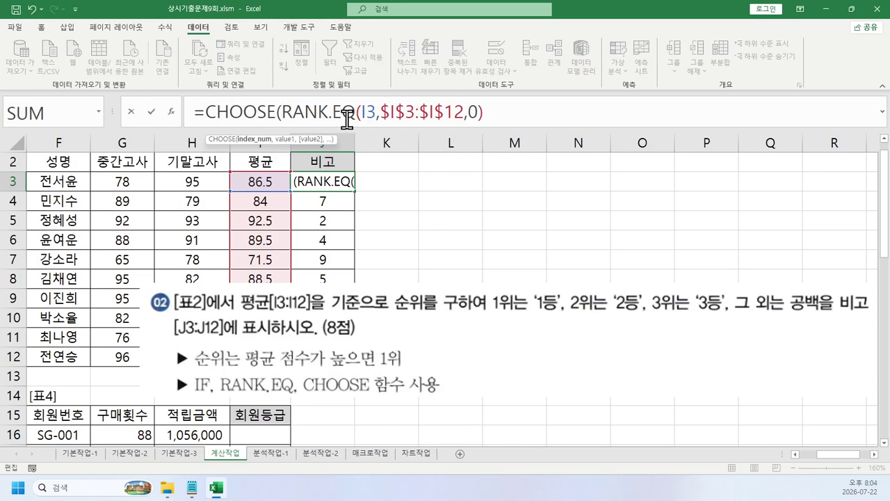
Complete the CHOOSE formula in J3 with the values "1등", "2등" and "3등".
left_click(562, 104)
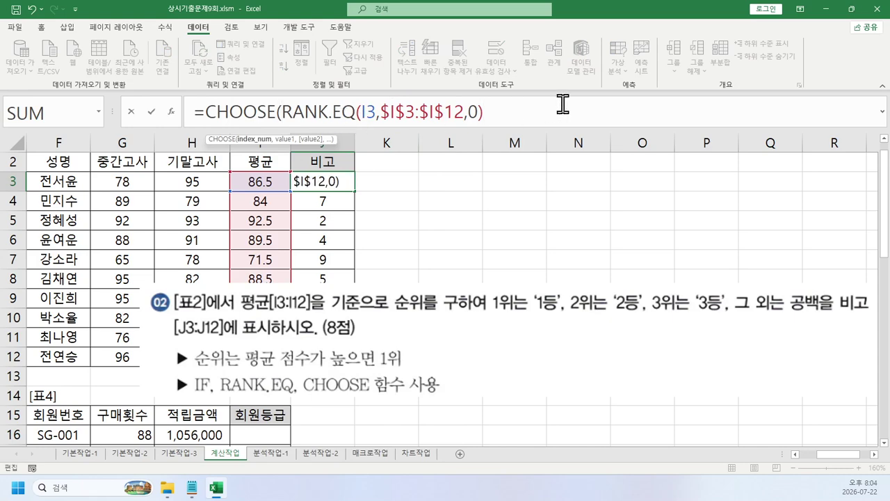
type(",\"1em")
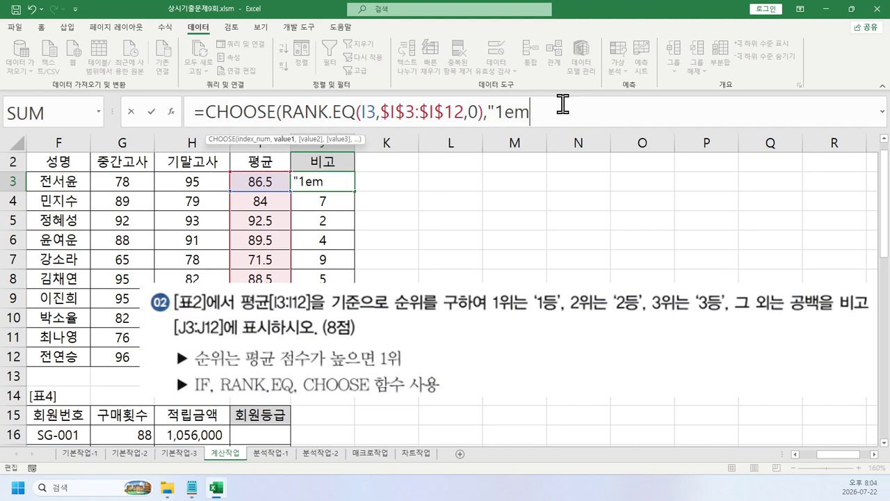
key("BackSpace")
key("BackSpace")
type("등\",\"")
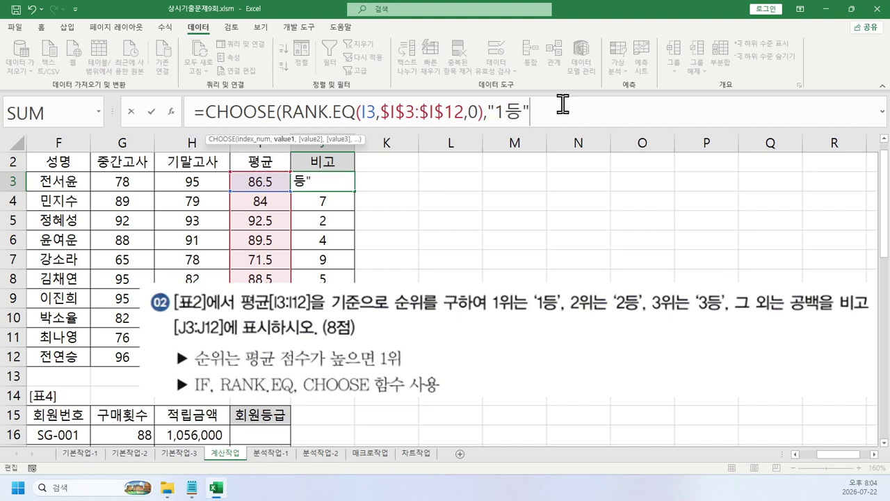
type("ㅇ\"")
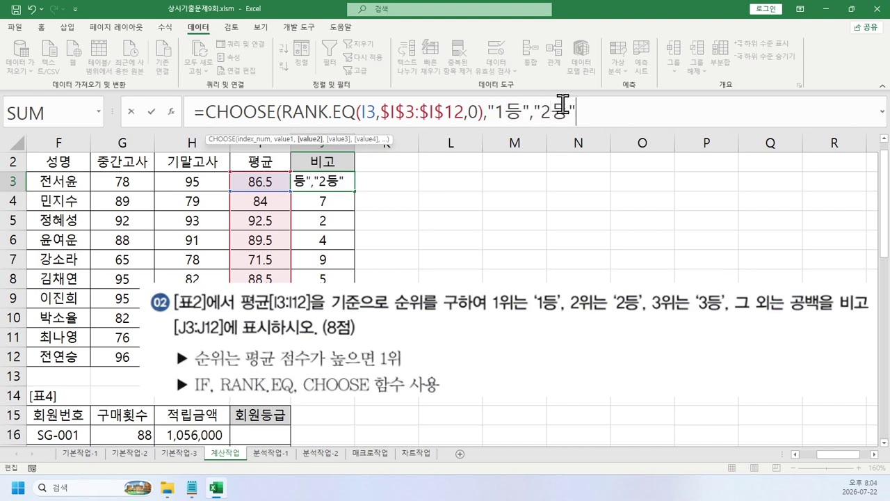
type(",\"3")
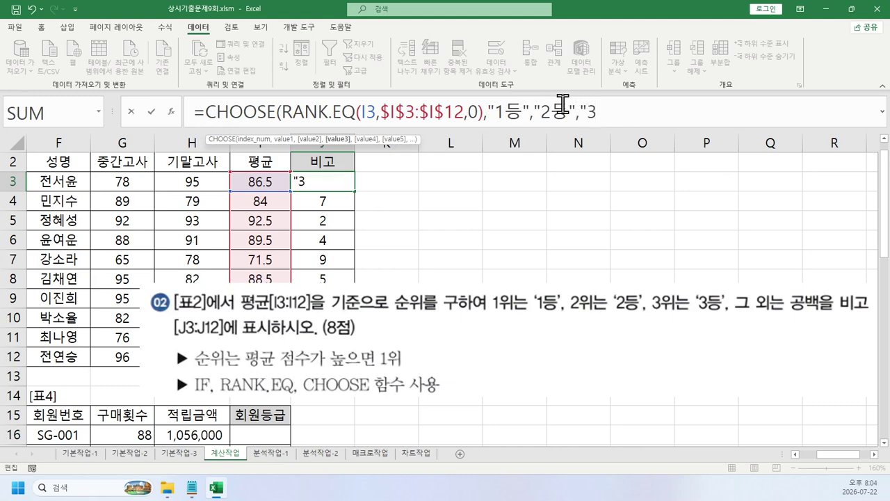
type("등\")")
key("Return")
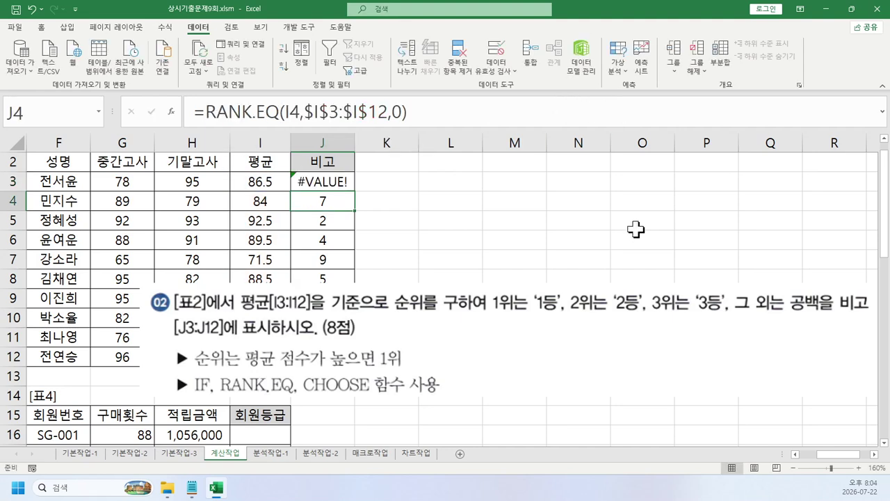
Move the task picture beside the 비고 column and fill the CHOOSE formula from J3 down to J12.
left_click_drag(308, 323, 544, 228)
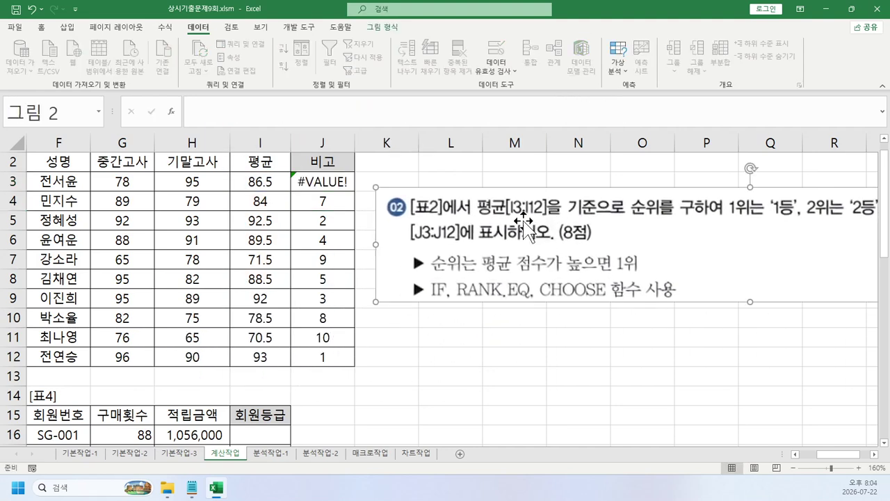
left_click(346, 186)
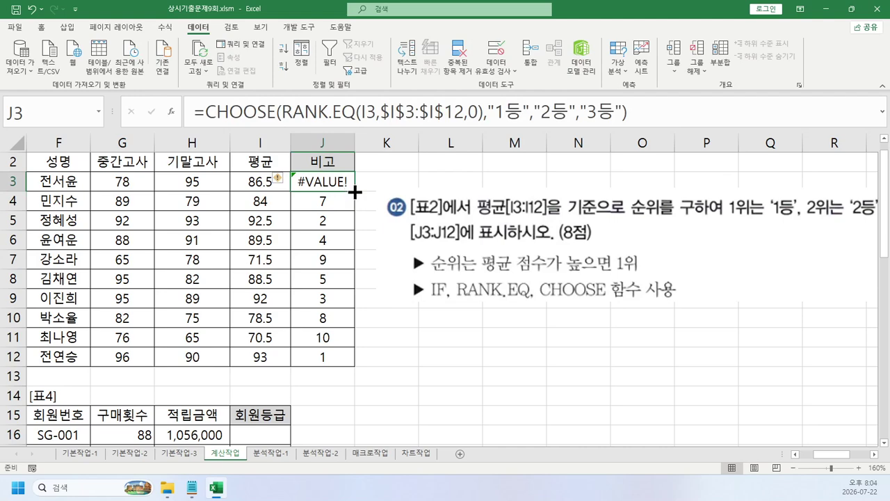
left_click_drag(354, 192, 351, 366)
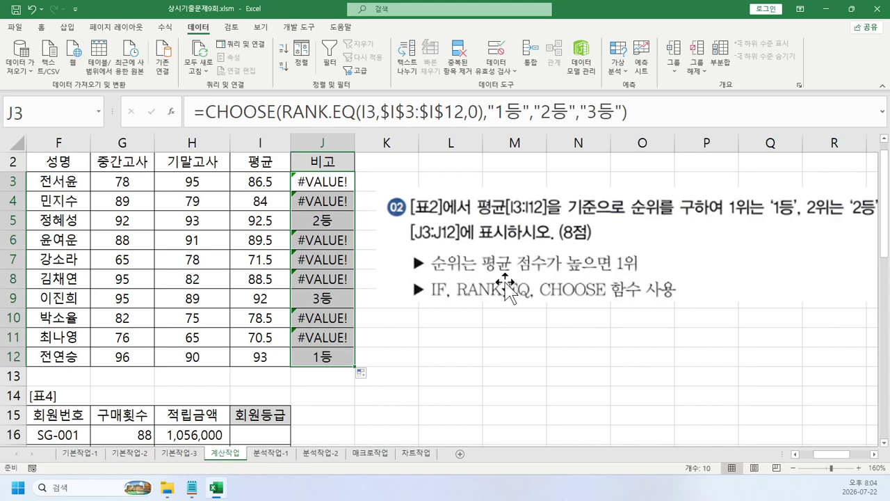
Reread the [표2] task picture, set it aside near column M, and examine the RANK.EQ part of the J3 formula.
left_click_drag(513, 282, 528, 270)
left_click(327, 182)
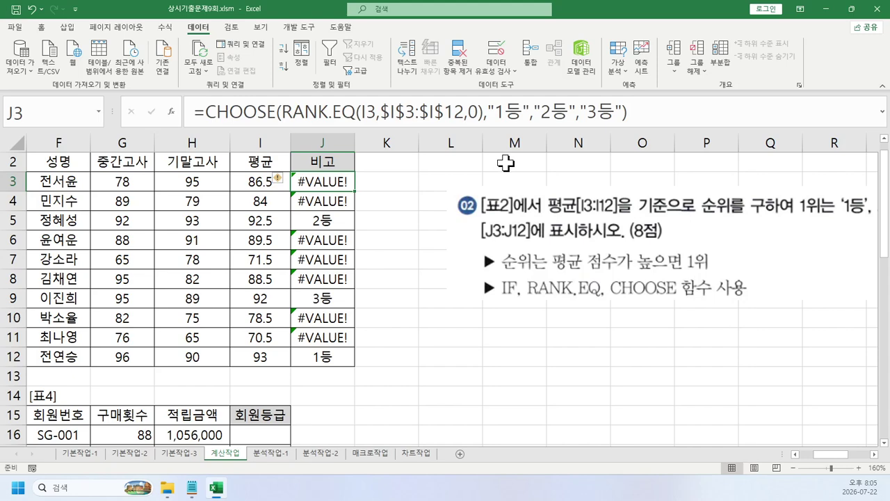
left_click_drag(637, 260, 433, 236)
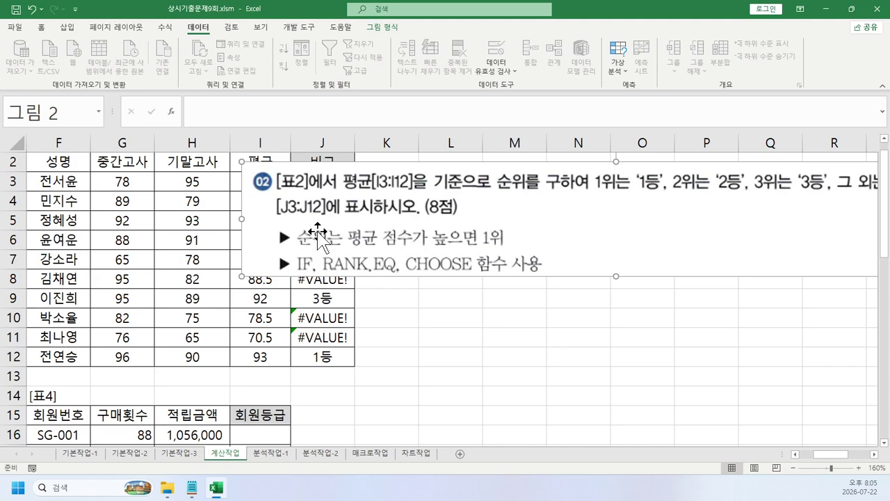
left_click_drag(315, 237, 485, 218)
left_click(307, 184)
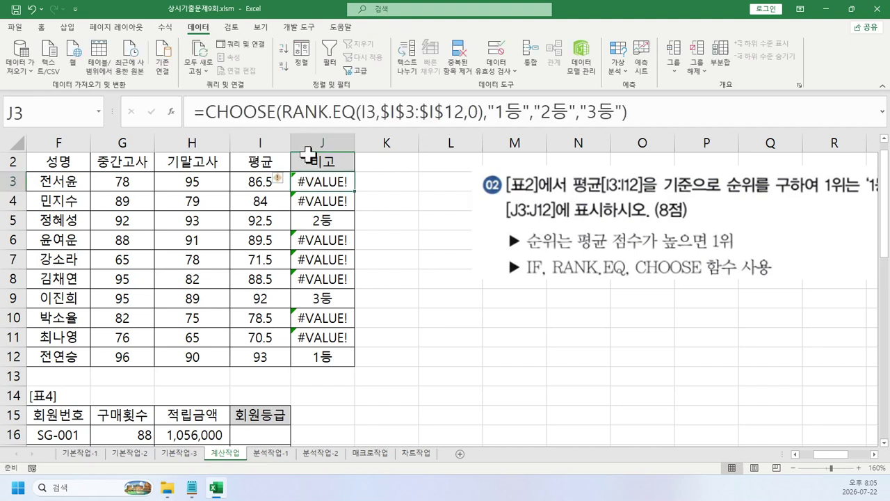
left_click_drag(285, 112, 484, 114)
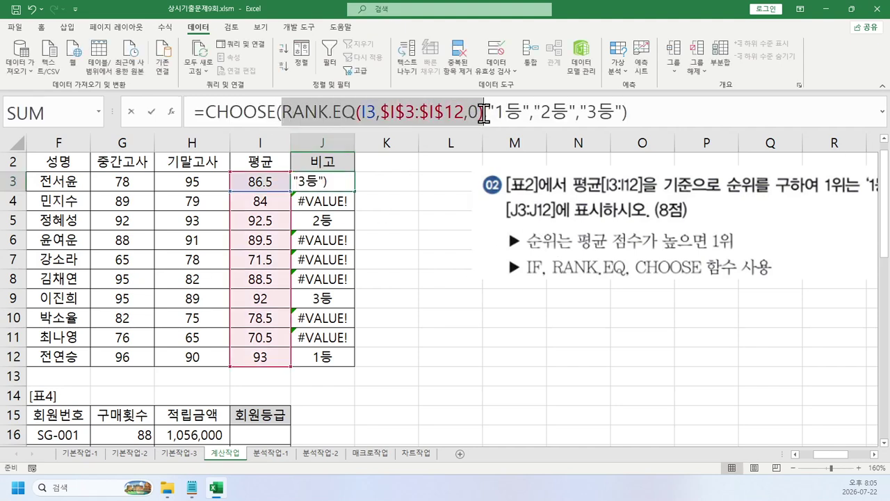
key("Escape")
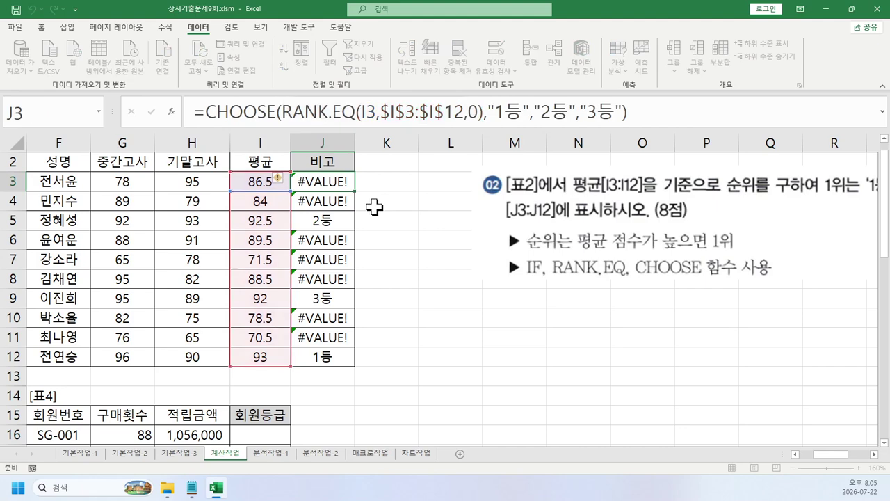
Copy the CHOOSE formula from J3 without its equals sign and paste it as text into K3.
left_click_drag(655, 109, 110, 102)
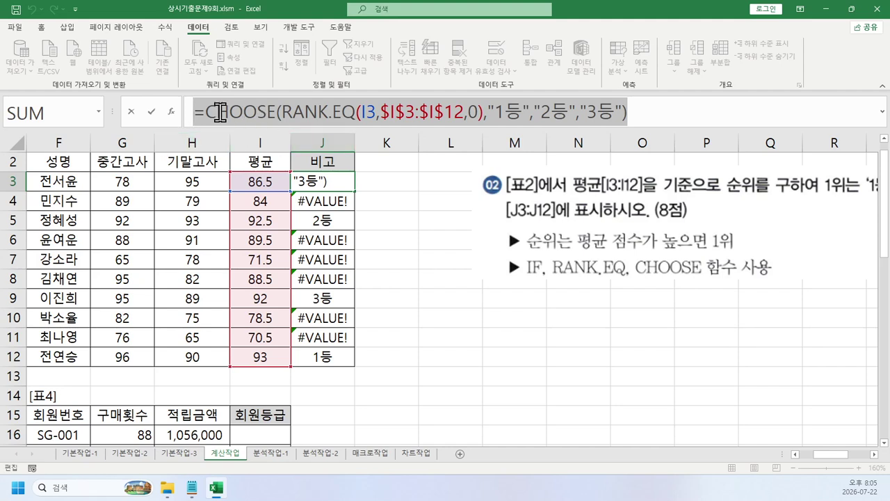
left_click_drag(203, 111, 684, 117)
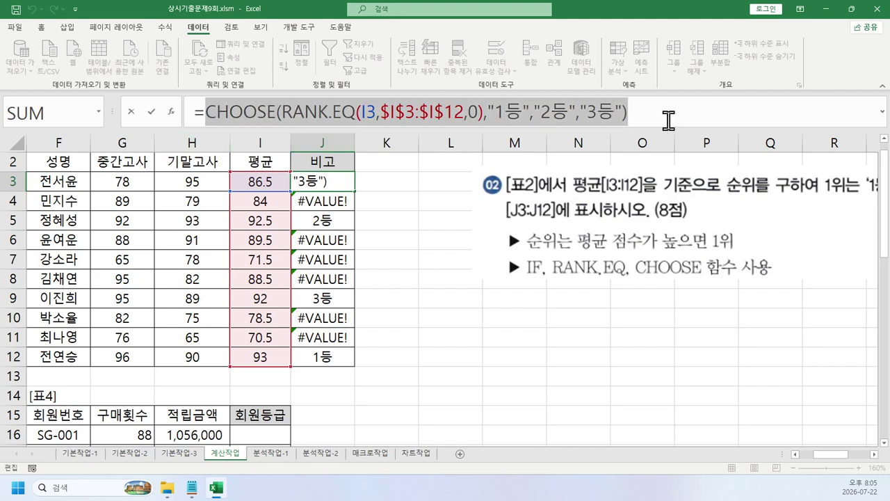
key("ctrl+c")
key("Escape")
left_click(378, 185)
key("ctrl+v")
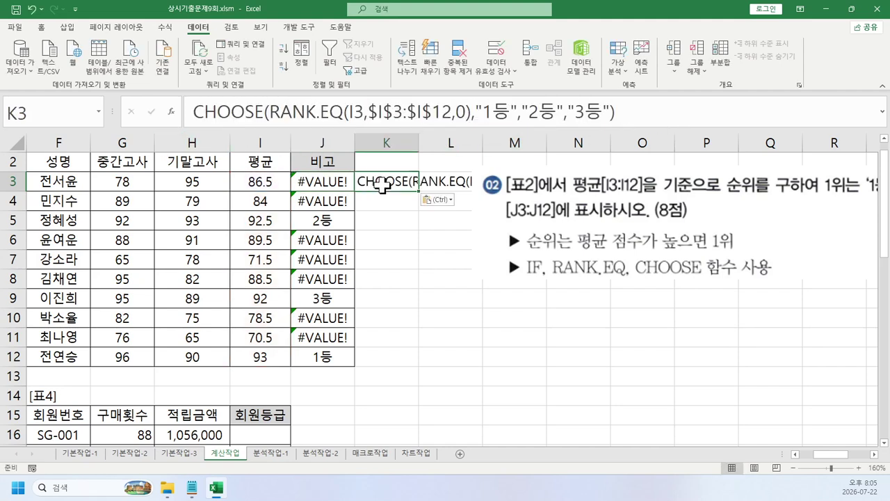
Clear the contents of J3:J13 in the 비고 column.
left_click(401, 275)
left_click_drag(324, 182, 326, 376)
key("Delete")
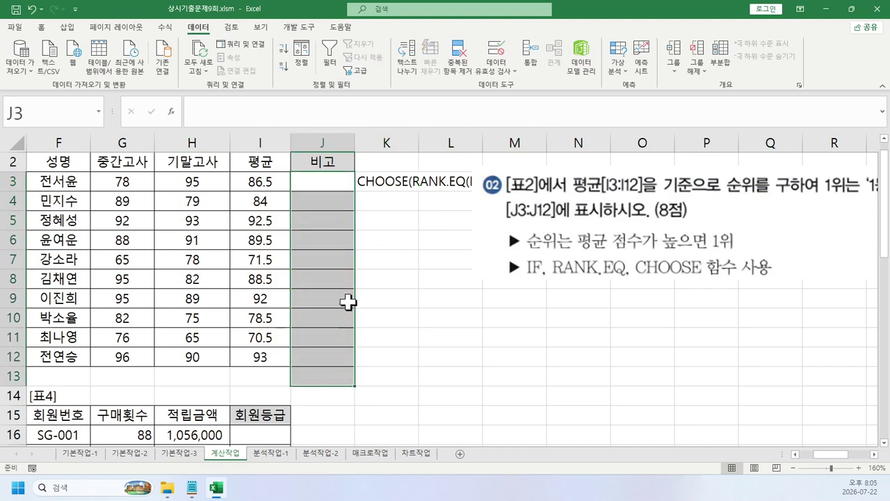
Enter =RANK.EQ(I3,$I$3:$I$12,0) in J3 of the 비고 column and fill it down to J12.
left_click(322, 179)
type("=ㄱ")
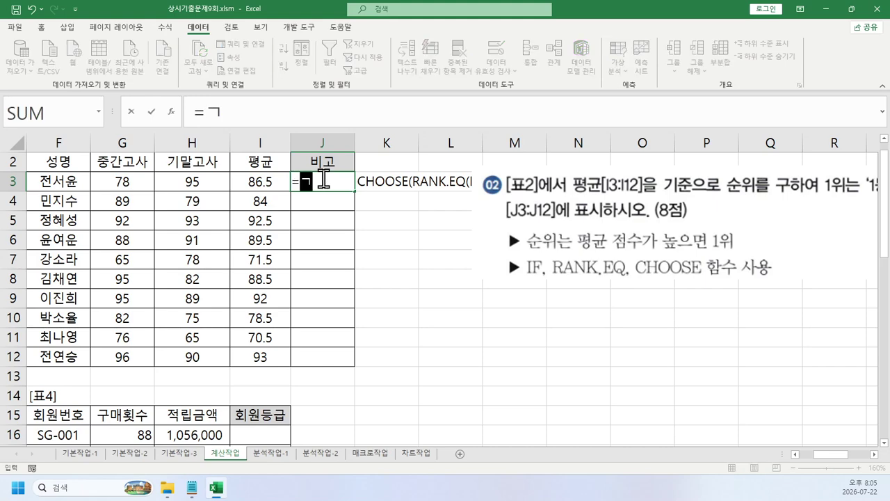
type("rank.eq")
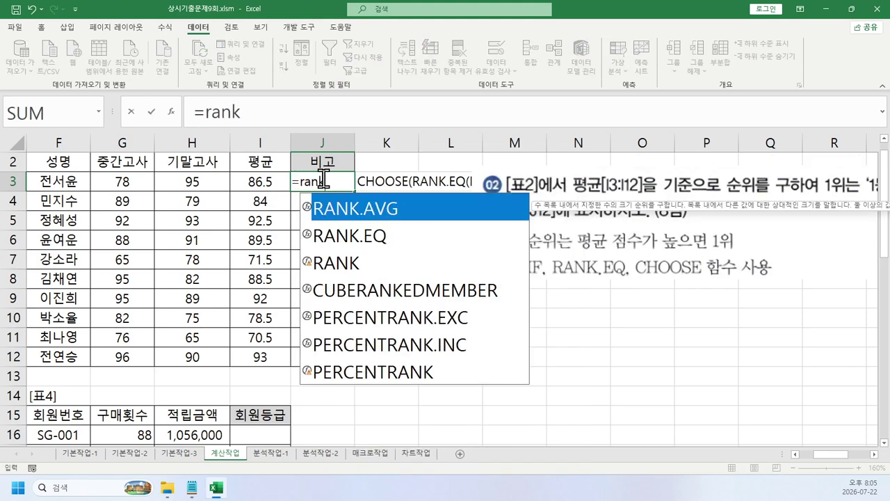
key("Tab")
key("Left")
type(",")
key("Left")
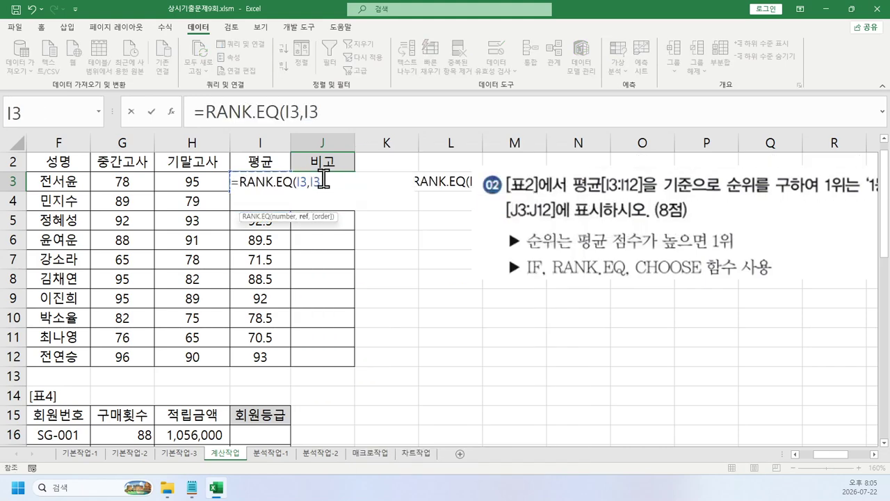
key("shift+Down")
key("shift+Down")
key("shift+Down")
key("shift+Down")
key("shift+Down")
key("shift+Down")
key("shift+Down")
key("shift+Down")
key("shift+Down")
key("F4")
type(",0")
key("Return")
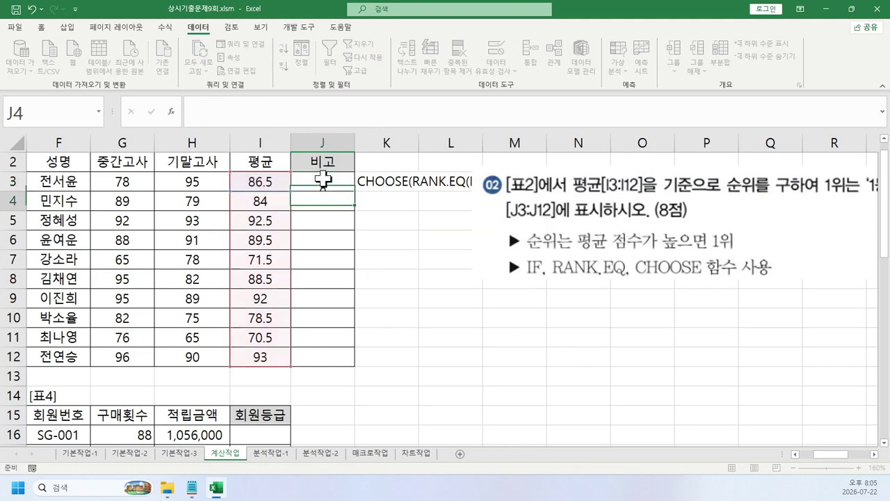
left_click(322, 181)
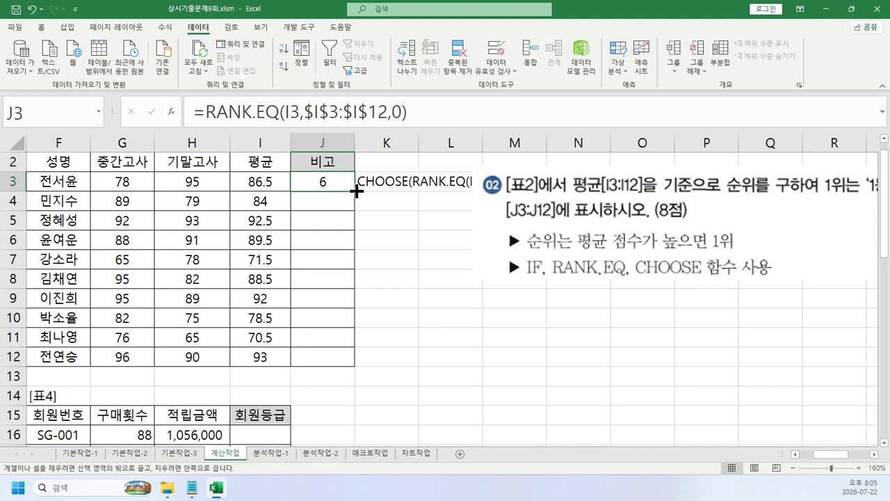
double_click(354, 189)
Extend the J3 rank formula with the comparison <=3 and fill it down to J12.
left_click(331, 185)
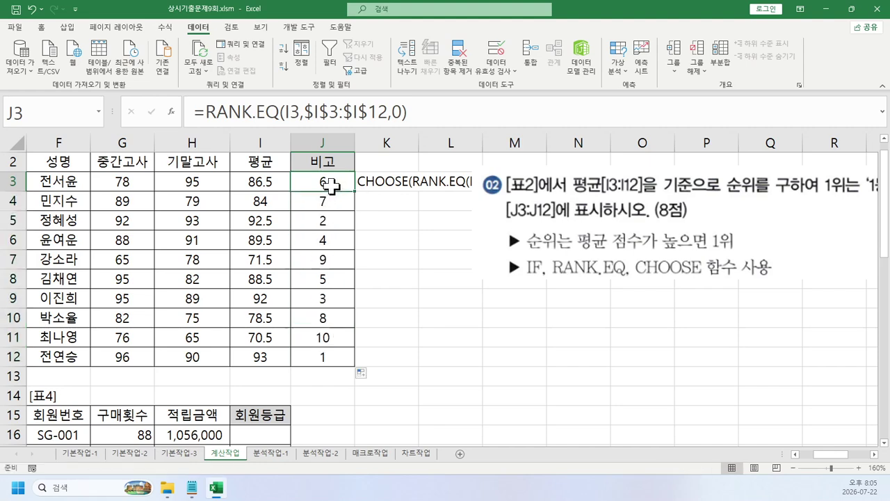
left_click(456, 111)
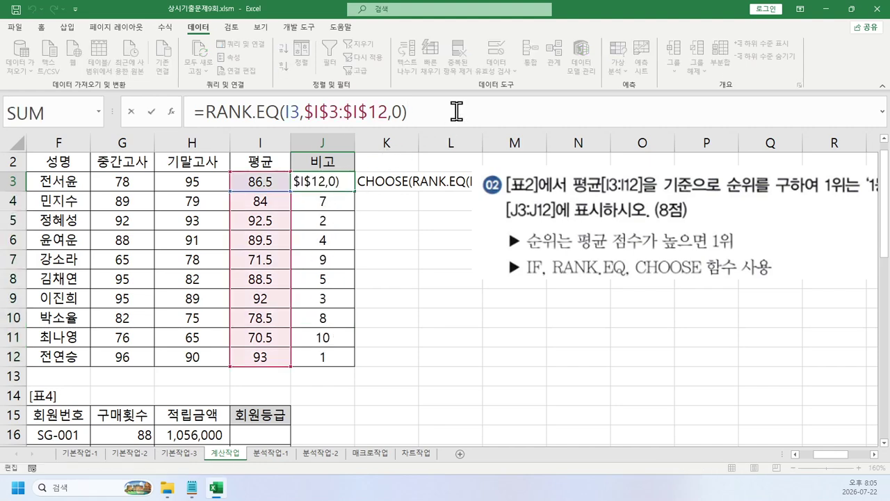
type("<=3")
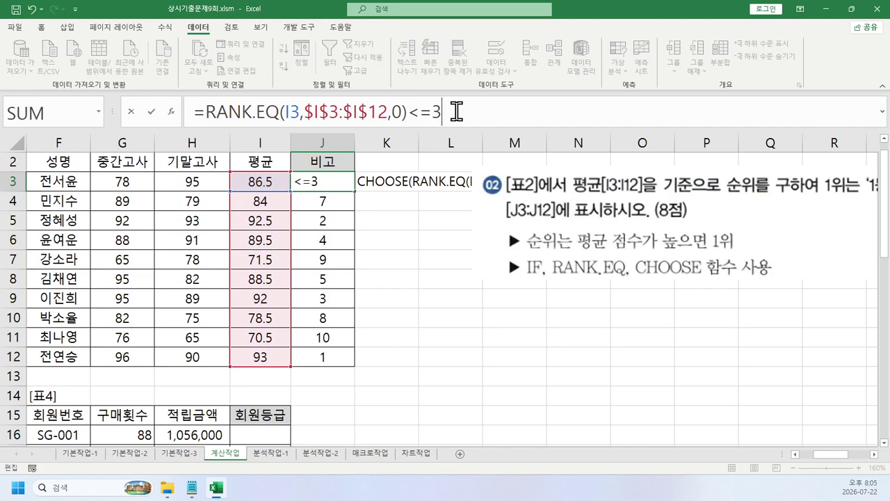
key("Return")
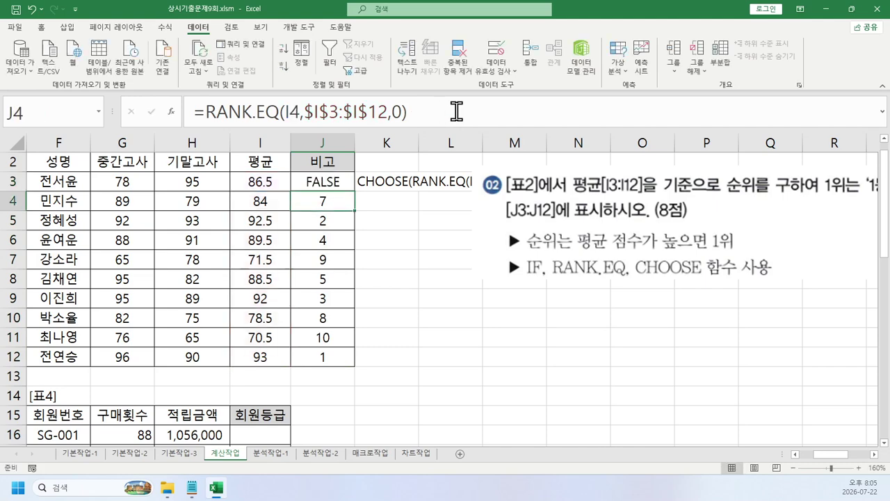
key("Up")
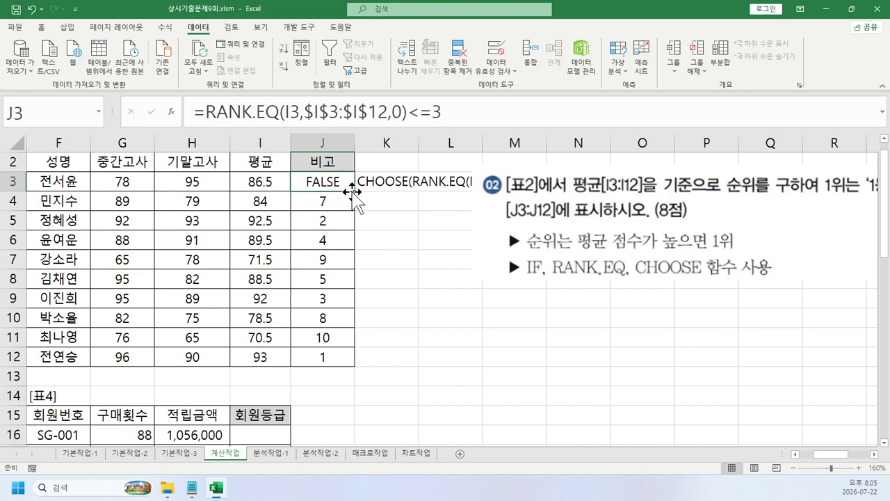
left_click_drag(355, 190, 355, 366)
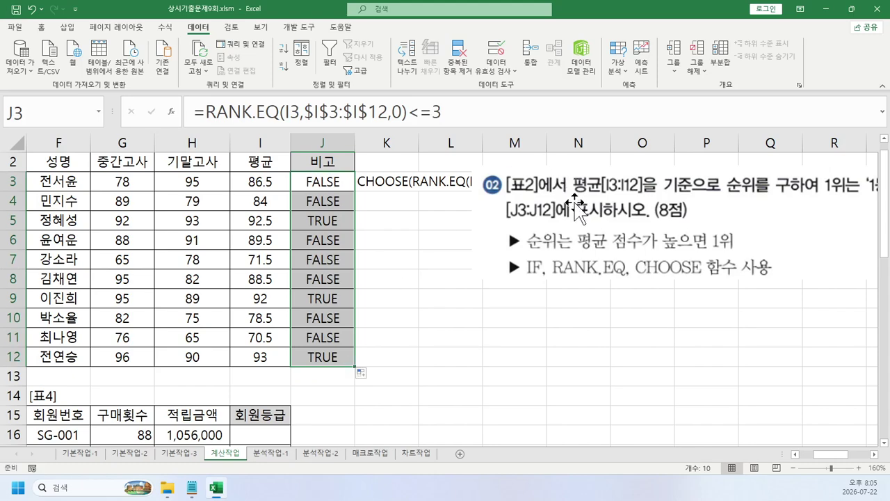
Move the task picture down clear of row 3 and copy the whole CHOOSE expression text from K3.
left_click_drag(568, 207, 574, 302)
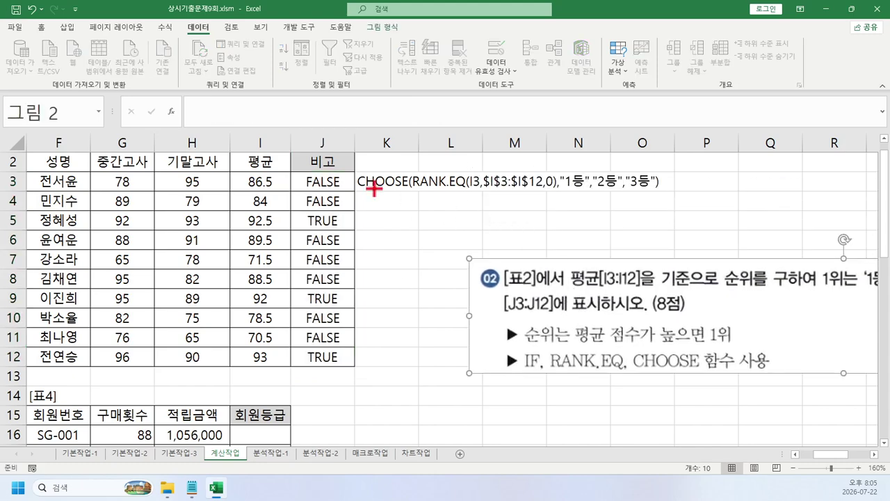
left_click_drag(370, 194, 673, 199)
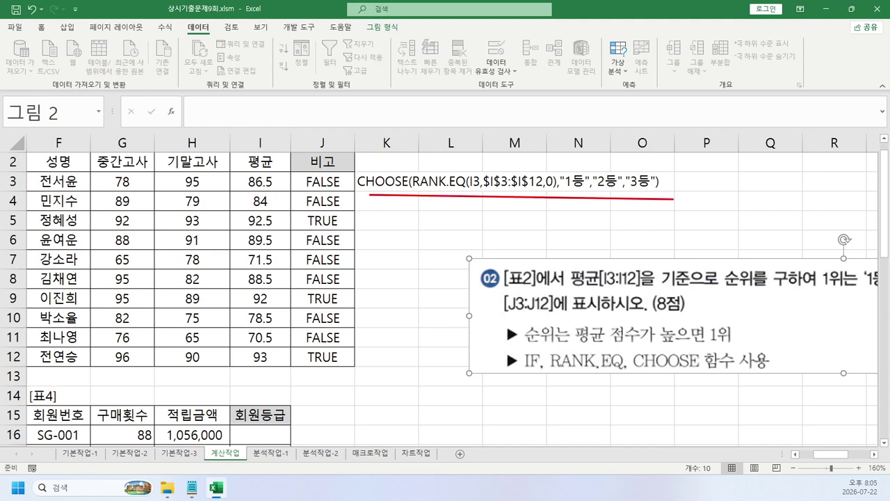
left_click(369, 179)
left_click_drag(194, 111, 686, 109)
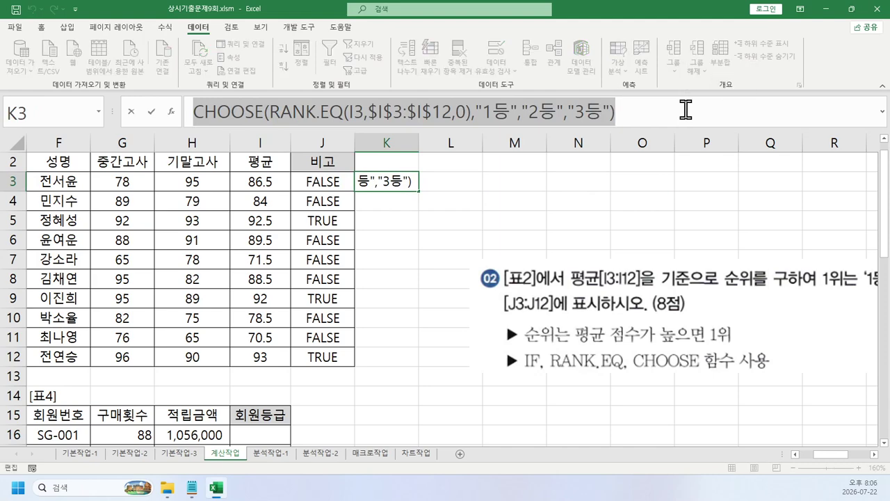
key("Escape")
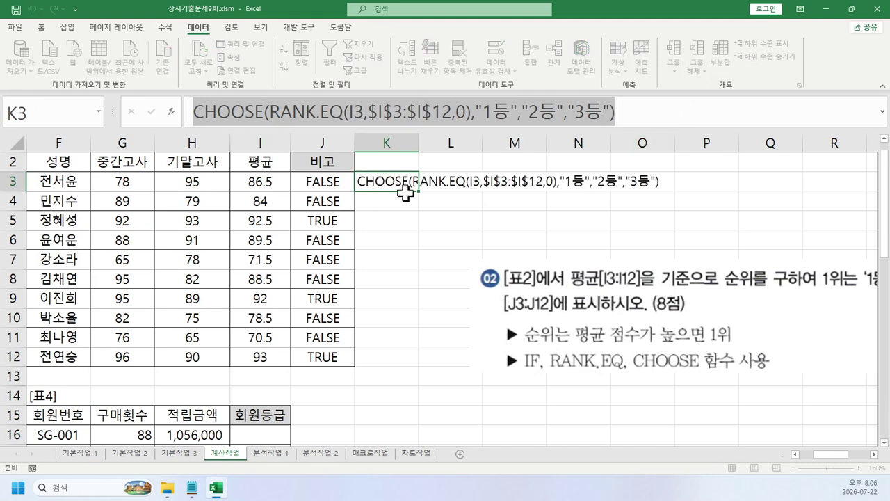
Wrap the J3 rank comparison in an IF function and paste the copied CHOOSE expression as its value if true.
left_click(320, 182)
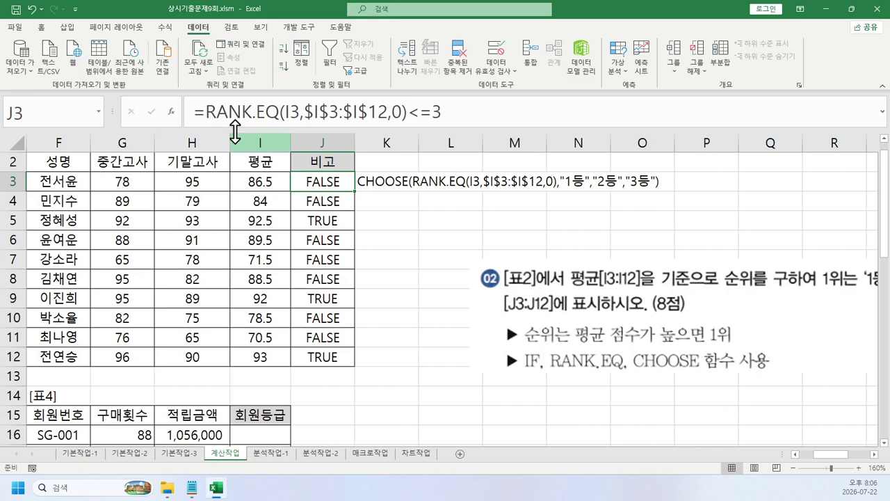
left_click(199, 112)
type("if")
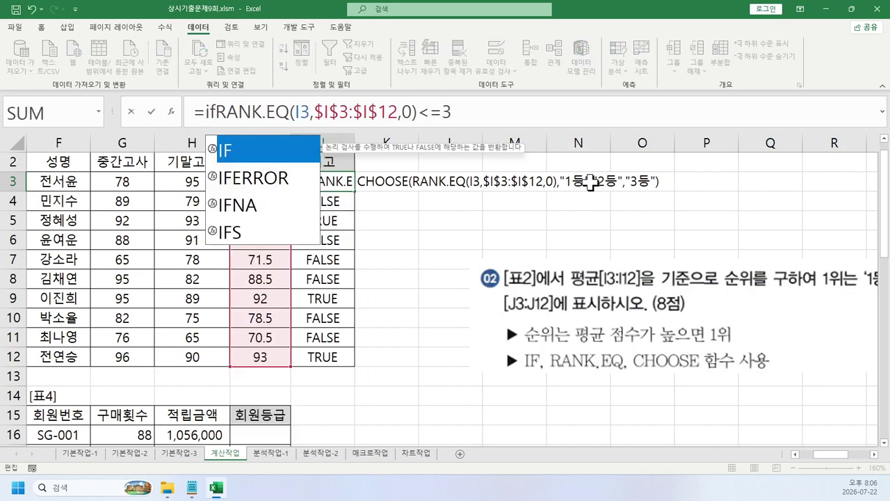
key("Tab")
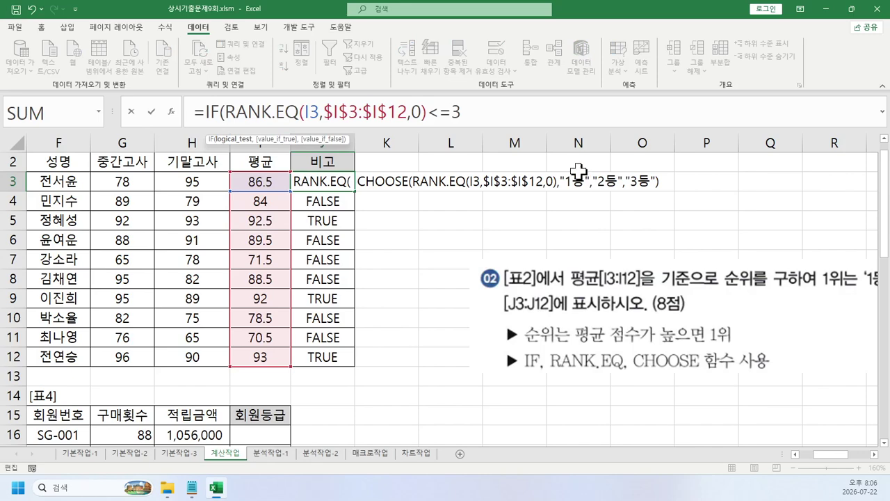
left_click(553, 112)
type(",")
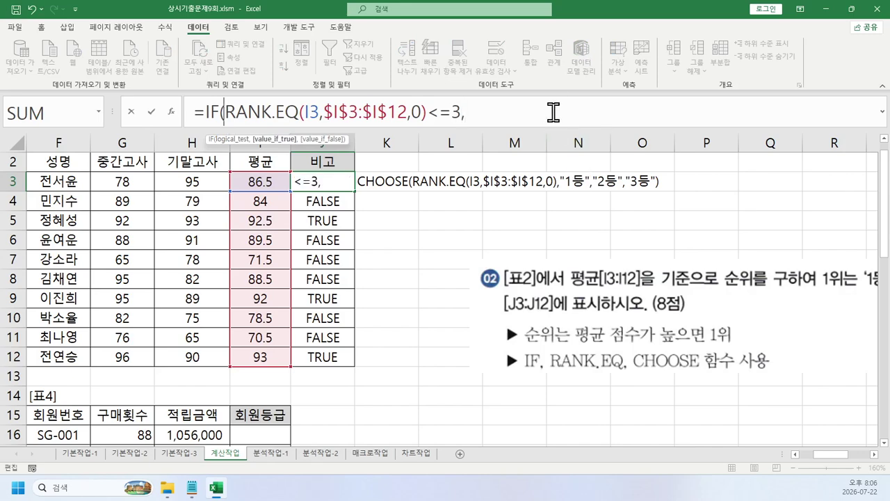
key("ctrl+v")
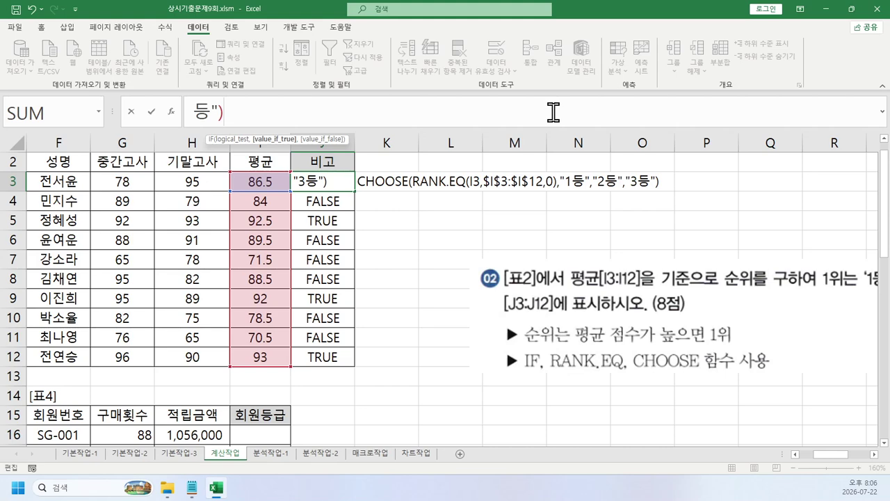
Complete the J3 IF formula with "" as the value if false and fill it down to J12.
key("ctrl+shift+u")
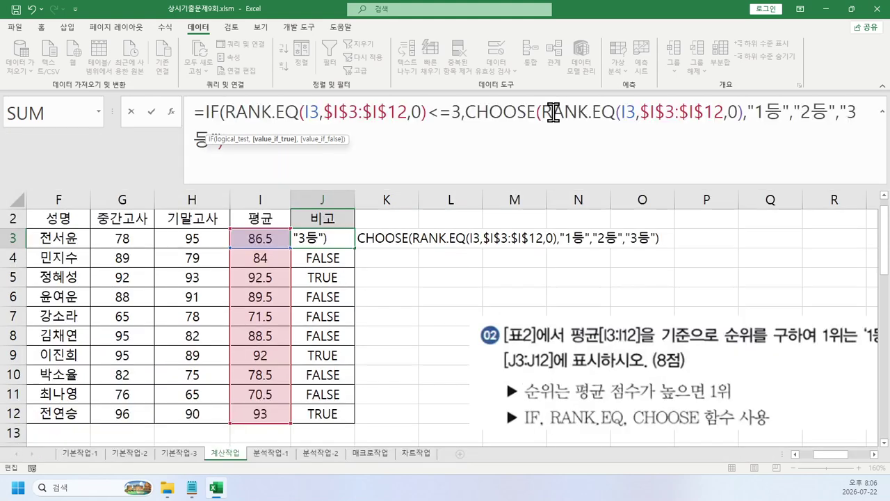
left_click(417, 151)
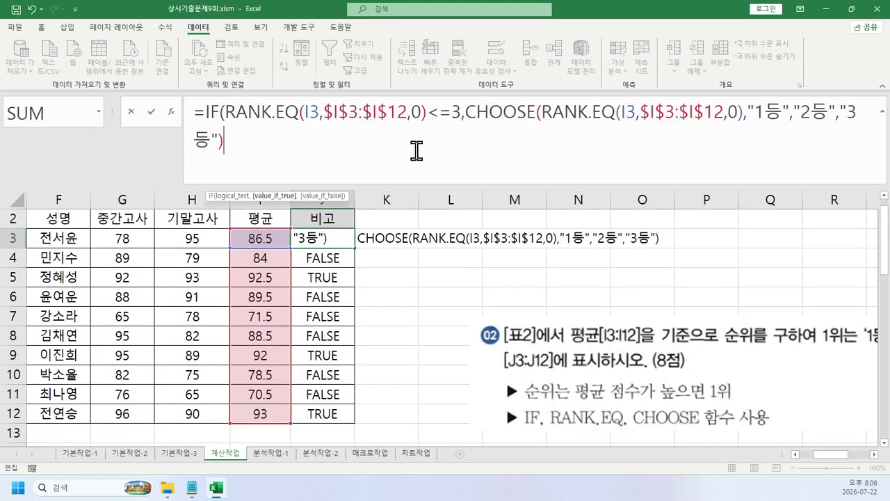
type(",")
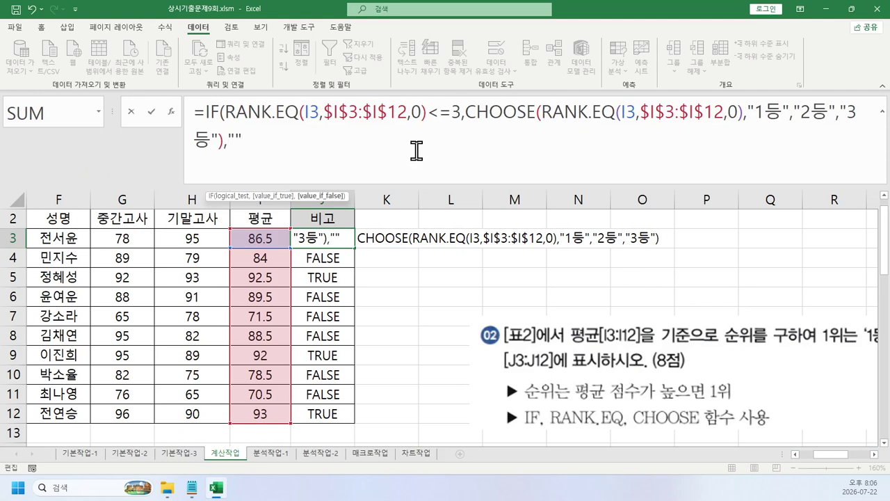
type("\"\")")
key("Return")
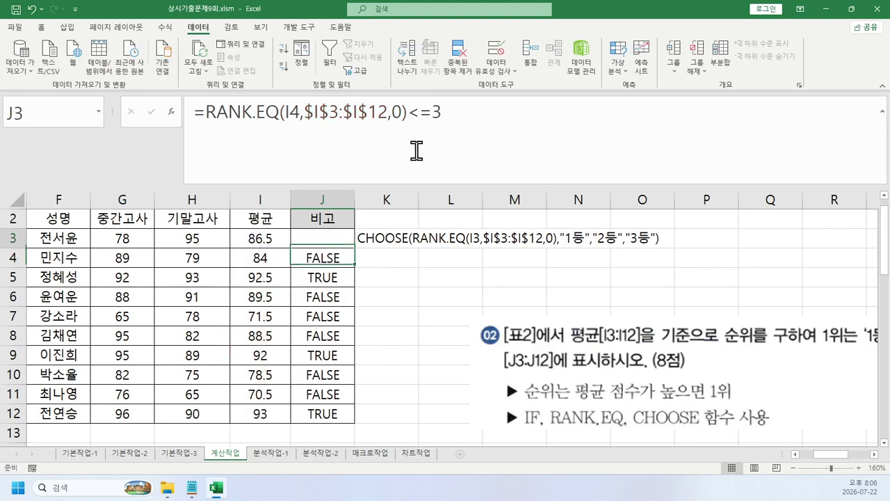
key("Up")
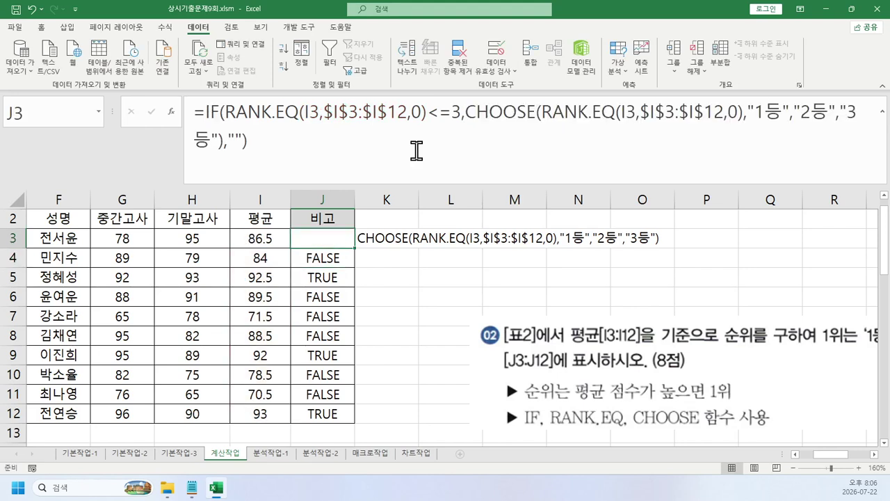
double_click(354, 247)
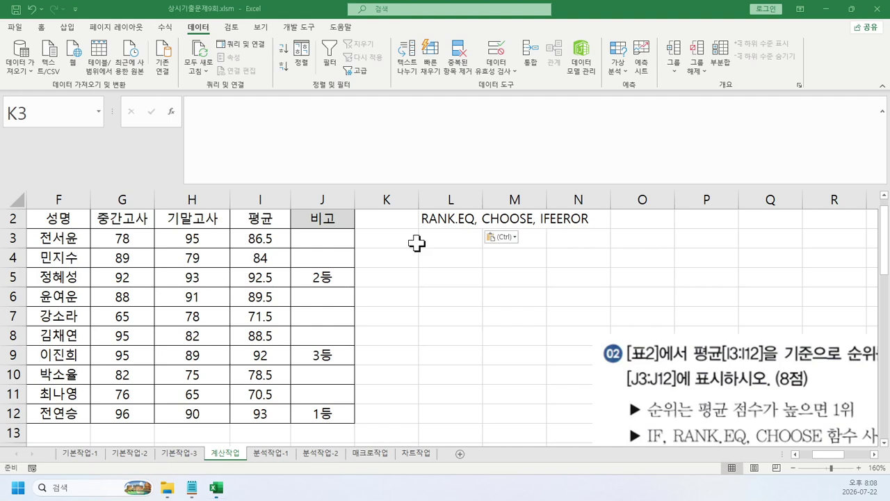
Enter =RANK.EQ(I3,$I$3:$I$12,0) in K3 and fill it down to K12.
left_click(416, 243)
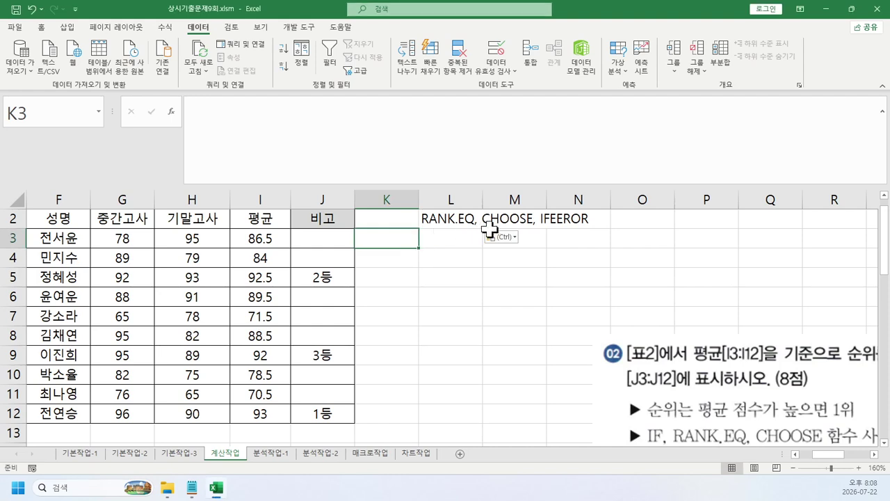
type("=")
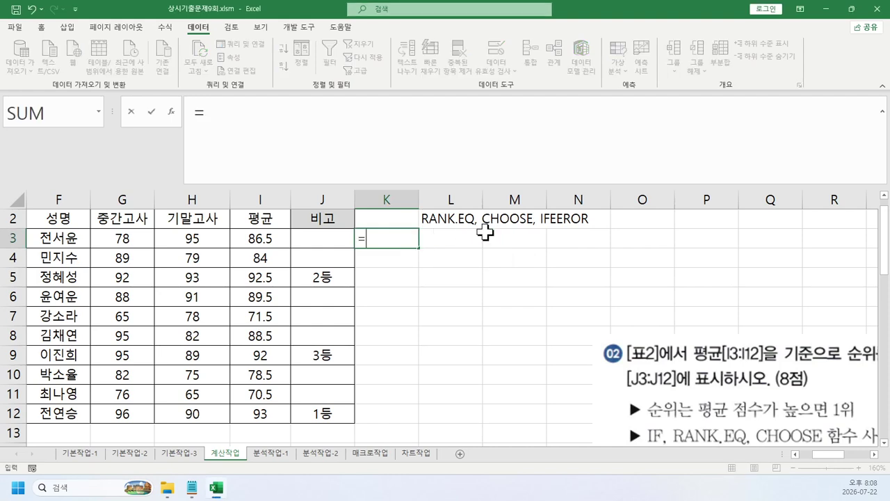
type("rank")
key("Down")
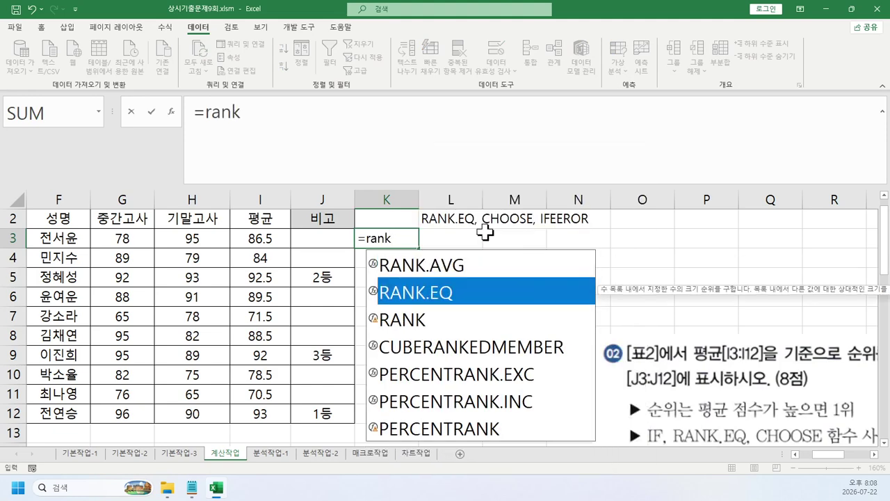
key("Tab")
key("Left")
key("Left")
type(",")
key("Left")
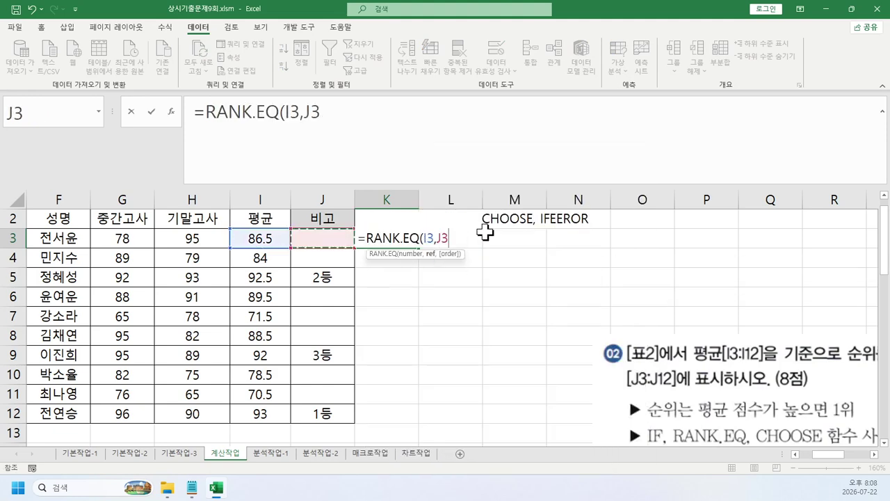
key("Left")
key("ctrl+shift+Down")
key("F4")
type(",0")
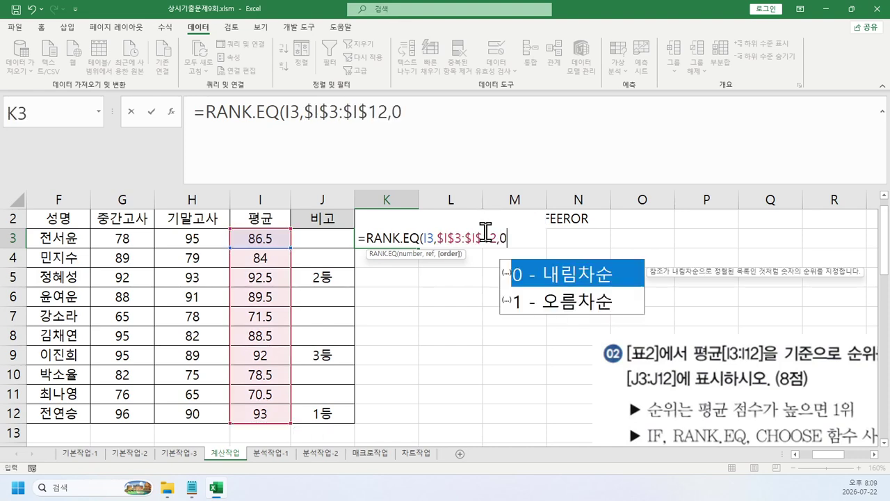
key("Return")
key("Up")
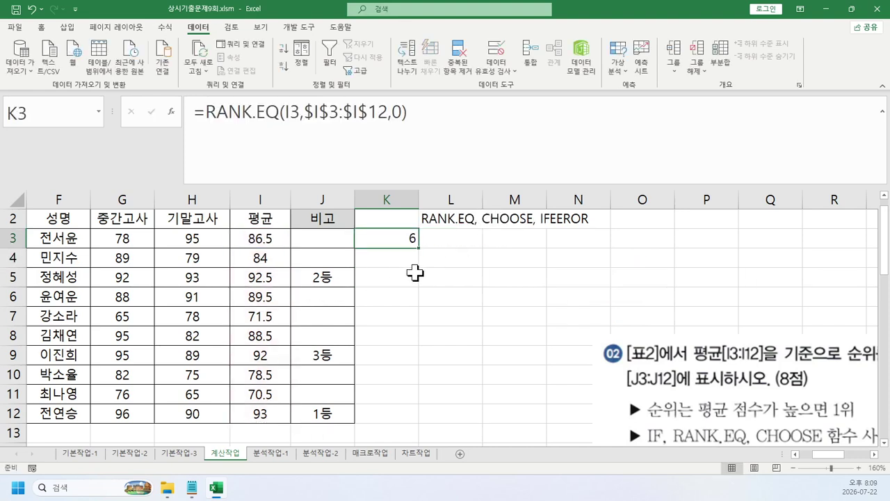
left_click_drag(419, 247, 404, 417)
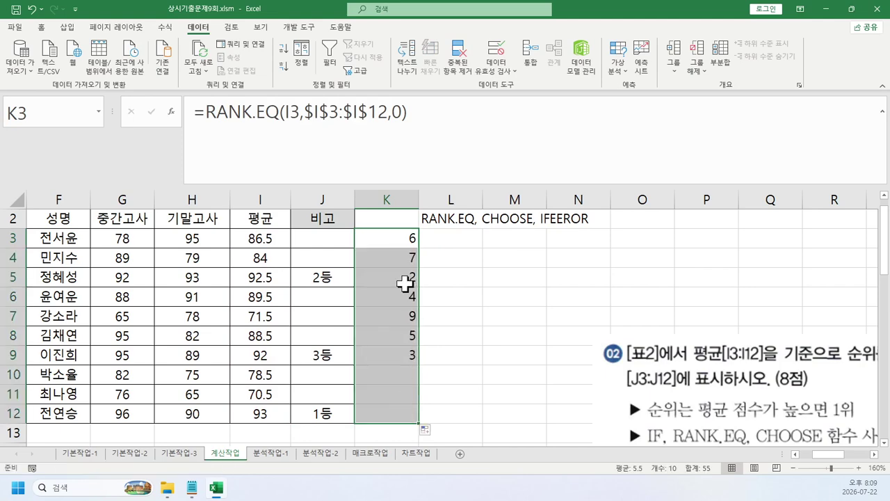
Wrap the RANK.EQ formula in K3 in a CHOOSE function, using the rank as its index number.
left_click(397, 242)
left_click(201, 112)
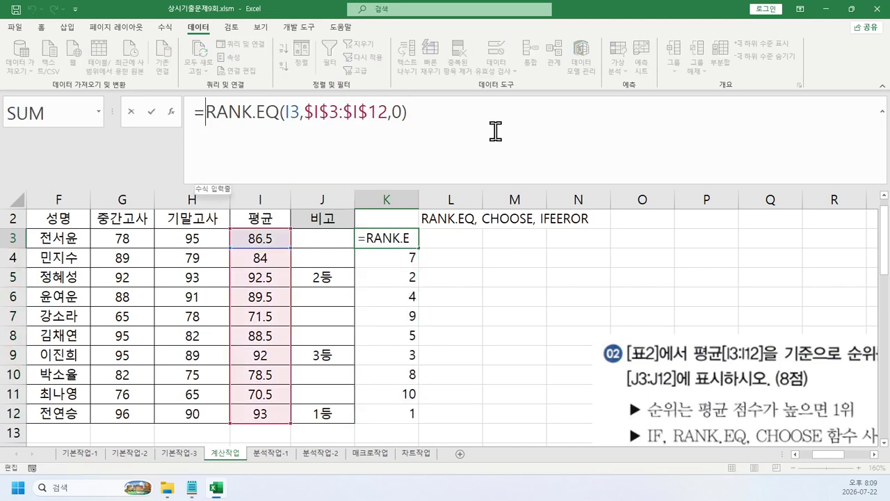
type("choose(")
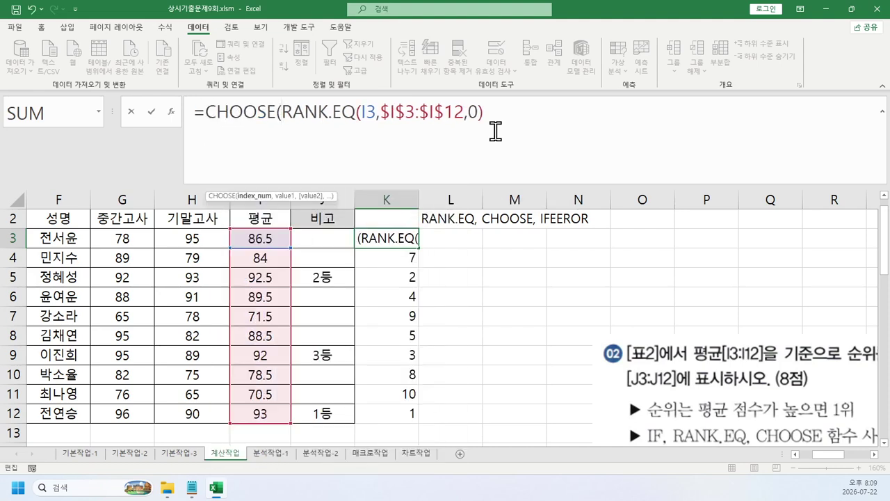
left_click(556, 115)
type(",")
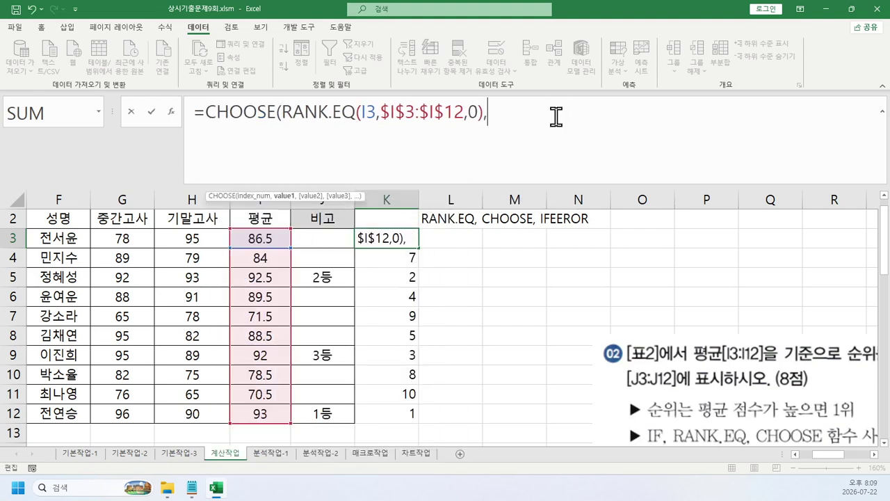
Complete the K3 CHOOSE formula with the values "1등", "2등" and "3등" and fill it down to K12.
type("\"1em")
key("BackSpace")
key("BackSpace")
type("등ㄱ\"")
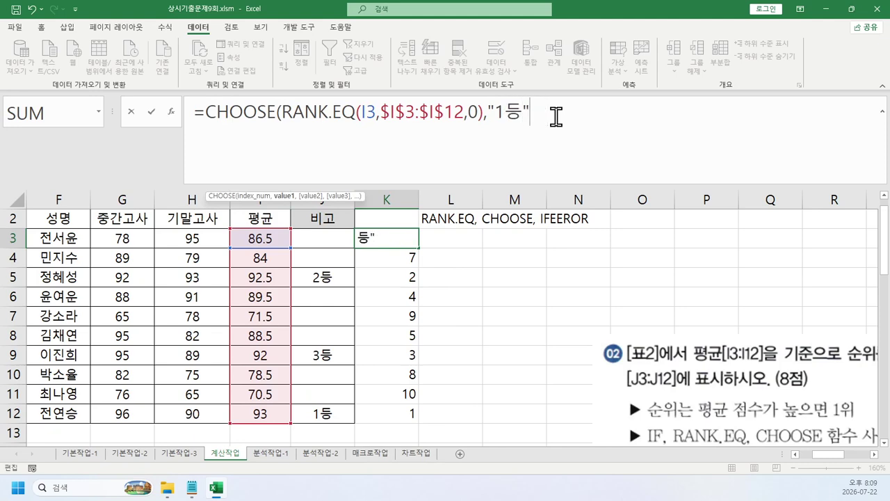
type(",\"2등\",\"")
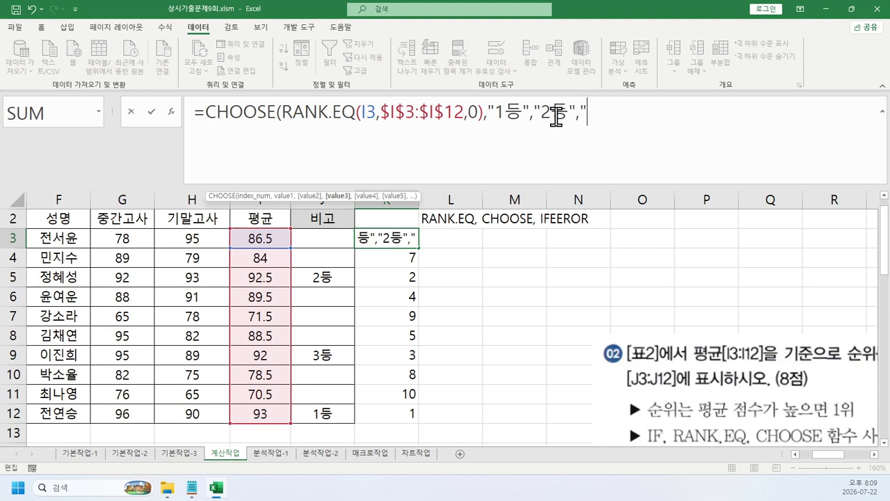
type("3등\")")
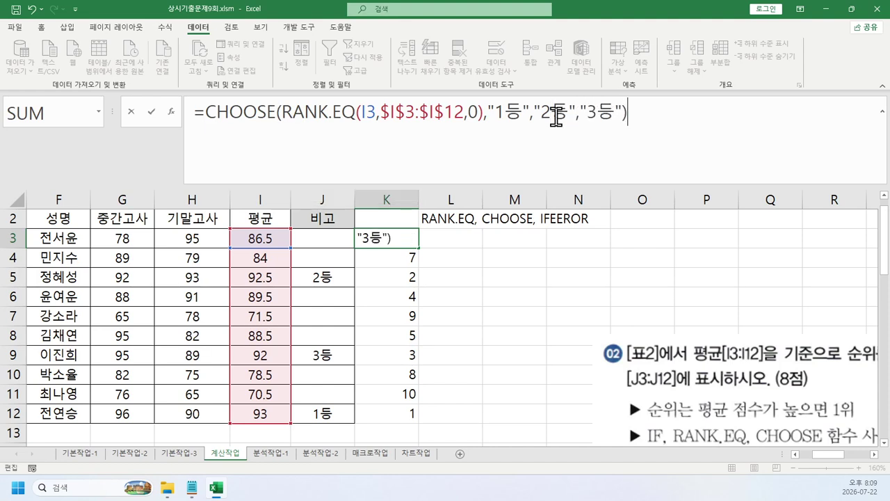
key("Return")
key("Up")
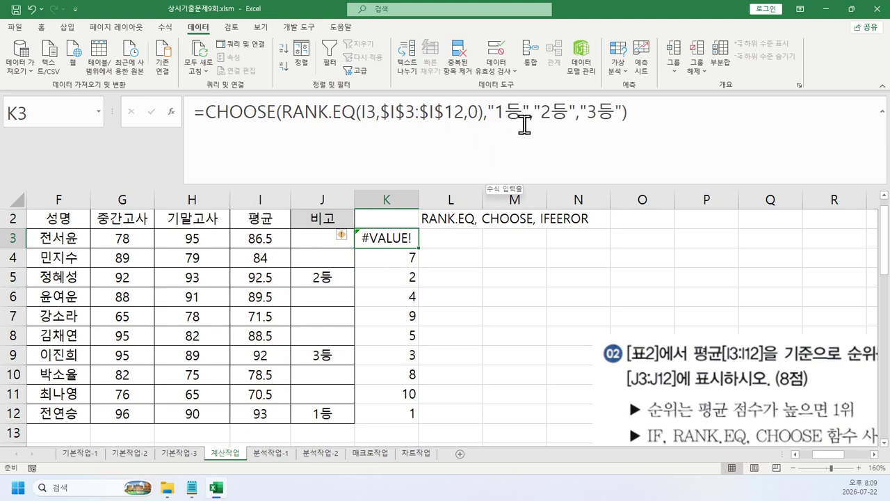
double_click(419, 248)
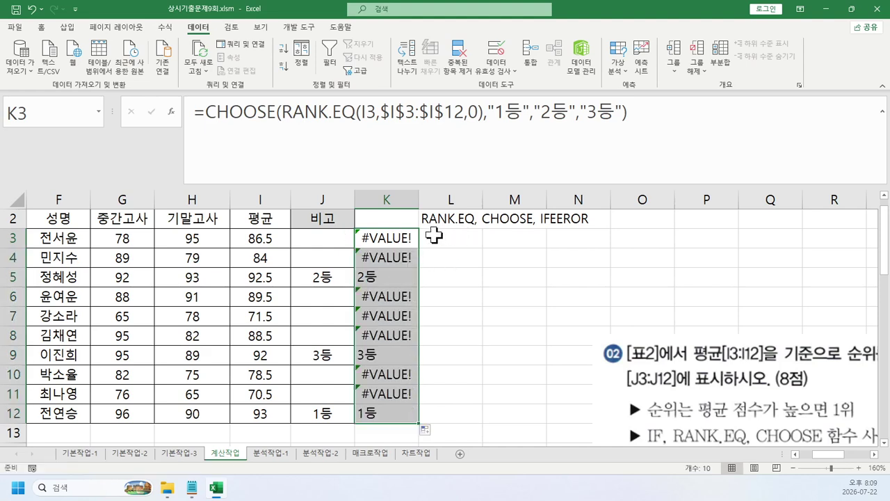
Collapse the enlarged formula bar and wrap the K3 CHOOSE formula in an IFERROR function.
left_click(374, 236)
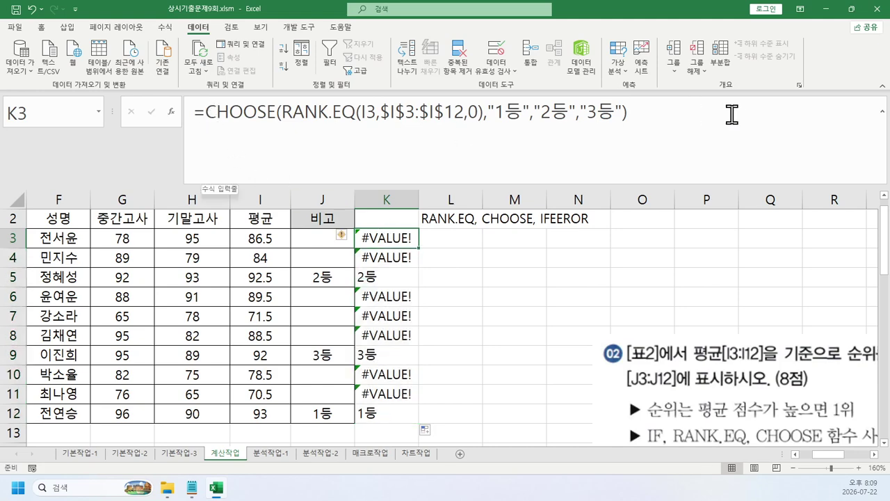
key("ctrl+shift+u")
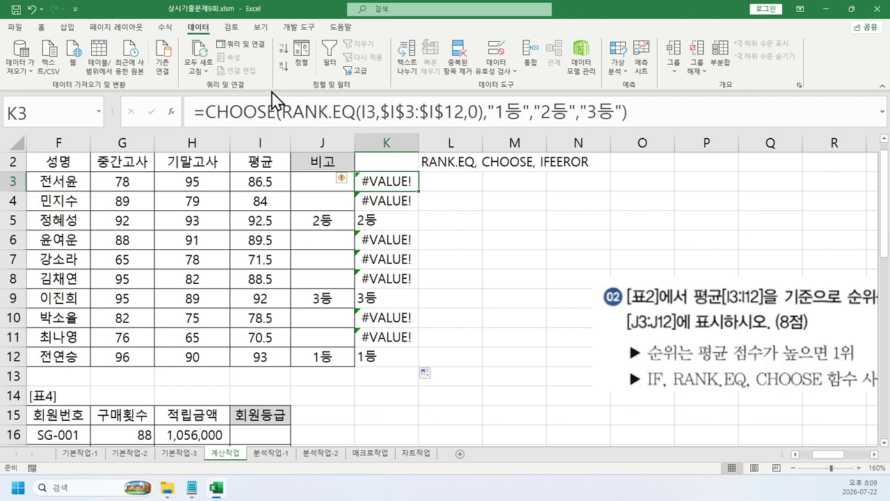
left_click(204, 112)
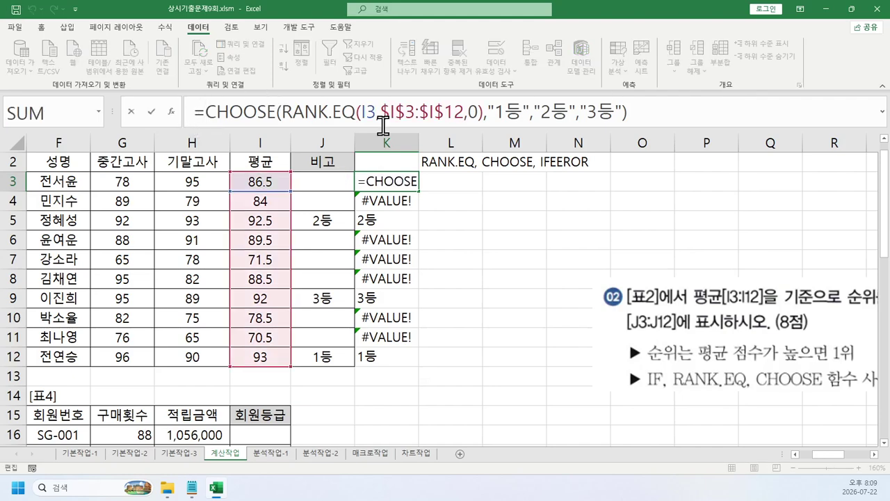
type("ㅑ")
key("BackSpace")
type("IFERROR(")
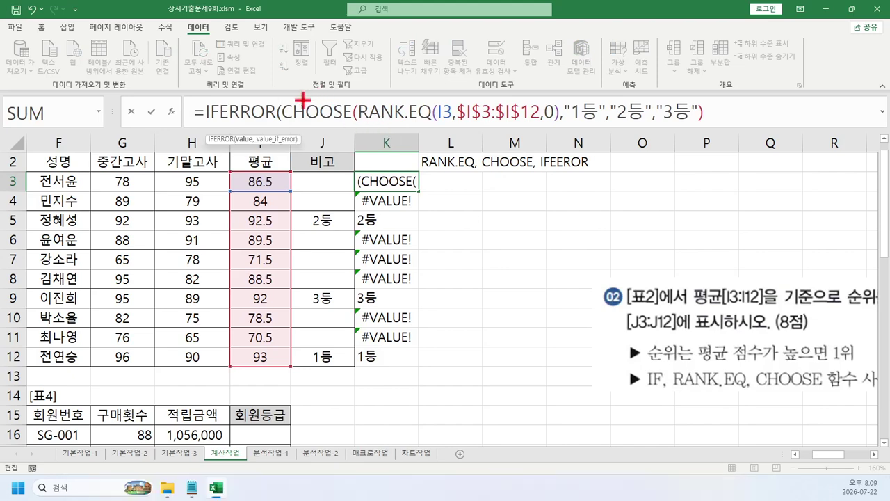
mouse_move(286, 102)
left_mouse_down()
mouse_move(718, 126)
mouse_move(700, 124)
left_mouse_up()
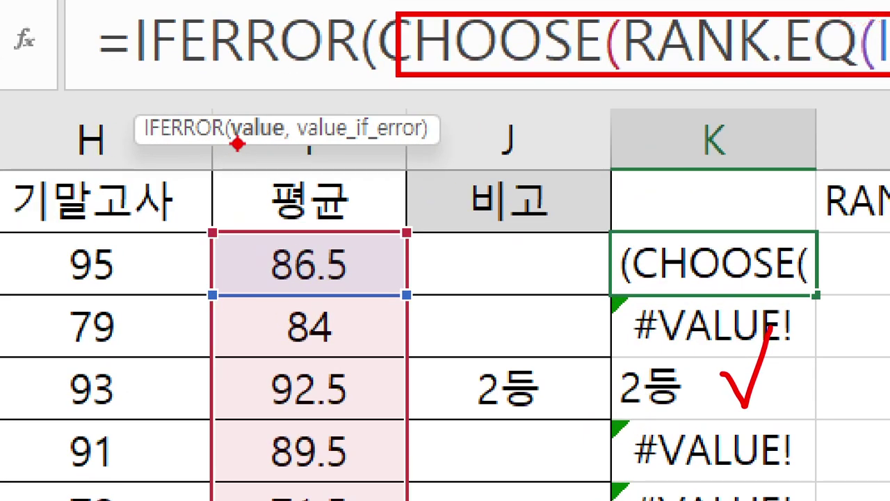
left_click_drag(304, 144, 435, 145)
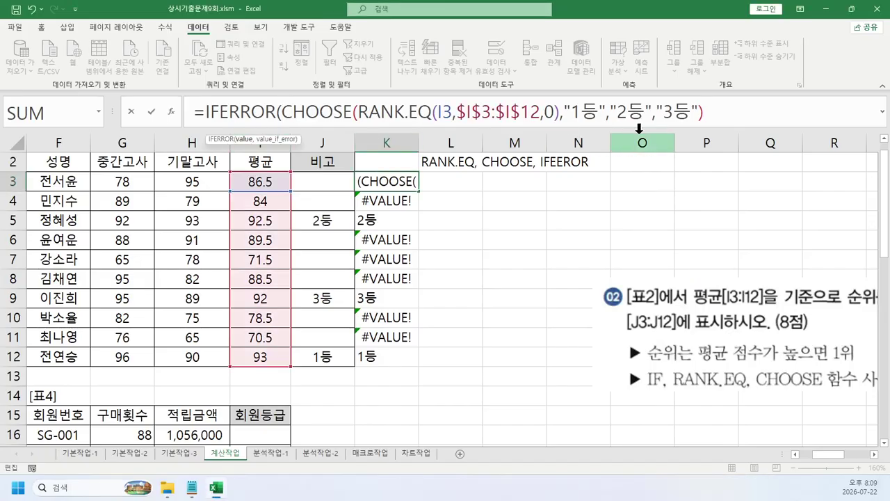
Complete the K3 IFERROR formula with "" as the value if error and fill it down to K12.
left_click(751, 108)
type(",")
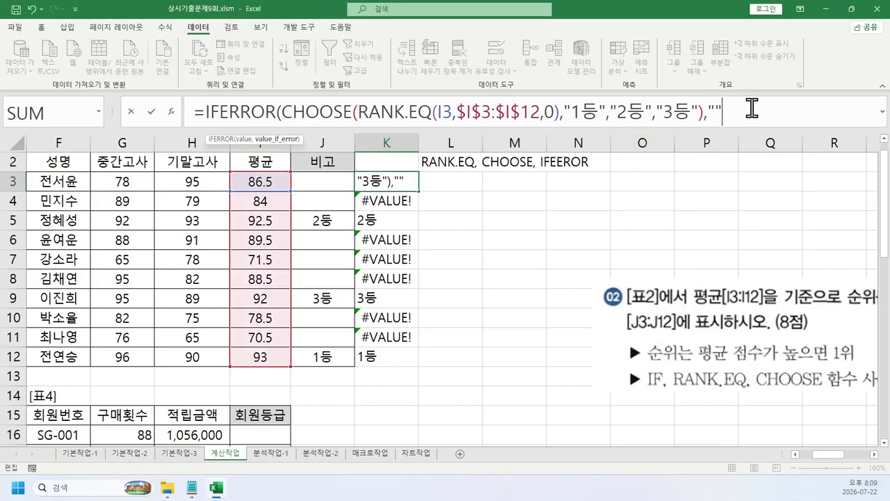
type("\"\")")
key("Return")
key("Up")
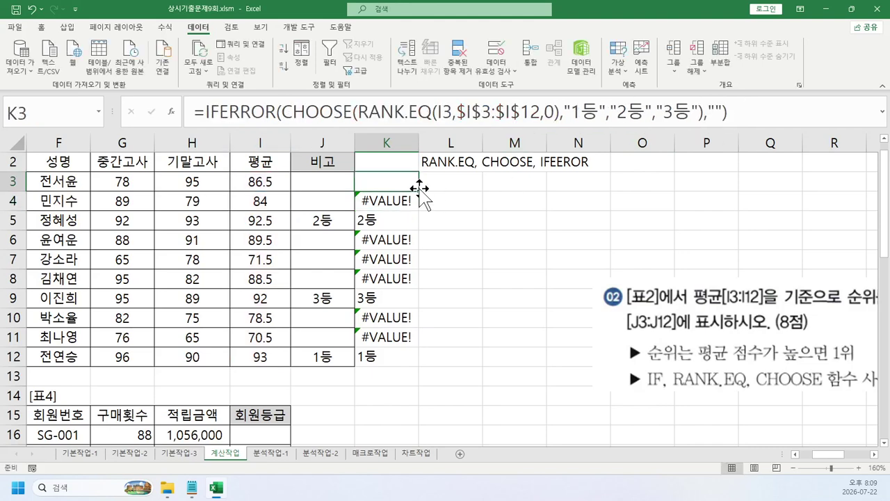
left_click_drag(420, 193, 399, 361)
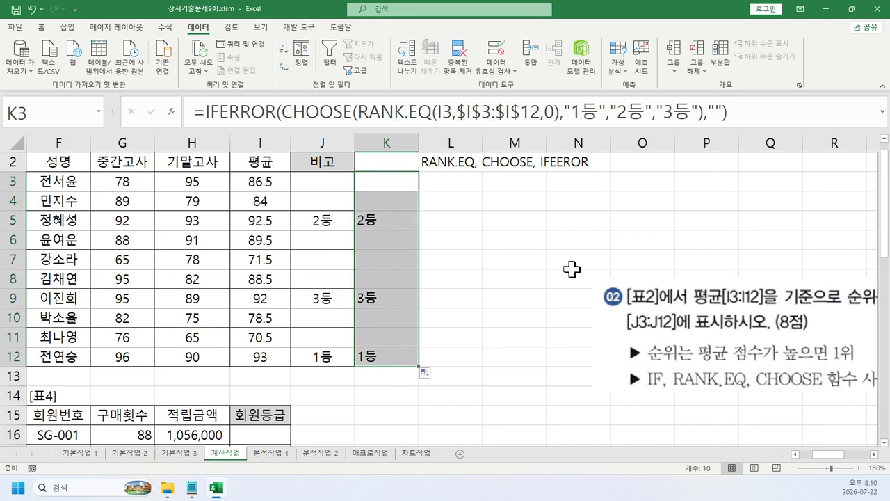
Copy the whole K3 formula into Notepad below the RANK.EQ, CHOOSE, IFEEROR line and strip the arguments from its RANK.EQ.
left_click(394, 178)
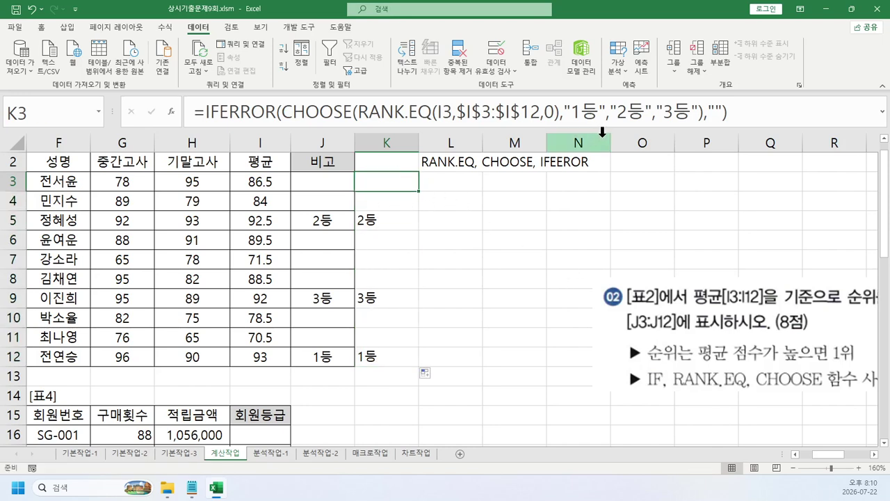
key("F2")
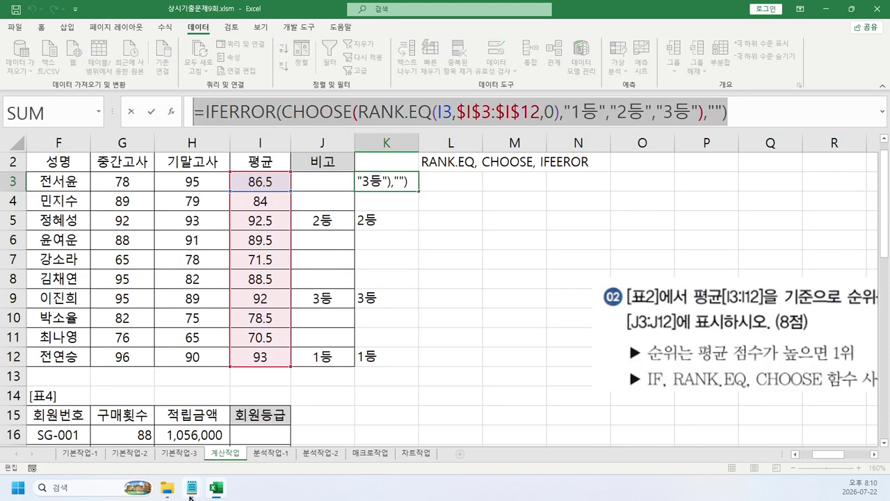
mouse_move(188, 488)
left_click(217, 426)
left_click(445, 264)
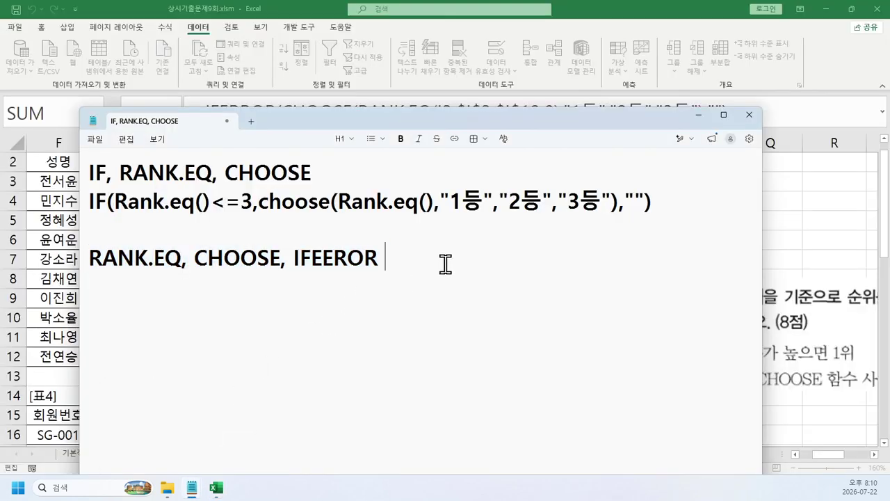
key("Return")
type("=IFERROR(CHOOSE(RANK.EQ(I3,$I$3:$I$12,0),\"1등\",\"2등\",\"3등\"),\"\")")
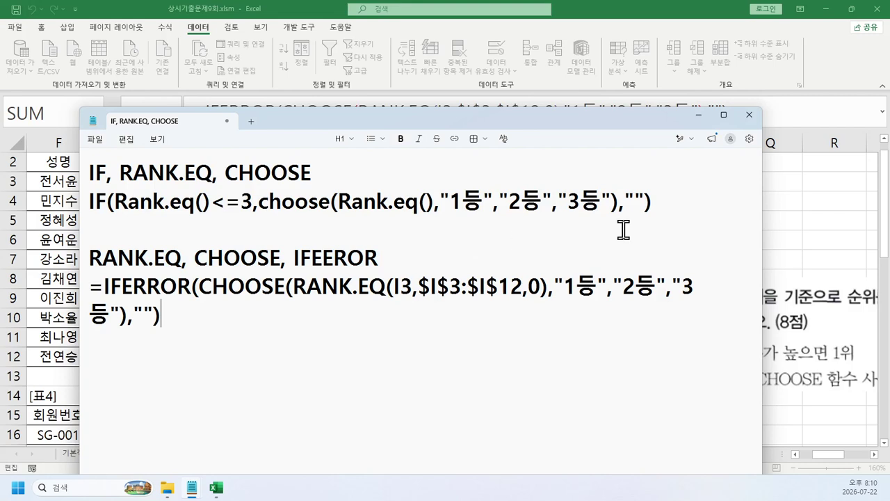
left_click_drag(540, 287, 391, 287)
key("BackSpace")
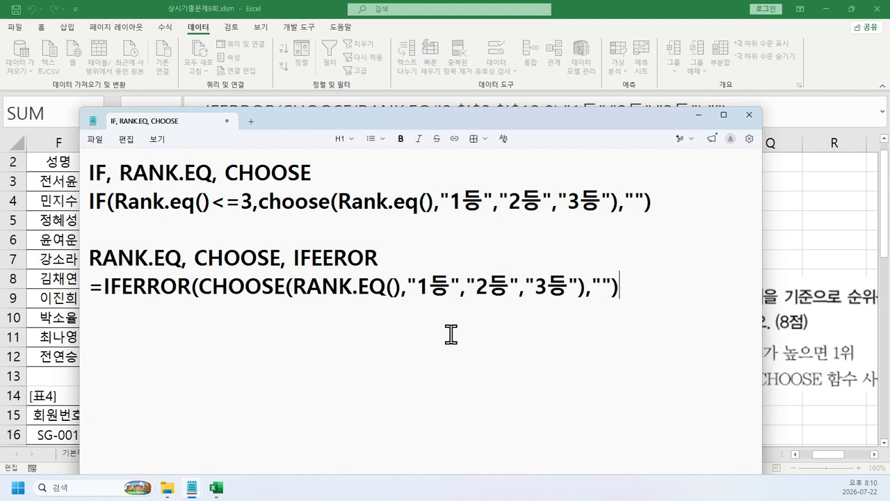
Switch back to Excel and move the "IF, RANK.EQ" text from L2 to N2.
key("alt+Tab")
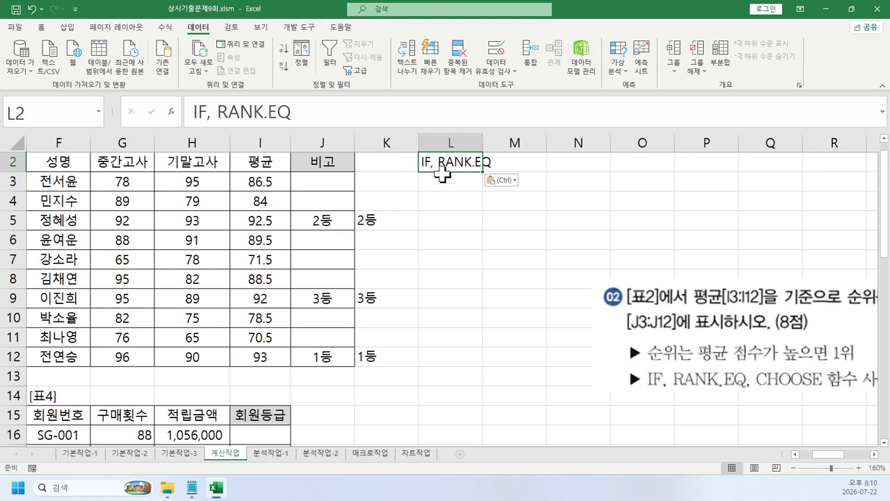
left_click_drag(442, 172, 572, 168)
Start a RANK.EQ formula in L3 with I3 as the number to rank.
left_click(431, 187)
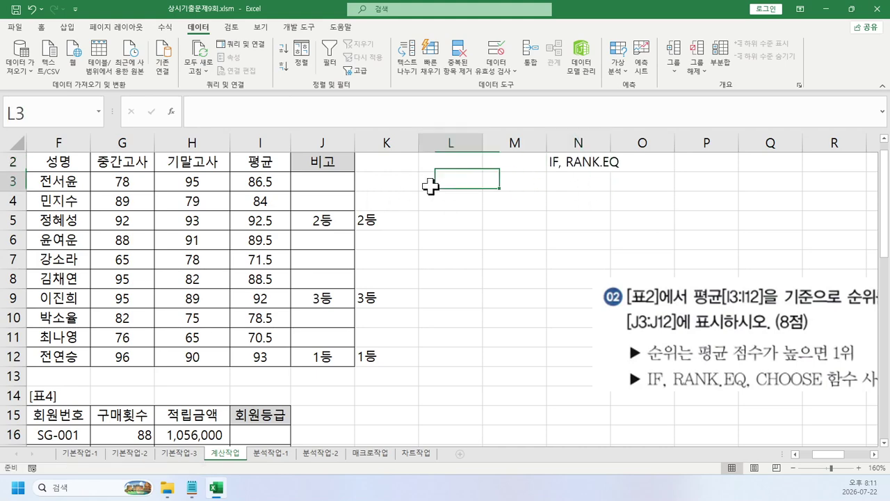
type("=rank")
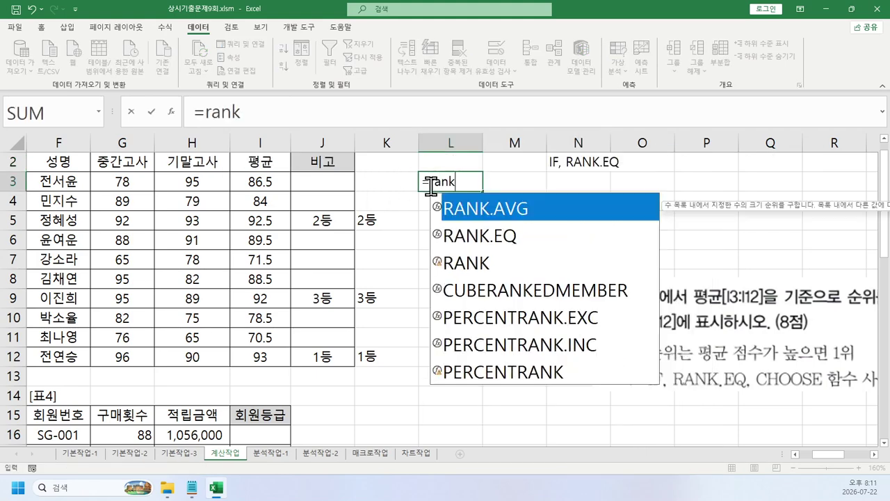
key("Down")
key("Tab")
key("Left")
key("Left")
key("Left")
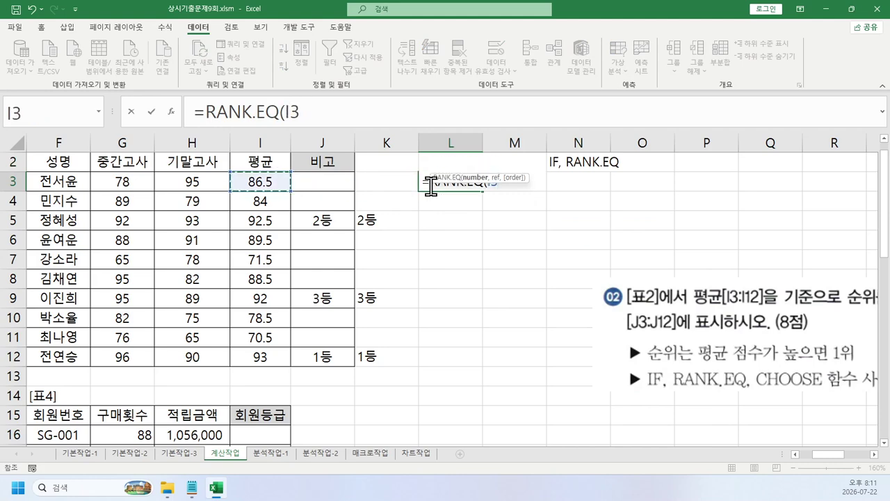
Complete the L3 RANK.EQ formula with the absolute range $I$3:$I$12 and order 0, and fill it down to L12.
type(",")
key("Left")
key("Left")
key("Left")
key("ctrl+shift+Down")
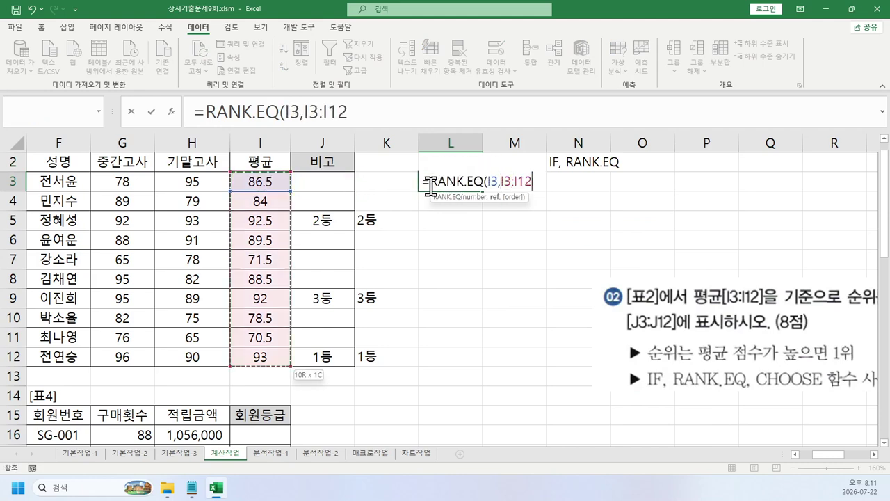
key("F4")
type(",0)")
key("ctrl+Return")
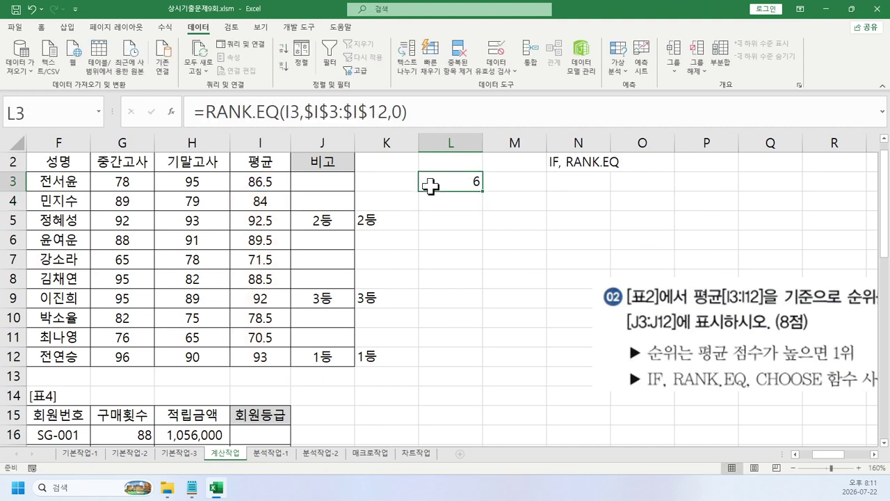
double_click(482, 192)
Extend the L3 rank formula into a comparison with 1 by appending =1.
left_click(472, 182)
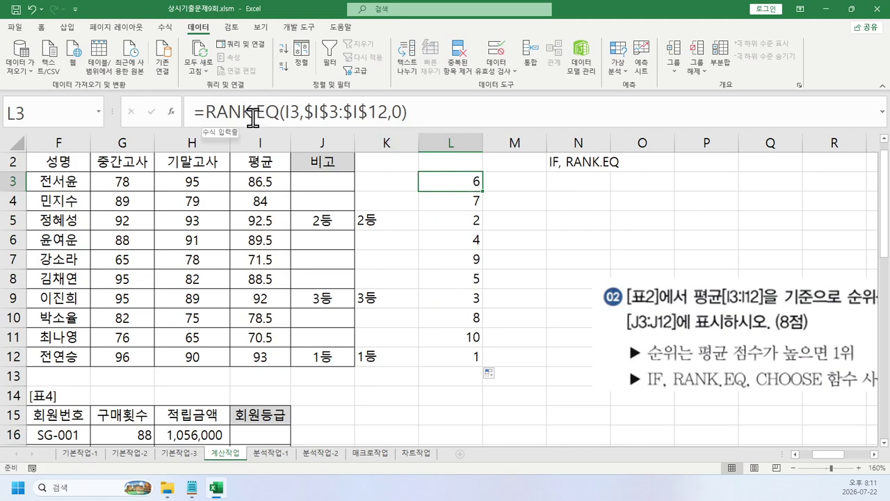
left_click(434, 113)
type("=1")
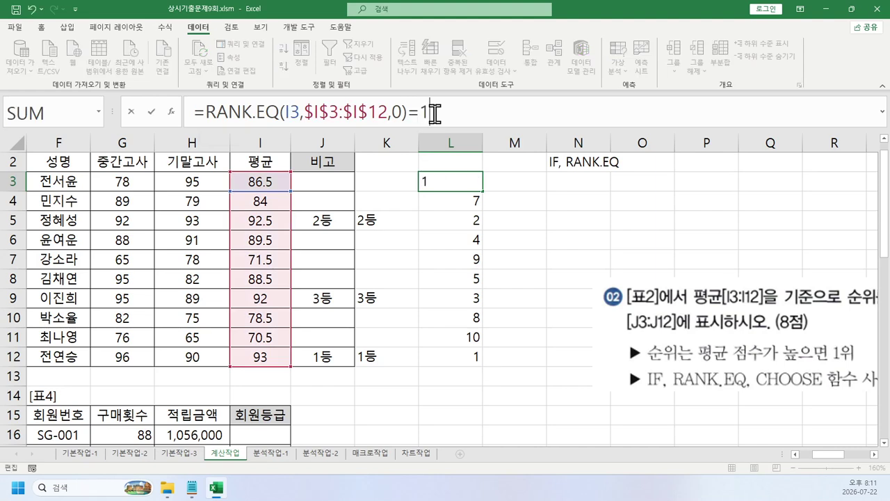
key("Return")
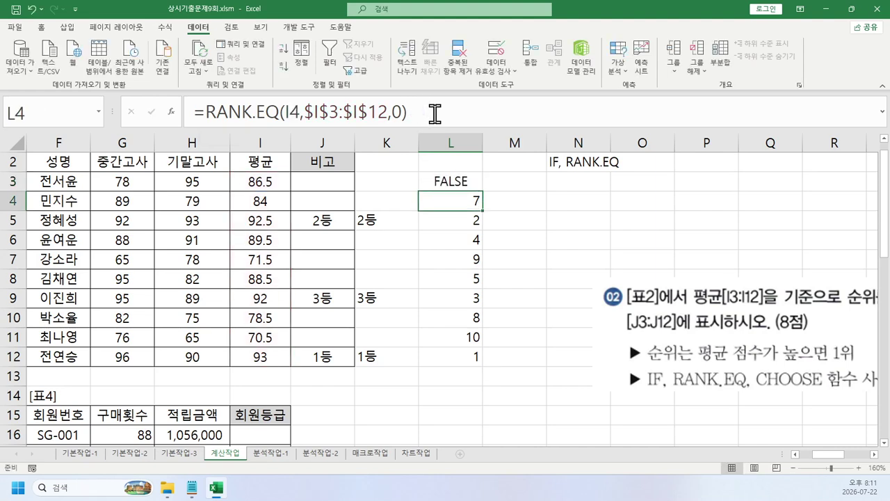
Wrap the L3 rank comparison in an IF function with "1등" as the value if true.
key("Up")
left_click(204, 108)
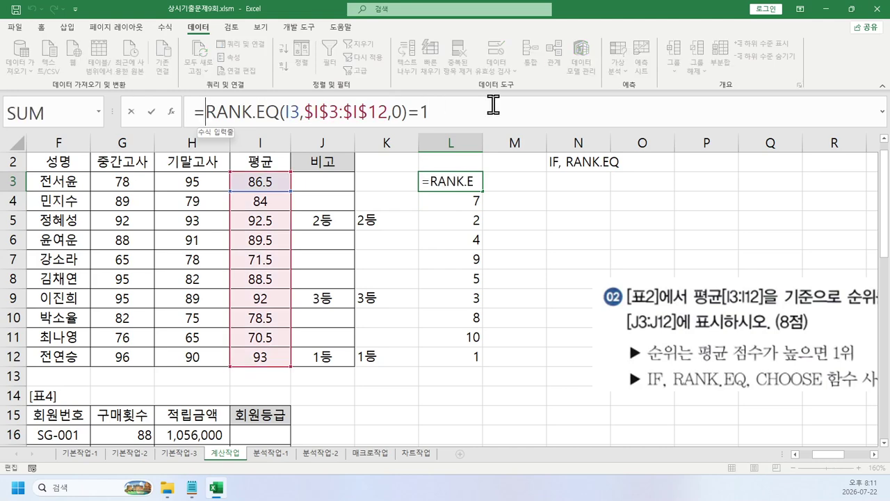
type("IF(")
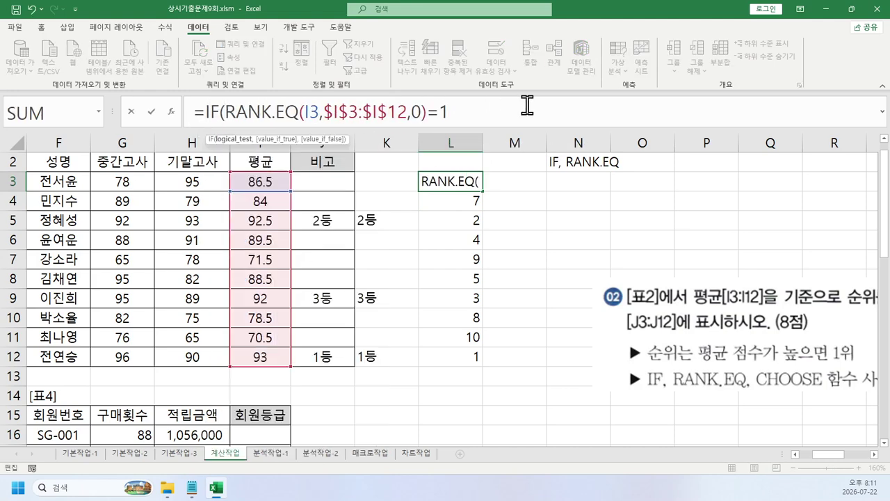
left_click(527, 106)
type(",\"1em")
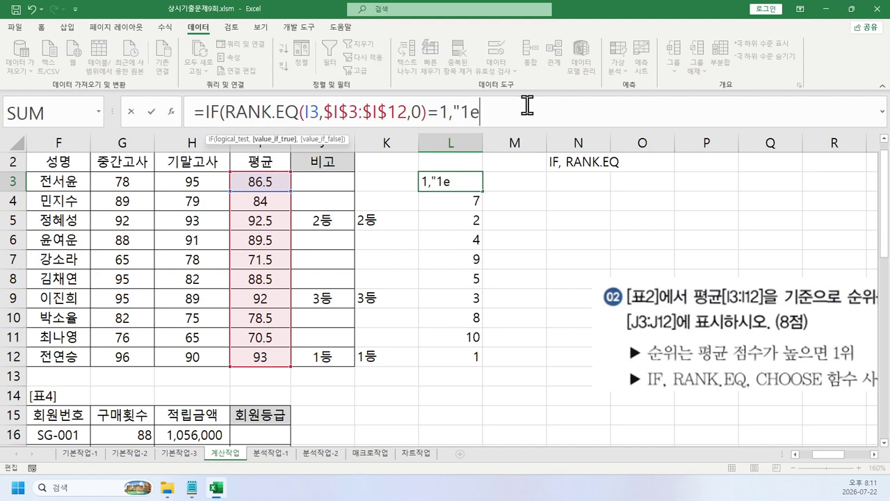
key("BackSpace")
key("BackSpace")
type("등\"")
Nest a second IF in the L3 formula returning "2등" when RANK.EQ(I3,$I$3:$I$12,0)=2.
type(",")
type("IF(RANK.EQ(I3,$I$3:$I$12,0)=1,\"1등\"")
double_click(739, 112)
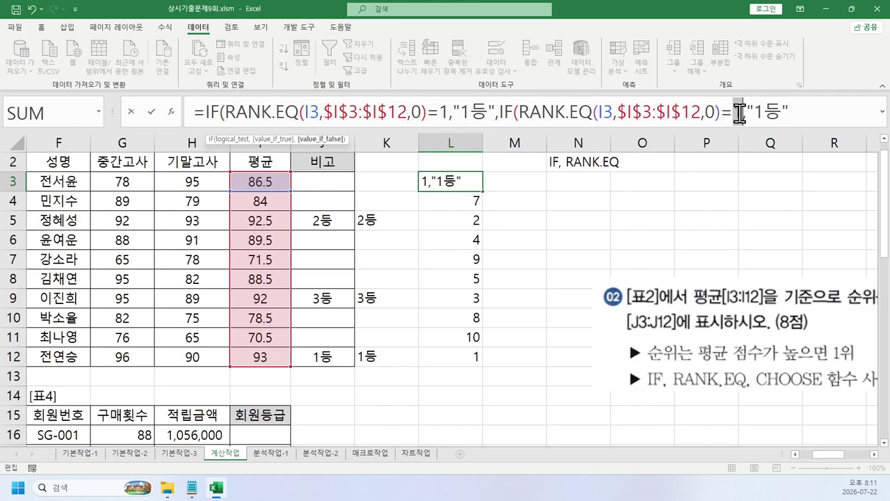
type("2")
left_click_drag(753, 112, 764, 113)
type("2")
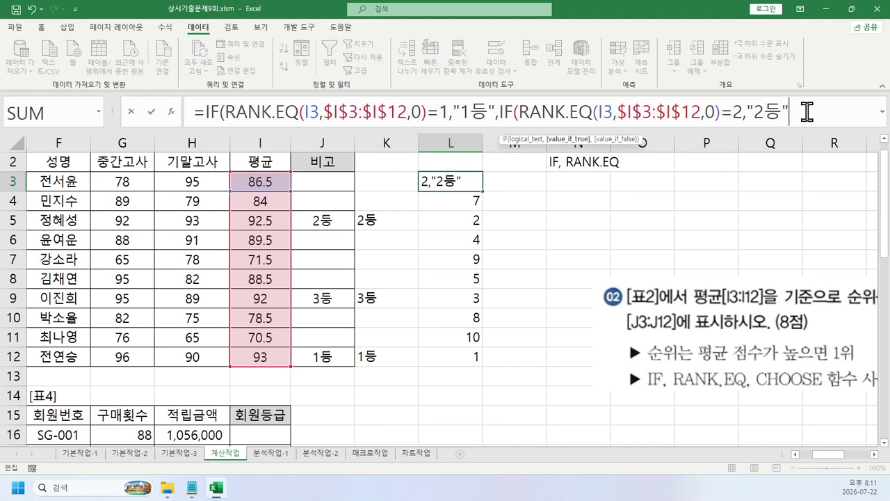
Nest a third IF in the L3 formula returning "3등" when RANK.EQ(I3,$I$3:$I$12,0)=3.
type(",")
type("IF(RANK.EQ(I3,$I$3:$I$12,0)=1,\"1등\"")
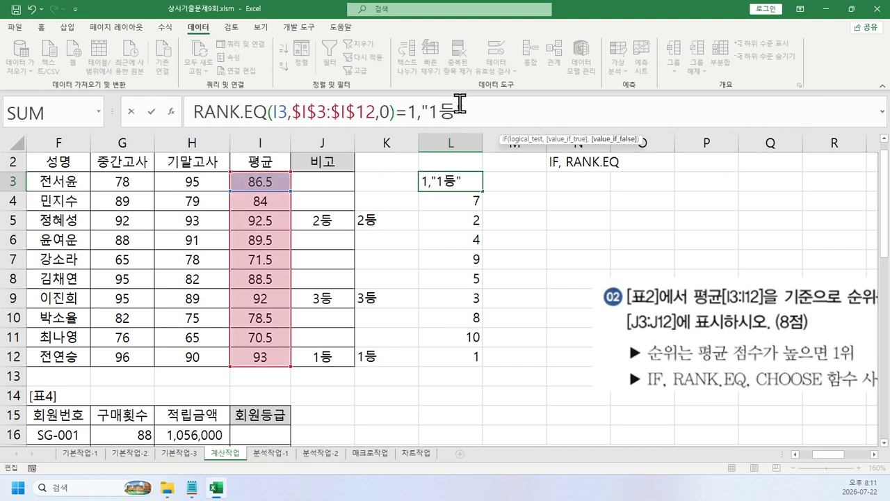
double_click(413, 112)
type("3")
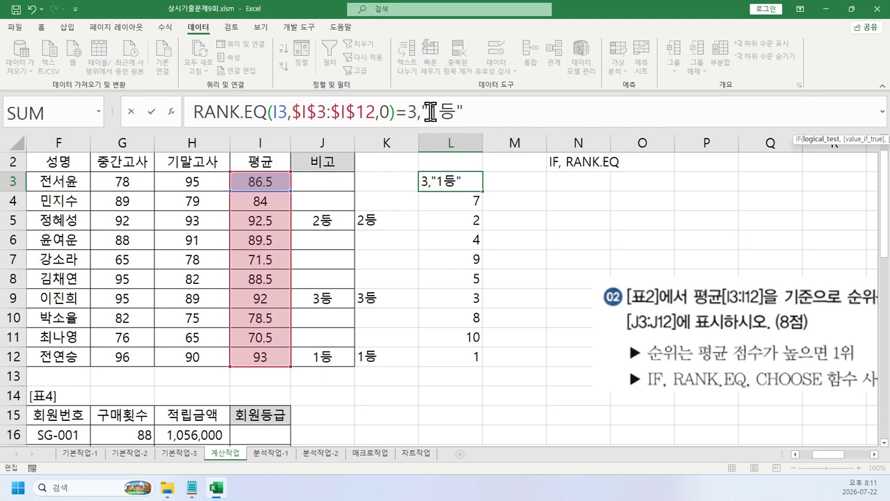
double_click(434, 114)
type("3")
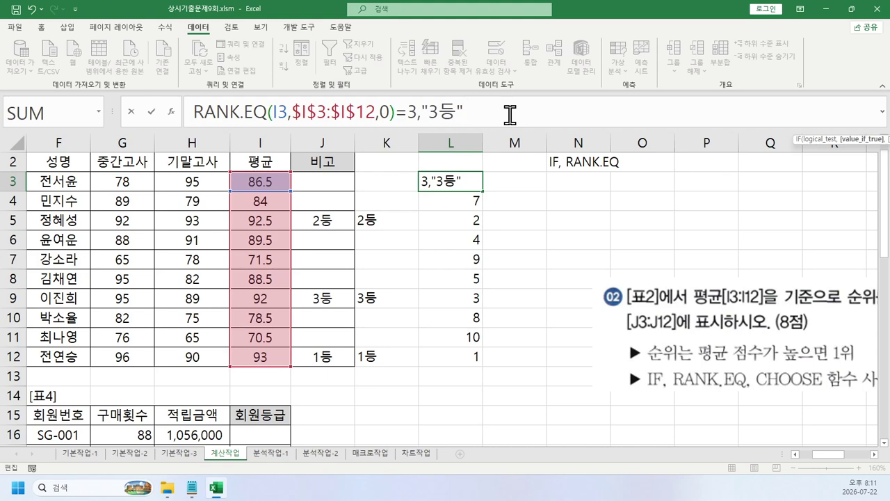
Finish the L3 nested IF formula with "" as the last value if false and fill it down to L12.
type(",")
key("ctrl+shift+u")
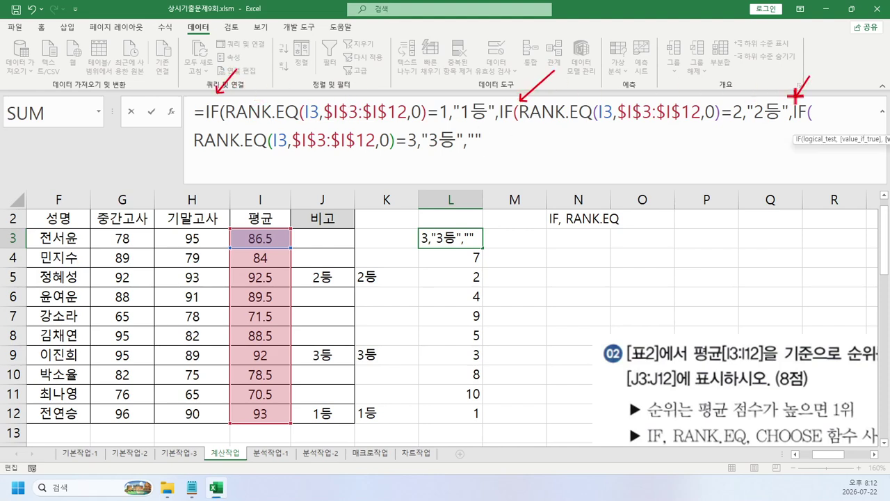
key("Escape")
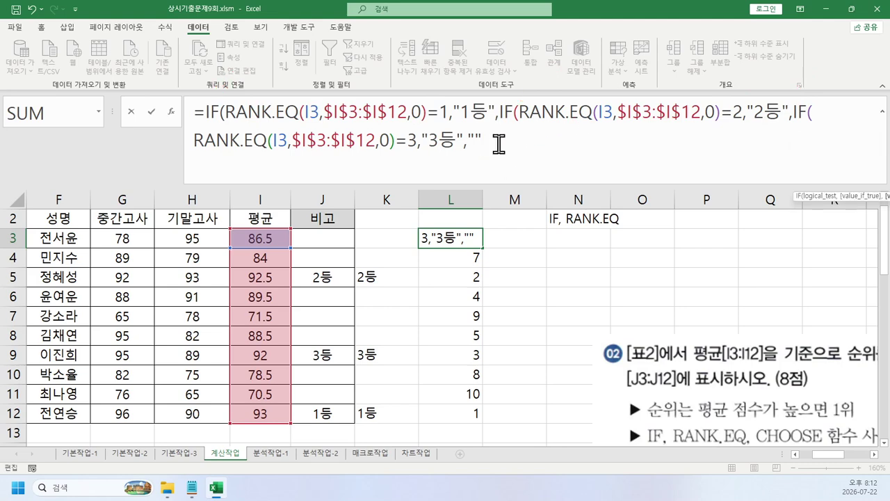
type("))")
key("ctrl+Return")
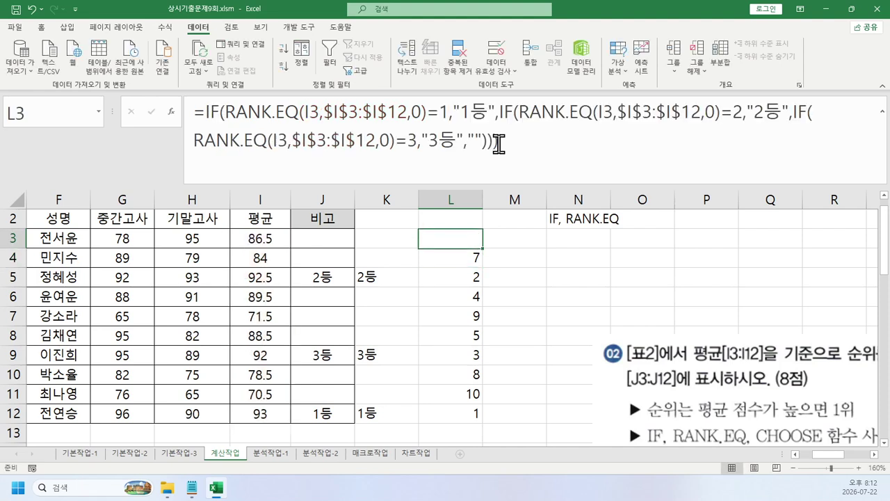
left_click_drag(483, 247, 475, 423)
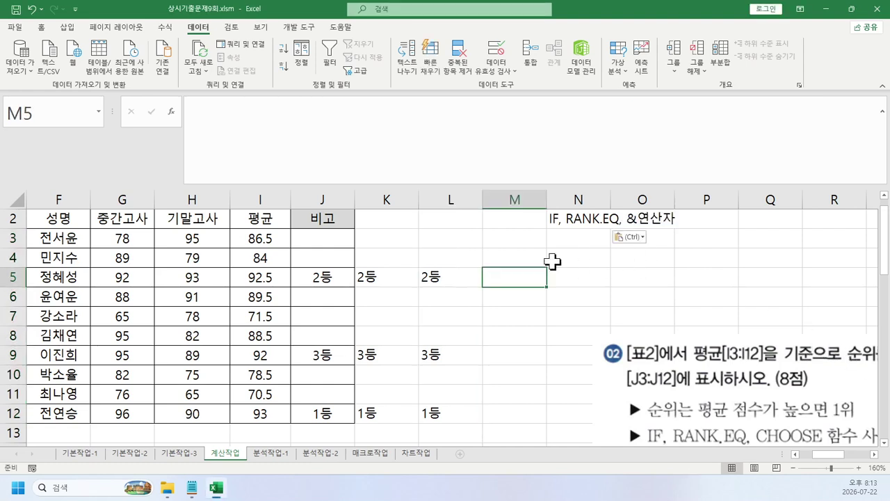
Collapse the expanded formula bar and start a RANK.EQ formula in M3 with I3 as the number to rank.
left_click(530, 246)
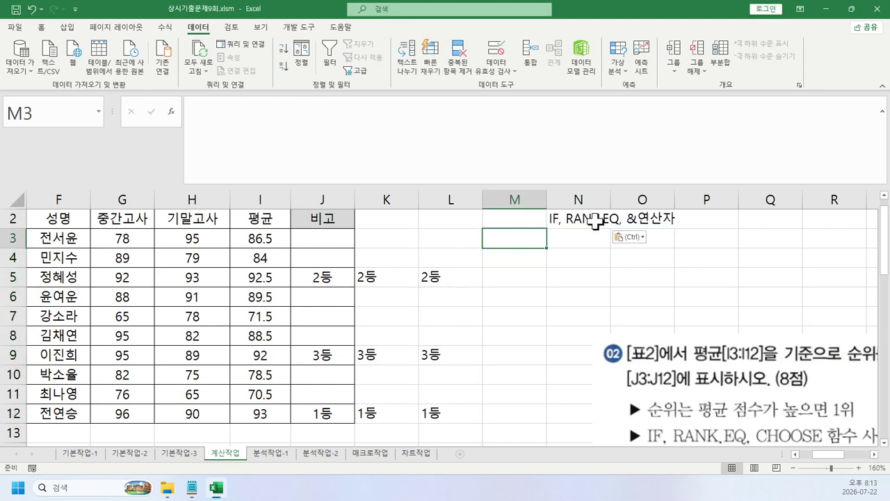
left_click(883, 112)
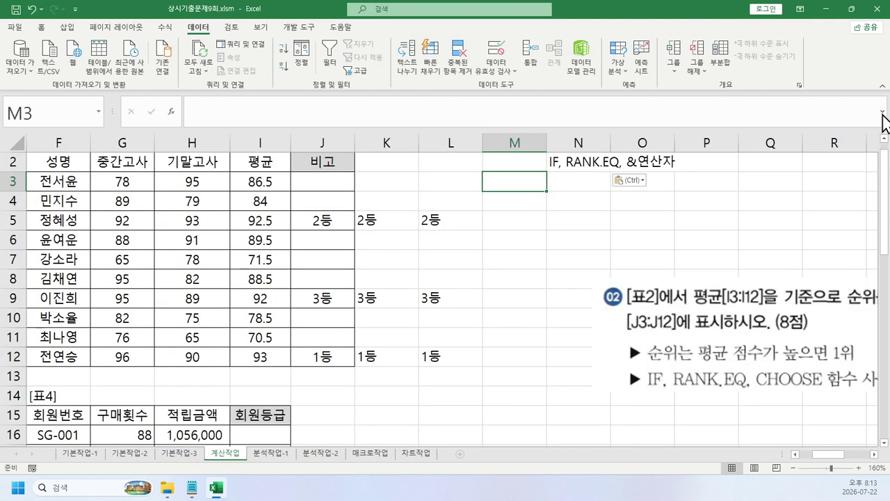
type("=ㄱ")
key("BackSpace")
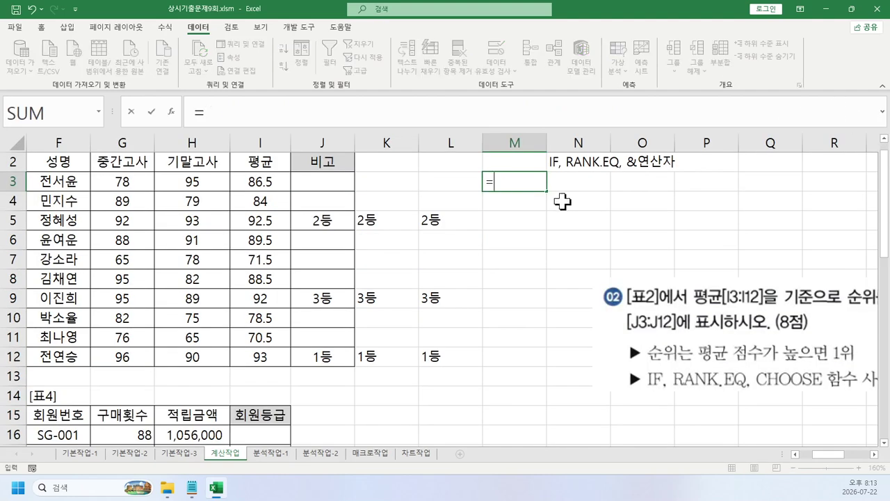
type("rank")
key("Down")
key("Tab")
key("Left")
key("Left")
key("Left")
key("Left")
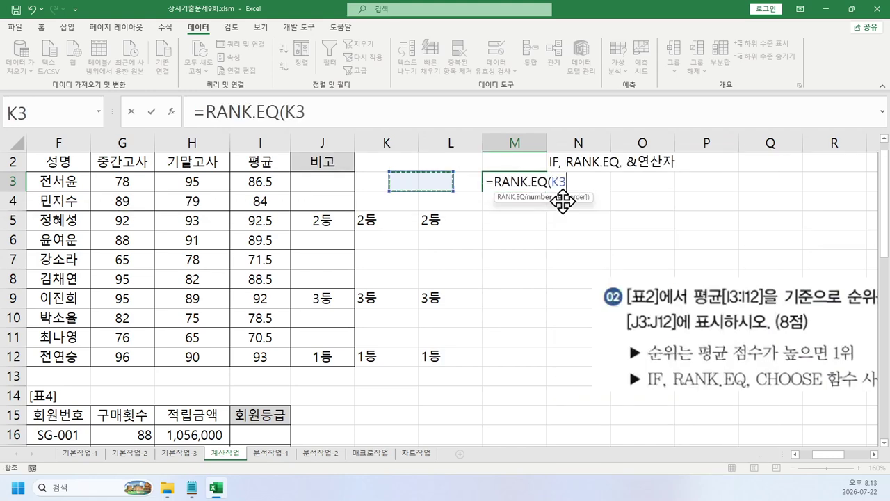
Complete the M3 RANK.EQ formula with the absolute range $I$3:$I$12 and order 0, and fill it down to M12.
type(",")
key("Left")
key("Left")
key("Left")
key("Left")
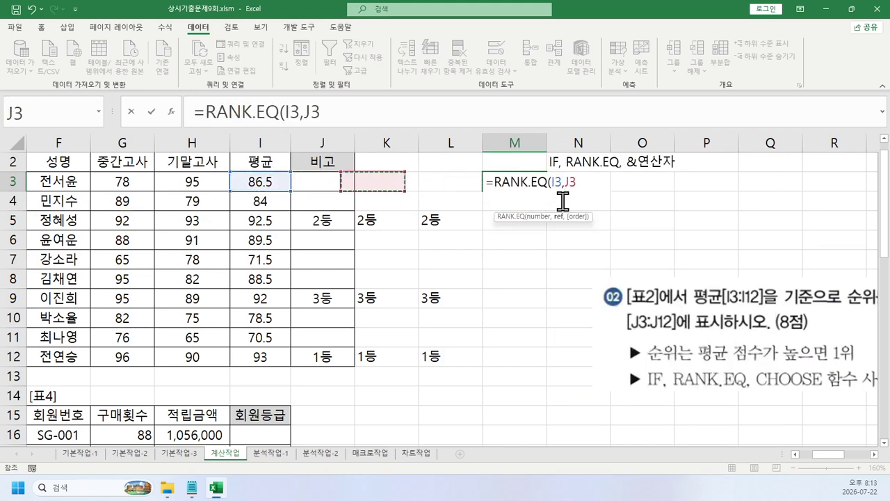
key("ctrl+shift+Down")
key("F4")
type(",0")
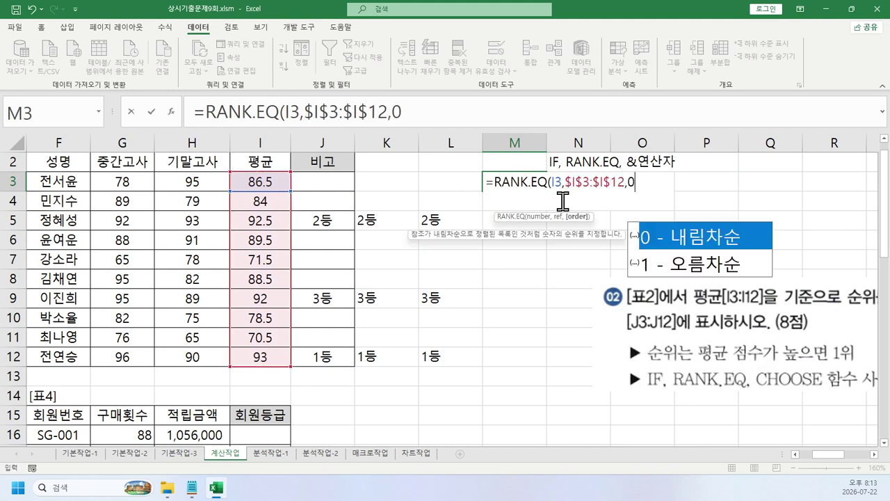
key("Return")
key("Up")
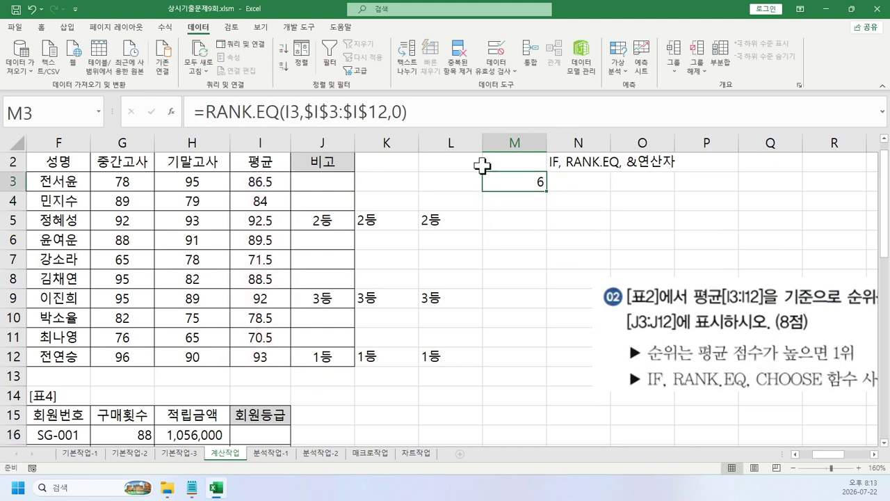
double_click(546, 191)
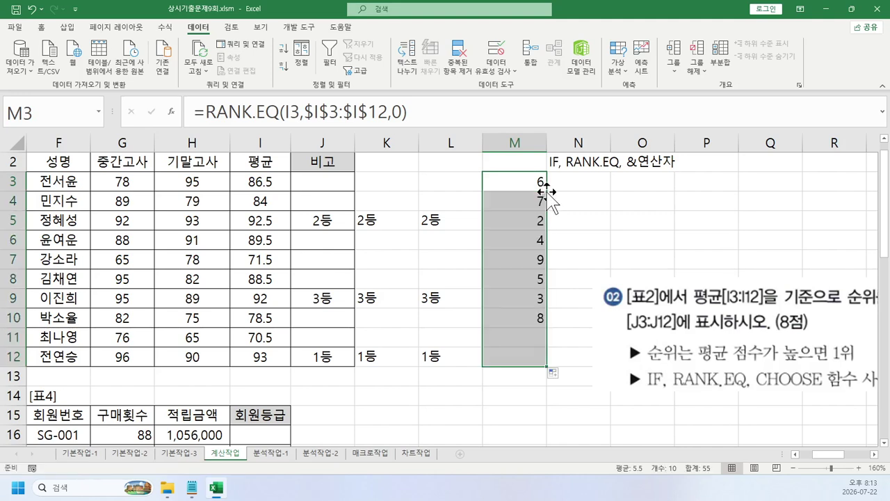
Append <=3 to the M3 rank formula and fill the comparison down to M12.
left_click(530, 182)
left_click(435, 117)
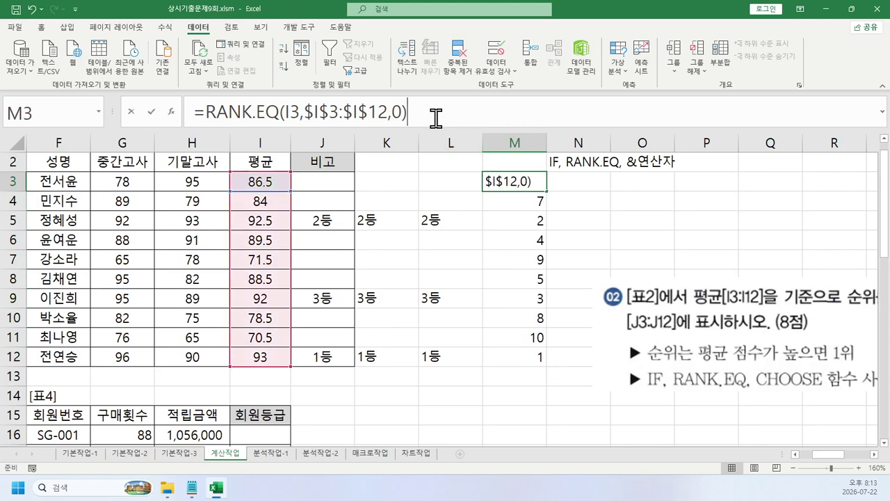
type("<=3")
key("ctrl+Return")
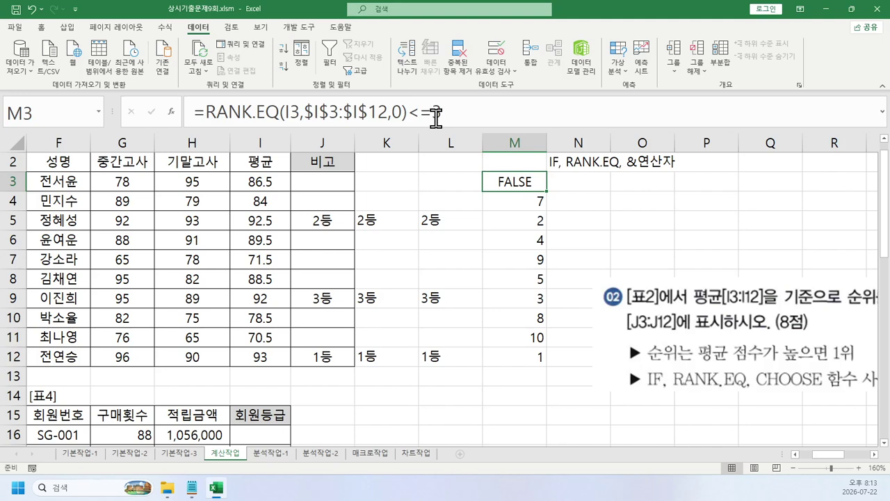
left_click_drag(547, 191, 533, 366)
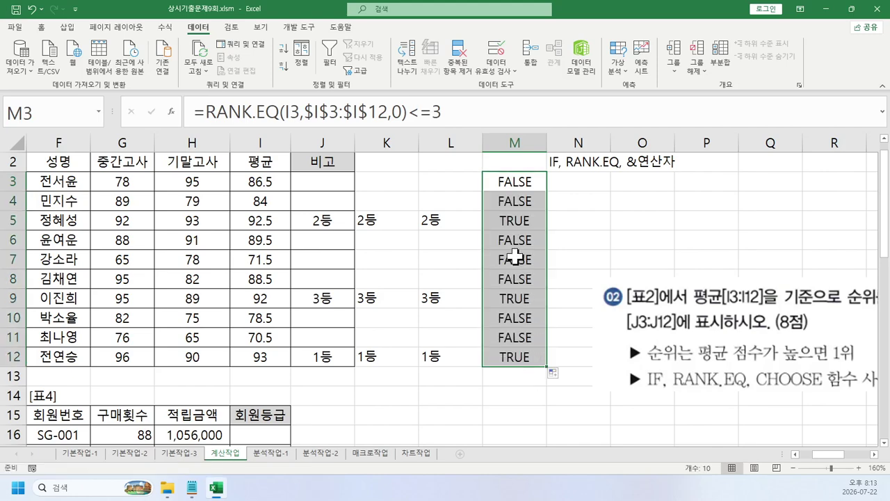
Wrap the M3 rank comparison in an IF function with a copy of the RANK.EQ expression as the value if true.
left_click(205, 111)
type("if(")
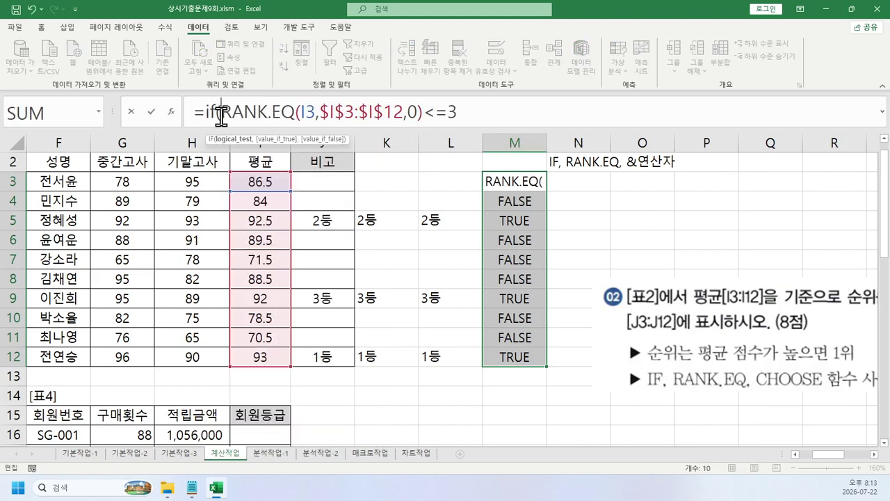
left_click(423, 113, "shift")
key("ctrl+c")
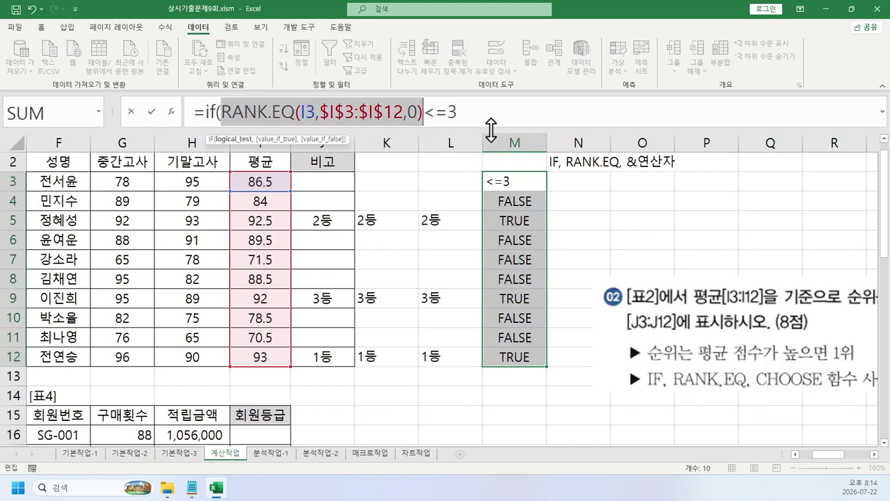
left_click(526, 115)
type(",")
key("ctrl+v")
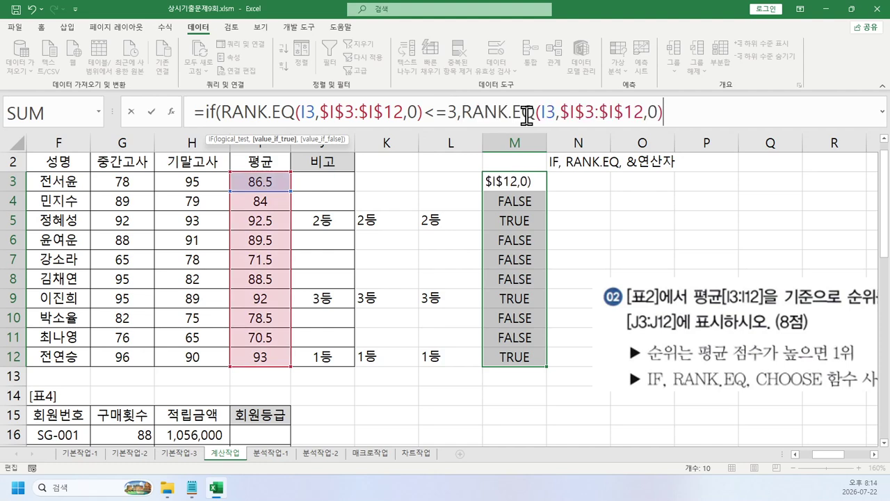
Complete the M3 IF formula with "" as the value if false and fill it down to M12.
type(",")
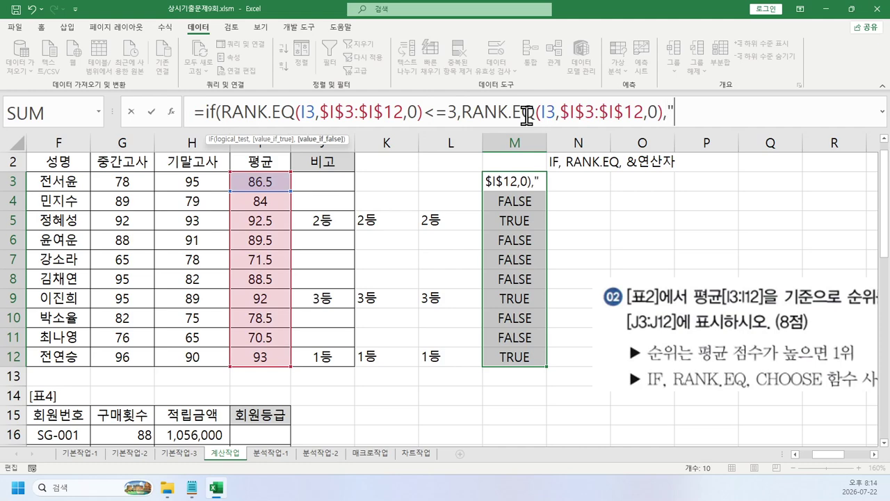
type("\"\")")
key("Return")
key("Up")
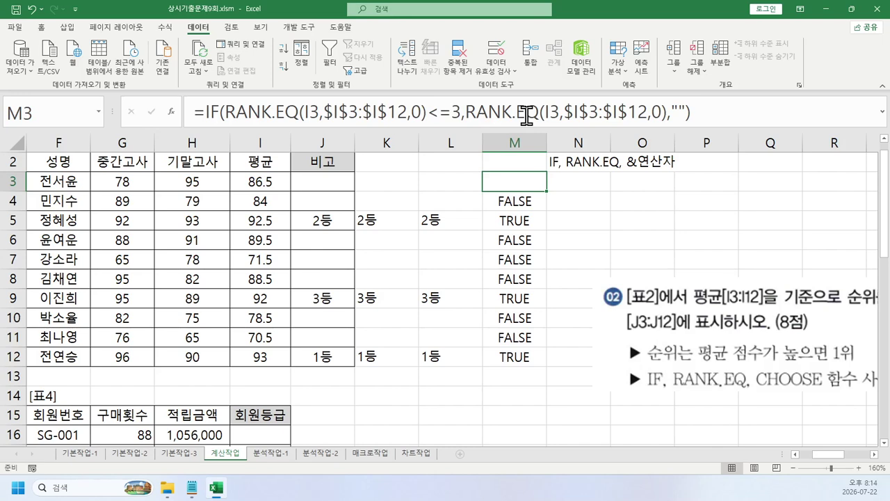
double_click(547, 191)
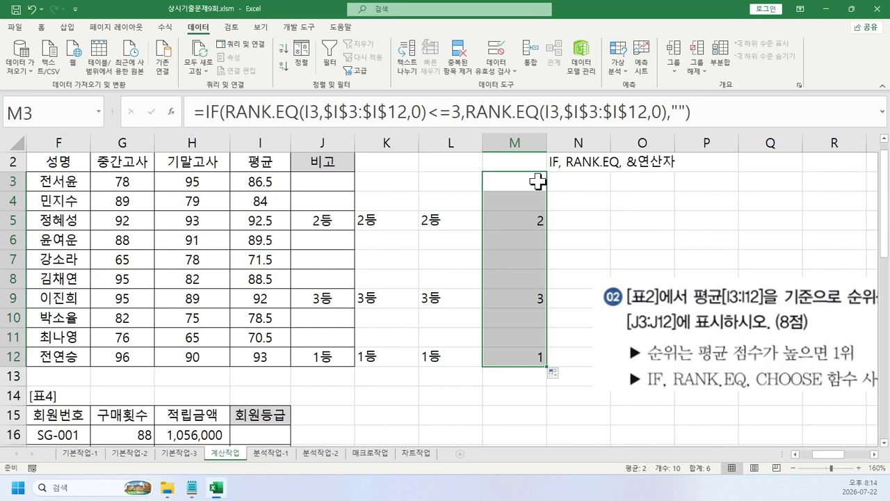
Try appending &"등" after the whole M3 IF function and filling it down to M12, and undo both changes.
left_click(538, 180)
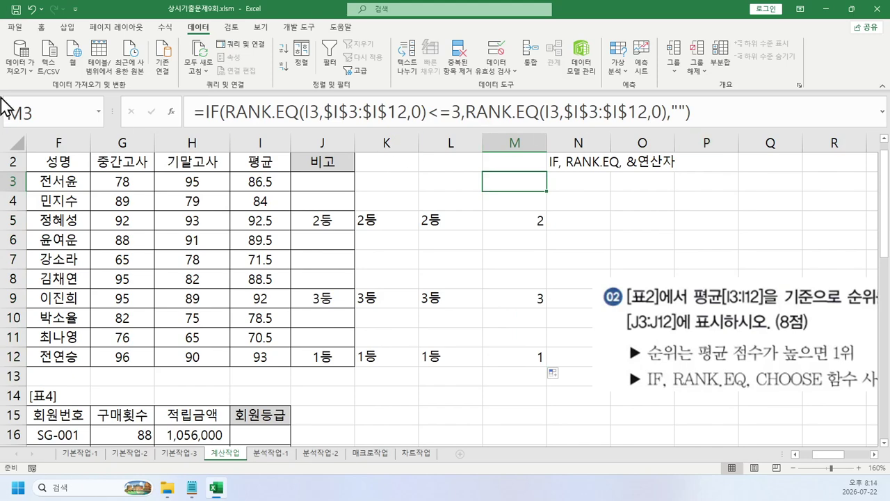
left_click(752, 110)
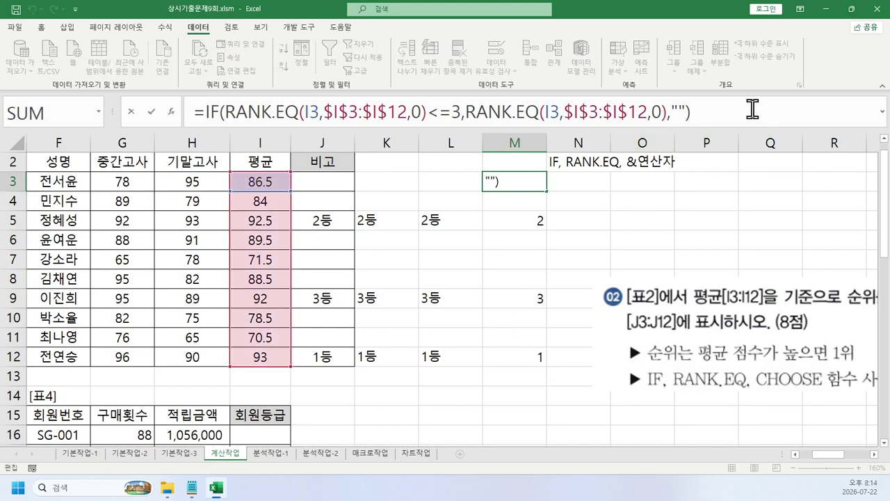
type("&\"등\"")
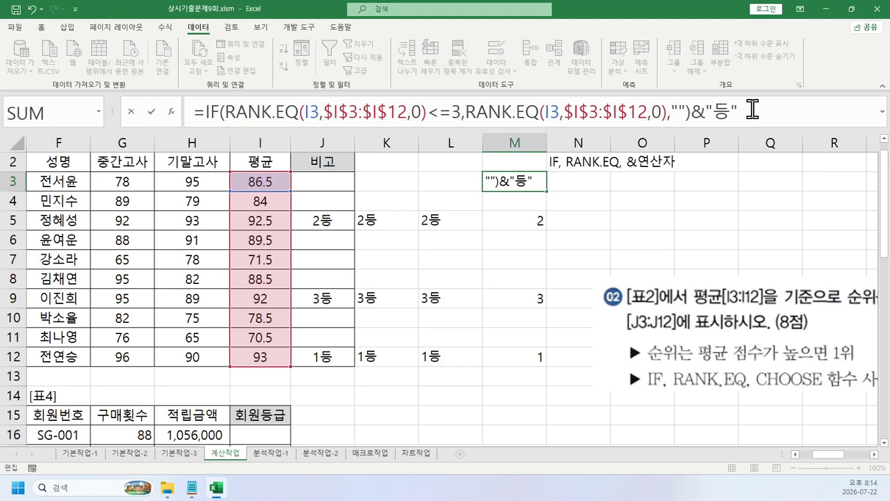
key("Return")
key("Up")
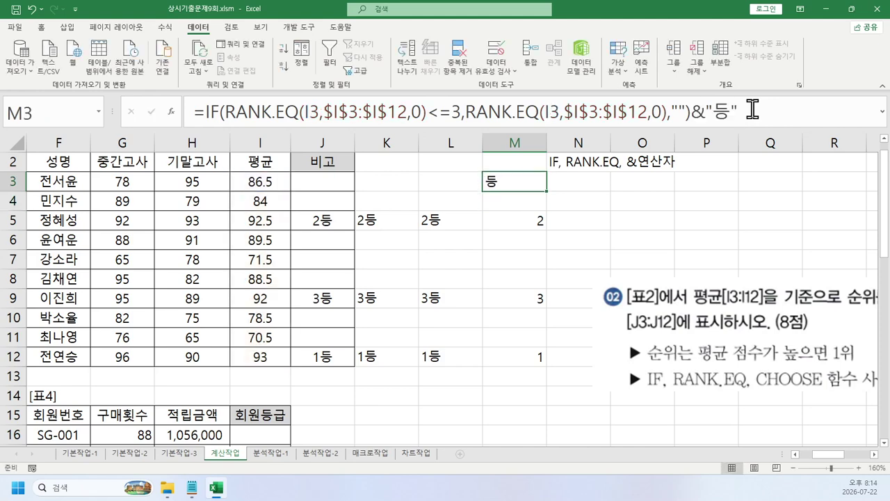
double_click(547, 194)
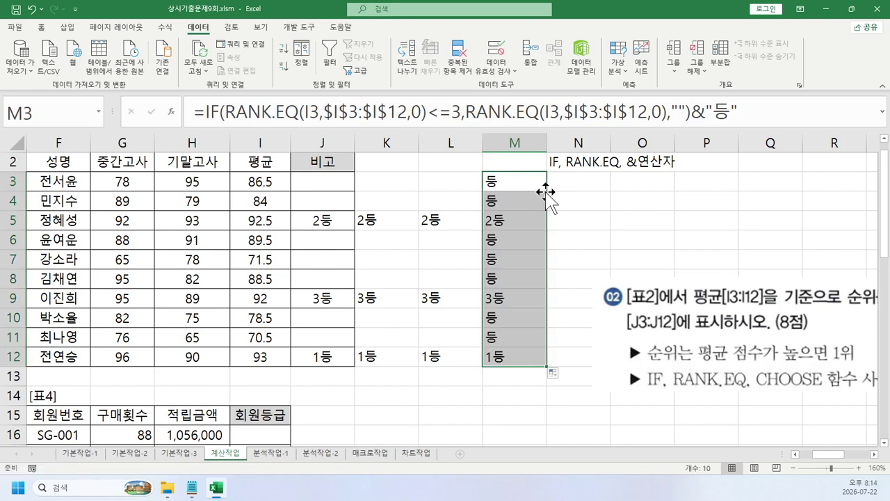
key("ctrl+z")
key("ctrl+z")
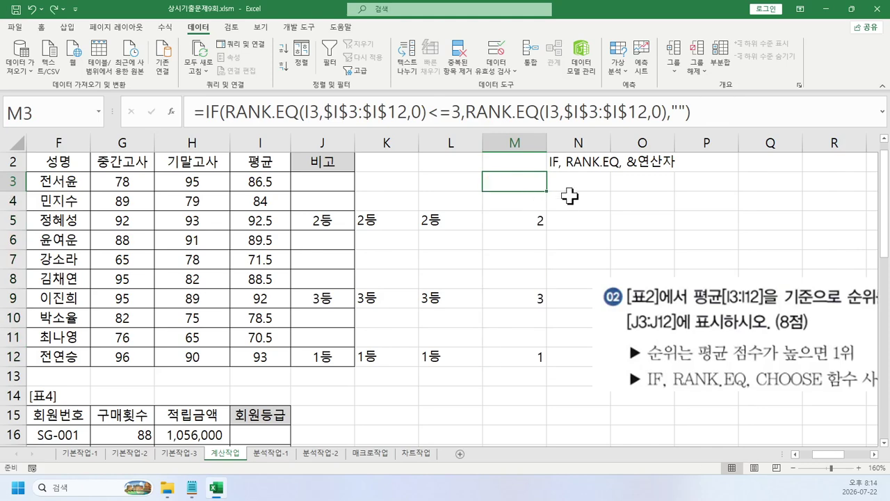
left_click(734, 113)
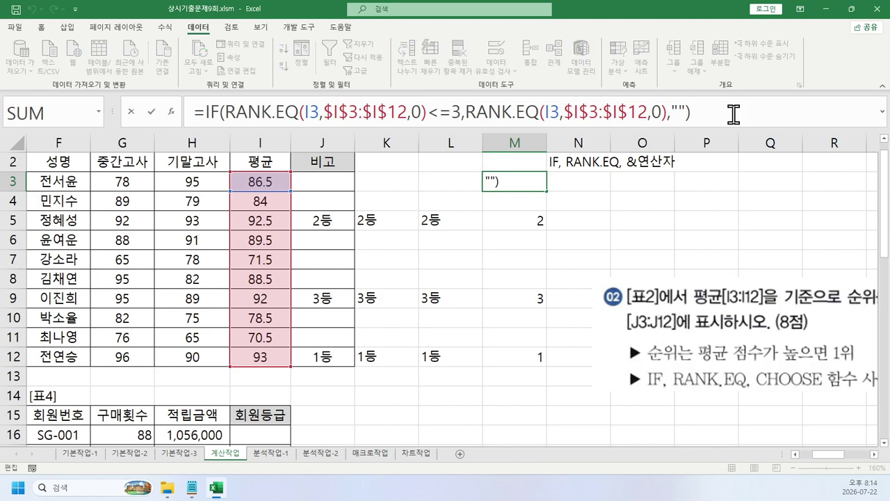
type("&ㄷ")
key("BackSpace")
type("\"등\"")
left_click_drag(691, 113, 790, 112)
key("BackSpace")
Insert &"등" right after the value-if-true RANK.EQ in the M3 IF formula and fill it down to M12.
left_click(670, 112)
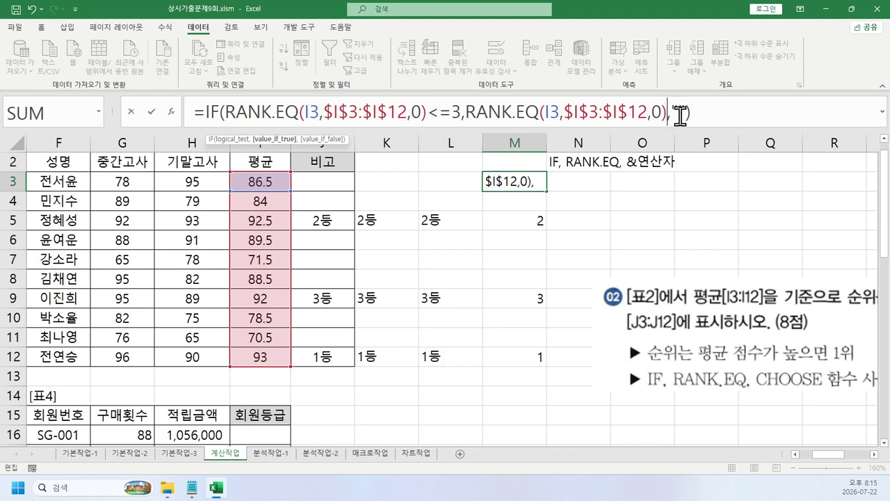
type("&\"등\"")
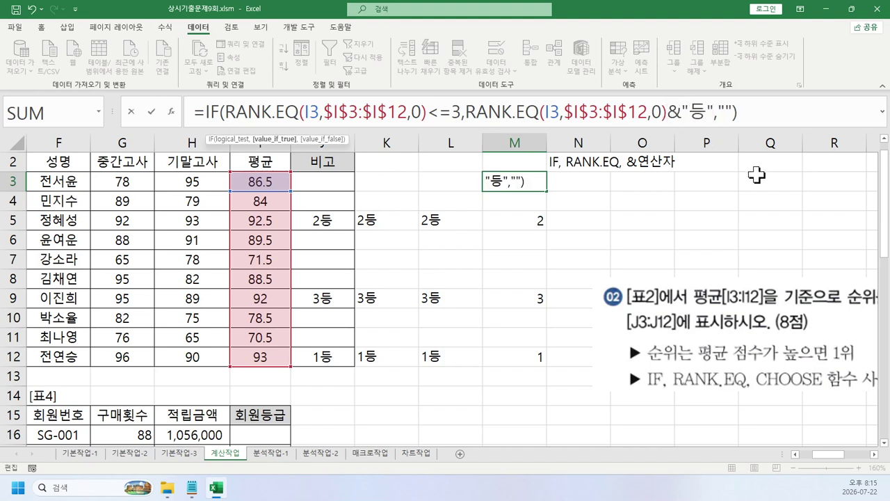
key("Return")
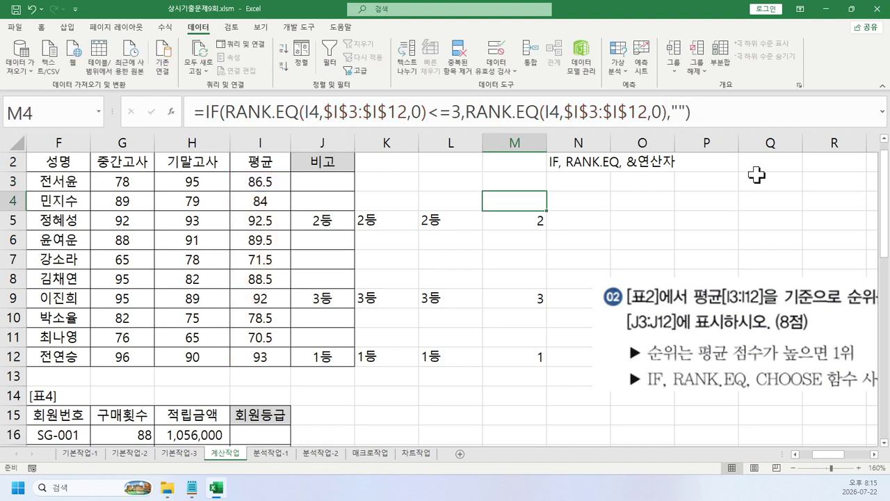
key("Up")
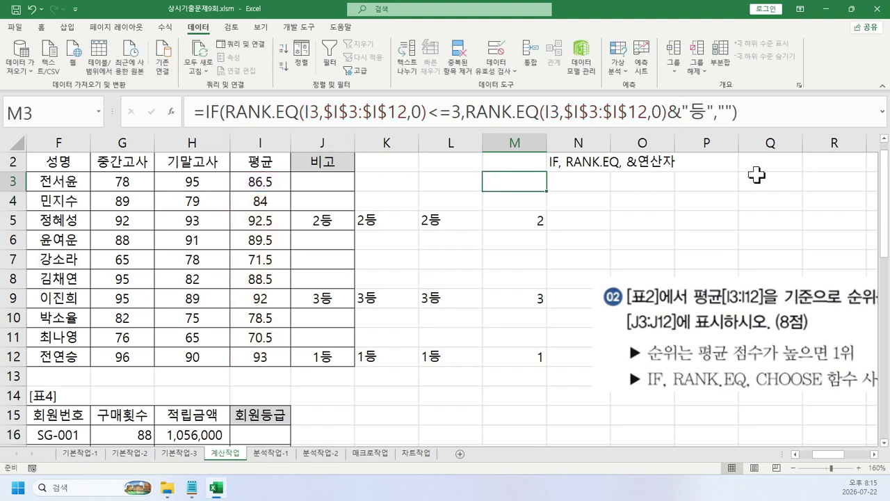
double_click(547, 190)
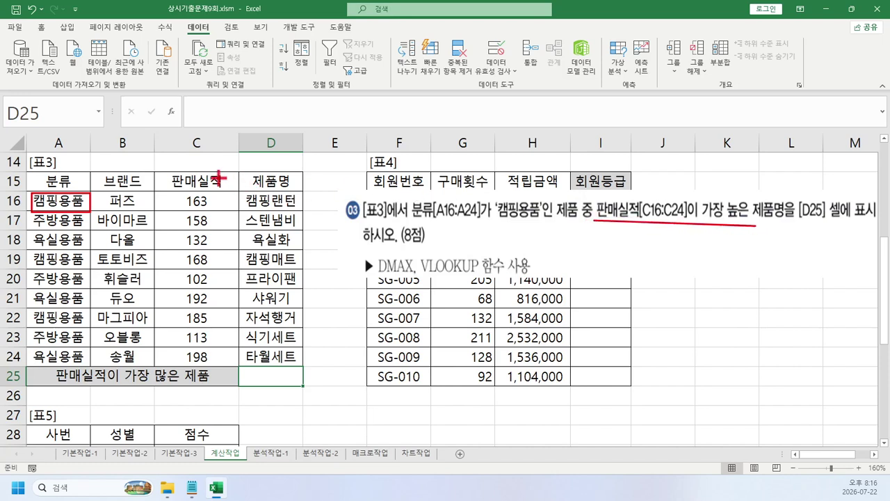
mouse_move(171, 167)
left_mouse_down()
mouse_move(198, 188)
mouse_move(230, 184)
mouse_move(216, 169)
left_mouse_up()
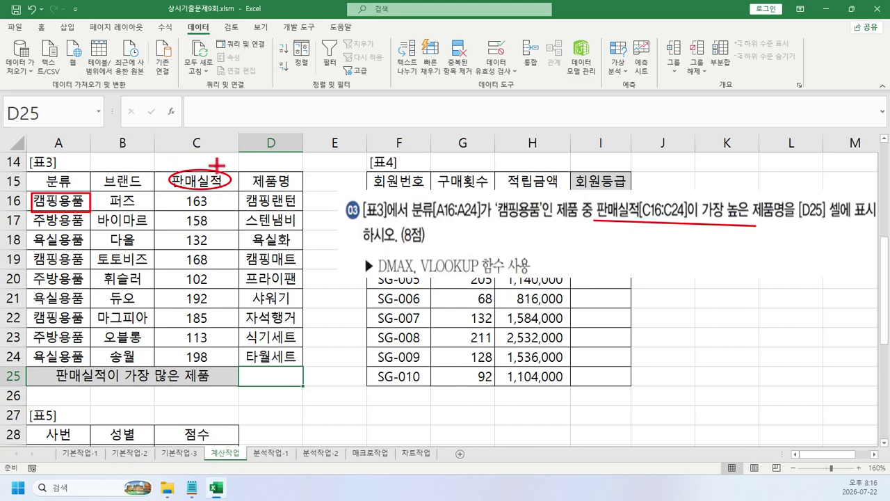
key("t")
left_click(172, 159)
type("ㅇ")
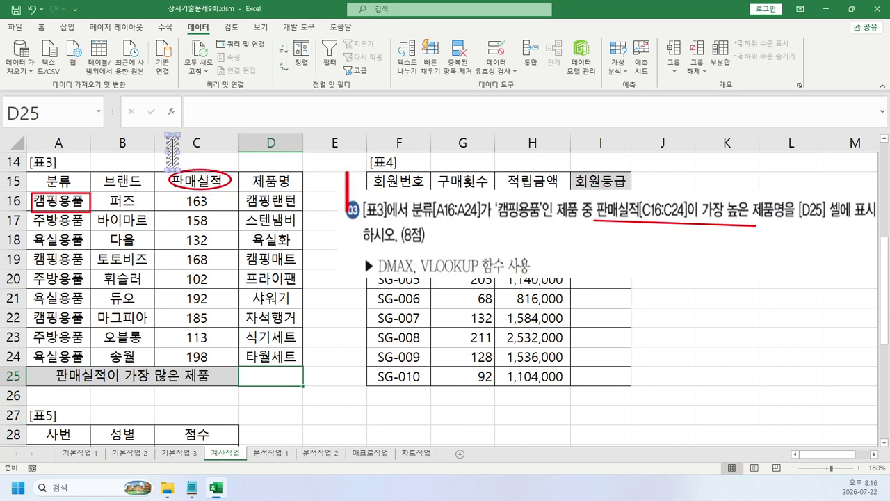
key("BackSpace")
type("Dma")
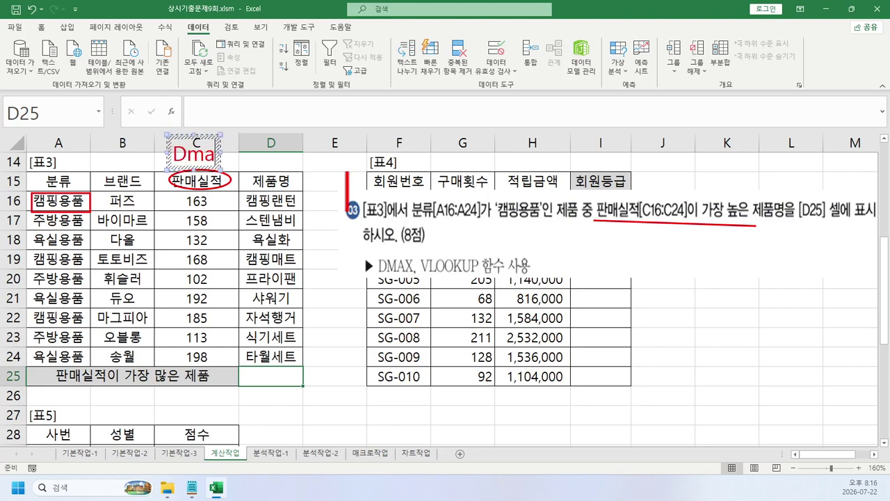
type("x()")
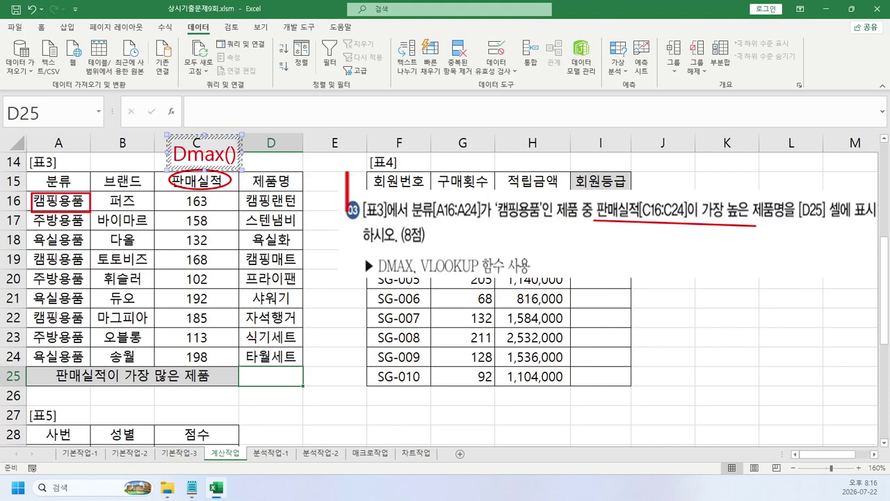
left_click(346, 185)
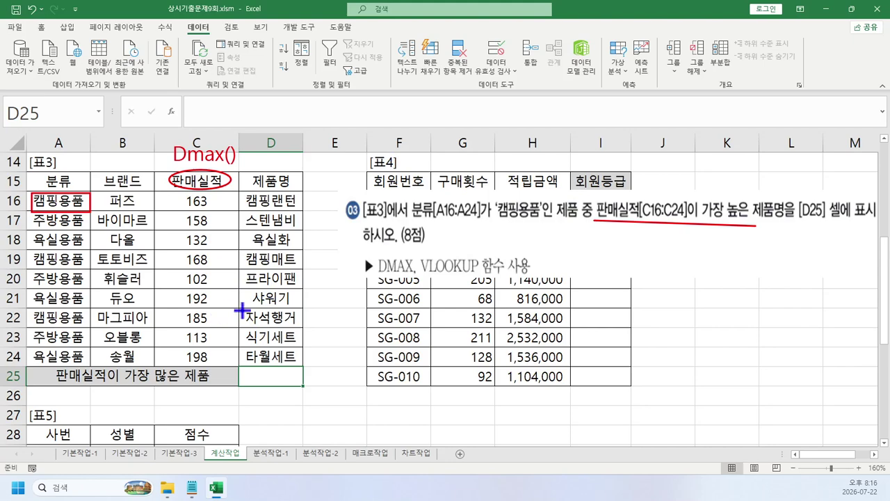
mouse_move(242, 310)
left_mouse_down()
mouse_move(329, 334)
mouse_move(304, 328)
left_mouse_up()
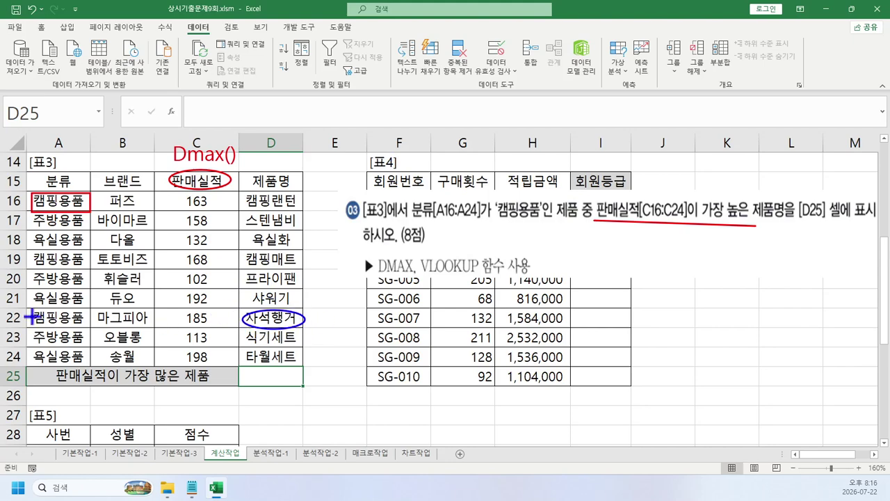
left_click_drag(180, 325, 212, 324)
key("Escape")
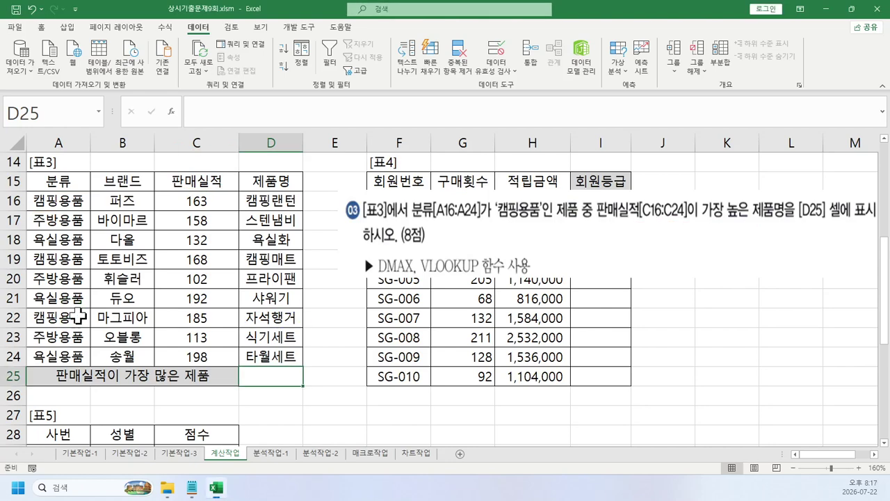
Enter =DMAX(A15:D24,C15,A15:A16) in D25 for the highest 캠핑용품 판매실적 in [표3].
left_click(263, 111)
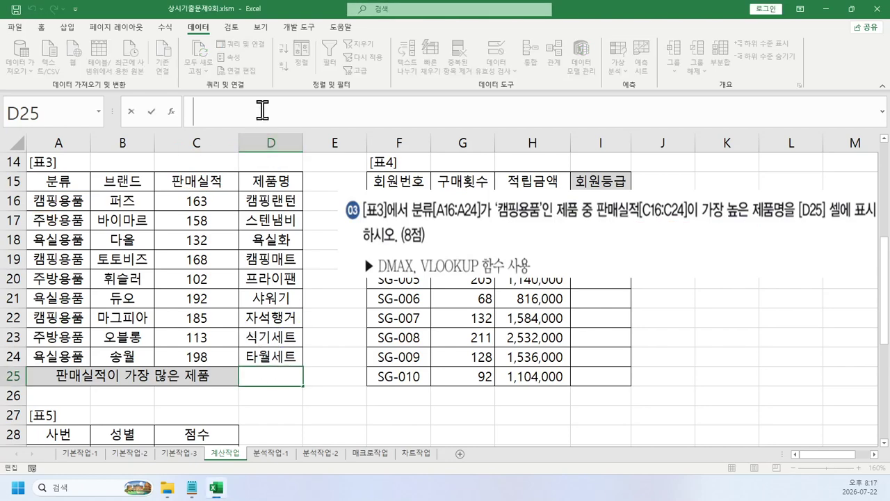
type("=dm")
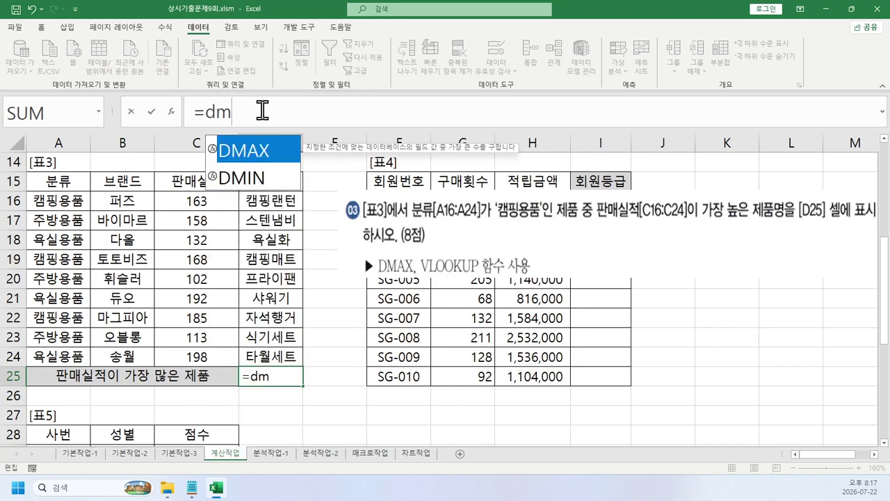
key("Tab")
left_click_drag(61, 181, 268, 349)
type(",")
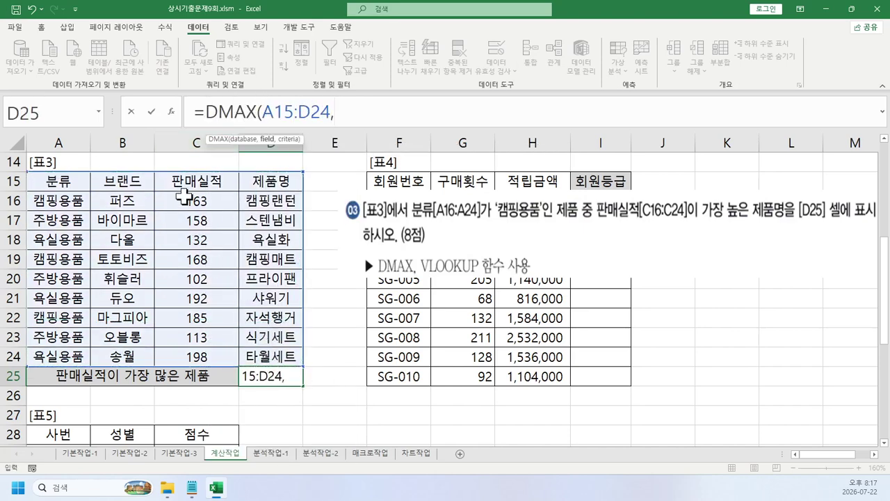
left_click(191, 183)
type(",")
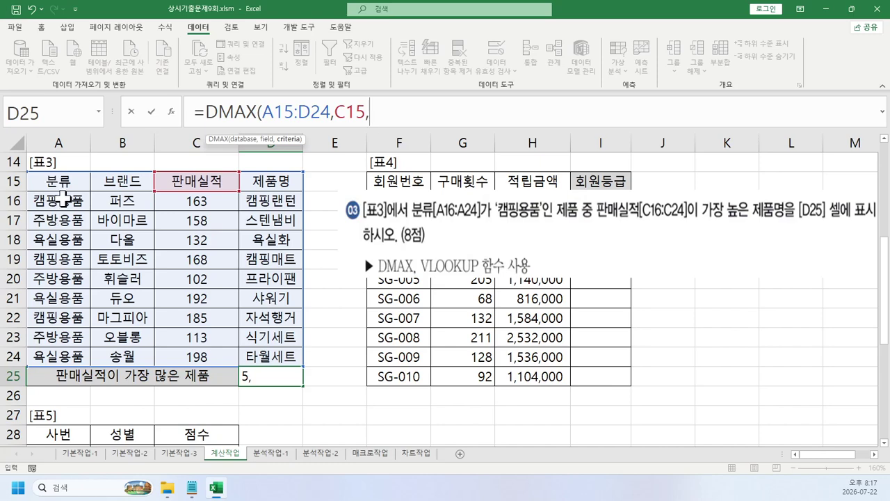
left_click_drag(67, 182, 67, 201)
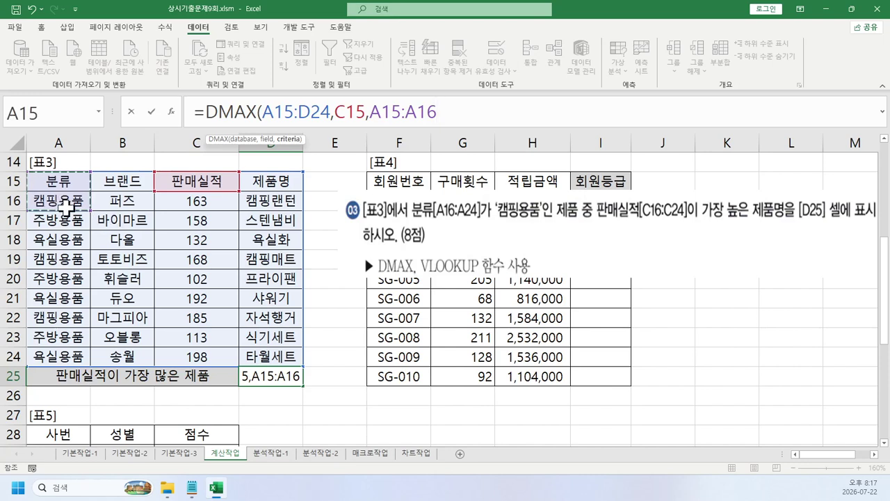
type(")")
key("Return")
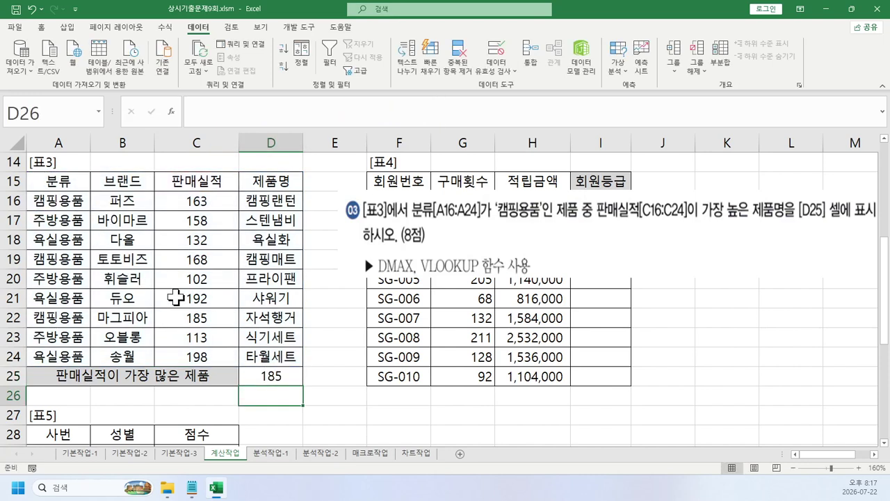
left_click(201, 320)
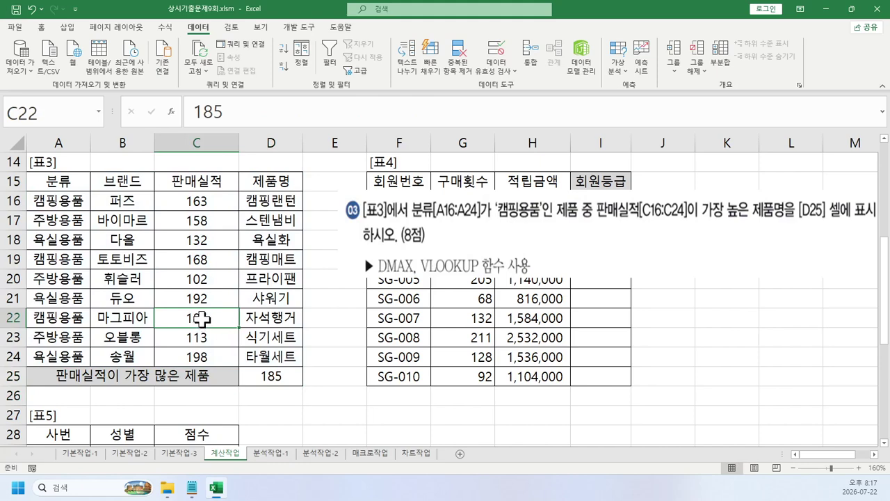
left_click(243, 318)
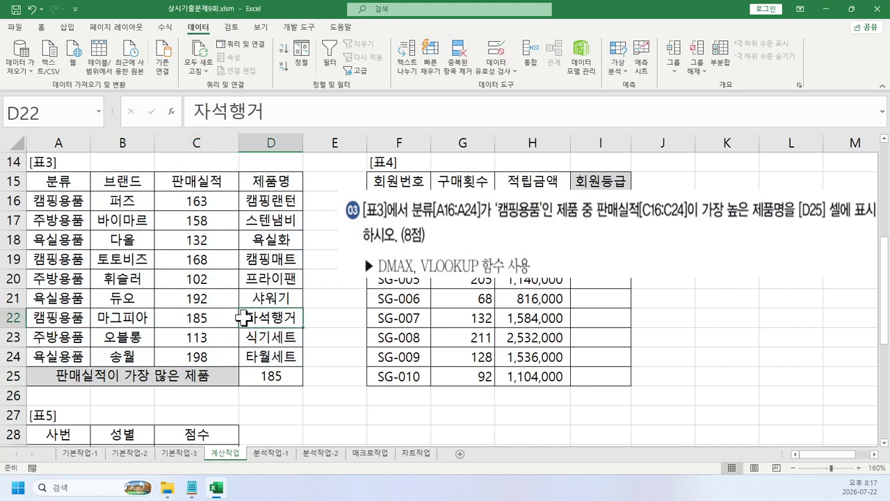
left_click(210, 318)
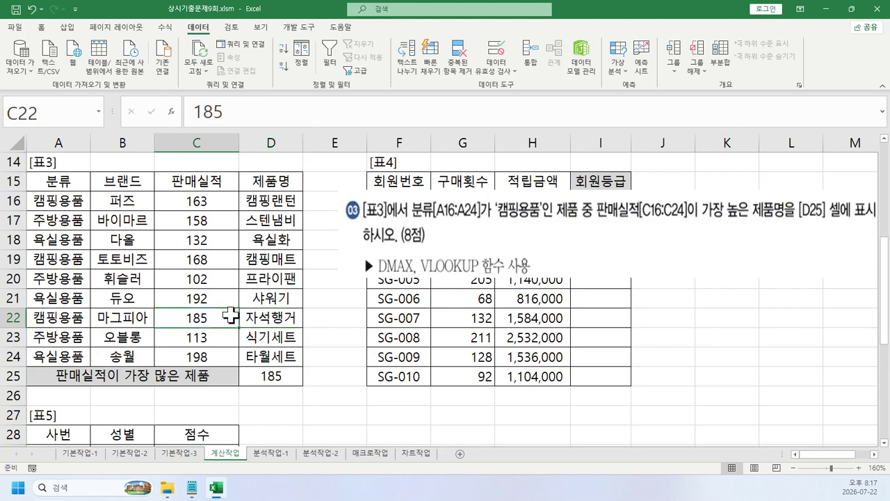
left_click(266, 317)
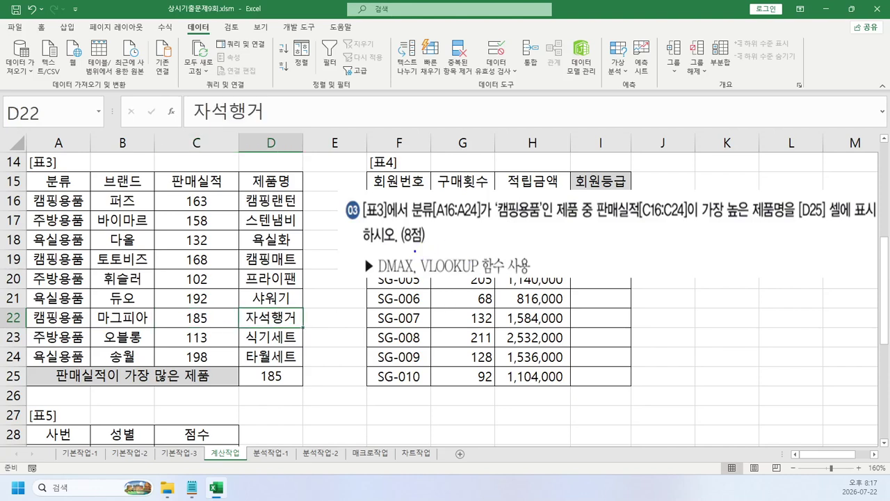
left_click_drag(414, 251, 482, 277)
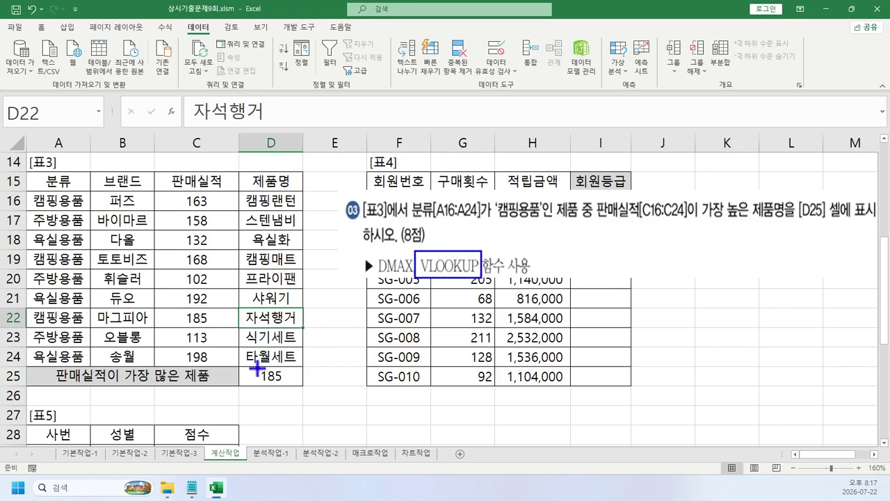
left_click_drag(257, 366, 296, 387)
left_click_drag(165, 193, 293, 366)
mouse_move(226, 201)
left_mouse_down()
mouse_move(223, 305)
mouse_move(205, 308)
left_mouse_up()
mouse_move(222, 156)
left_mouse_down()
mouse_move(209, 168)
mouse_move(275, 187)
left_mouse_up()
mouse_move(274, 179)
left_mouse_down()
mouse_move(285, 178)
mouse_move(321, 299)
mouse_move(308, 364)
left_mouse_up()
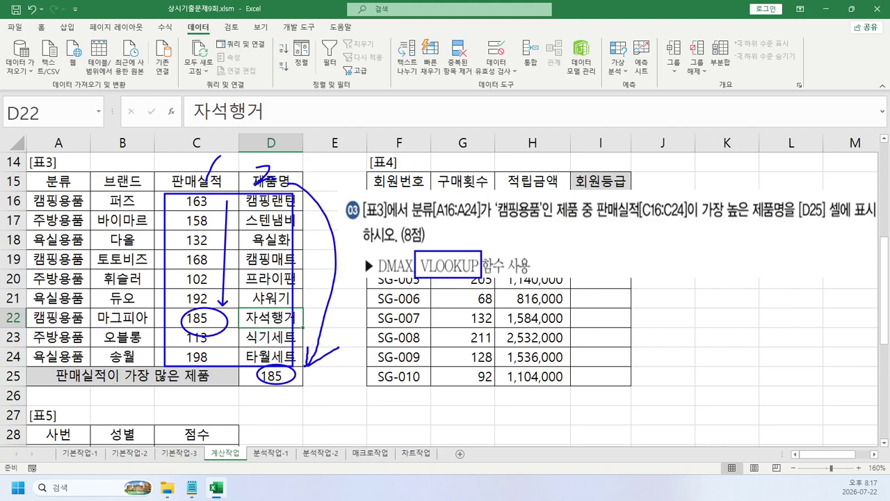
key("Escape")
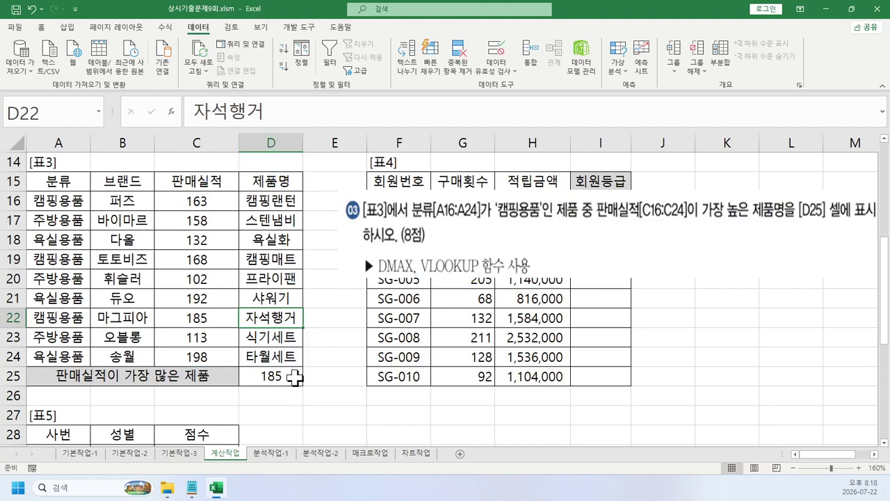
Wrap the D25 DMAX expression in a VLOOKUP function as its lookup value.
left_click(292, 373)
left_click(205, 112)
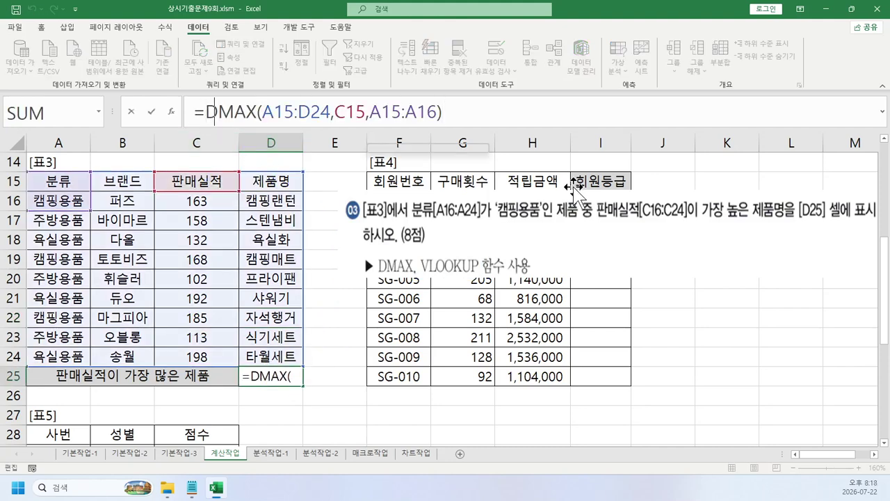
type("v")
key("Tab")
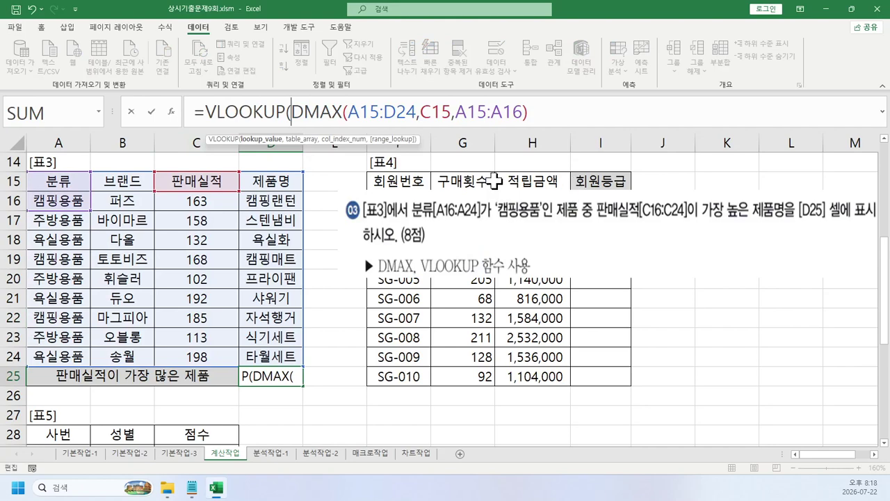
left_click(541, 108)
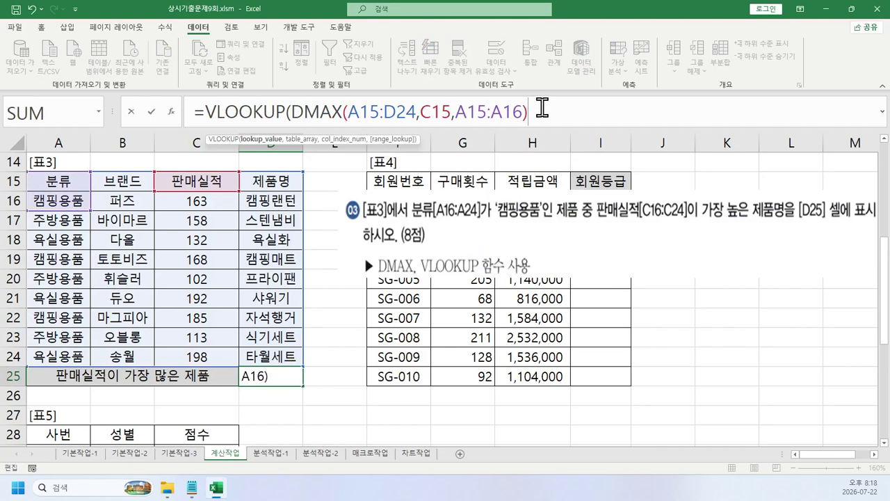
type(",")
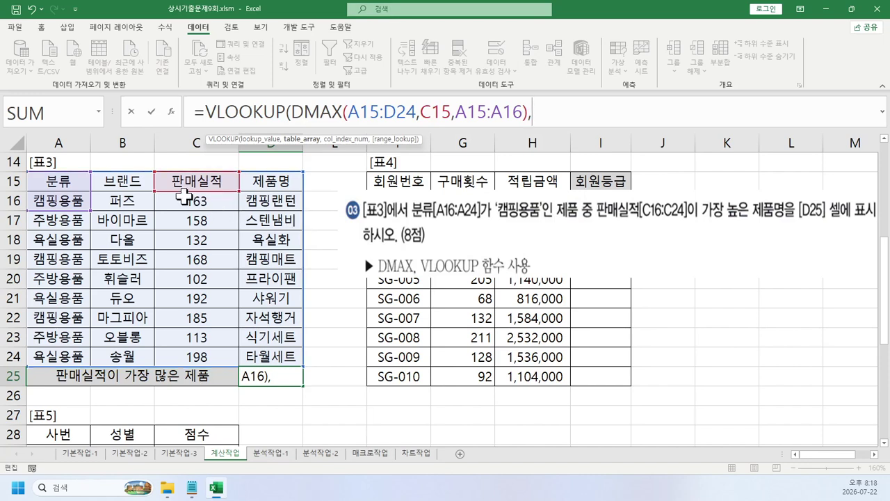
Complete the D25 VLOOKUP with the absolute table range $C$16:$D$24, column index 2 and match option 0.
left_click_drag(184, 197, 268, 348)
key("F4")
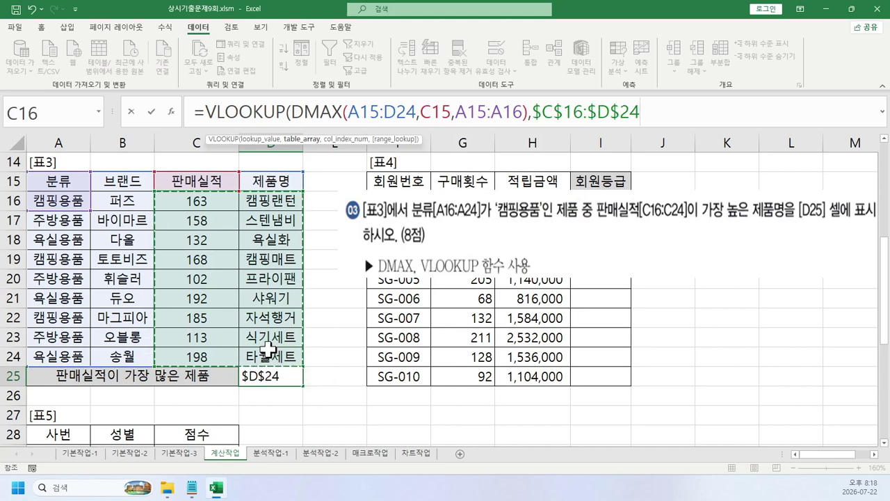
type(",2")
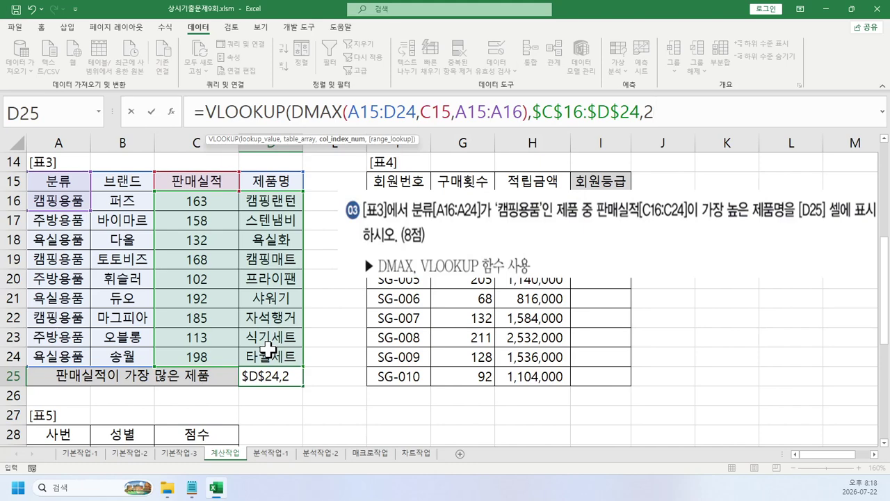
type(",0)")
key("Return")
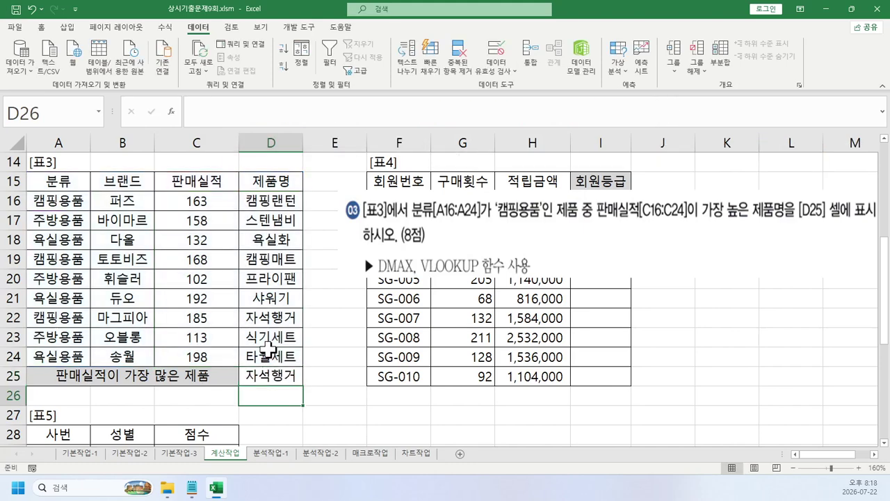
key("Up")
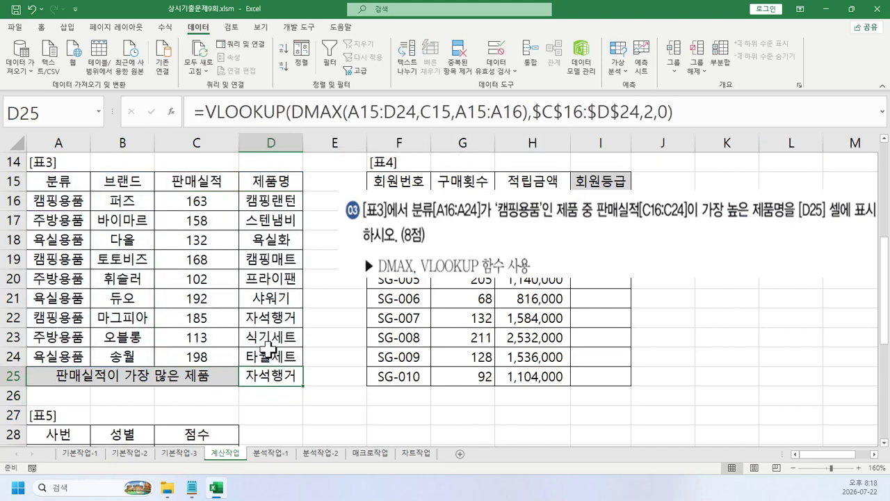
Open the D25 formula for editing at the VLOOKUP table range.
left_click(574, 105)
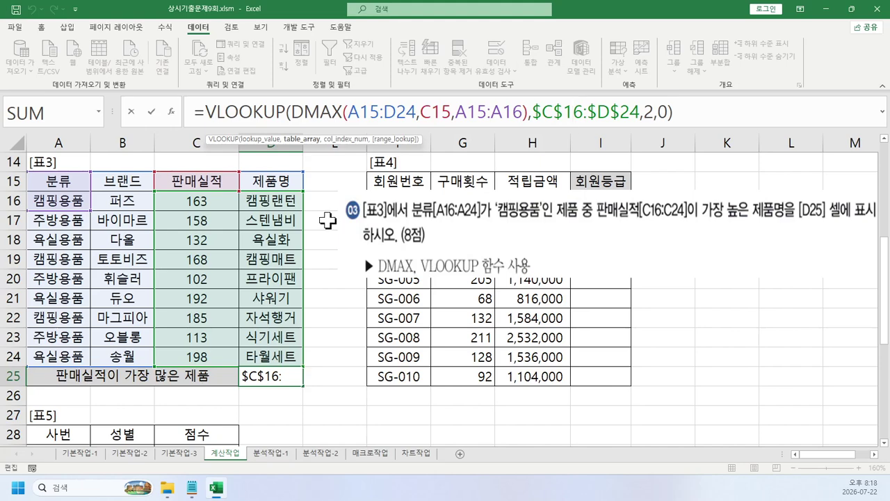
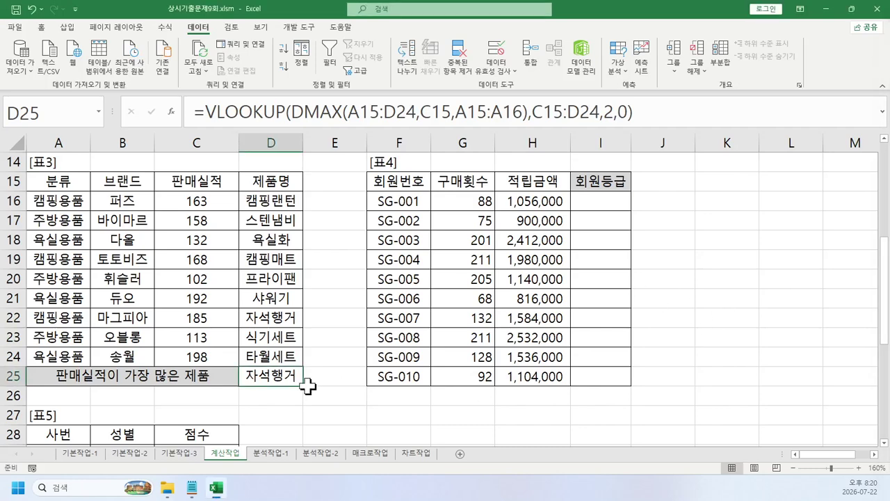
Examine the [표4] question picture alongside the 구매횟수, 적립금액 and 회원등급 columns.
left_click(317, 402)
left_click_drag(316, 402, 296, 379)
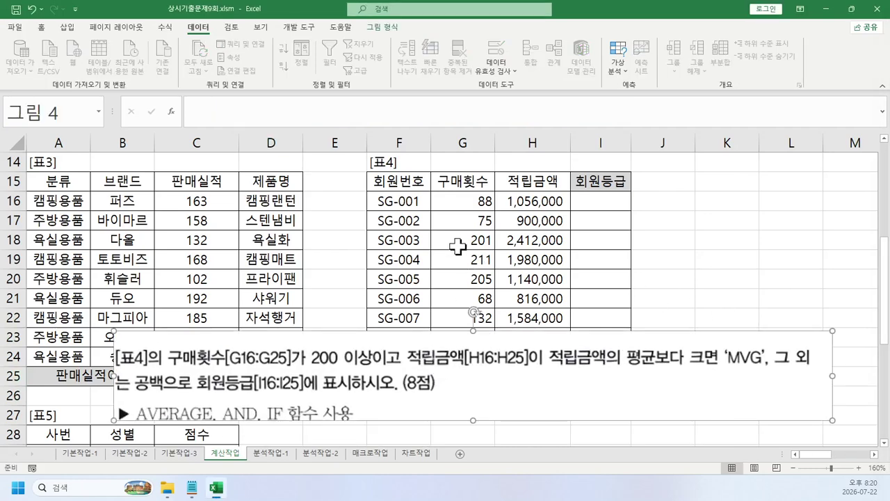
left_click_drag(465, 182, 461, 313)
left_click(509, 242)
left_click_drag(534, 198, 541, 275)
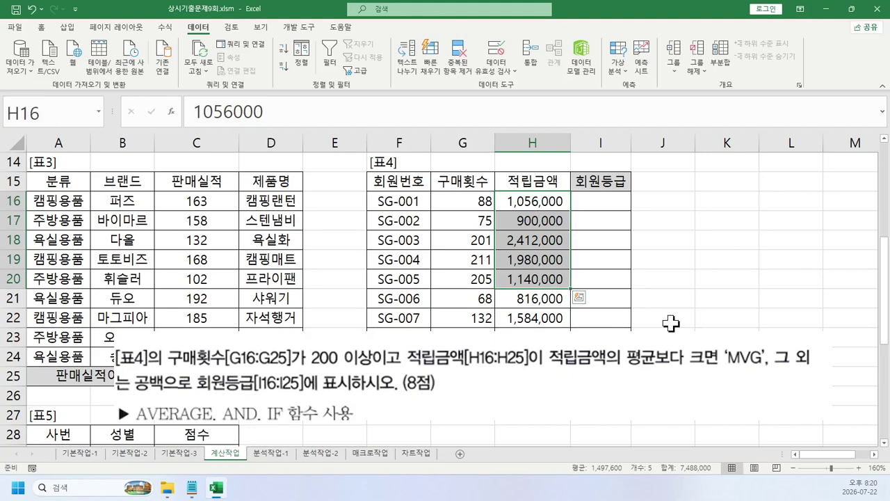
left_click(566, 372)
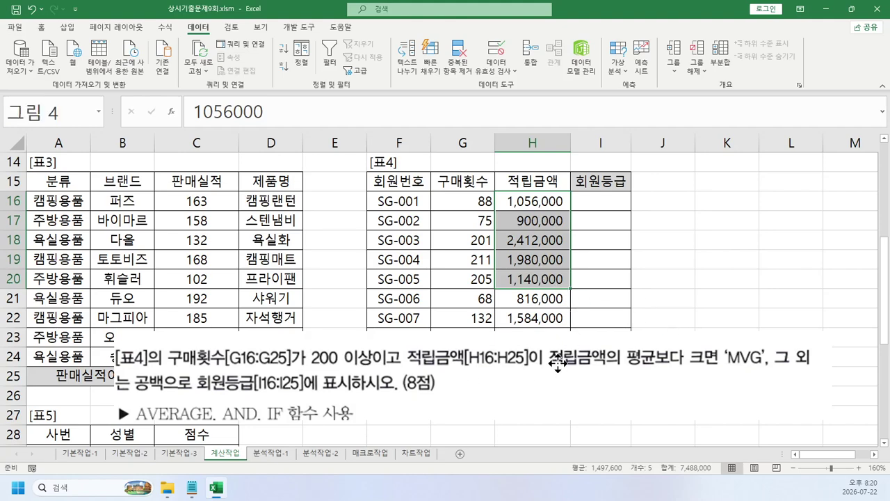
left_click_drag(566, 372, 556, 415)
left_click(601, 201)
left_click_drag(601, 201, 588, 358)
Mark the 구매횟수 and 적립금액 conditions in the [표4] question, clear the marks and move the picture below row 22.
left_click_drag(406, 428, 377, 325)
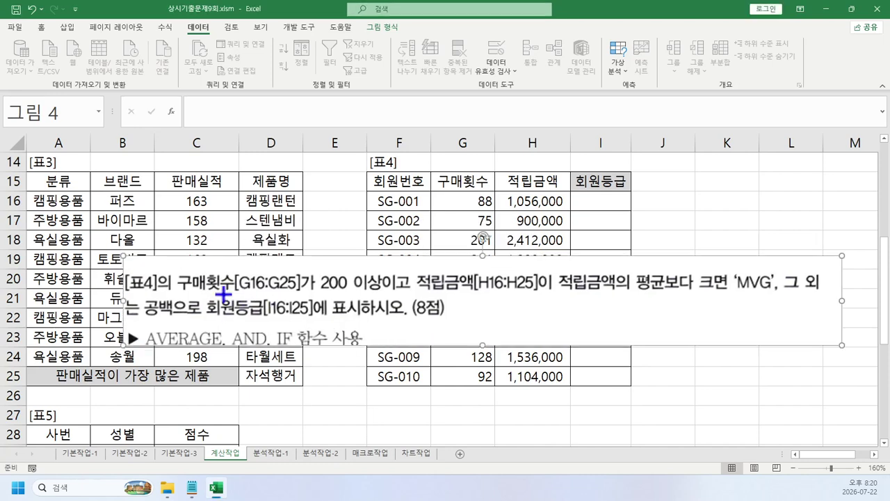
left_click_drag(174, 294, 734, 294)
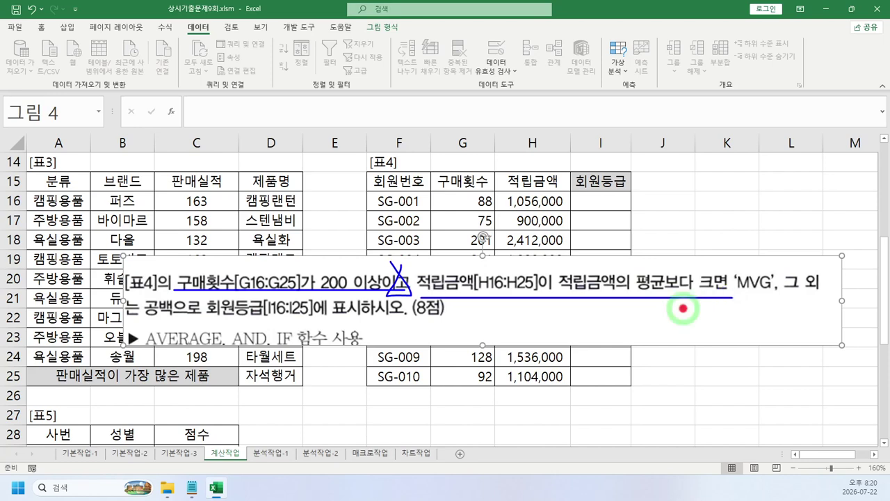
key("Escape")
left_click_drag(578, 314, 590, 385)
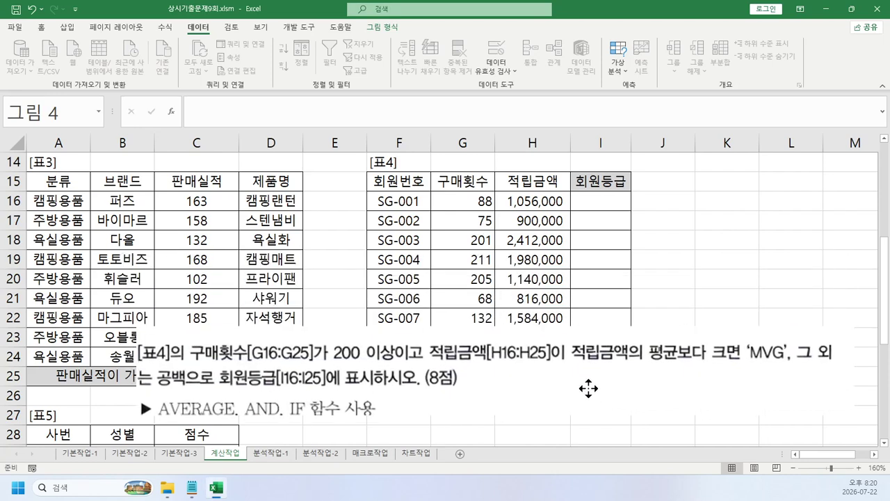
Enter the 구매횟수 condition =G16>=200 in I16.
left_click(602, 200)
type("=")
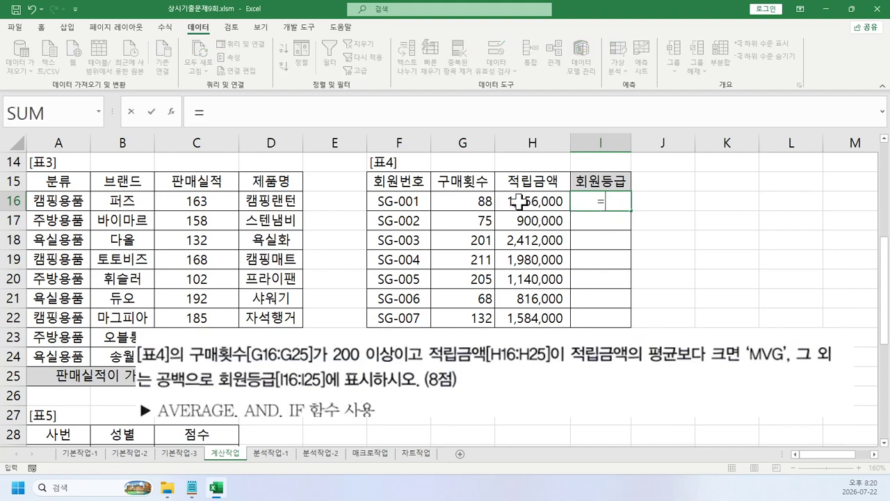
left_click(483, 200)
type(">=200")
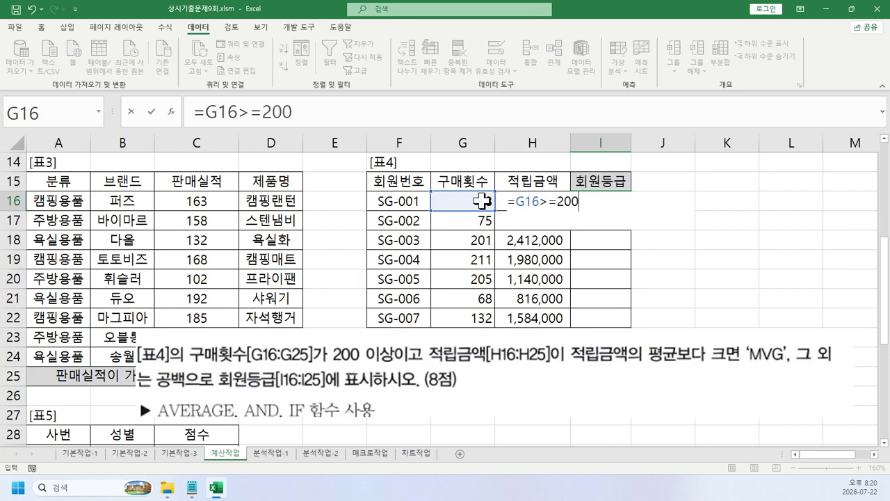
key("Return")
key("Up")
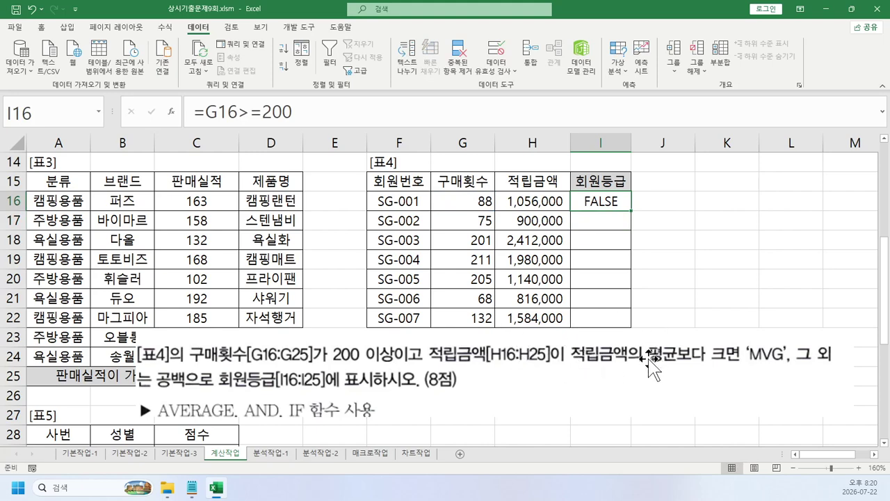
Enter the 적립금액 condition =H16>AVERAGE(H16:H25) in the helper cell J16.
left_click(657, 205)
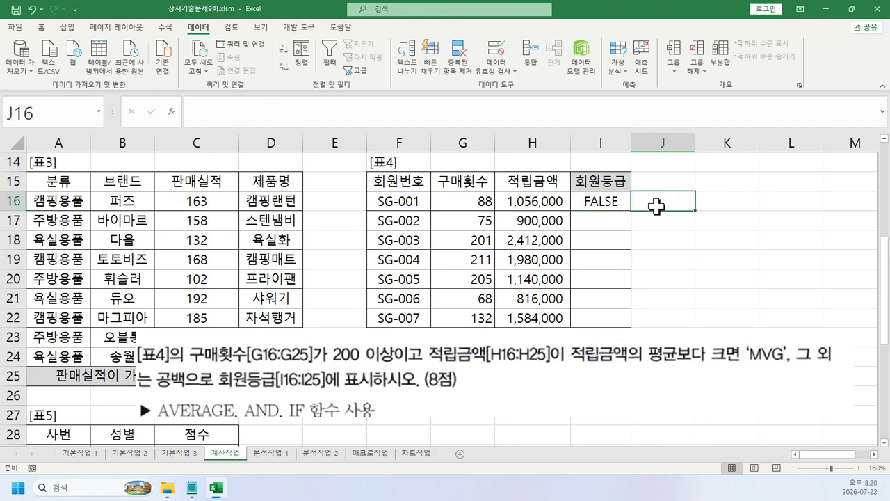
type("=")
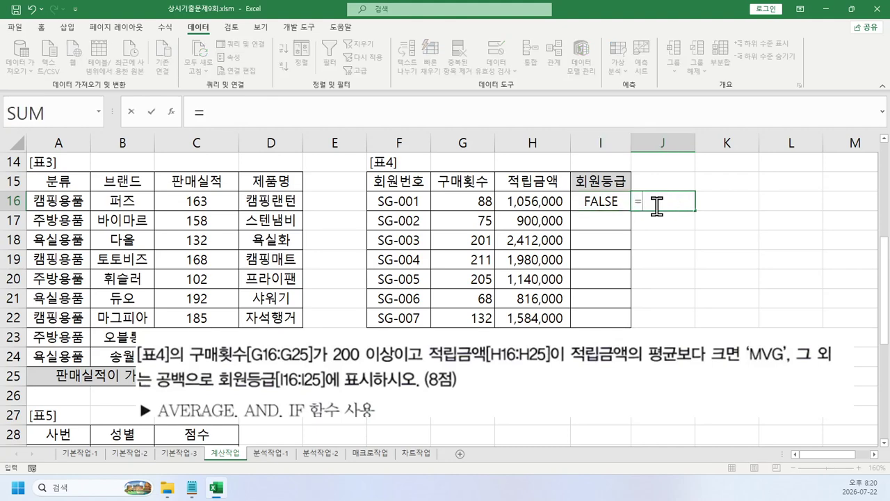
left_click(540, 204)
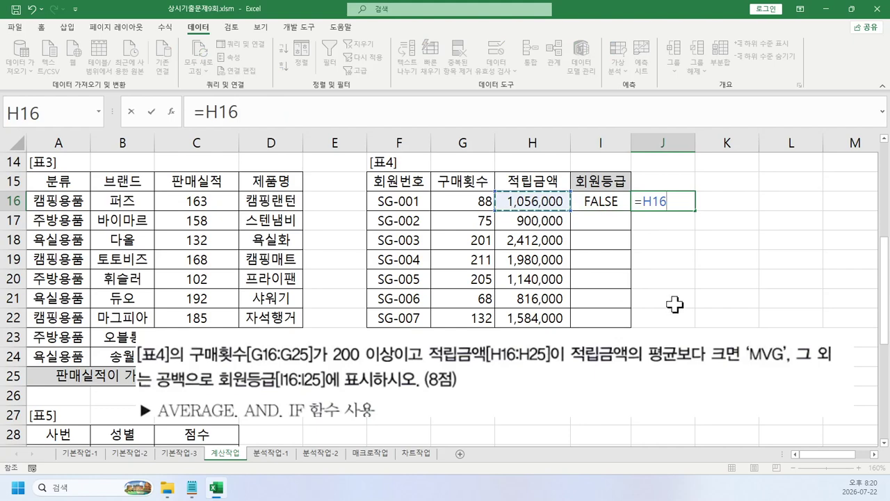
type(">aver")
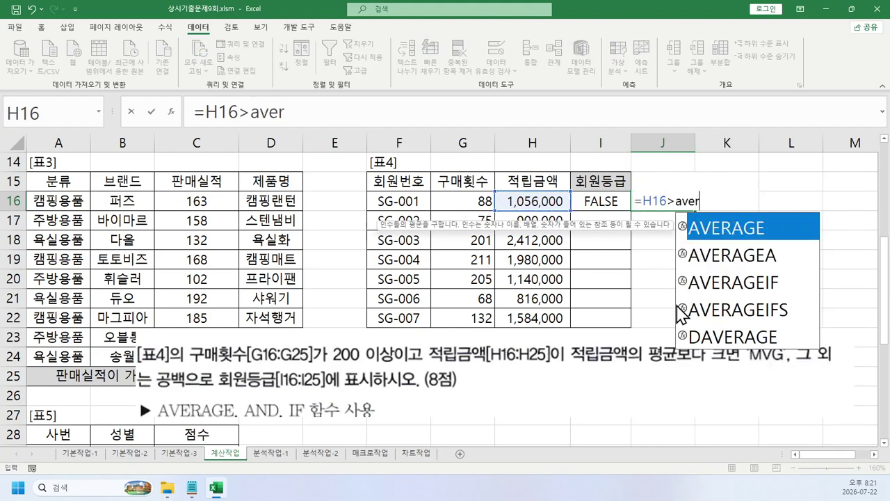
key("Tab")
left_click(525, 207)
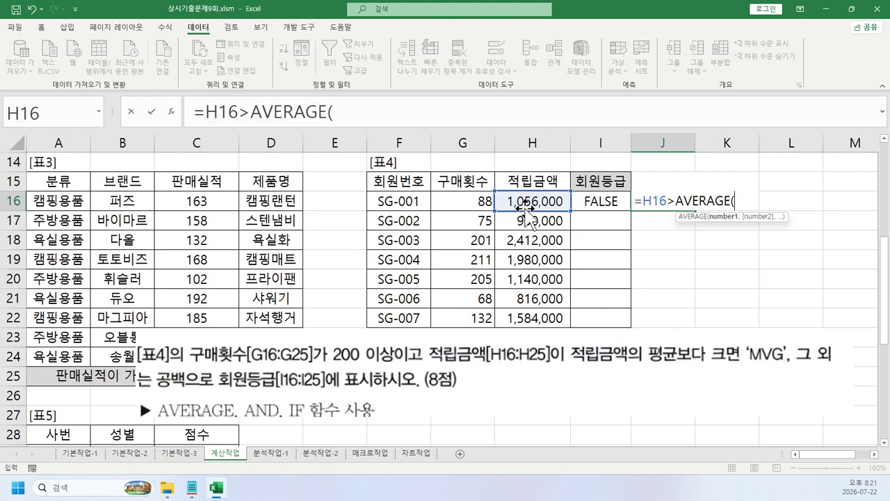
key("ctrl+shift+Down")
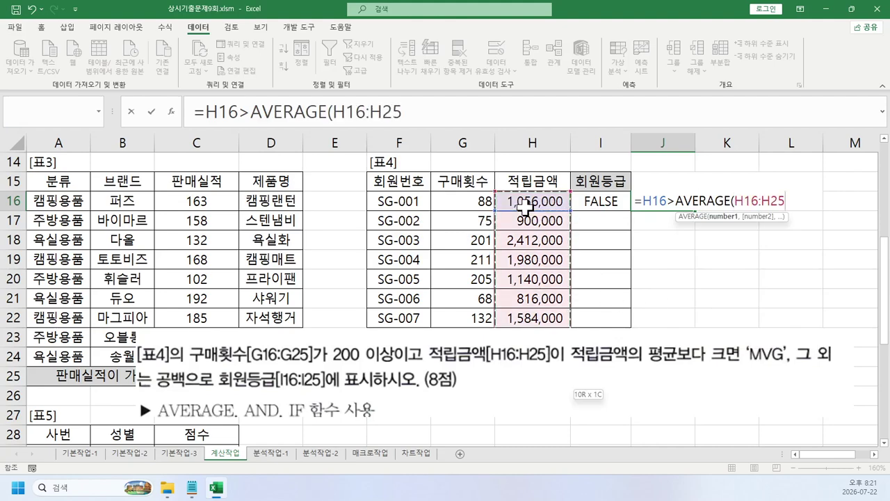
type(")")
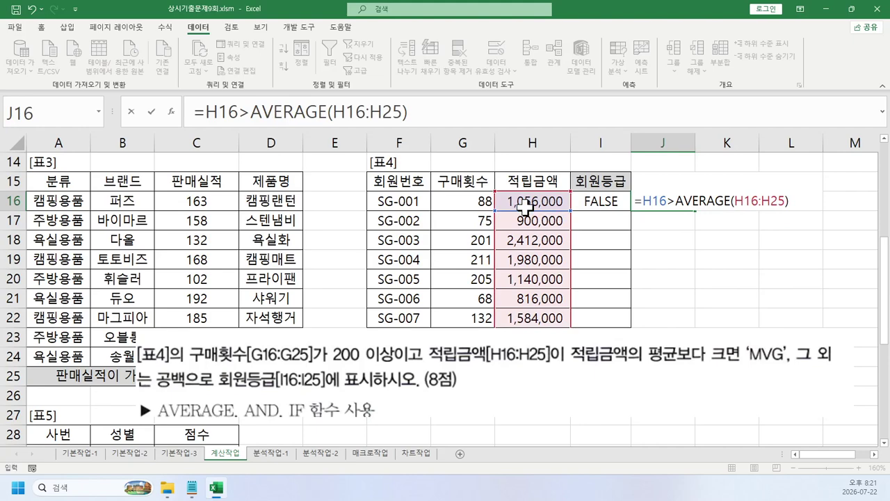
key("Return")
key("Up")
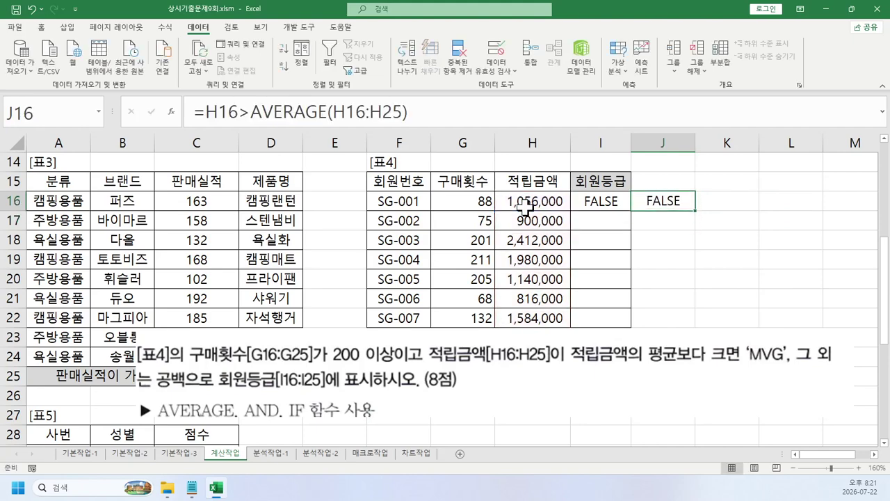
Move the question picture below the [표4] table and review the condition formulas in J16 and I16.
left_click_drag(522, 378, 494, 420)
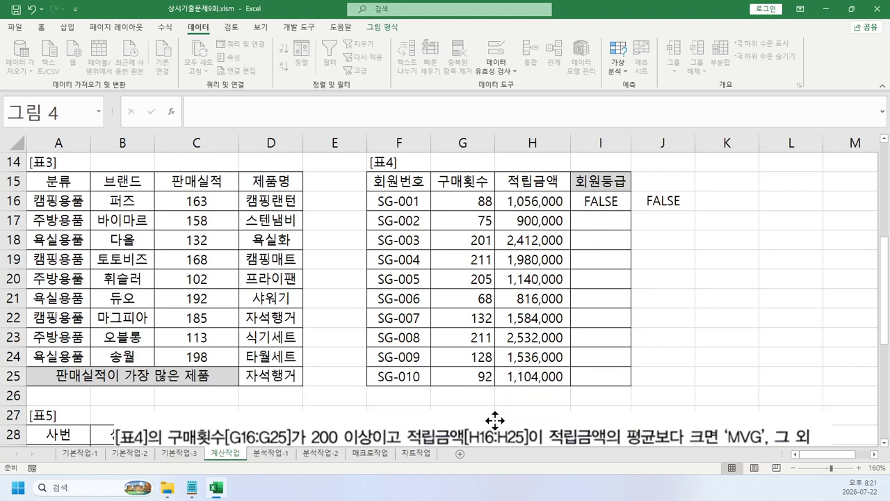
scroll(491, 230, "down", 1)
scroll(605, 235, "up", 2)
left_click(653, 221)
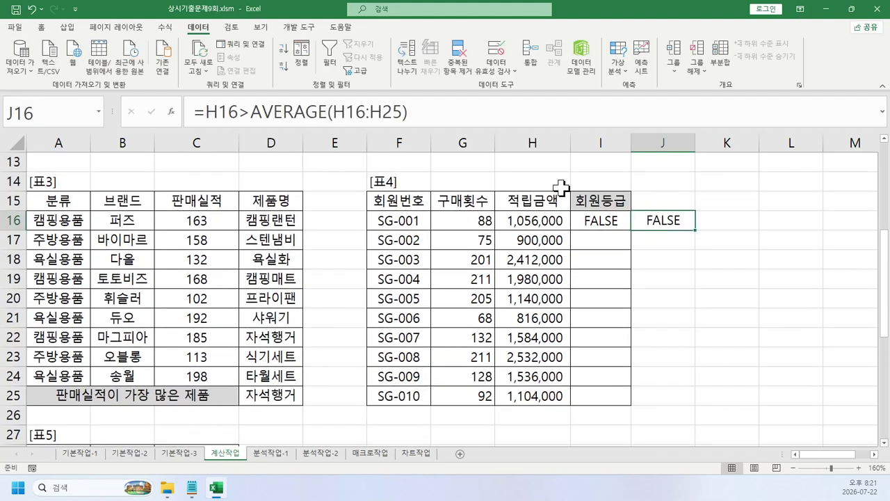
left_click(357, 109)
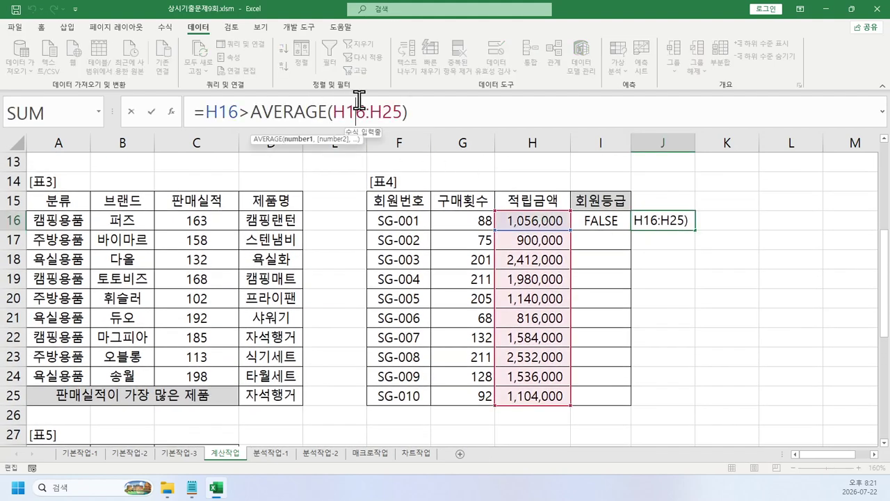
key("Escape")
left_click(604, 221)
left_click(238, 112)
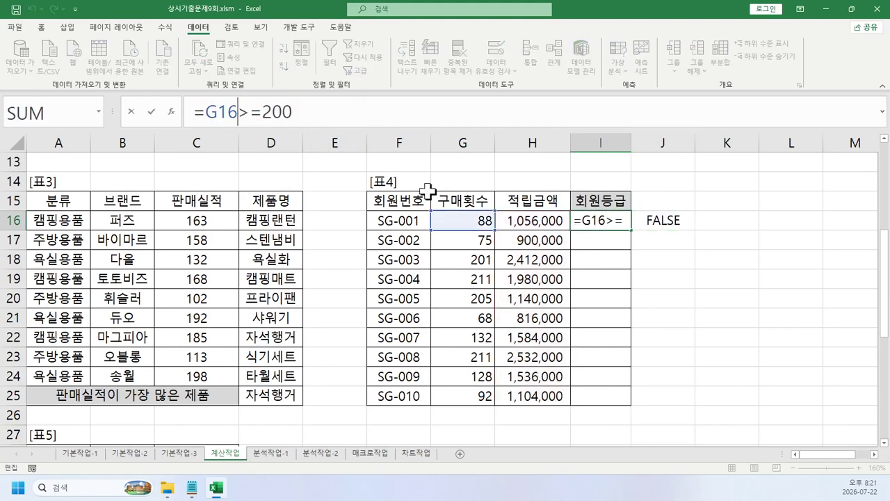
key("Escape")
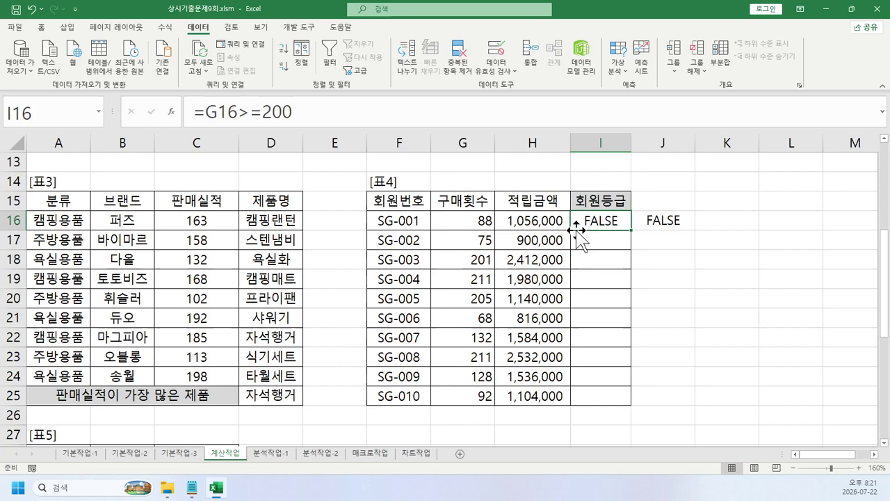
Make the AVERAGE range in the J16 formula absolute as $H$16:$H$25.
left_click(666, 222)
left_click(328, 112)
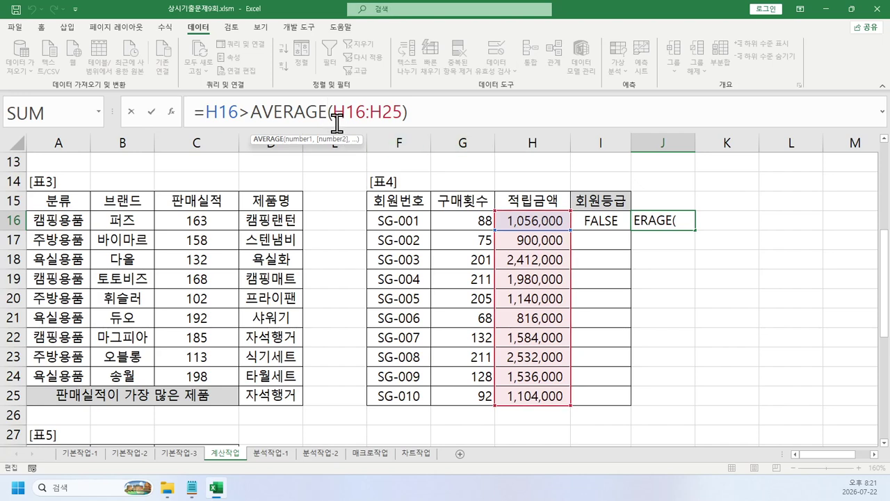
left_click_drag(333, 112, 405, 113)
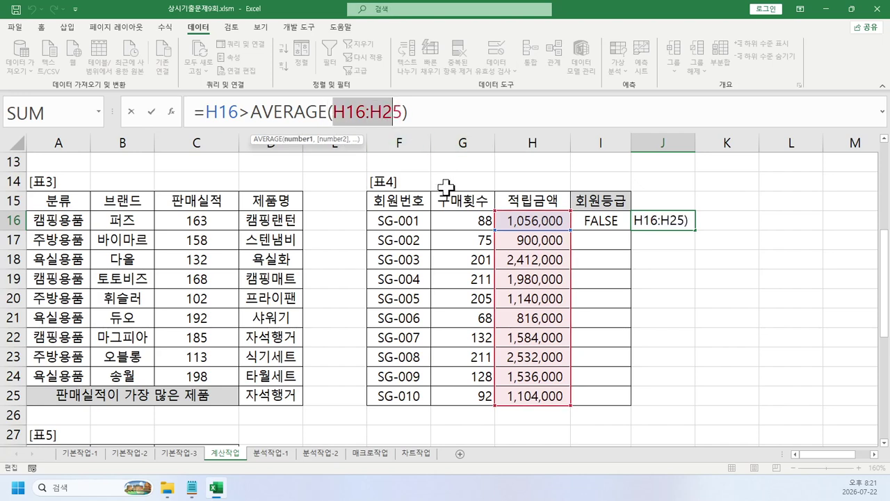
key("F4")
key("Return")
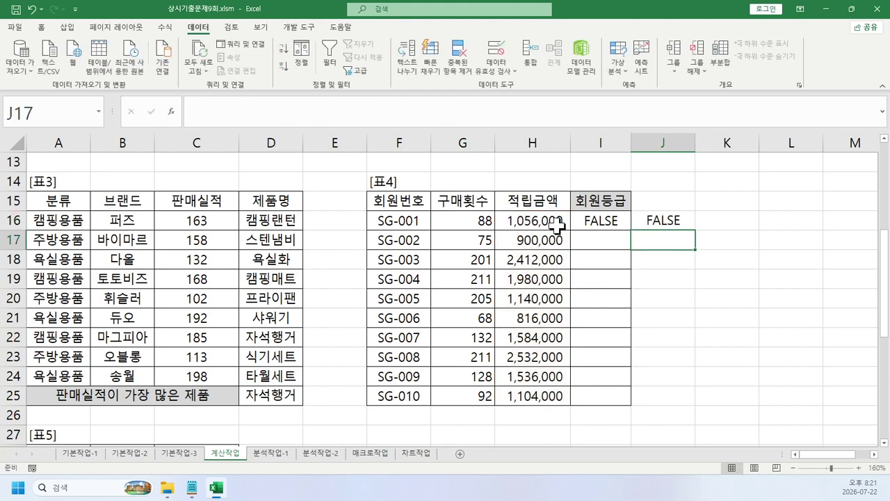
Fill the J16 comparison down to J25 to check its absolute range, and clear the copies in J17:J25.
left_click(598, 221)
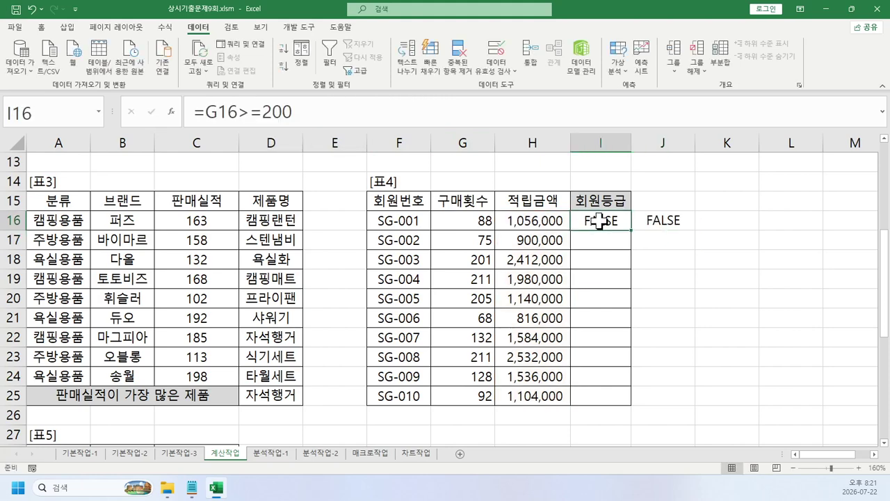
left_click(657, 224)
left_click_drag(695, 230, 675, 394)
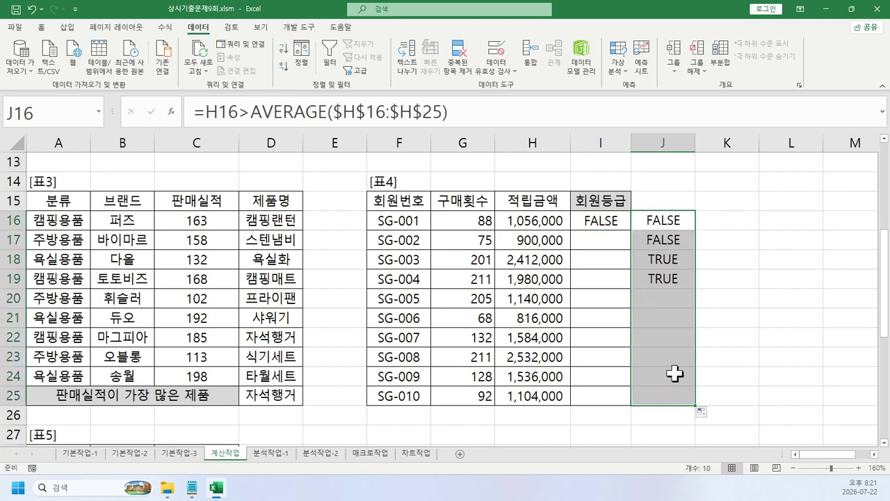
left_click(663, 337)
left_click(342, 112)
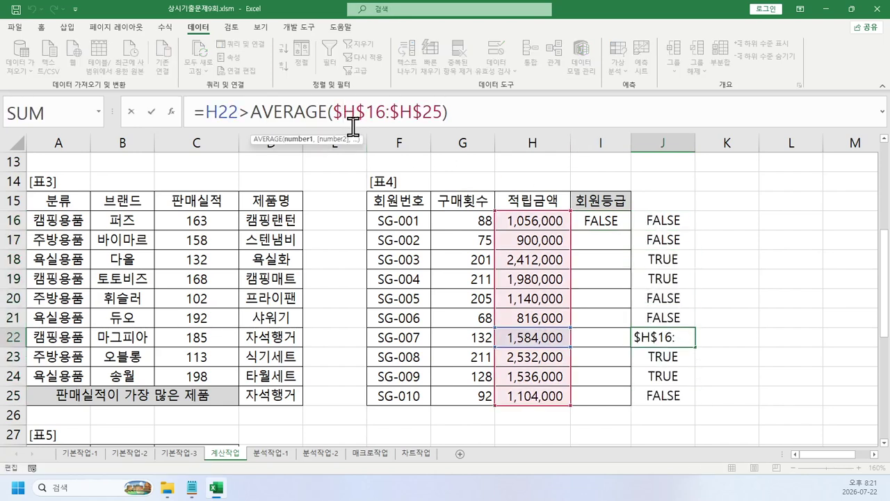
key("Escape")
left_click_drag(646, 238, 653, 391)
key("Delete")
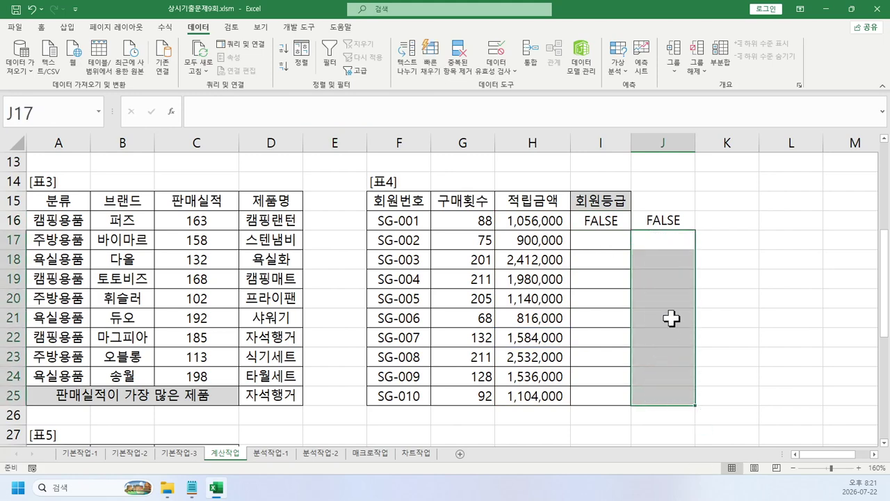
Copy the expression H16>AVERAGE($H$16:$H$25) from the J16 formula without its equals sign.
left_click(657, 226)
left_click_drag(200, 111, 804, 122)
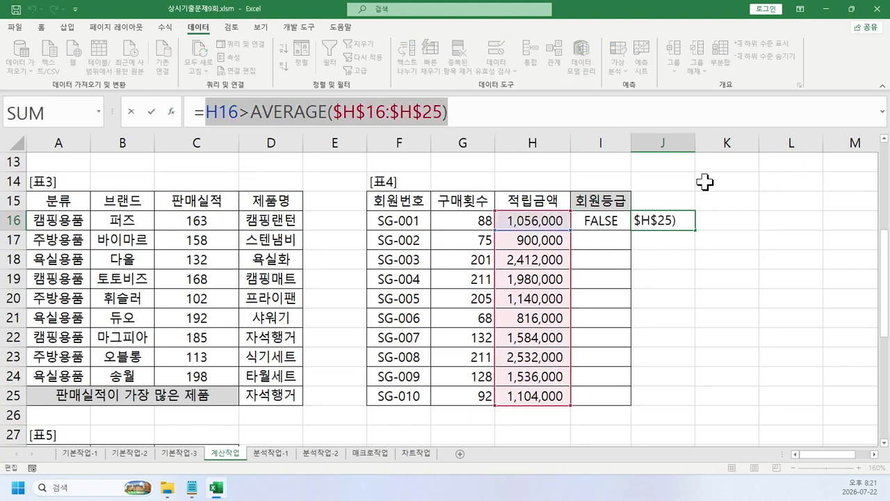
key("Escape")
Combine both conditions in I16 as =AND(G16>=200,H16>AVERAGE($H$16:$H$25)) and clear the helper formula in J16.
left_click(587, 221)
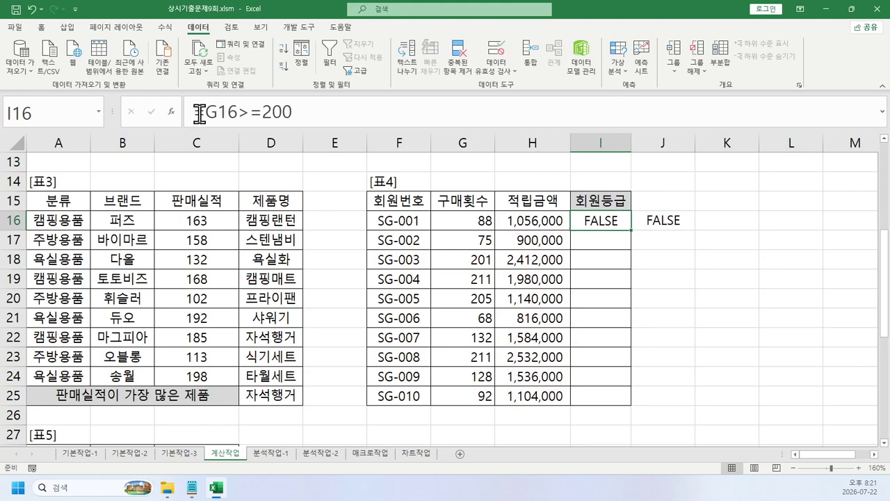
left_click_drag(189, 111, 204, 111)
type("=and")
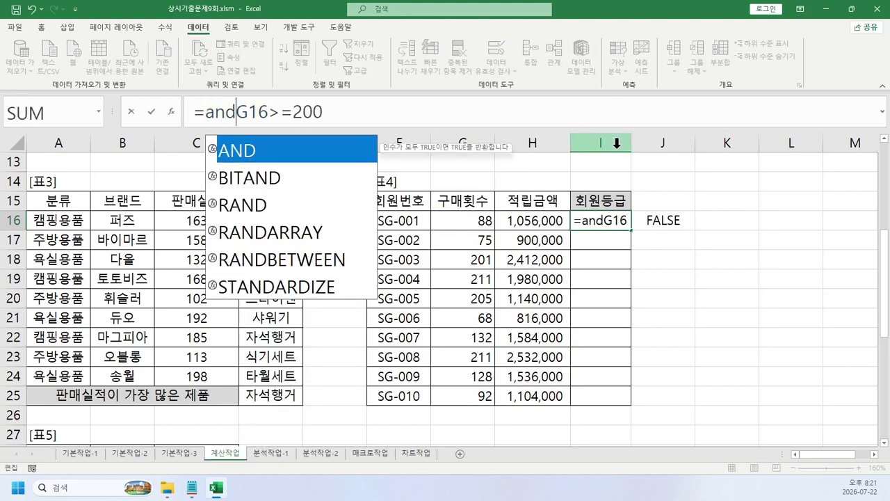
key("Tab")
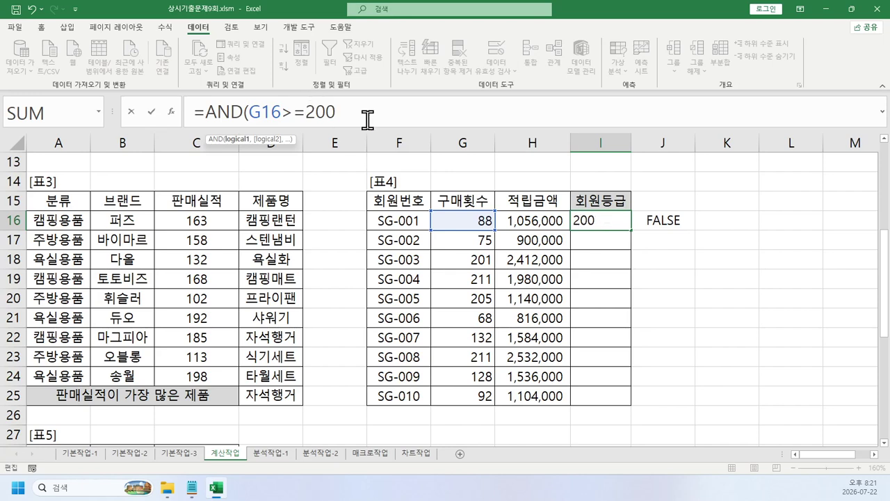
type(",H16>AVERAGE($H$16:$H$25))")
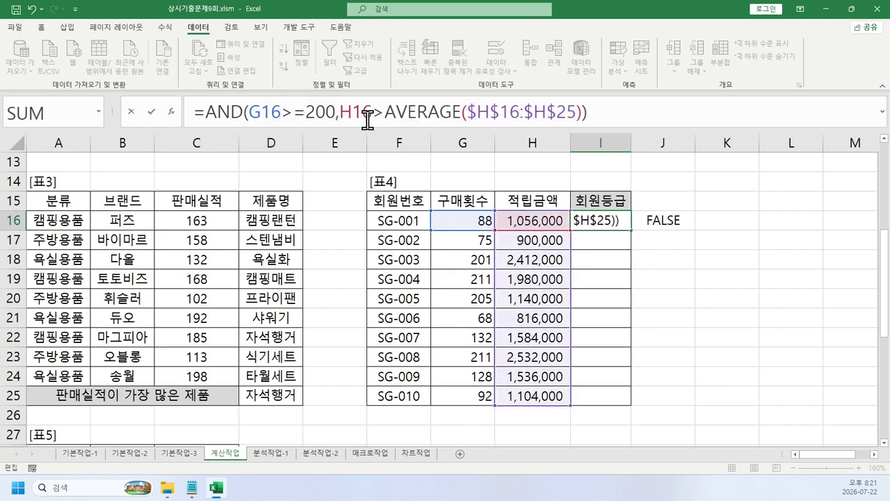
key("Return")
key("Up")
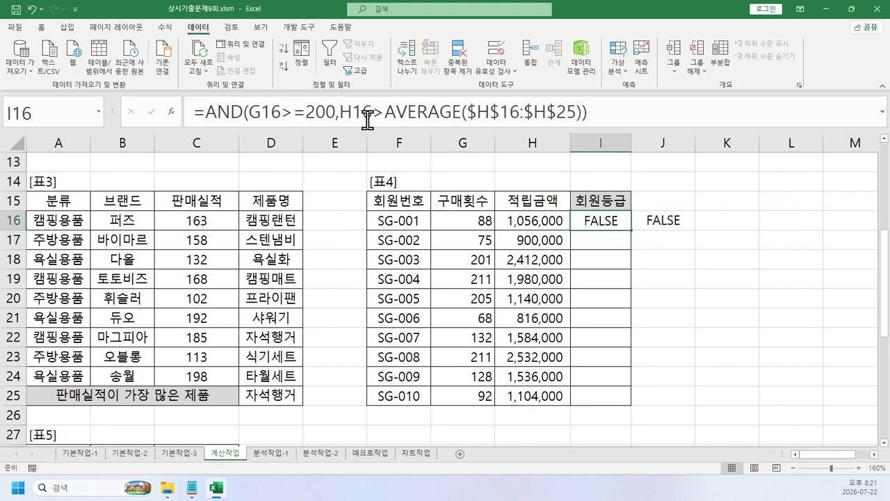
key("Right")
key("Delete")
Wrap the AND formula in I16 in an IF that returns "MVG" when true and "" when false.
key("Left")
left_click(208, 113)
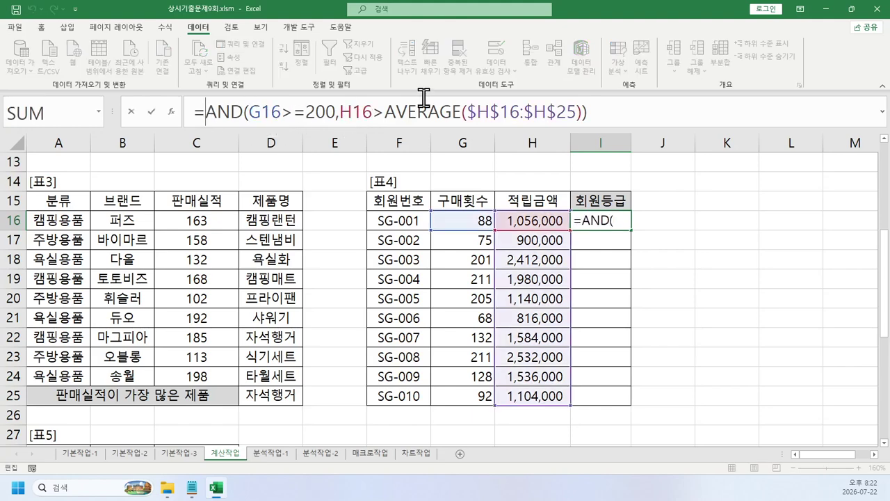
type("IF(")
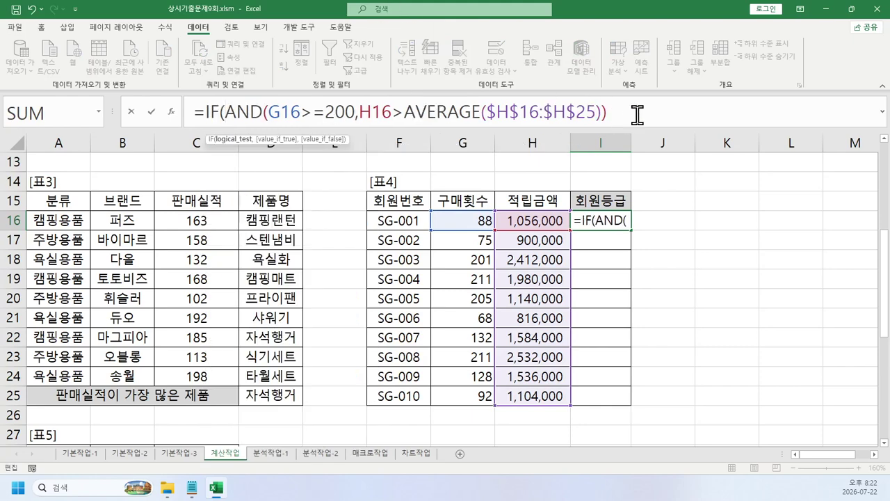
left_click(637, 115)
type(",\"M")
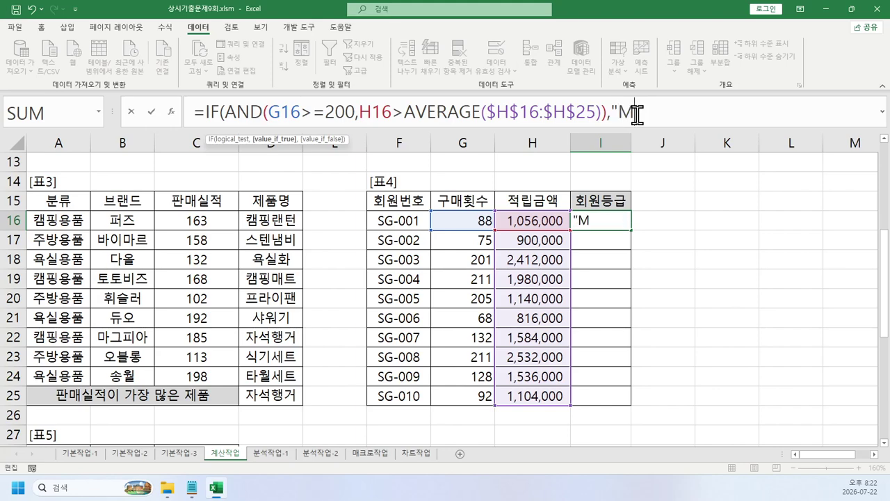
type("VG\",")
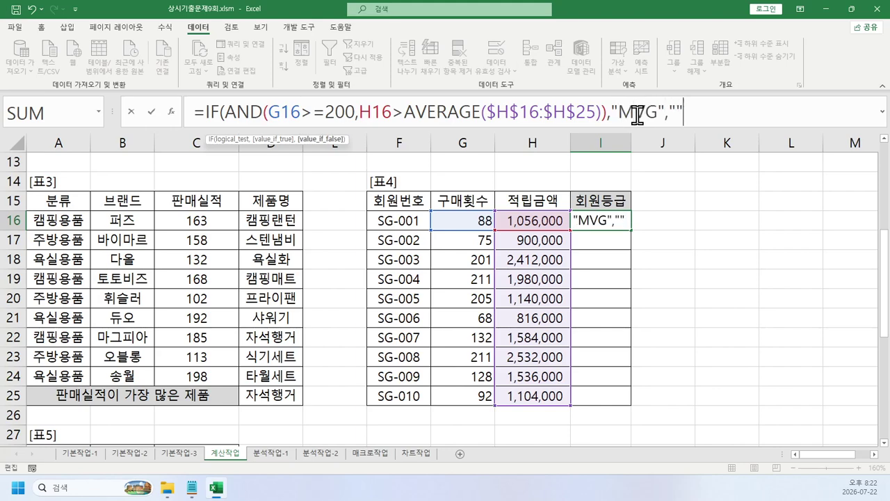
type("\"\")")
key("Return")
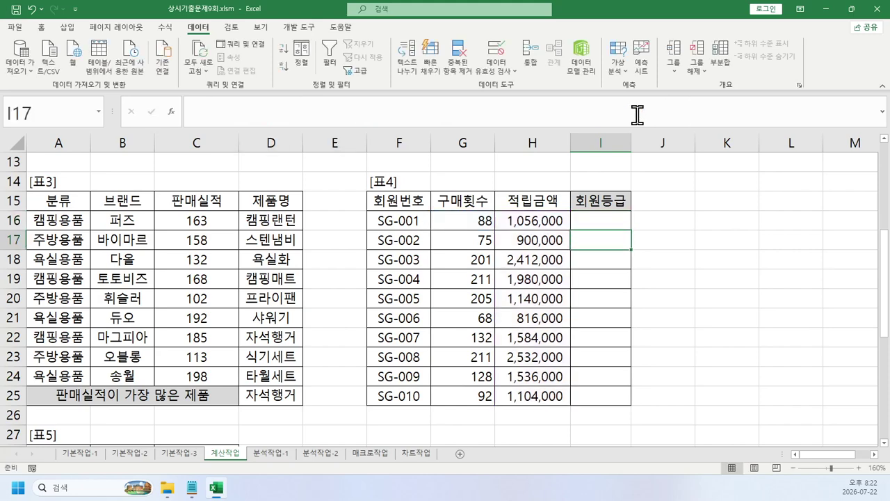
Fill the I16 formula down through I25 and check the copied 회원등급 formulas.
left_click(616, 221)
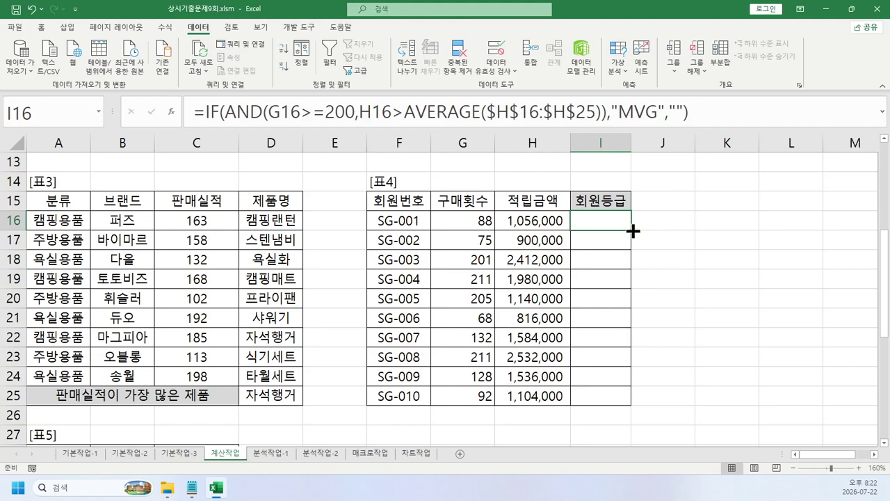
left_click_drag(630, 230, 625, 409)
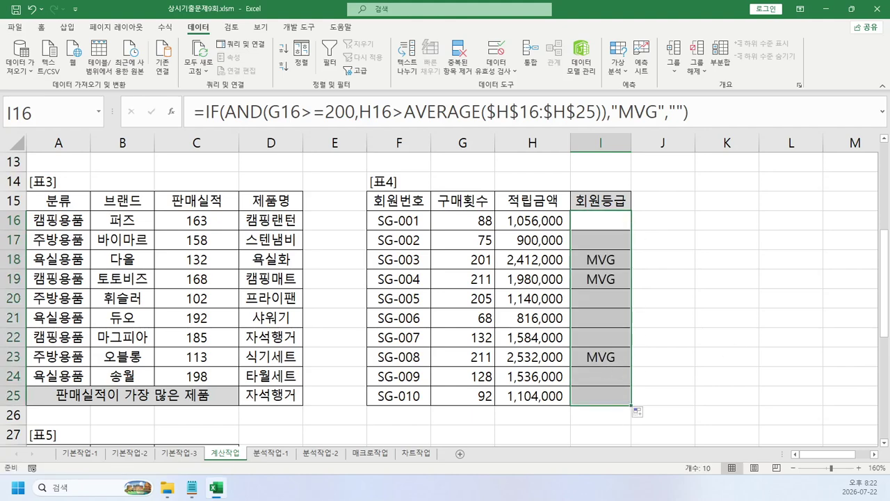
left_click(662, 220)
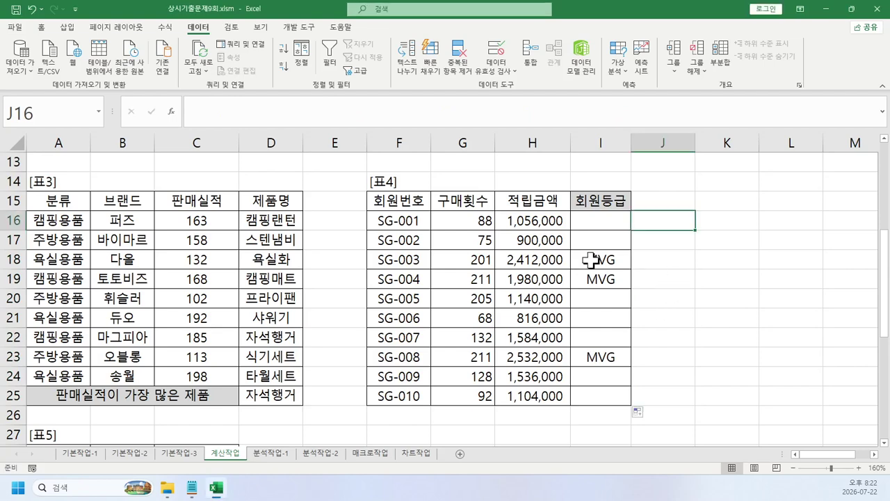
left_click(611, 228)
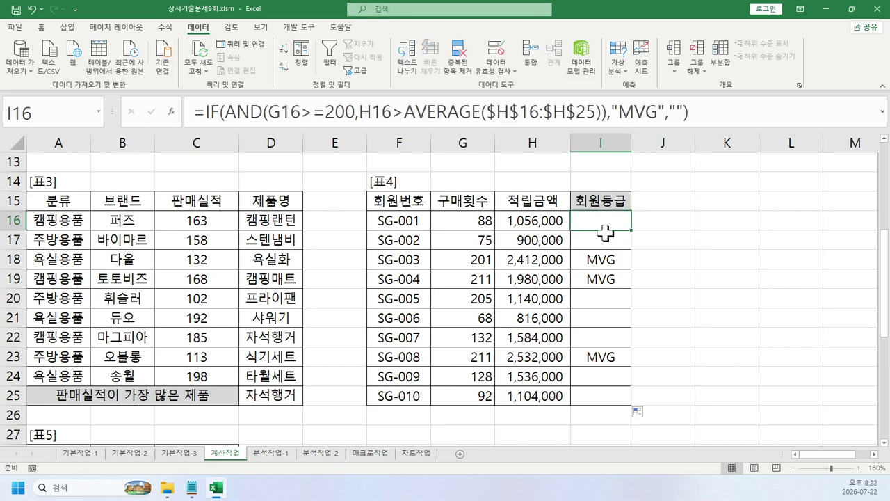
left_click(605, 261)
left_click(605, 280)
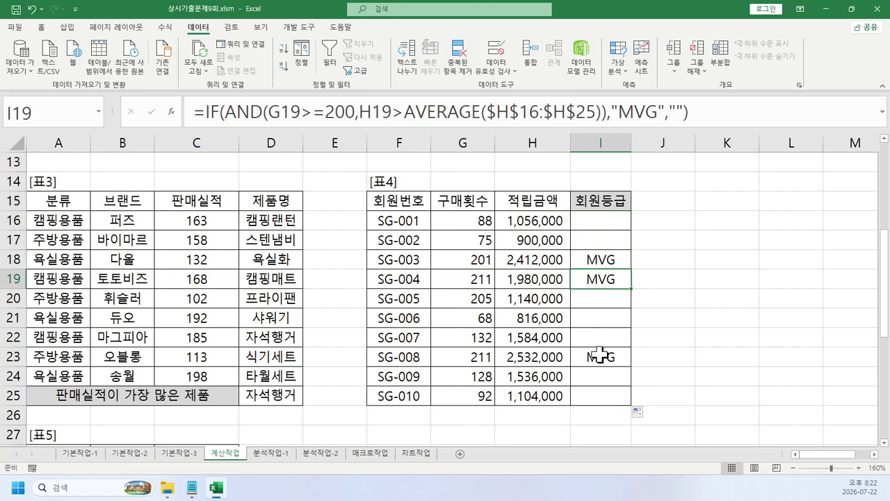
left_click(577, 220)
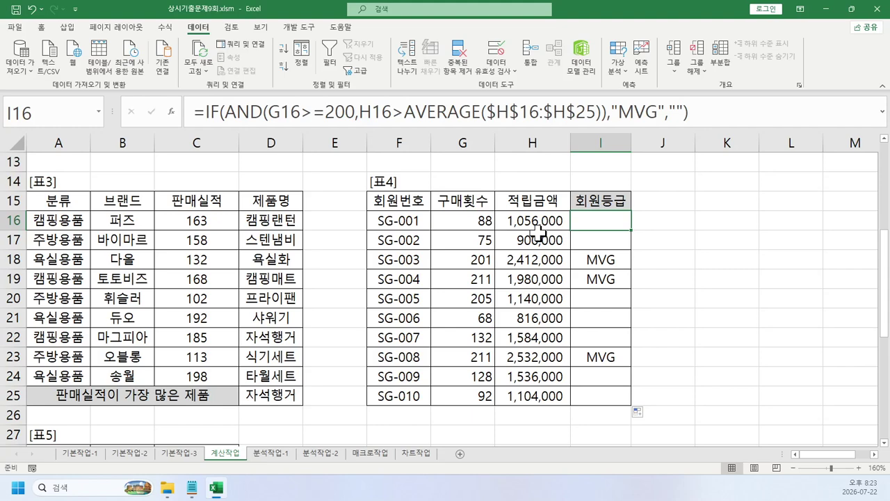
Start a COUNTIFS formula in J16 with the range G16:G25 and the criterion ">=200".
left_click(662, 222)
left_click(475, 113)
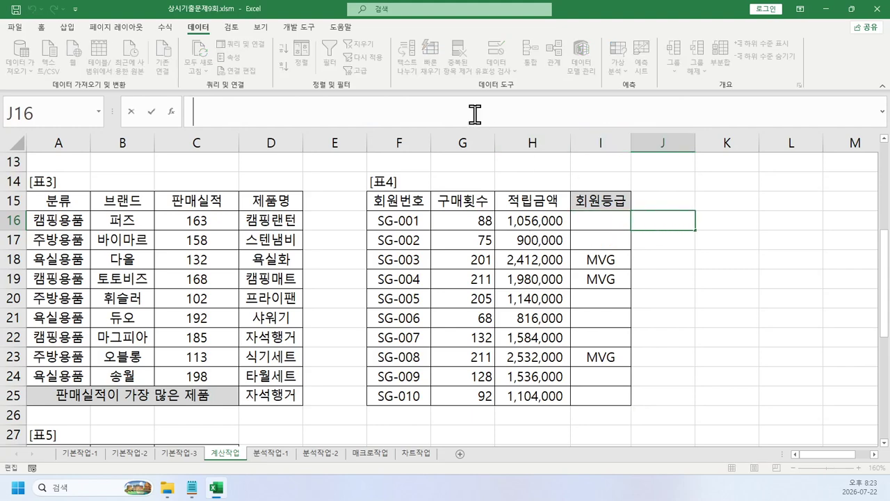
type("=countif")
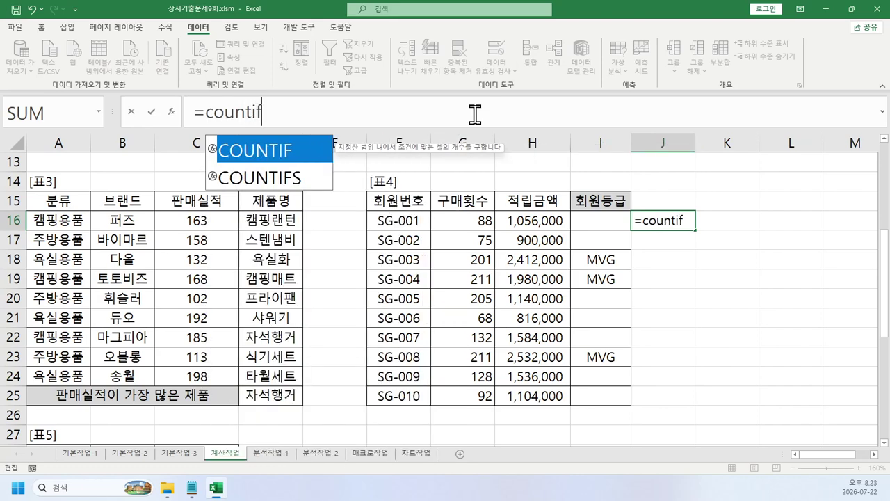
type("s")
key("Tab")
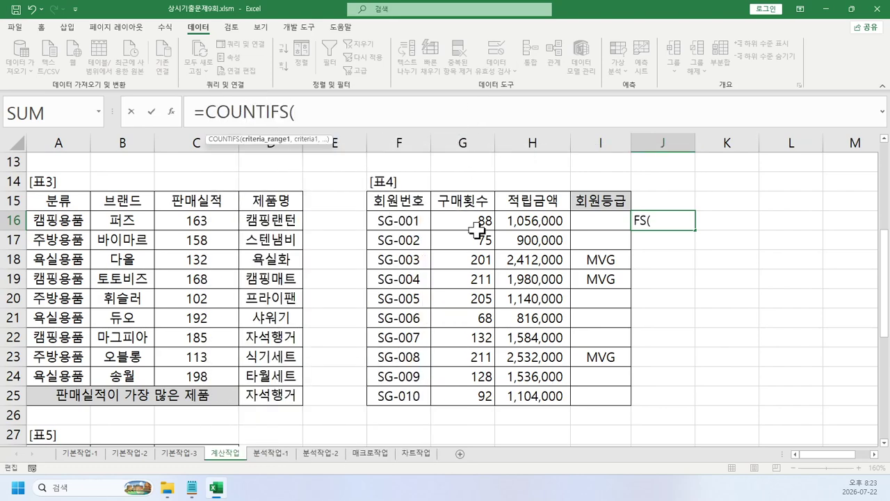
left_click_drag(478, 223, 471, 387)
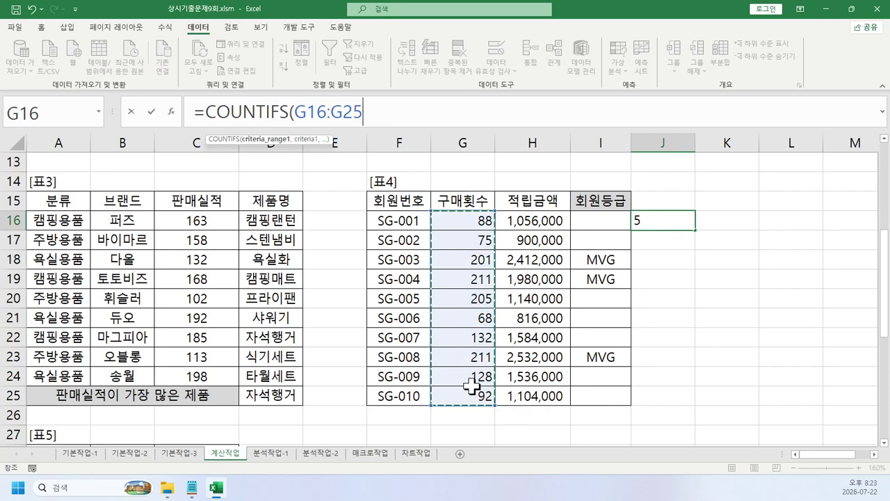
type(",\">=")
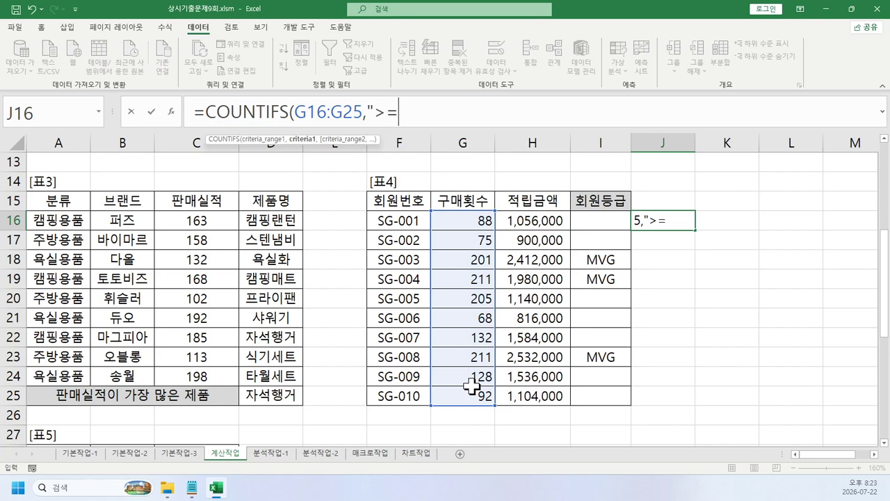
type("200")
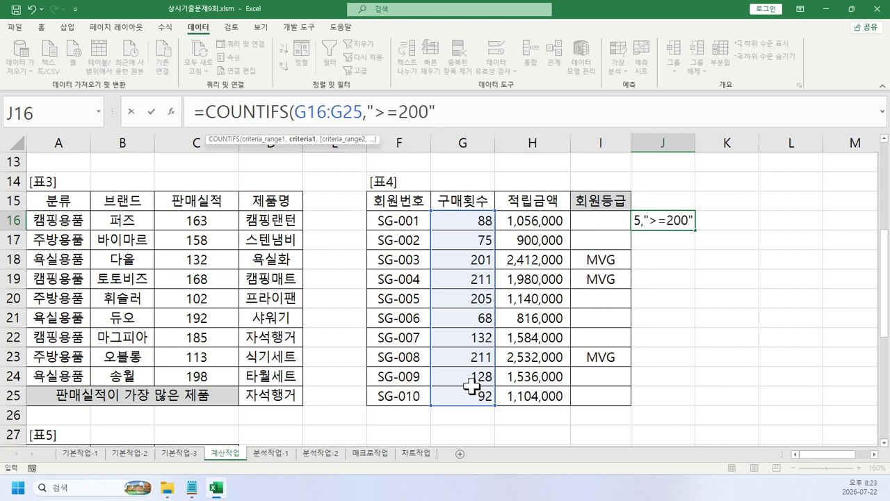
type("\",")
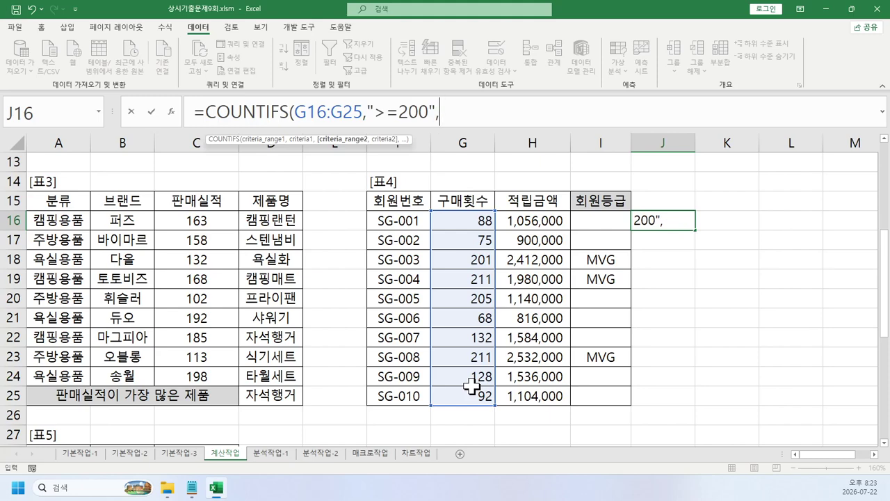
Complete the J16 COUNTIFS formula with the second range H16:H25 and the criterion ">="&AVERAGE(H16:H25).
left_click_drag(531, 217, 534, 381)
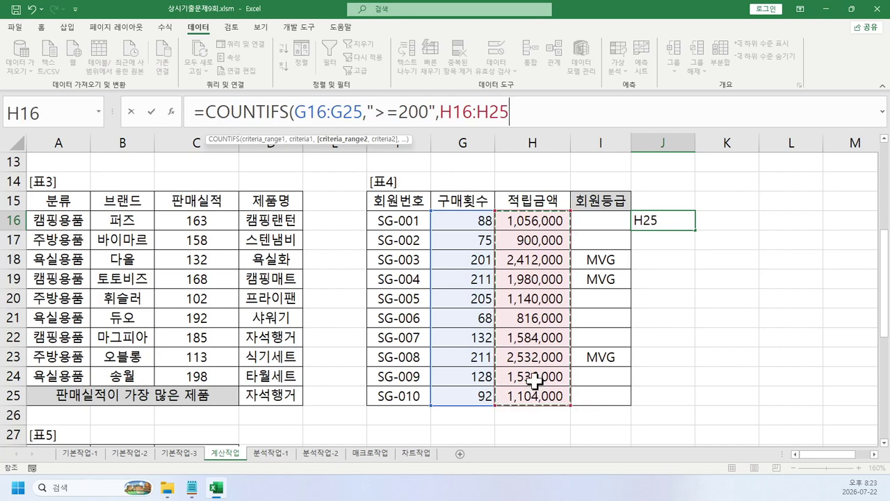
type(",")
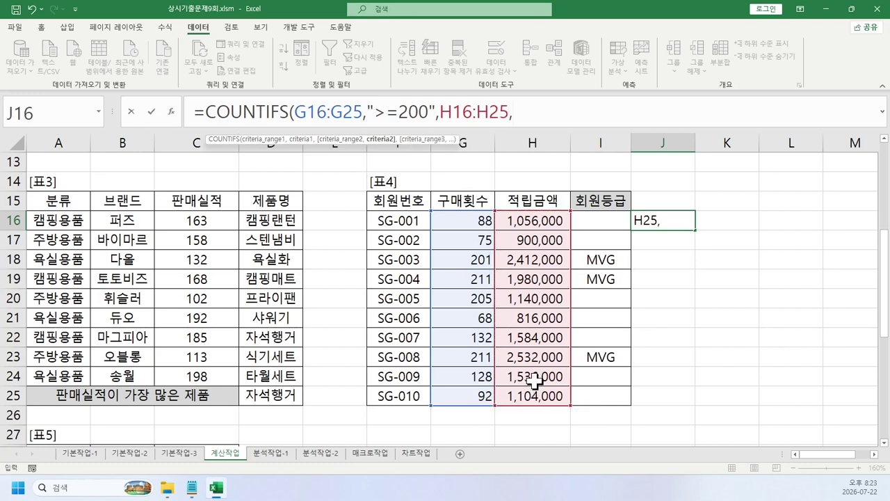
type("\">=-")
type("&")
type("av")
key("Down")
key("Tab")
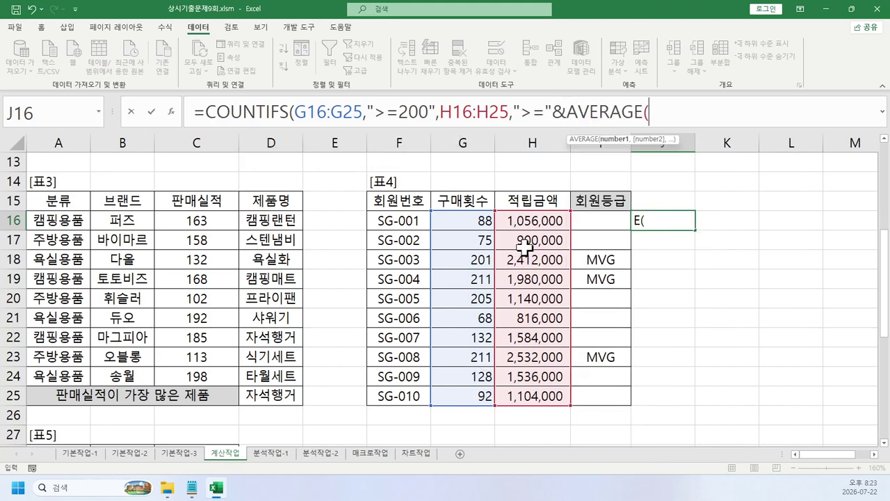
left_click_drag(535, 223, 534, 393)
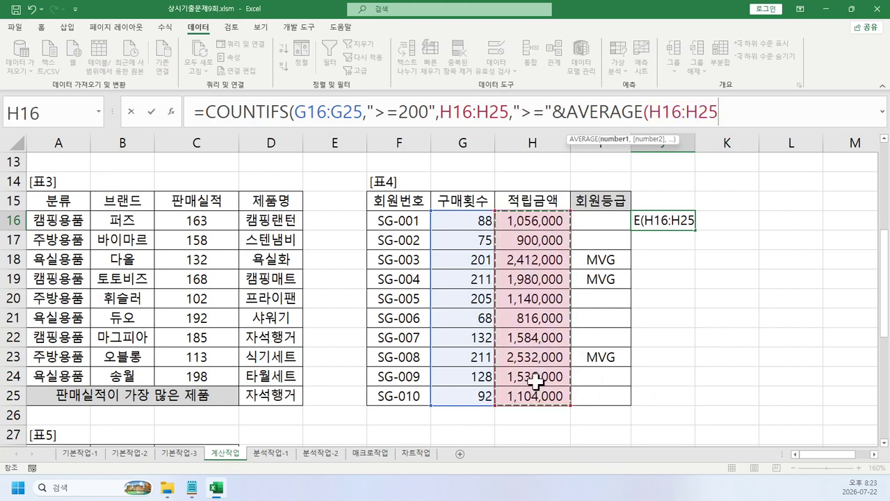
type(")")
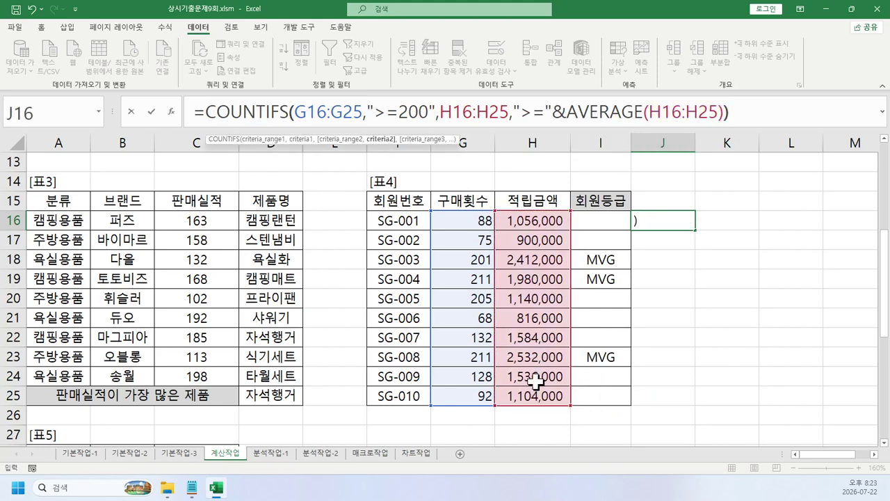
type(")")
key("Return")
key("Up")
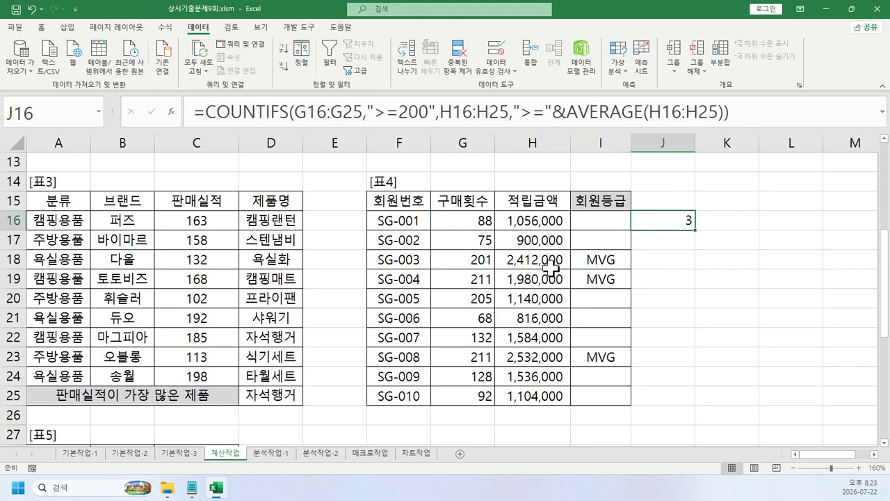
Delete the [표4] question picture and paste the [표5] question picture beside the [표5] table.
scroll(334, 285, "down", 5)
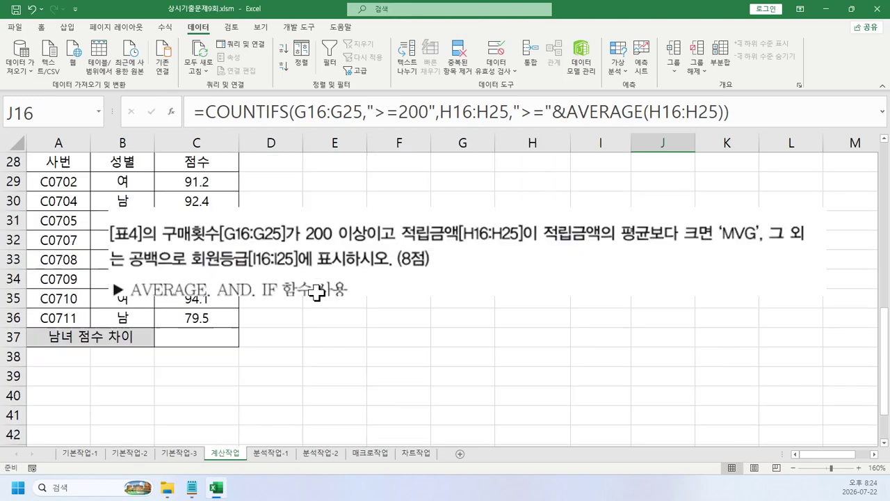
left_click(317, 266)
key("Delete")
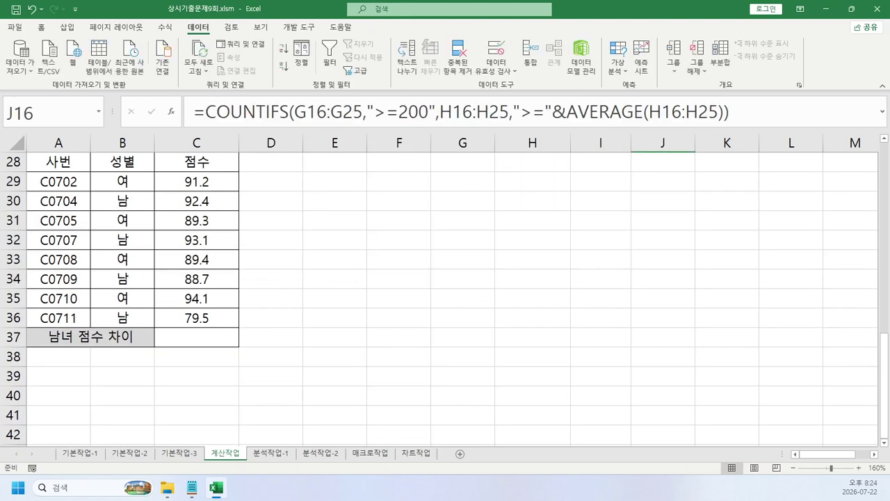
key("ctrl+v")
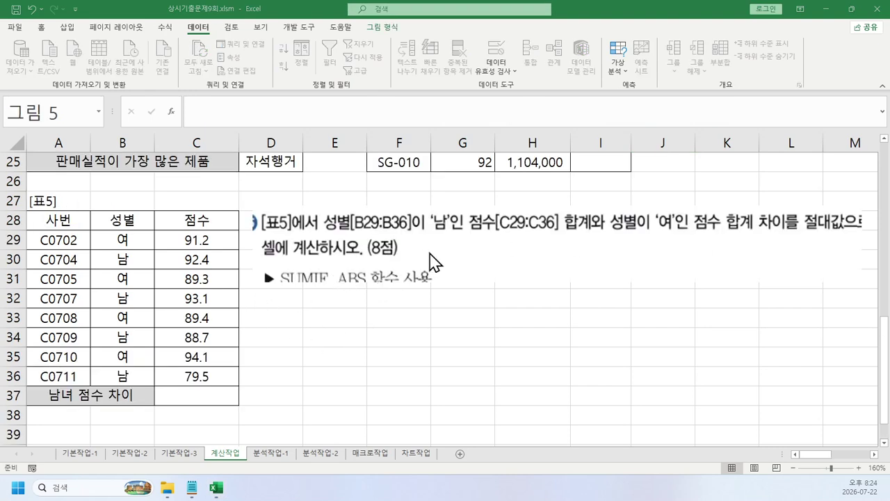
left_click_drag(324, 238, 466, 238)
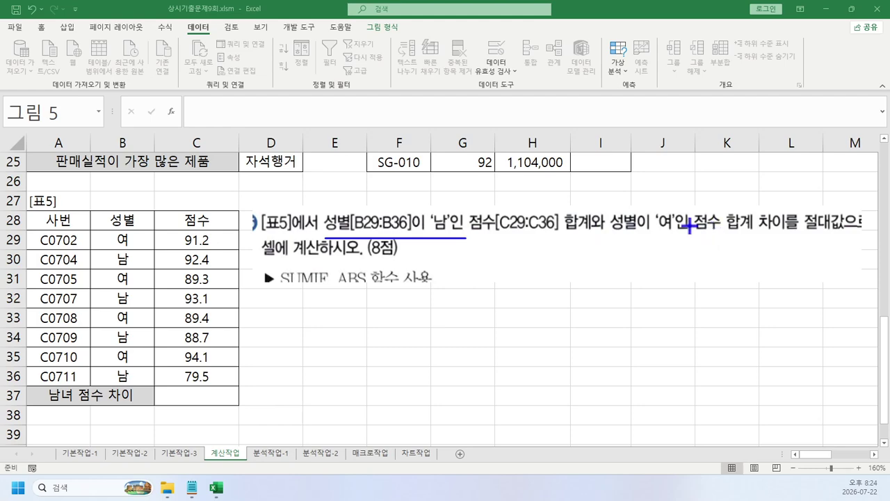
left_click_drag(801, 229, 823, 237)
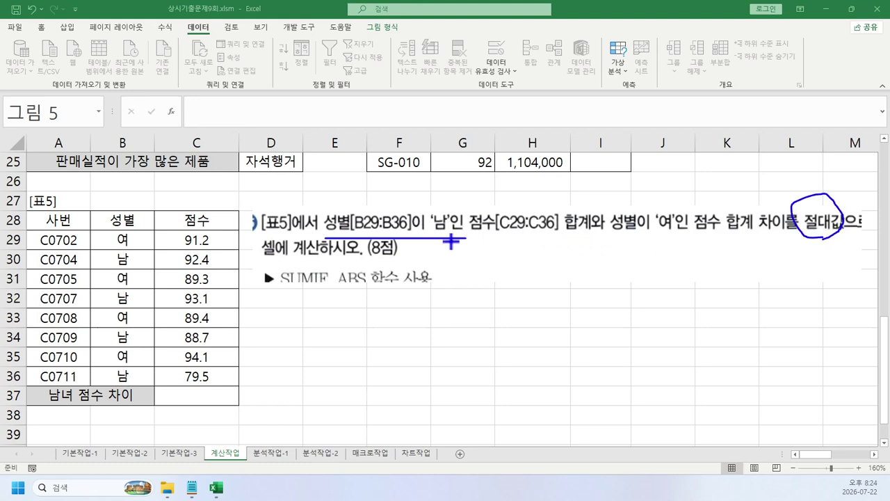
left_click_drag(576, 242, 691, 246)
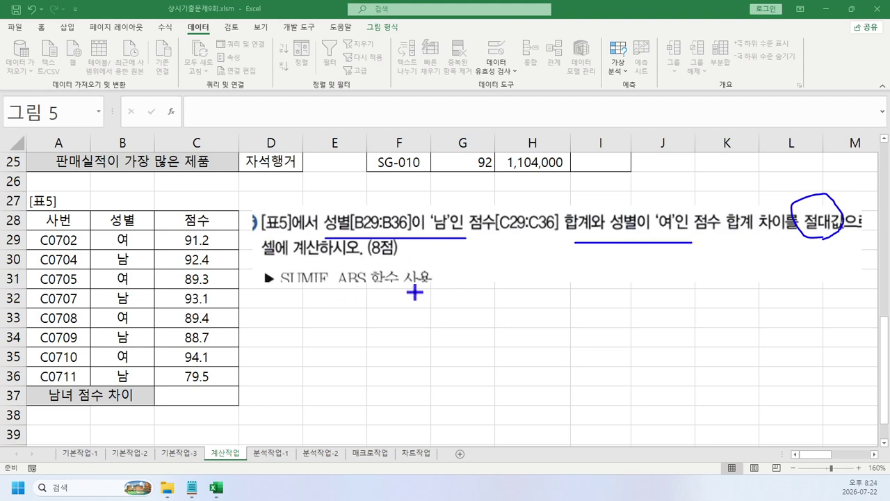
Enter the helper labels 남 in E36 and 여 in E37 beside the [표5] table.
key("Escape")
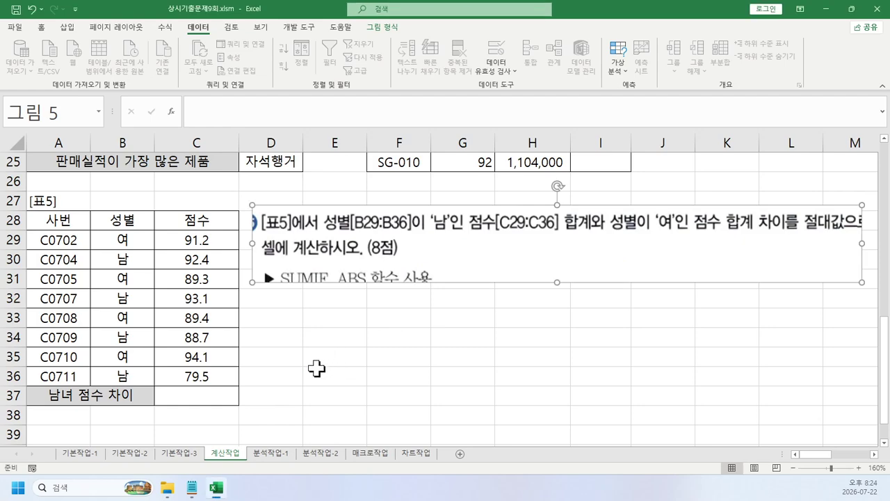
left_click(316, 370)
type("ska")
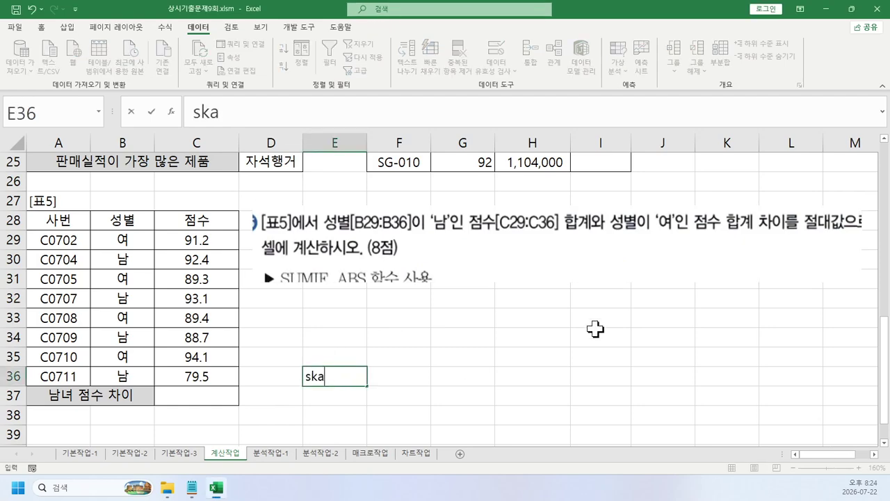
key("BackSpace")
key("BackSpace")
key("BackSpace")
key("Hangul")
type("남")
key("Return")
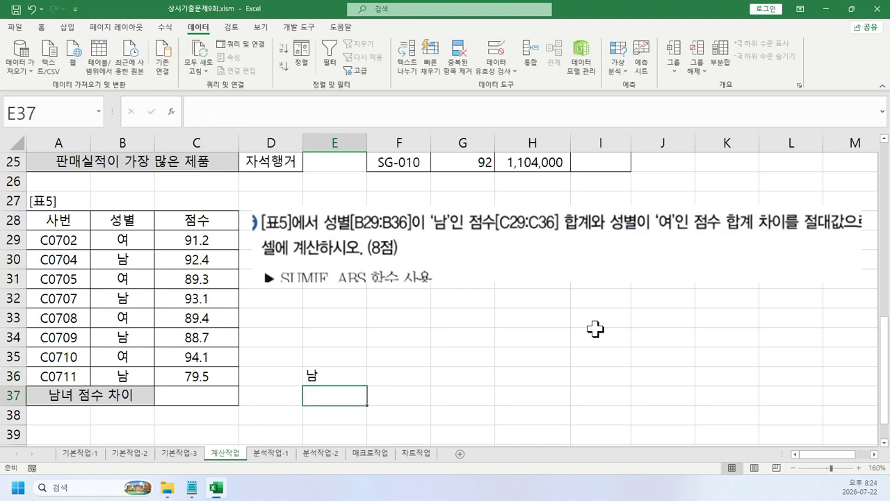
type("여")
key("Return")
Start a SUMIF formula in F36 with the 성별 range B29:B36.
key("Up")
key("Up")
key("Right")
type("=ㄴ")
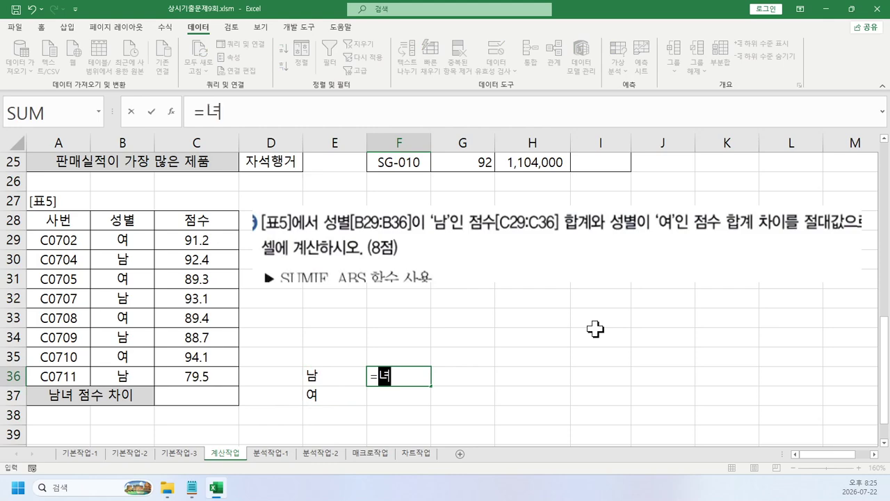
key("Hangul")
key("BackSpace")
type("sumi")
key("Tab")
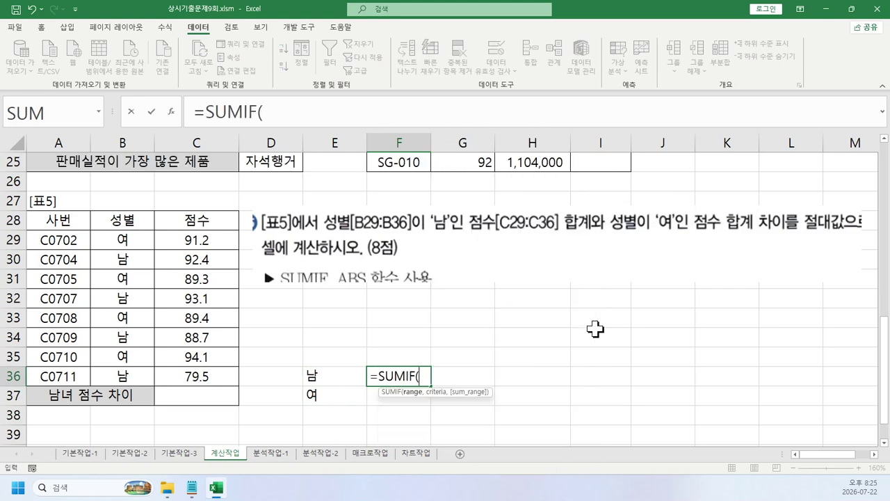
left_click_drag(121, 239, 125, 375)
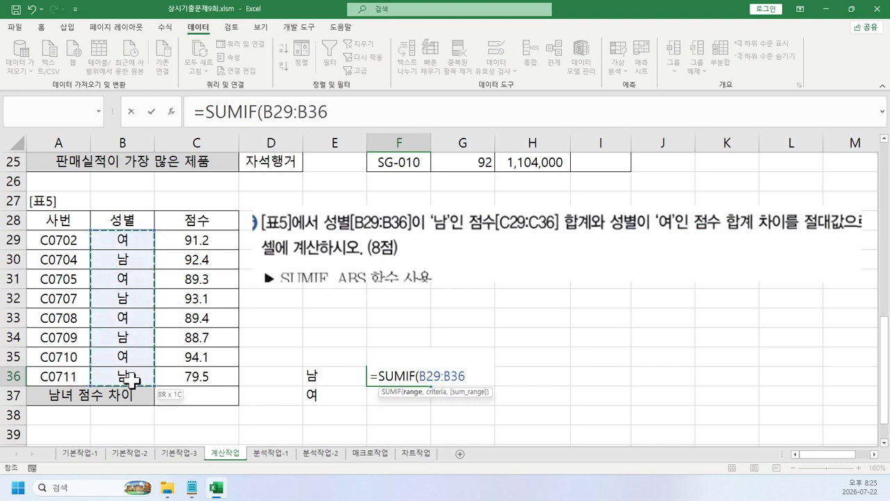
type(",")
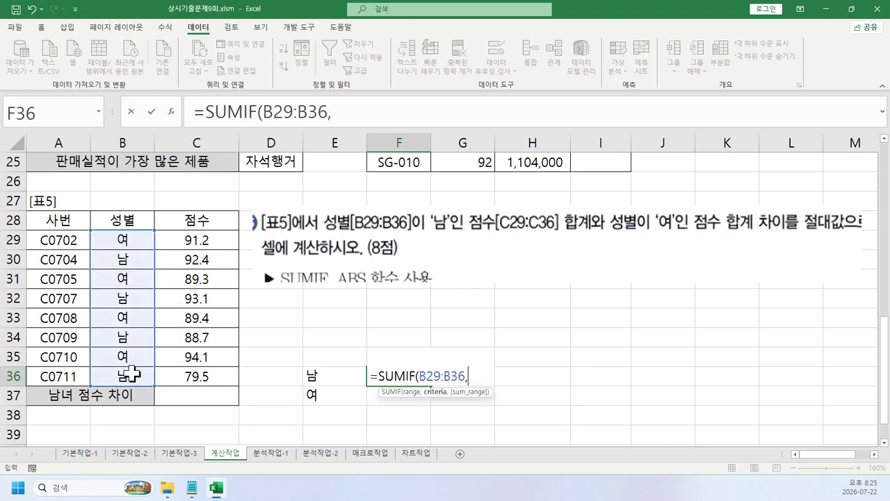
Complete the F36 SUMIF formula with the criterion E36 and the sum range C29:C36.
left_click(149, 256)
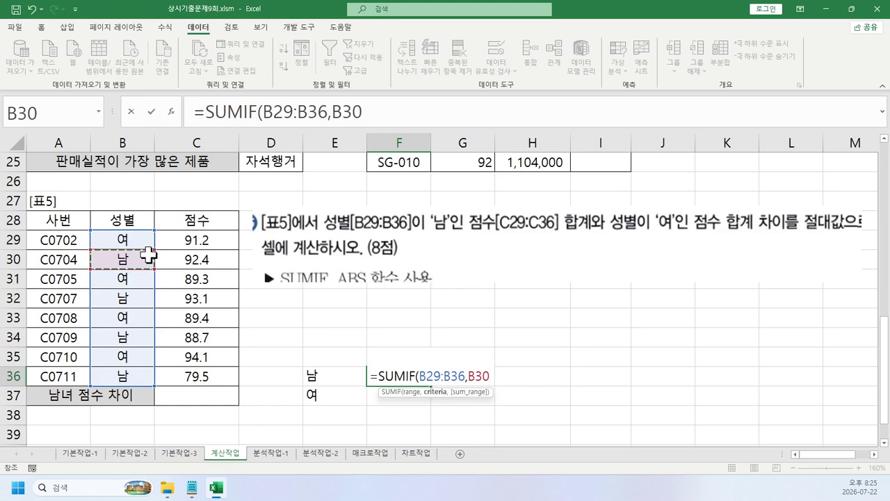
type(",")
key("BackSpace")
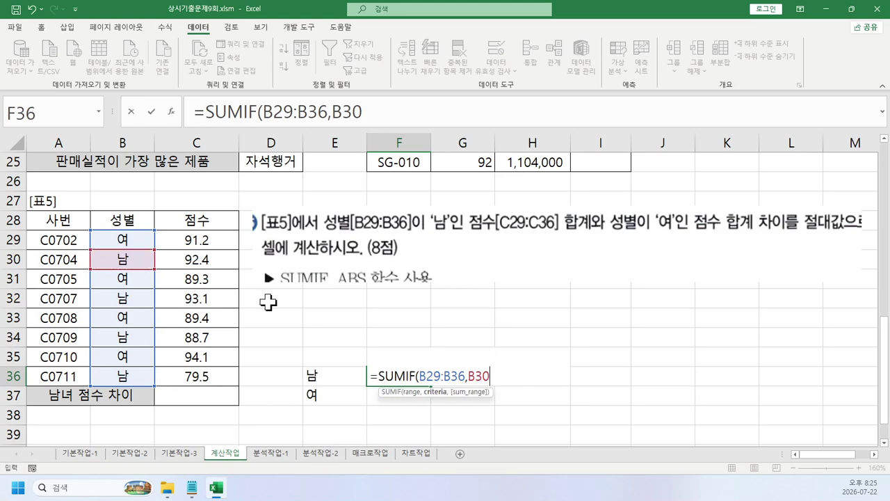
key("BackSpace")
key("BackSpace")
key("BackSpace")
left_click(346, 376)
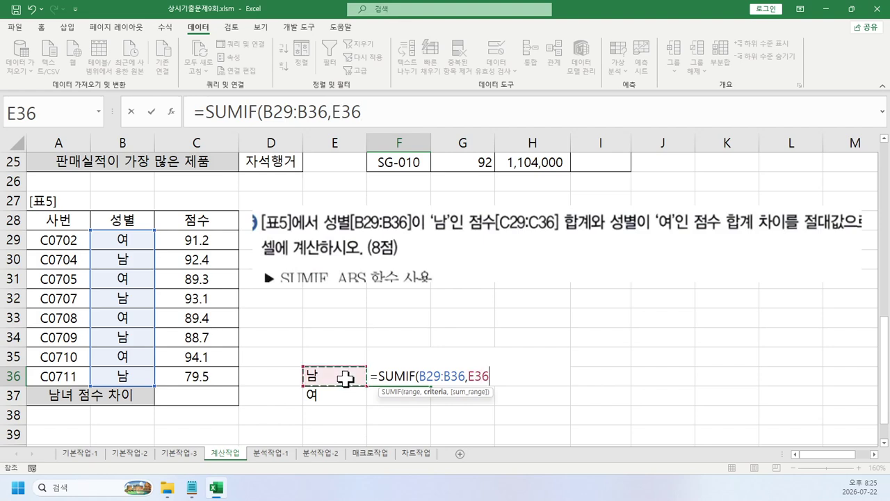
type(",")
left_click_drag(198, 240, 203, 374)
type(")")
key("Return")
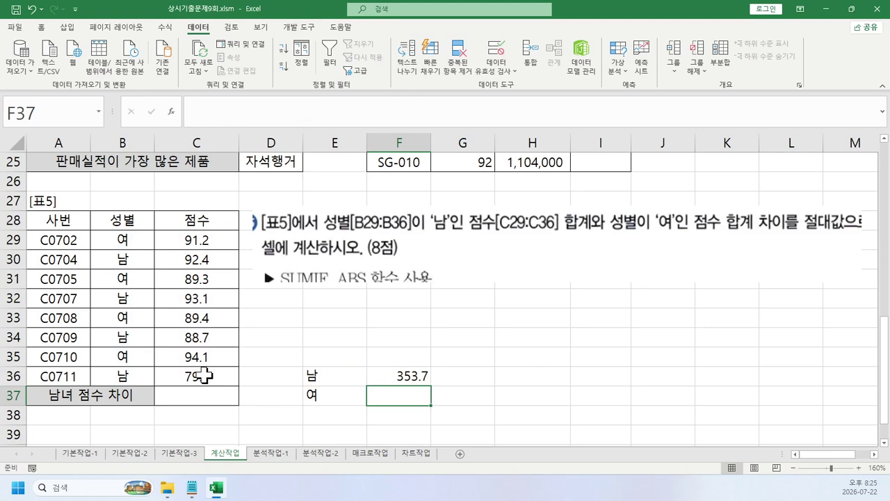
Enter =SUMIF(B29:B36,E37,C29:C36) in F37 to total the 여 scores.
type("=sum")
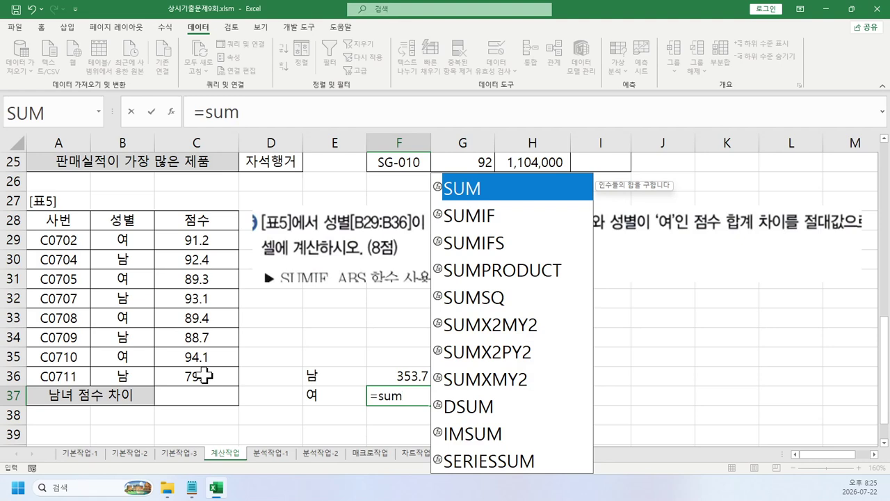
type("if")
key("Tab")
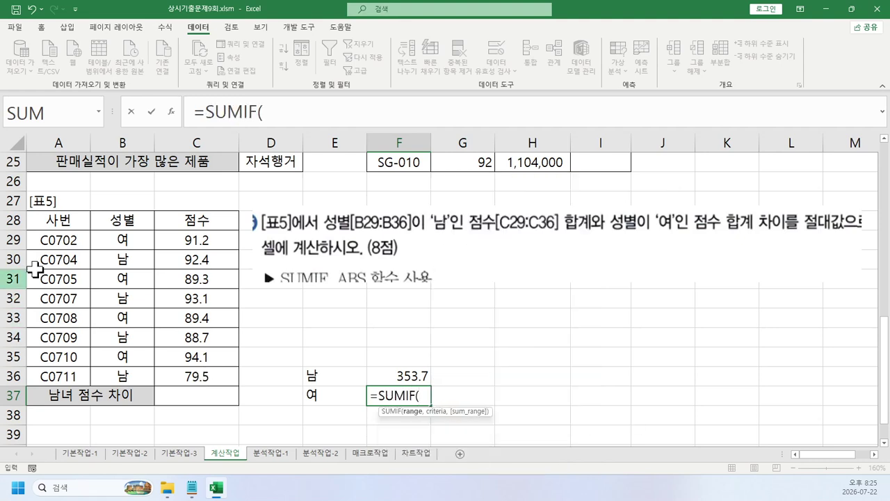
left_click_drag(102, 244, 115, 374)
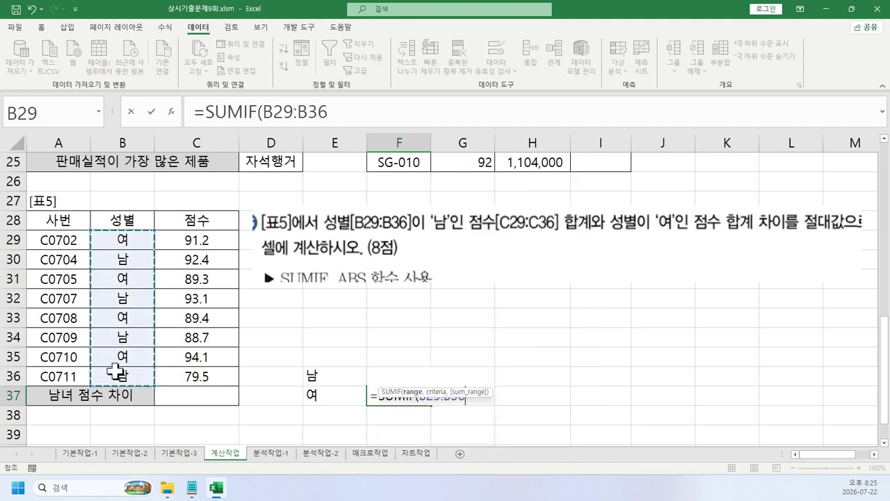
type(",")
left_click(313, 394)
type(",")
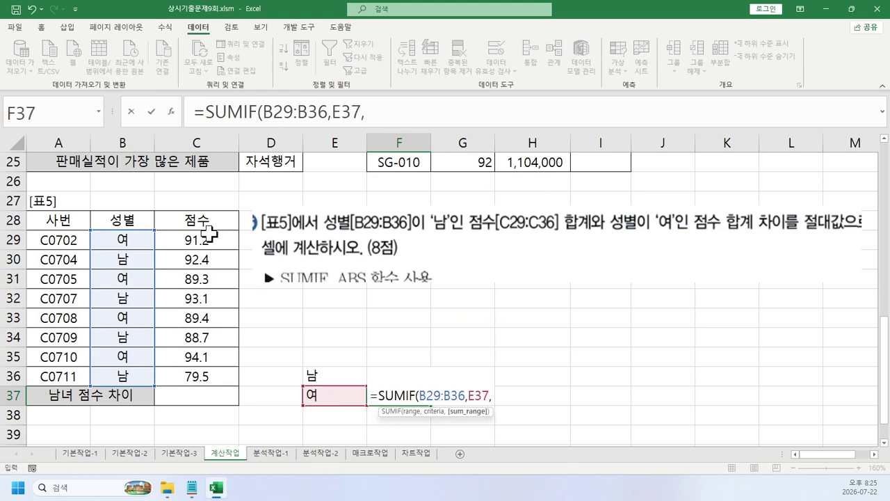
left_click_drag(208, 237, 225, 373)
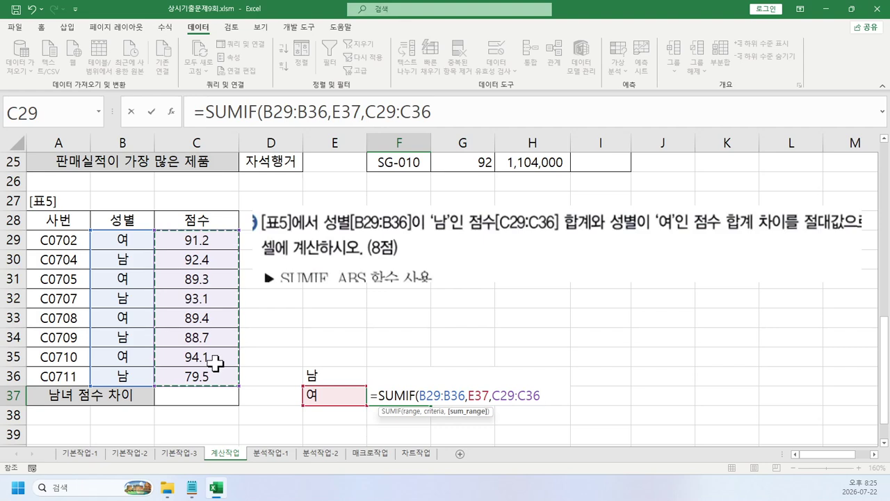
key("Return")
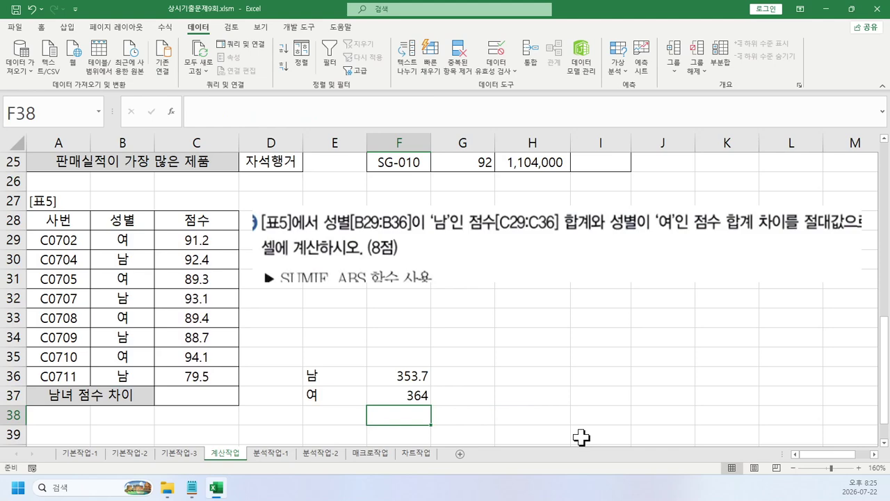
Copy the F36 formula =SUMIF(B29:B36,E36,C29:C36) into the 남녀 점수 차이 cell C37.
left_click(395, 372)
left_click(465, 110)
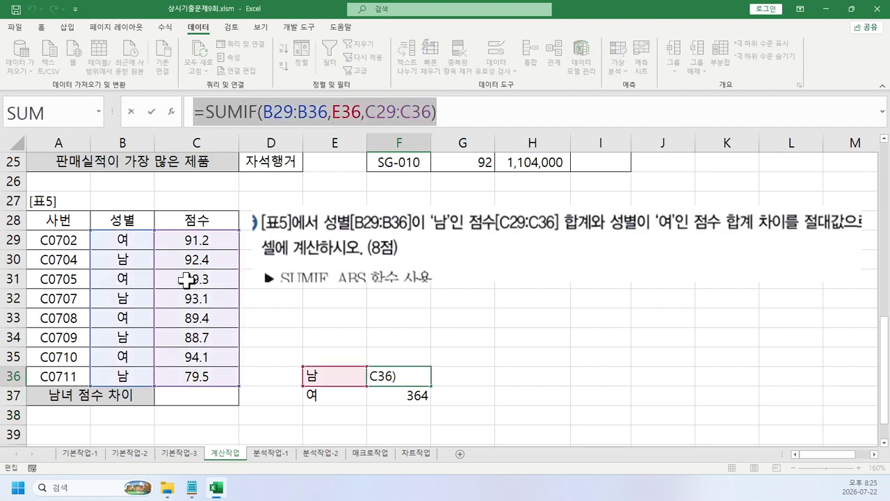
key("Escape")
left_click(200, 397)
left_click(219, 109)
type("=SUMIF(B29:B36,E36,C29:C36)")
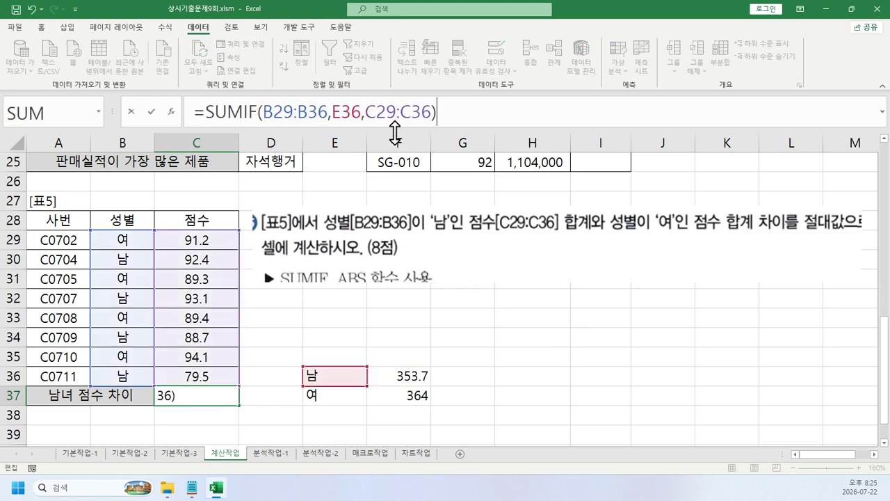
key("Return")
Subtract a copy of F37's SUMIF(B29:B36,E37,C29:C36) from the formula in C37.
left_click(407, 391)
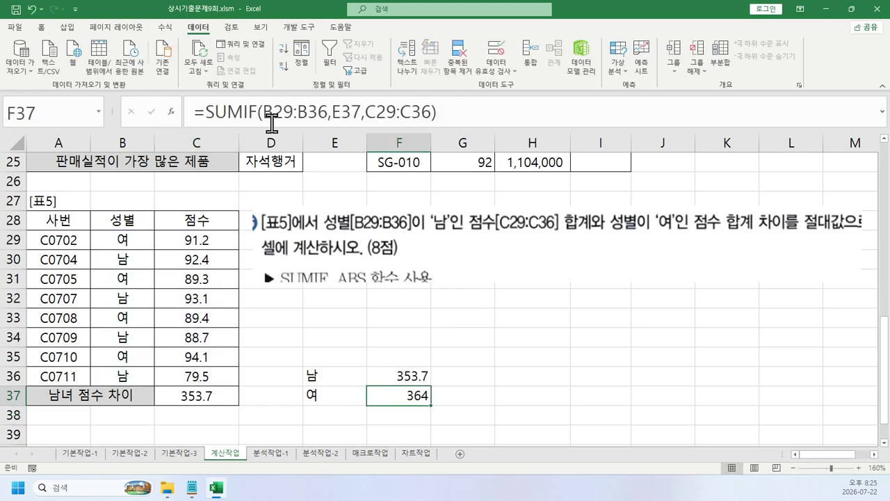
left_click(224, 113)
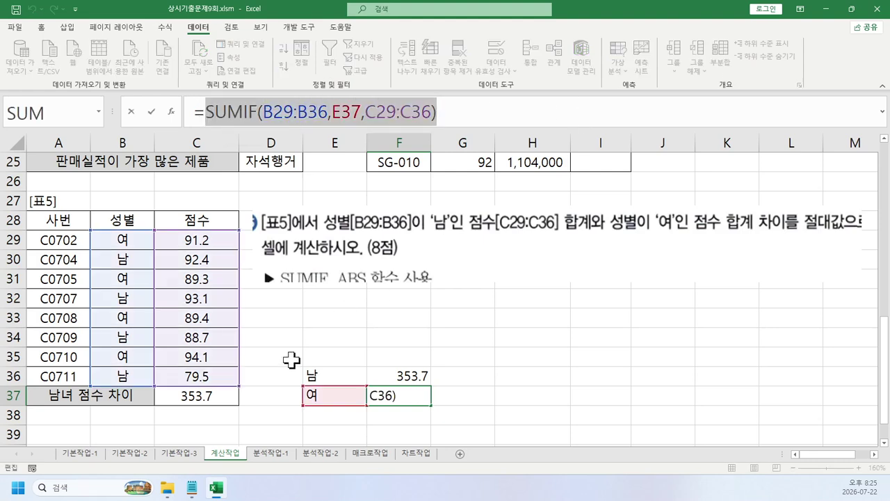
left_click(196, 396)
left_click(476, 106)
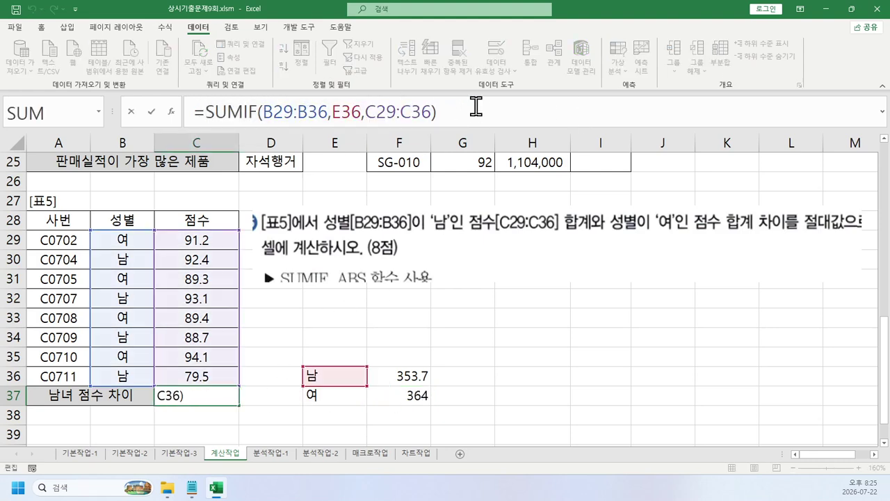
type("-")
type("SUMIF(B29:B36,E37,C29:C36)")
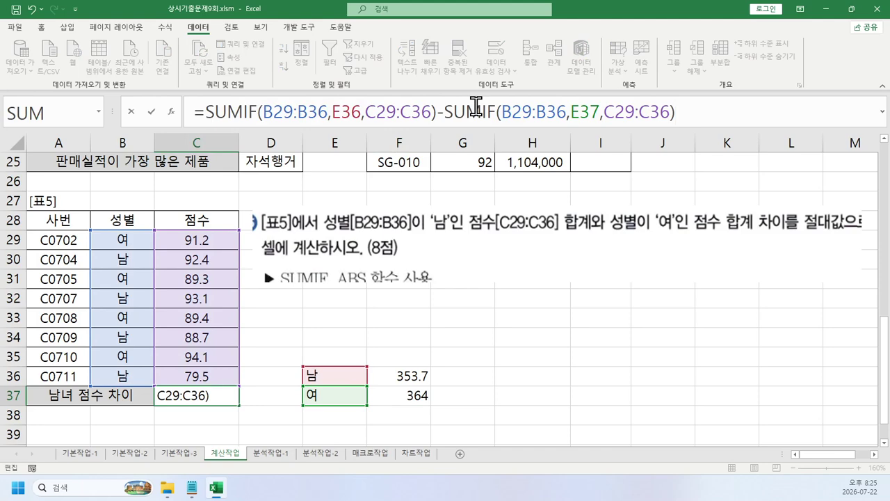
key("Return")
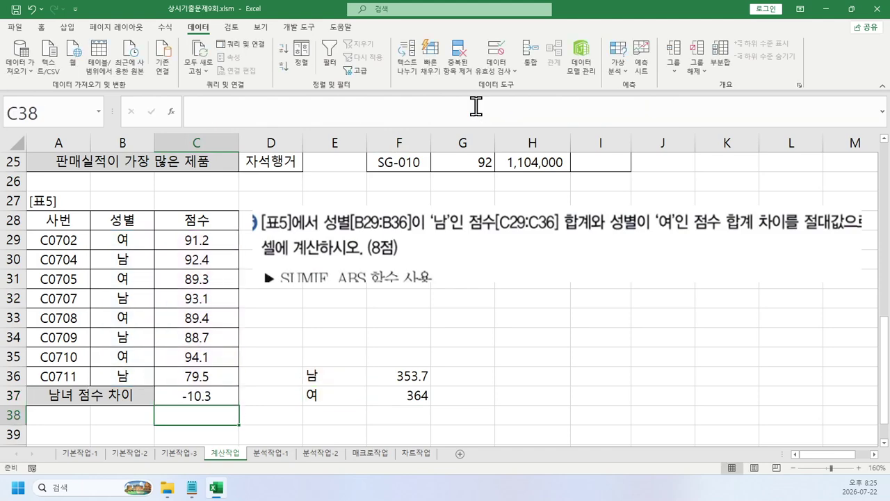
Wrap the whole SUMIF difference in C37 in the ABS function.
key("Up")
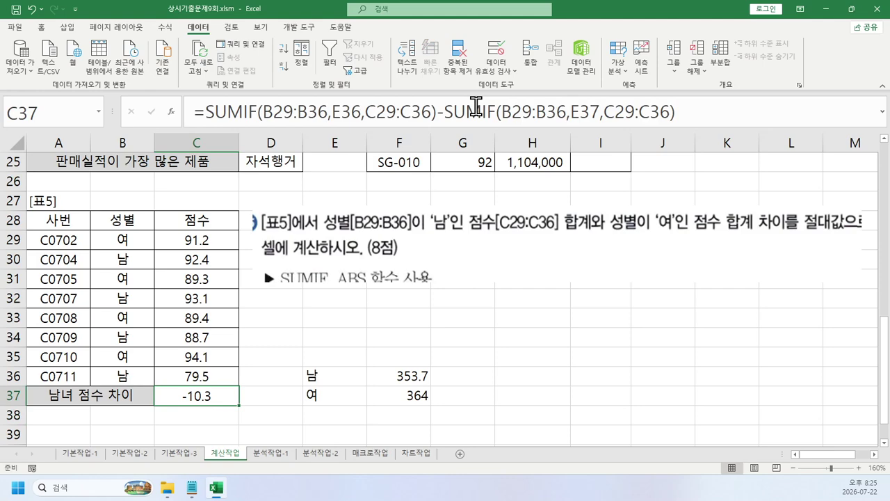
left_click(198, 112)
type("abs(")
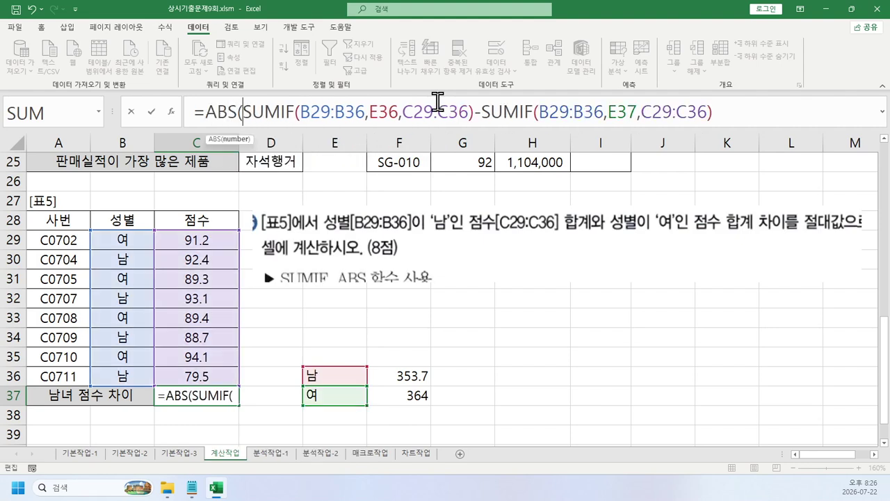
left_click(777, 117)
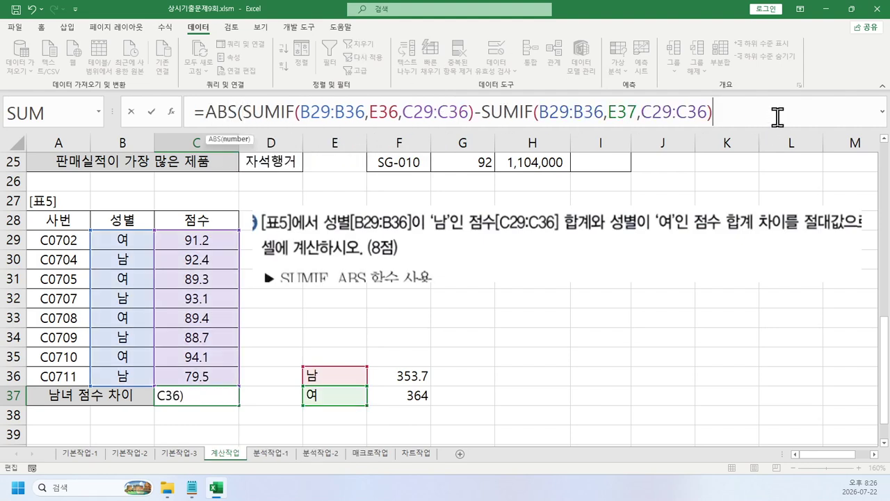
type(")")
key("Return")
key("Up")
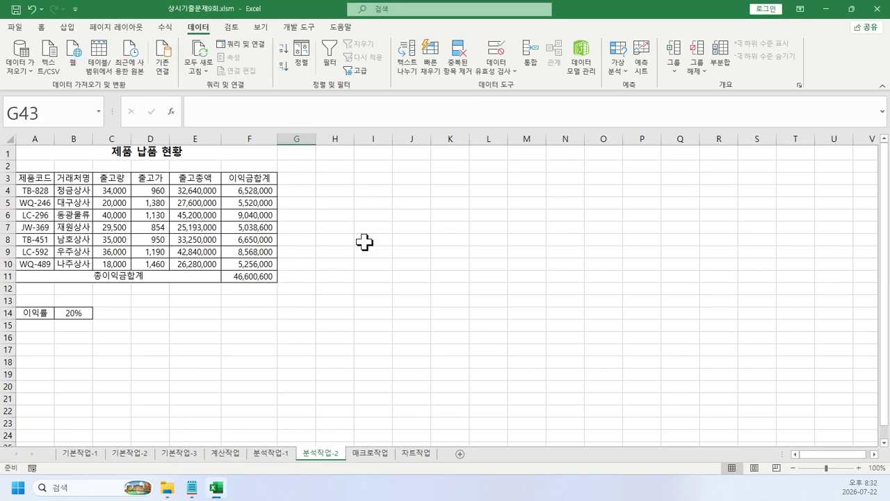
Switch to the 분석작업-1 sheet and examine the 영등포점 주문량 in B12 and 판매액 formula in D12.
scroll(188, 251, "up", 3)
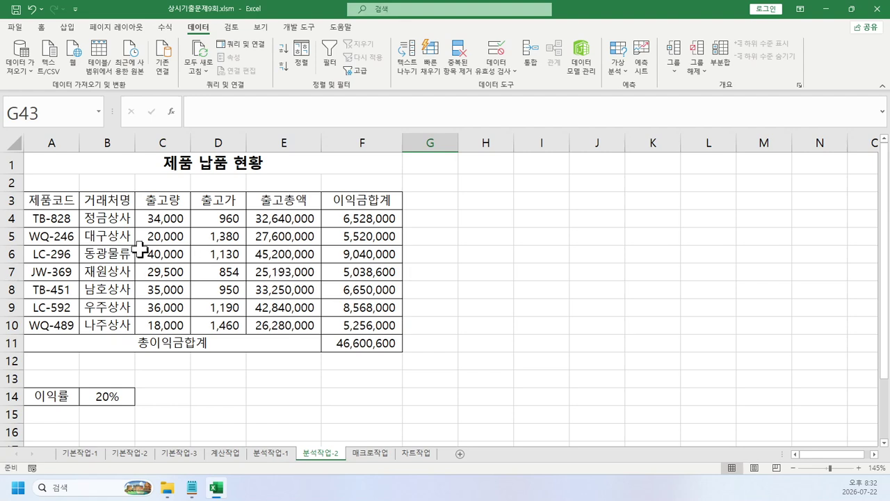
left_click(272, 453)
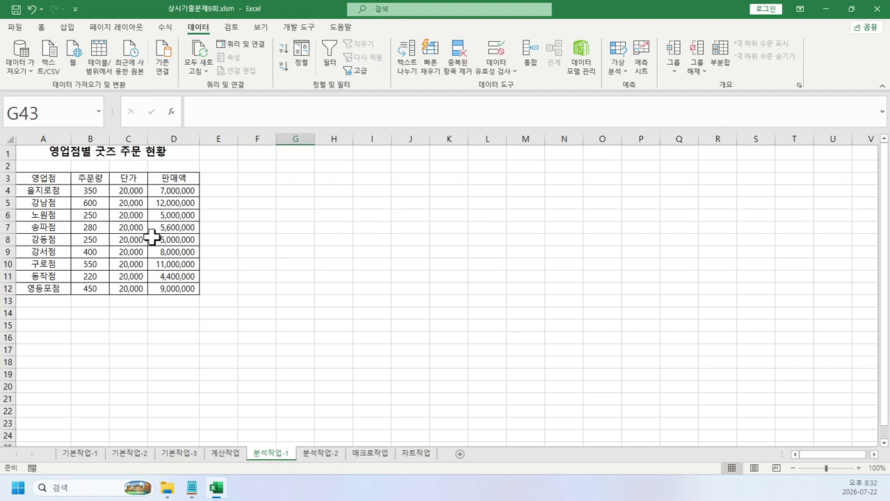
left_click(166, 288)
scroll(116, 258, "up", 3)
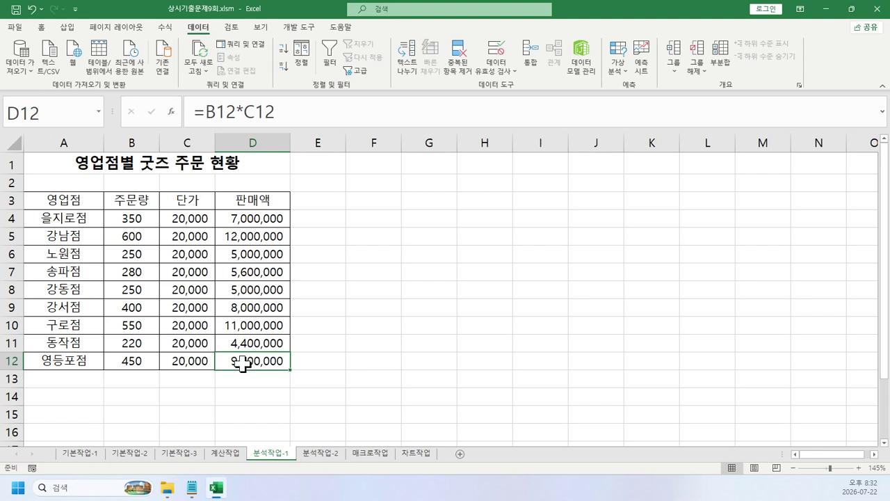
left_click(125, 362)
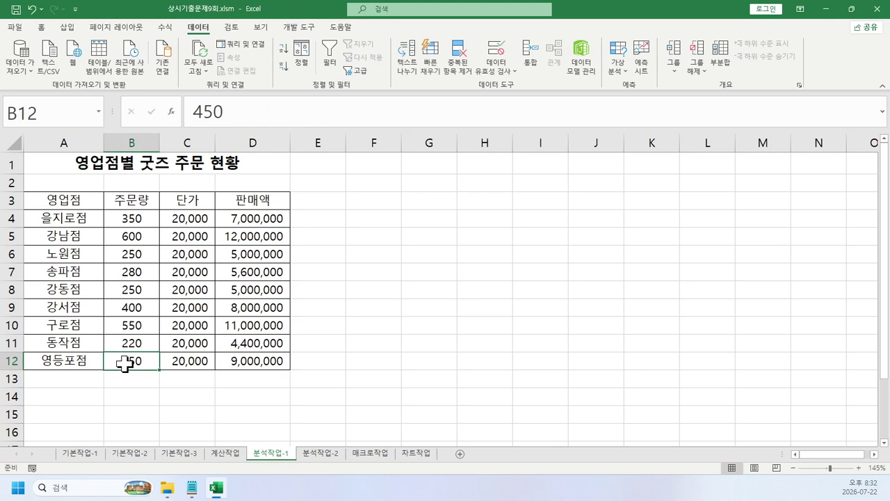
left_click(239, 362)
left_click(261, 102)
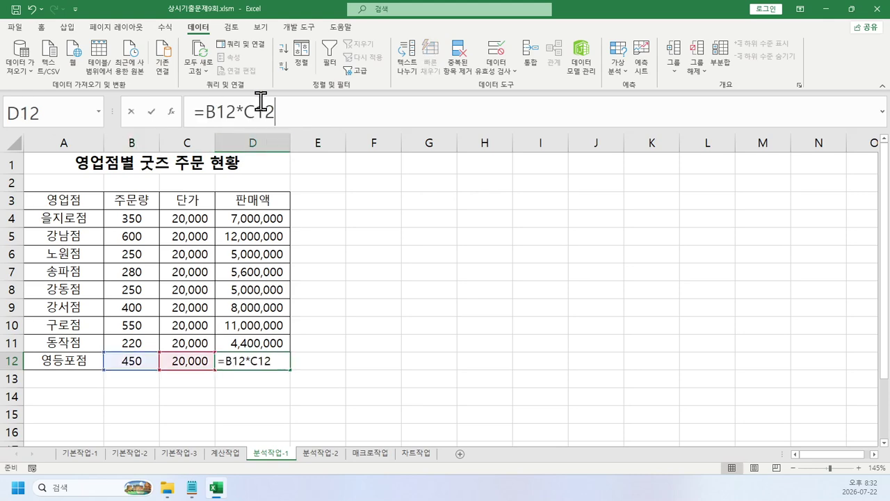
left_click(248, 371)
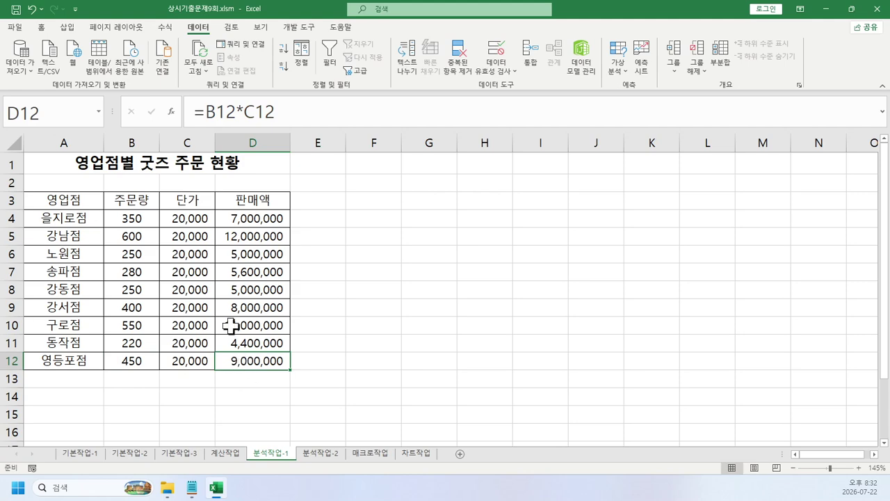
Run 목표값 찾기 on the 영등포점 판매액 in D12 with target 9500000, changing the 주문량 in B12, and keep the solution.
left_click(616, 66)
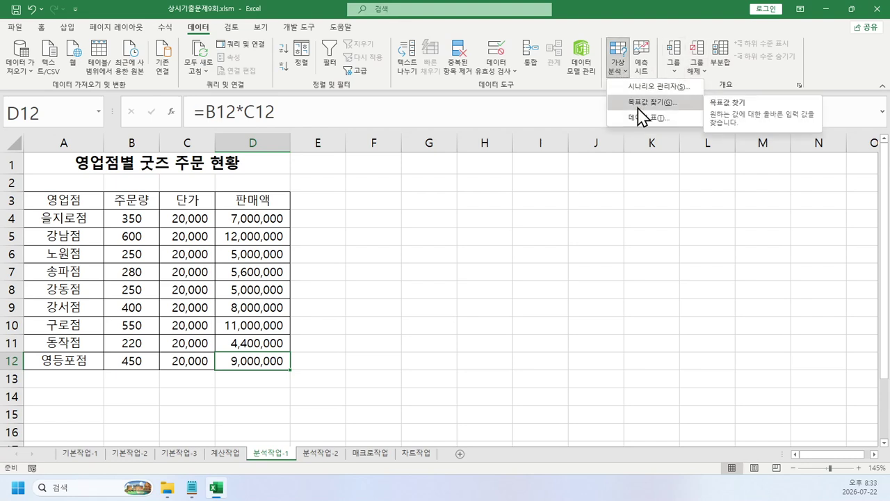
left_click(640, 115)
left_click_drag(522, 223, 379, 250)
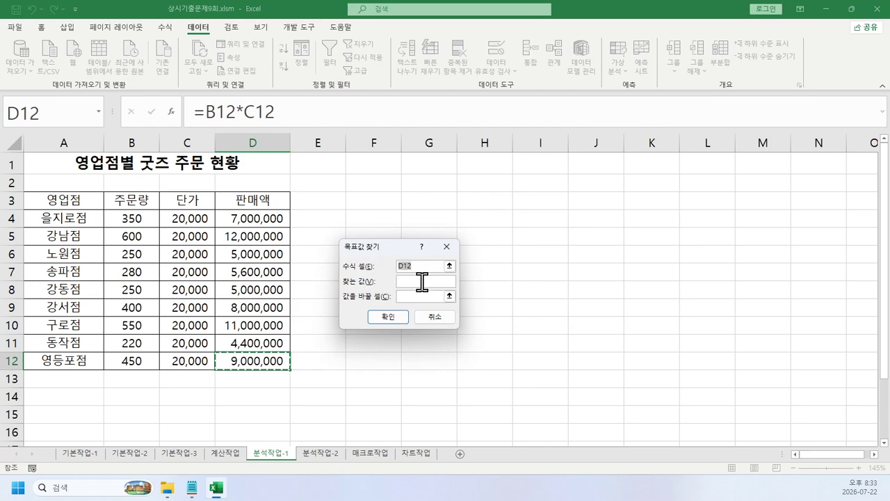
left_click(422, 281)
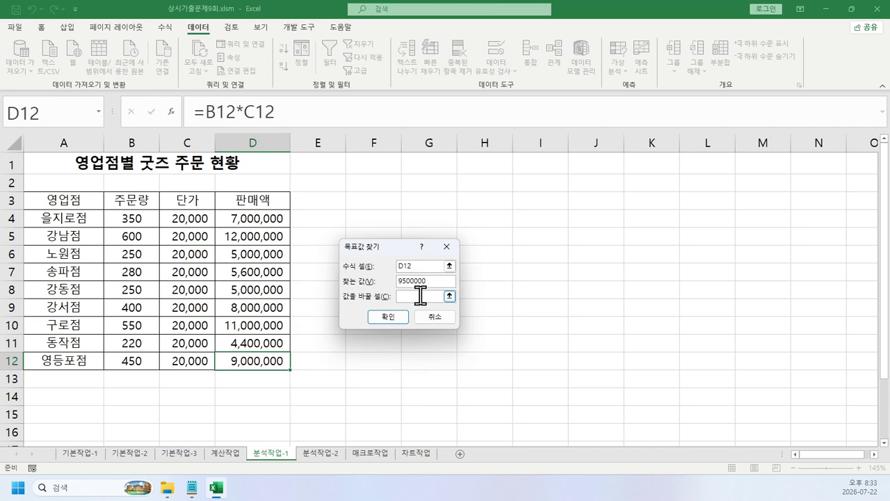
left_click(410, 296)
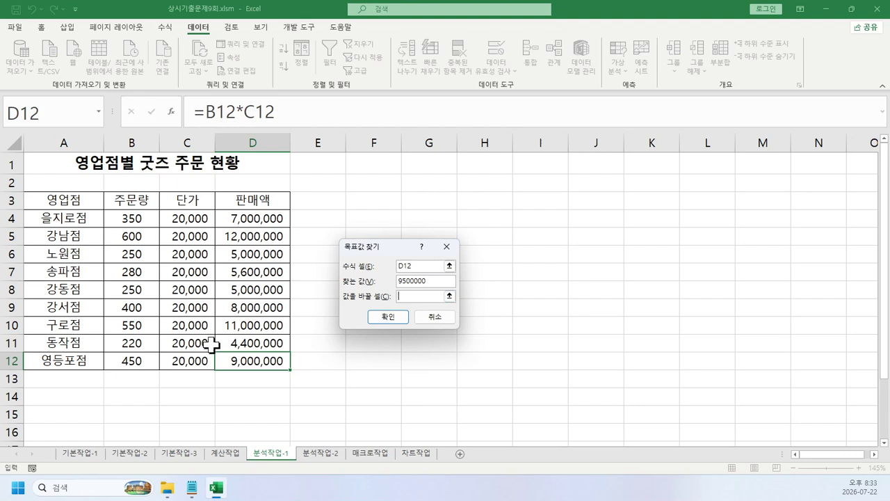
left_click(139, 360)
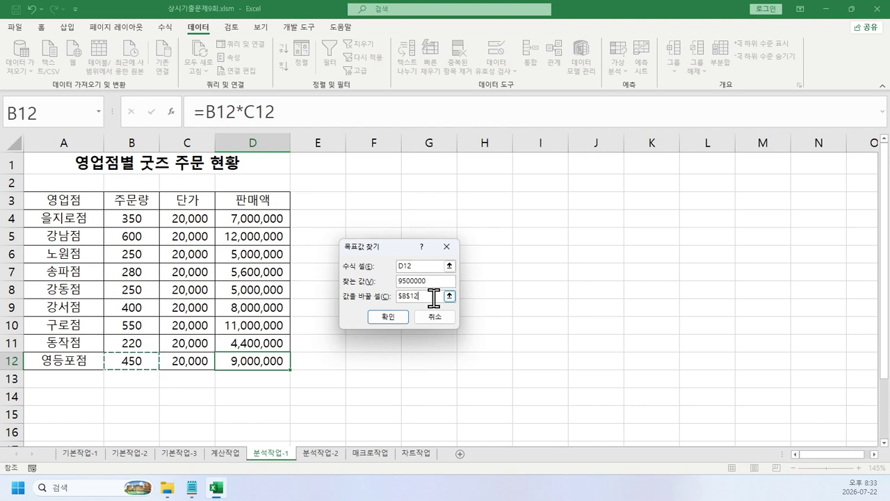
left_click(386, 316)
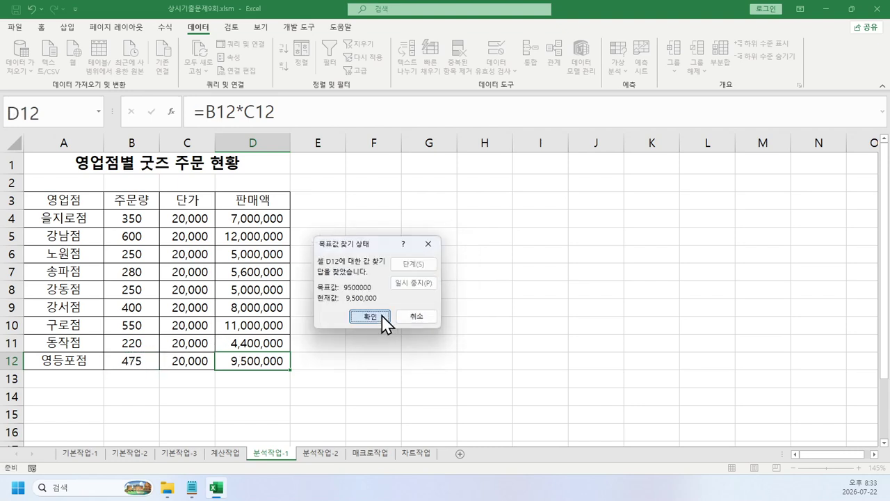
left_click(383, 317)
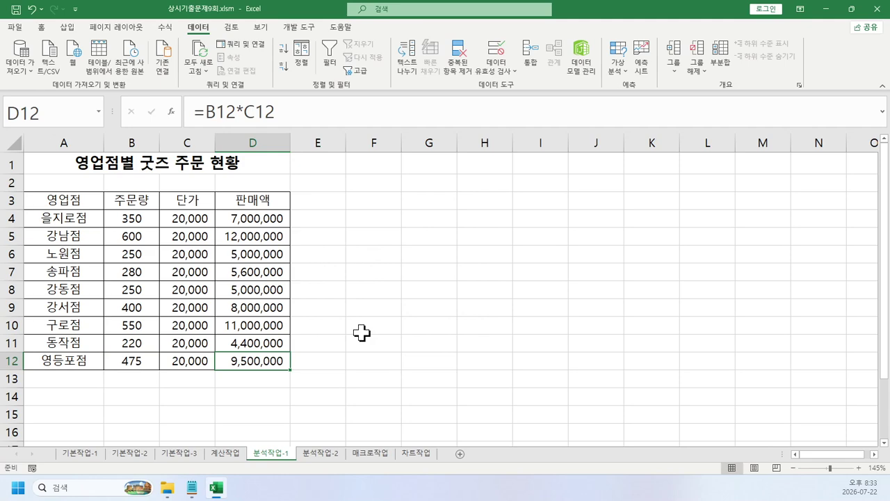
Switch to the 분석작업-2 sheet and select the 이익률 value cell B14.
left_click(321, 453)
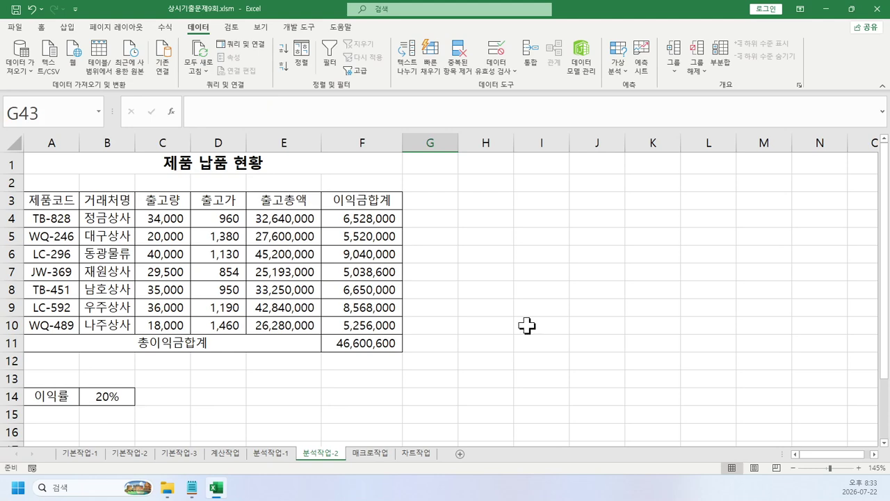
left_click(104, 401)
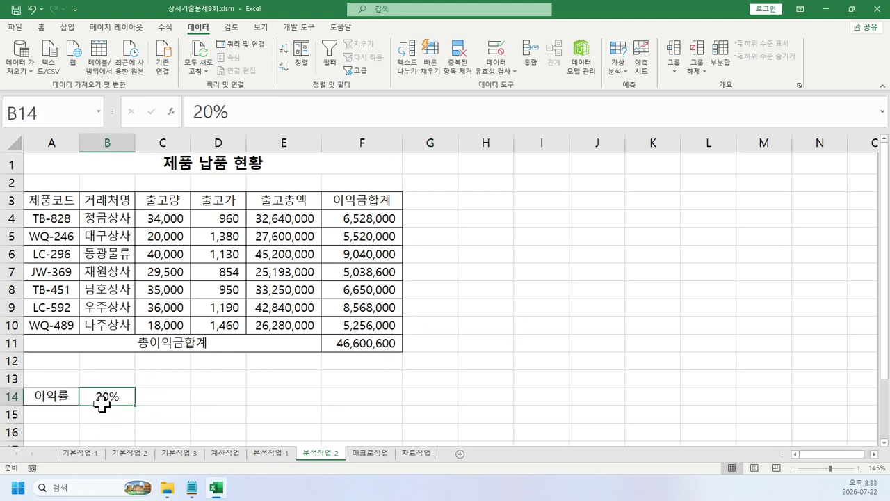
Name cell B14 이익률.
left_click(65, 108)
type("d")
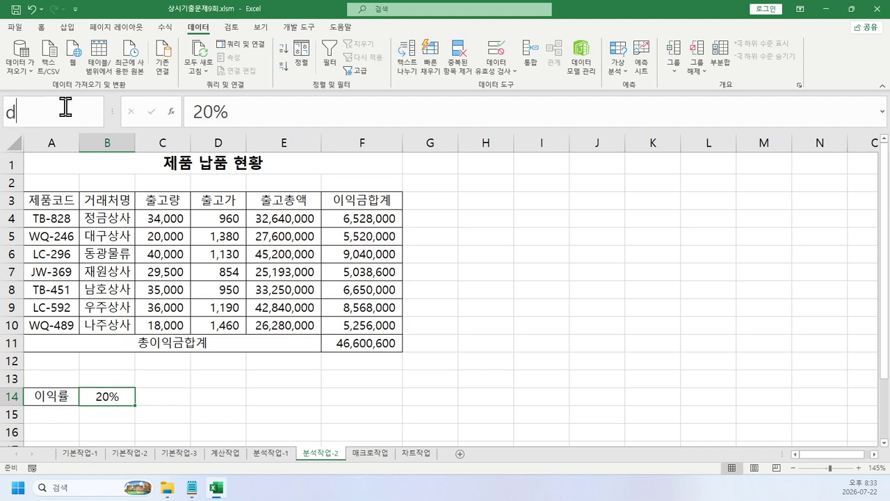
key("BackSpace")
type("이익률")
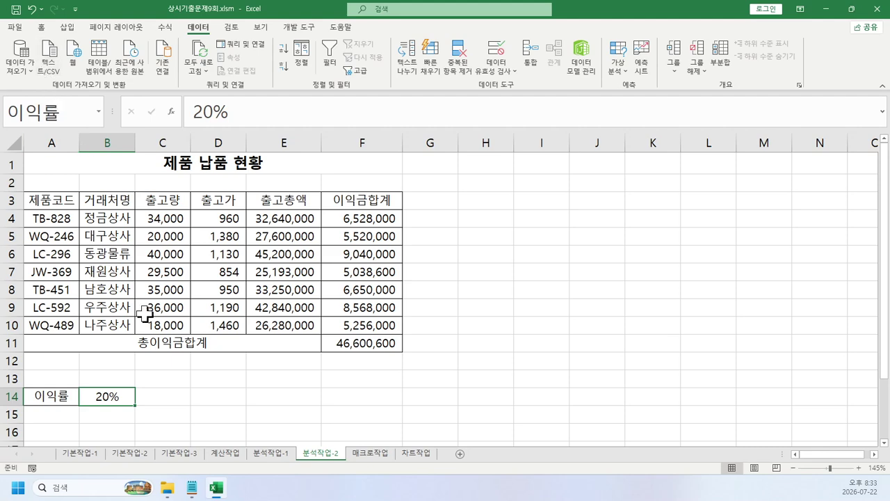
Name the grand total cell F11 이익금합계, and select the rate cell B14.
left_click(352, 347)
left_click(28, 117)
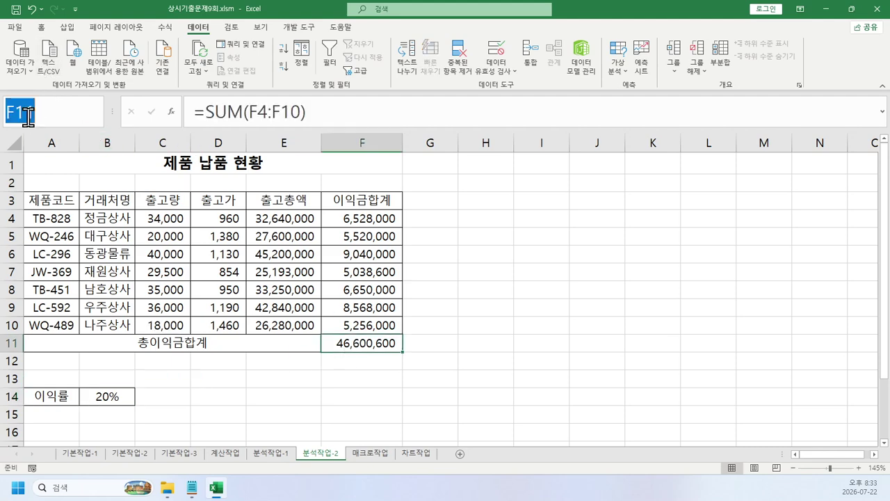
type("이익금합계")
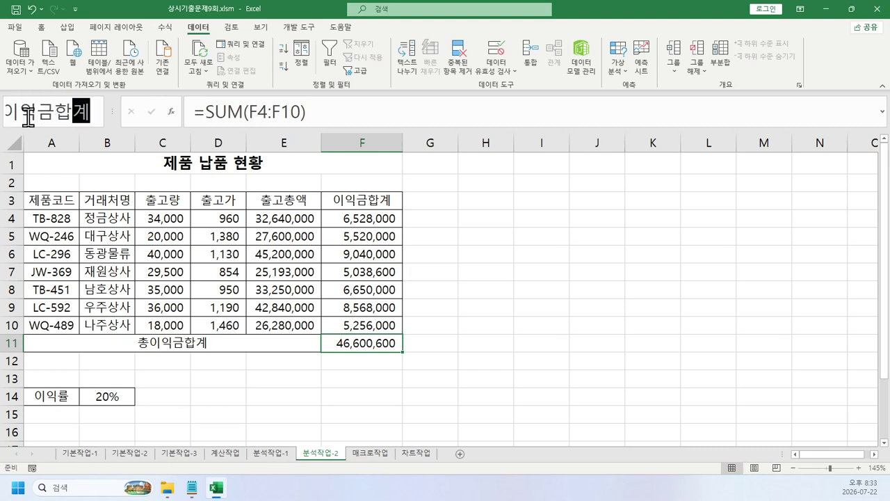
key("Return")
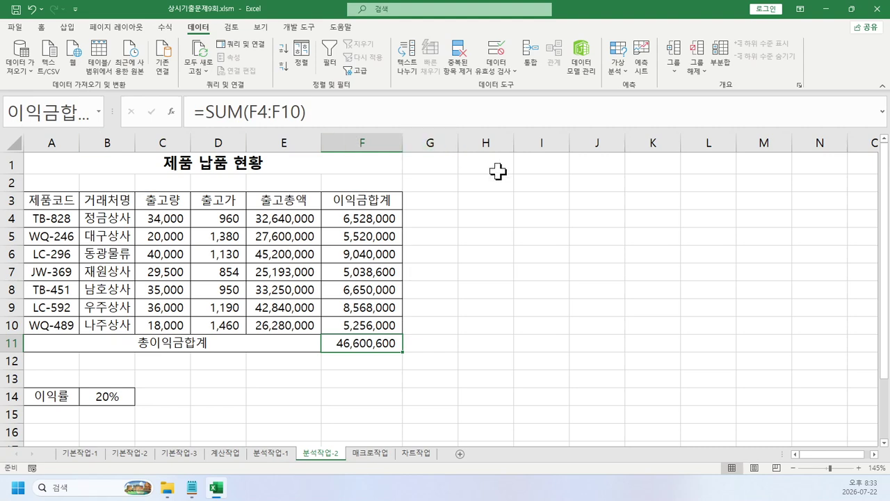
left_click(108, 400)
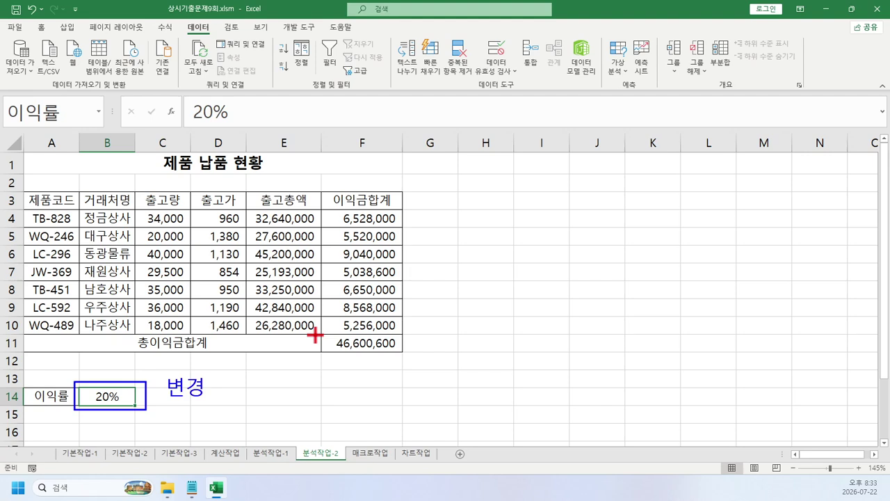
left_click_drag(321, 337, 400, 357)
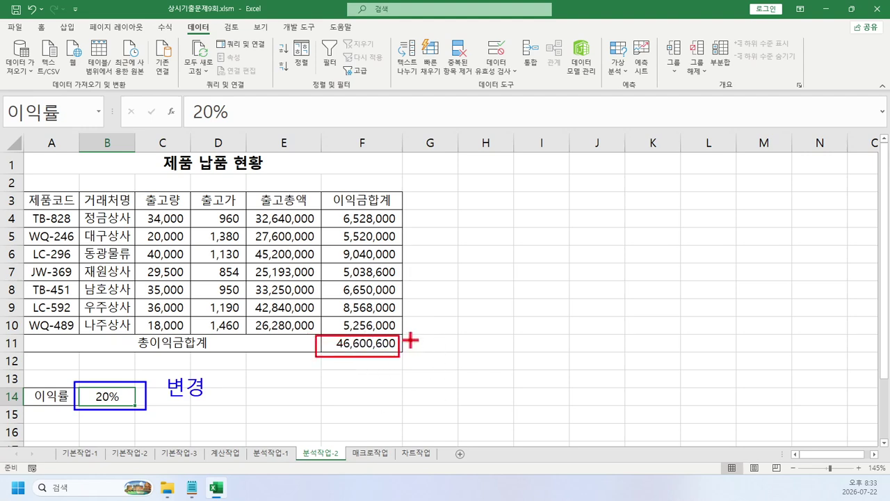
left_click(410, 344)
type("결과")
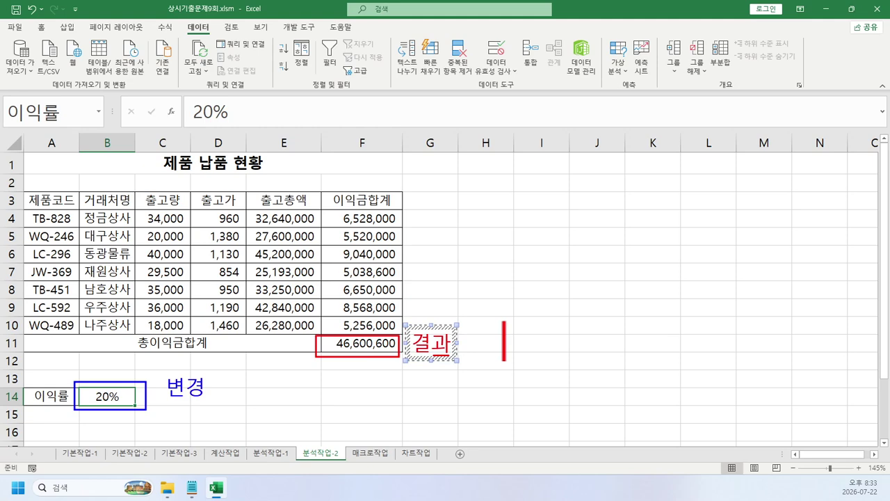
key("Escape")
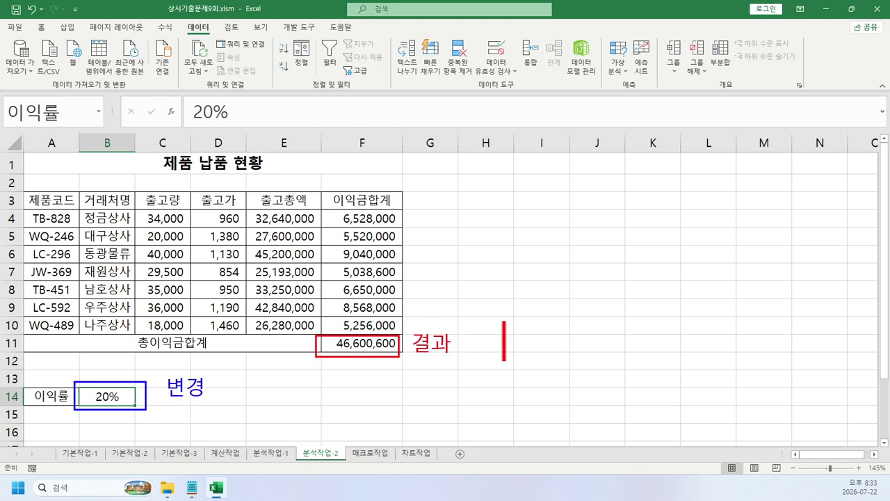
key("b")
right_click(223, 387)
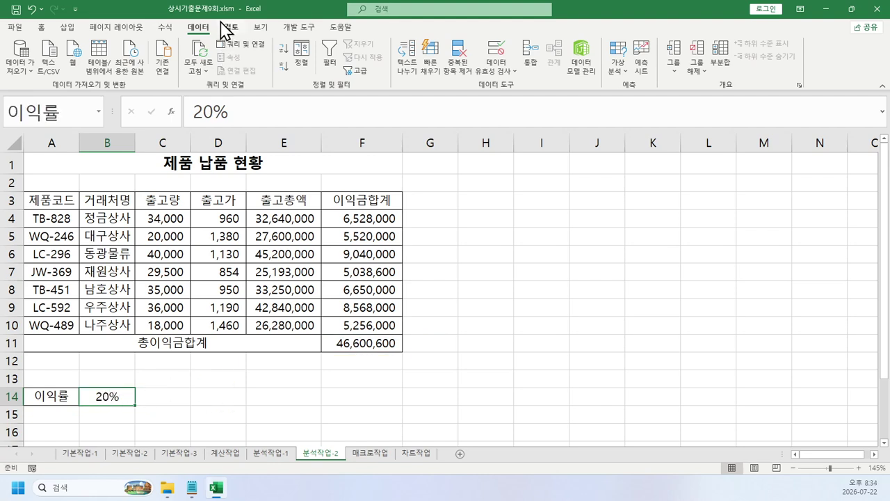
Add a scenario named 이익률인상 that changes cell B14 to 30%.
left_click(616, 70)
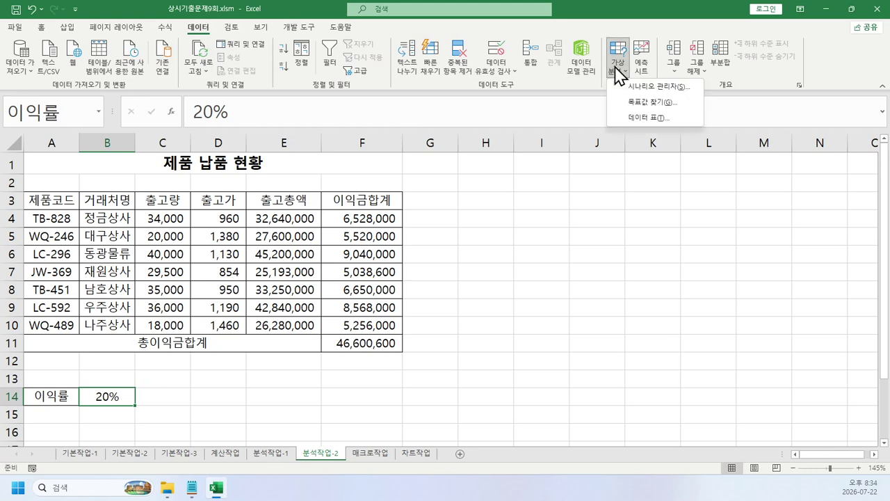
left_click(635, 87)
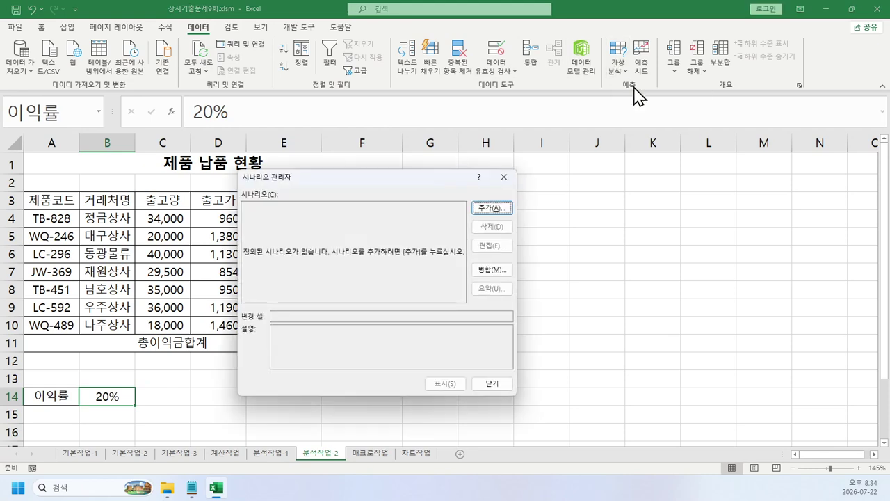
left_click(489, 207)
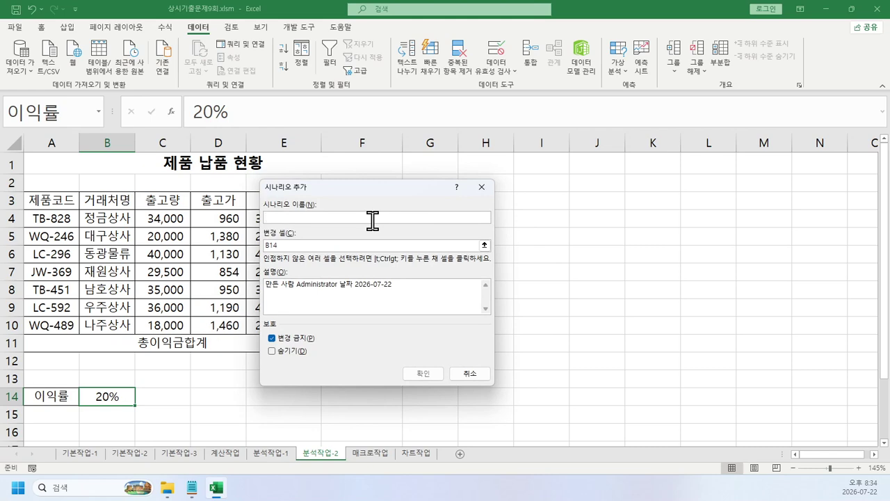
type("이익률인상")
left_click(421, 373)
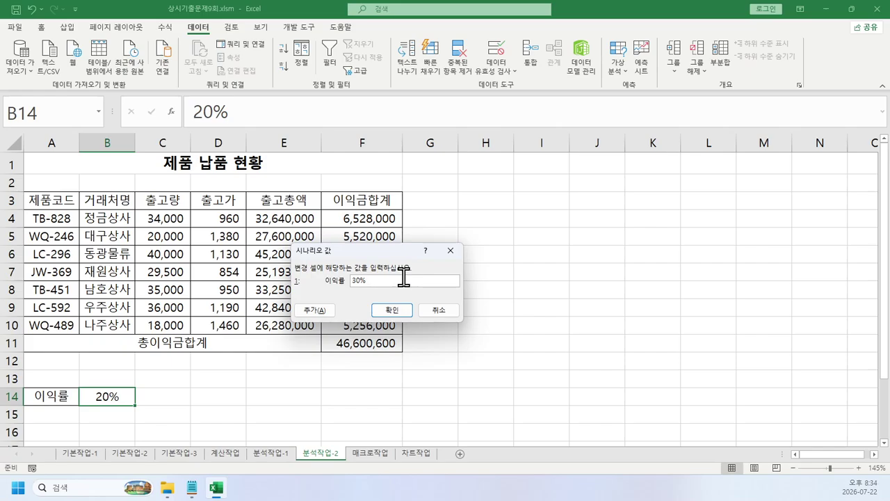
type("30%")
left_click(394, 311)
Add a second scenario named 이읽률인하 that changes cell B14 to 10%.
left_click(453, 208)
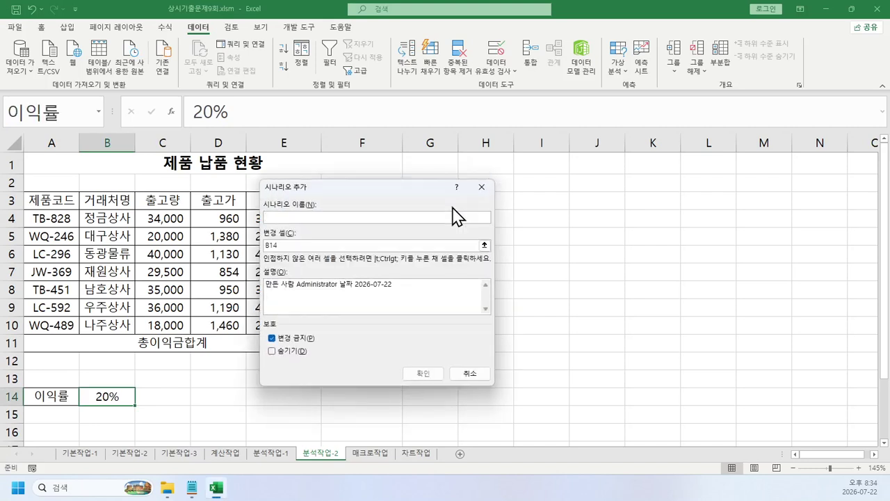
type("ㅇ")
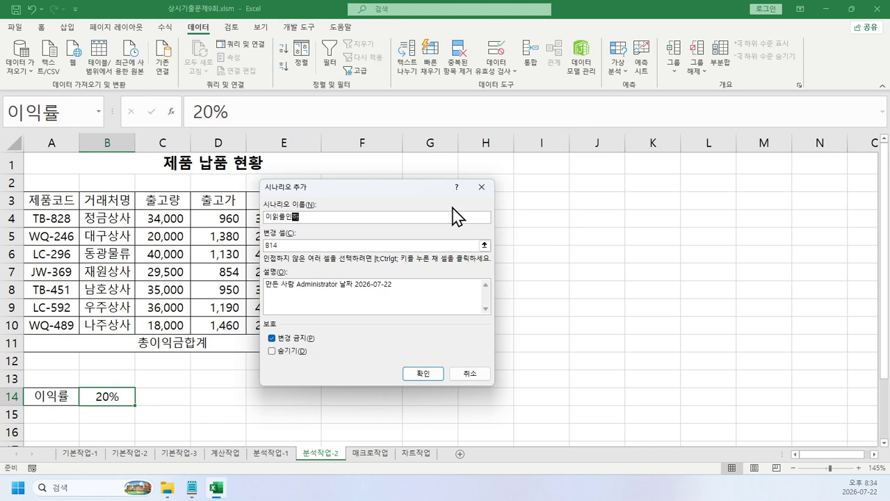
left_click(423, 373)
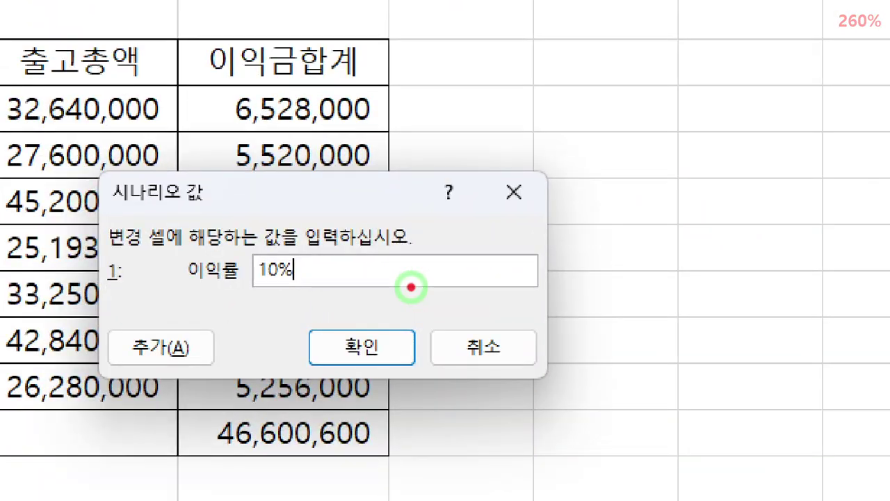
type("10%")
left_click(378, 348)
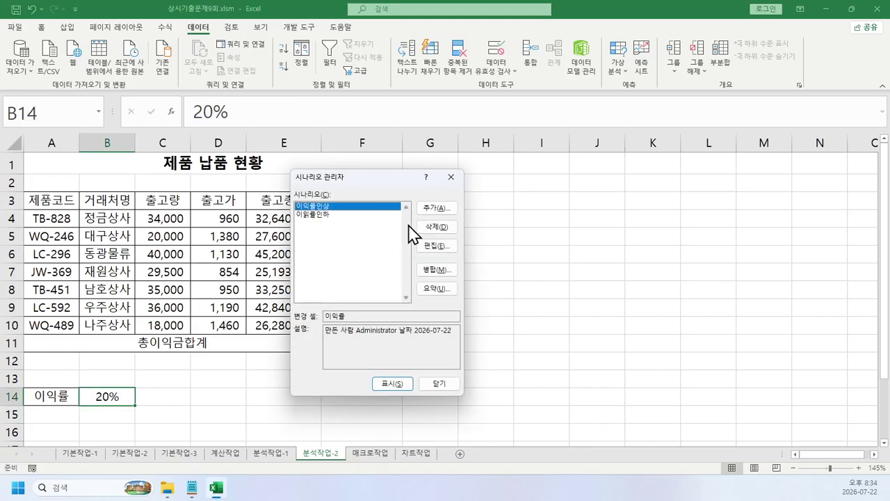
Generate a scenario summary report with F11 as the result cell.
left_click(340, 216)
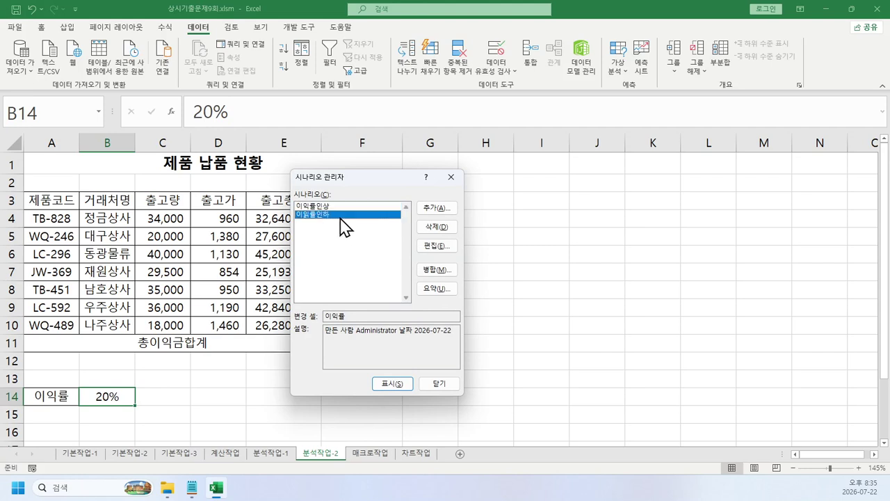
left_click(436, 289)
left_click_drag(372, 237, 487, 228)
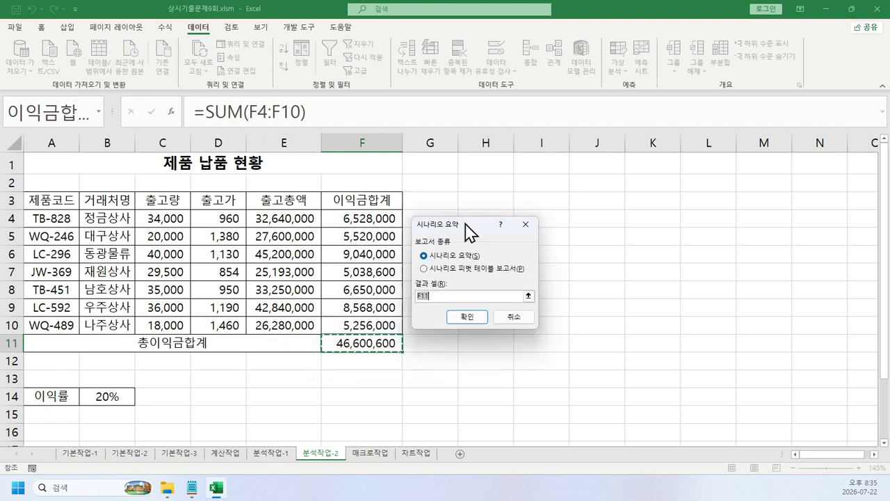
mouse_move(341, 332)
left_mouse_down()
mouse_move(379, 327)
mouse_move(411, 342)
mouse_move(412, 285)
left_mouse_up()
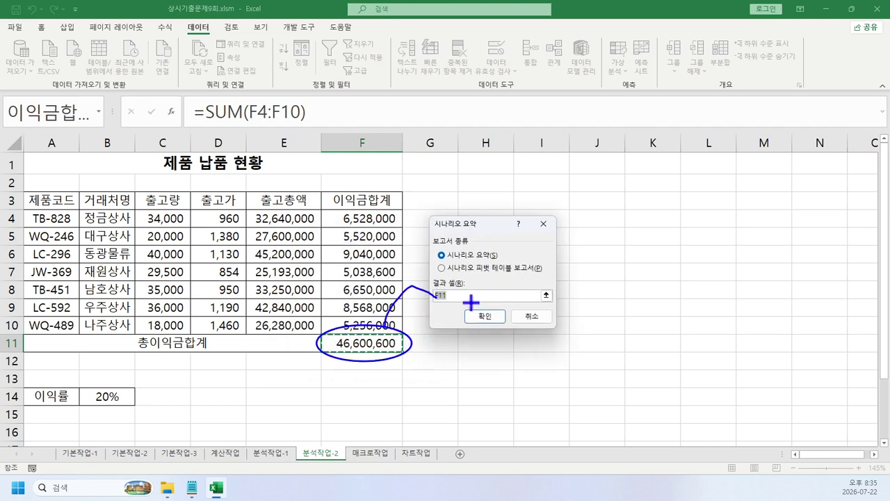
left_click_drag(472, 303, 506, 253)
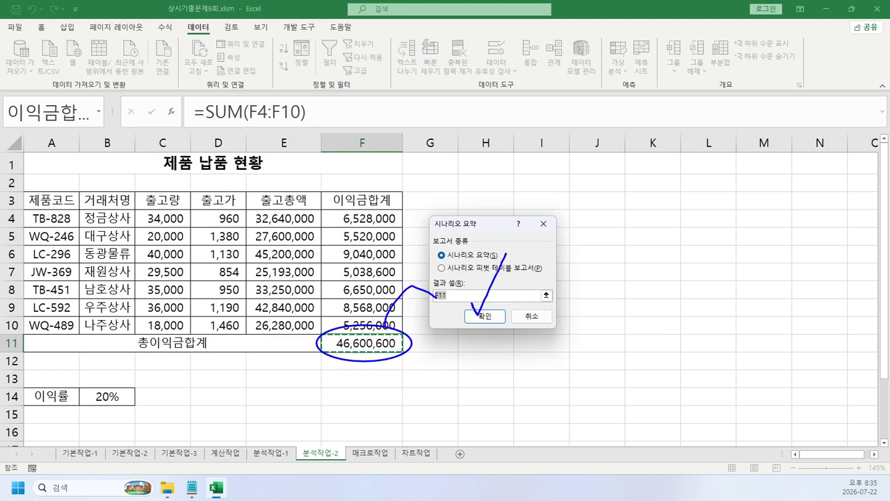
left_click(484, 315)
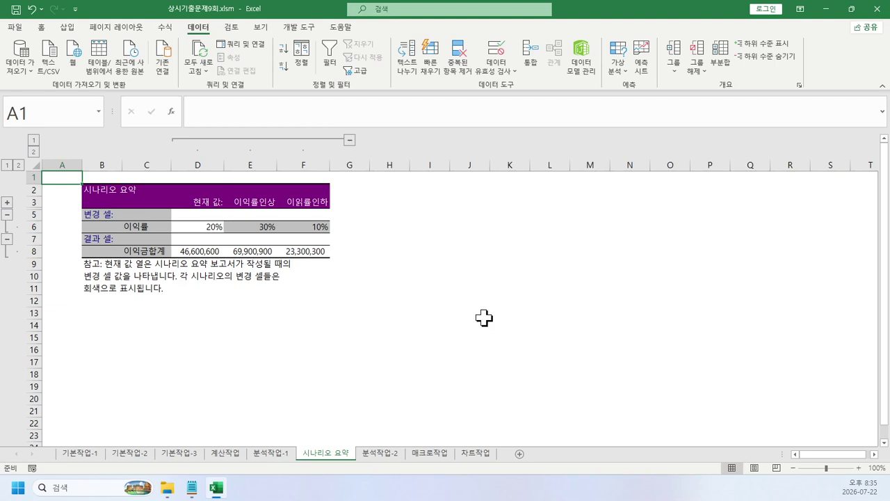
Switch to the 매크로작업 sheet and select an empty cell outside the table.
key("ctrl+Page_Down")
key("ctrl+Page_Down")
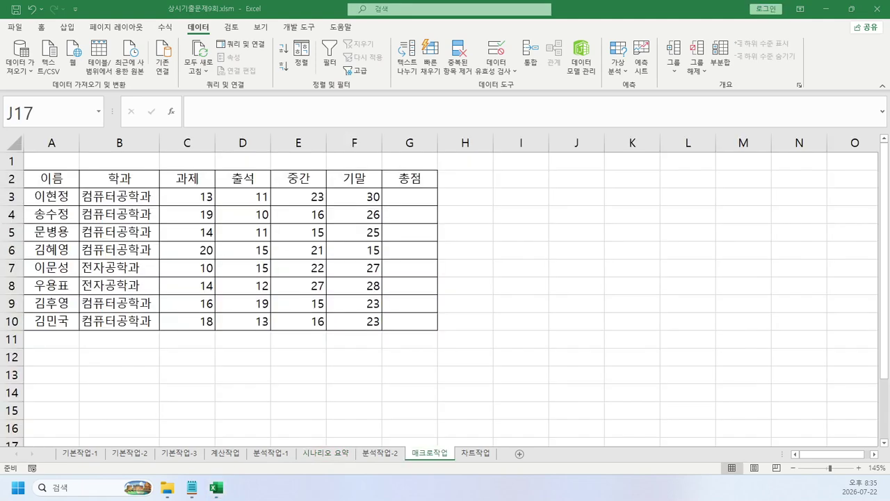
left_click(629, 264)
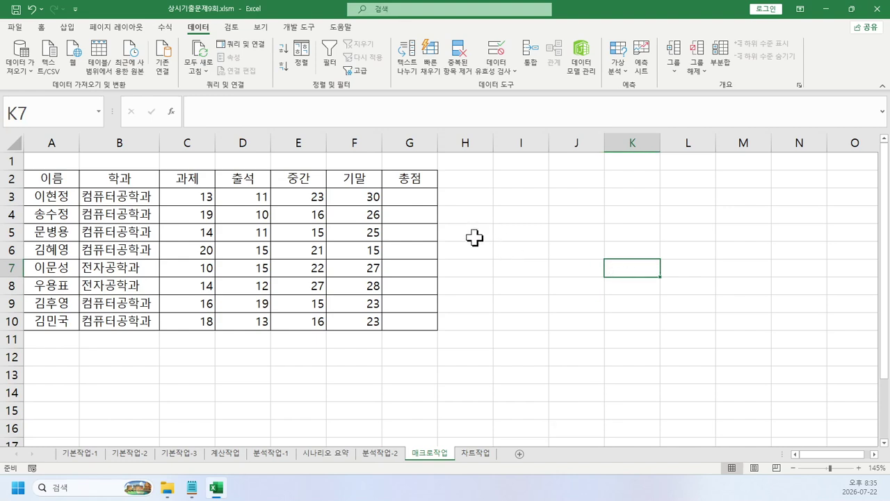
left_click(208, 195)
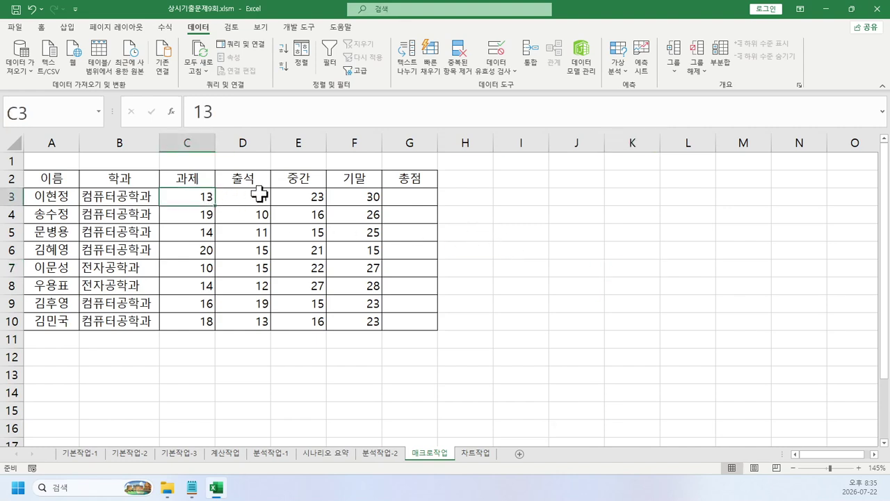
left_click(261, 194)
left_click(297, 198)
left_click(376, 198)
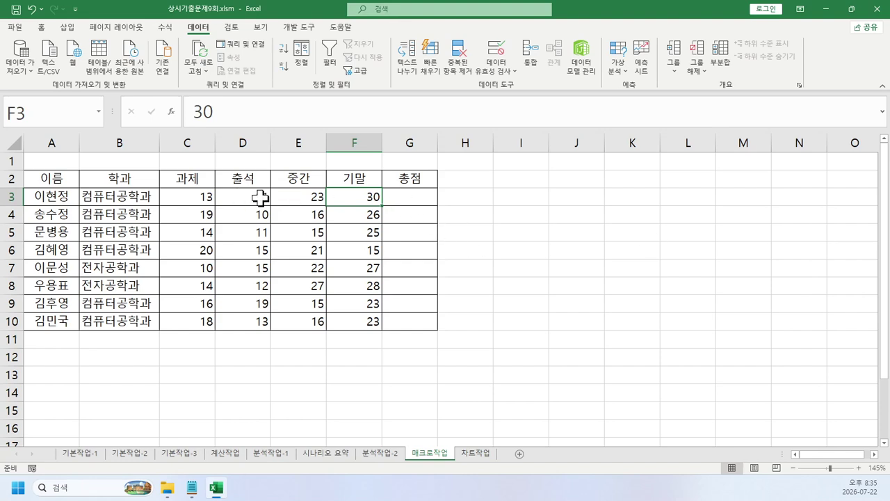
Try totalling the scores with =SUM(C3:F3) in G3 filled down to G10, and clear the range.
left_click(415, 198)
type("=SUM(")
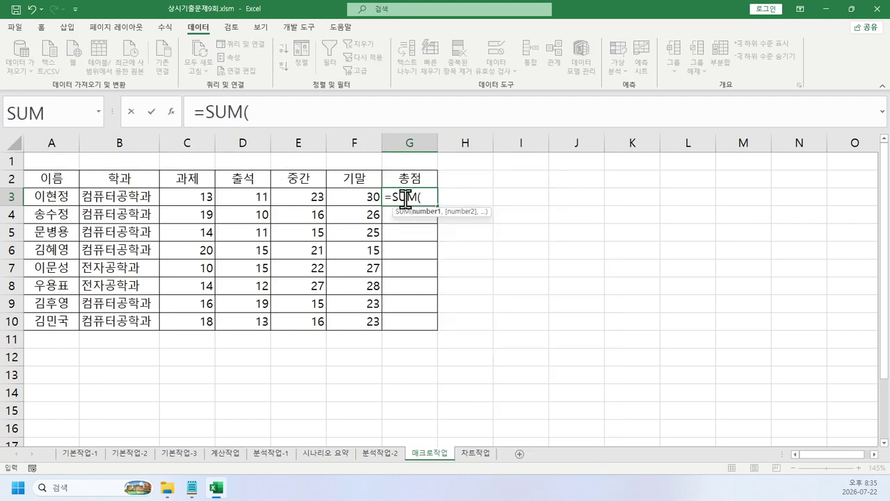
left_click_drag(174, 196, 346, 201)
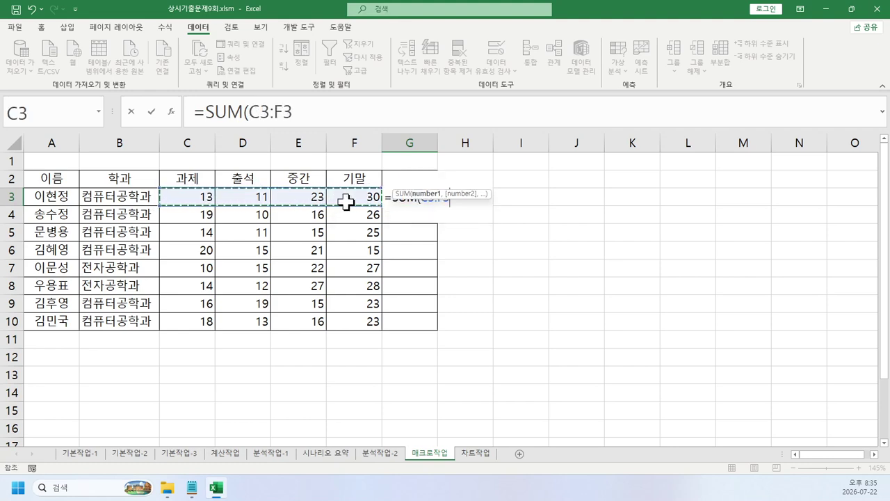
key("Return")
left_click(433, 199)
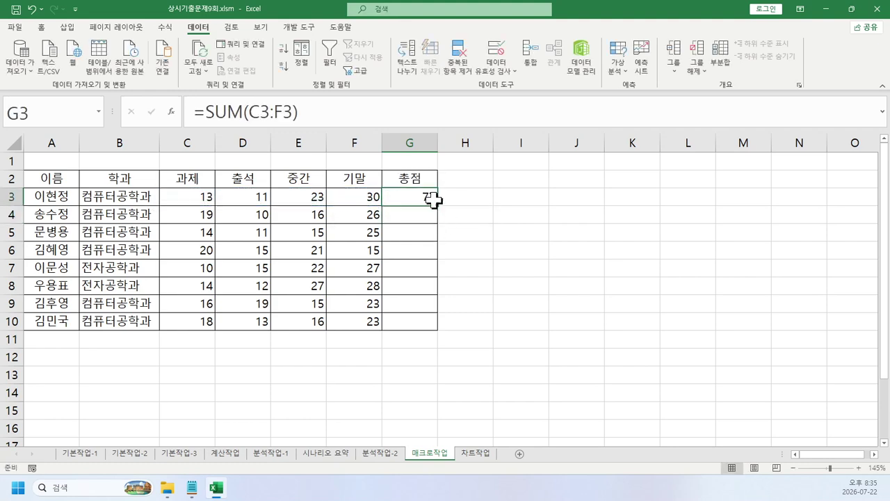
left_click_drag(438, 207, 423, 338)
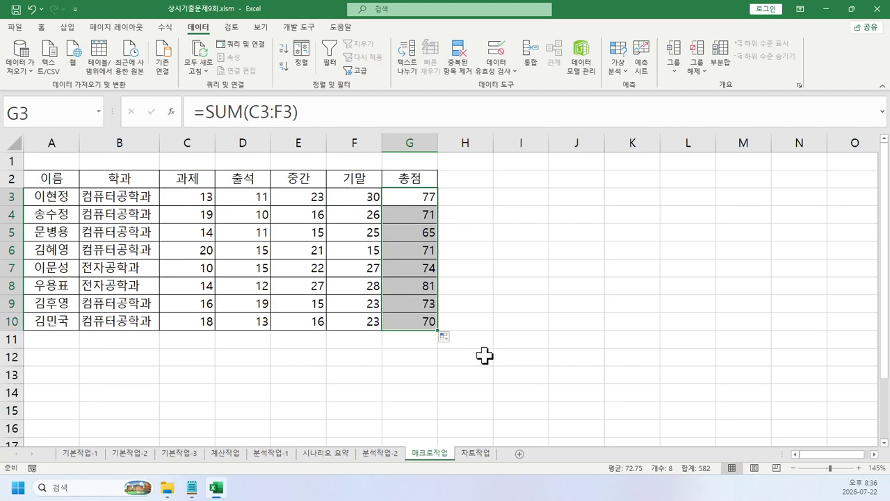
key("Delete")
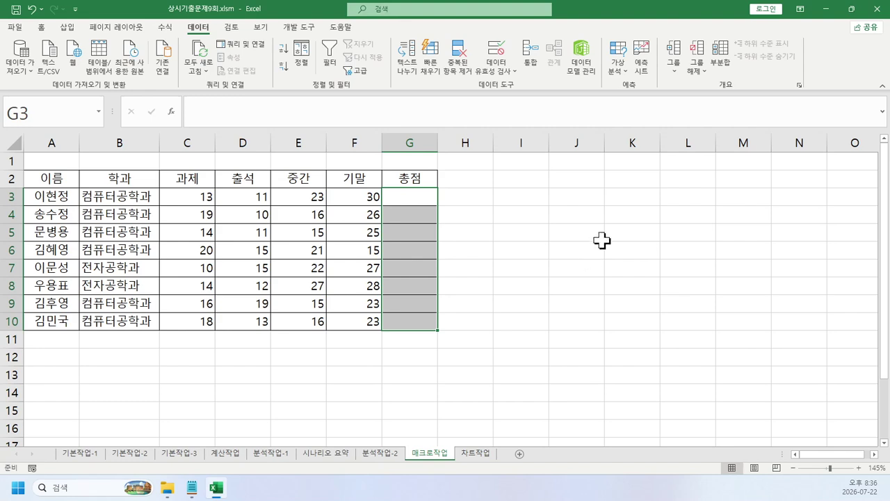
From an empty cell outside the table, start recording a macro named 총점 stored in the current workbook.
left_click(653, 201)
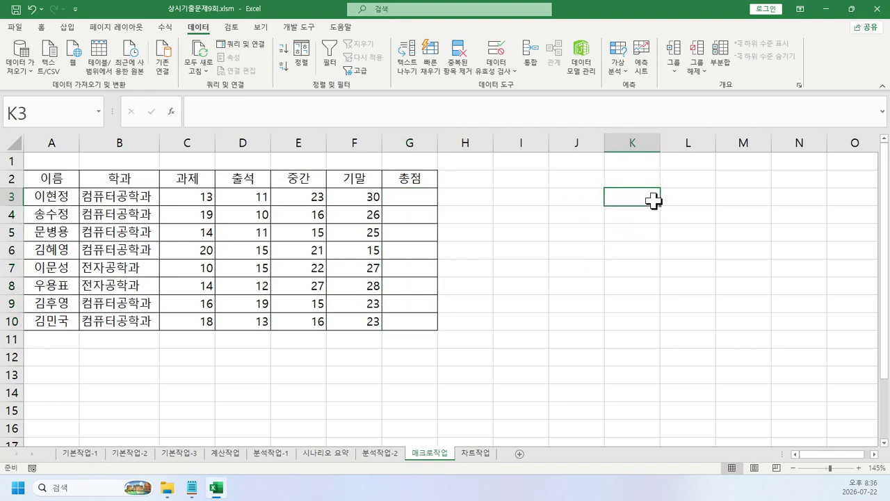
left_click(306, 28)
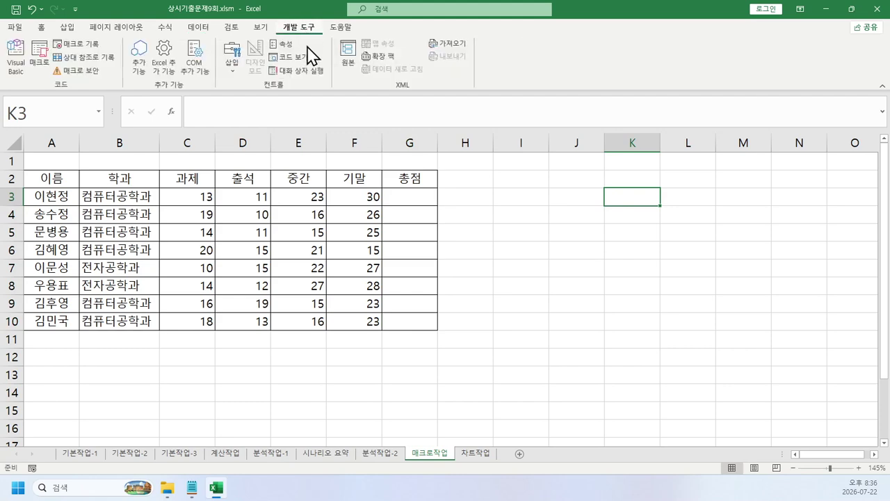
left_click(67, 45)
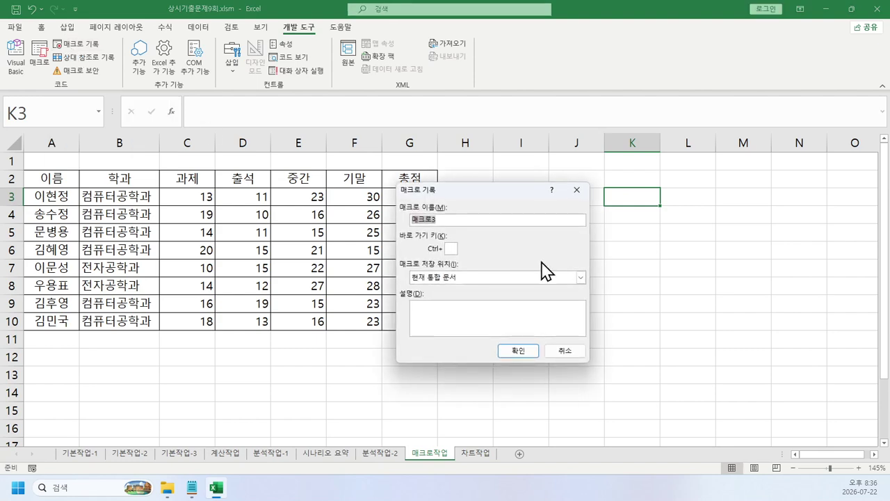
type("chd")
left_click(527, 351)
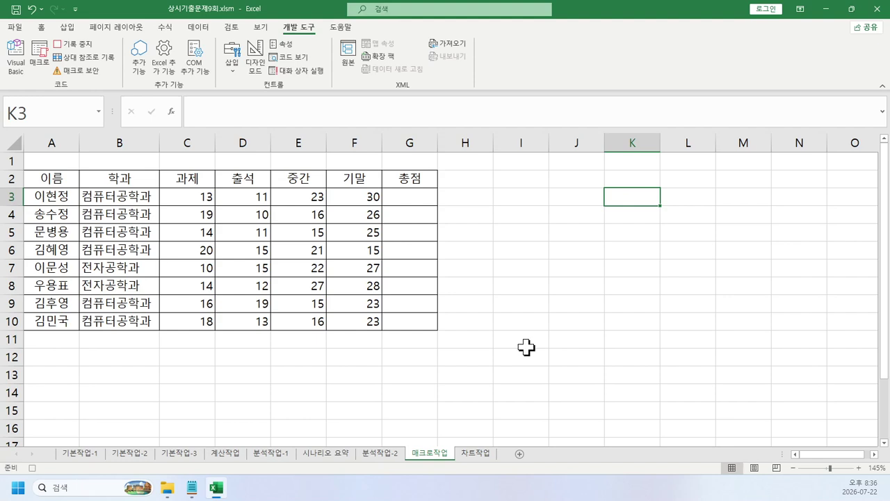
Enter =SUM(C3:F3) in G3 to total the first student's scores.
left_click(405, 196)
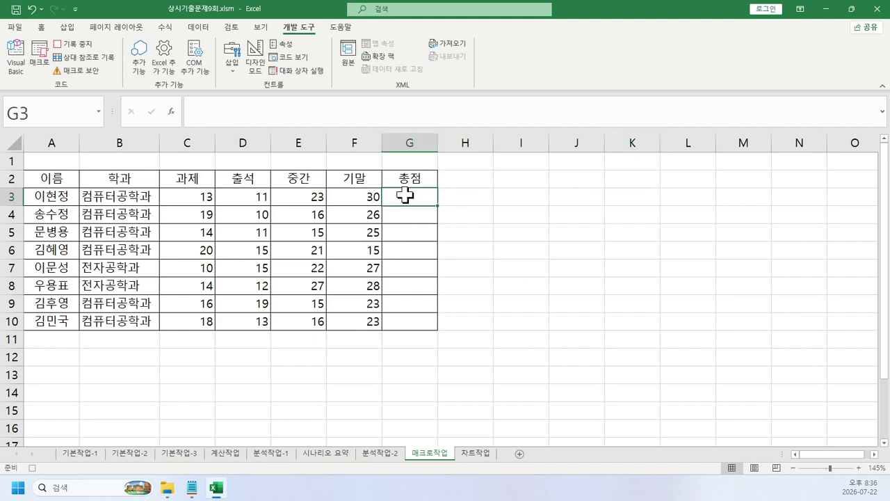
type("=ㄴ")
key("BackSpace")
key("Hangul")
type("su")
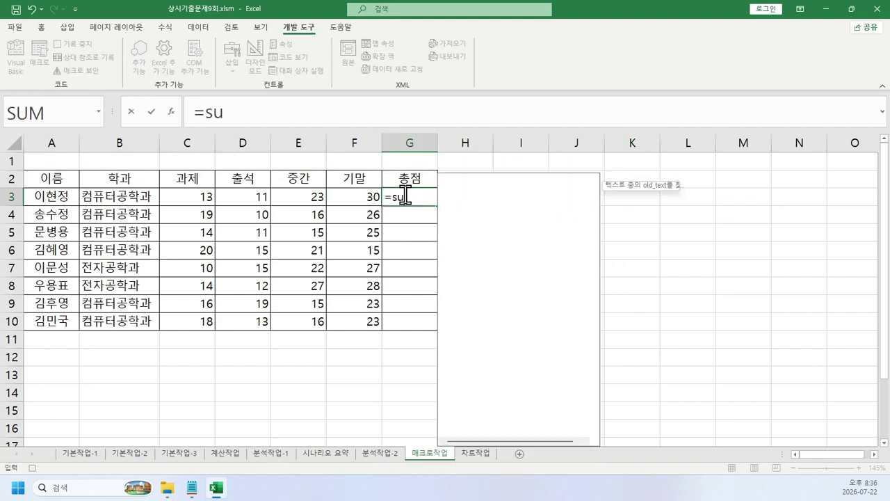
key("Tab")
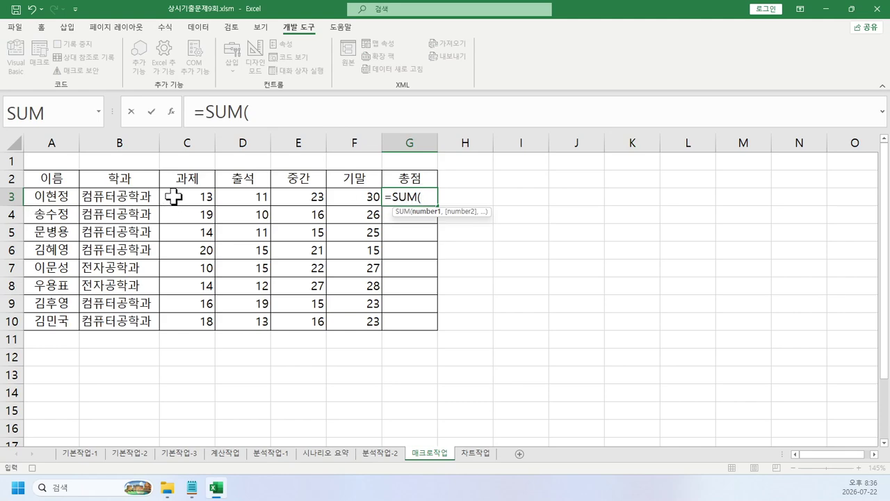
left_click_drag(178, 197, 348, 198)
type(")")
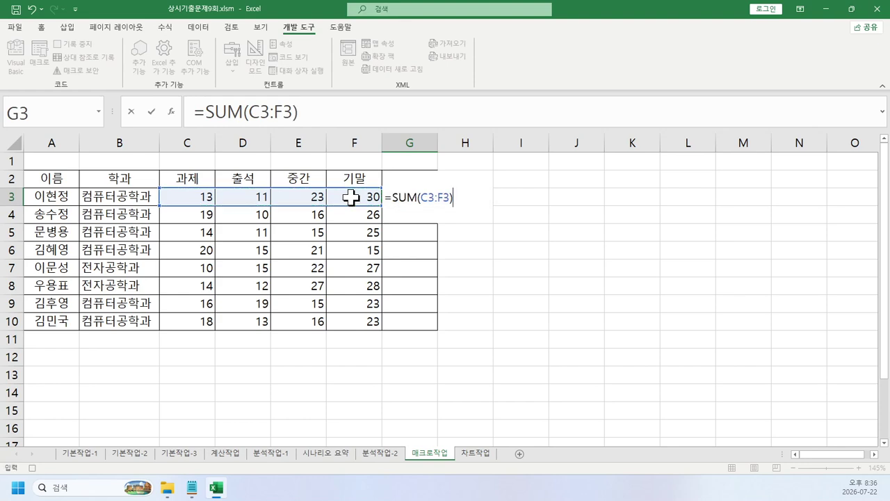
key("Return")
Fill the G3 total formula down to G10 and stop recording the macro.
left_click(422, 199)
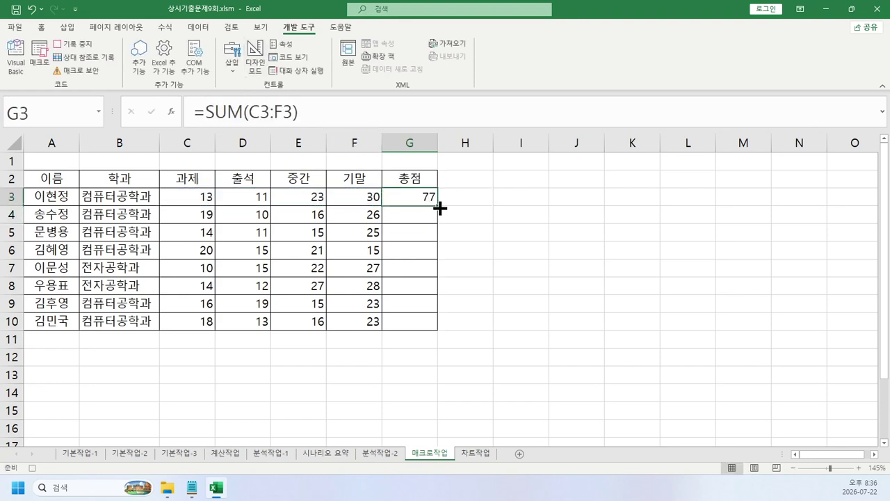
left_click_drag(437, 206, 432, 327)
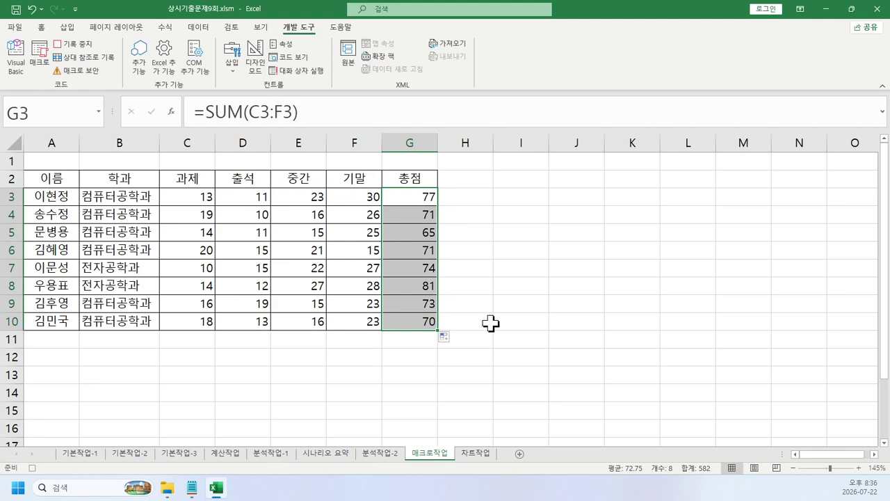
left_click(75, 44)
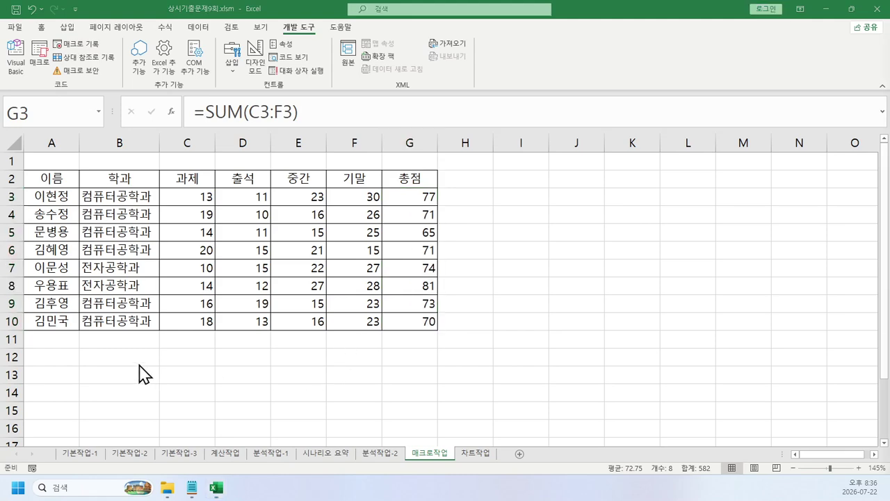
Insert a form-control button covering B12:C13 and assign the 총점 macro to it.
left_click_drag(133, 358, 202, 373)
left_click(232, 67)
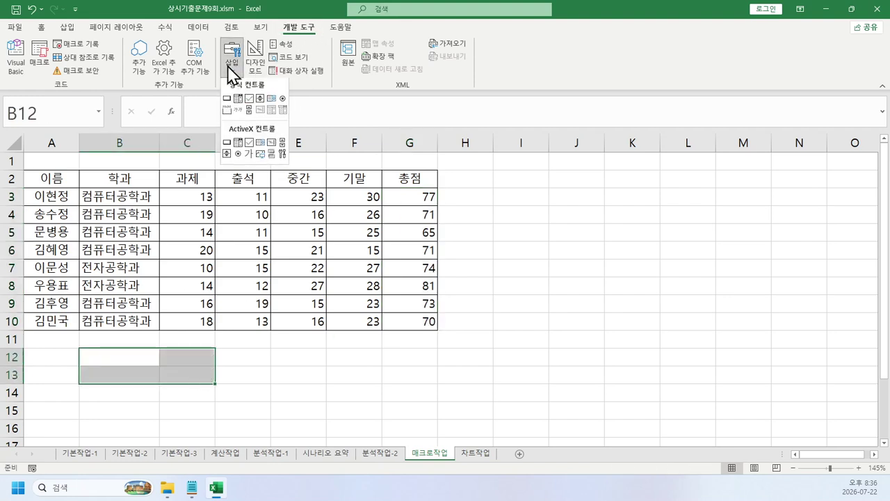
left_click(227, 100)
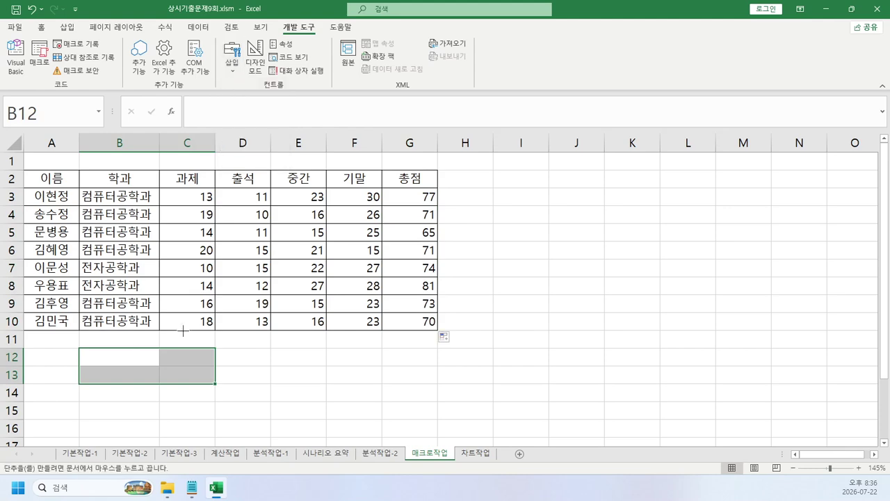
left_click_drag(84, 348, 202, 381)
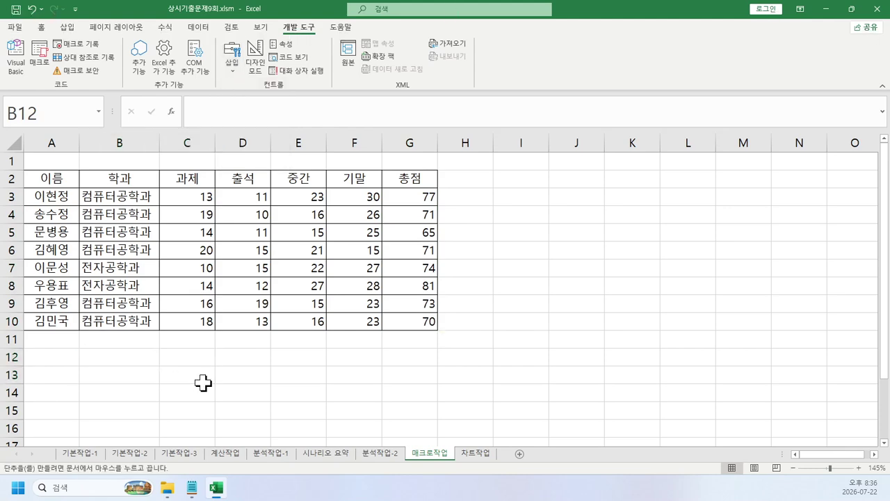
left_click(413, 207)
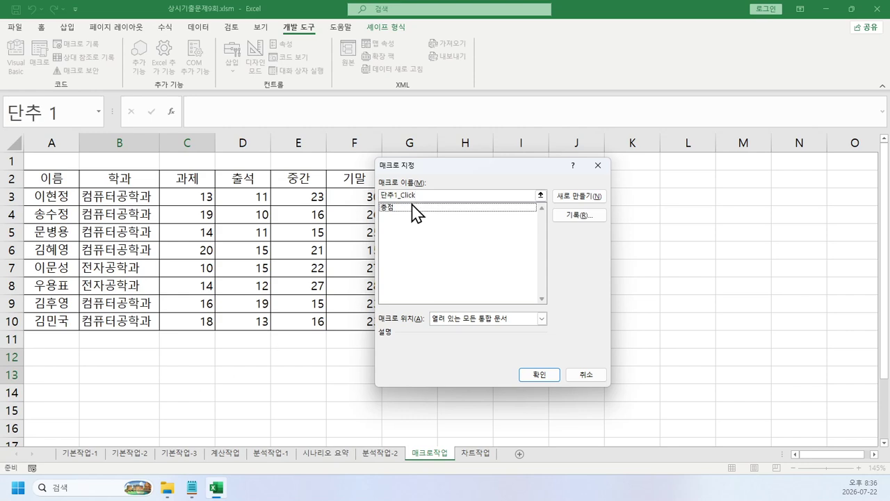
left_click(403, 207)
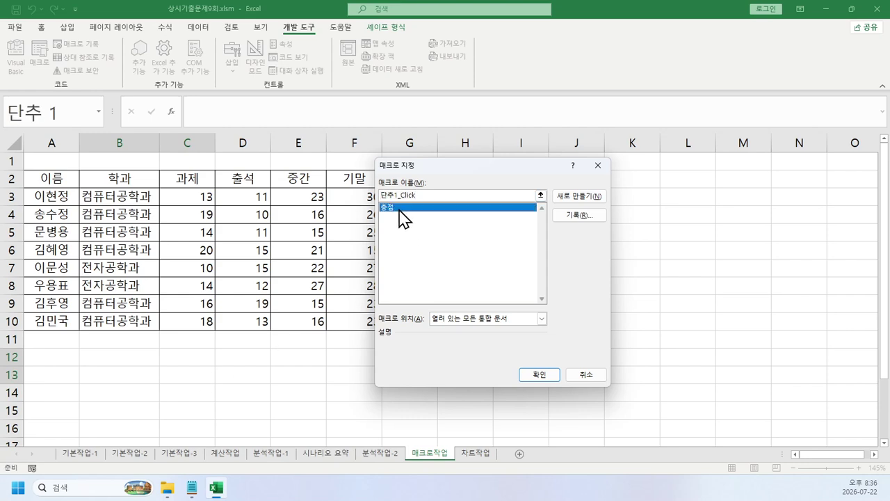
left_click(531, 372)
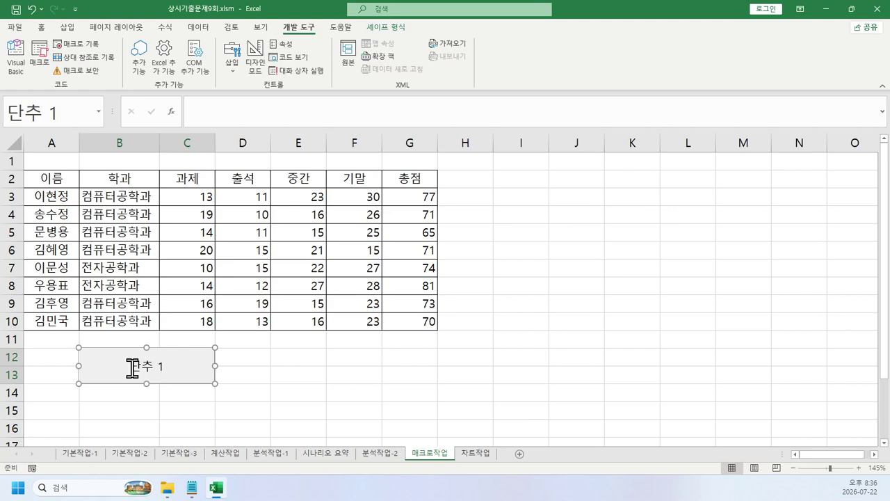
Replace the new button's caption with 총점 and deselect the button.
left_click(132, 364)
key("Delete")
key("Delete")
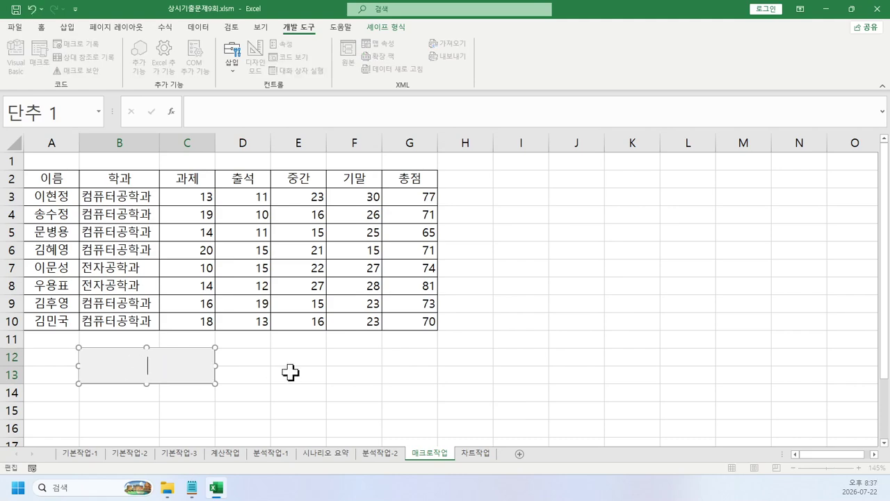
type("chdwja")
key("BackSpace")
key("BackSpace")
key("BackSpace")
key("BackSpace")
type("chdwja")
left_click(290, 371)
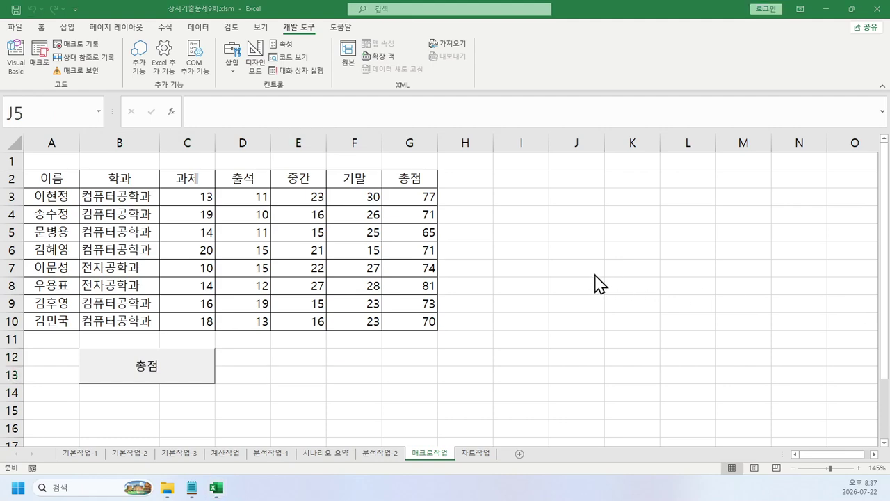
left_click(595, 275)
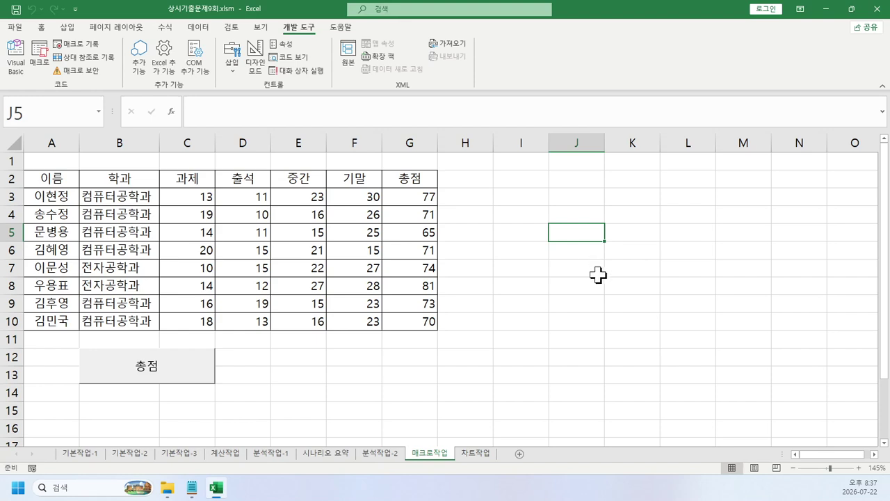
left_click_drag(52, 178, 403, 182)
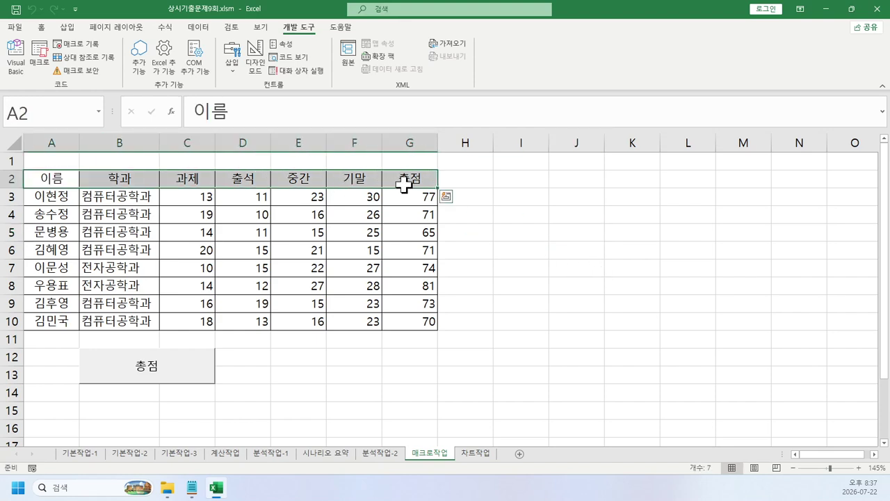
left_click(41, 28)
left_click(563, 66)
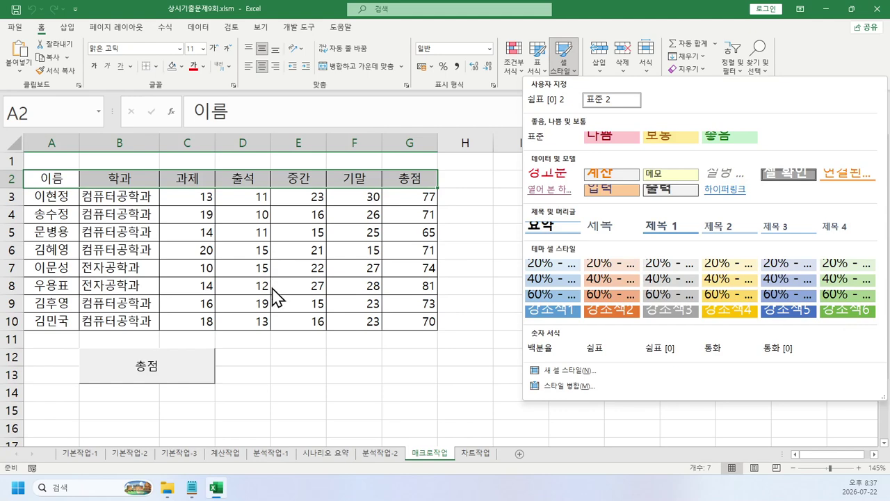
key("Escape")
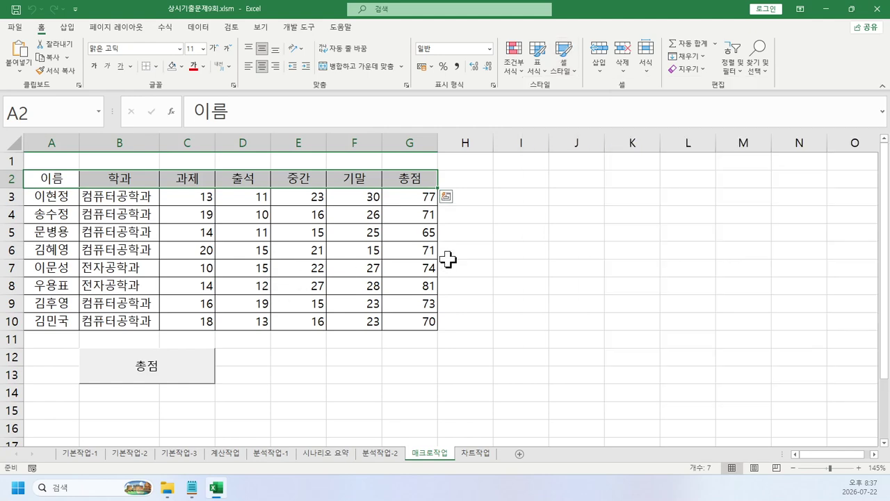
From an empty cell outside the table, start recording a macro named 셀스타일 in the current workbook.
left_click(570, 185)
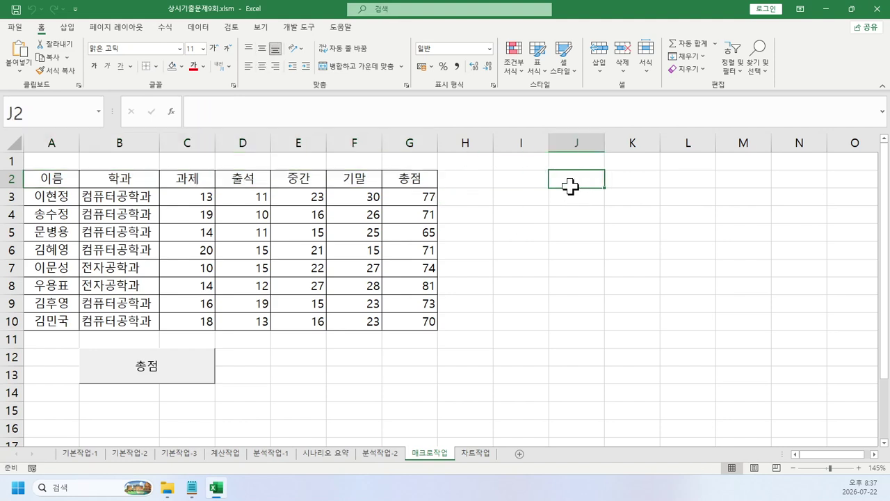
left_click(298, 27)
left_click(82, 44)
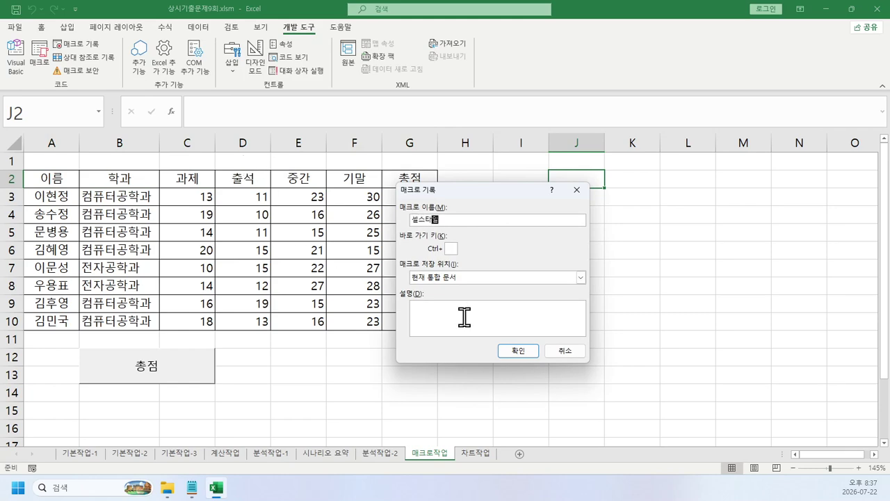
left_click(517, 351)
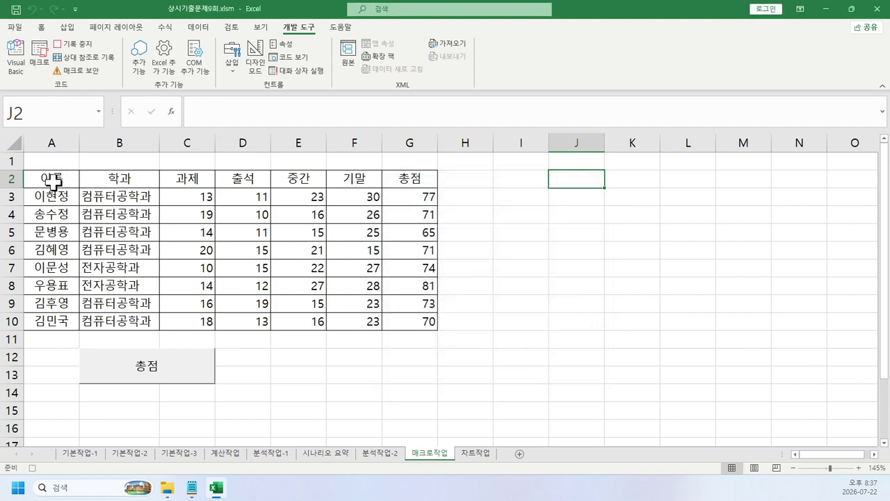
Apply the 강조색6 cell style to the header row A2:G2.
left_click_drag(56, 181, 411, 178)
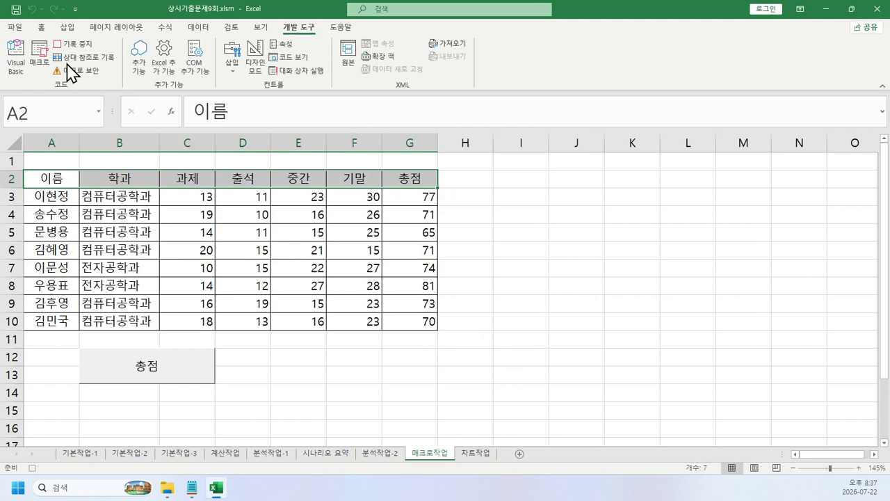
left_click(39, 28)
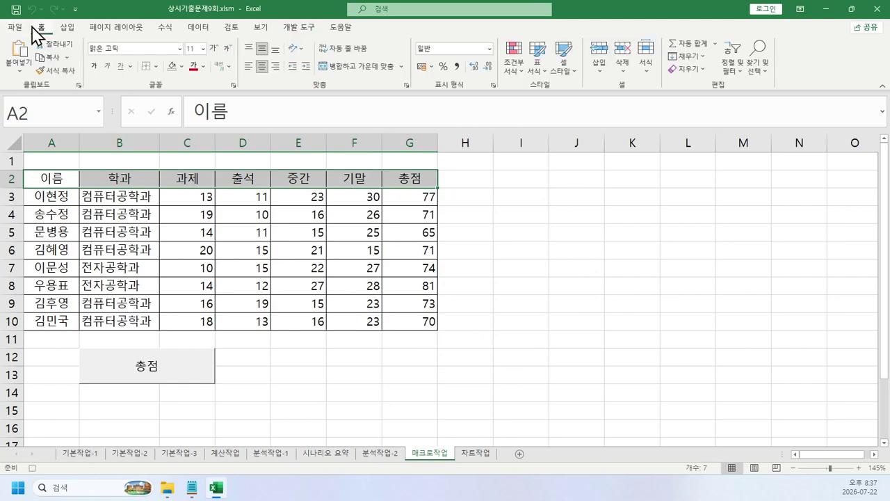
left_click(564, 64)
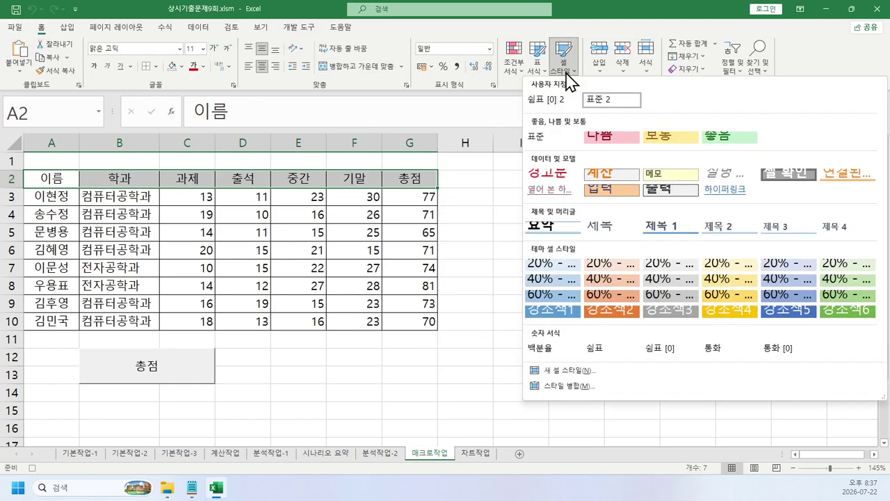
left_click(829, 313)
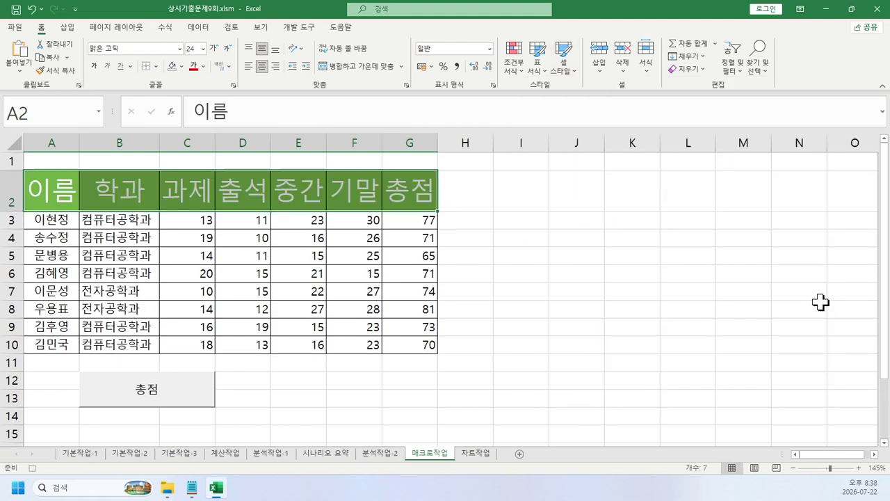
Set the header row's font size to 11 and stop recording the macro.
left_click(191, 48)
type("11")
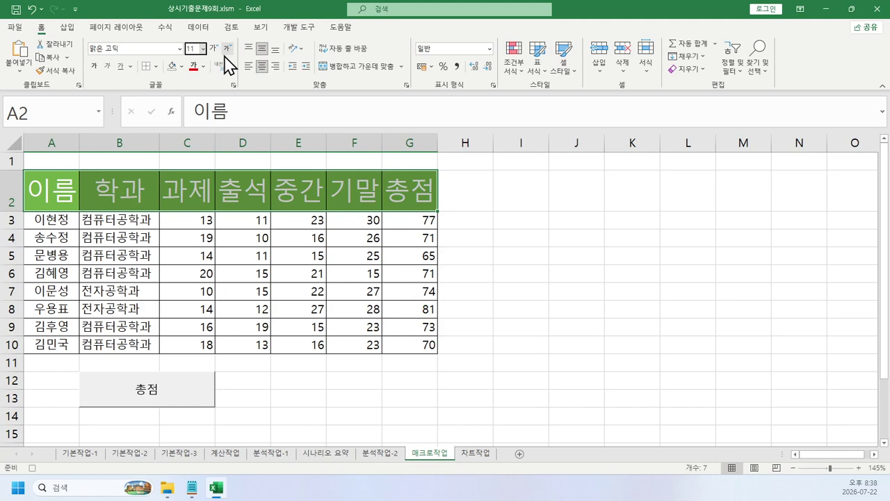
key("Return")
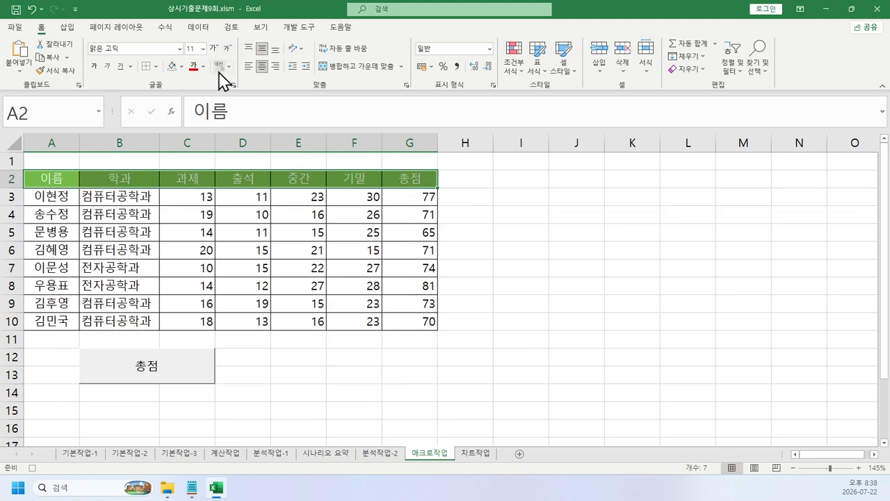
left_click(299, 27)
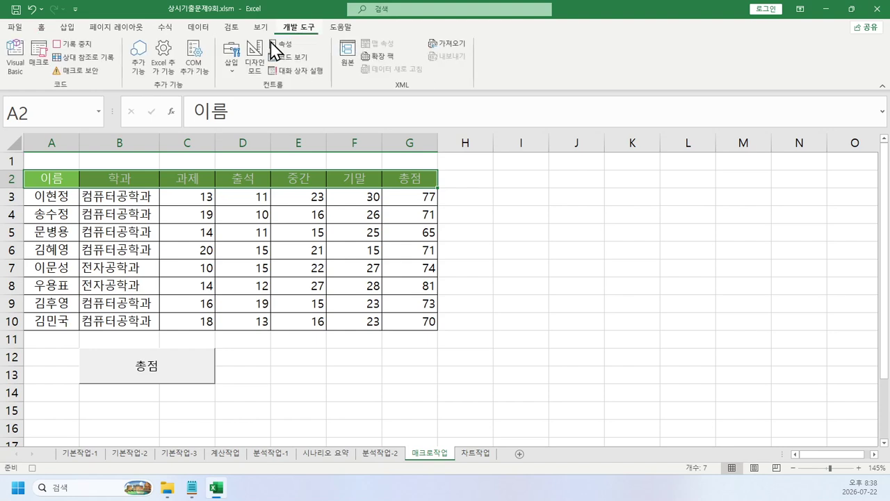
left_click(82, 46)
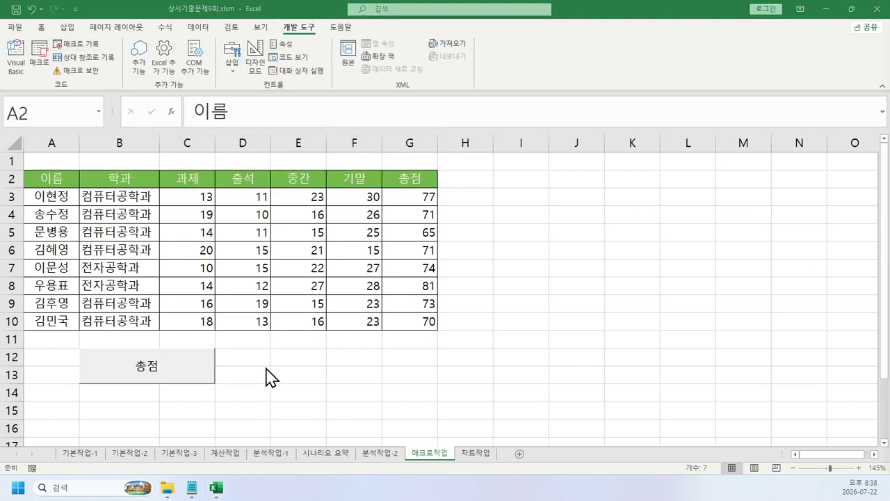
mouse_move(270, 347)
left_mouse_down()
mouse_move(400, 382)
mouse_move(381, 384)
left_mouse_up()
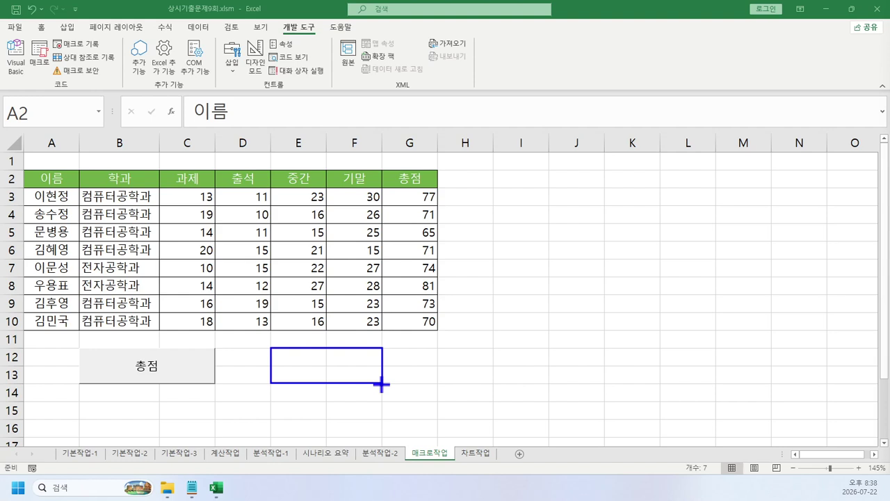
Draw a pentagon block arrow about 3.65 cm by 1.17 cm over cells E12:F13 and label it 셀스타일.
left_click(295, 356)
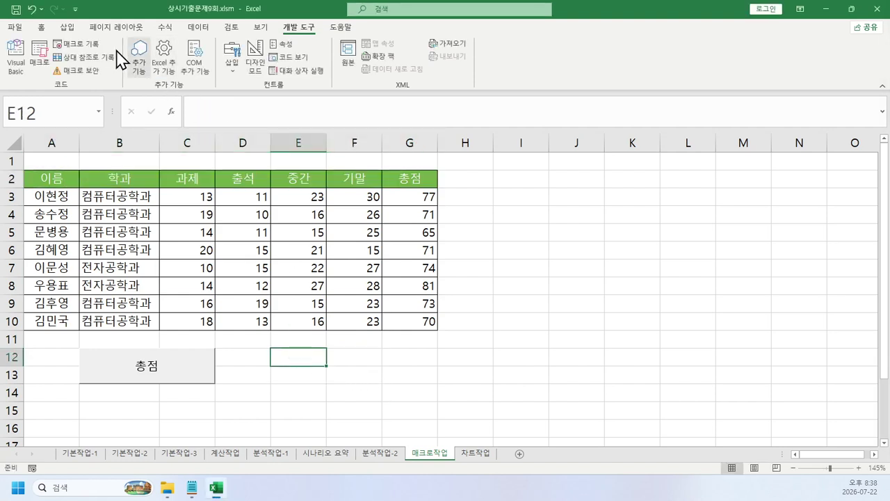
left_click(68, 28)
left_click(134, 45)
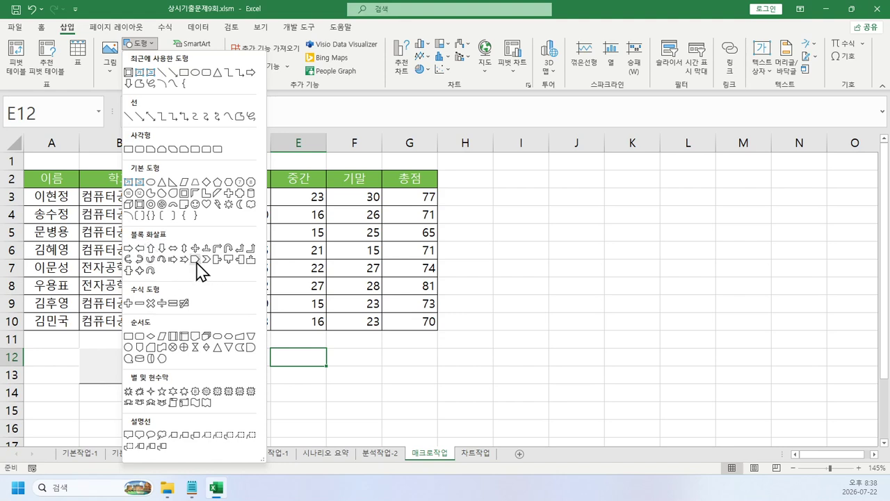
left_click(196, 260)
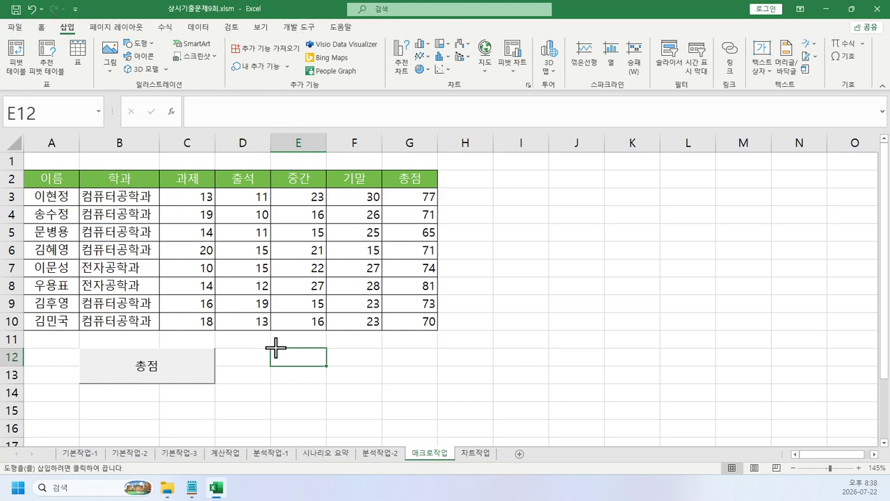
left_click_drag(271, 347, 382, 381)
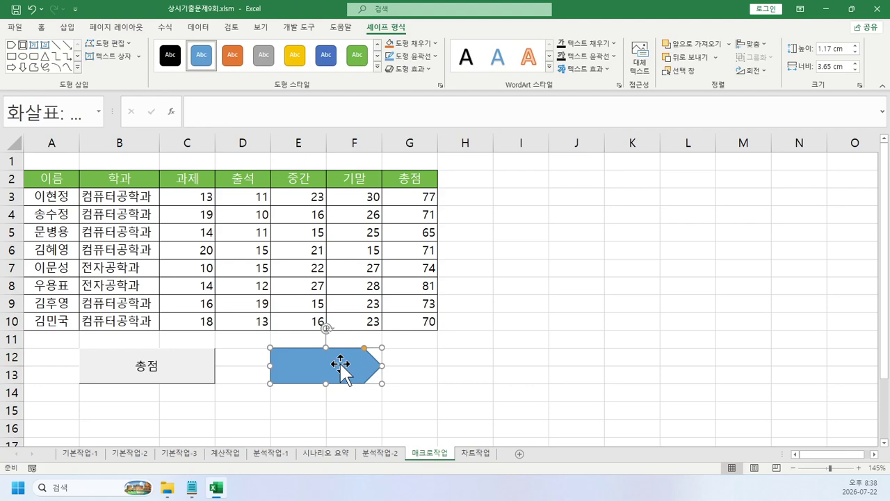
right_click(340, 362)
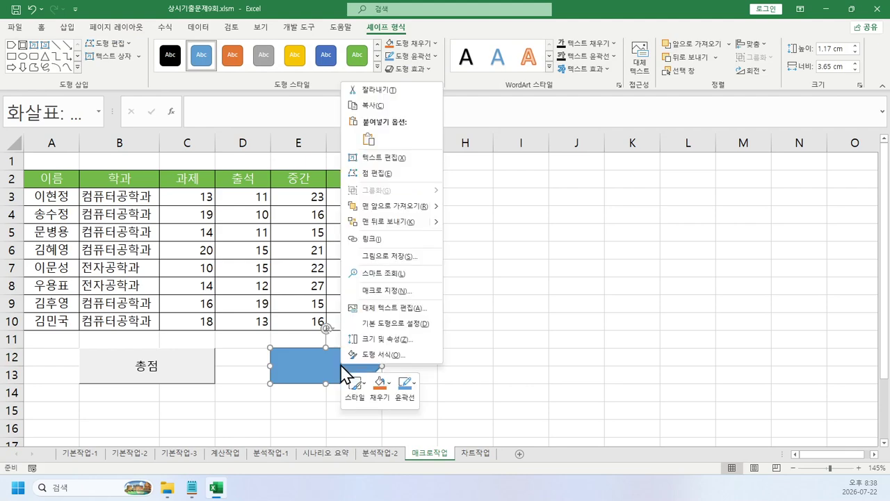
left_click(370, 157)
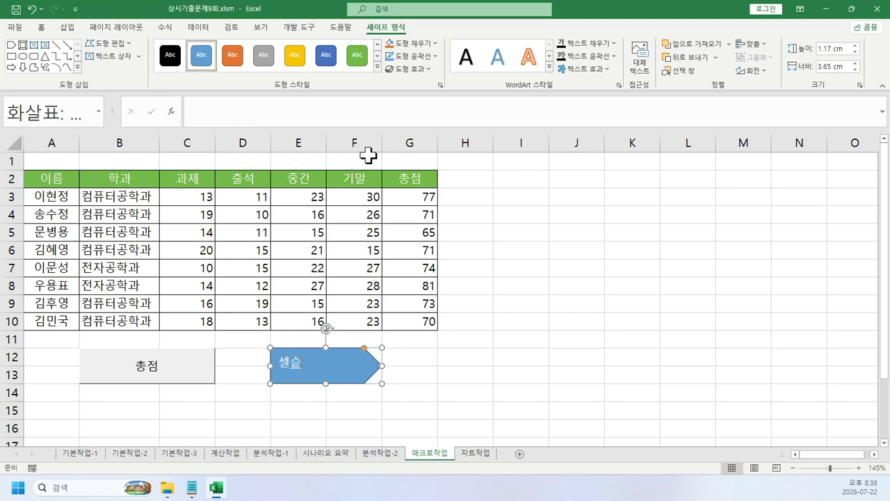
Assign the 셀스타일 macro to the arrow shape and deselect the shape.
right_click(363, 367)
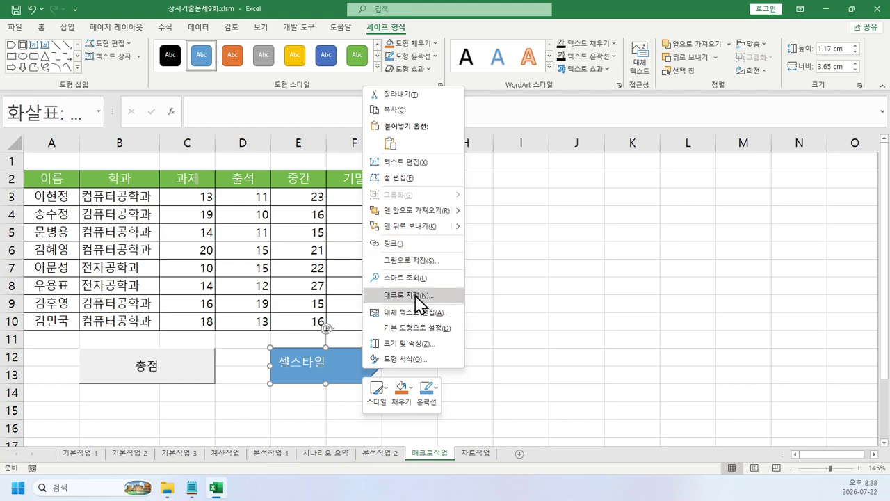
left_click(415, 298)
left_click(313, 220)
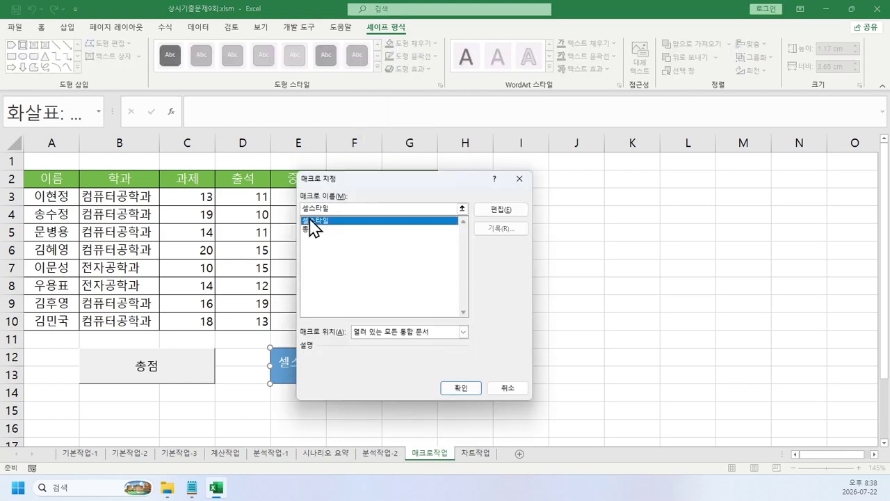
left_click(478, 391)
left_click(507, 339)
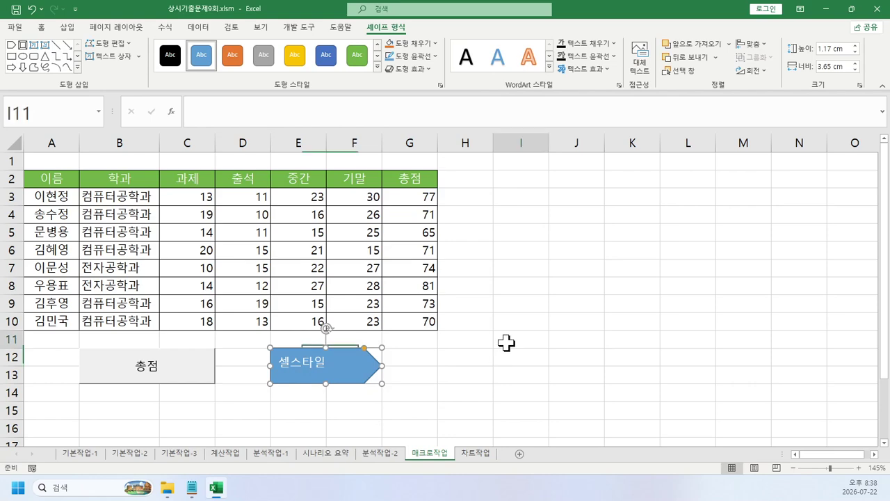
Remove the fill from header row A2:G2, try a light green font colour on it, and undo that colour.
left_click_drag(61, 175, 409, 178)
left_click(181, 67)
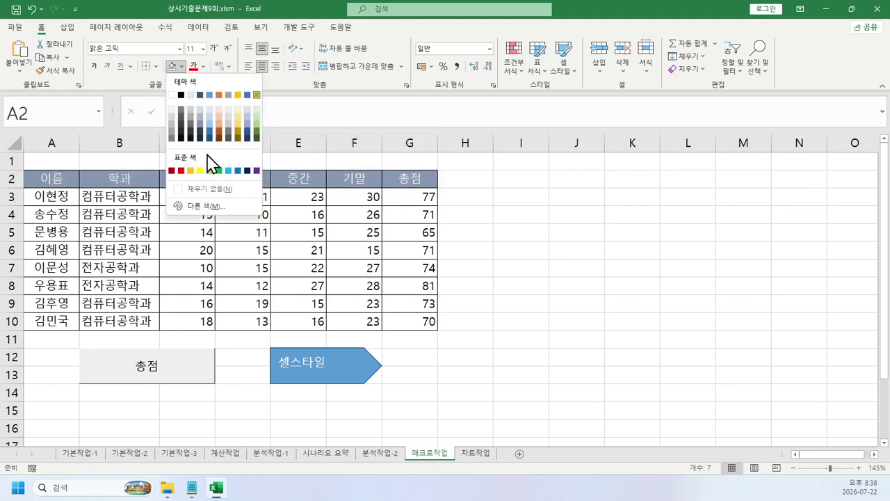
left_click(213, 187)
left_click(203, 67)
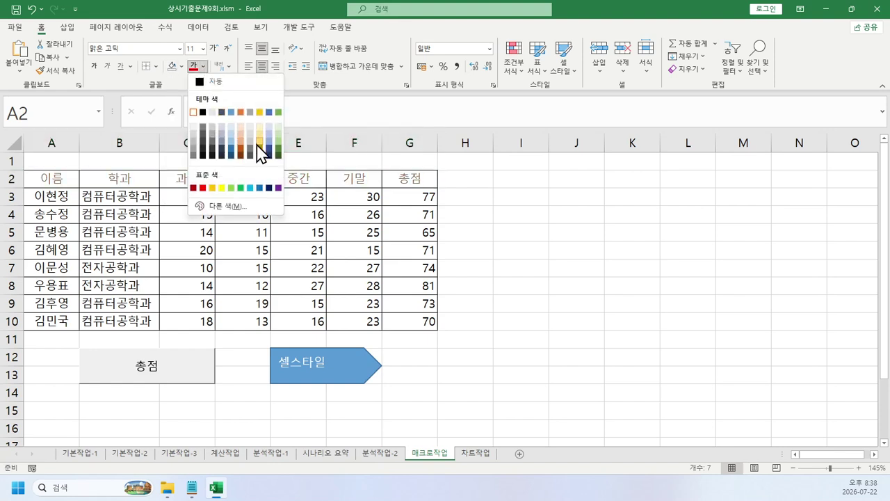
left_click(278, 143)
left_click(545, 296)
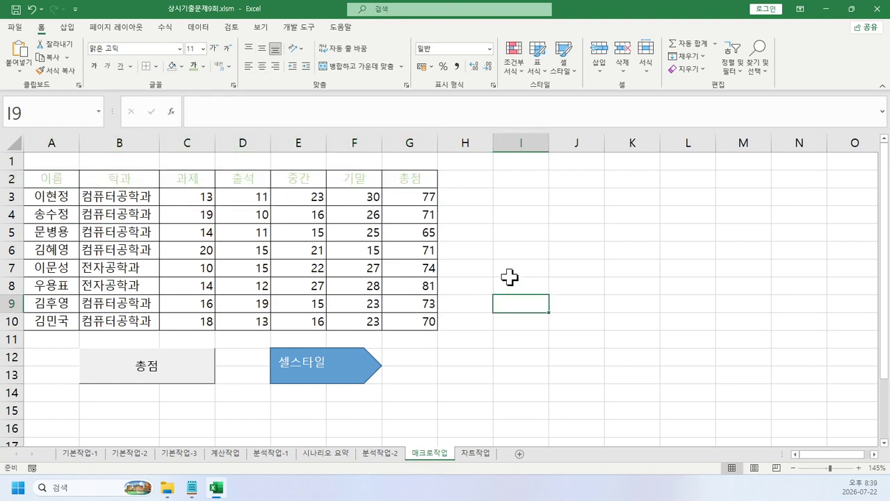
key("ctrl+z")
left_click(552, 283)
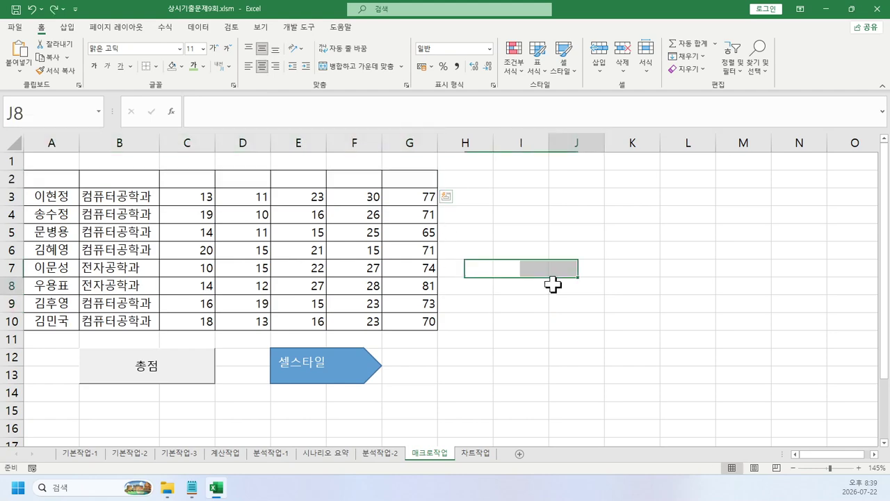
Test the arrow shape by running its 셀스타일 macro on the header row, and deselect the row.
left_click(369, 363)
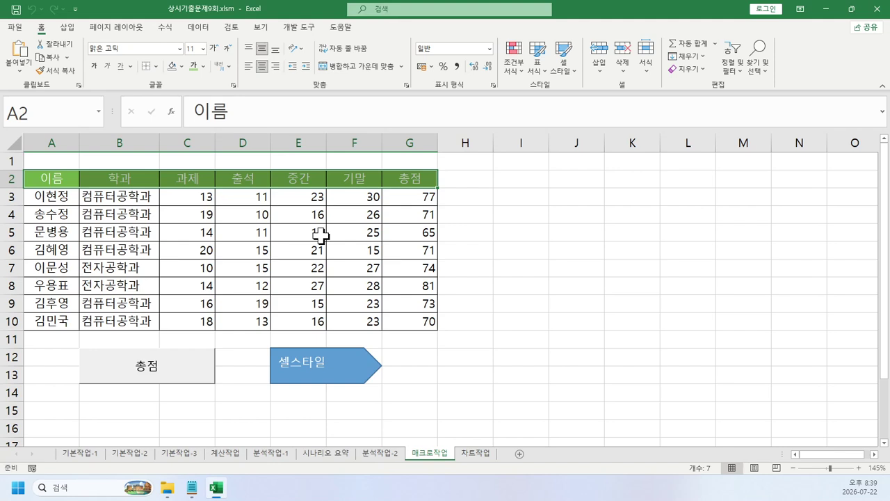
left_click(473, 251)
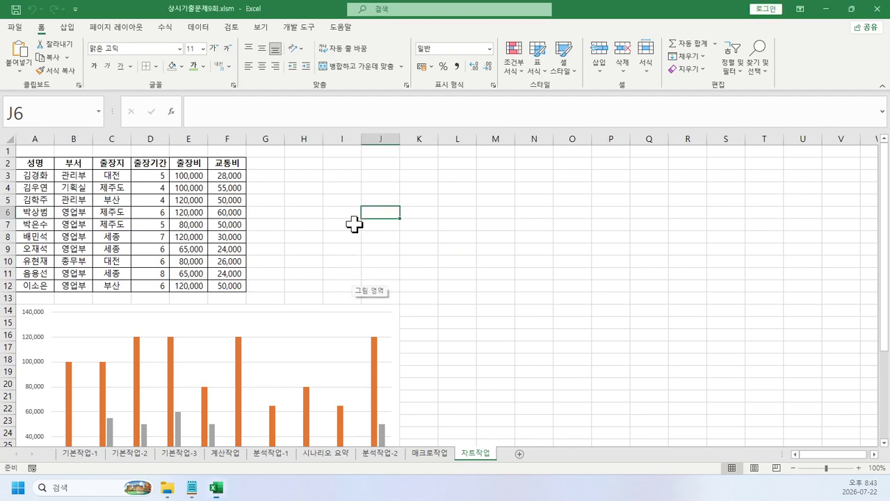
Paste the copied instruction picture at cell H3 beside the data table on the 차트작업 sheet.
left_click(295, 174)
key("ctrl+v")
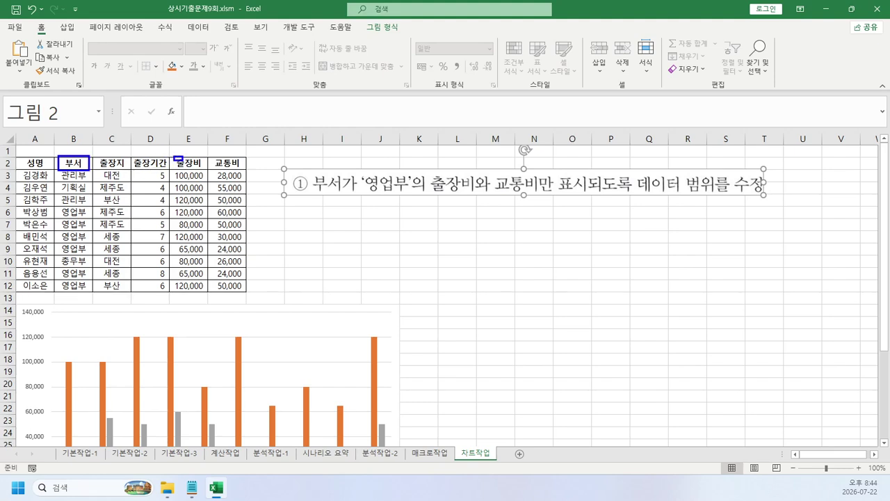
Compare the chart's source range with the instruction's 부서, 출장비 and 교통비 fields and examine the plotted names and series.
left_click_drag(174, 156, 236, 170)
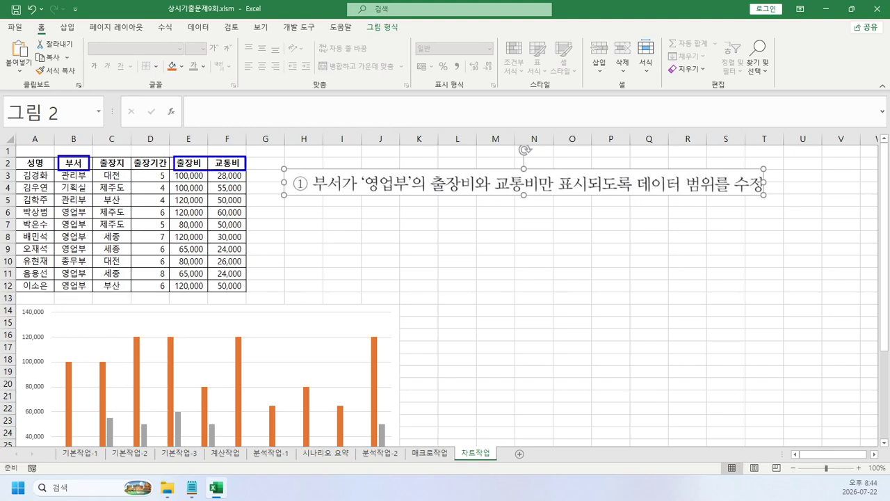
right_click(342, 237)
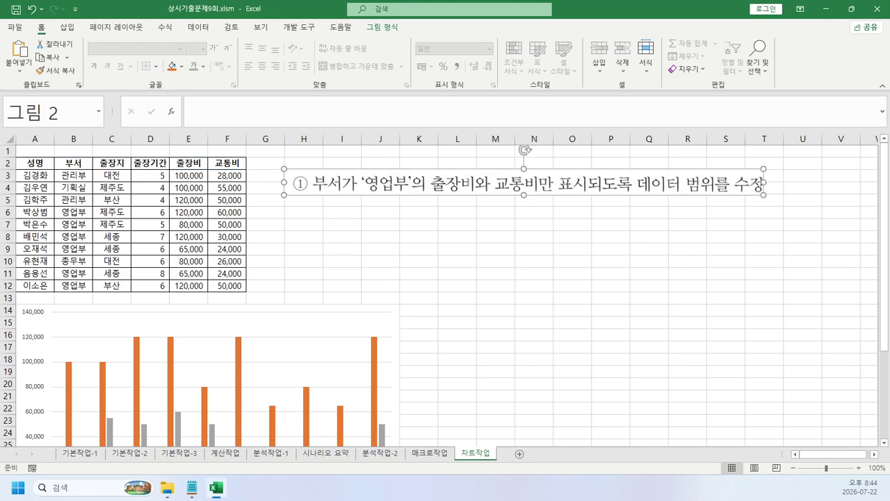
scroll(306, 309, "down", 4)
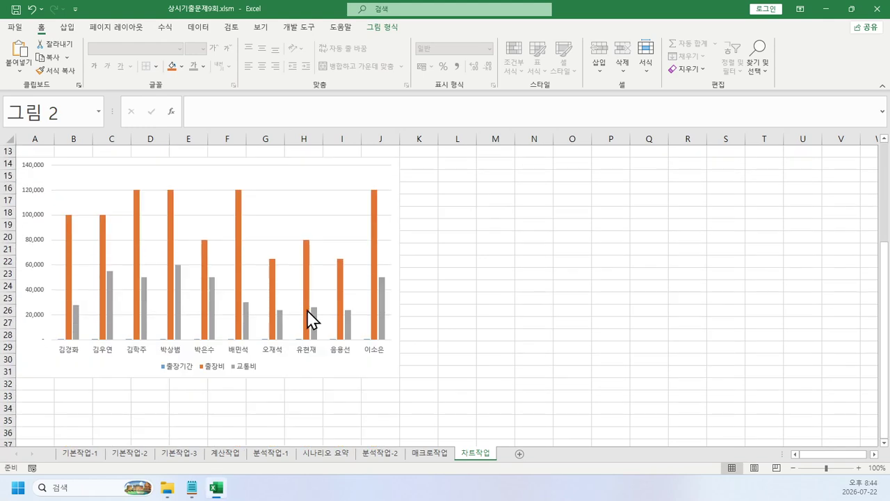
scroll(307, 310, "up", 2)
left_click(307, 275)
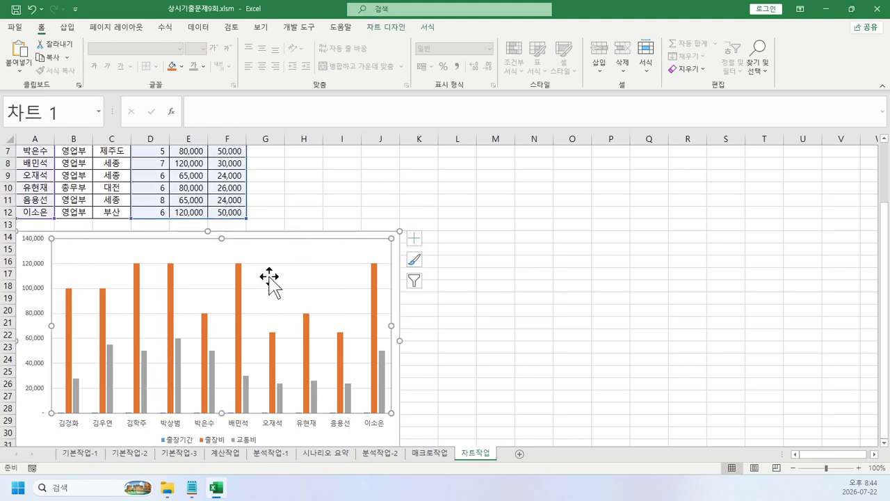
scroll(272, 280, "up", 2)
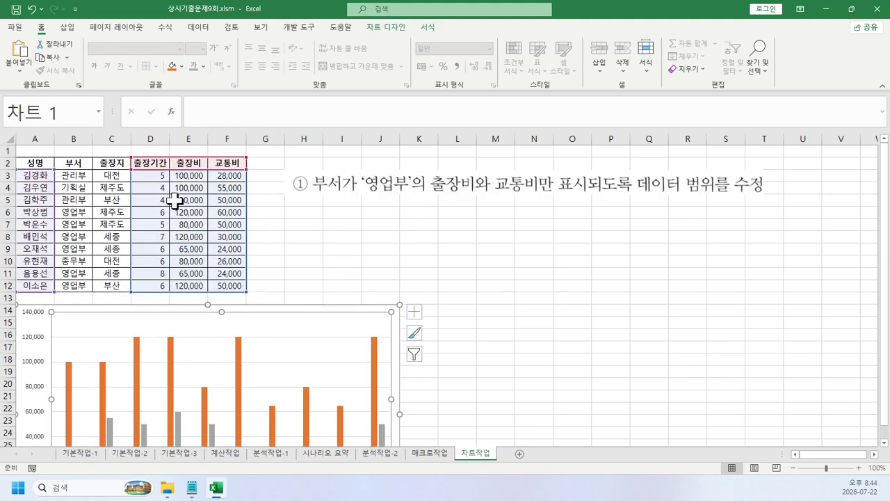
left_click_drag(137, 159, 164, 282)
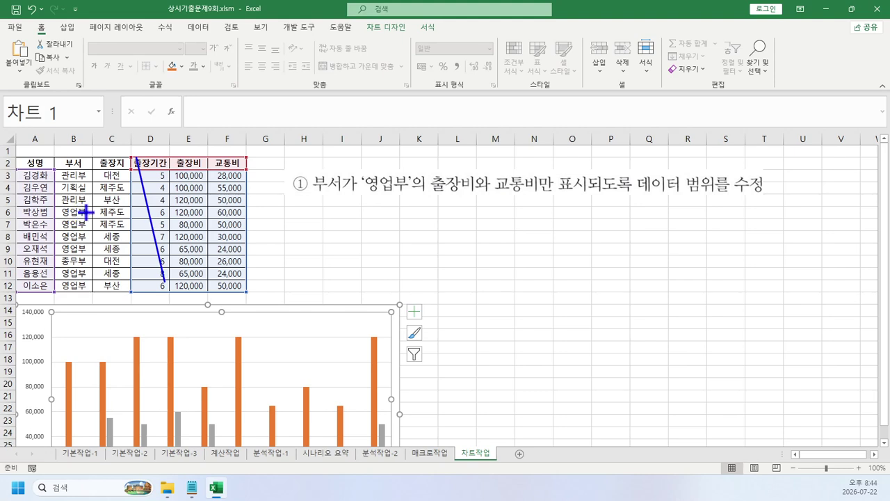
left_click(82, 161)
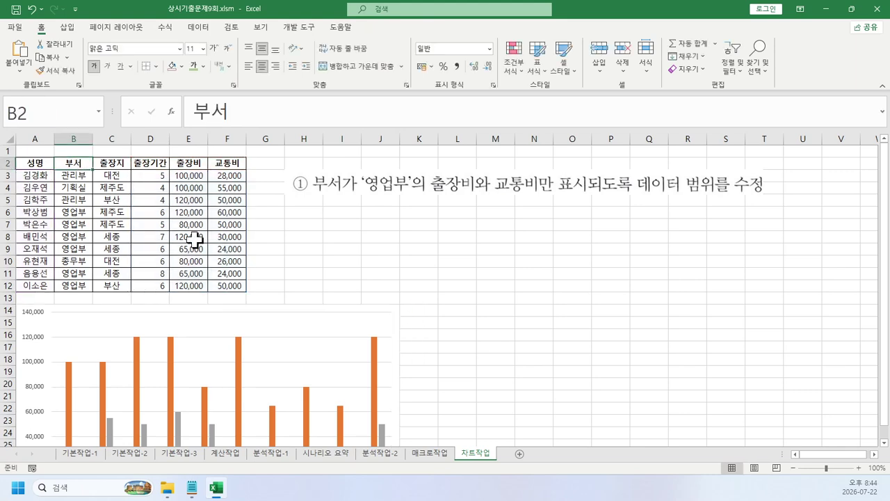
scroll(190, 236, "down", 4)
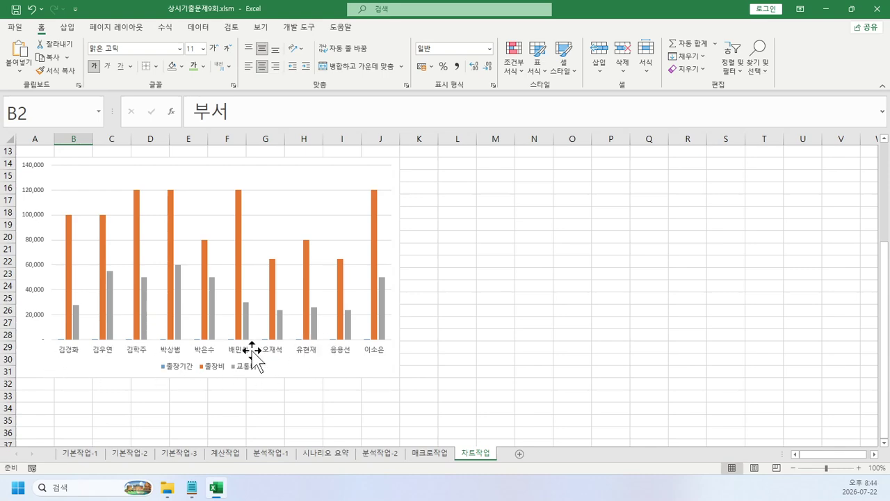
scroll(255, 353, "up", 4)
Widen column E to fit its amounts and select the 성명 header with the 영업부 names in A2, A6:A9 and A11:A12.
left_click(47, 164)
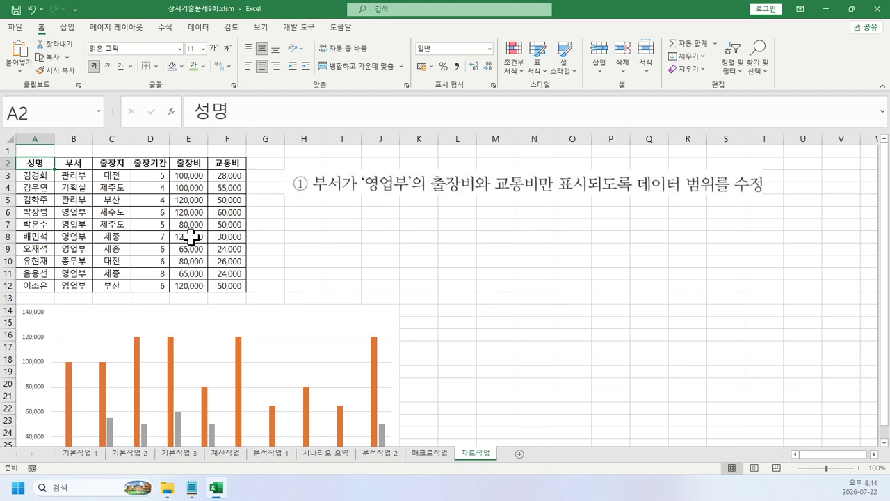
scroll(112, 240, "up", 3, "ctrl")
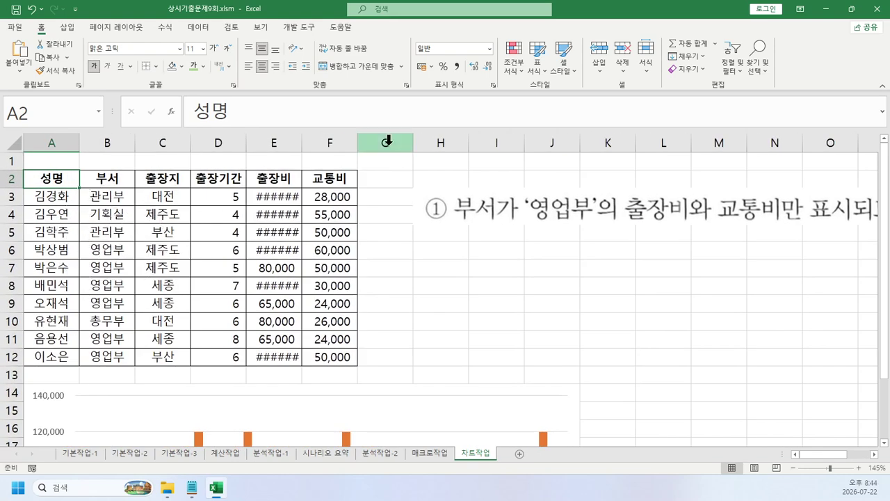
left_click_drag(303, 143, 311, 143)
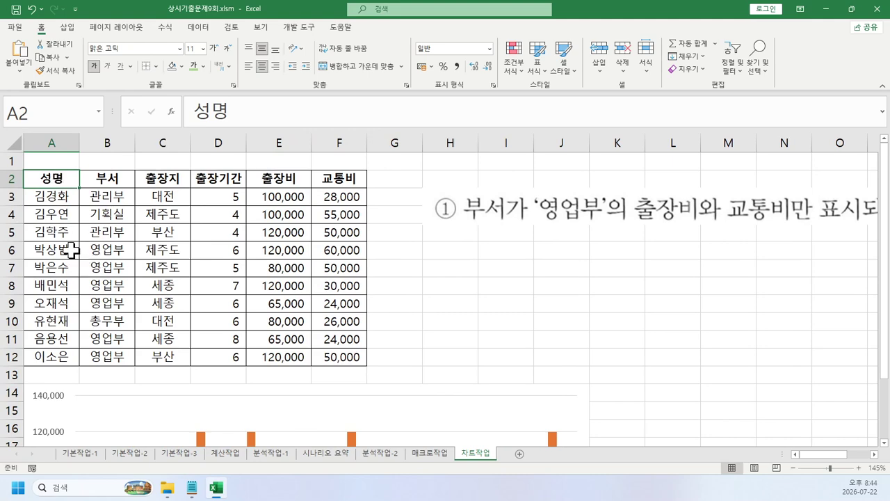
left_click_drag(71, 252, 68, 302, "ctrl")
left_click_drag(66, 338, 63, 359, "ctrl")
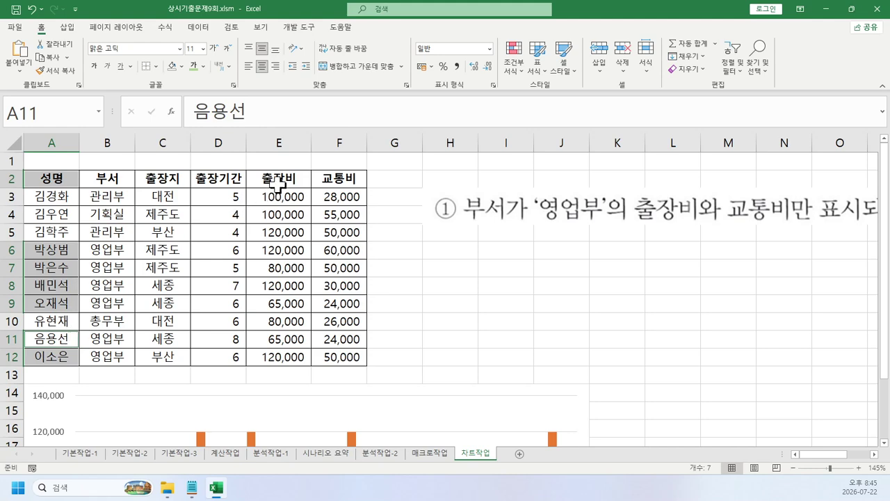
Add the 출장비 and 교통비 headers and 영업부 amounts in E2:F2, E6:F9 and E11:F12 to the selection.
left_click(296, 180, "ctrl")
left_click_drag(297, 179, 348, 177, "ctrl")
left_click_drag(284, 250, 346, 303, "ctrl")
left_click_drag(288, 338, 335, 355, "ctrl")
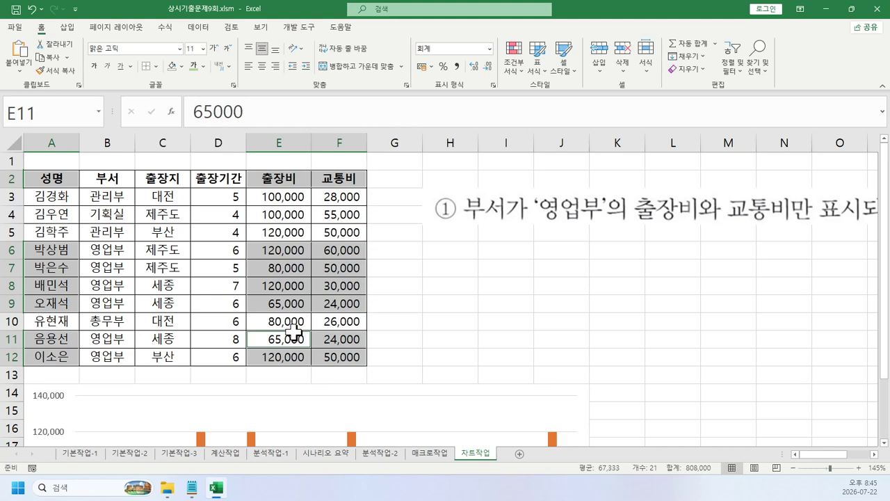
Open the chart's data source selection, move the dialog clear of the table, and clear the chart data range.
scroll(431, 278, "down", 1)
right_click(499, 364)
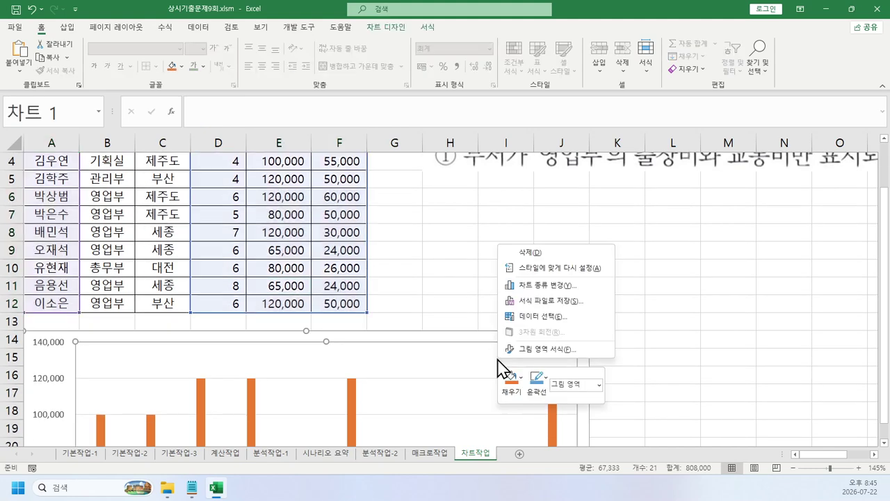
left_click(534, 317)
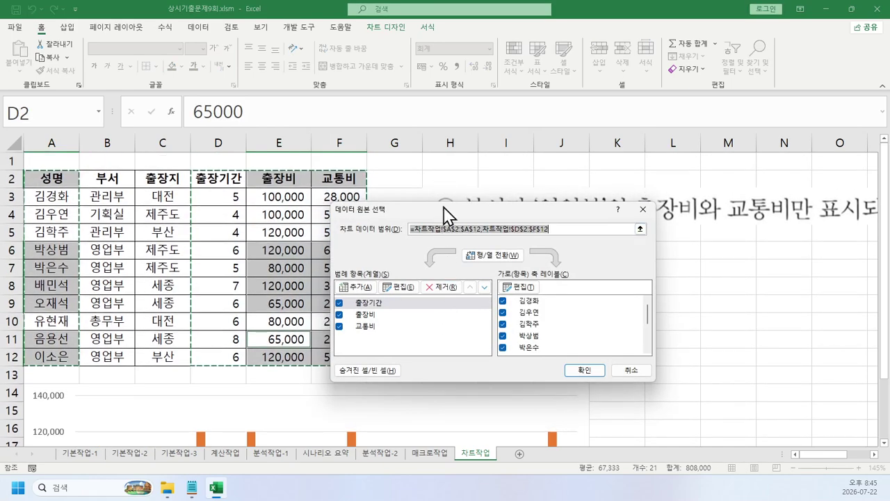
left_click_drag(447, 213, 502, 182)
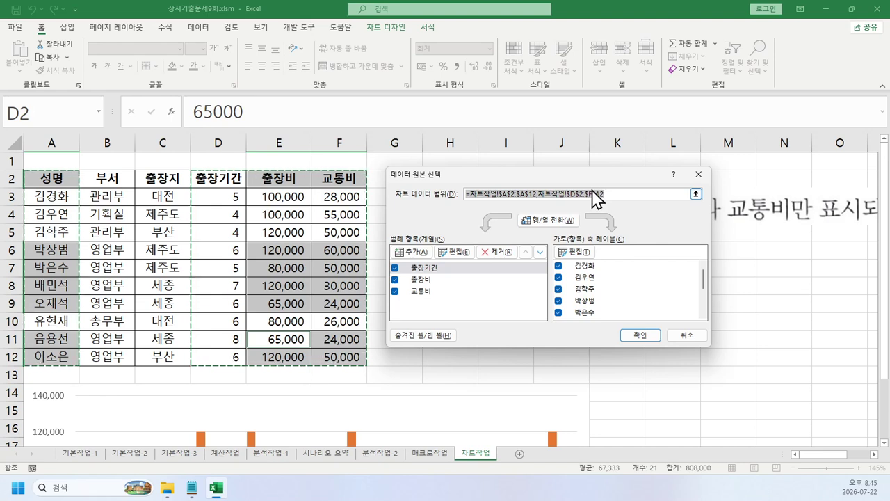
key("BackSpace")
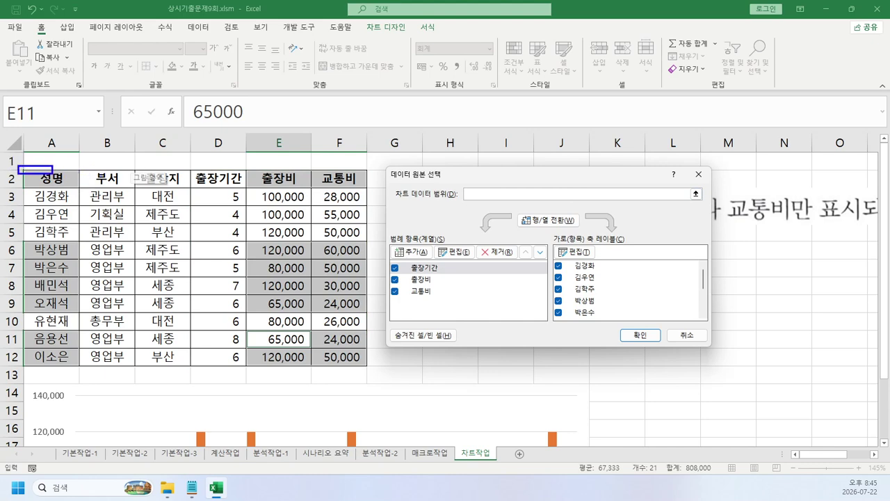
left_click(46, 172)
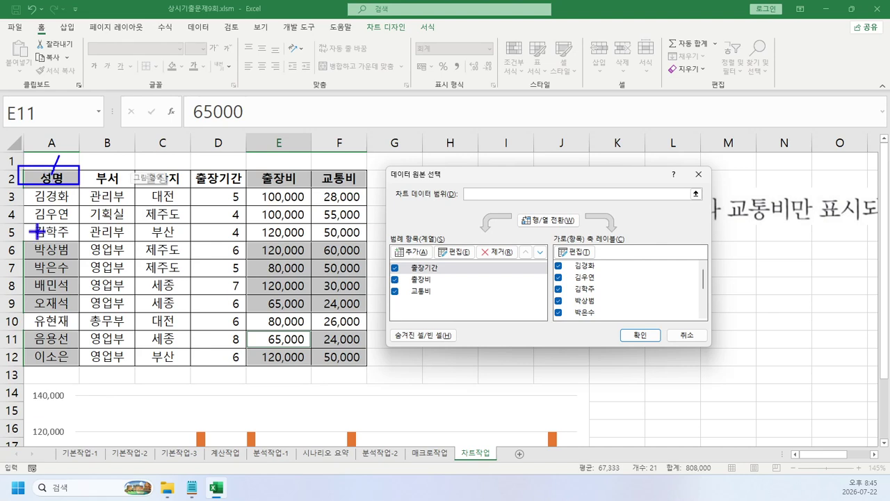
mouse_move(125, 161)
left_mouse_down()
mouse_move(240, 162)
mouse_move(355, 188)
left_mouse_up()
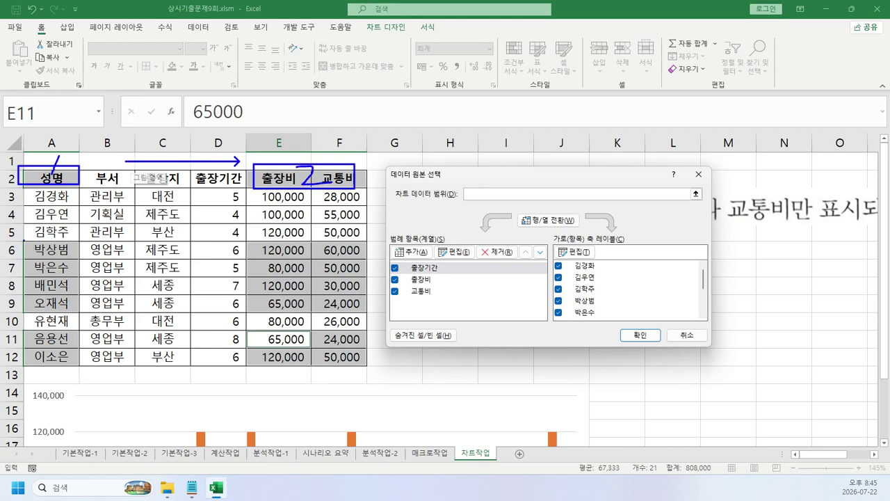
mouse_move(25, 241)
left_mouse_down()
mouse_move(79, 292)
mouse_move(25, 244)
left_mouse_up()
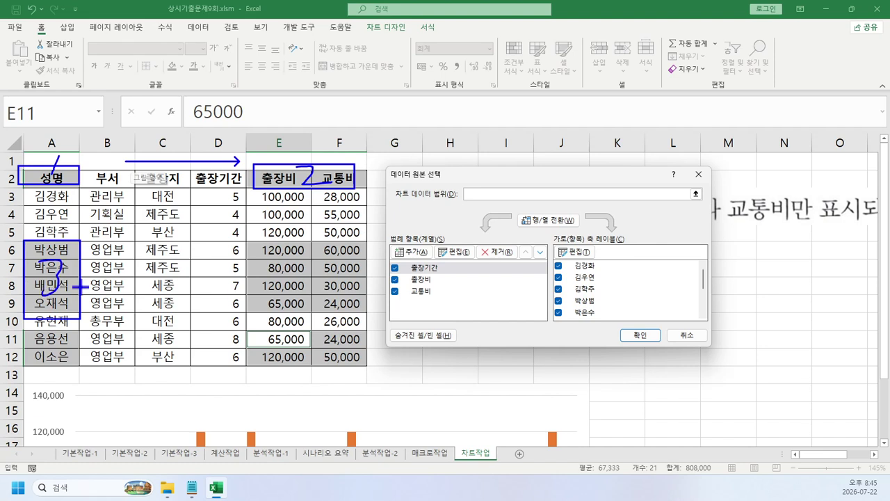
mouse_move(250, 244)
left_mouse_down()
mouse_move(337, 306)
mouse_move(250, 243)
left_mouse_up()
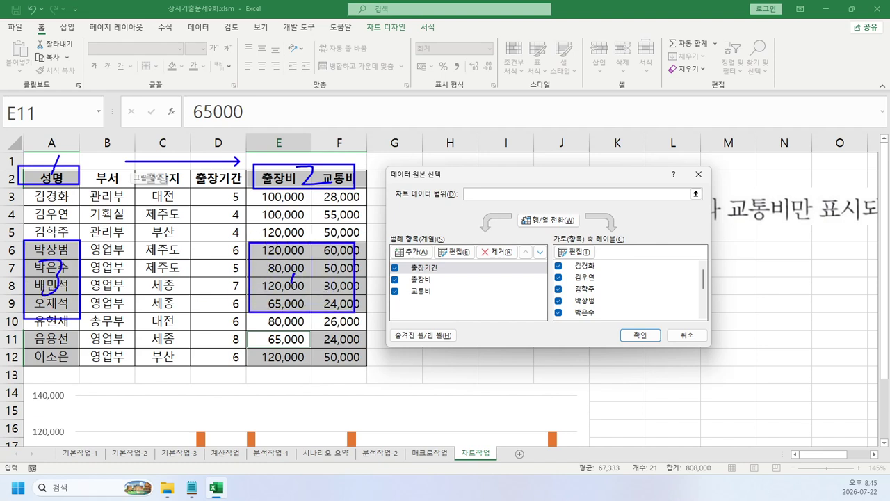
left_click_drag(292, 285, 328, 281)
left_click_drag(312, 274, 306, 293)
mouse_move(23, 331)
left_mouse_down()
mouse_move(87, 360)
mouse_move(24, 332)
mouse_move(53, 353)
left_mouse_up()
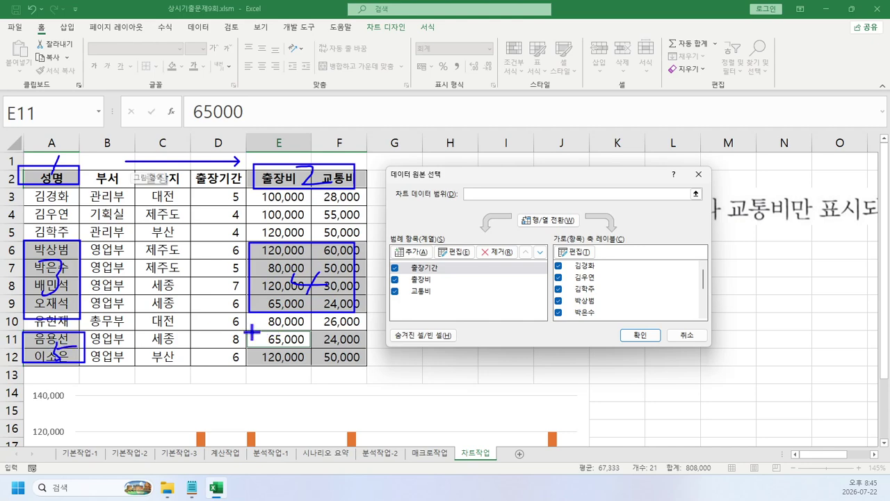
mouse_move(253, 332)
left_mouse_down()
mouse_move(365, 374)
mouse_move(365, 367)
left_mouse_up()
left_click_drag(318, 342, 324, 339)
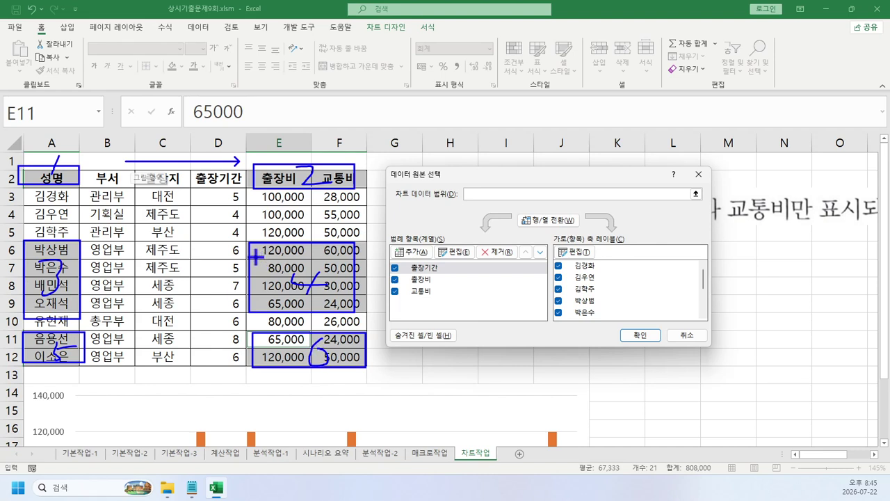
key("Escape")
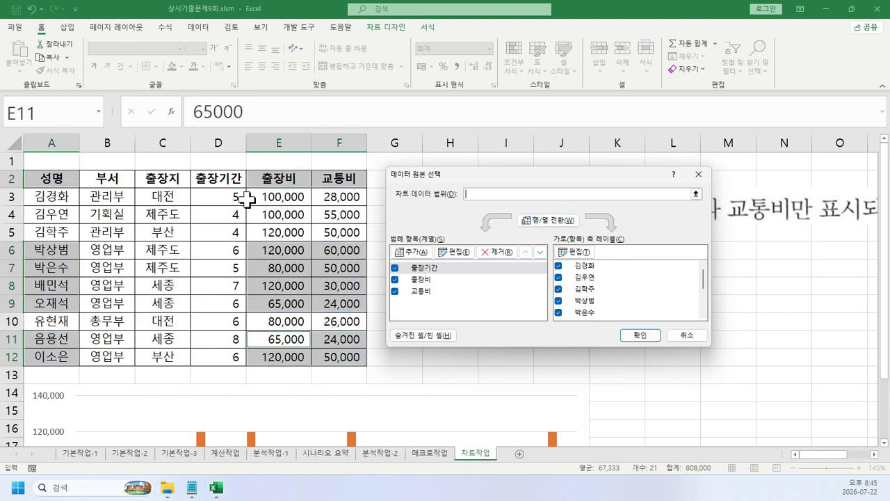
Set the chart's data range to the 성명, 출장비 and 교통비 headers and 영업부 rows: A2, E2:F2, A6:A9, E6:F9, A11:A12, E11:F12.
left_click(31, 179)
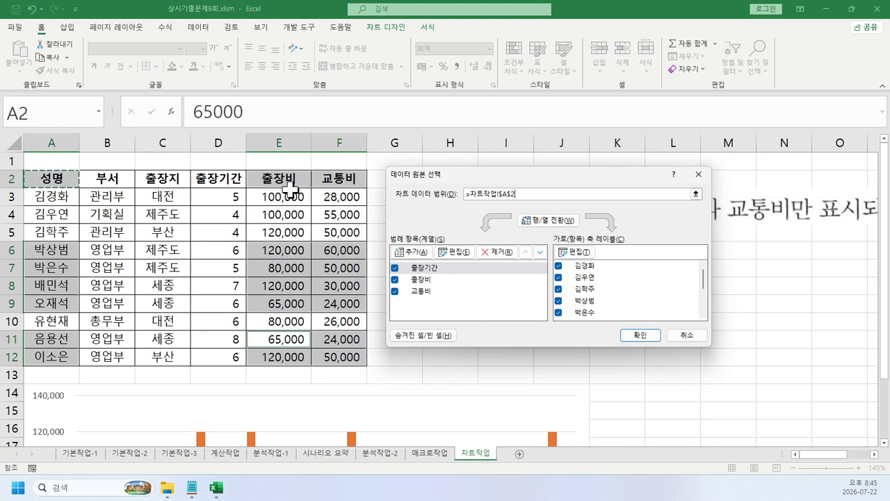
left_click_drag(272, 179, 337, 181)
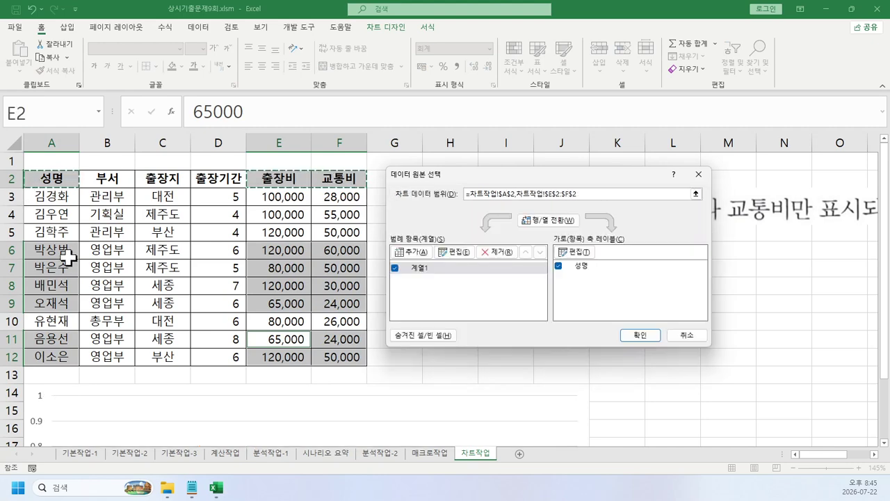
left_click_drag(49, 251, 61, 302)
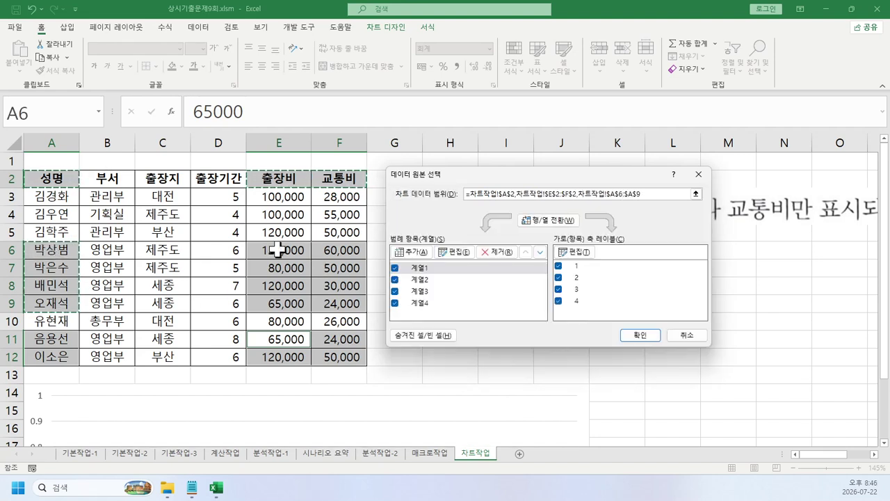
left_click_drag(278, 250, 345, 306)
left_click_drag(56, 340, 50, 356)
left_click_drag(282, 338, 346, 357)
left_click(639, 336)
scroll(624, 310, "down", 4)
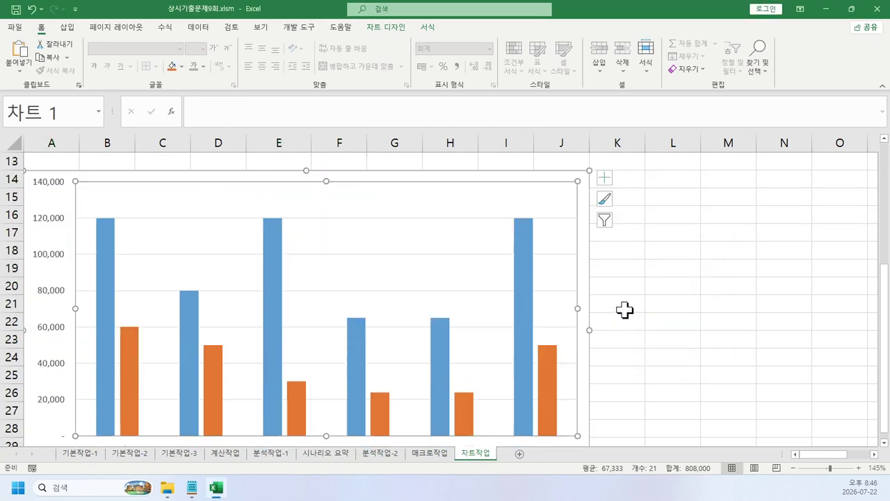
scroll(625, 310, "down", 3)
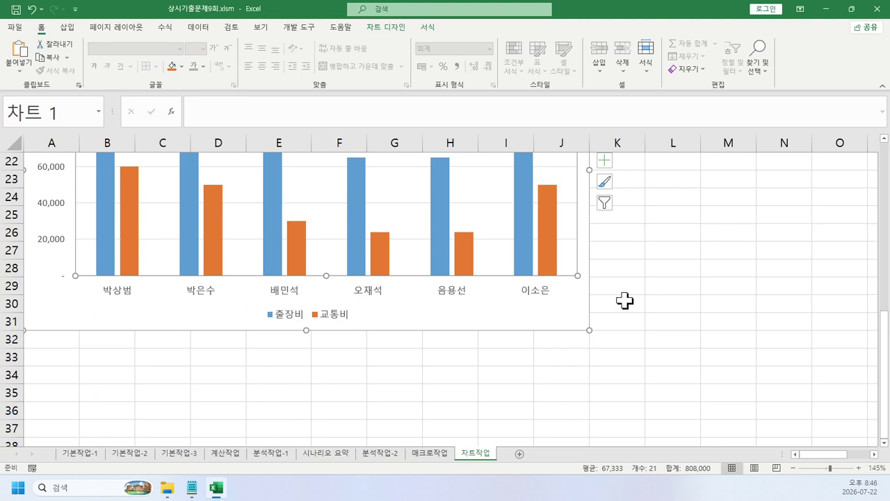
scroll(624, 301, "up", 4)
scroll(625, 301, "up", 1)
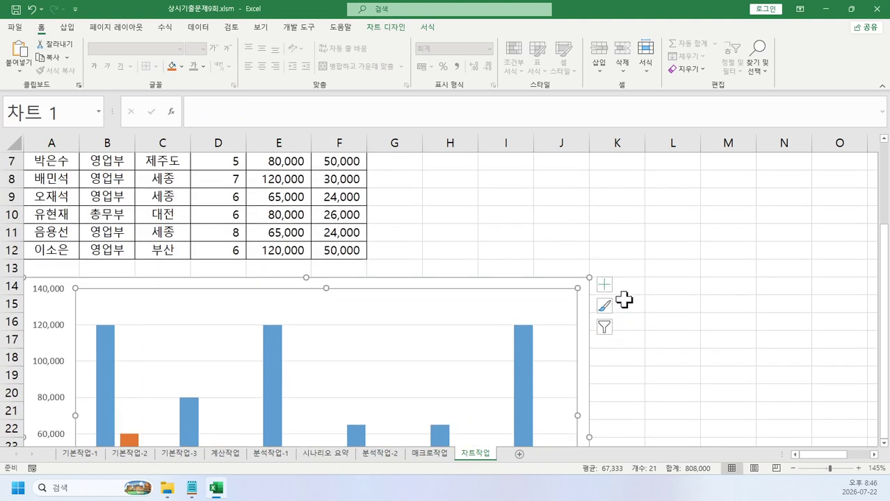
scroll(624, 299, "up", 2)
key("Tab")
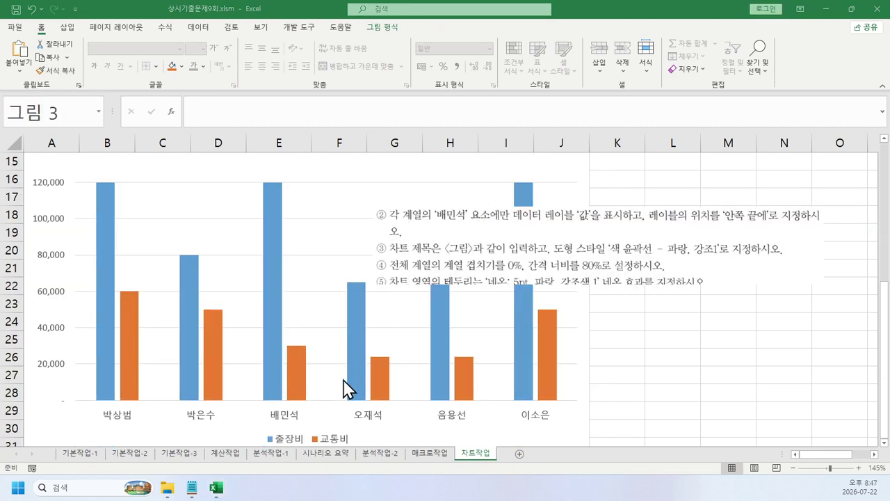
mouse_move(266, 402)
left_mouse_down()
mouse_move(289, 429)
mouse_move(304, 430)
left_mouse_up()
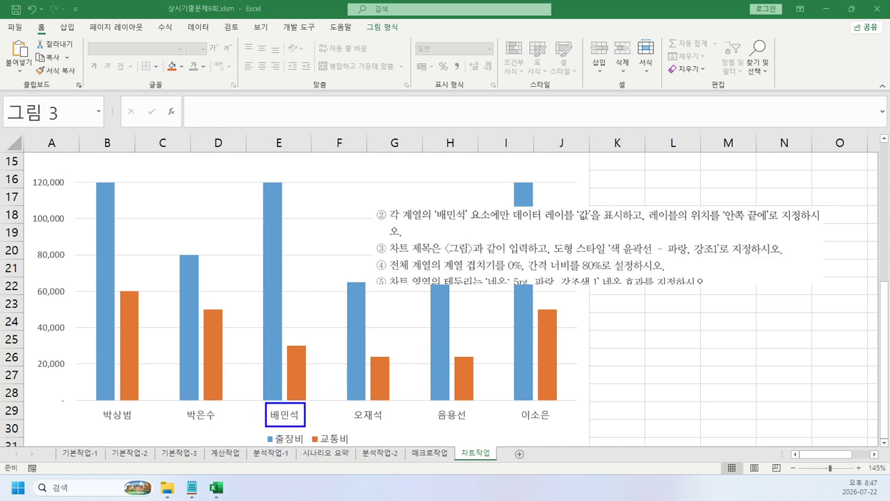
mouse_move(277, 225)
left_mouse_down()
mouse_move(289, 199)
mouse_move(283, 236)
left_mouse_up()
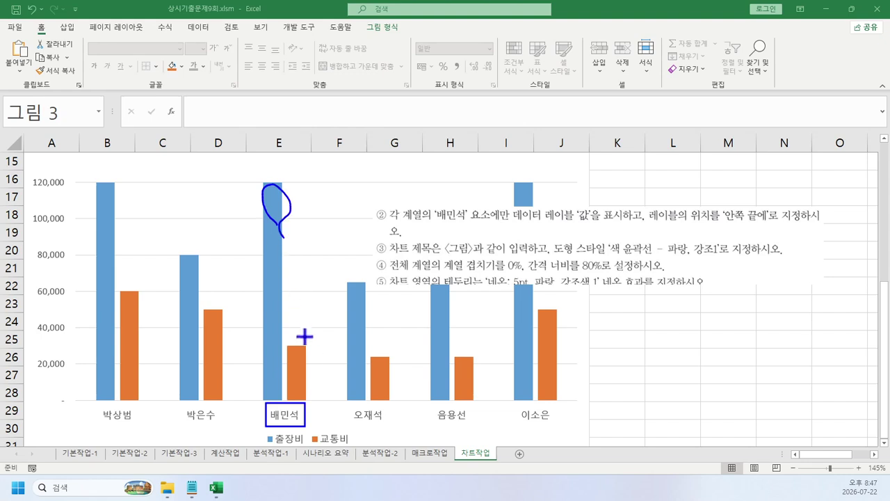
mouse_move(304, 342)
left_mouse_down()
mouse_move(309, 359)
mouse_move(291, 360)
left_mouse_up()
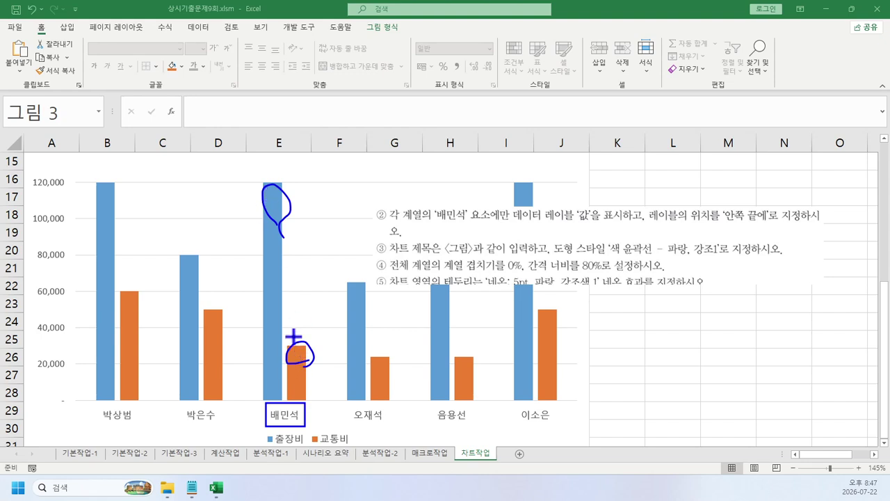
left_click(293, 335)
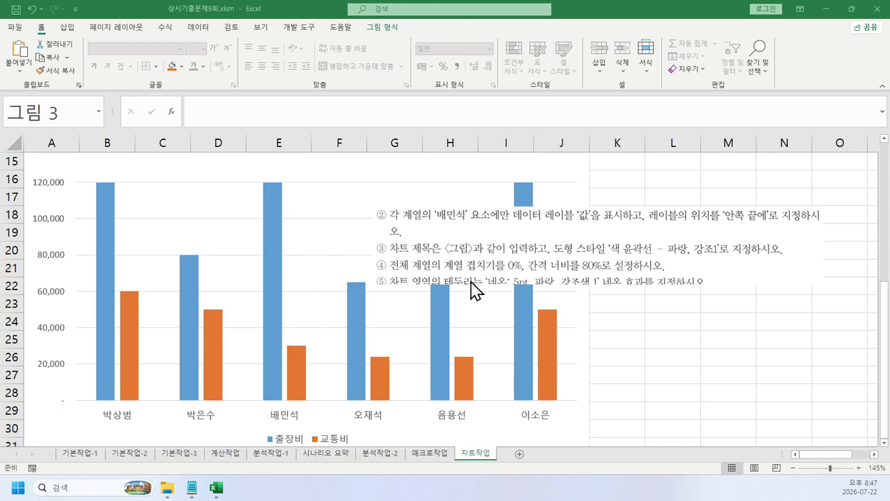
scroll(480, 285, "up", 1)
double_click(269, 258)
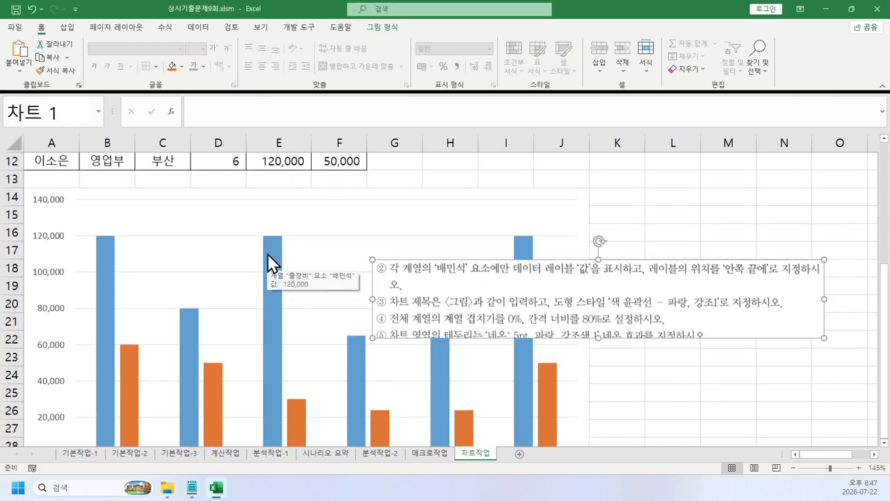
left_click(876, 145)
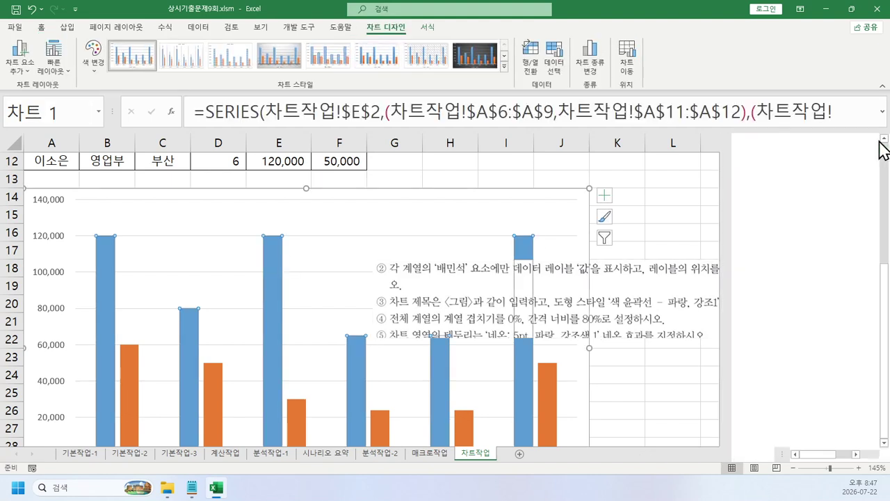
left_click(270, 255)
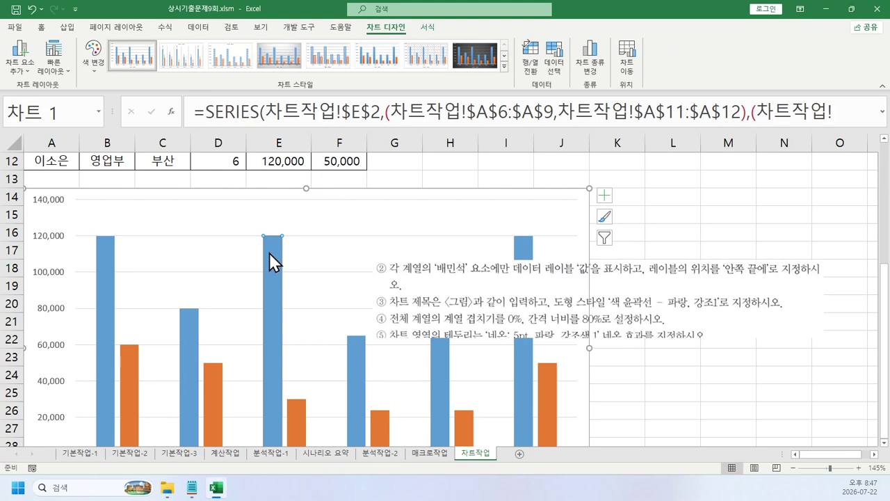
left_click(605, 196)
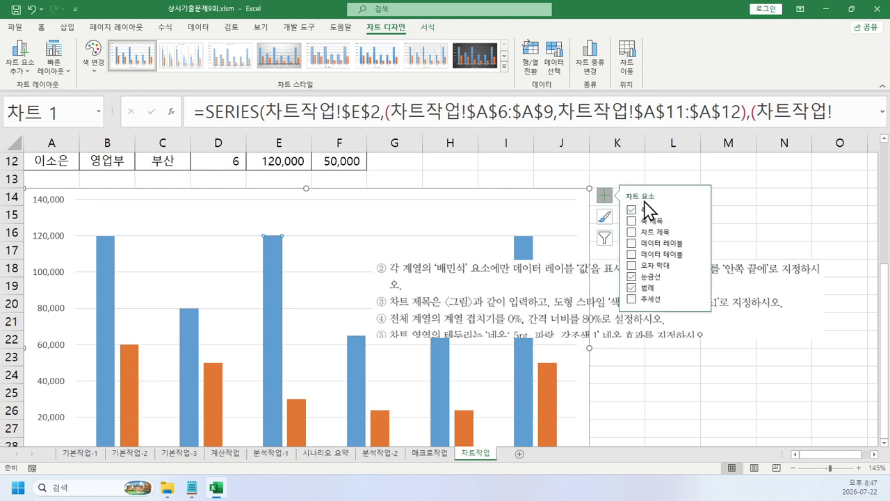
left_click(701, 244)
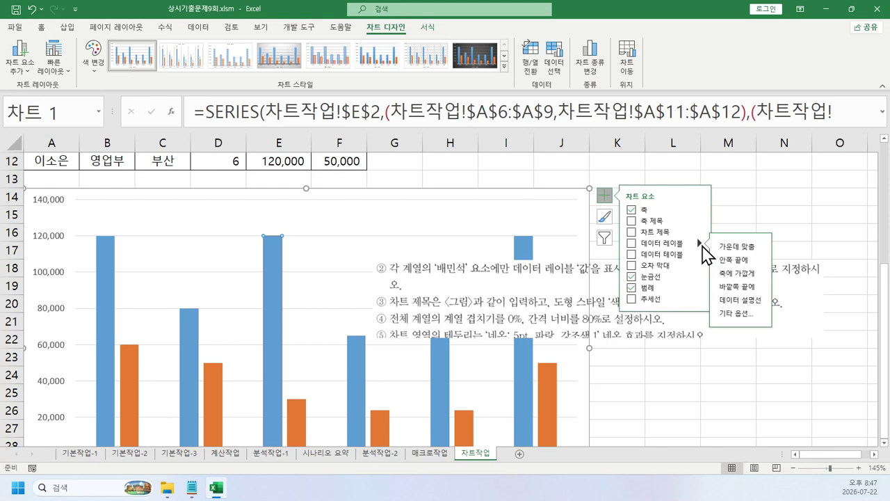
left_click(736, 286)
key("Escape")
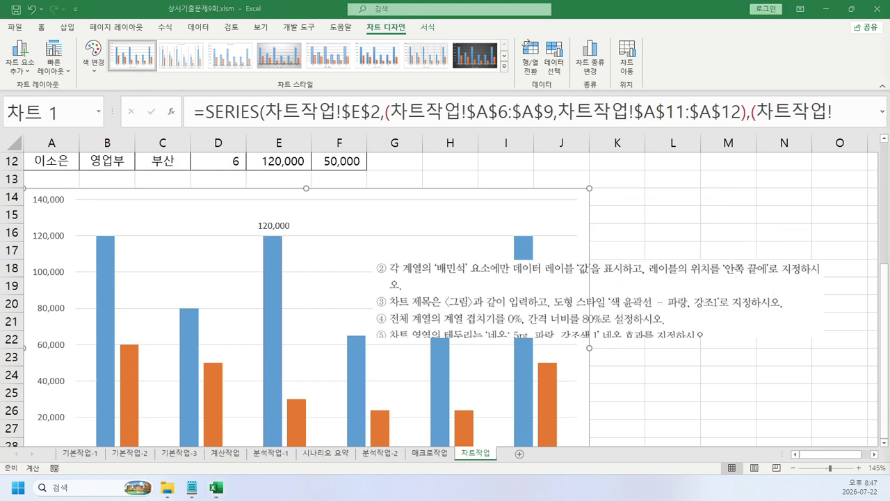
left_click(278, 259)
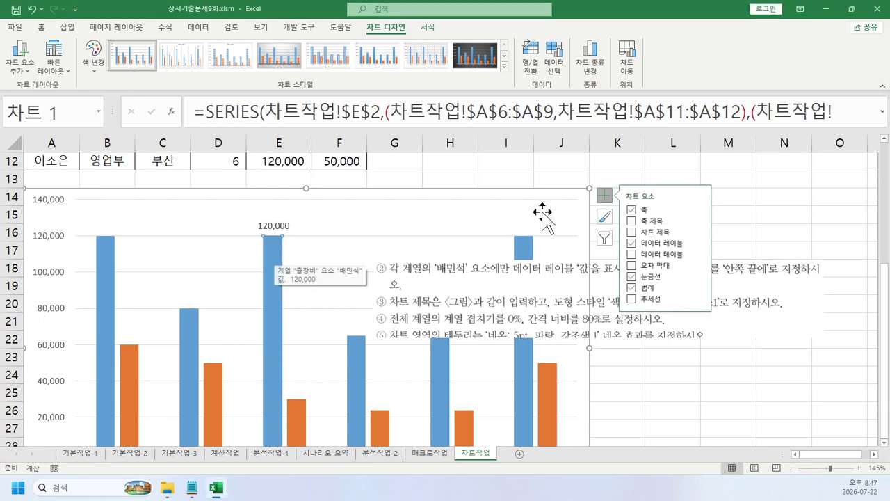
left_click(700, 244)
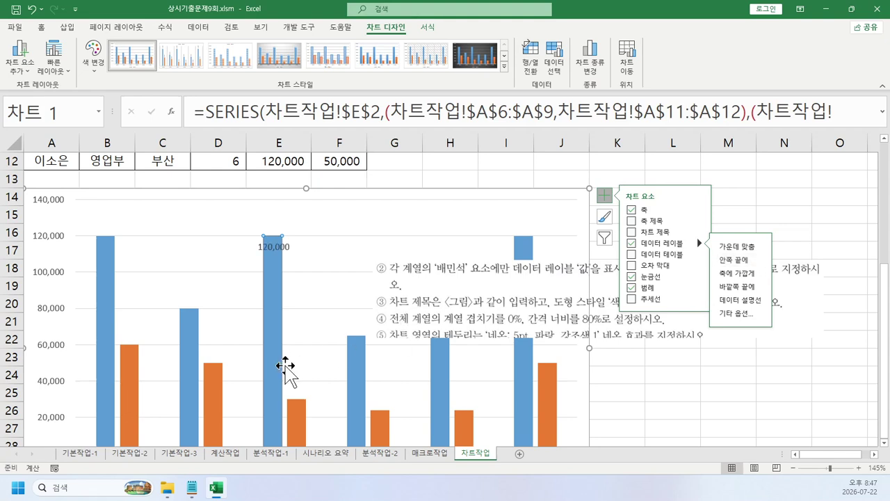
left_click(292, 417)
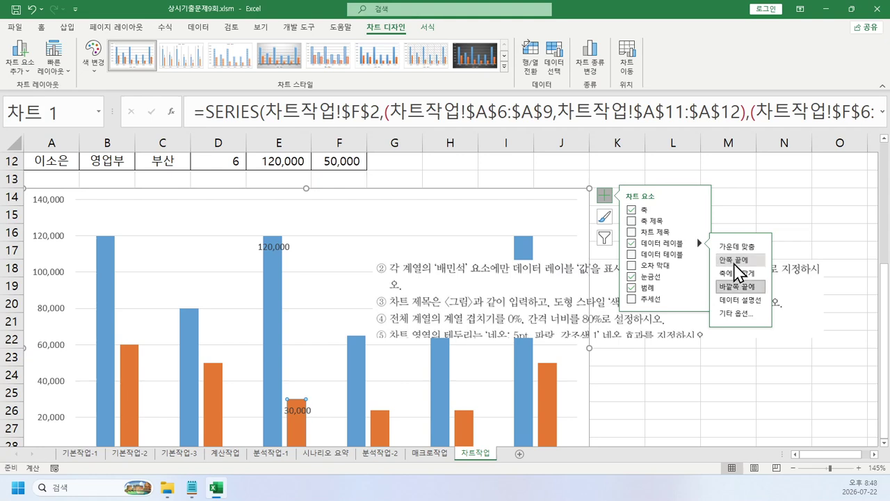
left_click(572, 161)
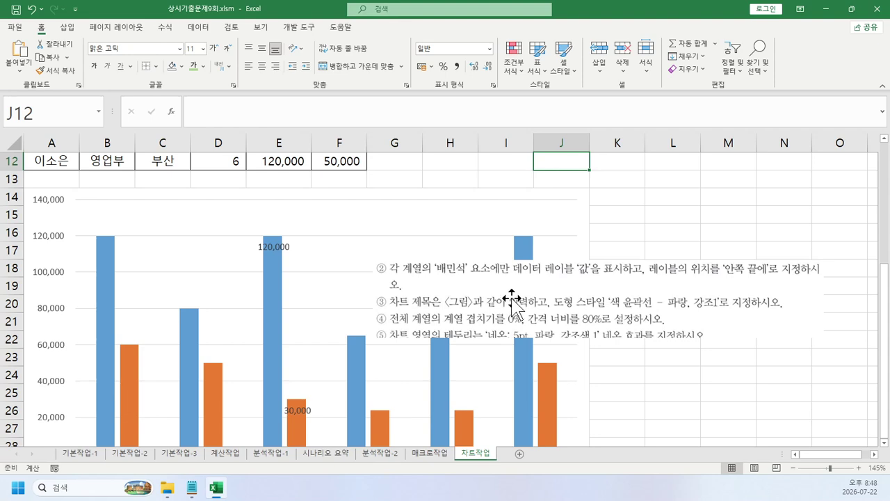
Delete the instruction picture covering the chart and turn on the chart title.
left_click(511, 299)
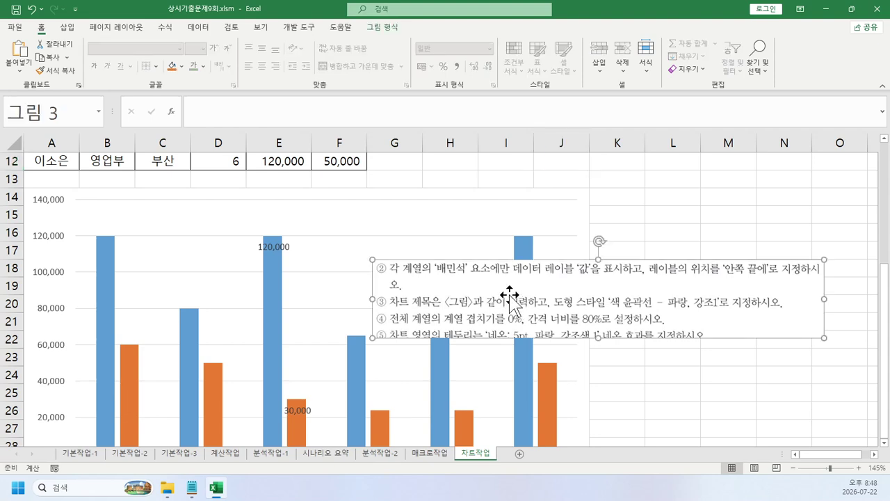
key("Delete")
left_click(571, 216)
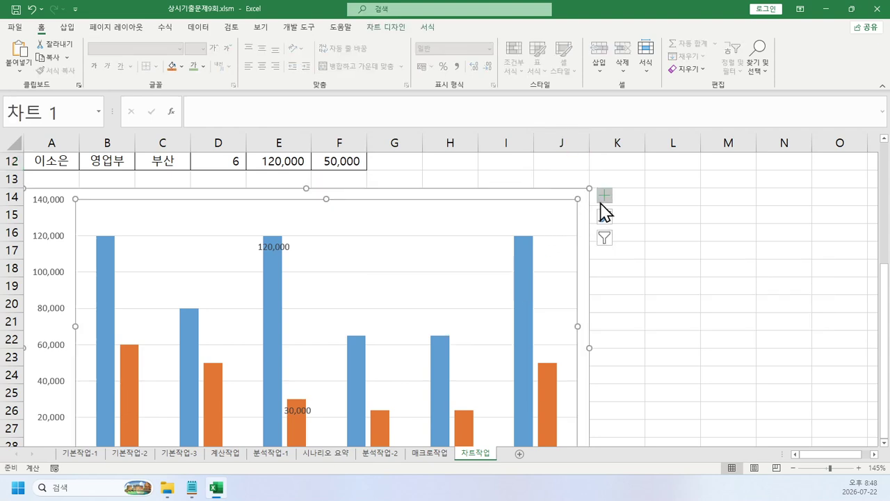
left_click(605, 201)
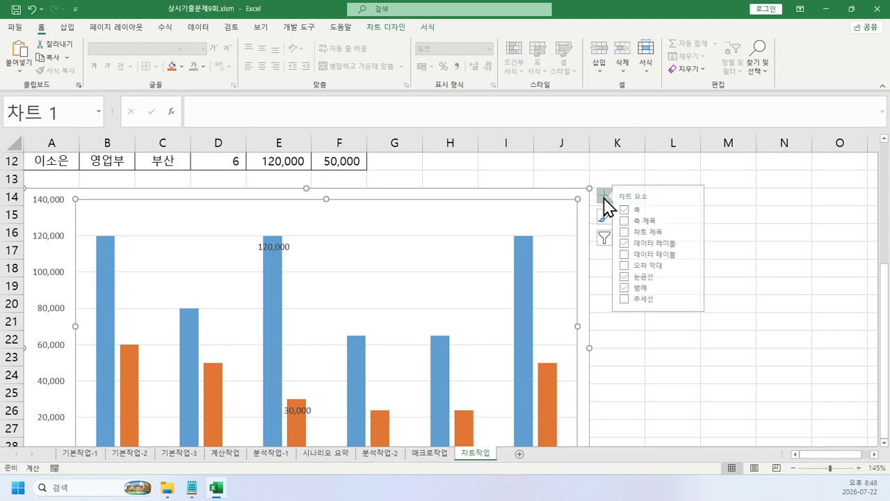
left_click(658, 233)
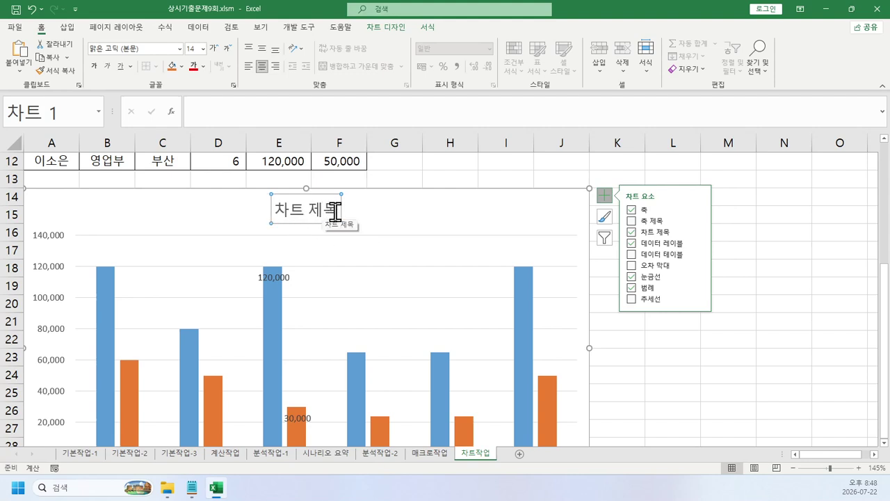
Replace the chart title's placeholder text with 영업부 출장비/교통비 and select the title box.
left_click_drag(335, 211, 264, 209)
key("BackSpace")
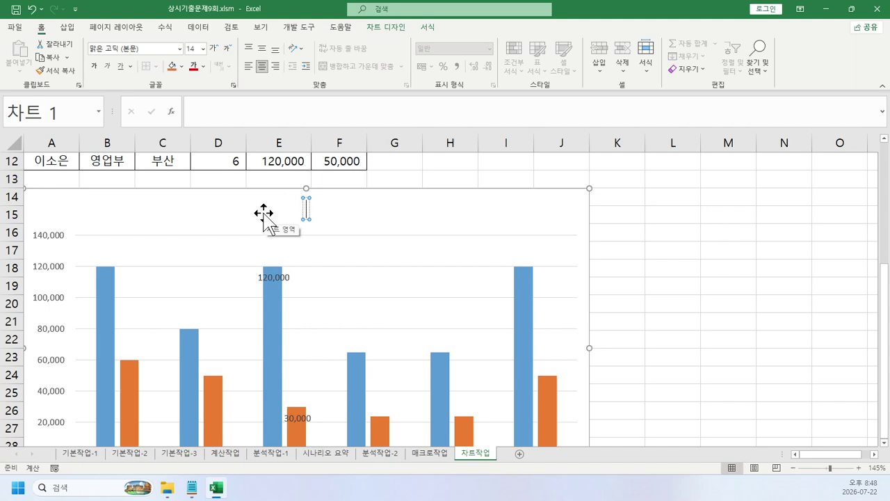
type("영어부 ㅊ")
key("BackSpace")
key("BackSpace")
key("BackSpace")
key("BackSpace")
key("BackSpace")
type("업부 ㅊ출장비")
key("BackSpace")
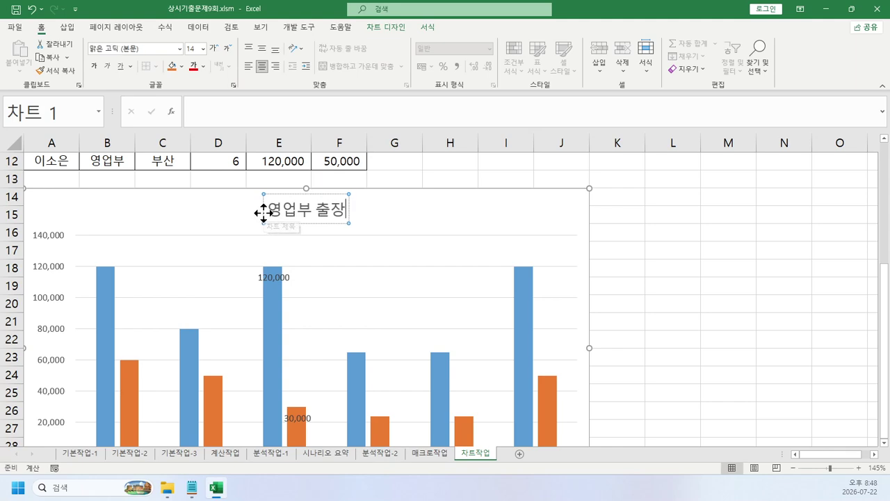
type("비/교통ㅂ")
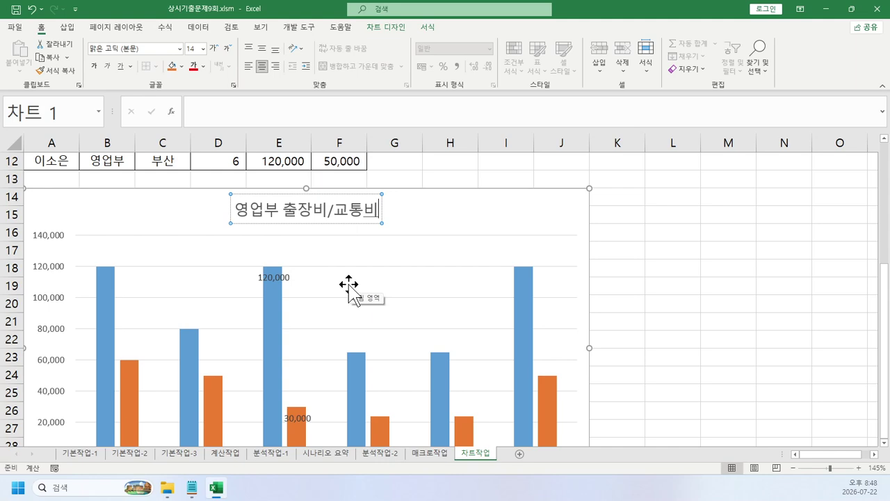
left_click(661, 288)
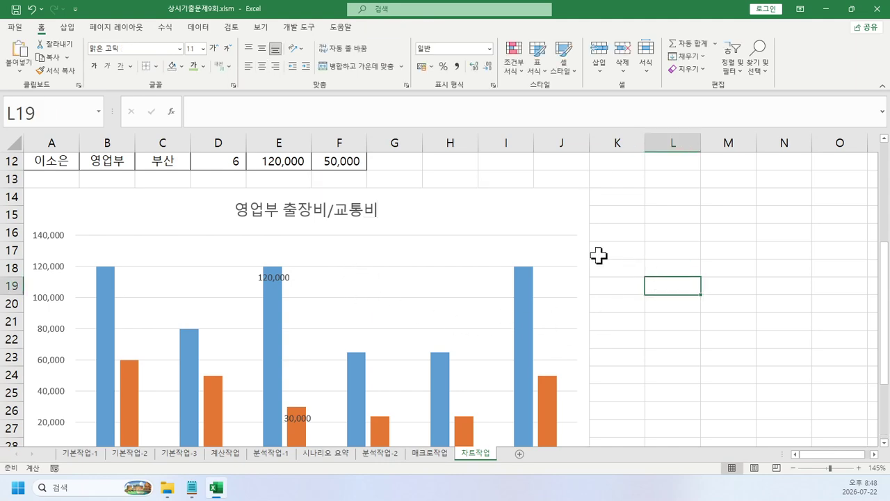
left_click(358, 217)
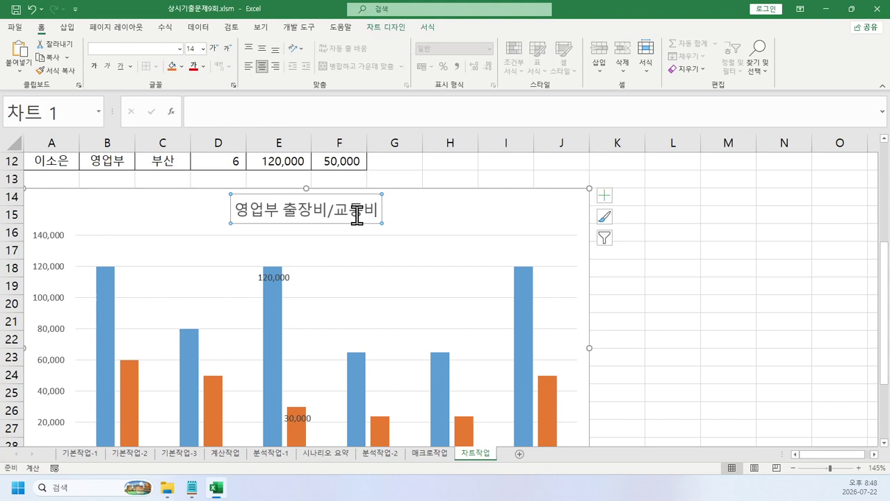
Apply the blue outlined, white-filled theme shape style to the chart title box.
left_click(429, 28)
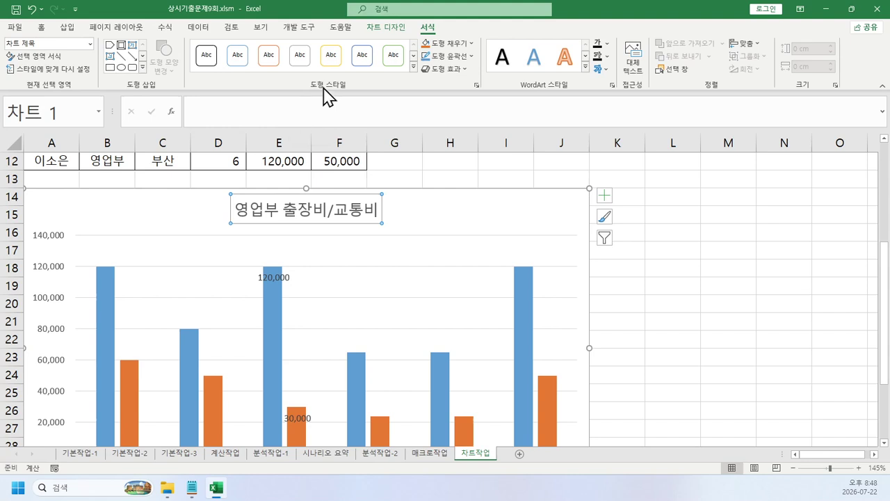
left_click(413, 68)
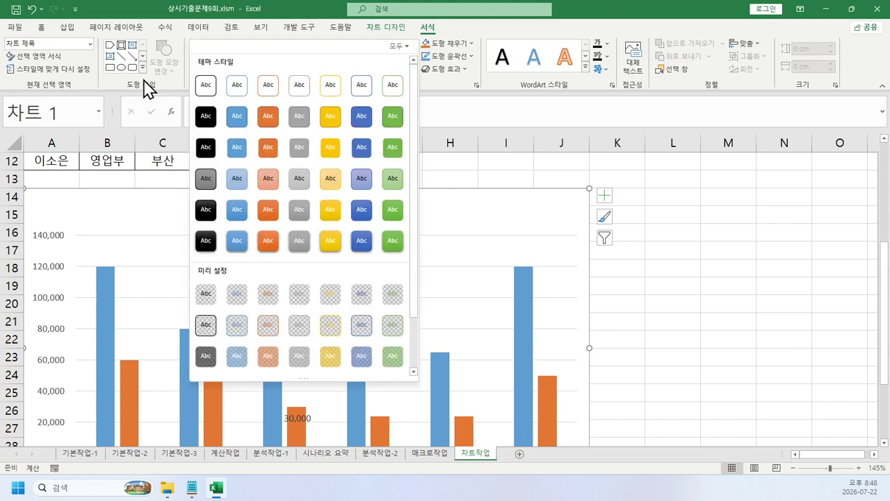
left_click(237, 86)
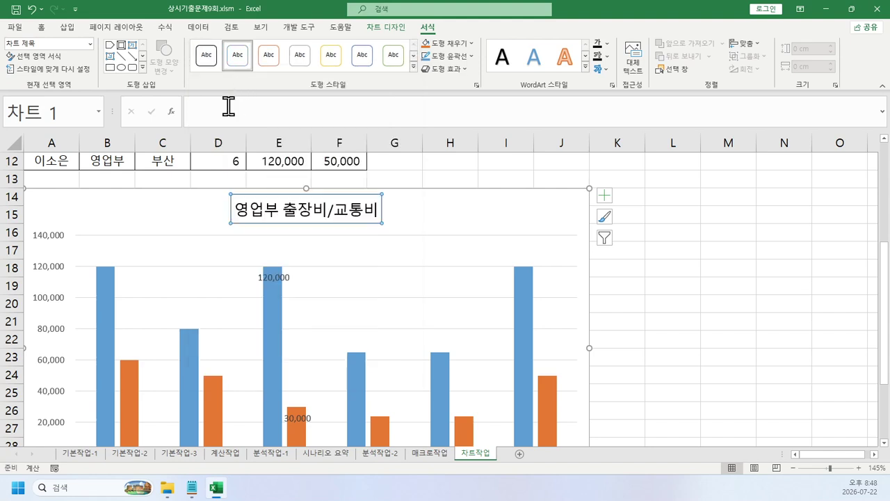
Set the chart's 계열 겹치기 to 0% and 간격 너비 to 80% in the 출장비 series options.
left_click(102, 295)
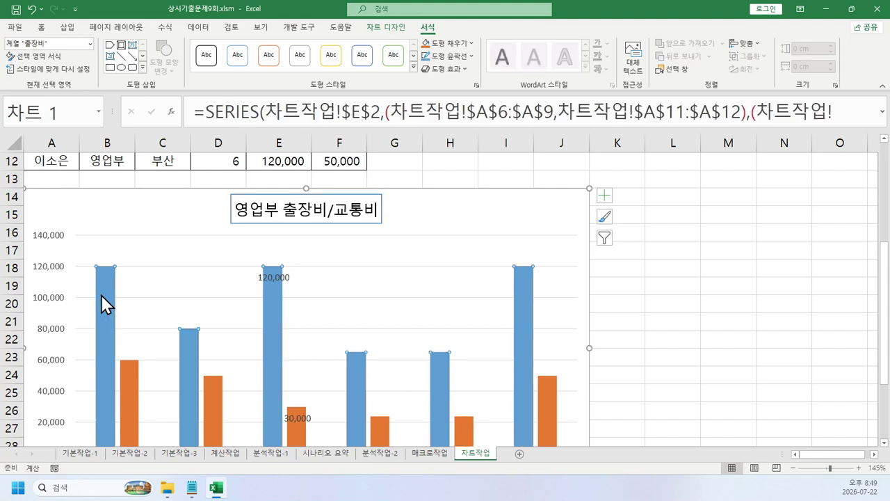
right_click(101, 294)
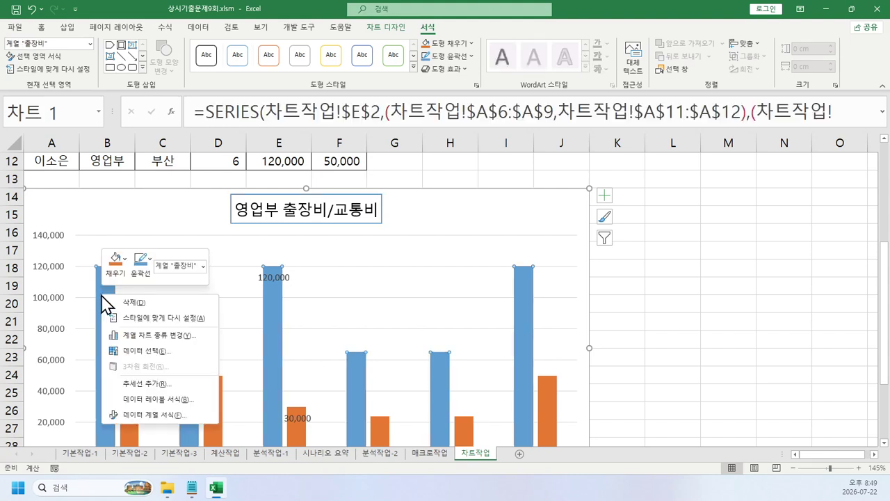
left_click(154, 414)
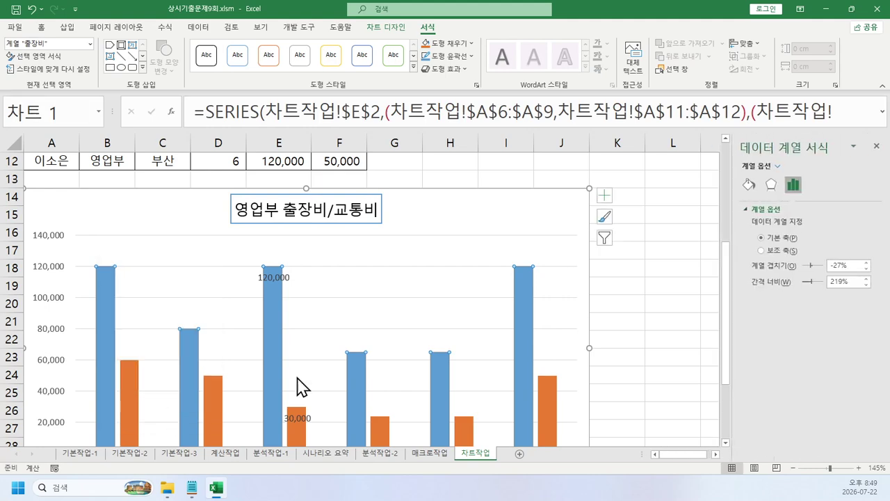
double_click(853, 265)
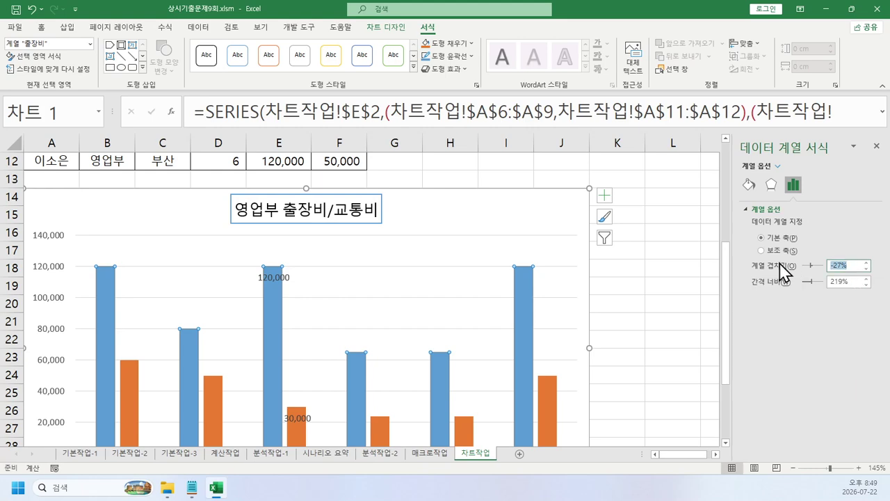
type("0")
key("Return")
key("Tab")
type("8")
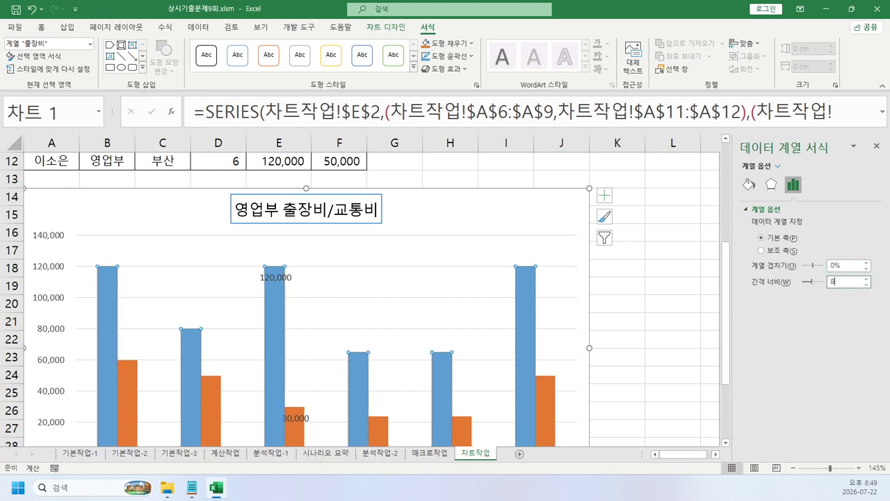
key("Return")
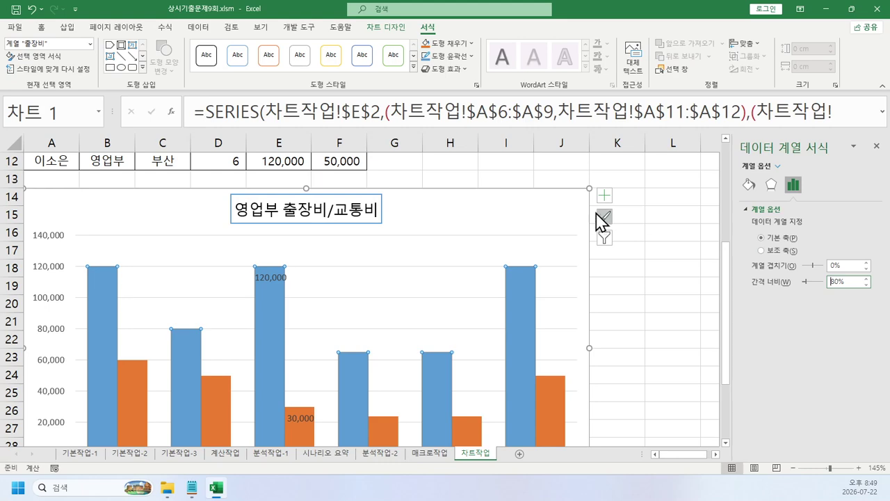
Apply the blue 5 pt 네온 preset to the chart area.
left_click(563, 203)
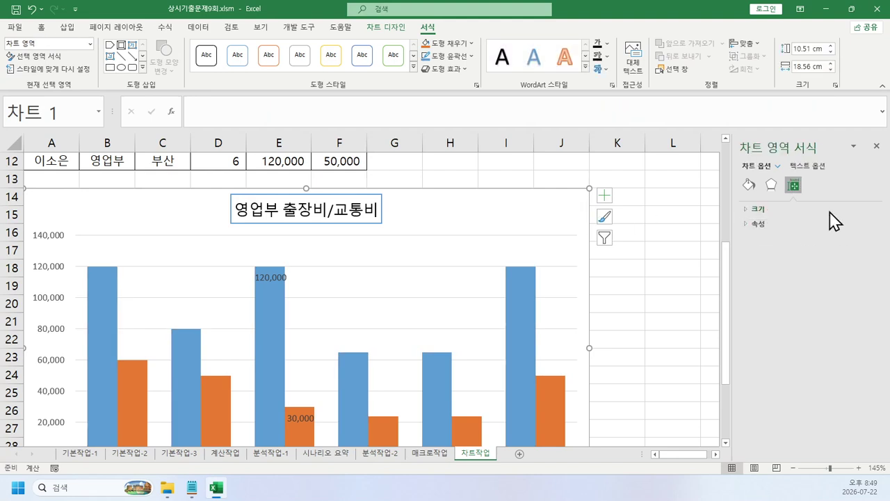
left_click(770, 185)
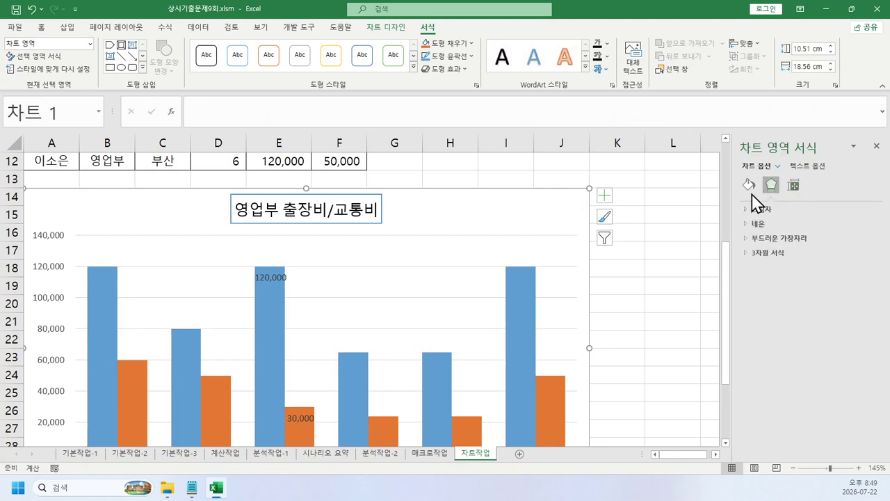
left_click(743, 190)
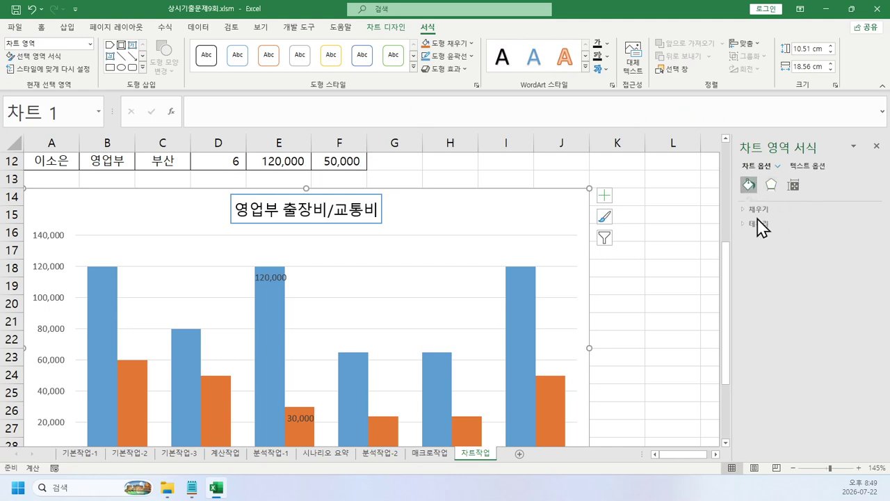
left_click(749, 223)
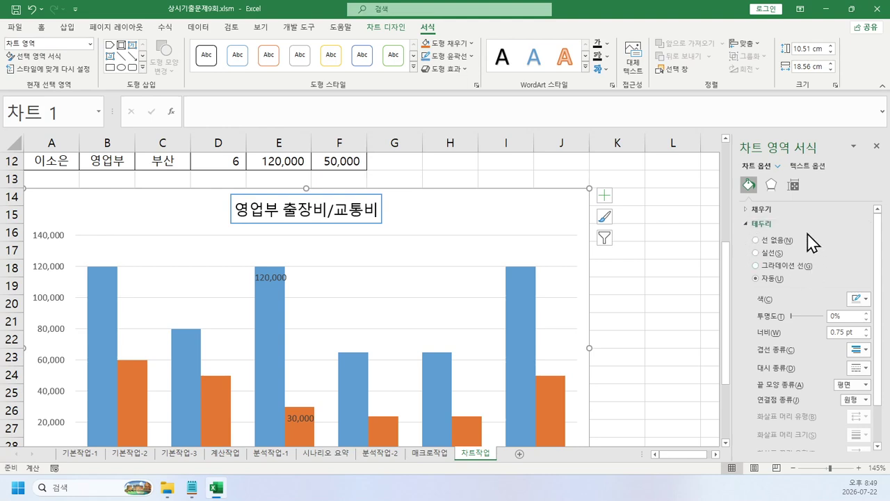
scroll(771, 240, "down", 1)
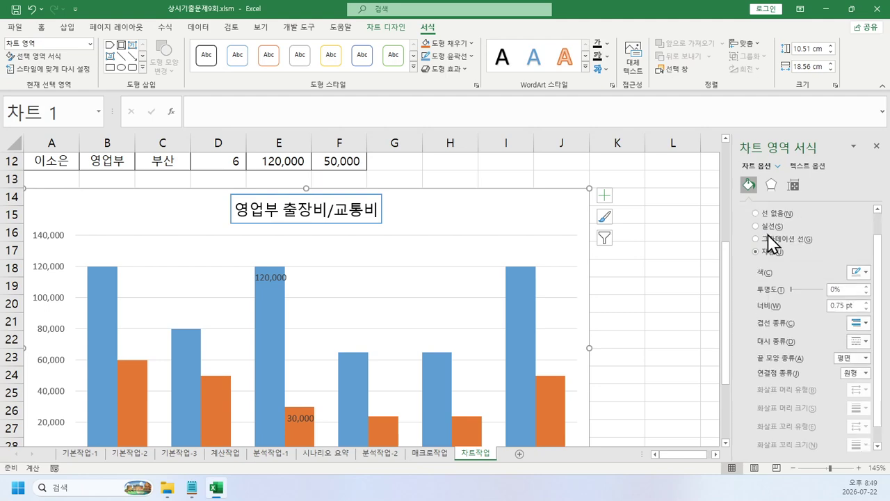
scroll(821, 285, "up", 1)
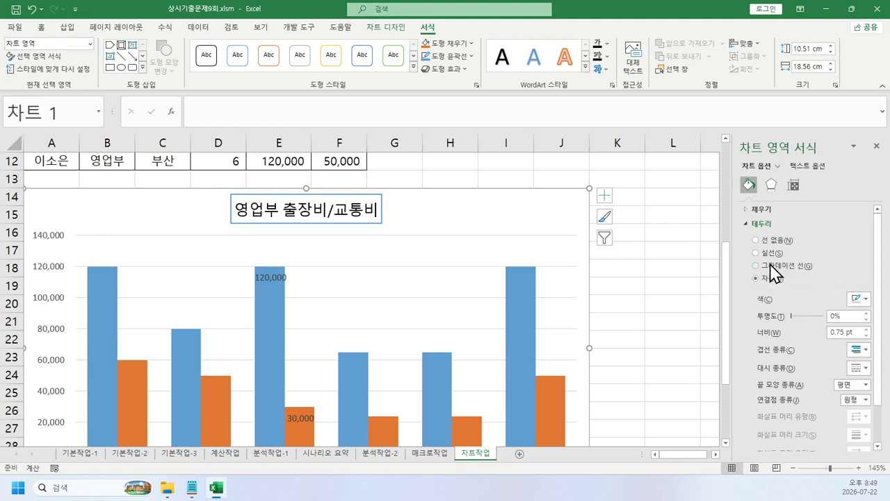
left_click(754, 224)
left_click(770, 186)
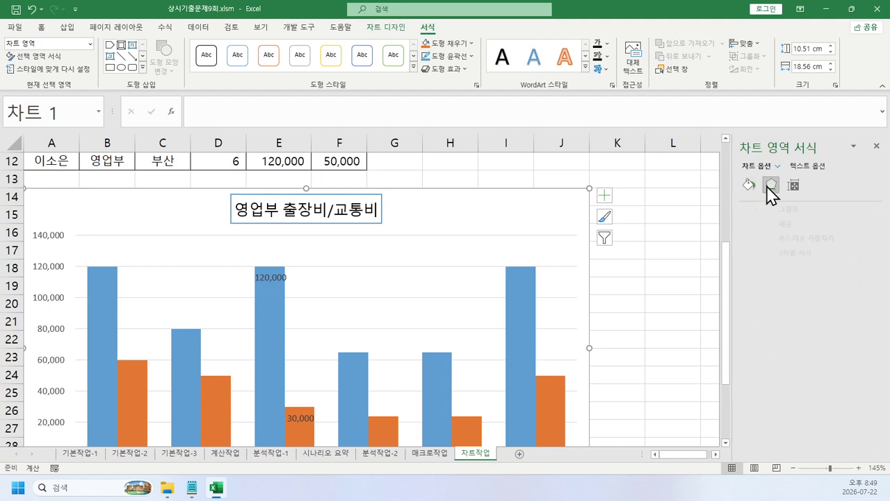
left_click(749, 223)
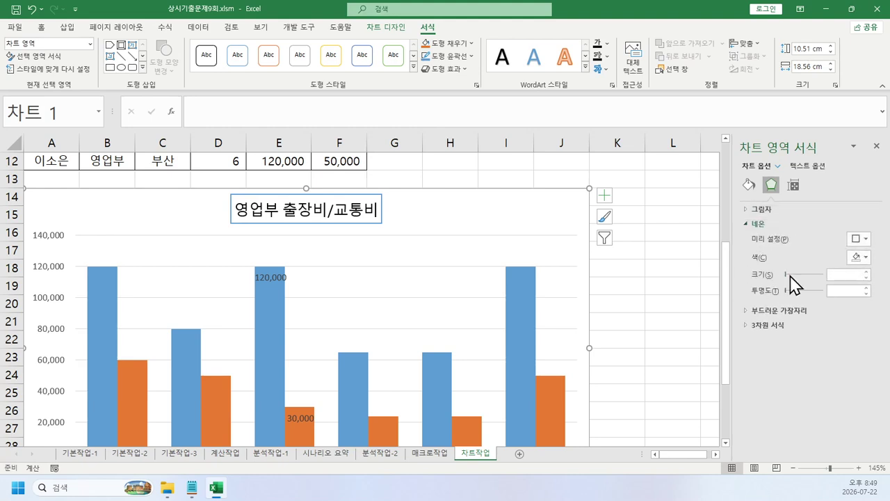
left_click(857, 240)
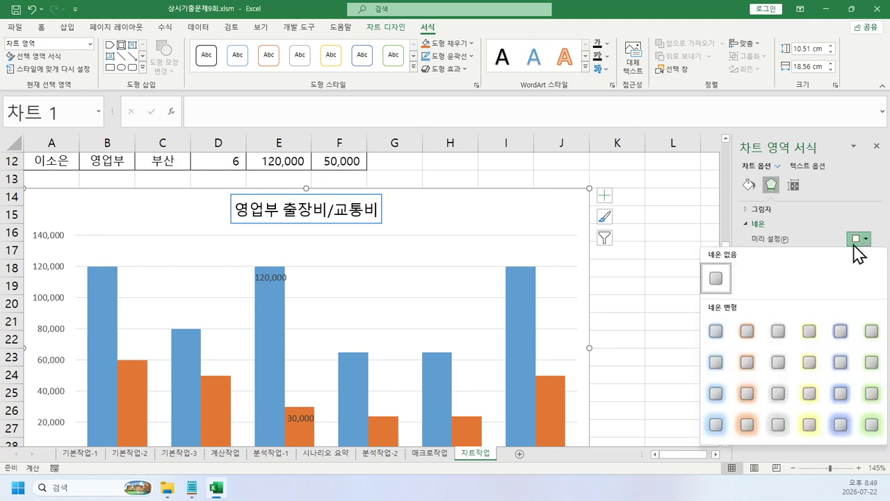
left_click(716, 332)
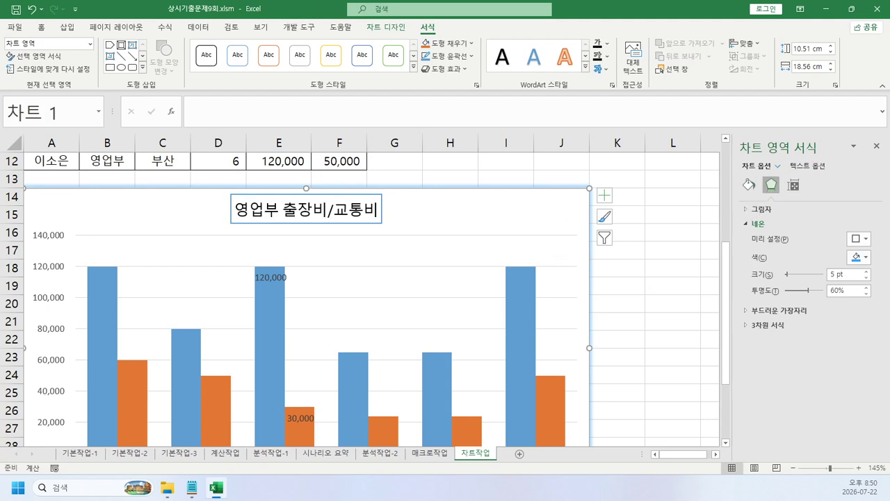
Check the chart area's 테두리 options, deselect the chart and look over its glow border and source data.
left_click(749, 185)
left_click(747, 224)
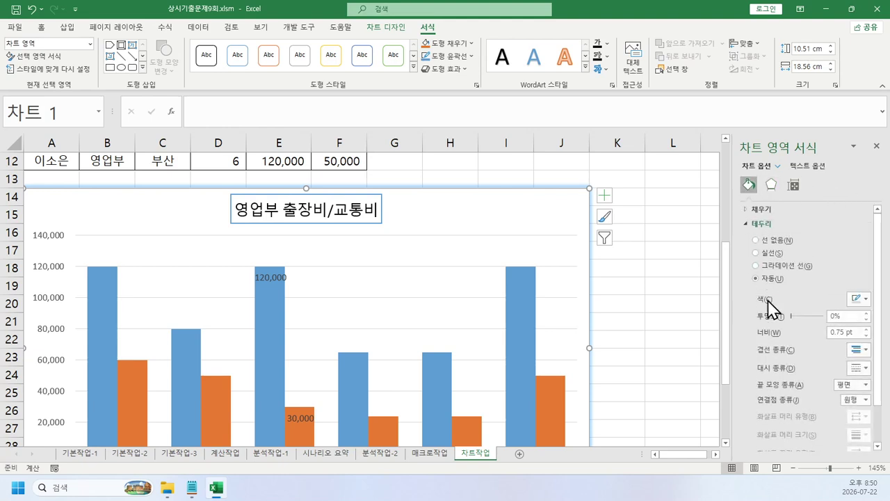
scroll(781, 335, "up", 3)
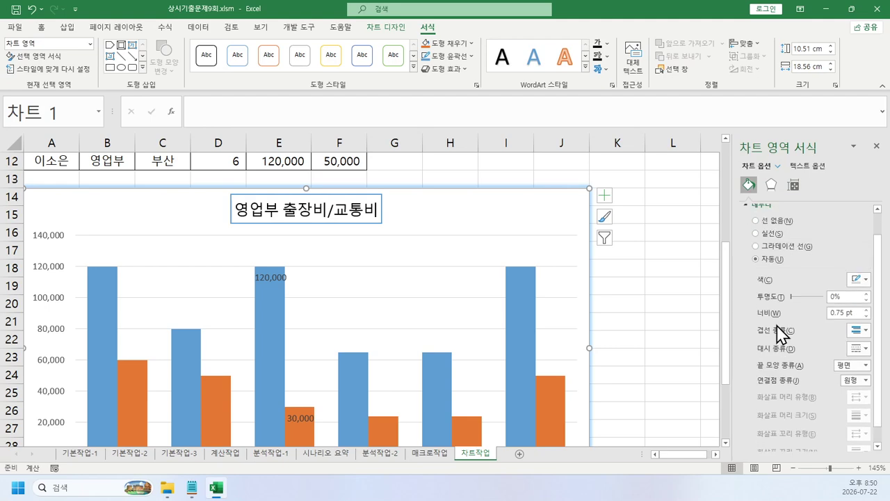
left_click(648, 264)
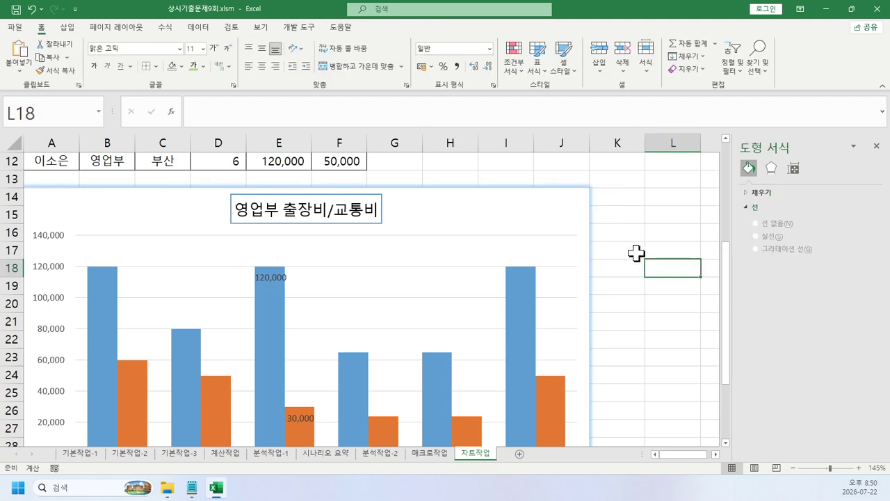
left_click(628, 219)
scroll(629, 196, "up", 2)
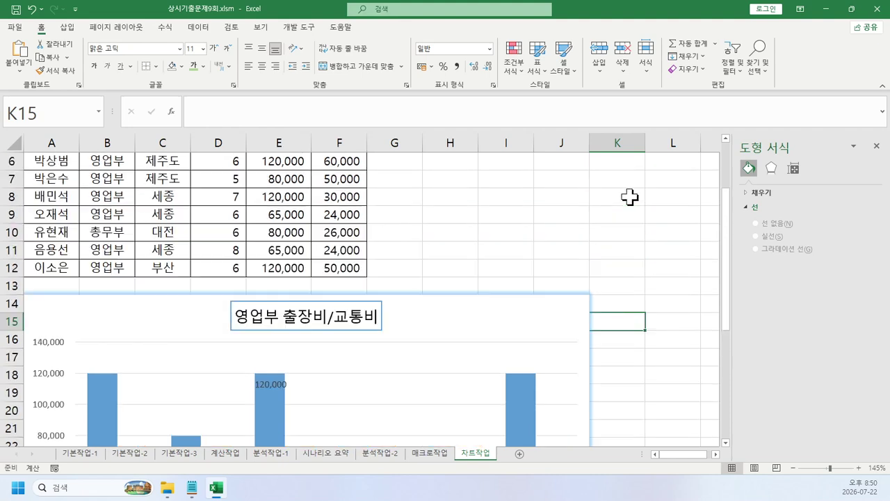
scroll(629, 196, "down", 2)
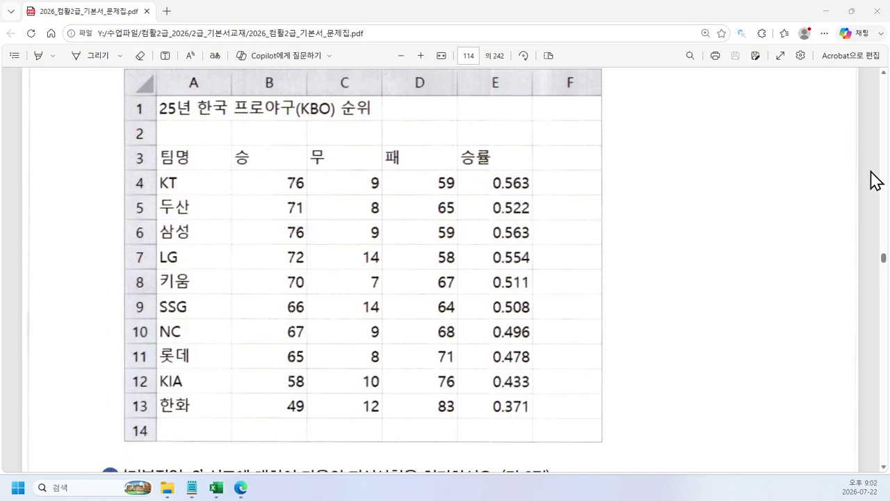
Read the KBO input table and the 기본작업-2 and 기본작업-3 instructions in 2026_컴활2급_기본서_문제집.pdf in the browser.
scroll(344, 193, "up", 2)
scroll(343, 192, "down", 2)
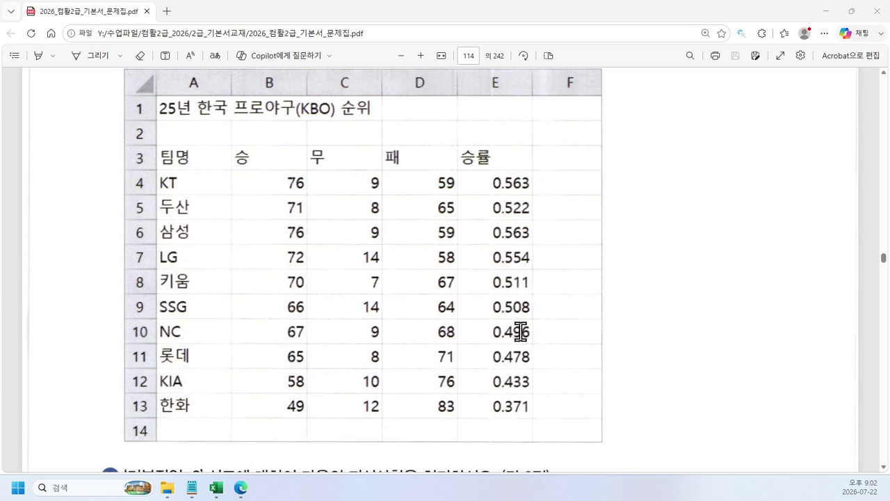
scroll(417, 341, "down", 1)
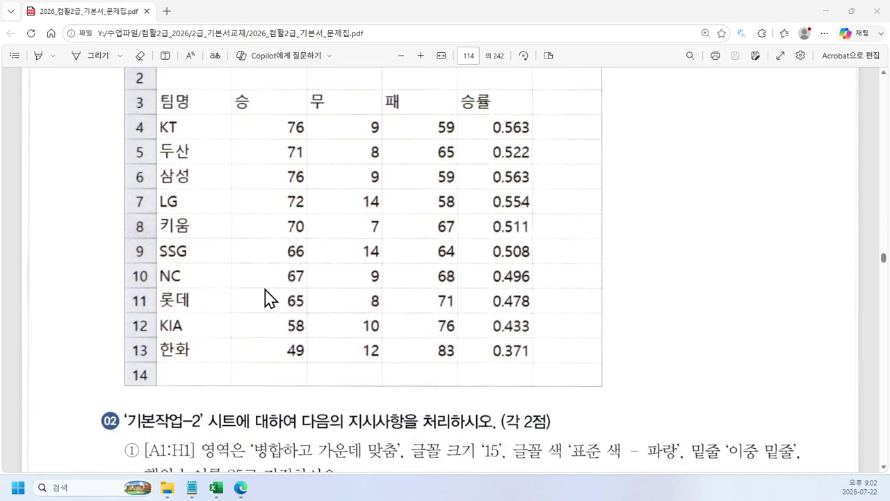
scroll(268, 299, "down", 4)
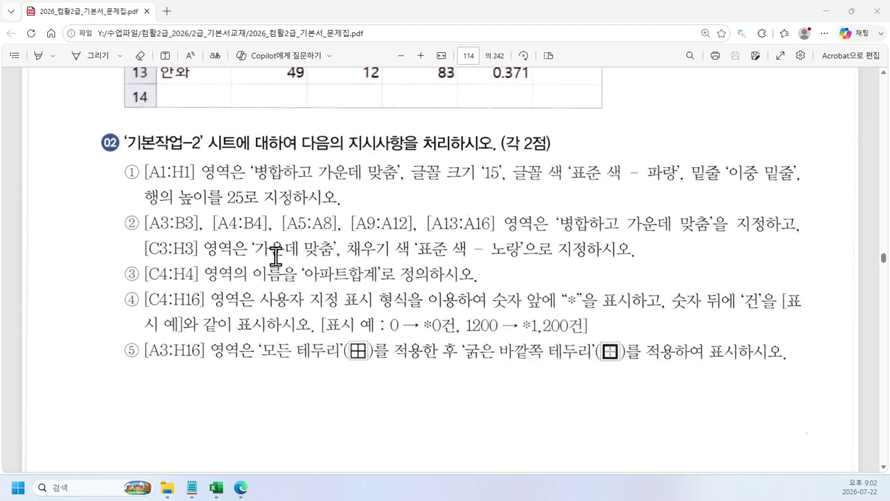
scroll(274, 258, "up", 2)
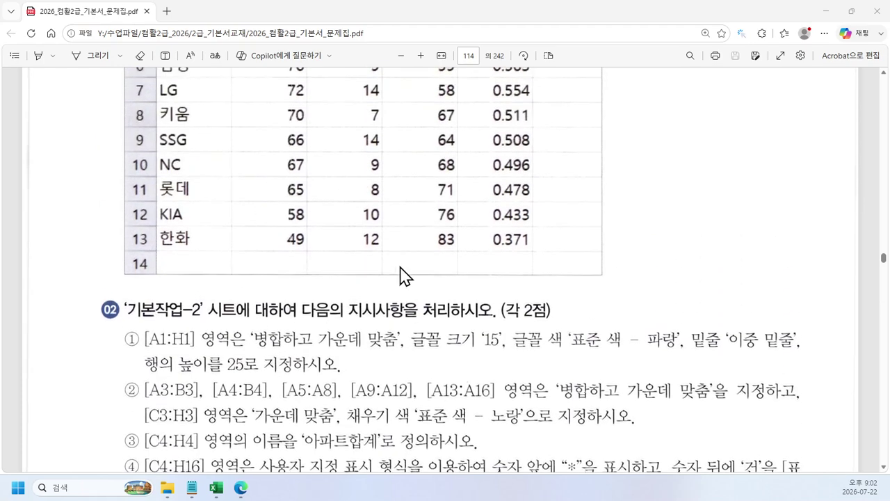
scroll(389, 276, "down", 2)
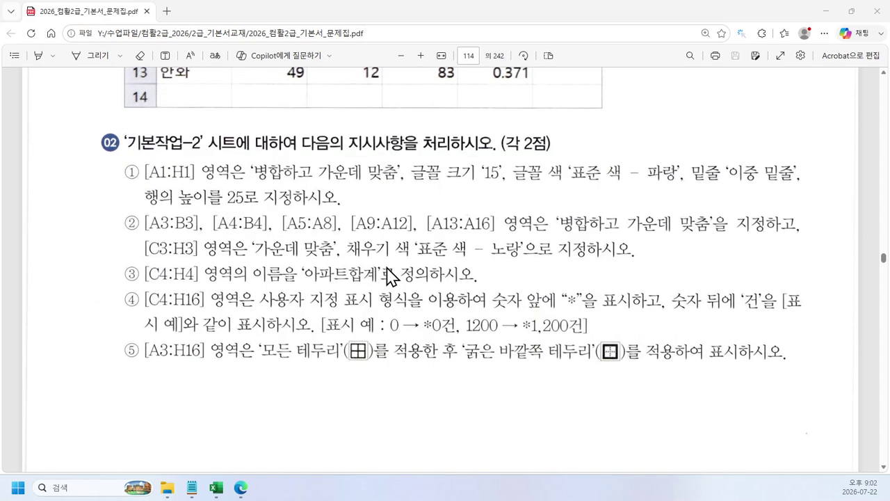
scroll(389, 276, "down", 1)
scroll(290, 302, "down", 7)
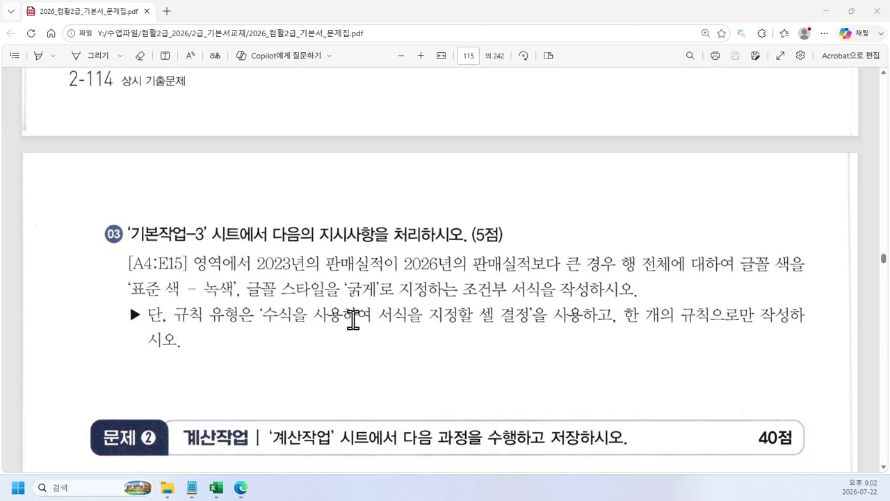
scroll(353, 320, "up", 1)
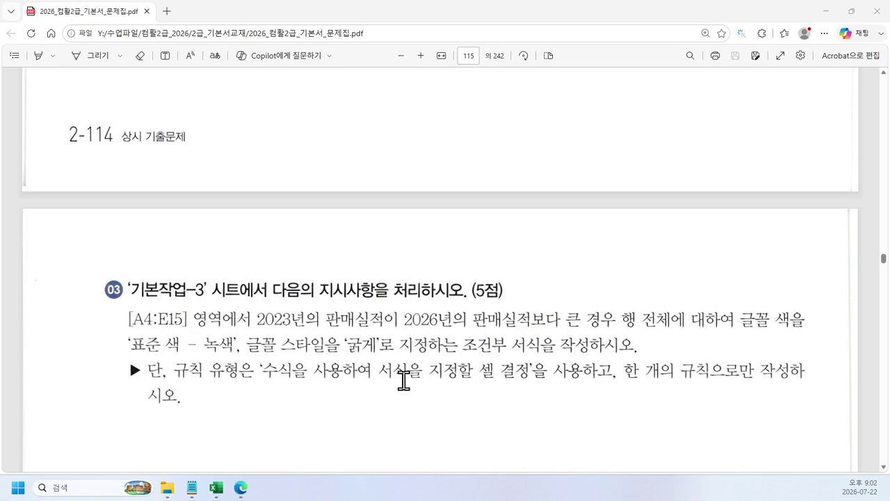
scroll(351, 369, "up", 5)
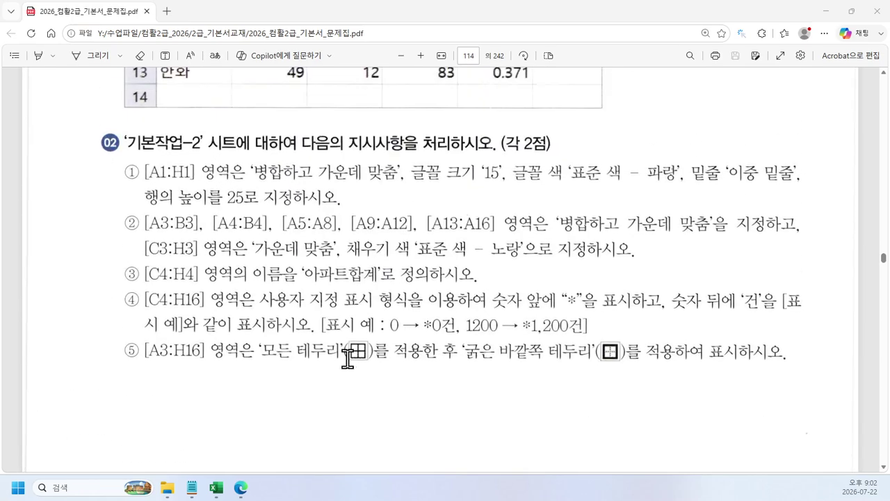
scroll(347, 357, "up", 1)
scroll(348, 357, "down", 1)
scroll(345, 355, "down", 1, "ctrl")
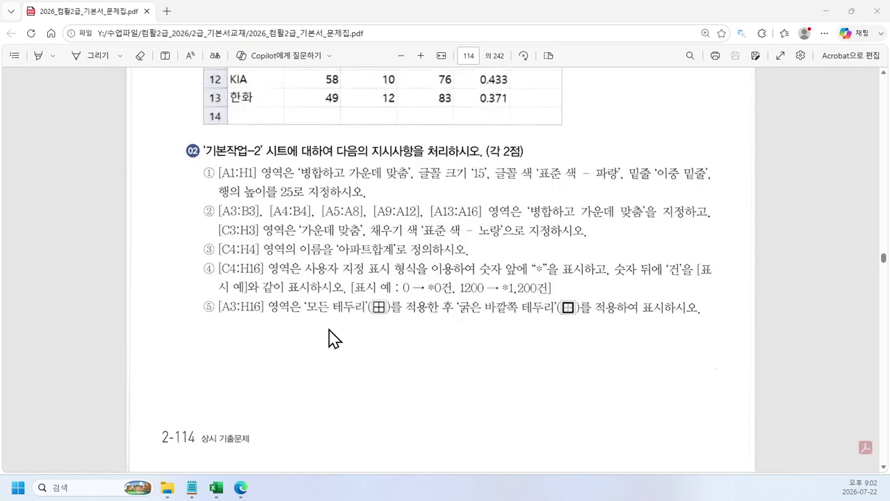
scroll(335, 339, "down", 1)
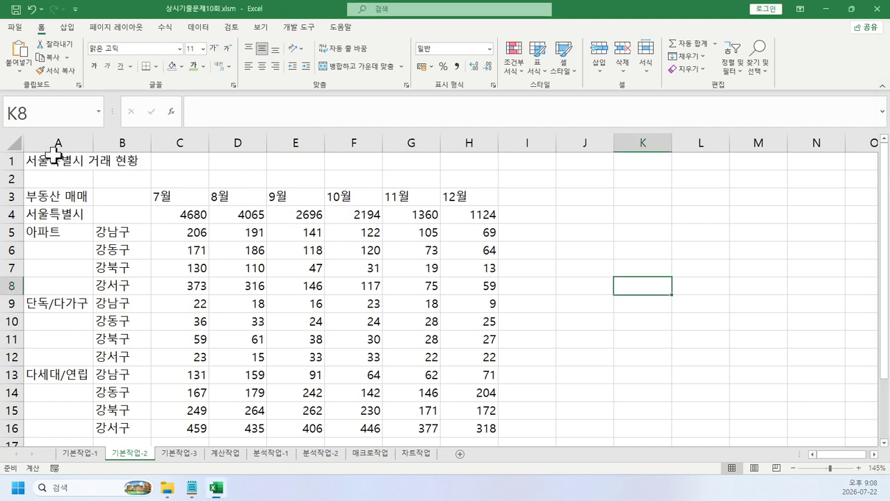
Merge and center the title across A1:H1 and set its font color to the standard 파랑.
left_click_drag(55, 157, 472, 155)
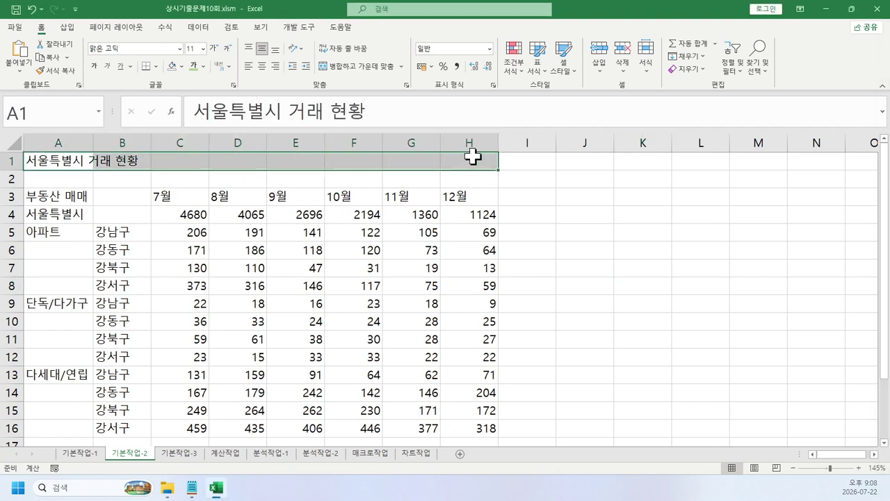
left_click(354, 69)
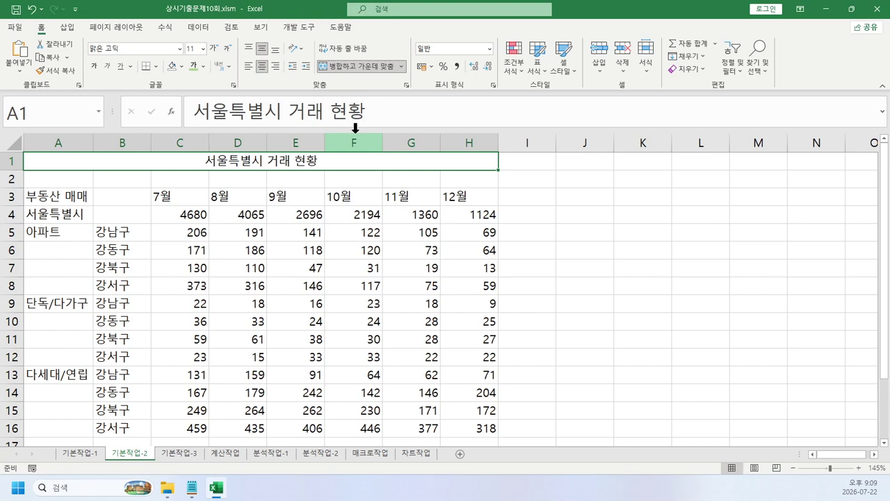
left_click(203, 67)
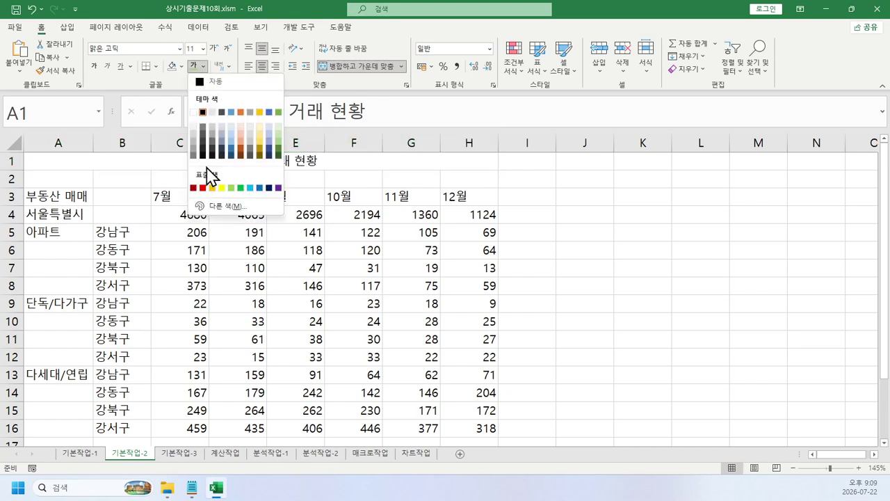
left_click(260, 187)
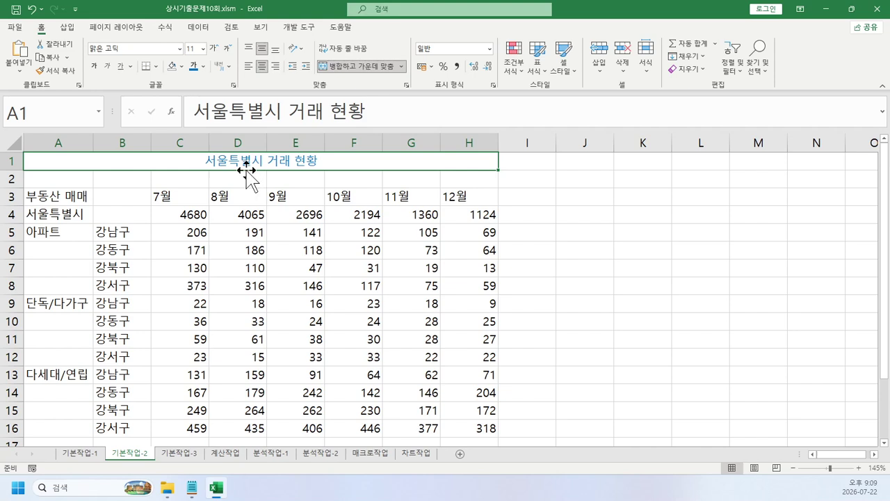
Set the merged title's font size to 15 and give it a double underline.
left_click(203, 49)
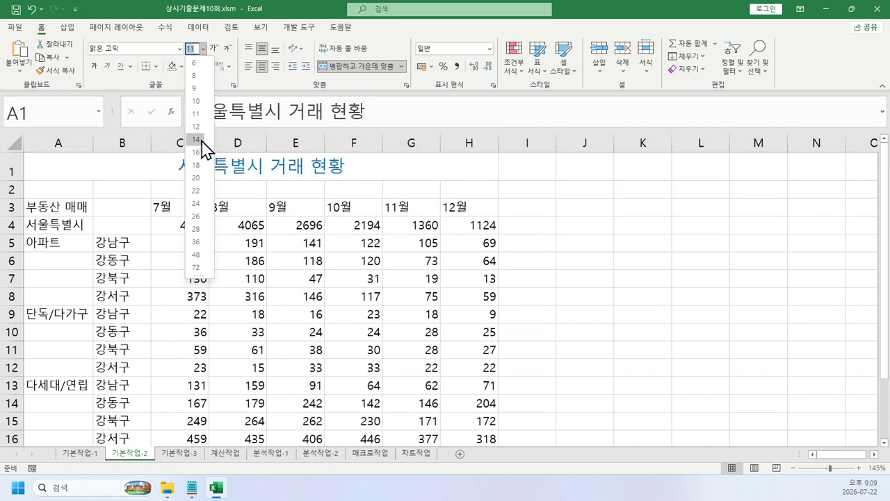
type("15")
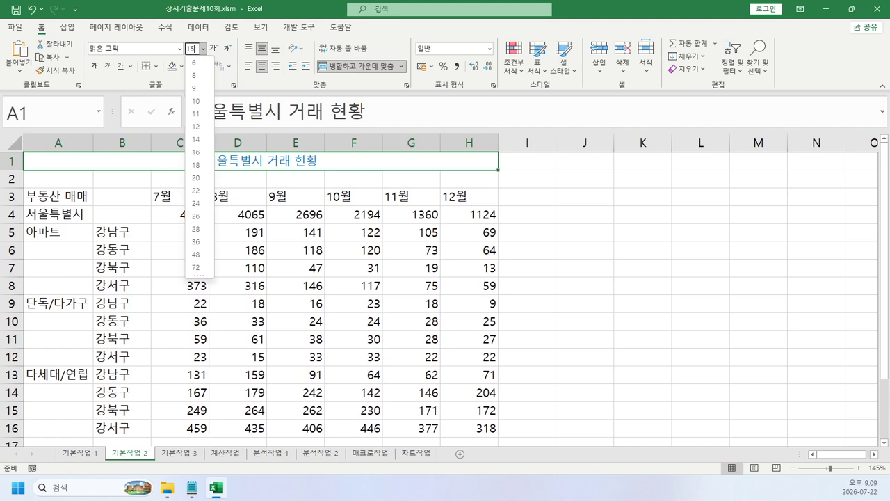
key("Return")
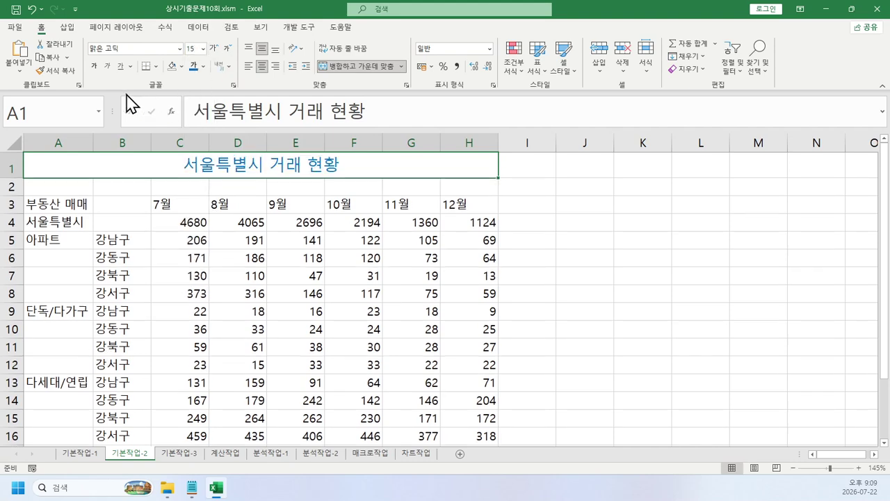
left_click(130, 66)
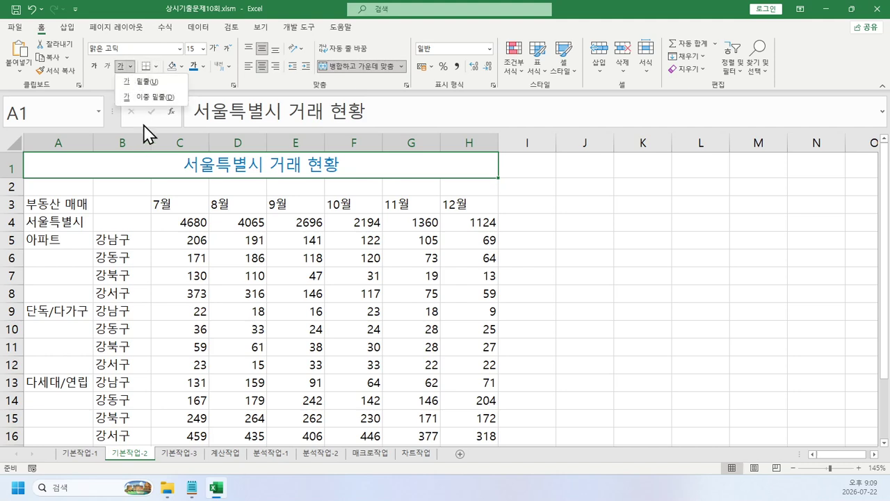
left_click(153, 97)
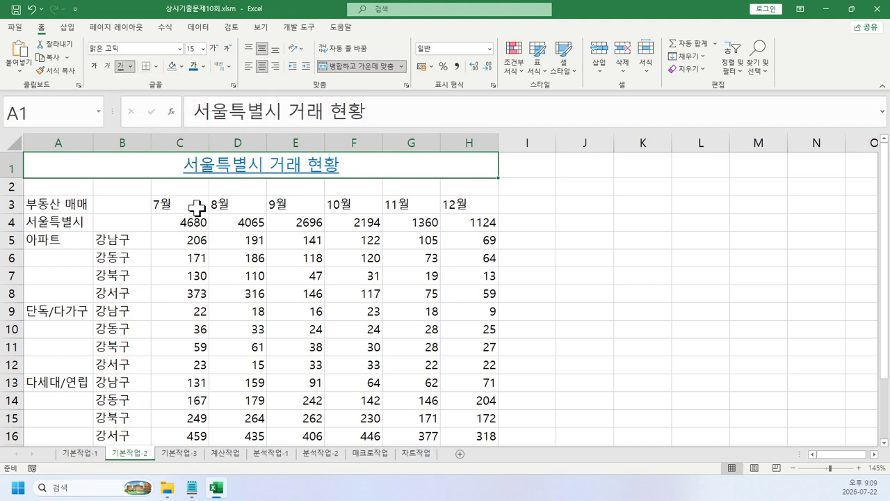
Set the height of row 1 to 25.
right_click(3, 165)
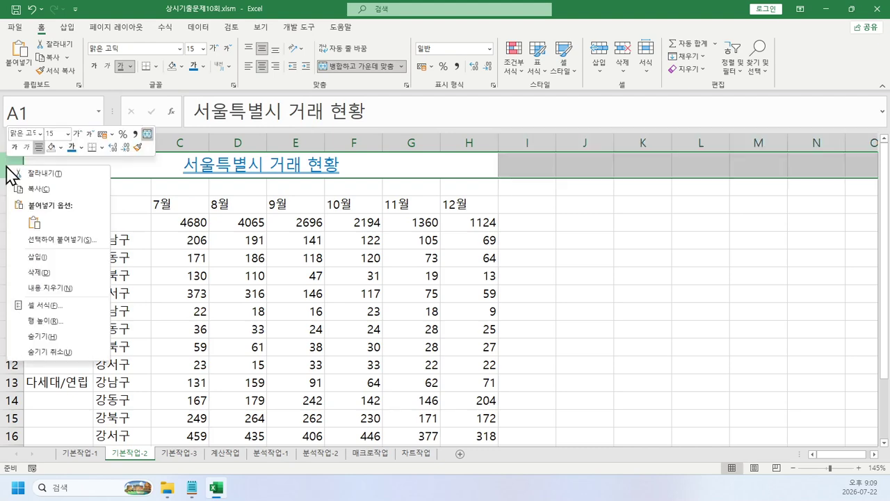
left_click(74, 322)
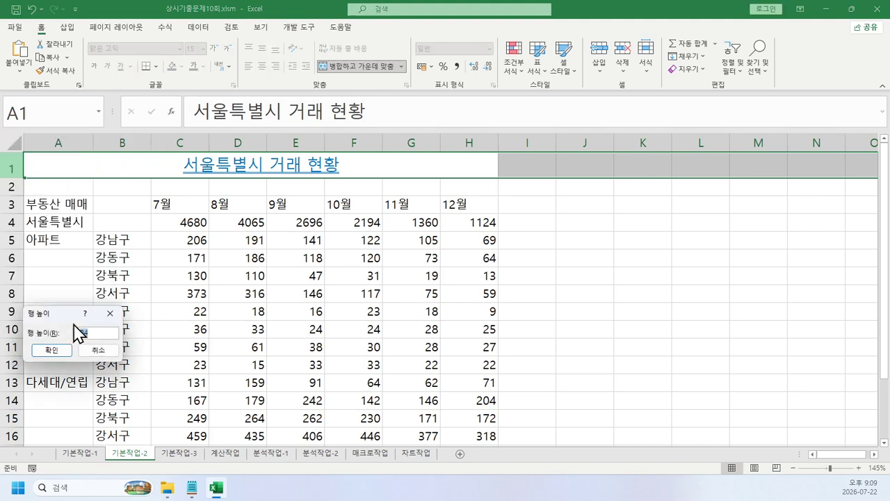
type("21")
key("Return")
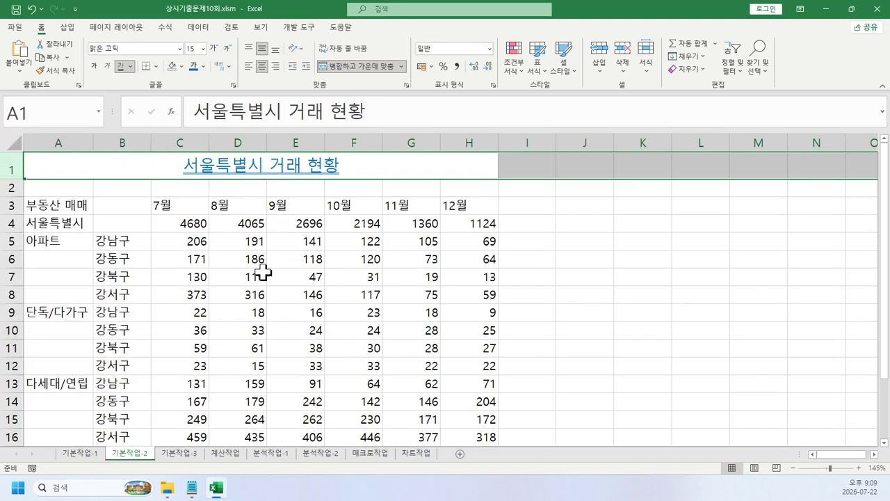
left_click(371, 311)
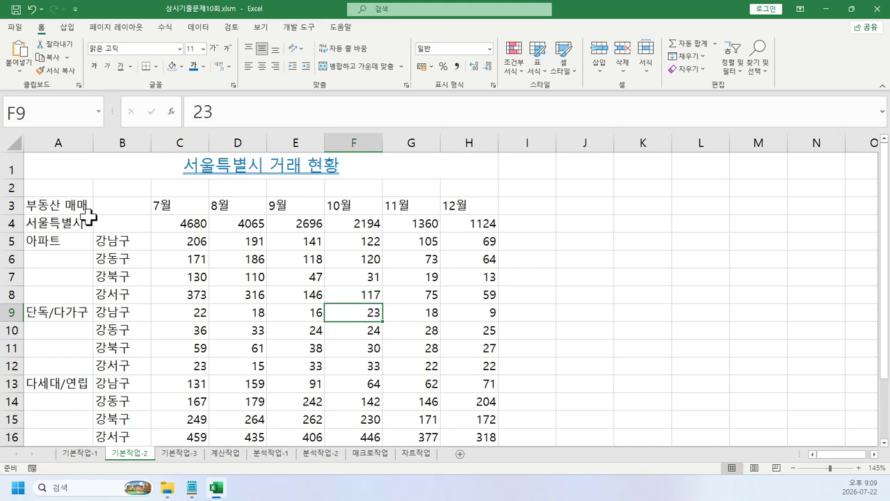
Merge and center each of the ranges A3:B3, A4:B4, A5:A8, A9:A12 and A13:A16.
left_click_drag(69, 206, 116, 203)
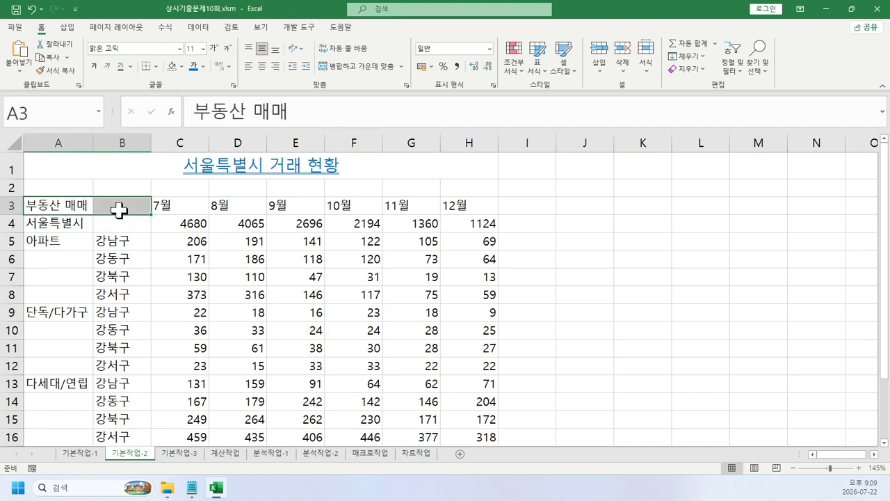
left_click(68, 222, "ctrl")
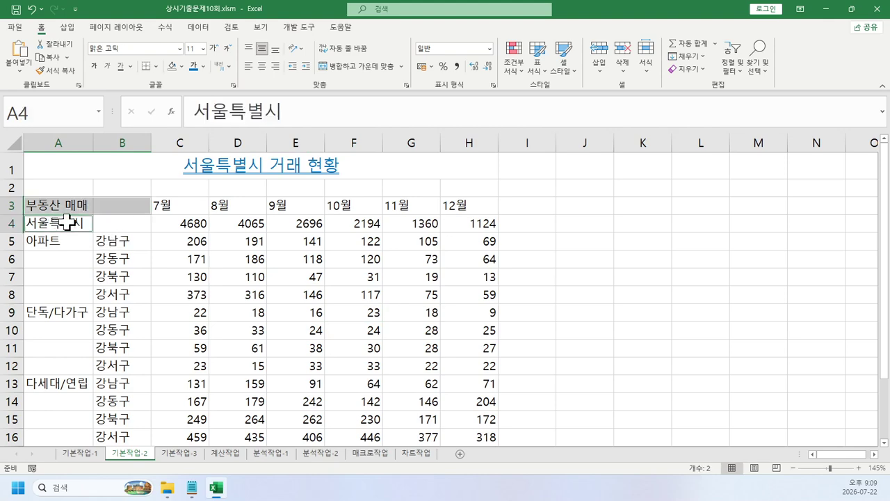
left_click_drag(67, 222, 124, 222)
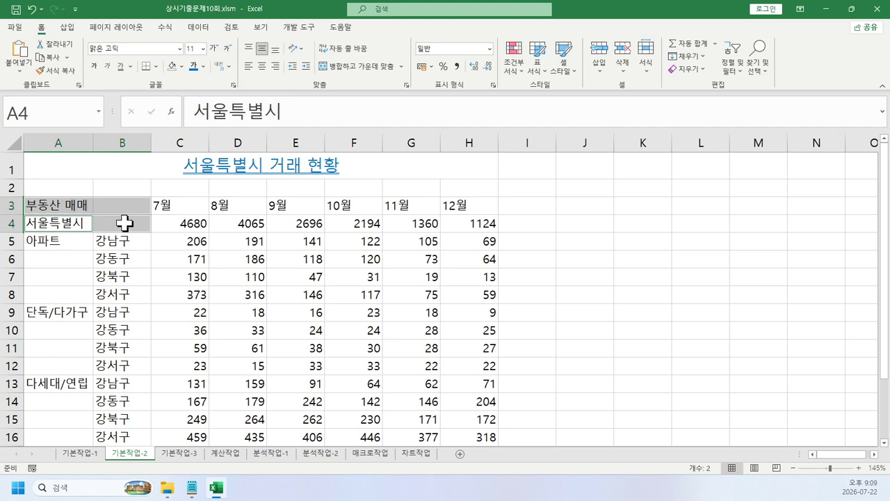
left_click_drag(68, 238, 58, 292)
scroll(96, 268, "down", 2)
left_click_drag(69, 199, 60, 318)
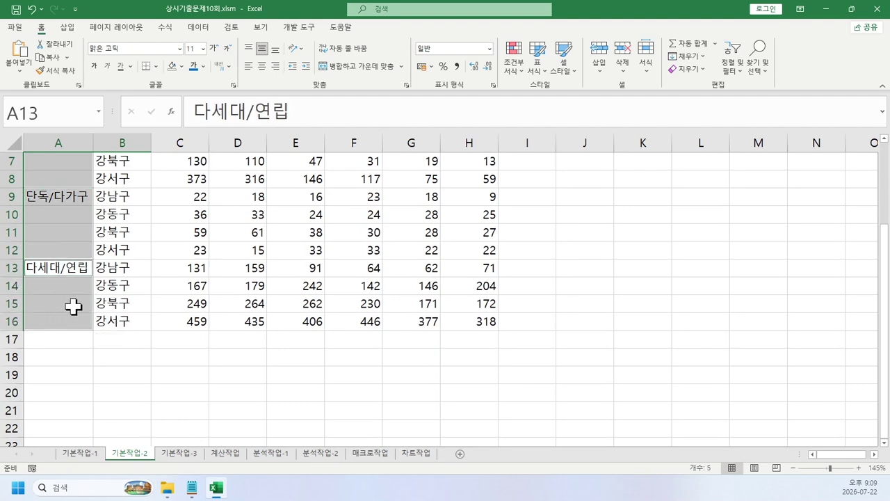
scroll(71, 301, "up", 2)
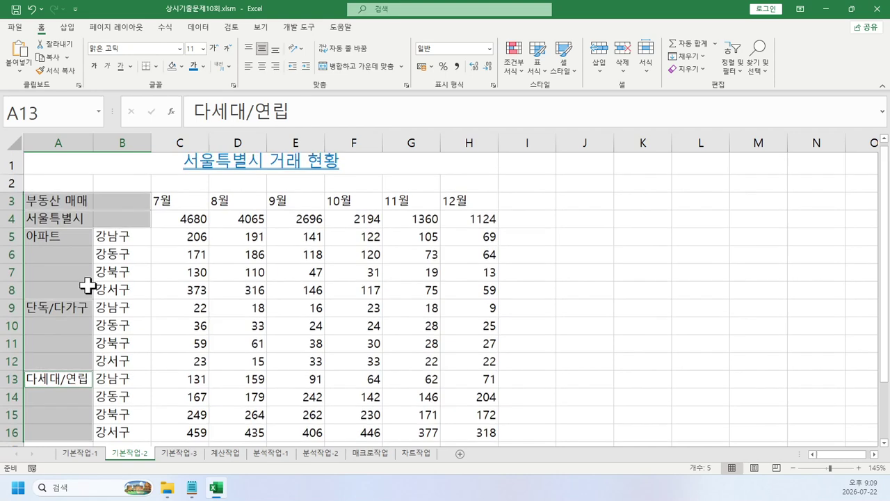
left_click(365, 67)
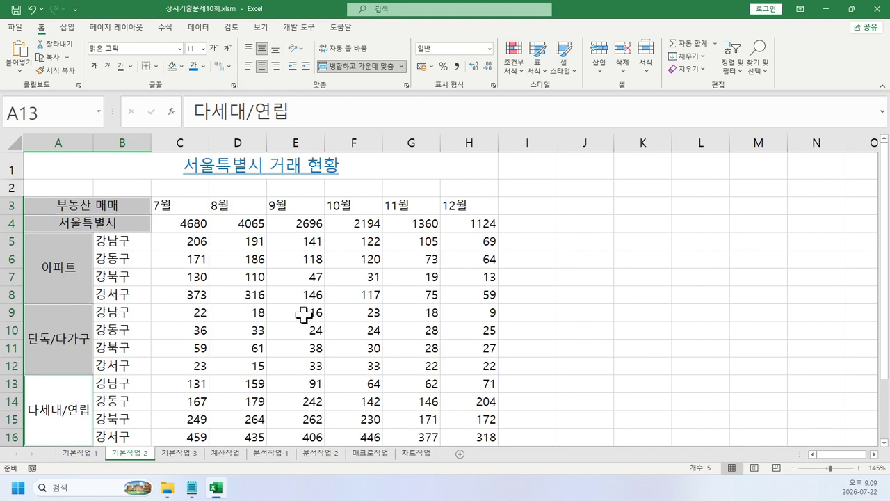
Center the month headings in C3:H3 and fill them with the standard color 노랑.
left_click(82, 110)
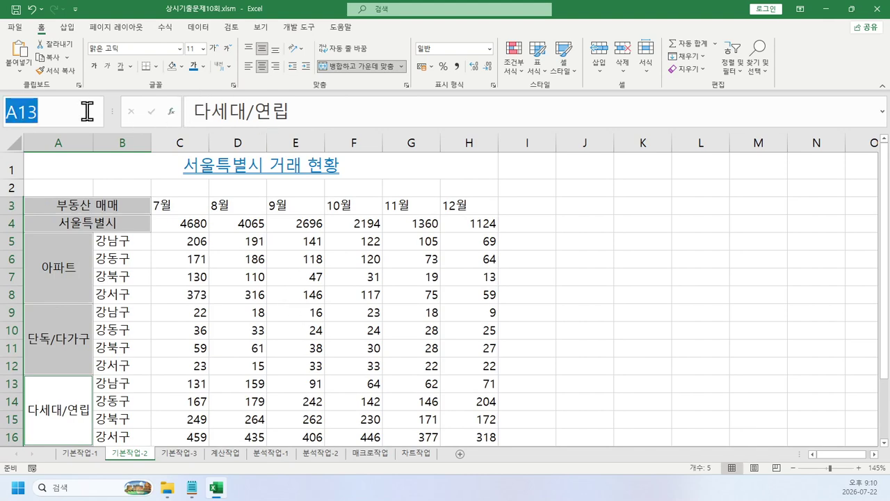
type("C")
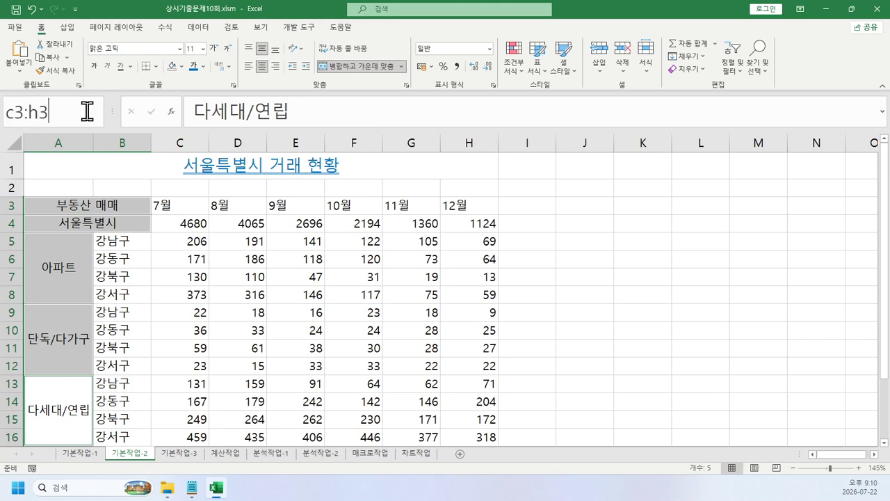
key("Return")
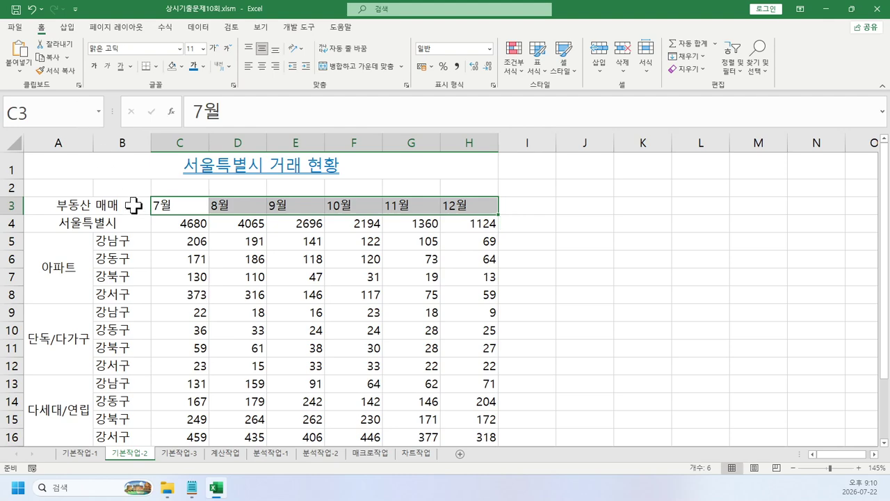
left_click(262, 66)
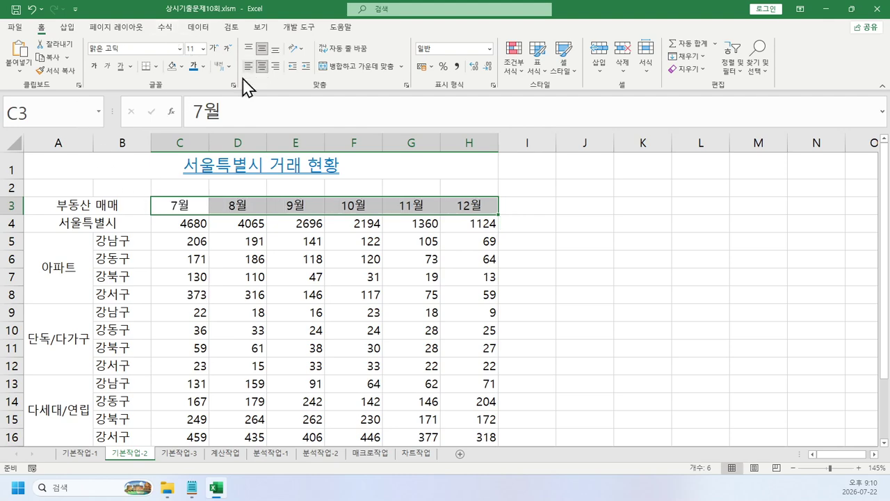
left_click(182, 66)
left_click(200, 171)
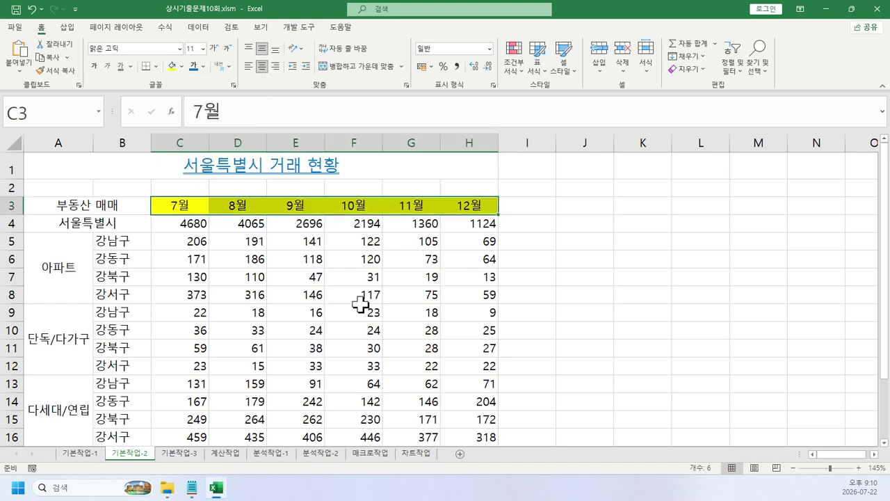
left_click(621, 260)
Define the name 아파트합계 for the range C4:H4.
left_click_drag(105, 204, 464, 225)
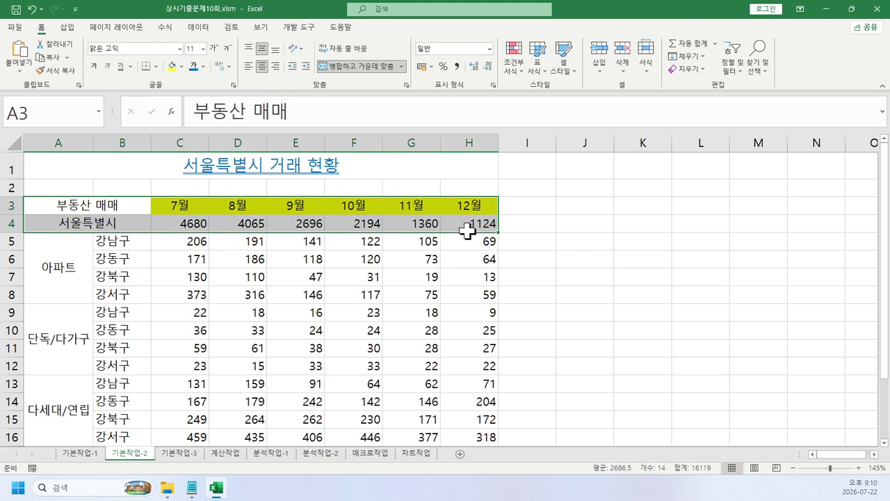
left_click(6, 106)
type("C")
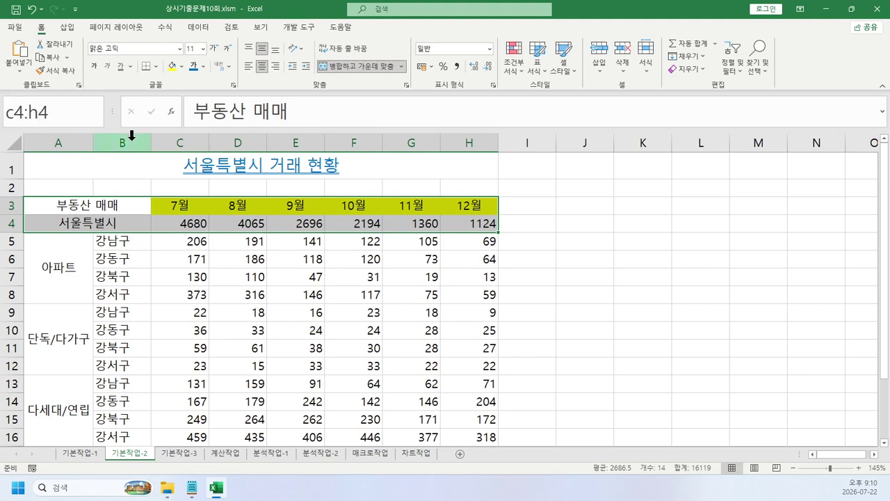
type("4:h4")
key("Return")
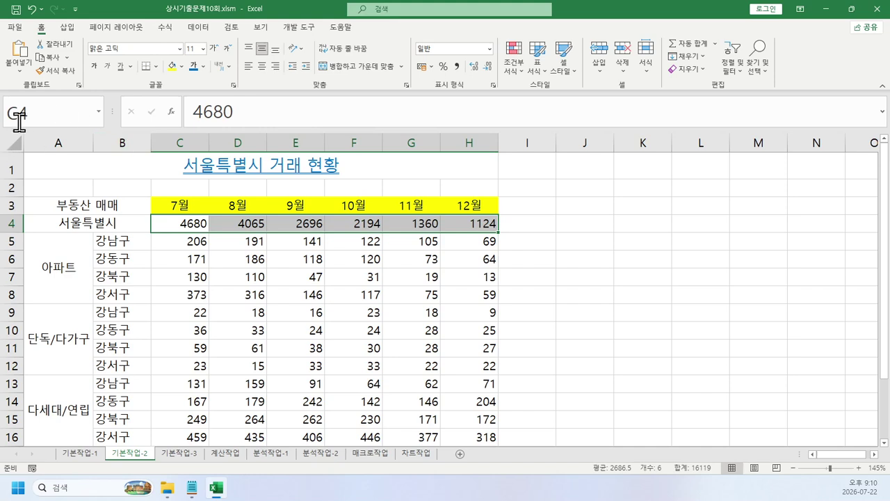
left_click(41, 118)
type("dkvnx")
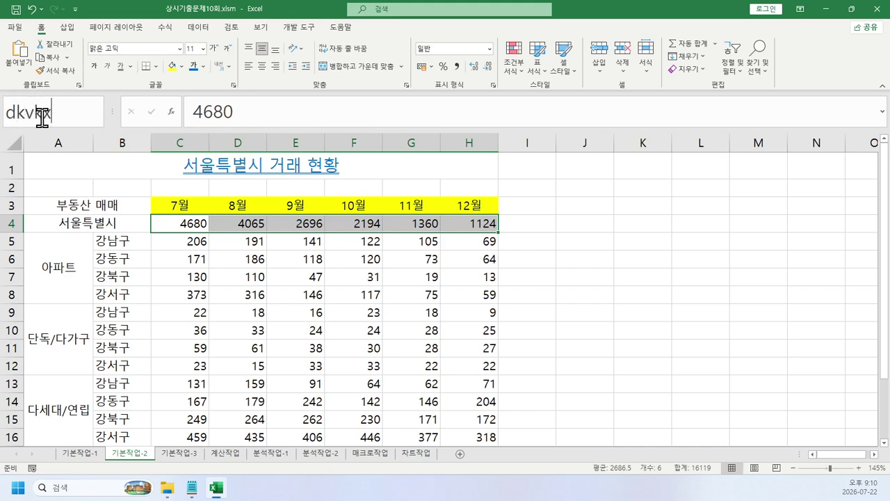
key("BackSpace")
key("BackSpace")
key("BackSpace")
key("BackSpace")
type("아파트합계")
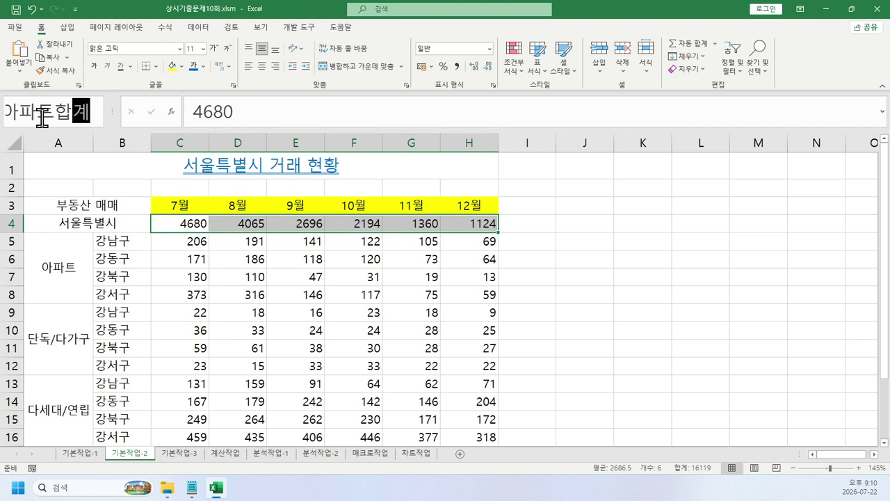
key("Return")
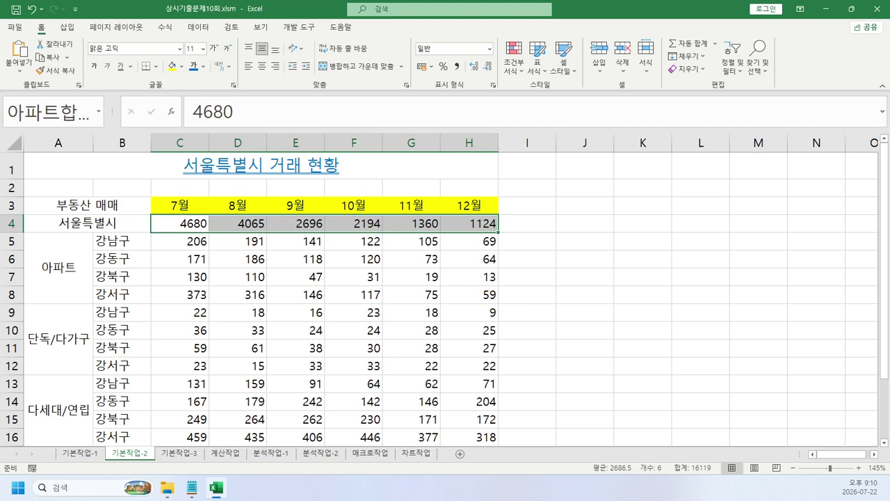
Review the 기본작업-2 instructions in 2026_컴활2급_기본서_문제집.pdf in the browser and return to cell C4 in the workbook.
left_click_drag(889, 46, 380, 69)
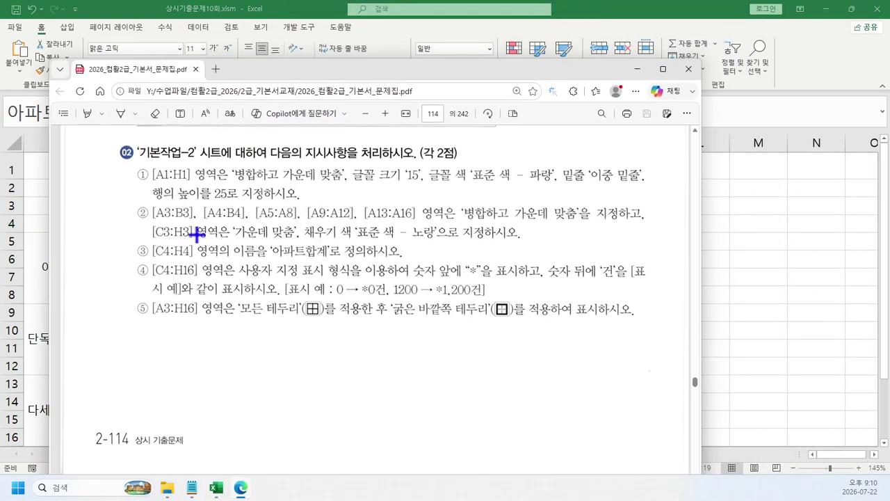
left_click_drag(132, 208, 136, 209)
left_click_drag(72, 224, 117, 195)
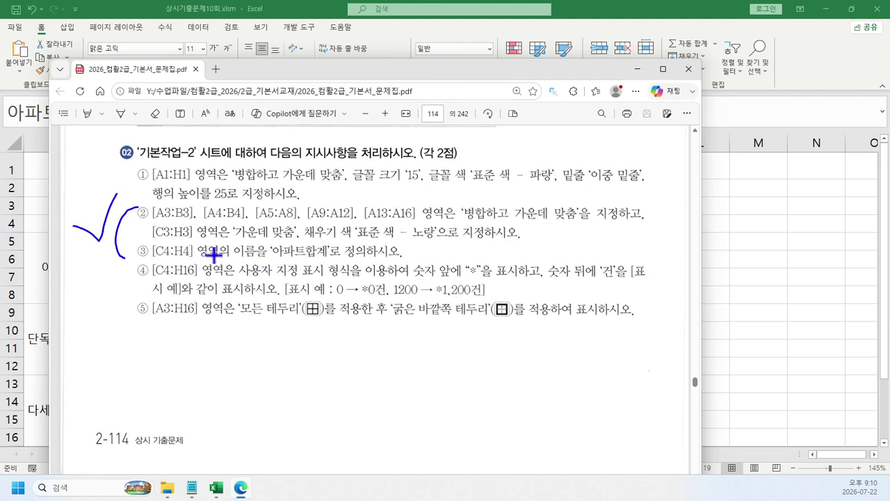
key("Escape")
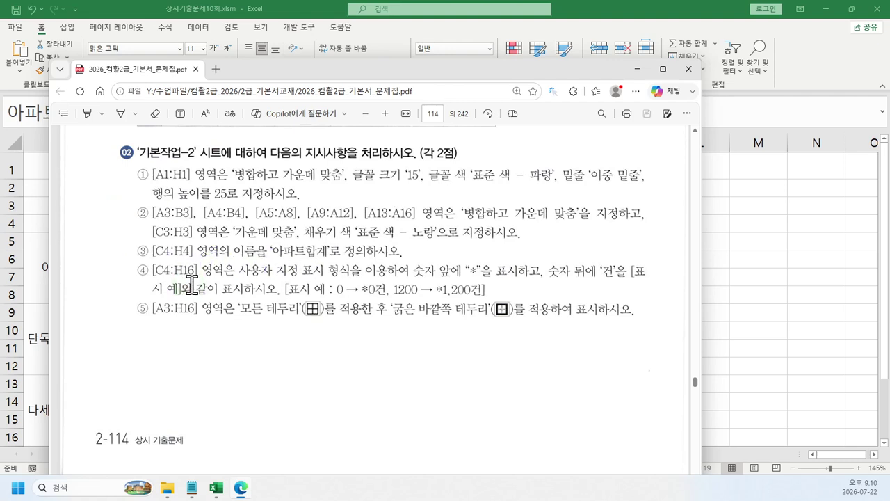
left_click_drag(362, 68, 889, 110)
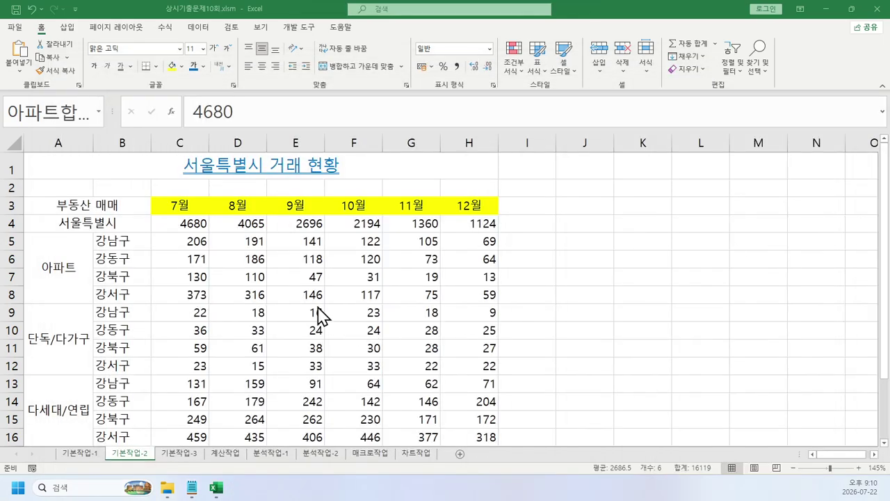
left_click(194, 225)
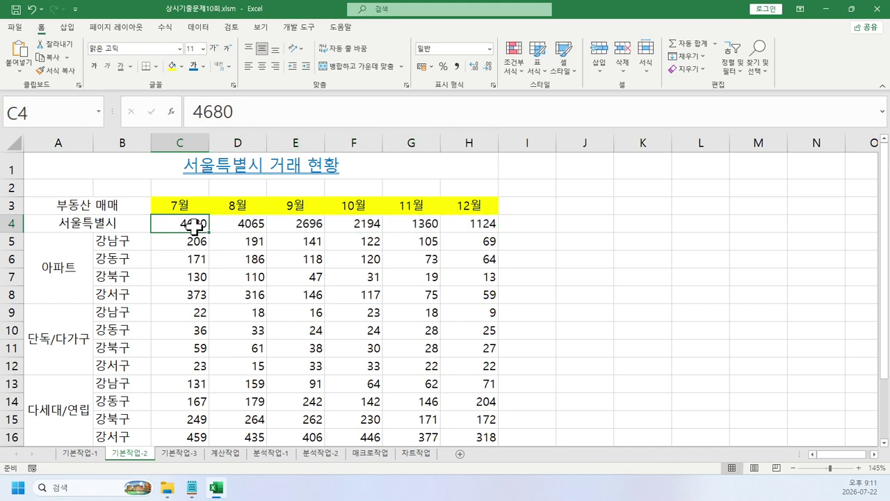
Select the range C4:H16 and switch to the exam PDF in the browser to read the custom number format instruction.
scroll(504, 306, "down", 2)
left_click(487, 320, "shift")
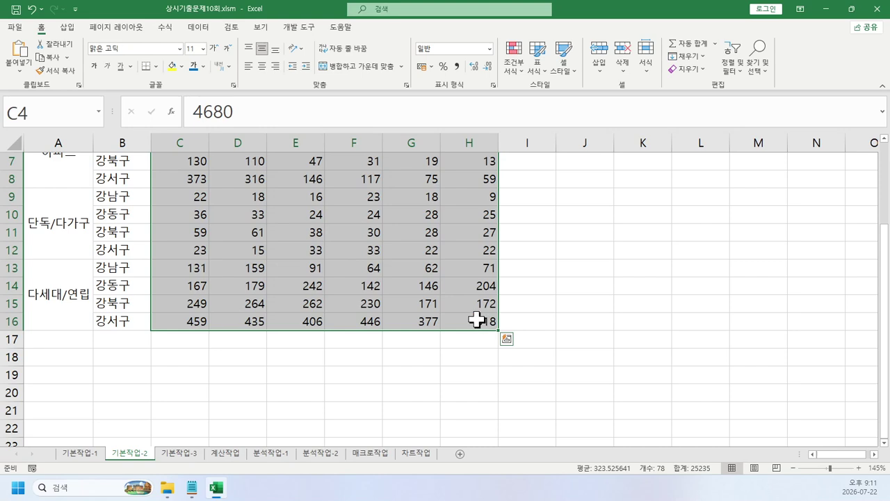
key("ctrl+1")
key("alt+Tab")
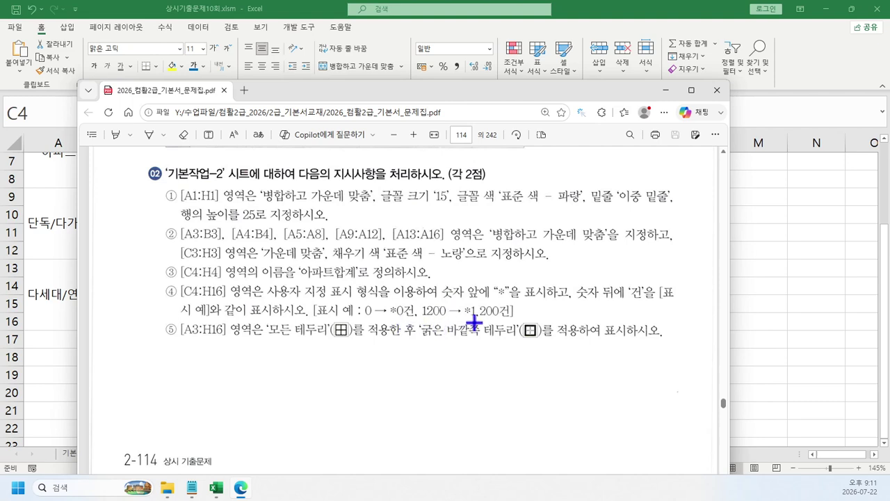
left_click_drag(474, 323, 481, 324)
scroll(504, 332, "down", 1)
scroll(504, 332, "up", 1)
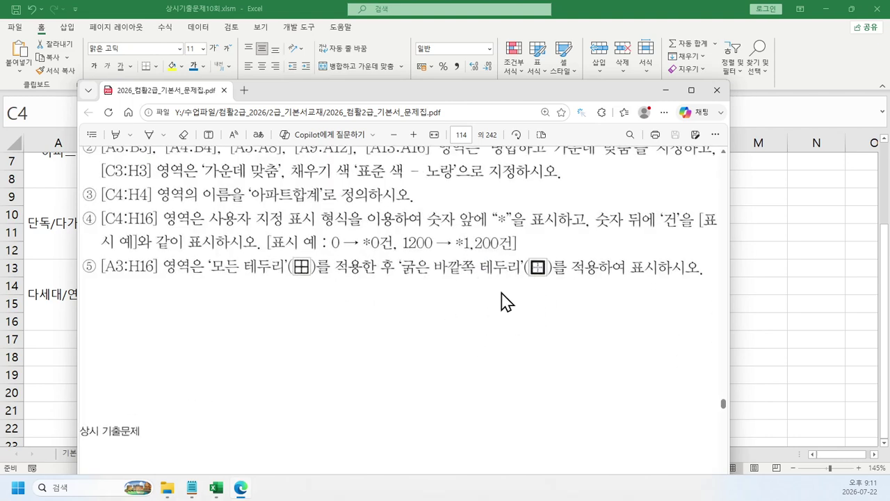
Write the format code "*"#,##0"건" as a text note below the PDF instructions, discard it and close the browser.
left_click(446, 317)
type("#,")
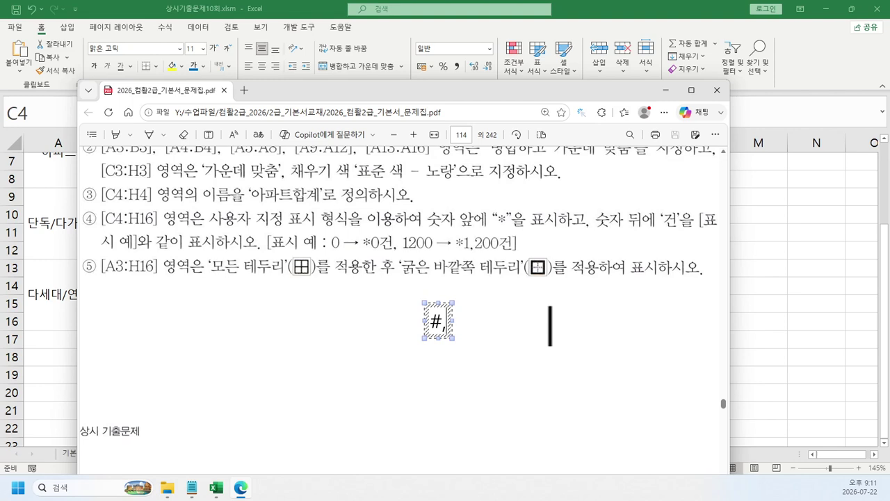
type("##0\"")
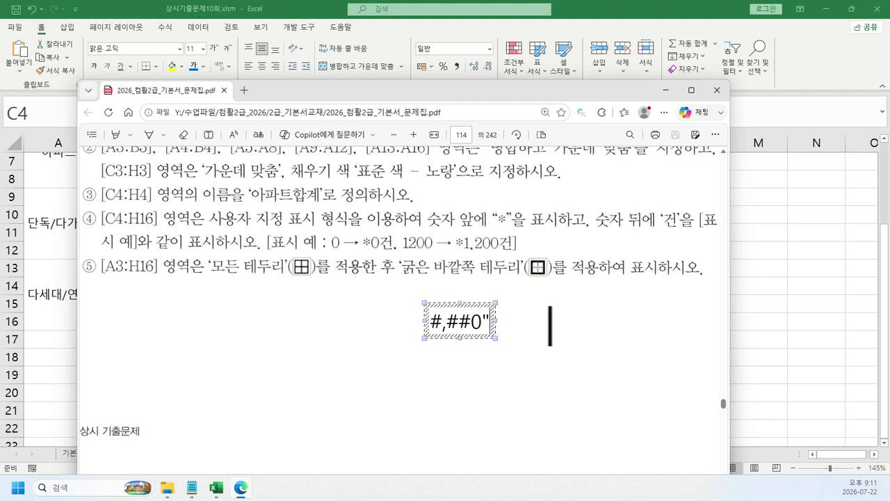
type("건\"")
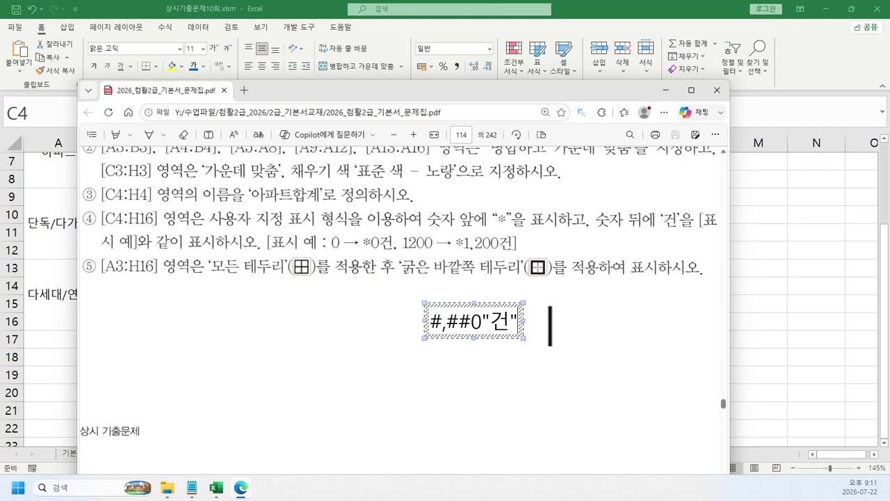
key("Home")
type("\"")
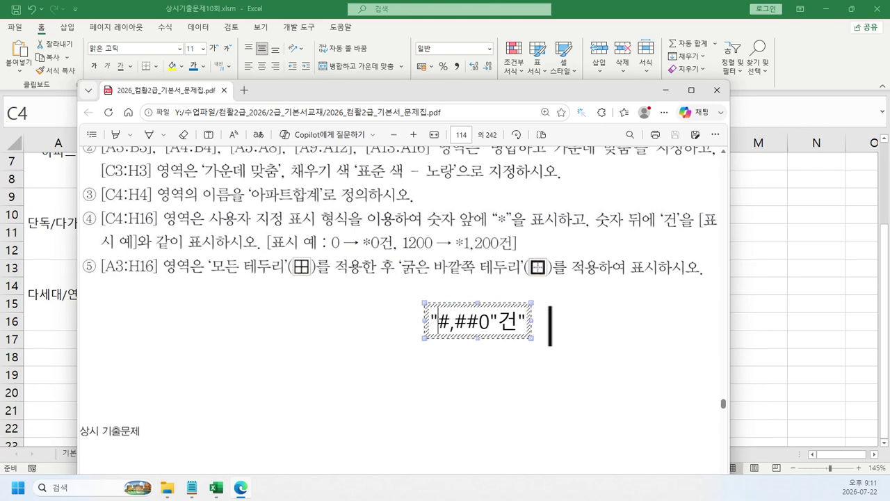
type("*\"")
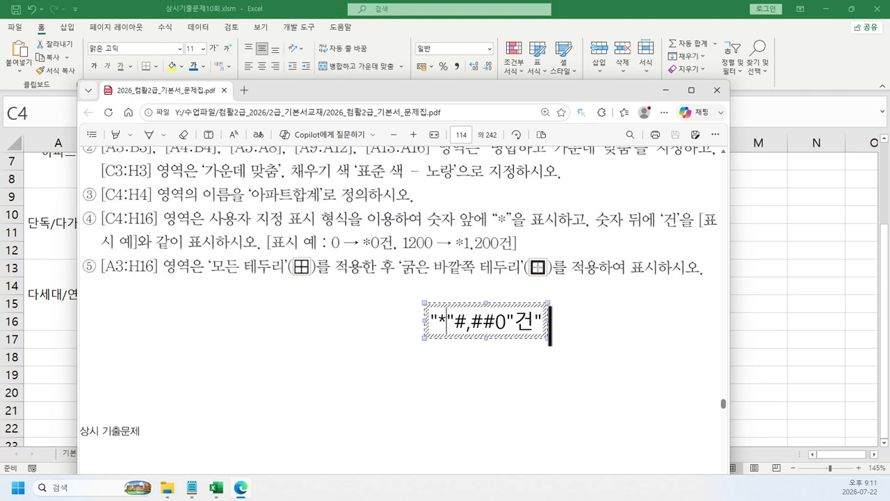
key("Home")
key("ctrl+a")
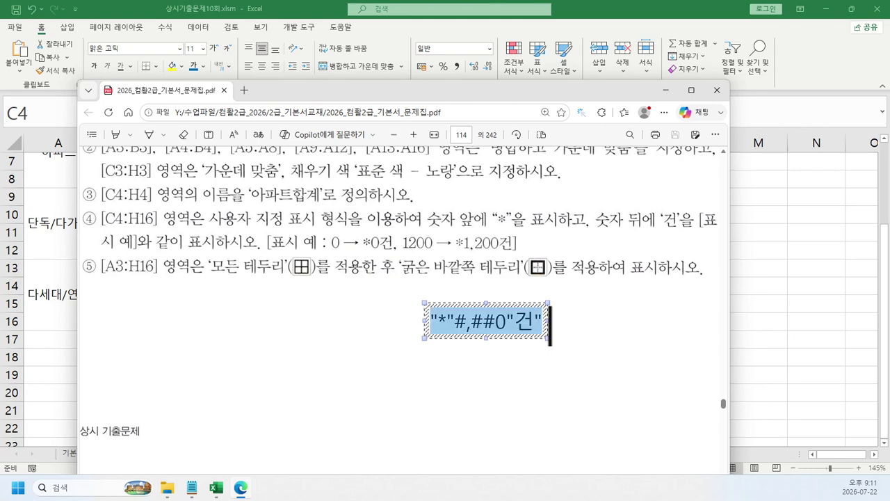
key("Escape")
left_click(543, 83)
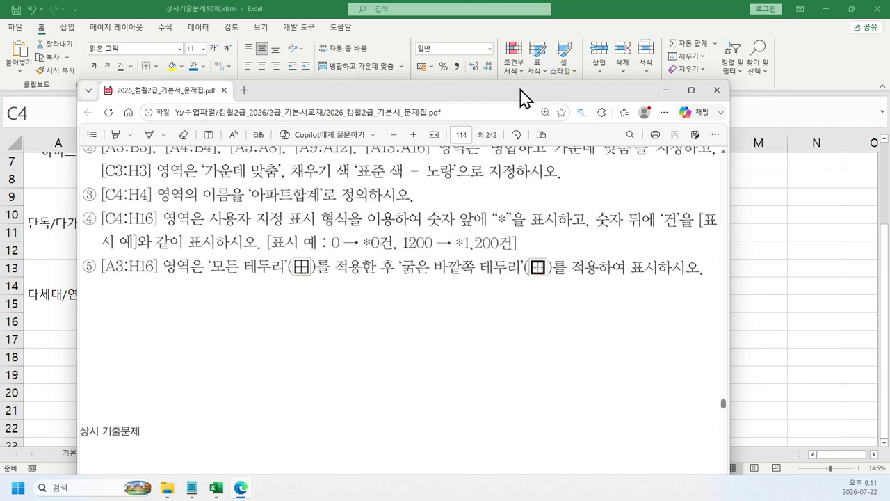
key("alt+F4")
Apply the custom number format "*"#,##0"건" to the range C4:H16.
scroll(244, 229, "up", 2)
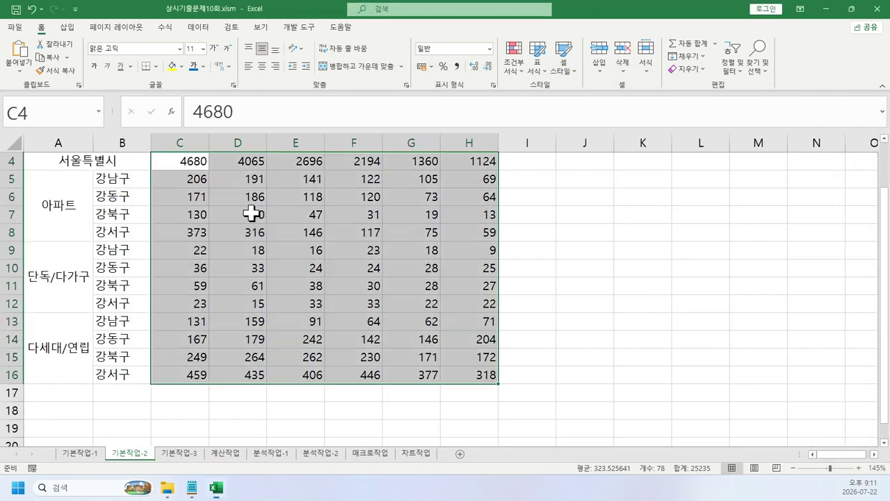
key("ctrl+1")
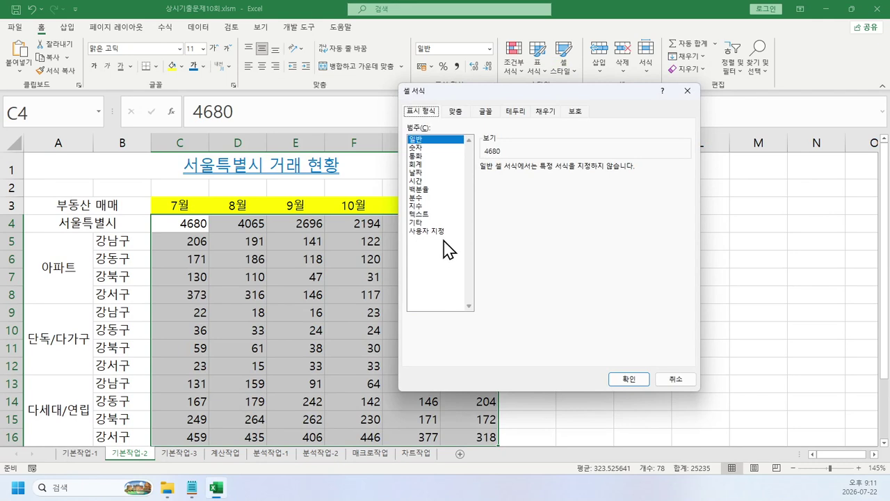
left_click(449, 231)
type("\"*\"#,##0\"건\"")
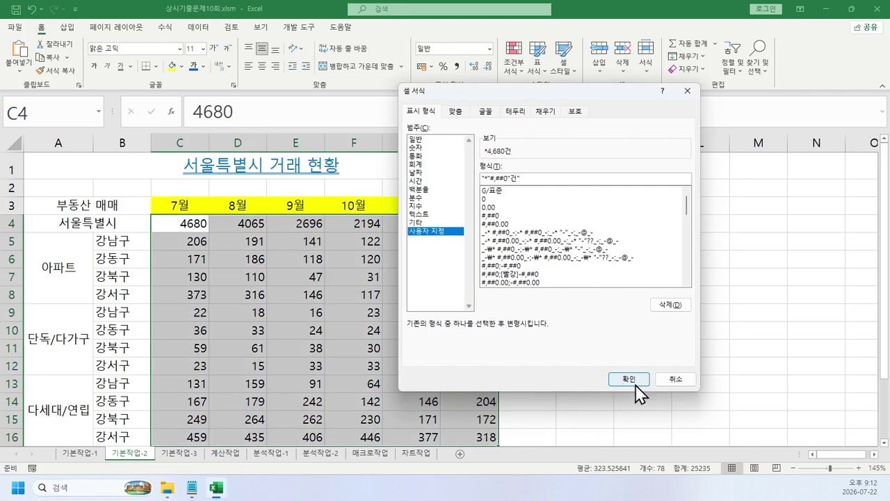
left_click(629, 379)
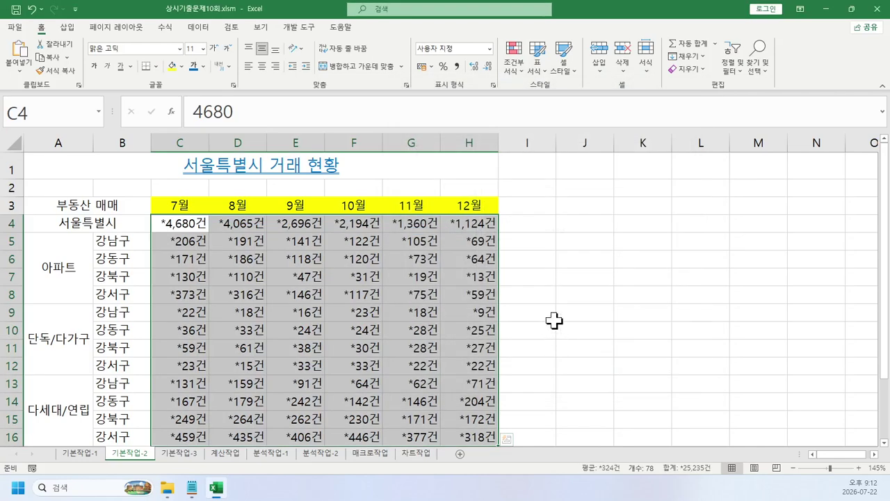
Copy the range C4:H16 and paste only its values starting at cell J4.
key("ctrl+c")
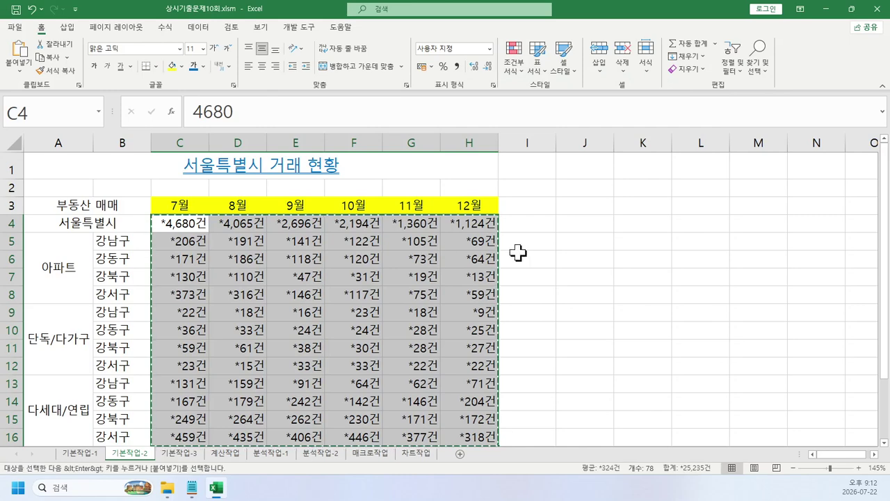
right_click(605, 222)
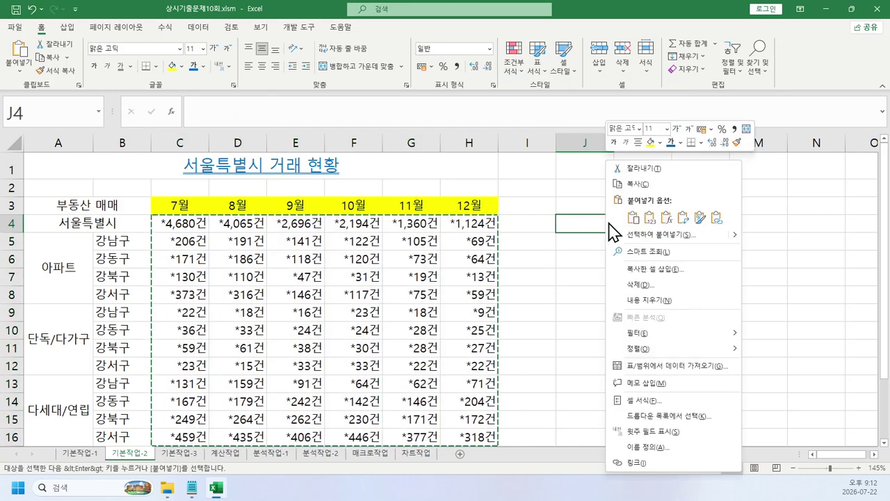
left_click(650, 219)
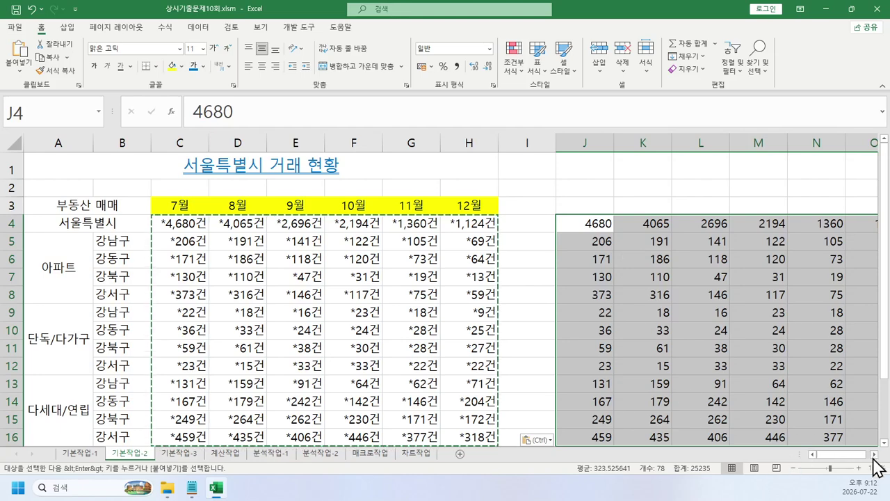
scroll(605, 417, "right", 3)
scroll(591, 381, "down", 1)
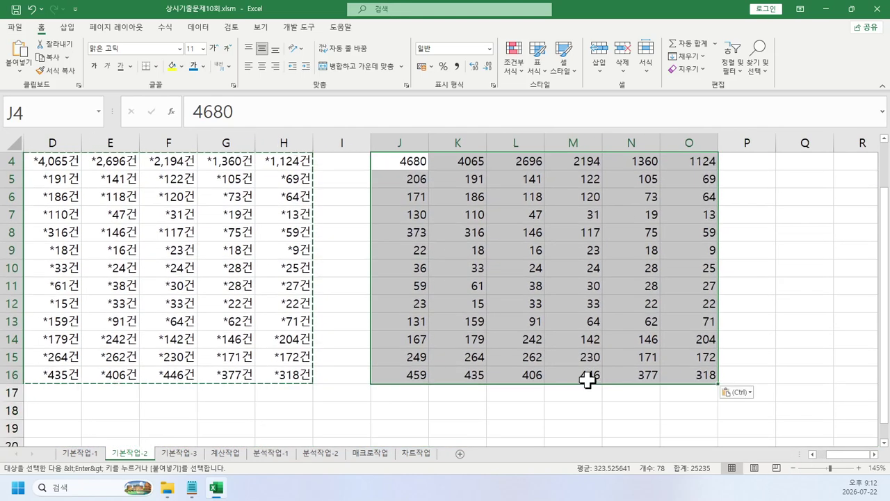
scroll(588, 379, "up", 1)
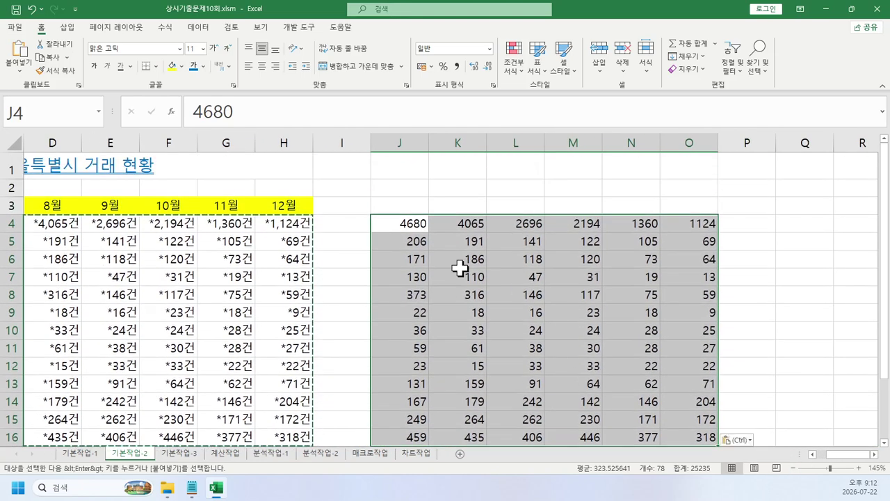
Apply the custom number format #,##0건 without quotation marks to the pasted values in J4:O16.
key("ctrl+1")
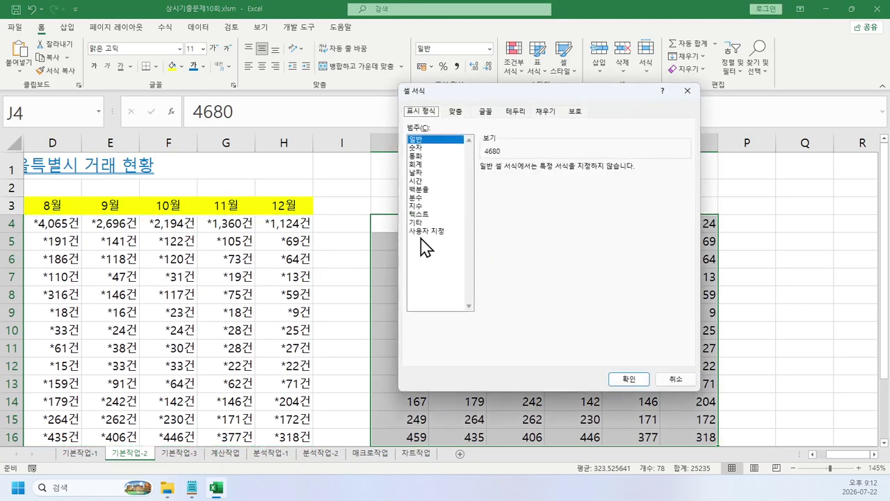
left_click(426, 230)
left_click(513, 215)
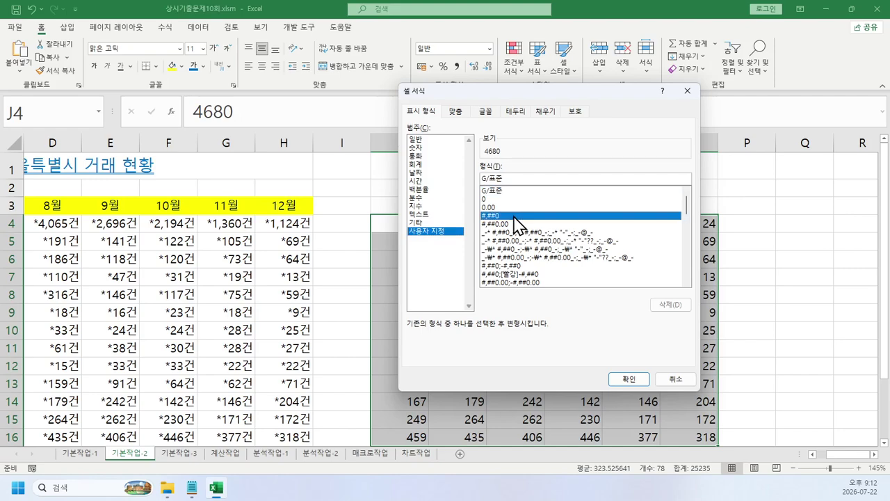
left_click(520, 179)
type("건")
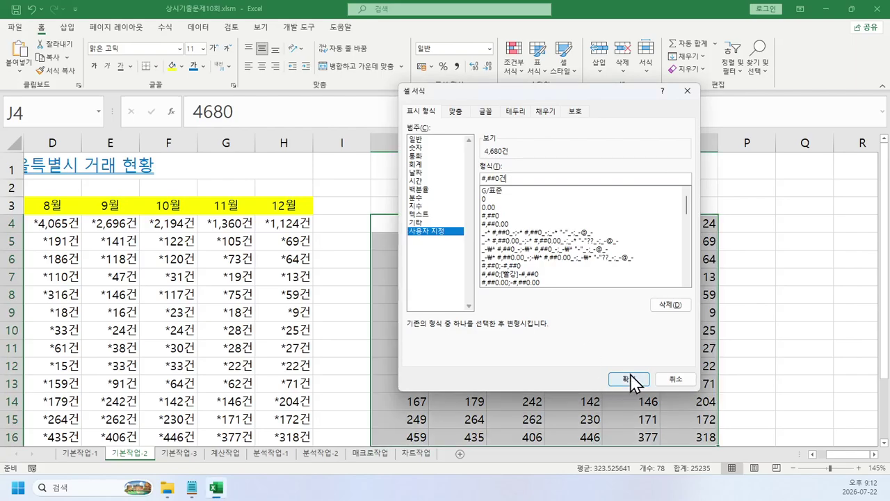
left_click(629, 379)
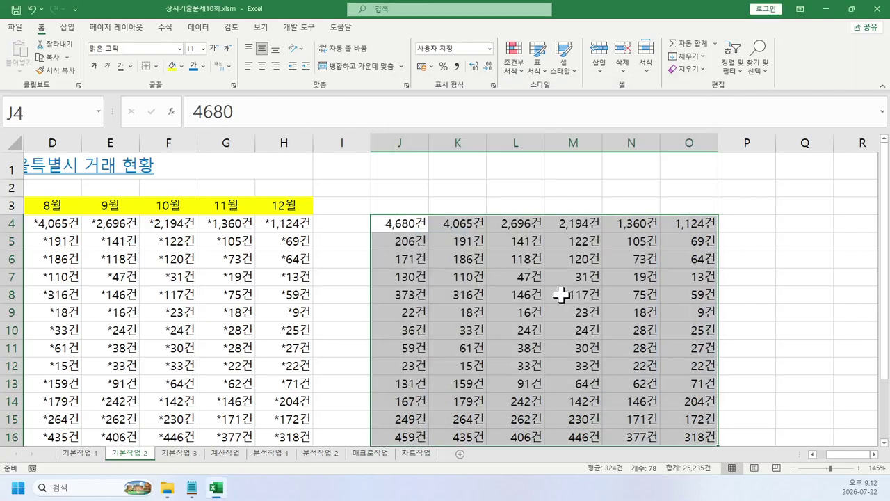
Set the custom number format of J4:O16 to *#,##0건, with an unquoted asterisk in front.
key("ctrl+1")
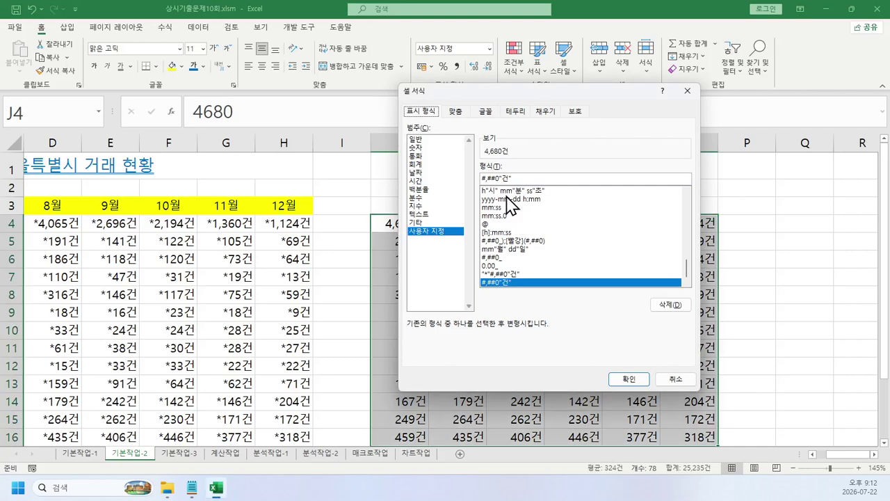
left_click(535, 178)
key("BackSpace")
key("BackSpace")
key("BackSpace")
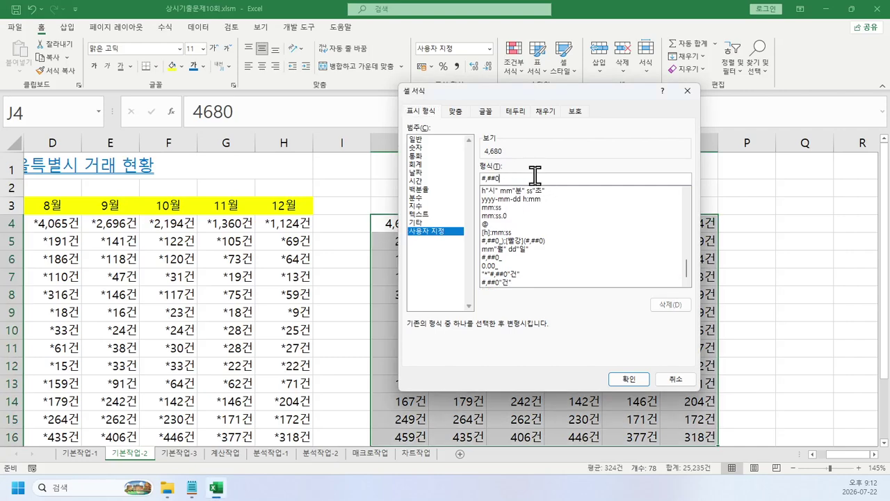
type("거")
key("Home")
type("*")
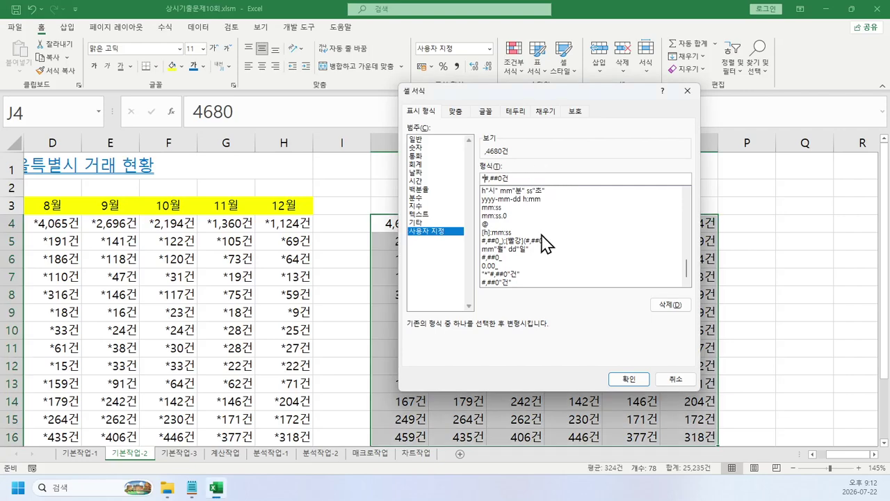
left_click(628, 379)
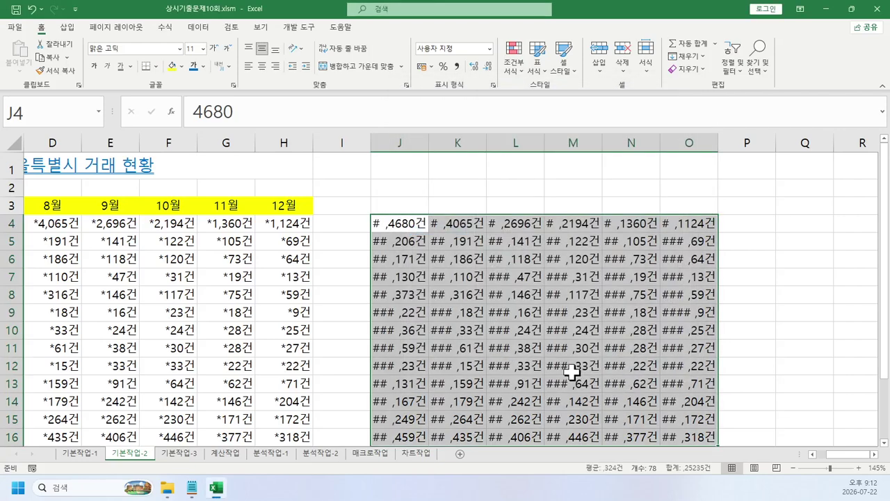
Enter the note "* : 그 뒤에 오는 한 개의 글자를 ... 셀의 너비 만큼 반복" in cell J18.
scroll(572, 369, "down", 2)
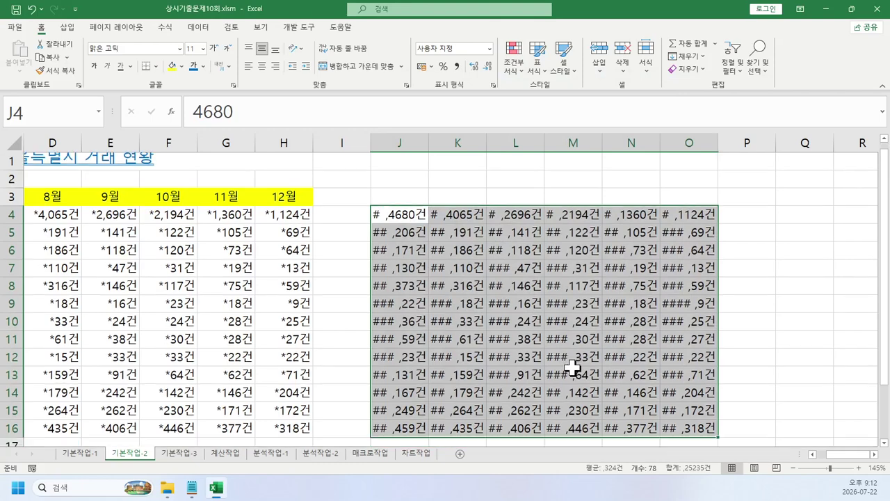
left_click(397, 353)
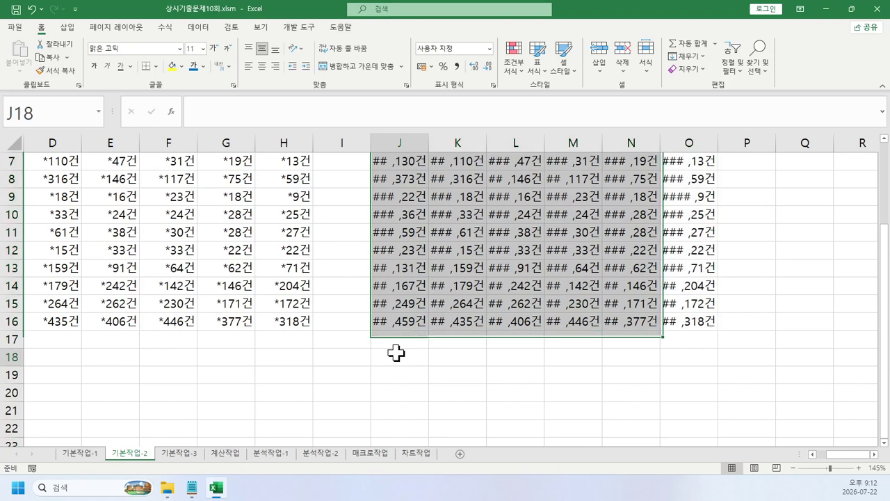
type("*")
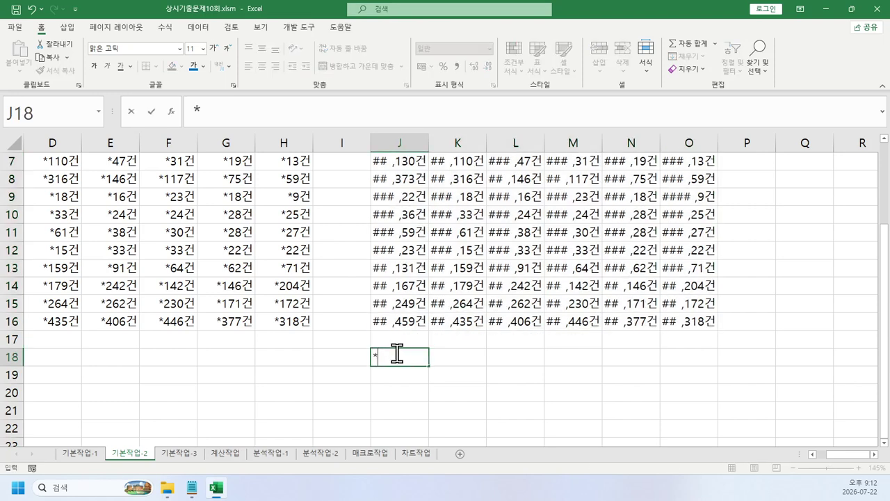
type(" :")
type(" 그 ㄷ")
type("뒤에 오는 한")
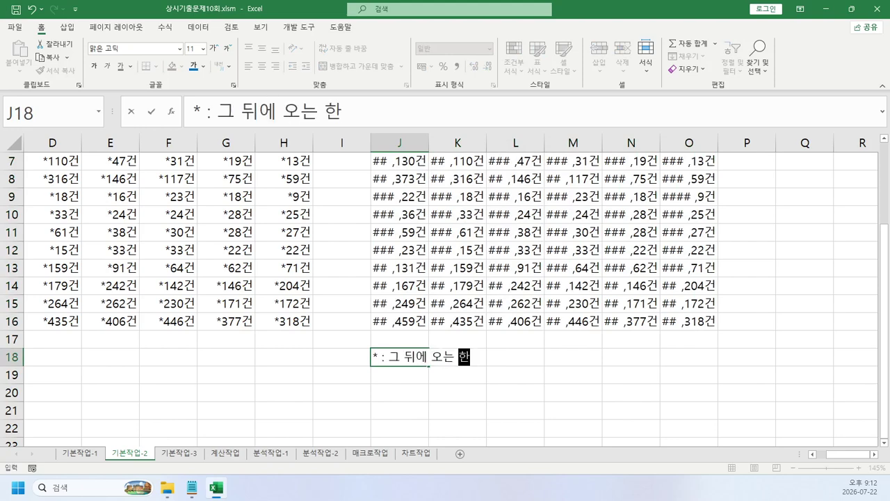
type(" 개의 글자를 ")
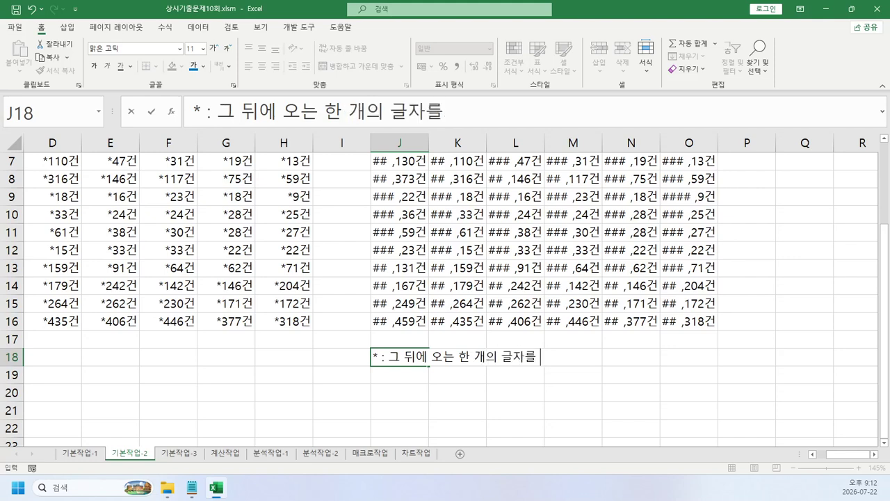
type("... 셀의 너비 ")
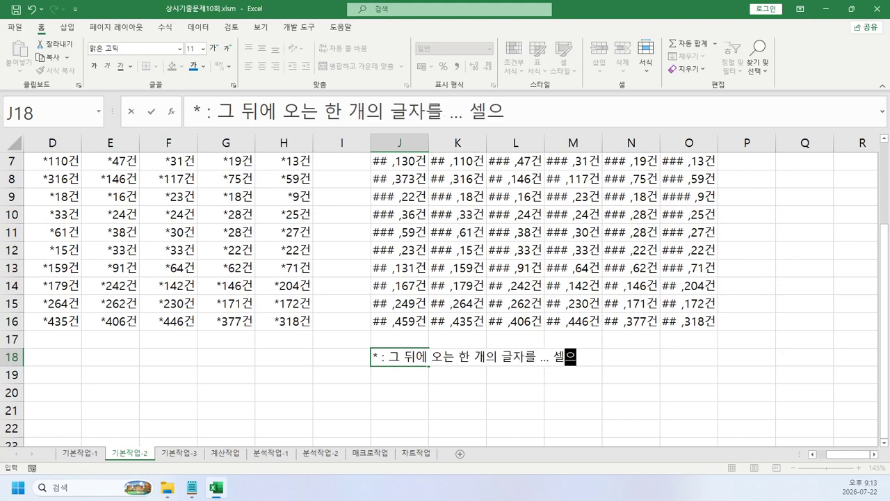
type("만큼 반복")
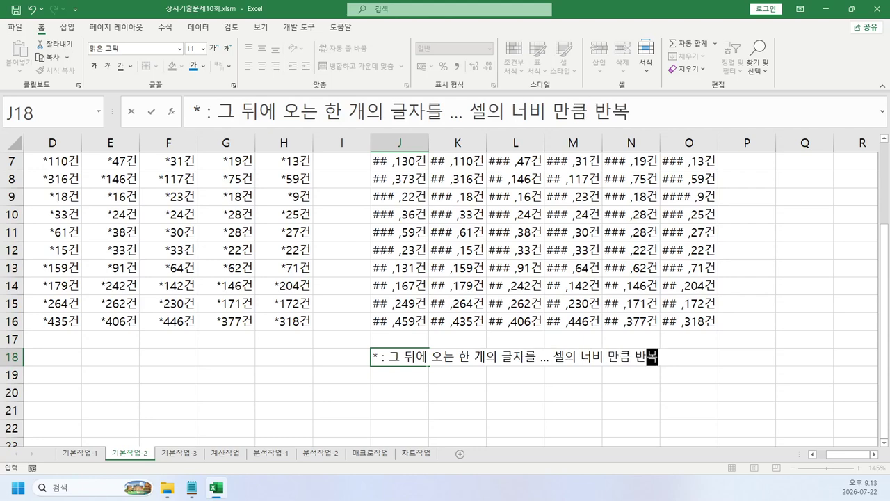
key("Return")
scroll(525, 188, "up", 2)
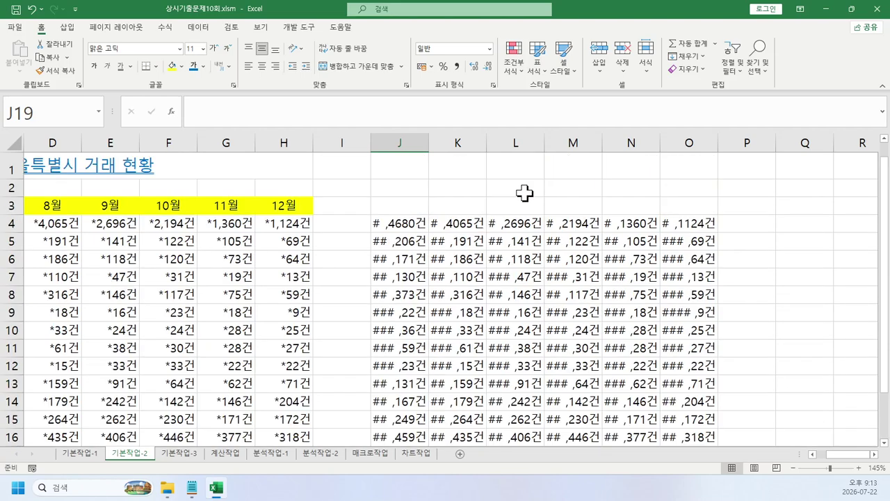
Widen column J to test how the repeated fill character follows the cell width, and undo the width change.
left_click_drag(426, 143, 545, 144)
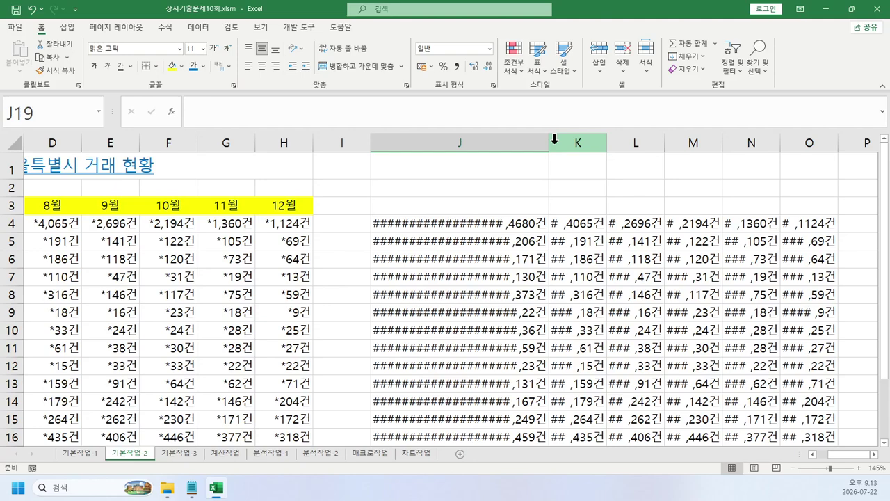
key("ctrl+z")
scroll(487, 209, "down", 4)
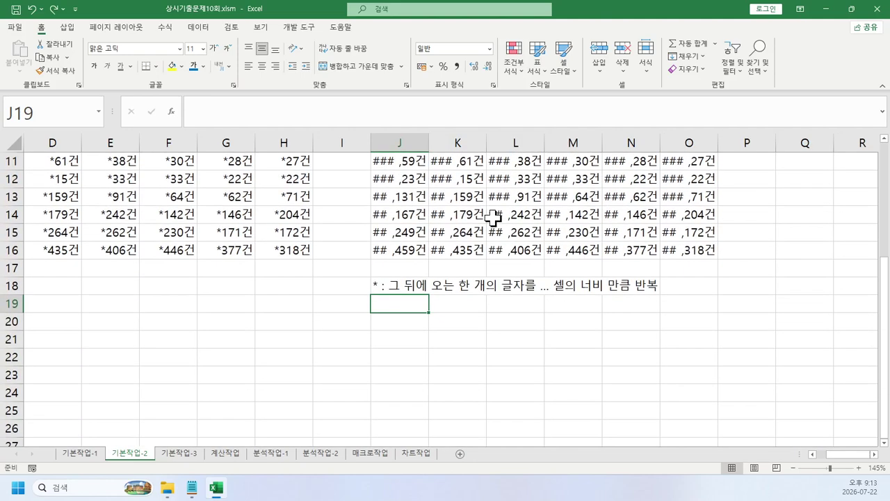
type("\"*")
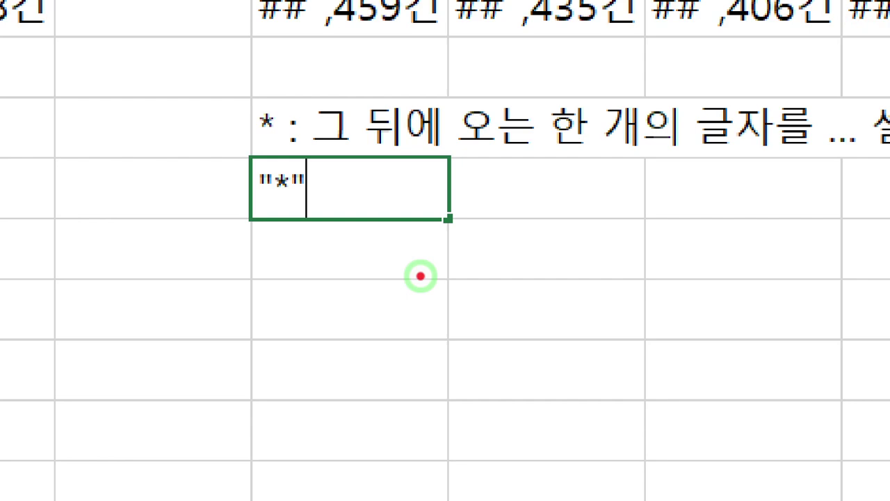
key("Escape")
scroll(361, 257, "up", 3)
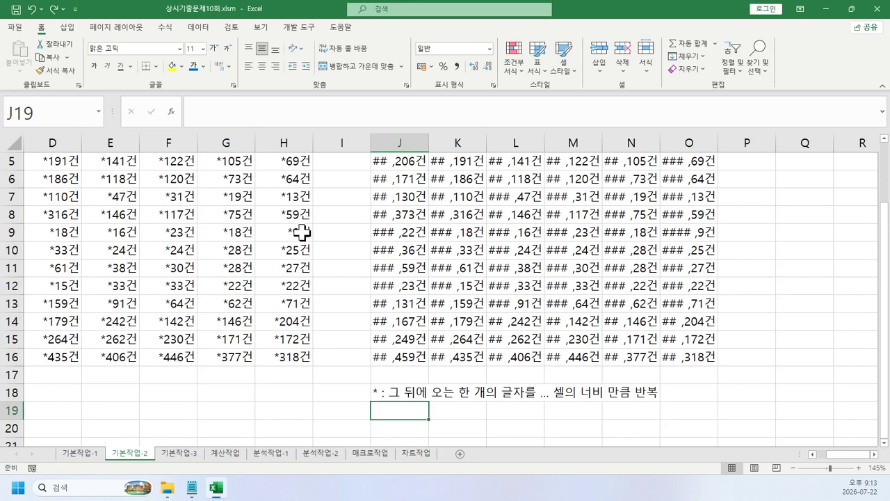
scroll(462, 254, "up", 1)
scroll(461, 265, "down", 2)
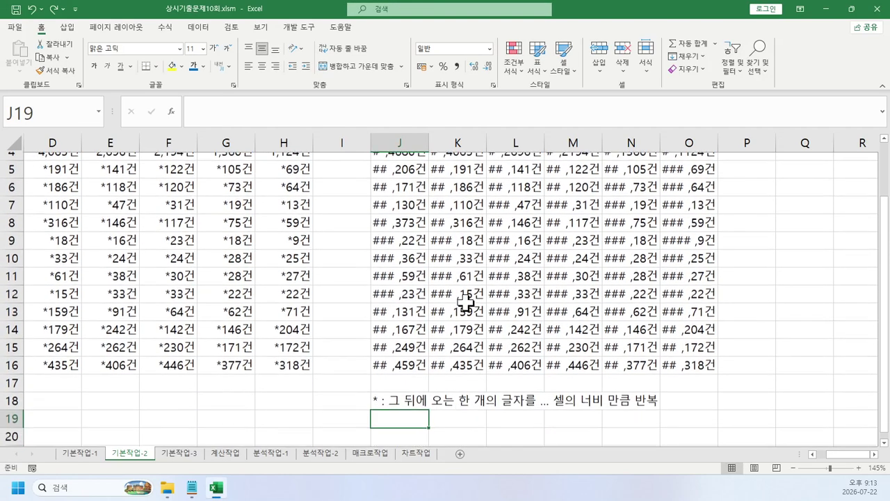
scroll(462, 266, "down", 1)
left_click(408, 372)
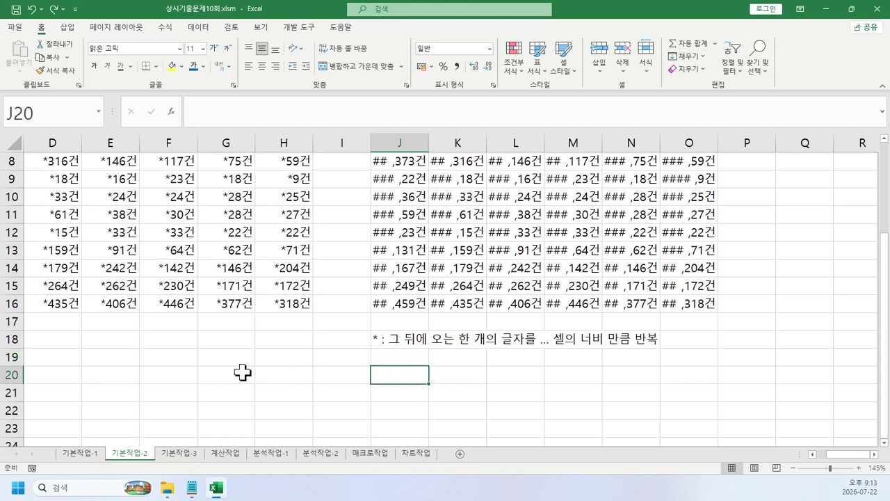
Enter the note "숫자앞에 ▲ 붙여서 표현..." in cell G20, inserting ▲ as a special character.
left_click(208, 372)
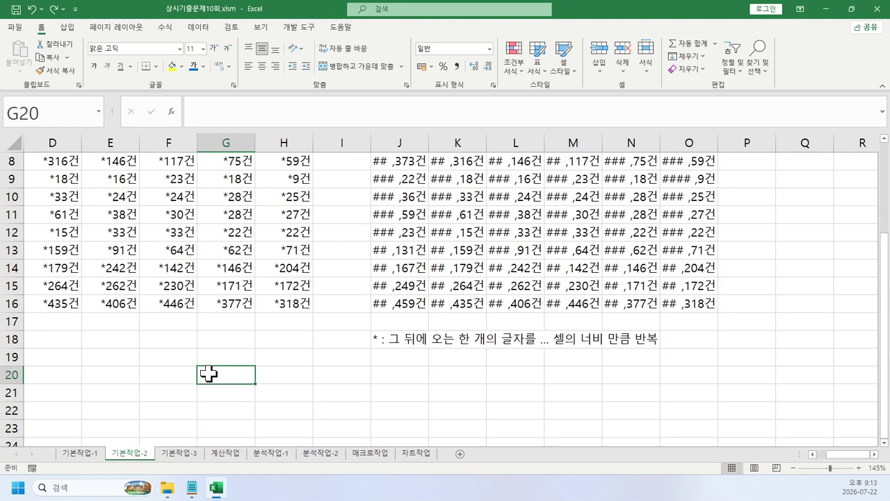
type("숫")
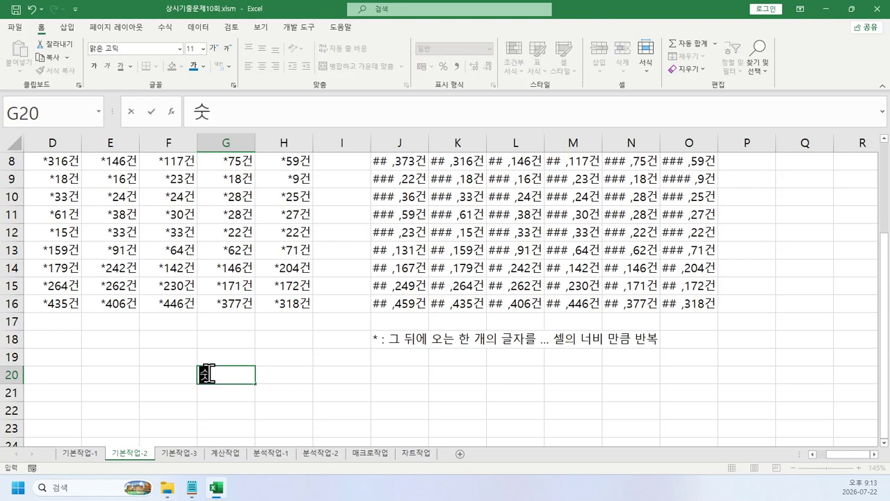
type("자아앞")
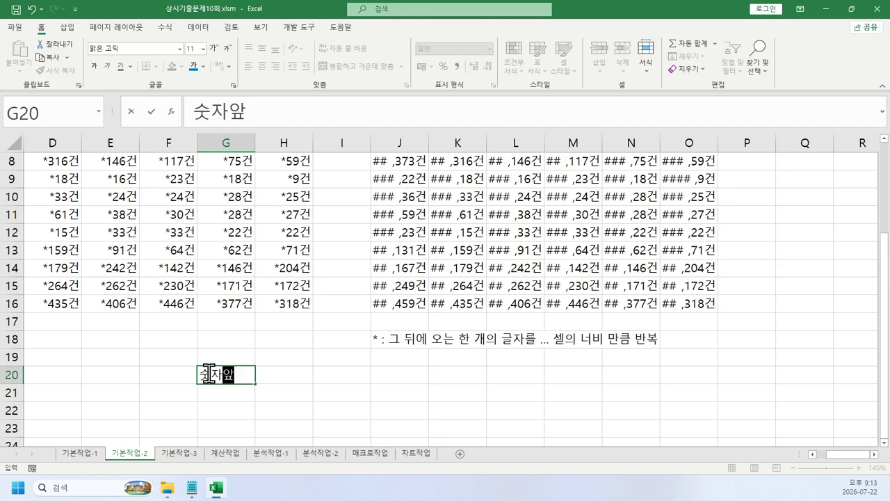
type("에 ㅁ")
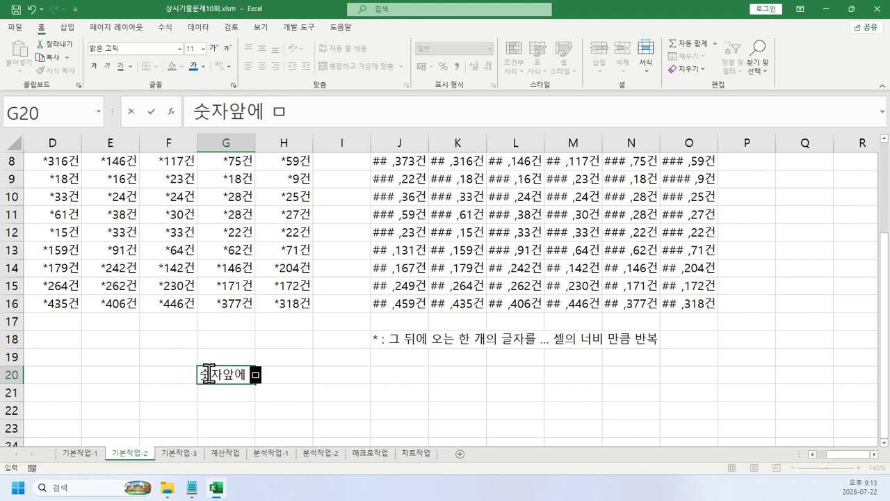
key("BackSpace")
type("a")
type("ㅁ")
type("ㅁ")
key("Hangul_Hanja")
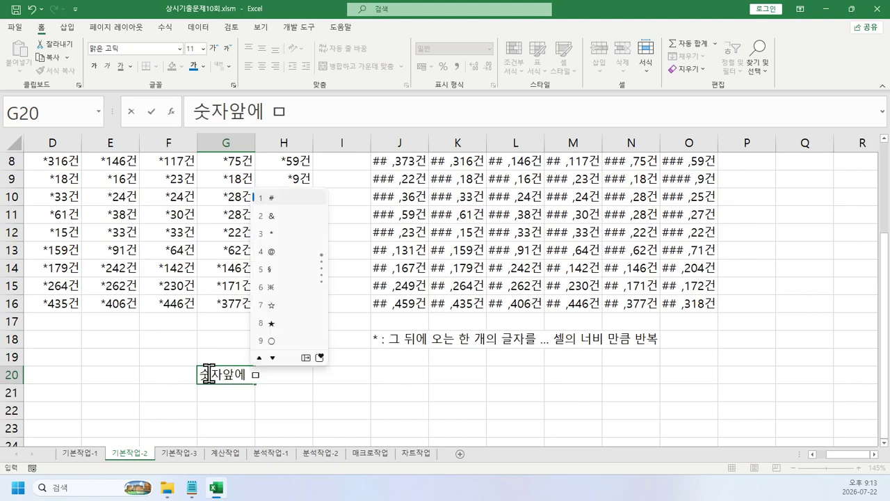
key("Tab")
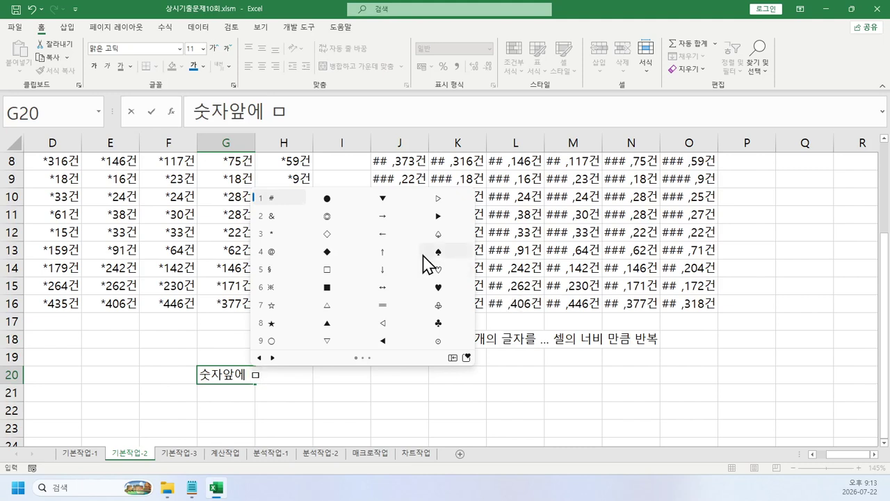
left_click(327, 322)
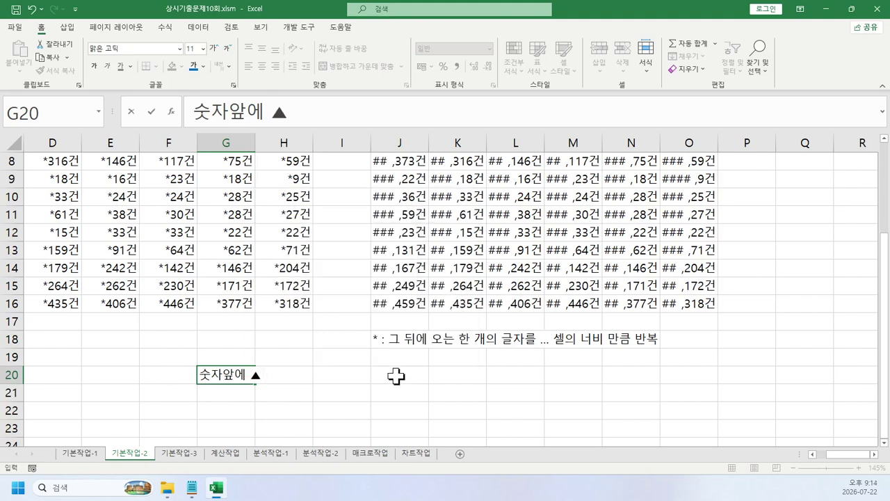
type("붙이고 ")
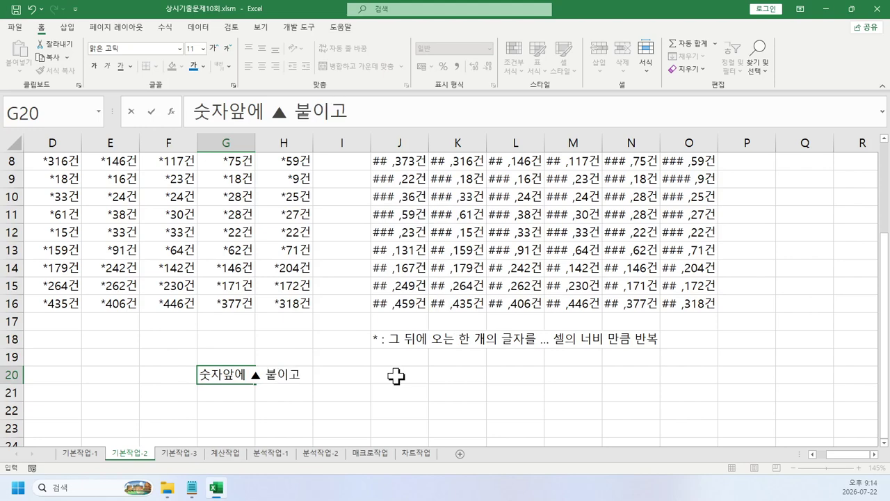
type("ㅇ")
key("BackSpace")
key("BackSpace")
key("BackSpace")
type("여서 표현...")
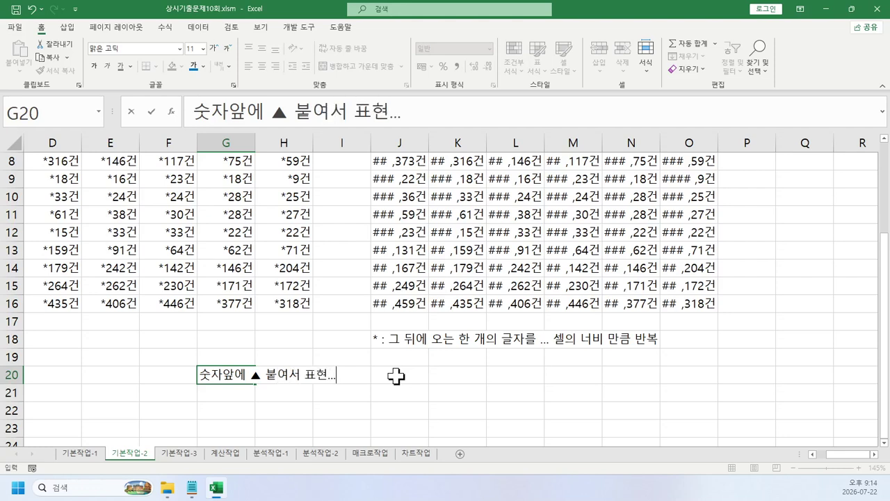
key("Return")
Enter the condition "단. 특수문자.. 셀의 왼쪽에 , 숫자는 셀의 오른쪽" in cell G21.
type("단. ")
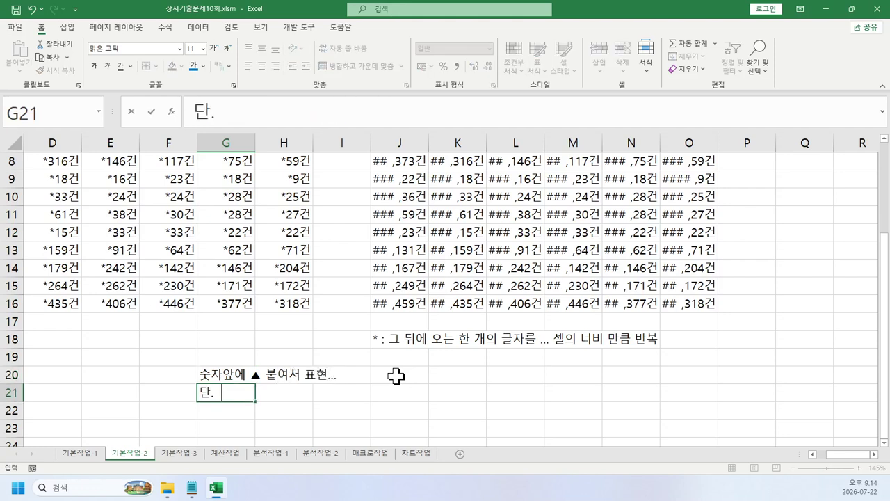
type("특흠")
key("BackSpace")
key("BackSpace")
key("BackSpace")
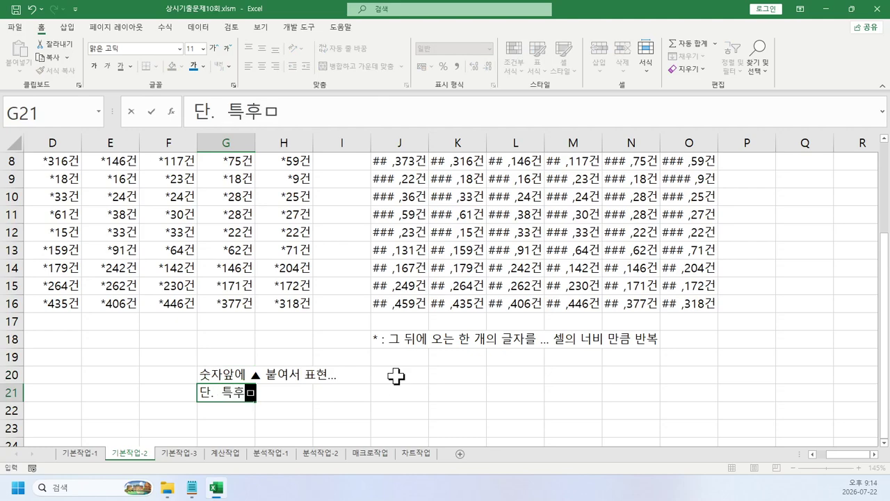
type("수문자")
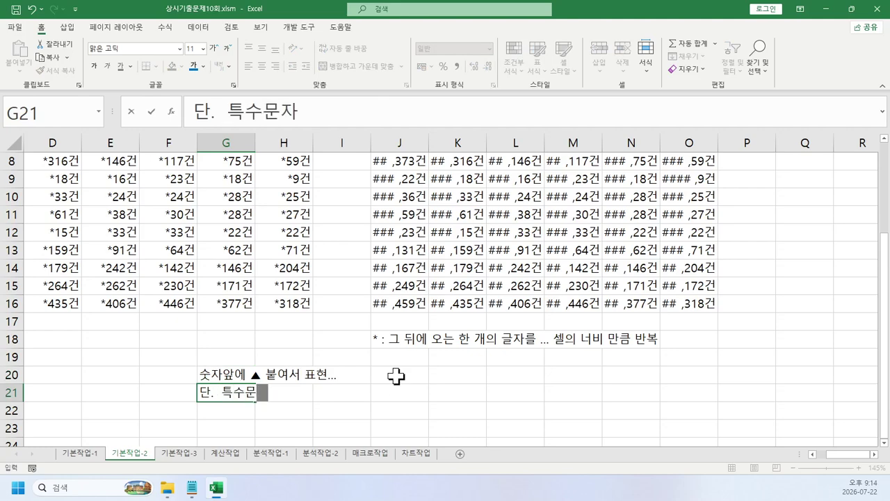
type(".. 셀의 왼")
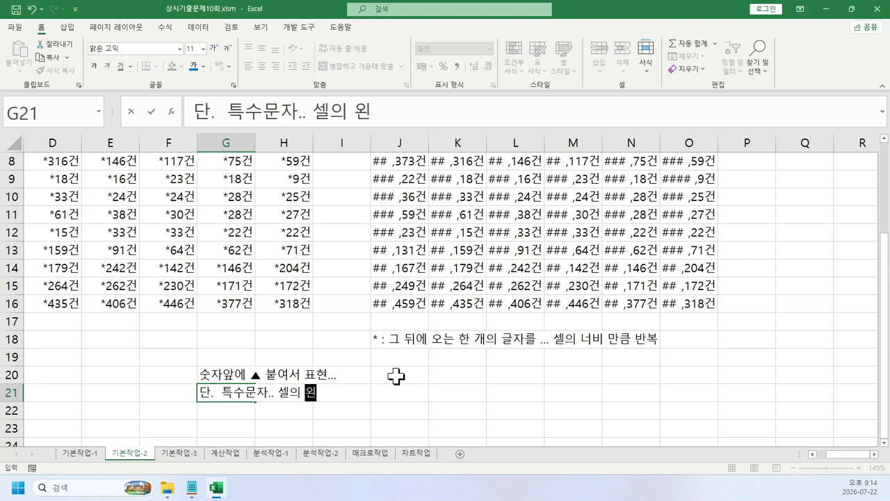
type("쪽ㅇㅔ ")
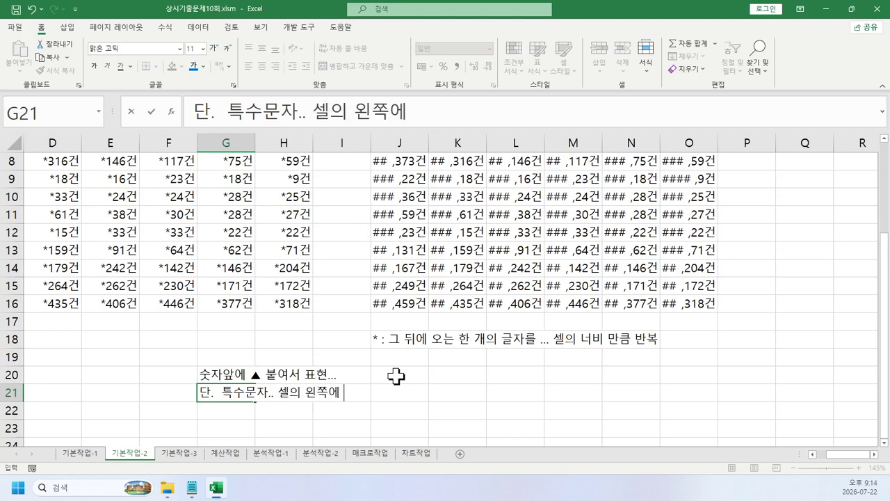
type(", 숫자는 ")
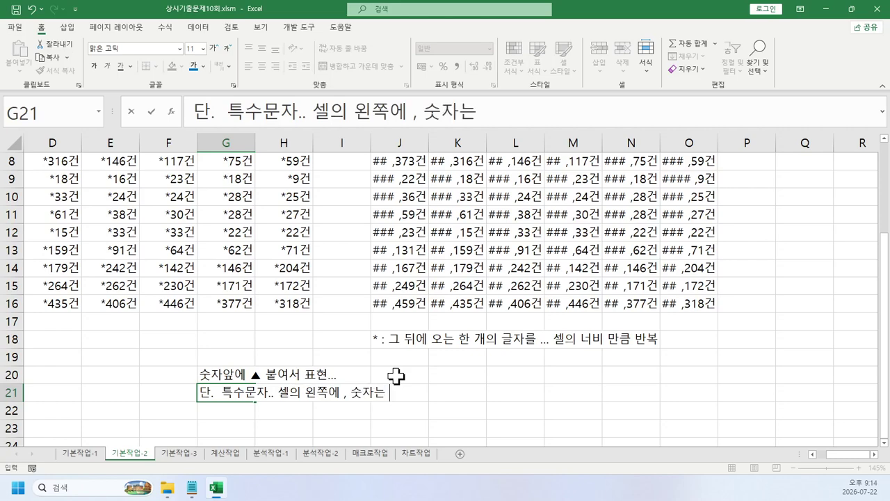
type("셀의 올ㅡㄴ쪽")
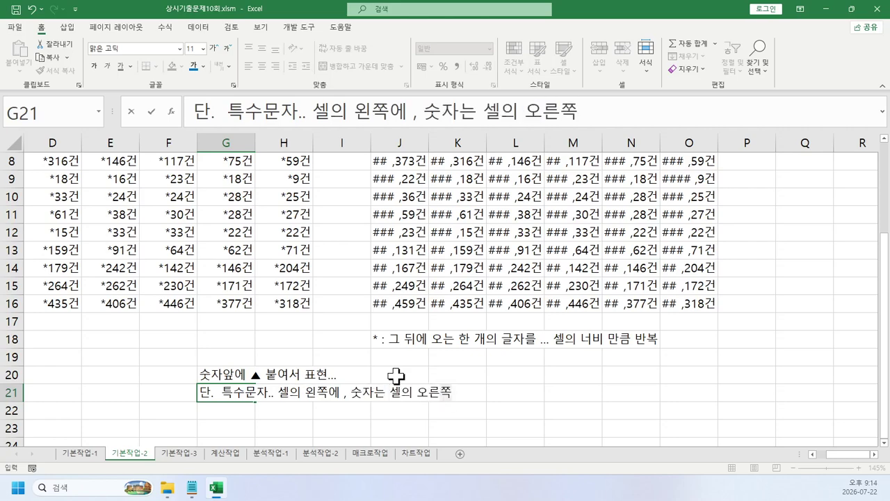
key("Return")
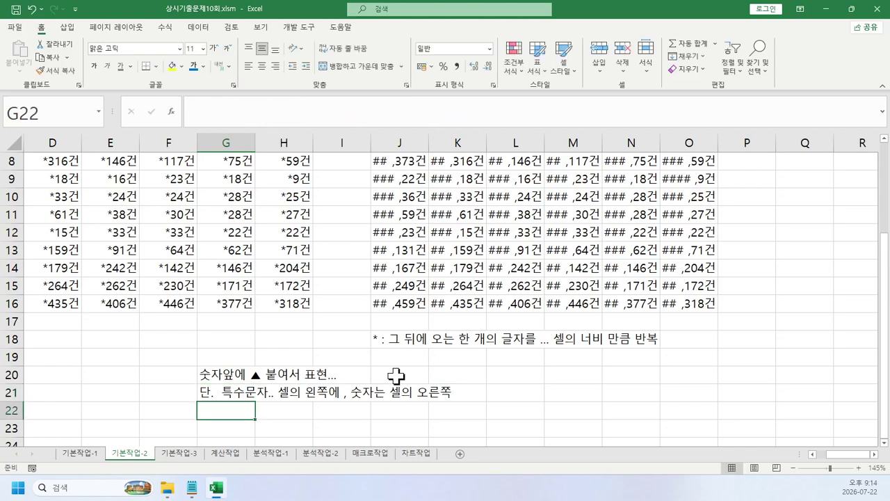
Apply the custom number format "▲"#,##0 to the range J4:O16.
scroll(395, 375, "up", 2)
scroll(396, 376, "down", 3)
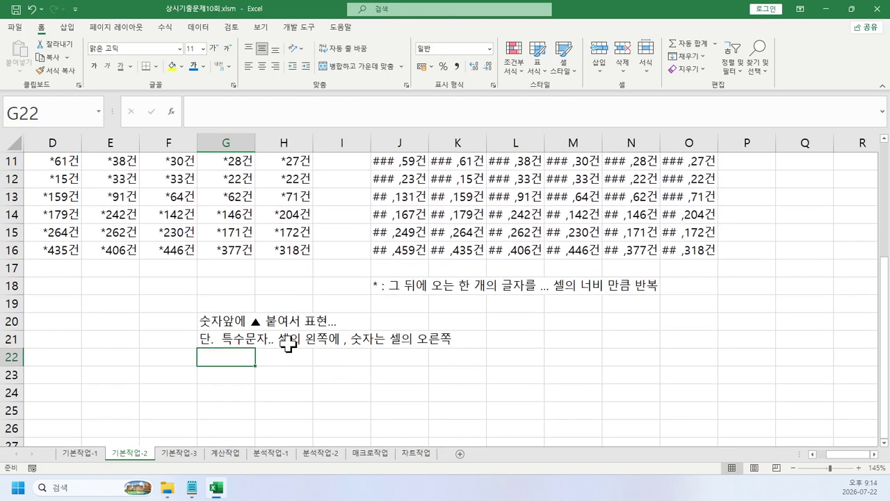
scroll(381, 291, "up", 3)
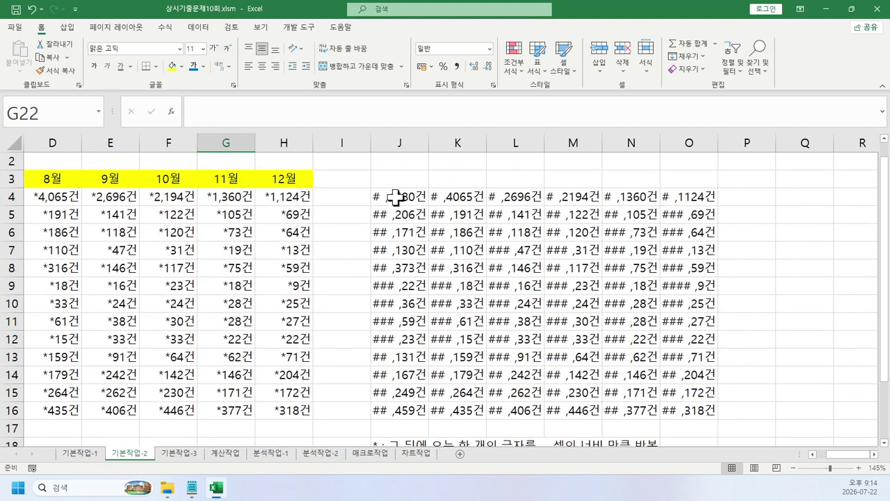
left_click_drag(396, 197, 695, 411)
key("ctrl+1")
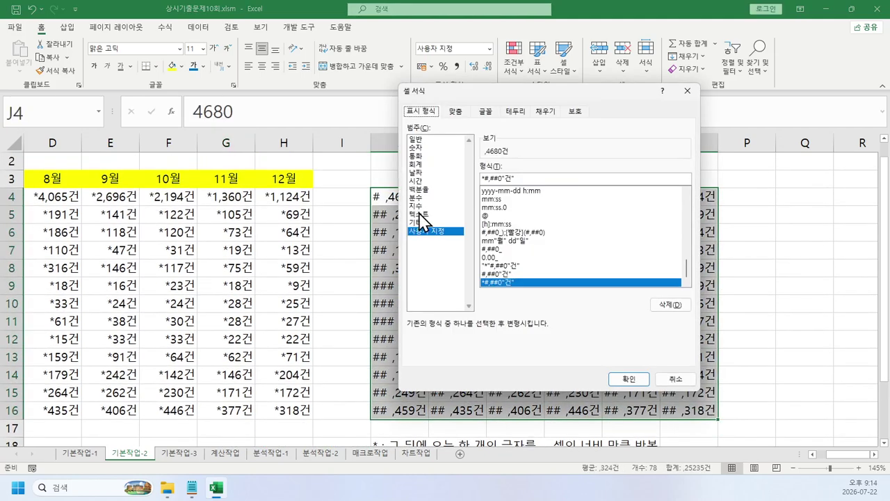
type("\"▲")
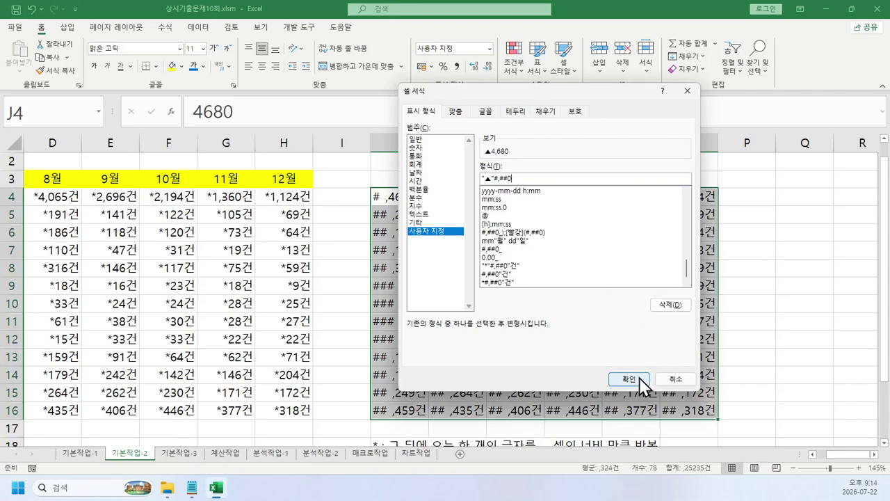
left_click(628, 379)
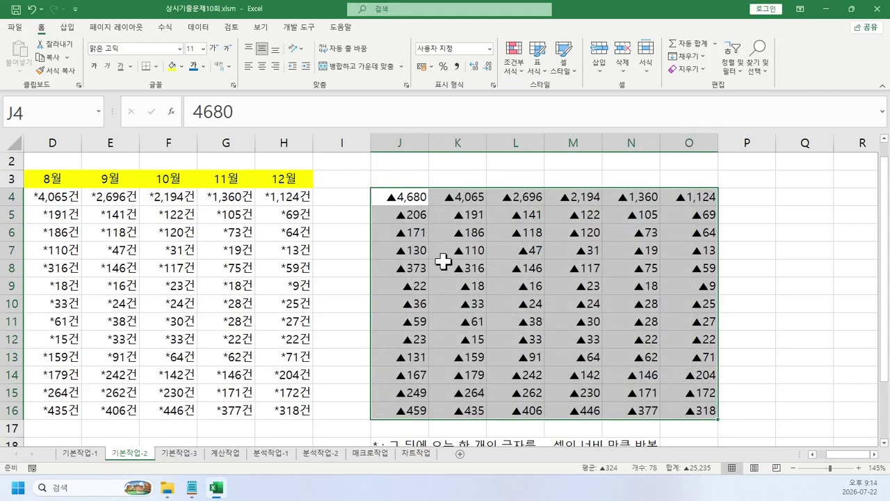
Enter the format code "▲"* #,##0 in cell L21, with an asterisk and a space between the quoted ▲ and the number part.
scroll(443, 261, "down", 2)
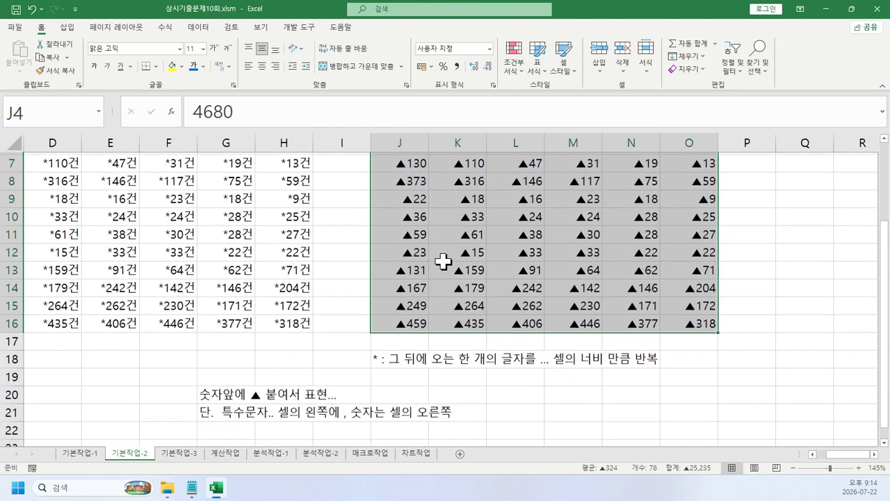
left_click(400, 342)
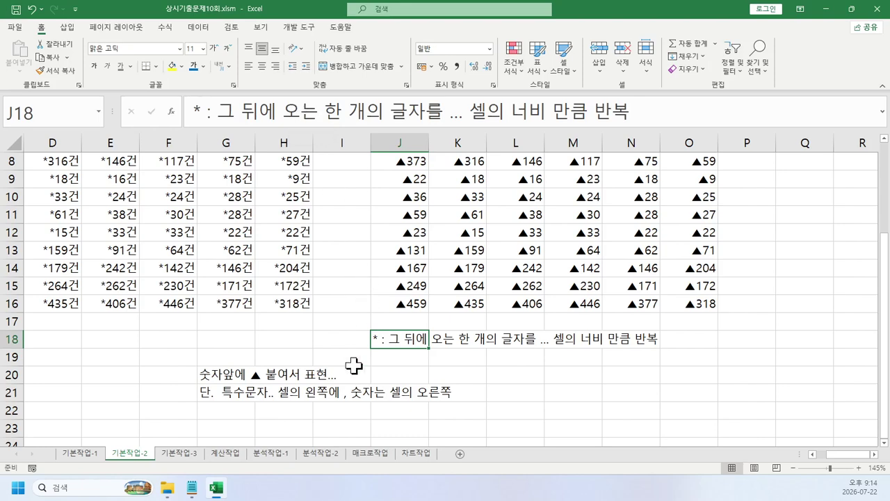
scroll(213, 383, "down", 1)
left_click(521, 338)
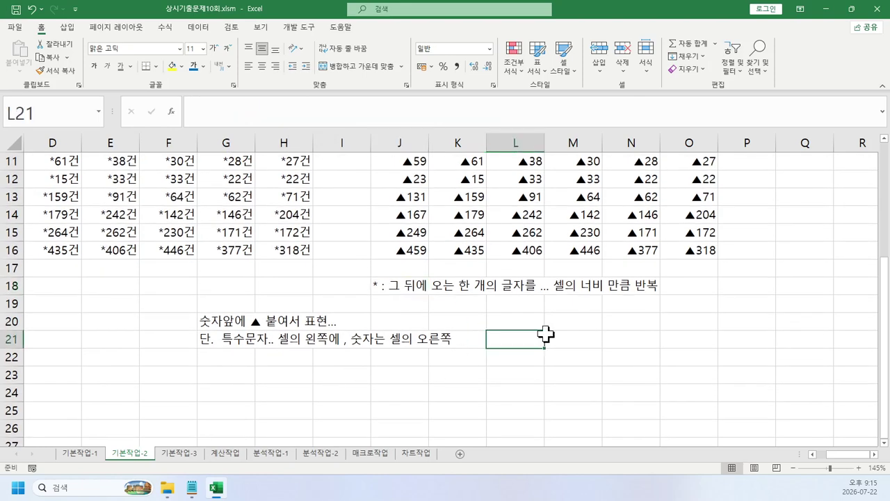
type("\"ㅁ")
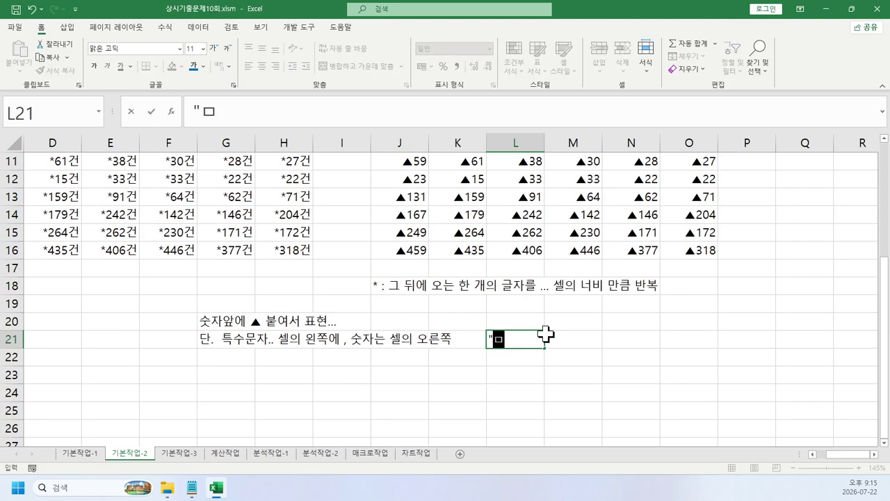
key("Hangul_Hanja")
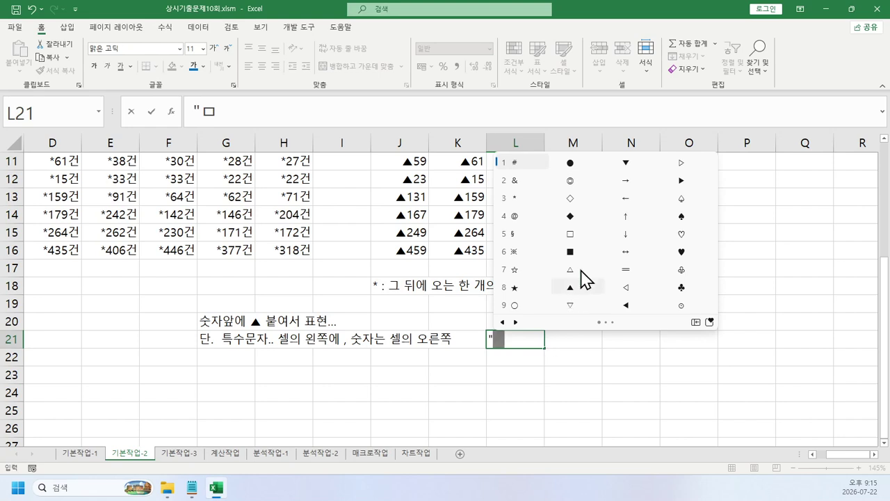
left_click(570, 287)
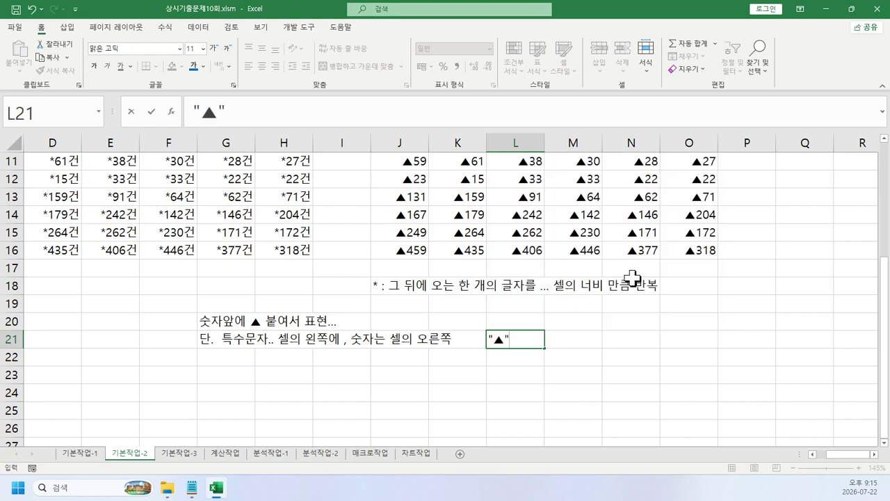
type("\"#,##0")
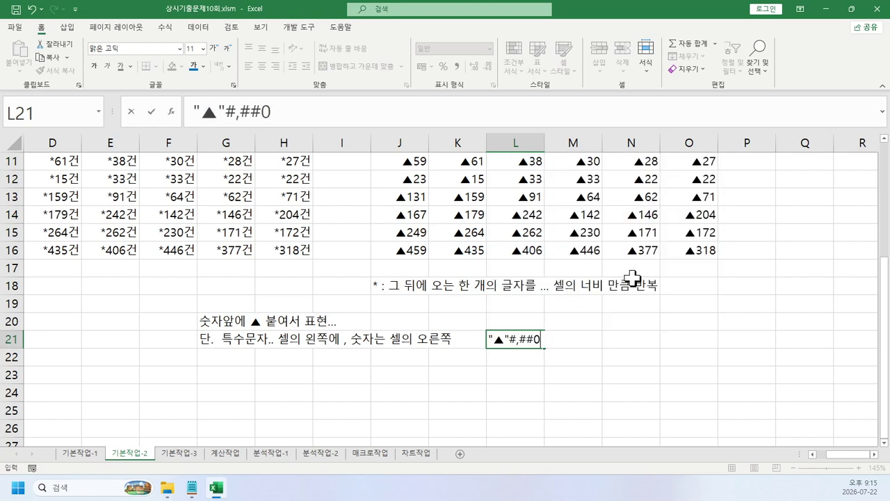
key("Return")
key("Up")
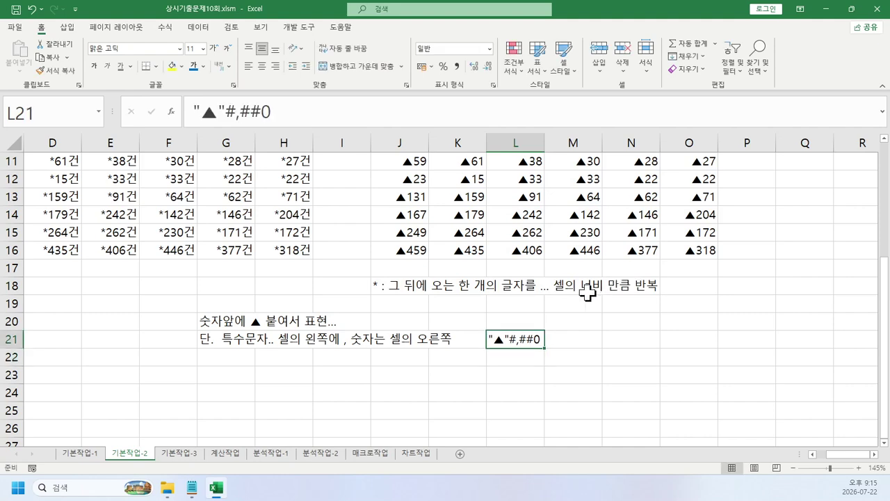
left_click(229, 113)
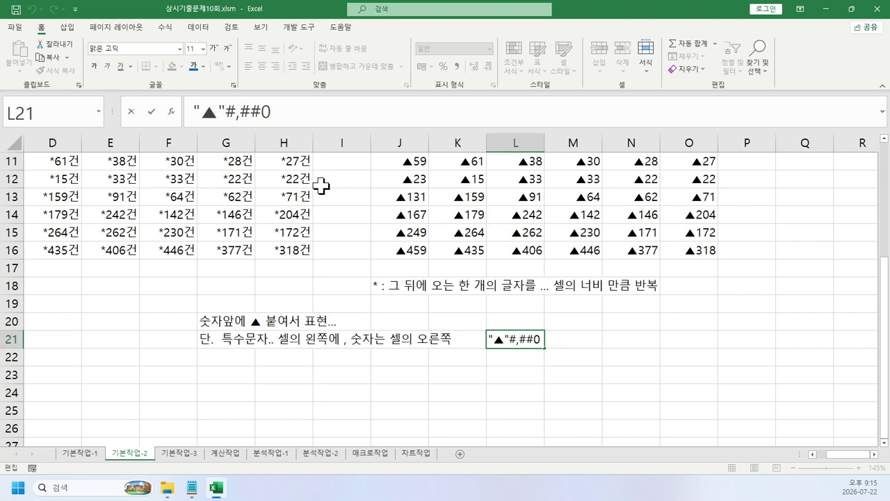
type("*")
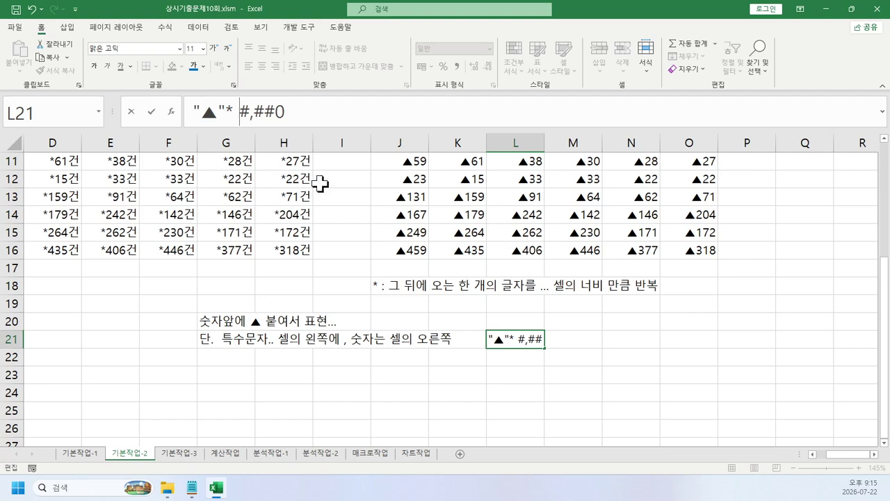
Apply the custom number format "▲"* #,##0 to the range J4:O16.
scroll(521, 372, "up", 3)
left_click_drag(398, 198, 694, 415)
key("ctrl+1")
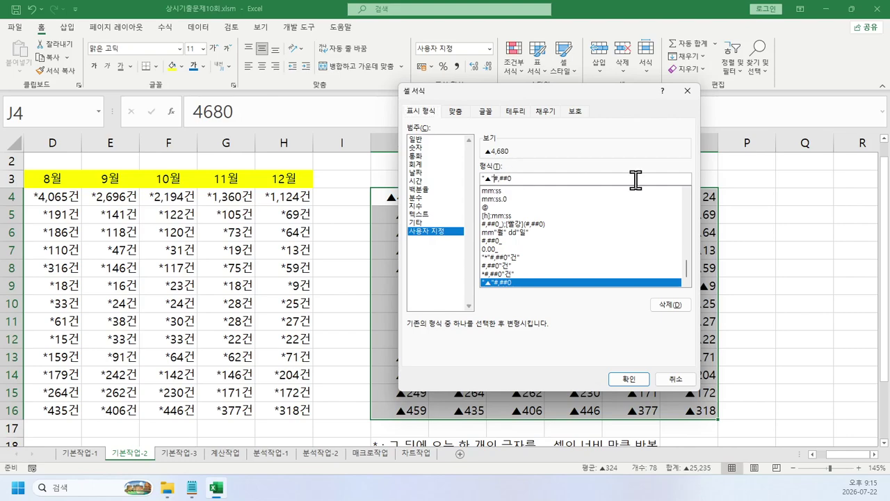
type("*")
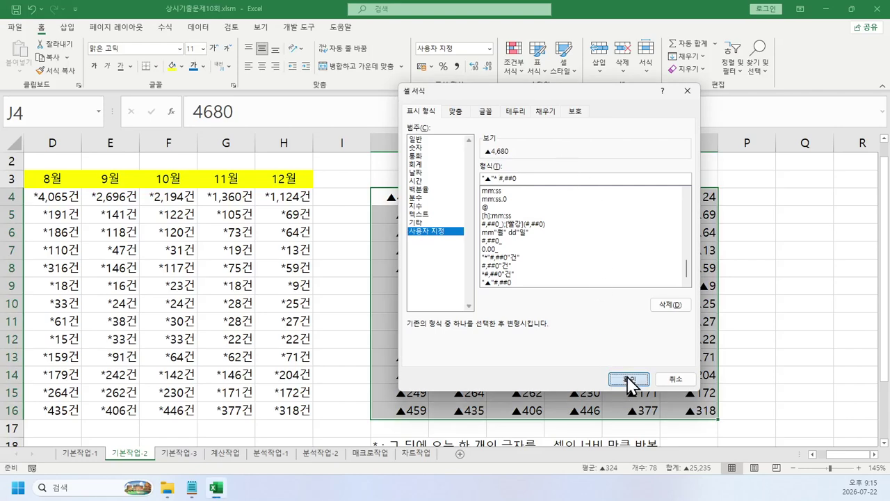
left_click(627, 380)
Widen column J and compare the ▲ and number positions with the condition noted in cell G21.
left_click_drag(432, 147, 463, 147)
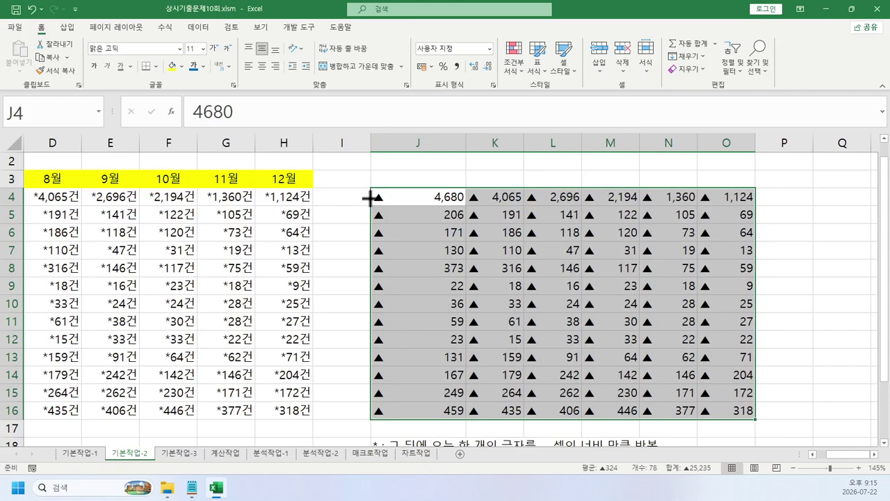
mouse_move(356, 175)
left_mouse_down()
mouse_move(378, 222)
mouse_move(379, 432)
mouse_move(394, 427)
left_mouse_up()
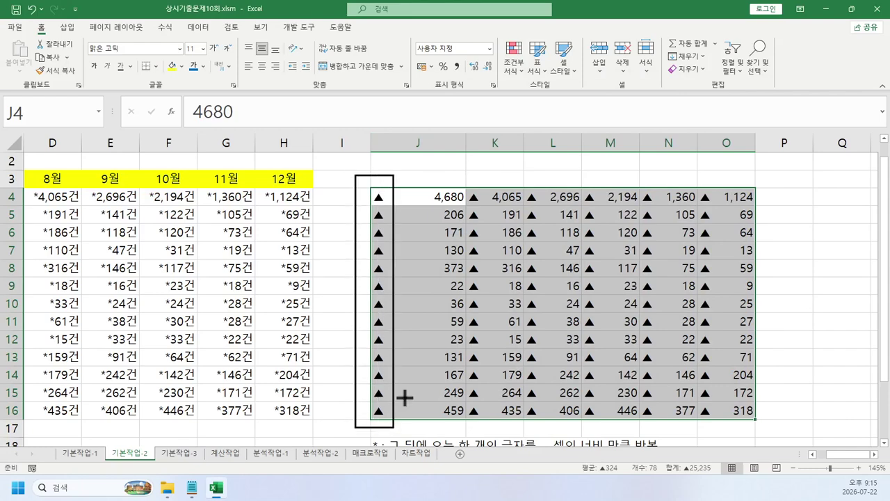
mouse_move(430, 180)
left_mouse_down()
mouse_move(438, 414)
mouse_move(470, 432)
left_mouse_up()
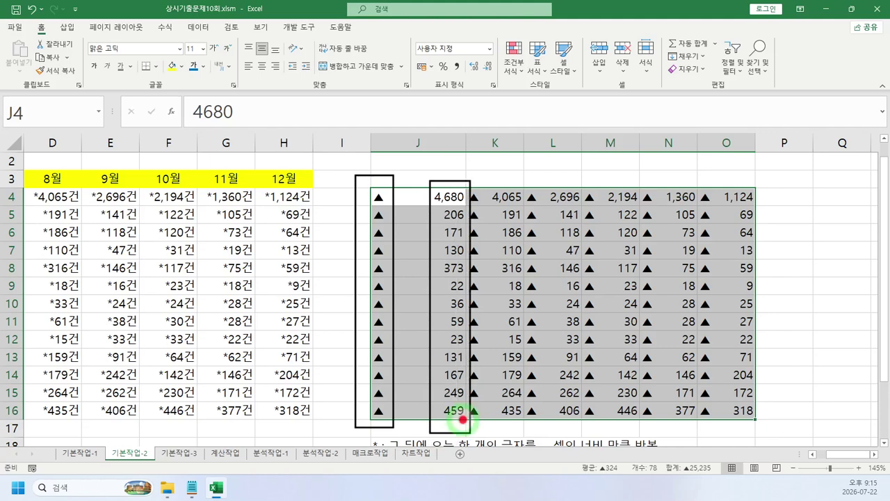
key("Escape")
scroll(426, 391, "down", 4)
left_click(252, 286)
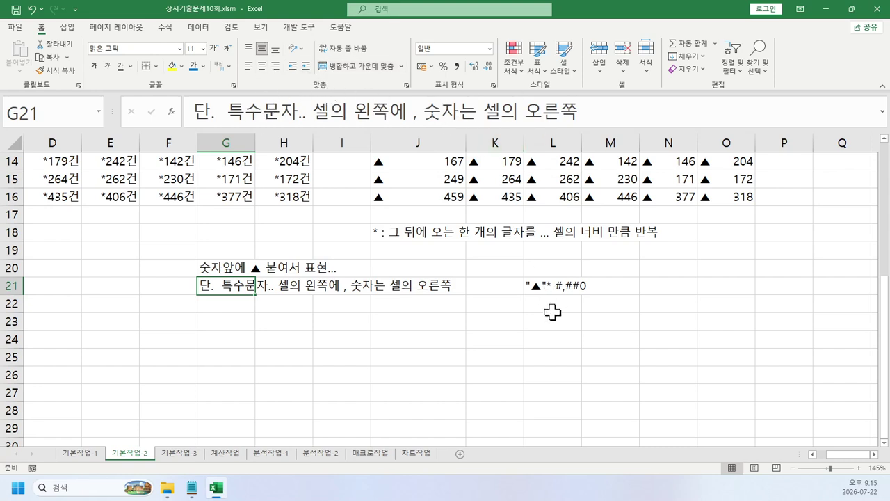
left_click(539, 296)
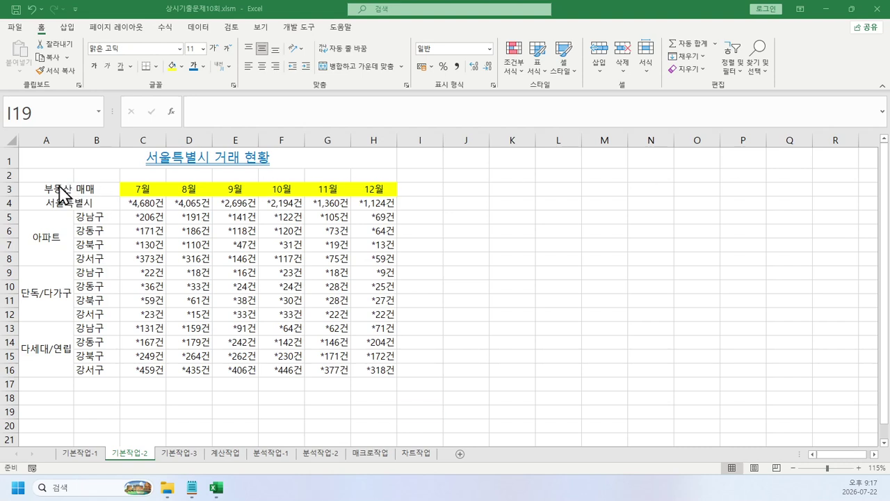
Apply all borders (모든 테두리) and a thick outside border (굵은 바깥쪽 테두리) to the range A3:H16.
left_click_drag(55, 188, 373, 369)
left_click(155, 66)
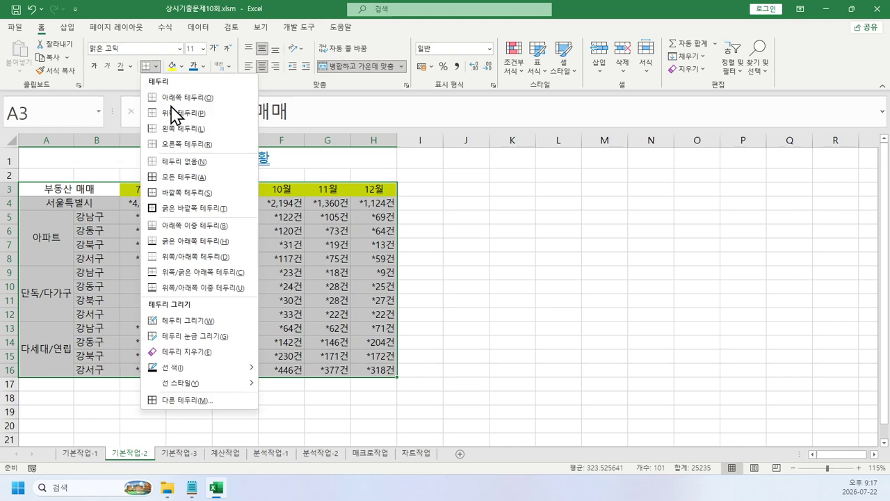
left_click(206, 195)
left_click(154, 66)
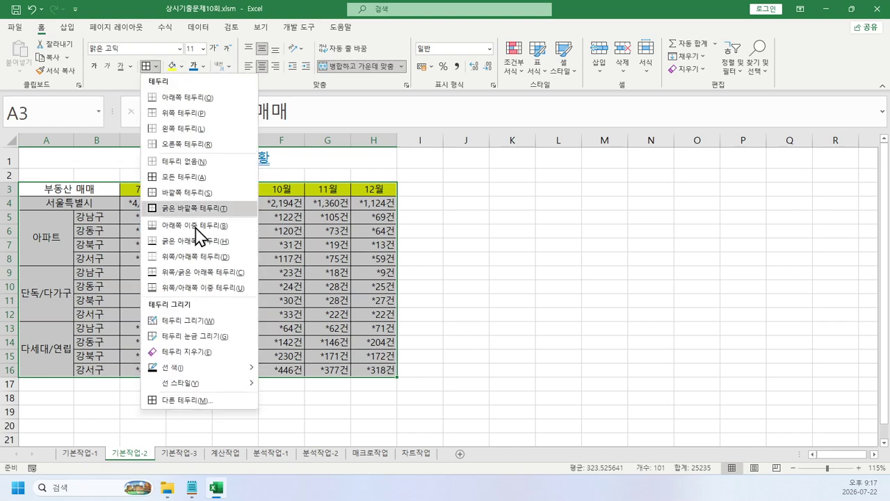
left_click(200, 210)
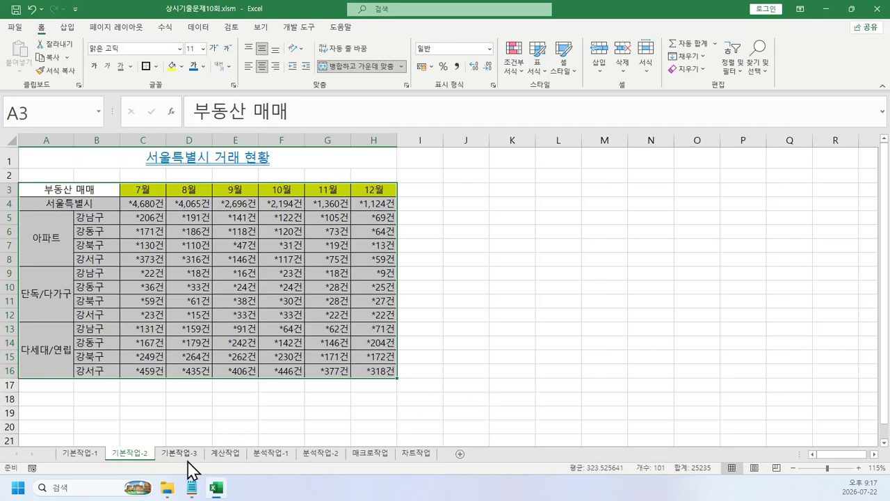
Open the 기본작업-3 sheet, paste the copied picture of the condition text, and place it below the sales table.
left_click(180, 452)
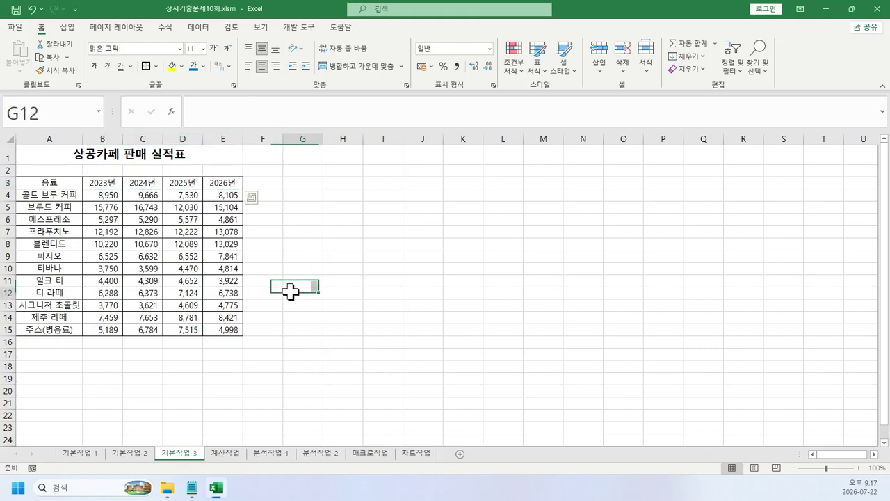
left_click(299, 230)
key("ctrl+v")
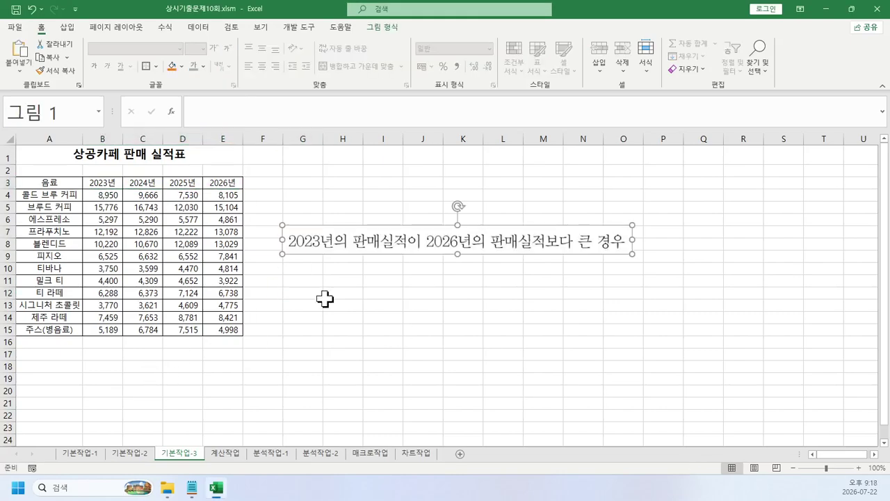
left_click_drag(339, 240, 131, 362)
scroll(131, 361, "up", 3)
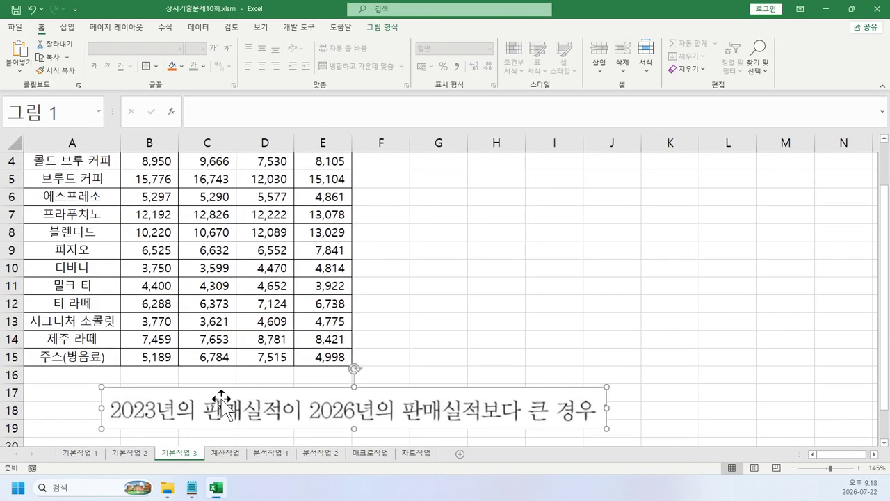
left_click_drag(213, 364, 179, 402)
scroll(247, 312, "up", 1)
scroll(222, 232, "down", 1)
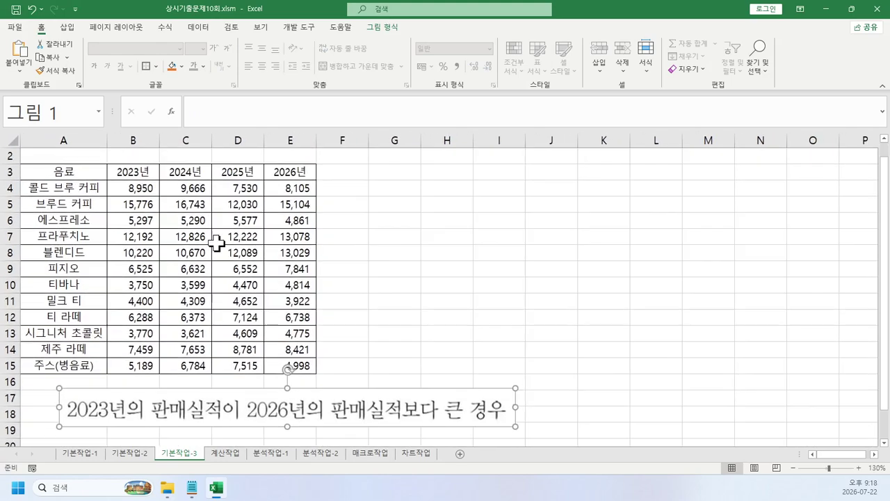
Compare the 2023년 and 2026년 sales in row 4 against the condition, and delete the pasted condition picture.
mouse_move(129, 178)
left_mouse_down()
mouse_move(113, 193)
mouse_move(131, 178)
left_mouse_up()
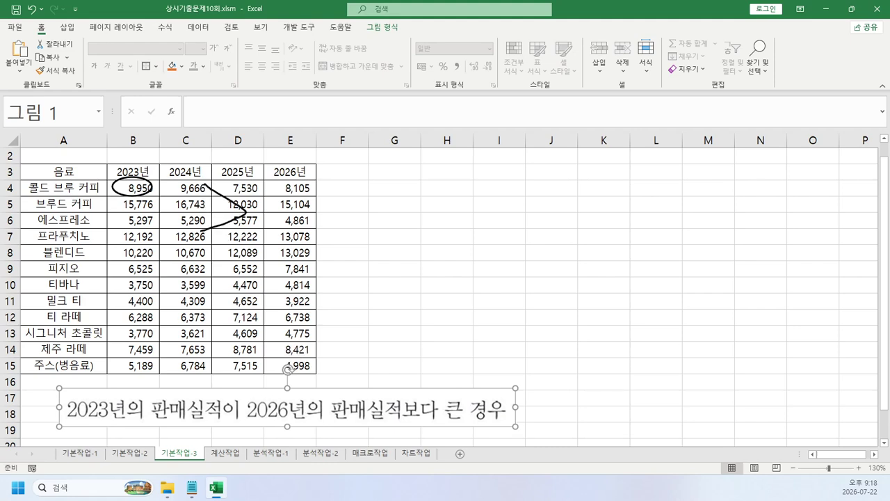
left_click_drag(282, 179, 286, 183)
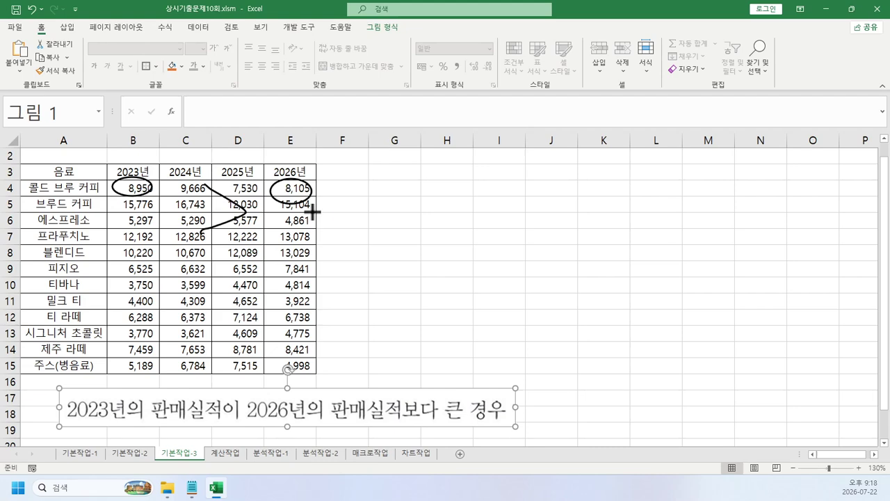
key("Escape")
key("Delete")
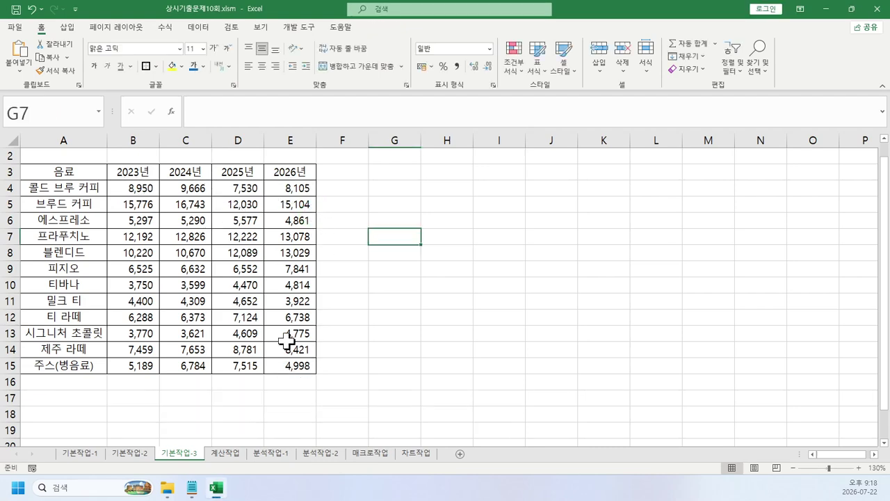
Select the range A4:E15 and start a new conditional formatting rule of type 수식을 사용하여 서식을 지정할 셀 결정.
scroll(192, 308, "up", 2)
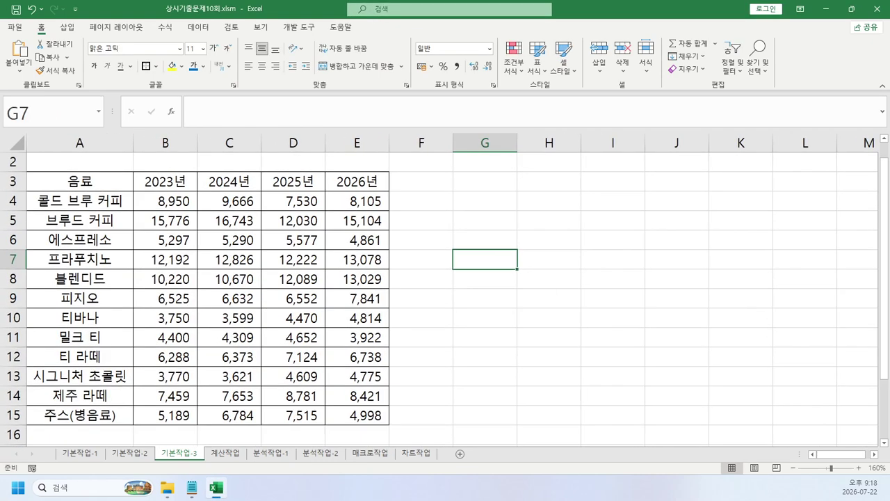
key("ctrl+2")
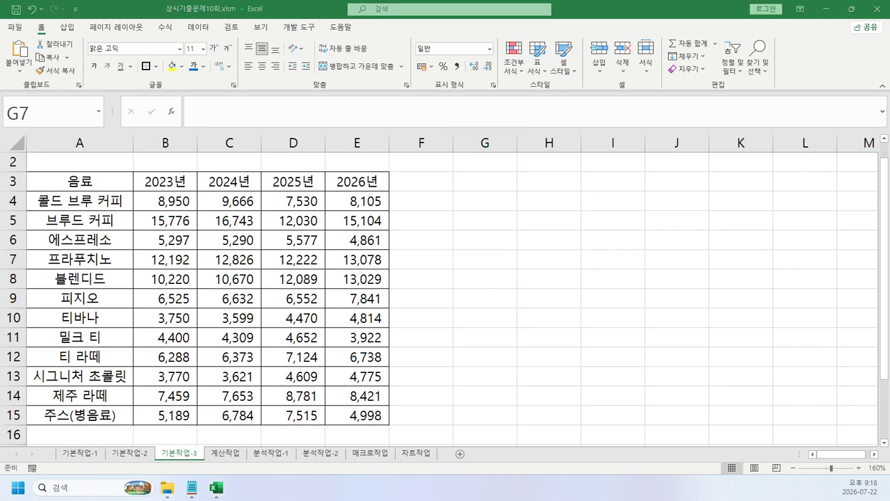
key("Escape")
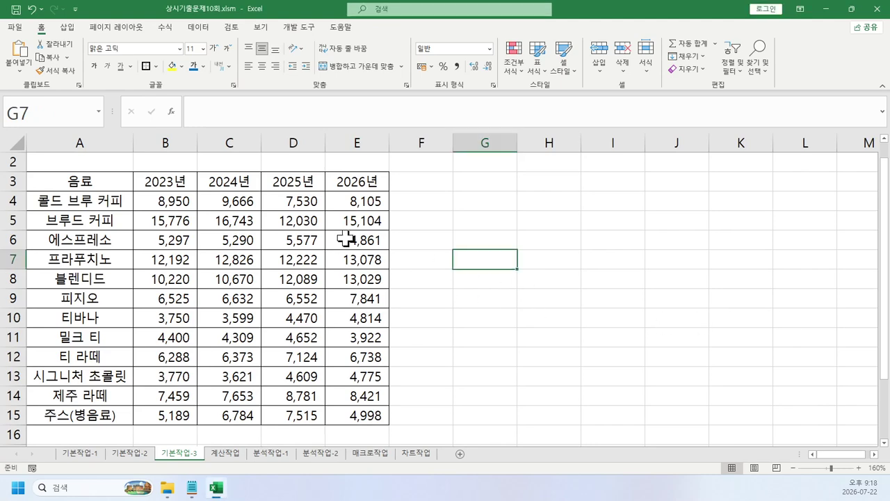
left_click(22, 116)
type("ㄷ4")
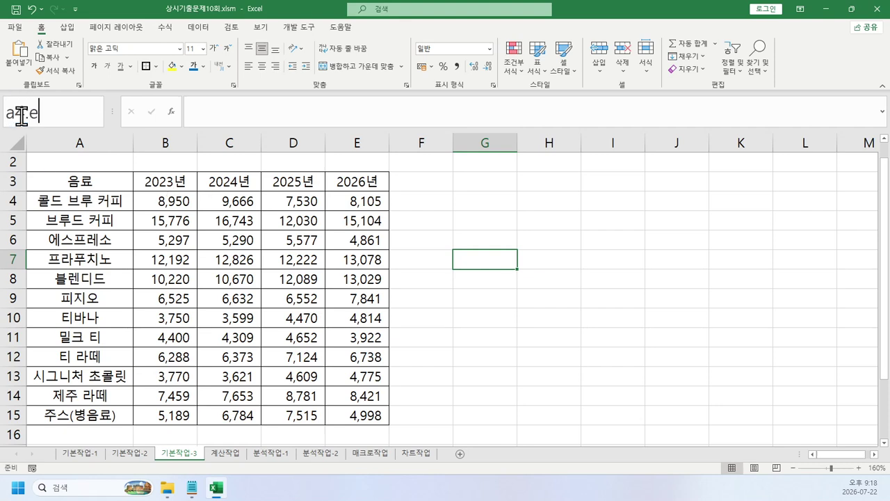
key("Return")
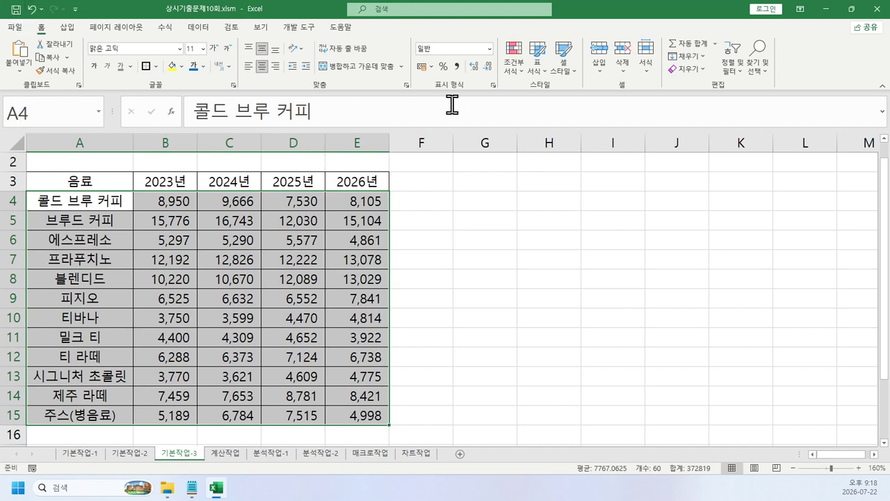
left_click(513, 70)
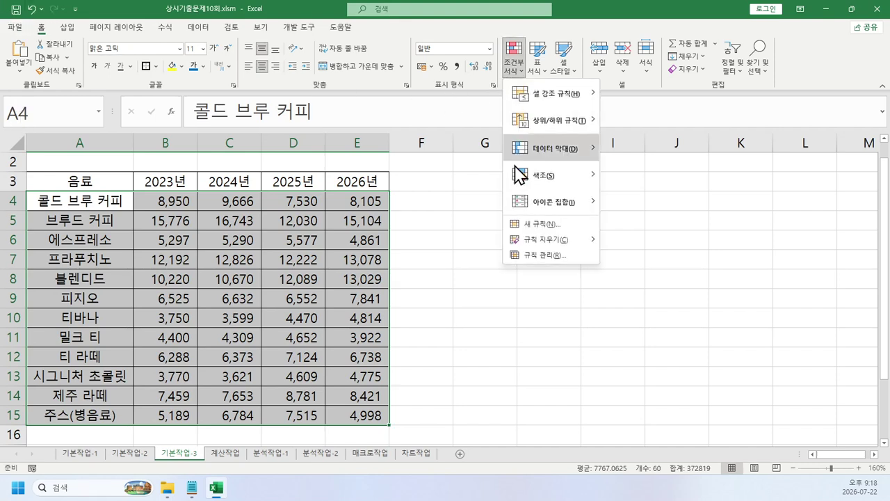
left_click(549, 224)
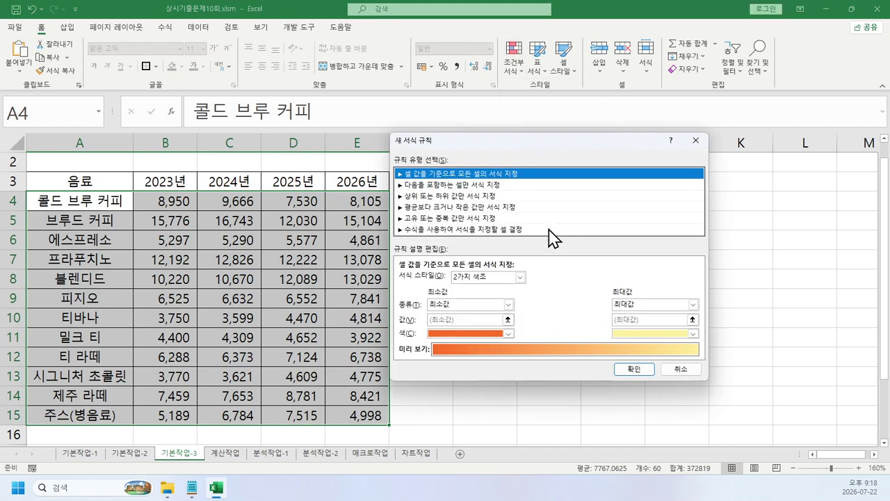
left_click(466, 229)
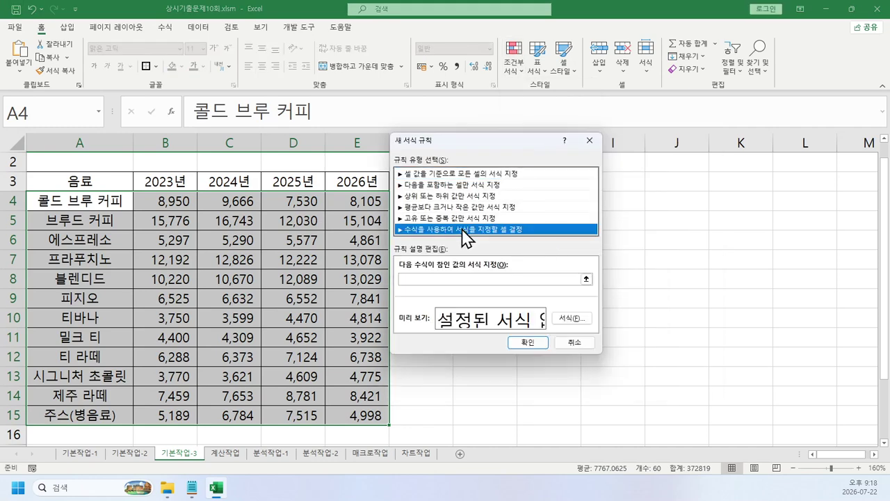
Enter the rule formula =$B4>$E4 to compare each row's 2023년 sales with its 2026년 sales.
left_click(447, 279)
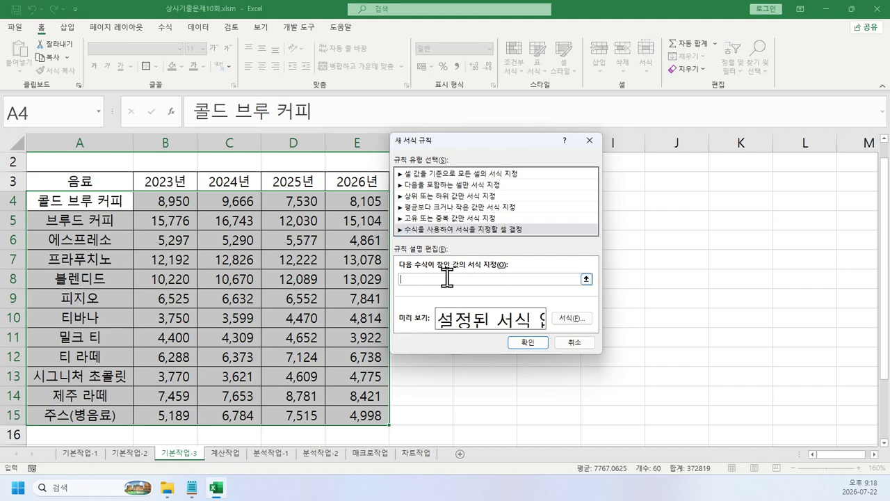
left_click_drag(485, 147, 530, 149)
left_click(162, 201)
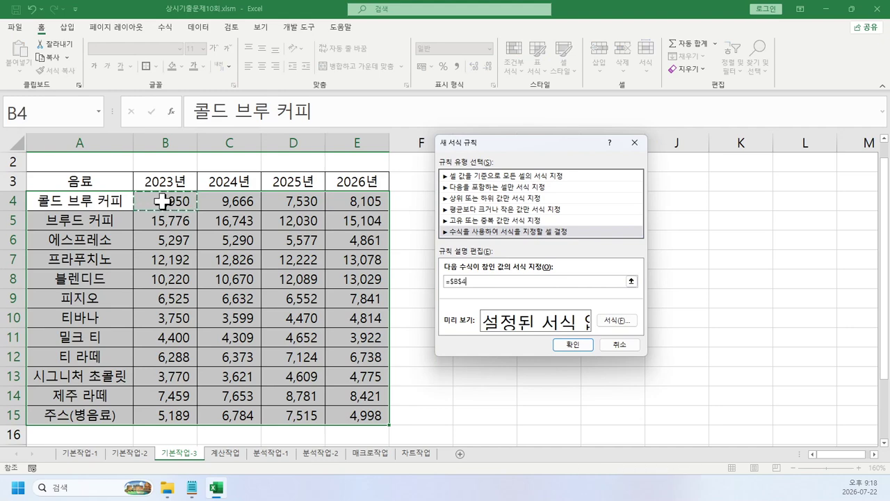
key("F4")
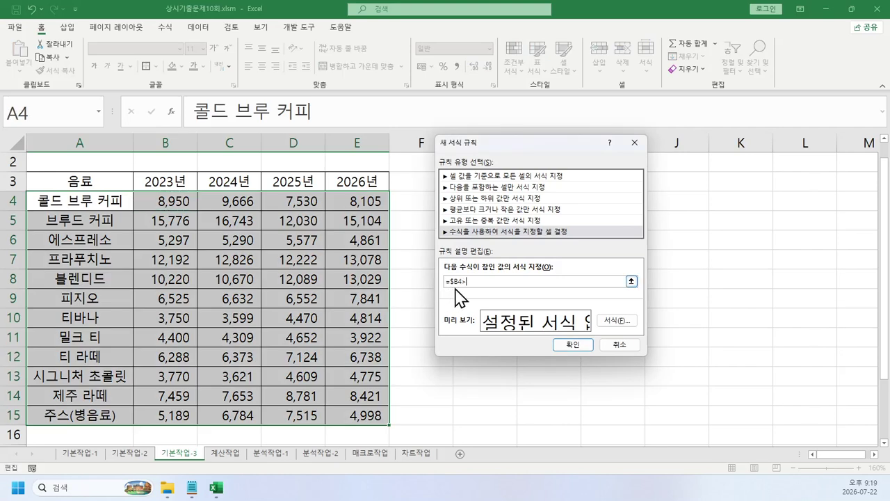
left_click(359, 202)
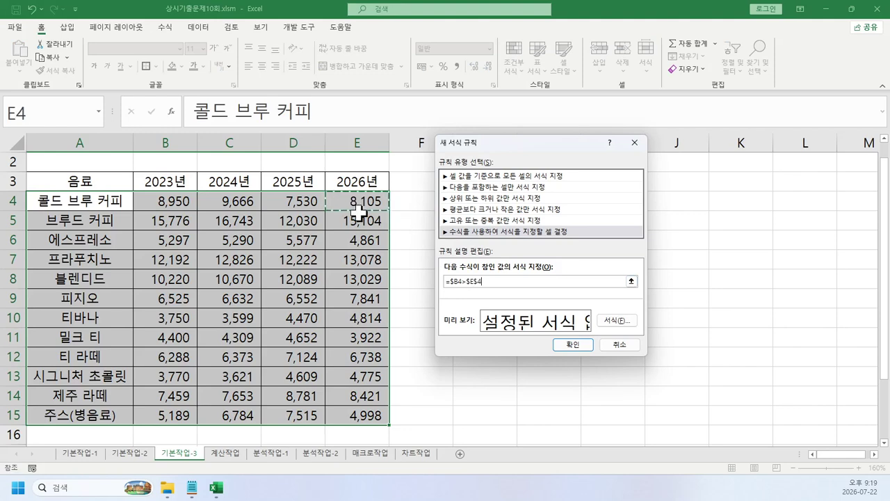
key("F4")
key("F4")
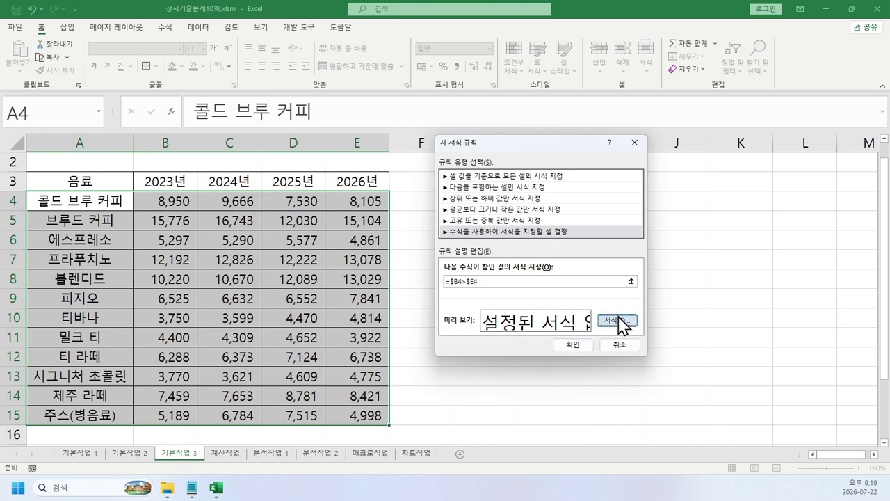
Set the rule's font format to the standard green colour and the 굵게 (bold) style.
left_click(616, 321)
left_click(596, 208)
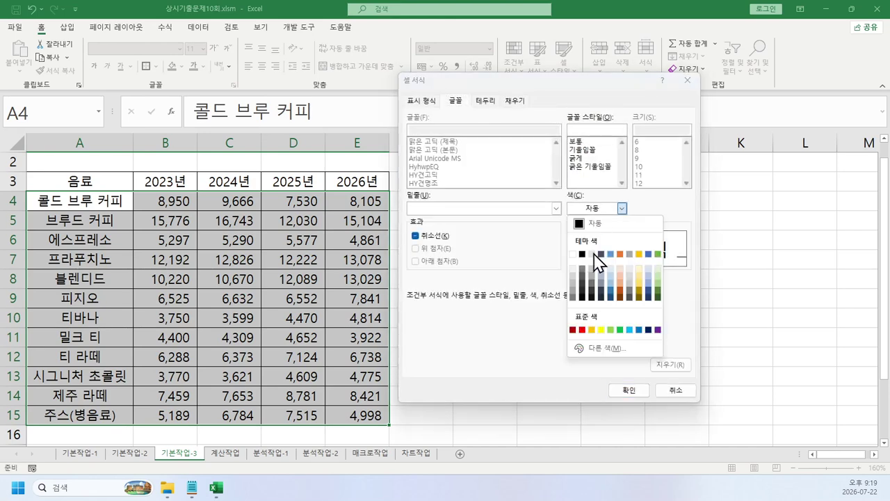
left_click(623, 330)
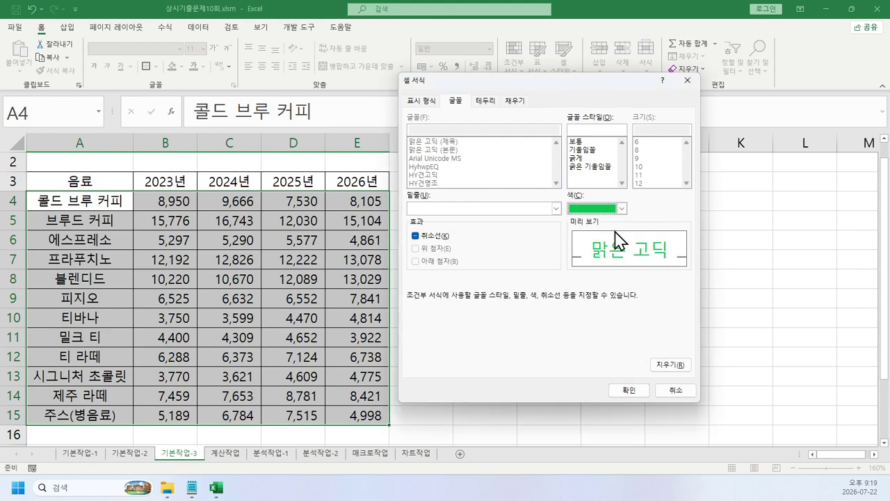
left_click(592, 158)
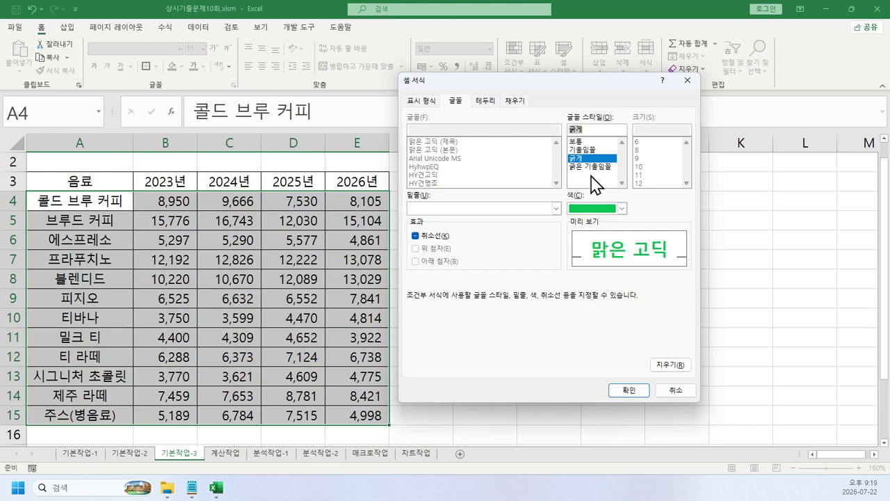
Accept the bold green font format and create the conditional formatting rule =$B4>$E4 for A4:E15.
left_click(625, 394)
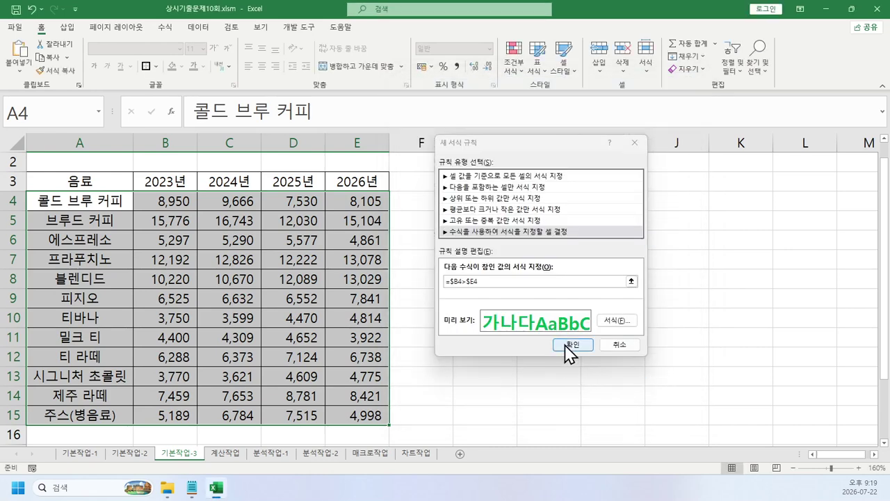
left_click(564, 344)
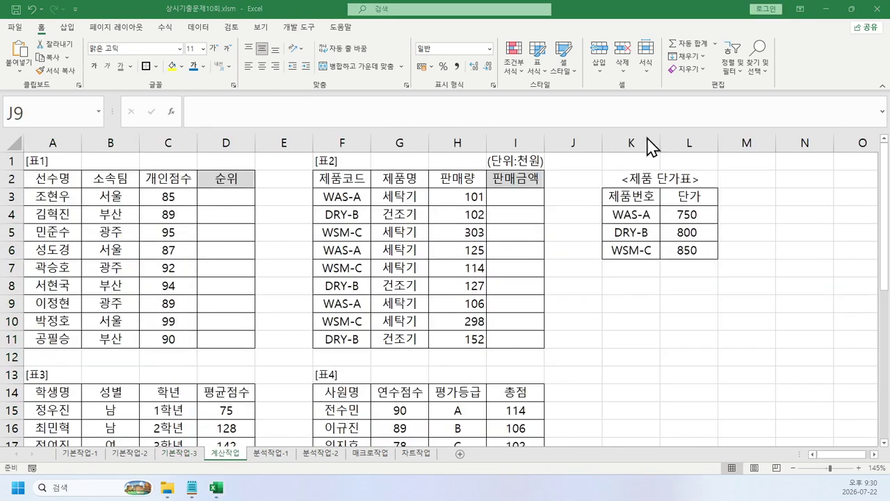
On the 계산작업 sheet, start a RANK.EQ formula in D3 with C3 as the number to rank.
left_click(292, 213)
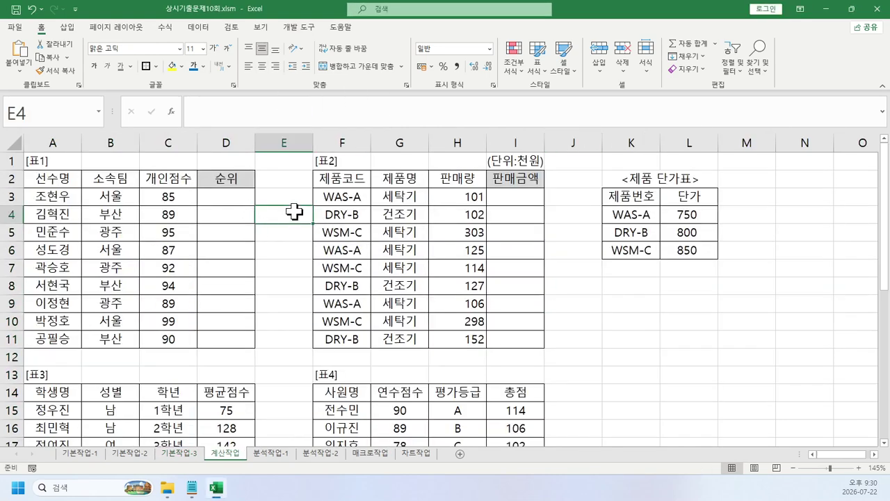
left_click(258, 194)
scroll(258, 194, "up", 3, "ctrl")
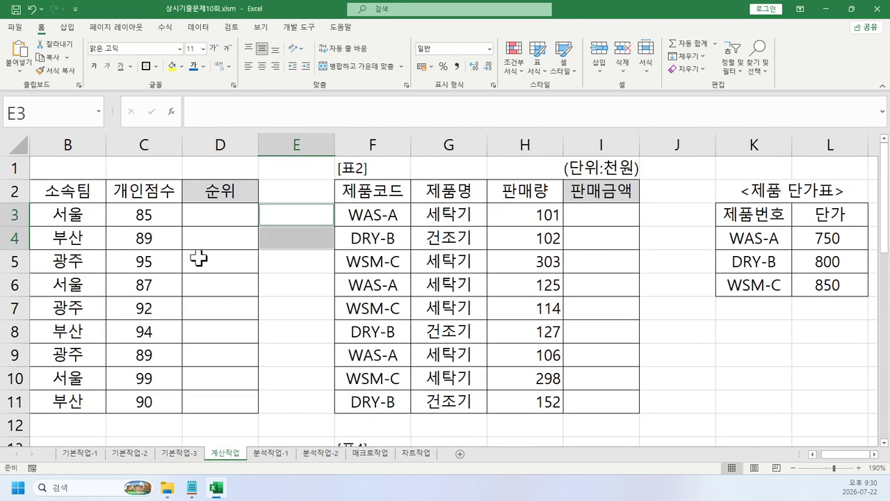
left_click_drag(839, 454, 830, 455)
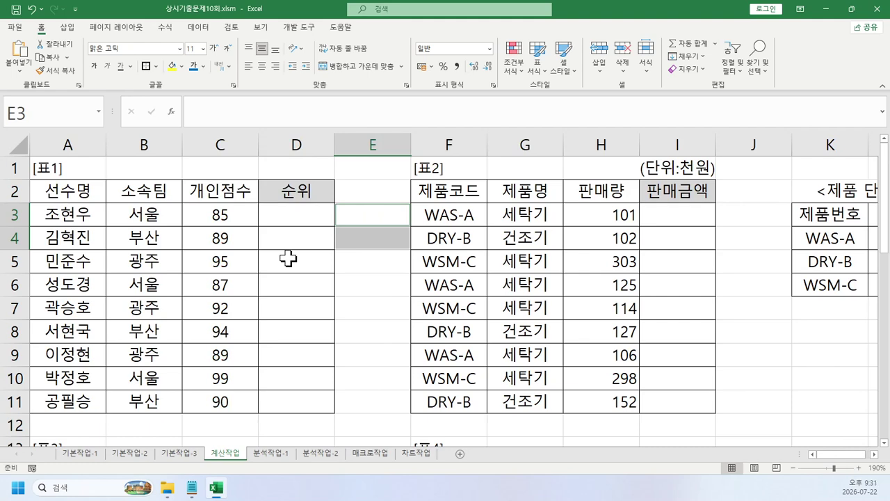
left_click(283, 214)
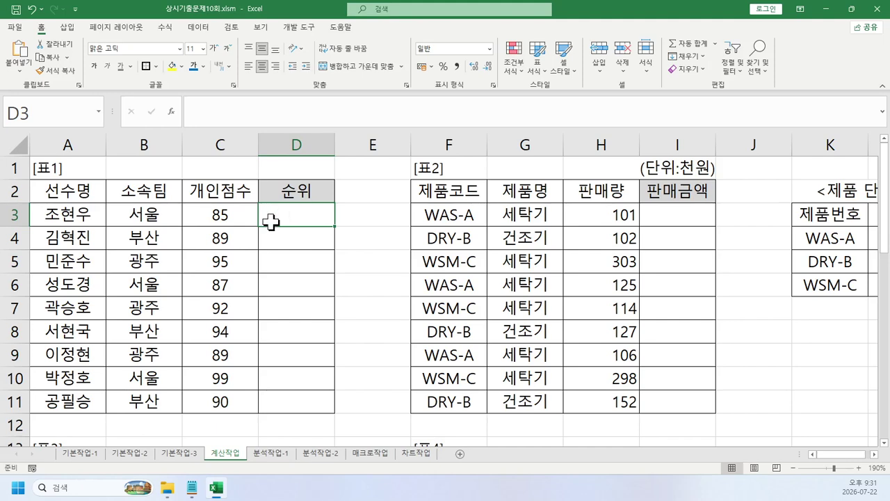
type("=rank")
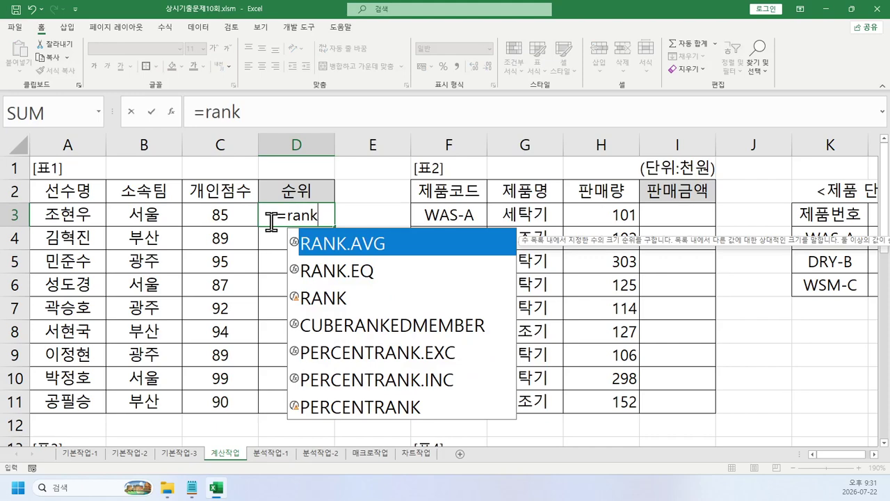
key("Down")
key("Tab")
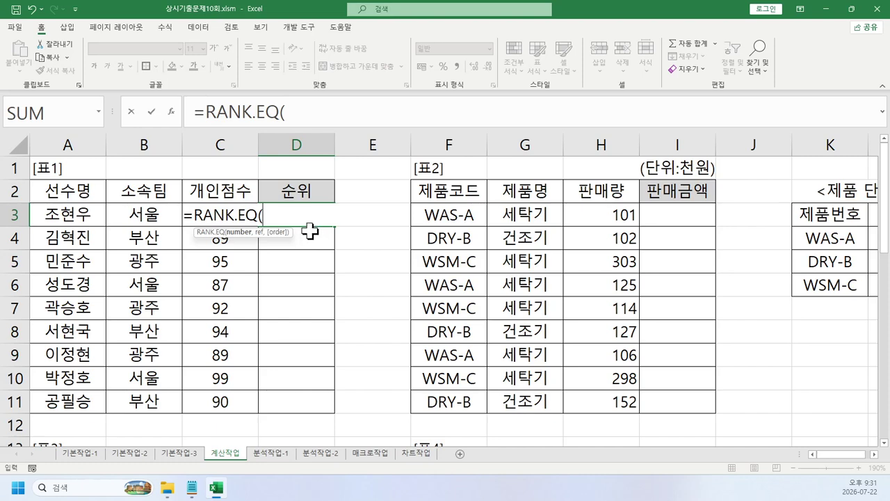
left_click(200, 214)
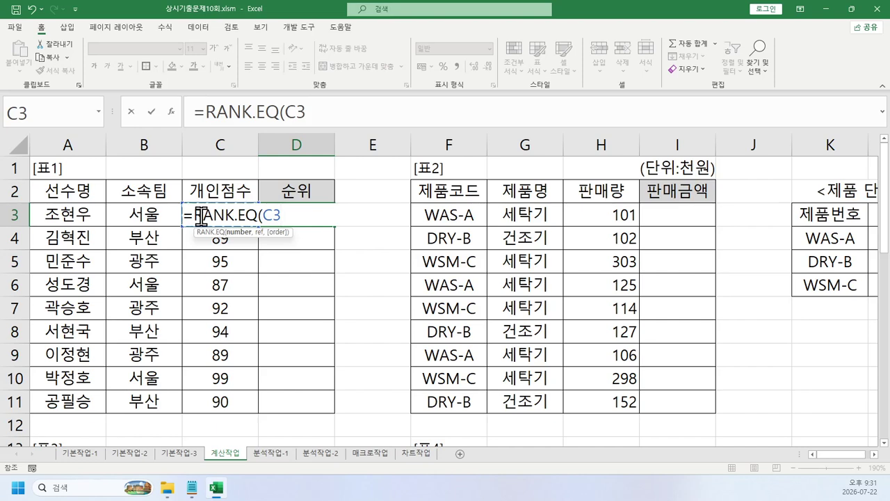
Complete the D3 formula as =RANK.EQ(C3,$C$3:$C$11,0) with the score range as an absolute reference.
type(",")
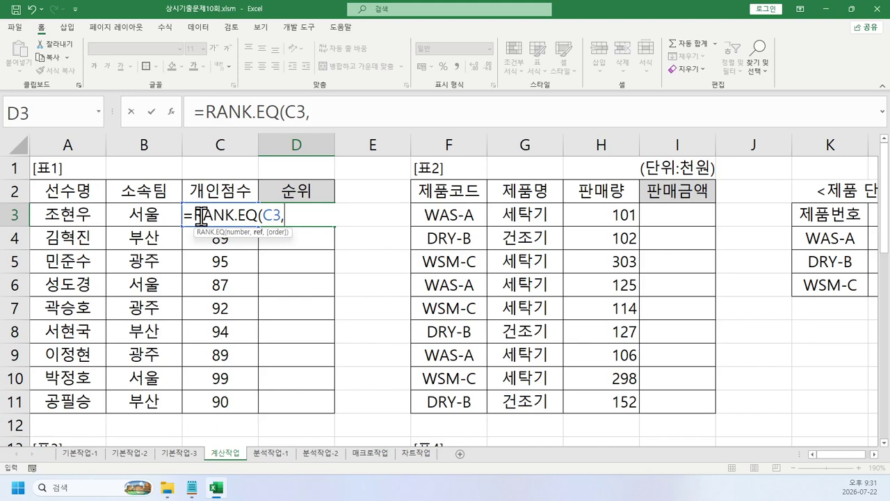
left_click(200, 215)
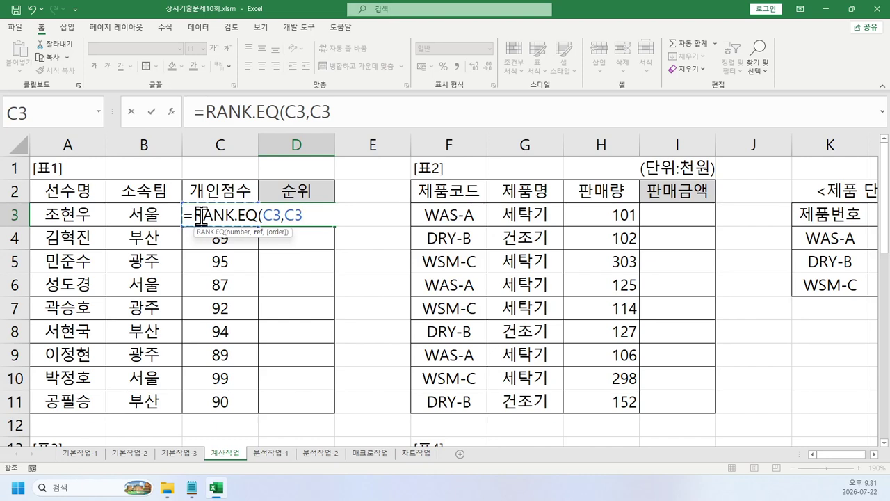
key("ctrl+shift+Down")
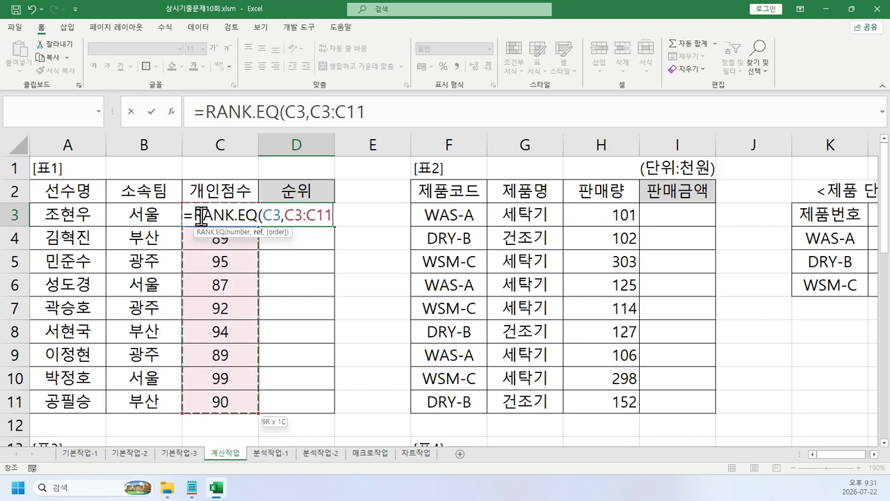
key("F4")
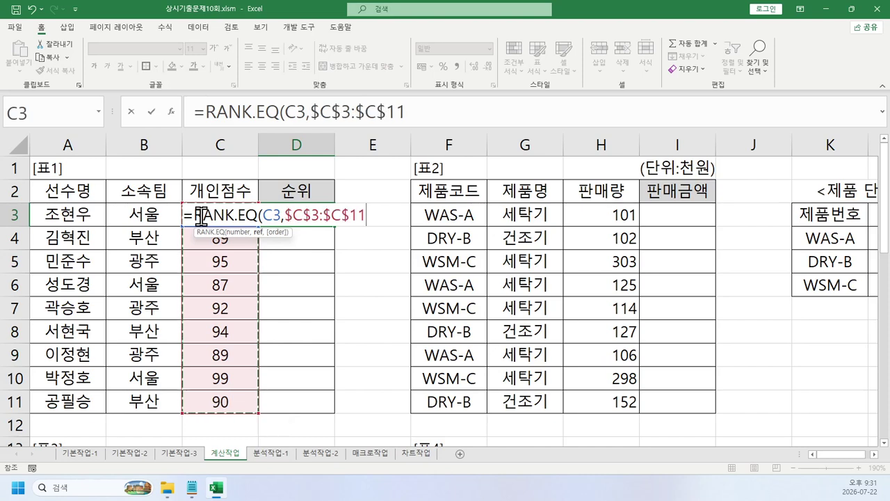
type(",0)")
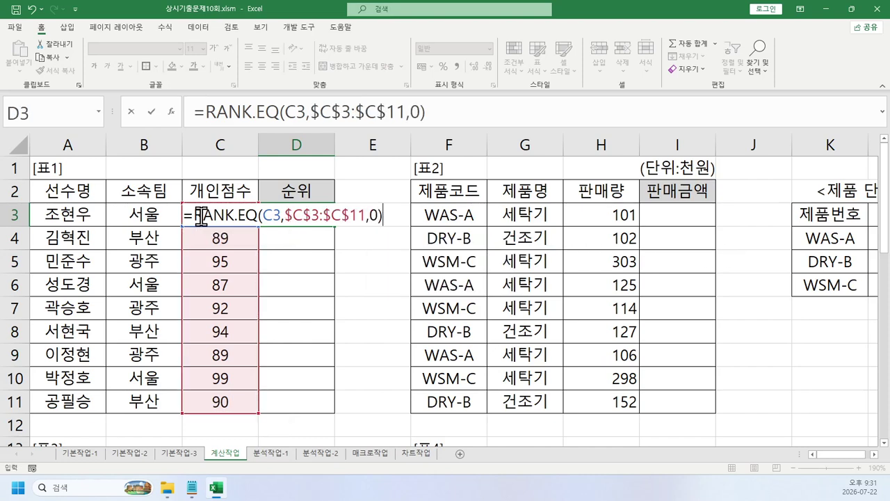
key("Return")
key("Up")
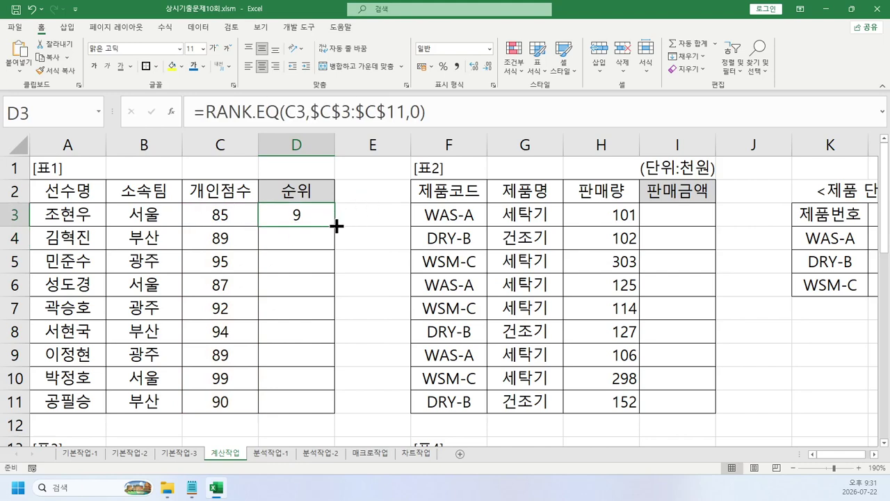
Fill the D3 rank formula down to D11 and compare the ranks in rows 10 and 5 with their scores.
left_click_drag(338, 224, 324, 410)
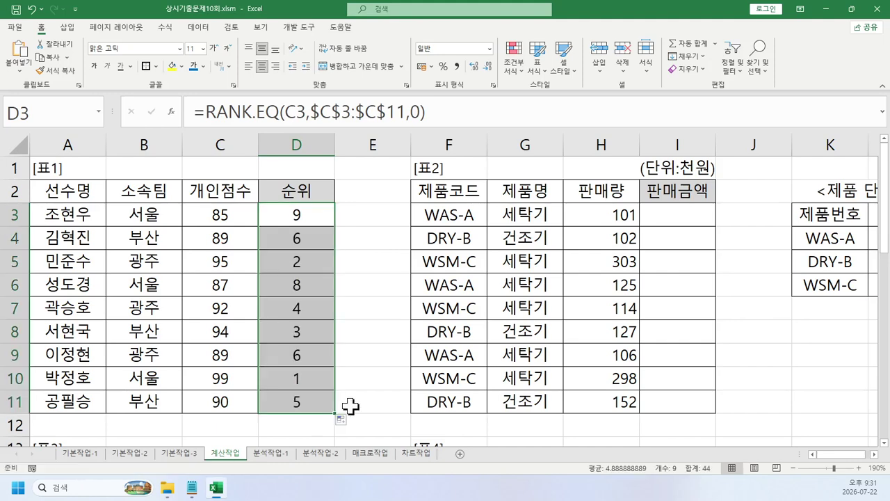
left_click_drag(298, 371, 233, 369)
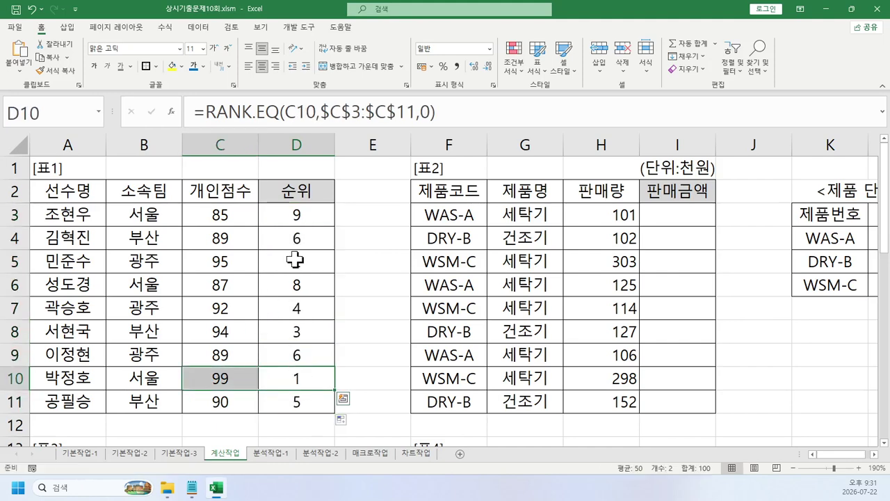
left_click_drag(295, 258, 232, 252)
Append =1 to the RANK.EQ formula in D3 to test for first place.
left_click(301, 215)
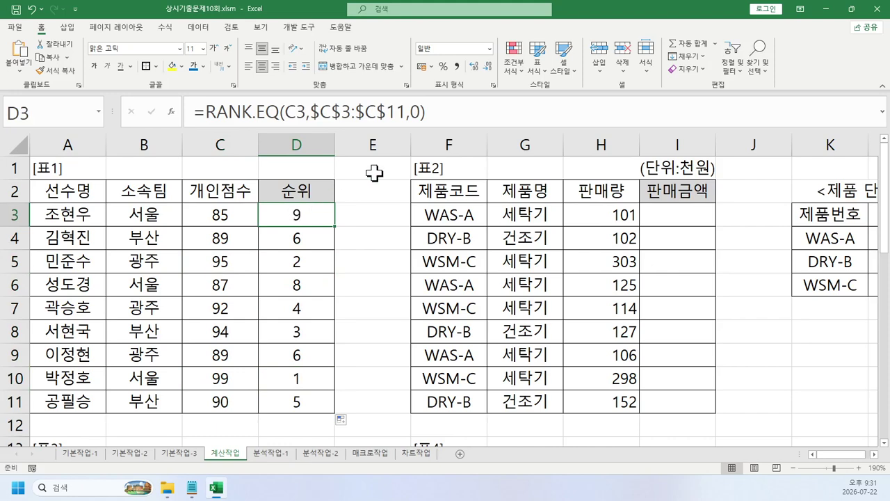
left_click(455, 117)
type("=1")
key("Return")
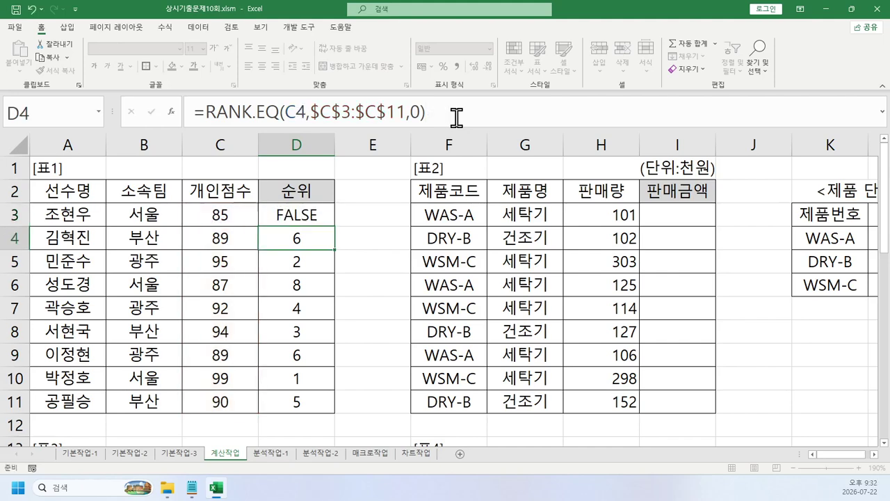
key("Up")
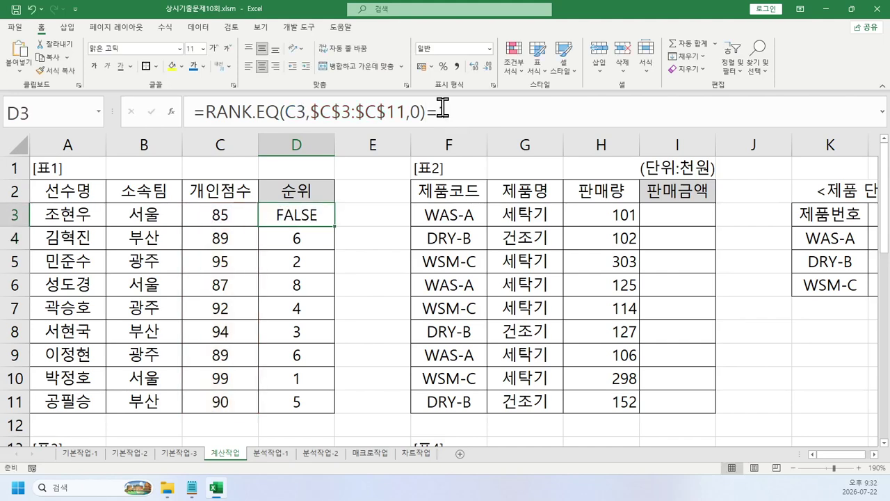
Wrap the D3 rank test in an IF function that returns "1등" when true.
left_click(206, 112)
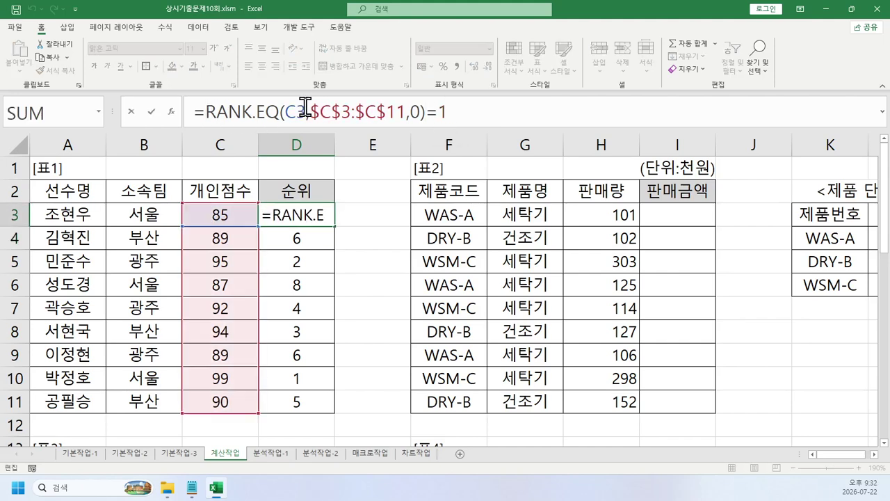
type("if(")
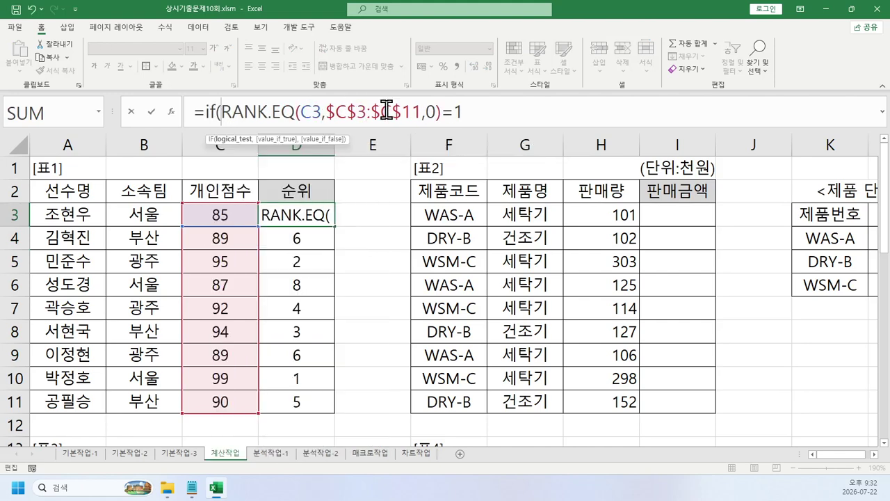
left_click(506, 113)
type(",\"1em")
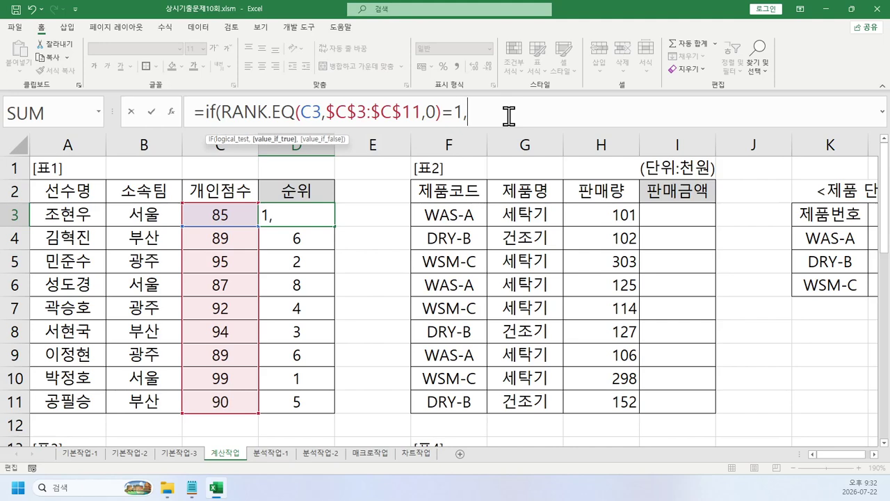
key("BackSpace")
key("BackSpace")
type("등\"")
Copy the IF test into its own false argument and change the copy to return "2등" for rank 2.
left_click_drag(536, 113, 206, 112)
key("ctrl+c")
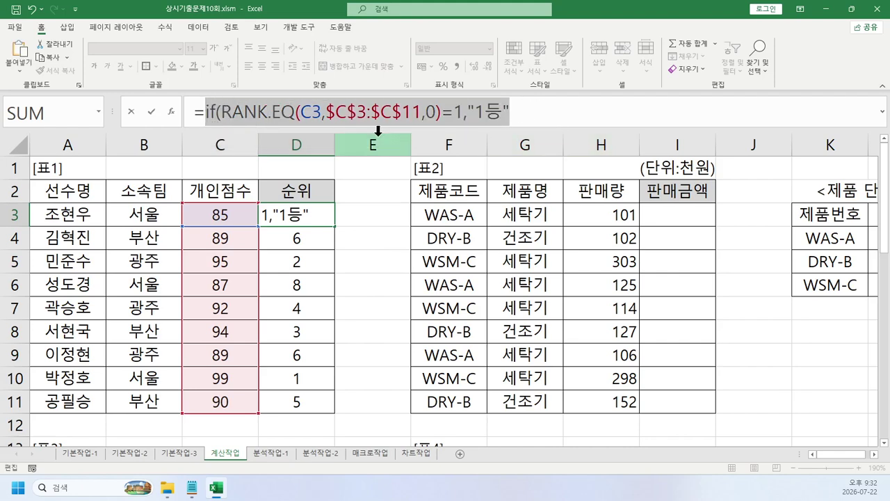
left_click(607, 113)
type(",")
key("ctrl+v")
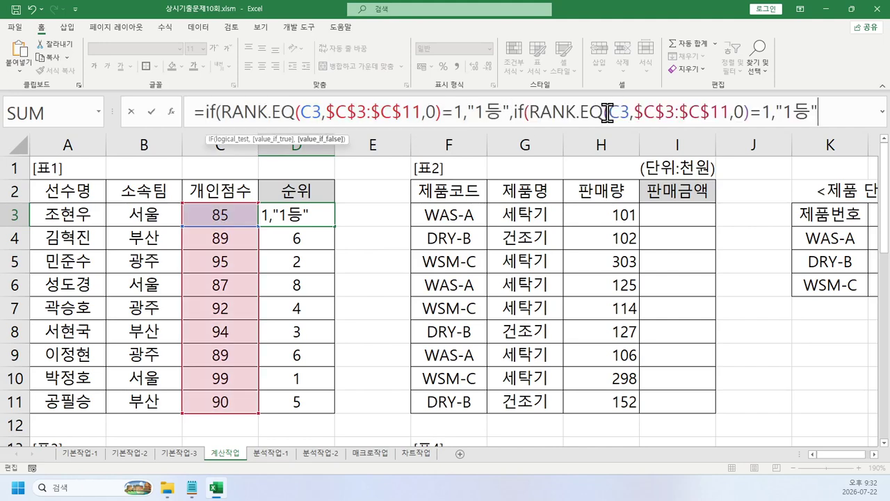
double_click(767, 112)
type("2")
double_click(793, 112)
type("2")
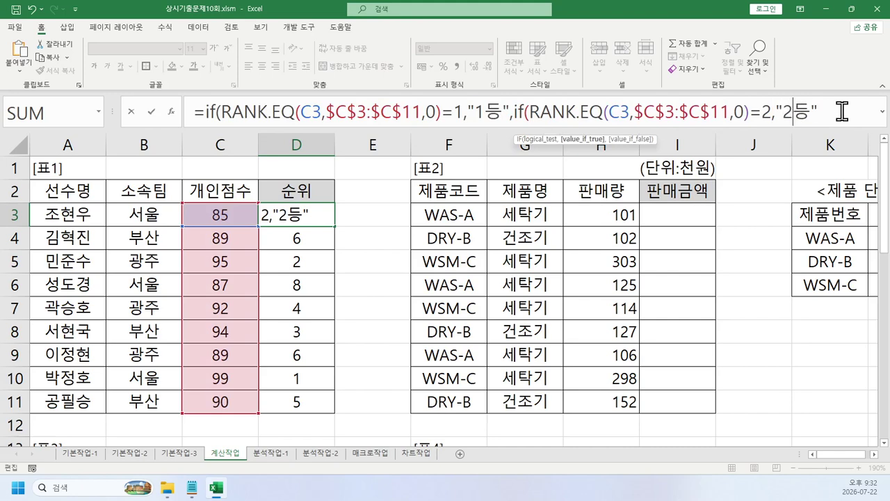
Nest a third copy of the IF test in the D3 formula, returning "3등" for rank 3.
type(",")
key("ctrl+v")
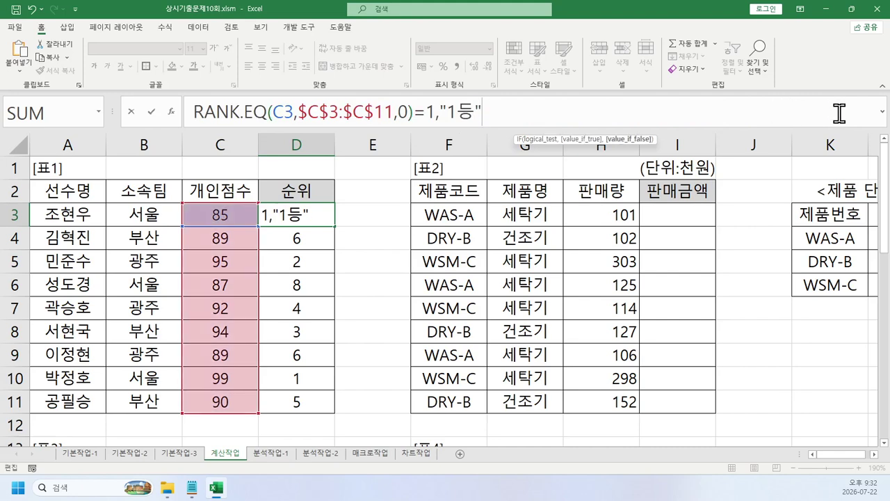
double_click(423, 113)
type("3")
double_click(449, 113)
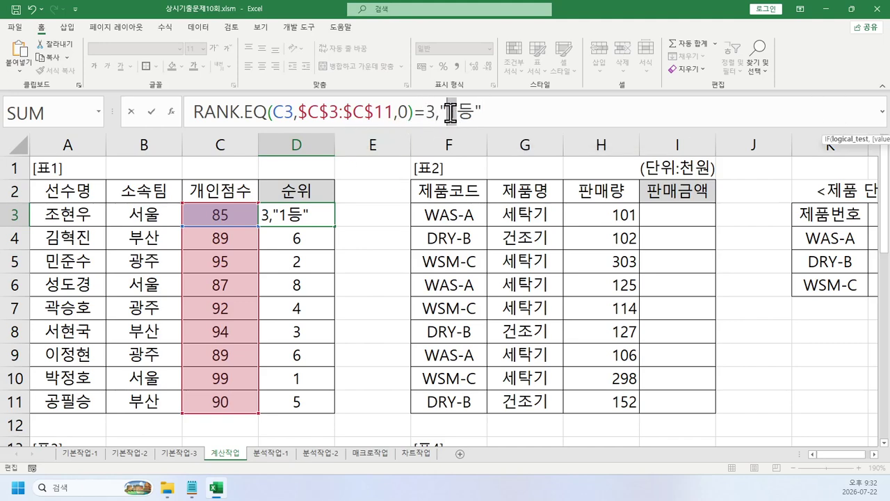
type("3")
left_click(520, 117)
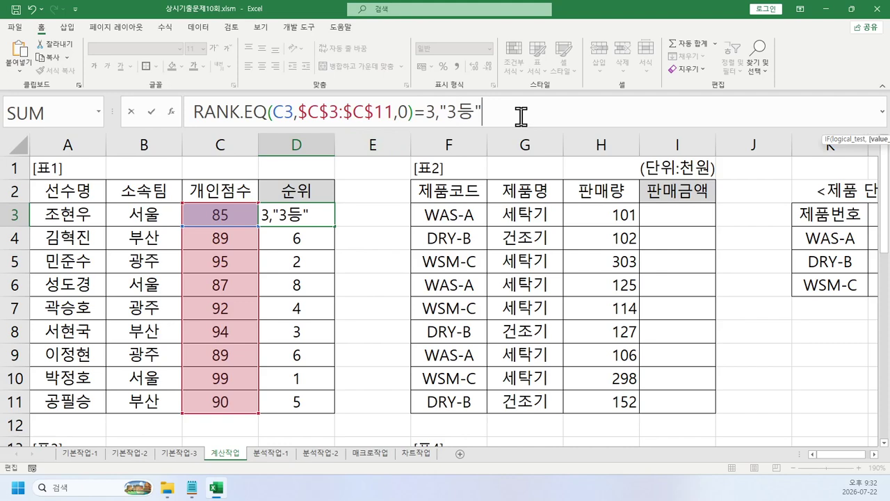
Finish the nested IF in D3 with "" as the final false value and three closing parentheses, and fill it down to D11.
type(",\"\"")
key("ctrl+shift+u")
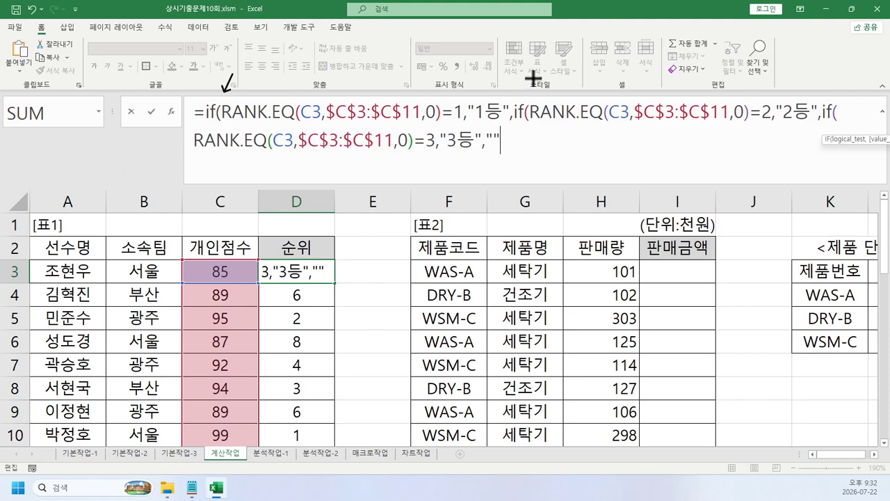
left_click_drag(854, 81, 834, 99)
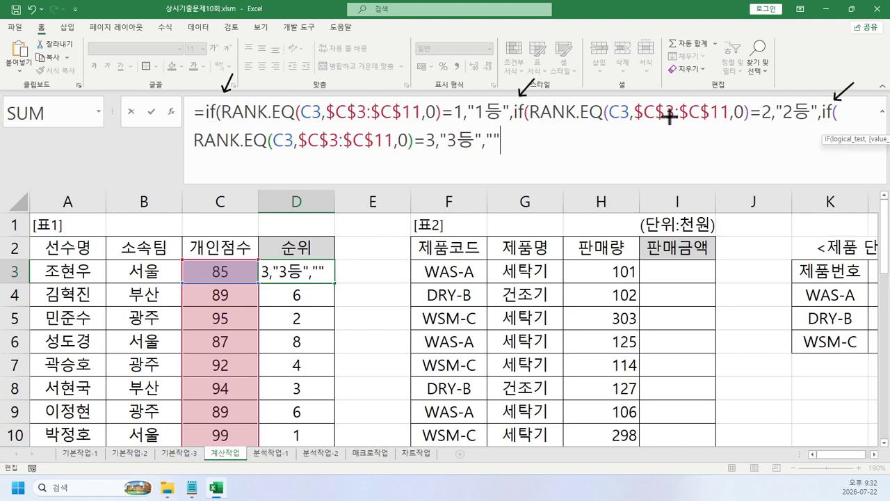
key("Escape")
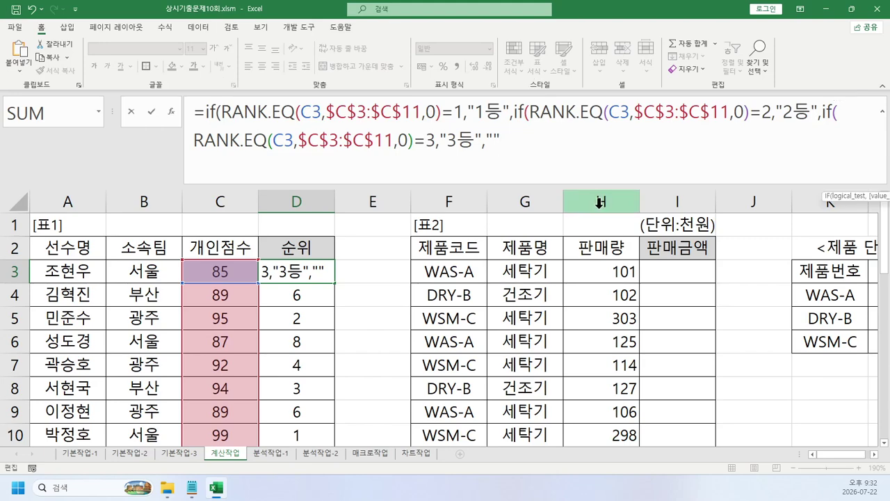
type(")))")
key("Return")
key("Up")
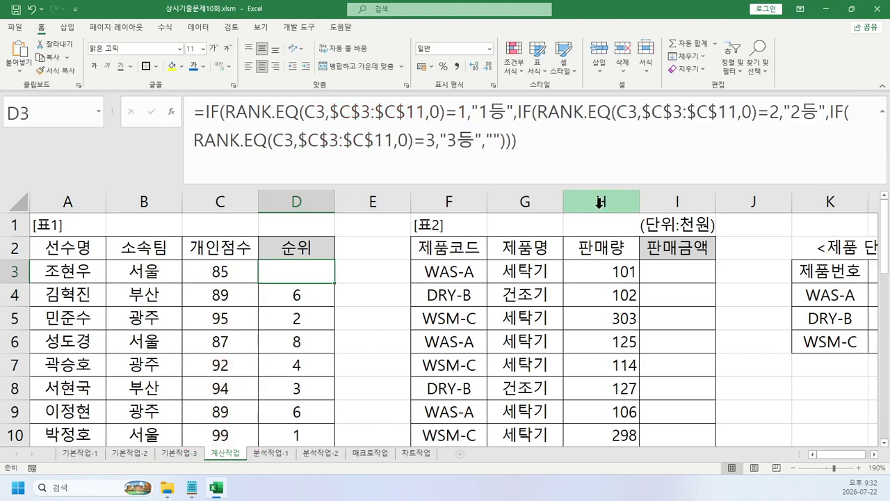
double_click(335, 283)
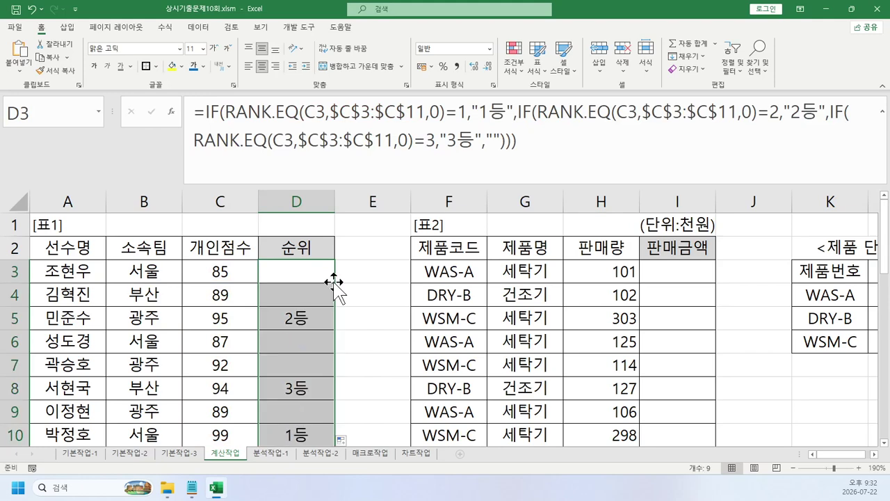
key("ctrl+shift+u")
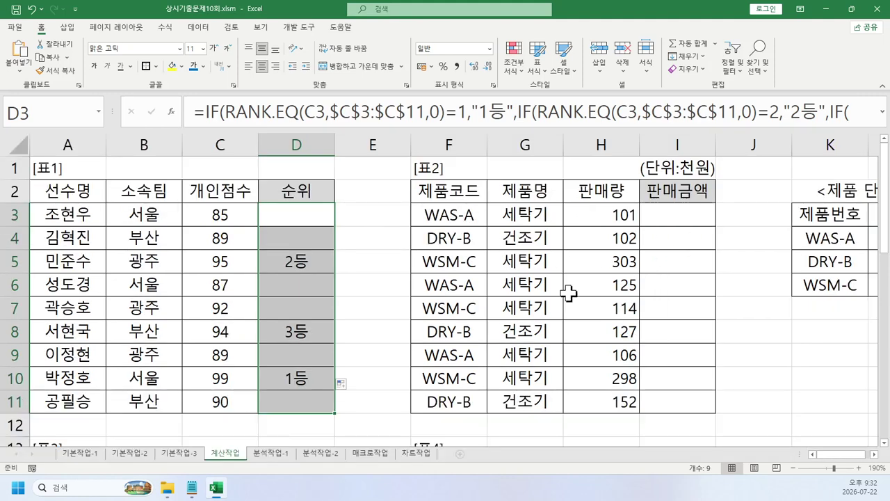
Examine the product codes and sales quantities in [표2] and the unit prices in the <제품 단가표> table.
scroll(512, 301, "right", 4)
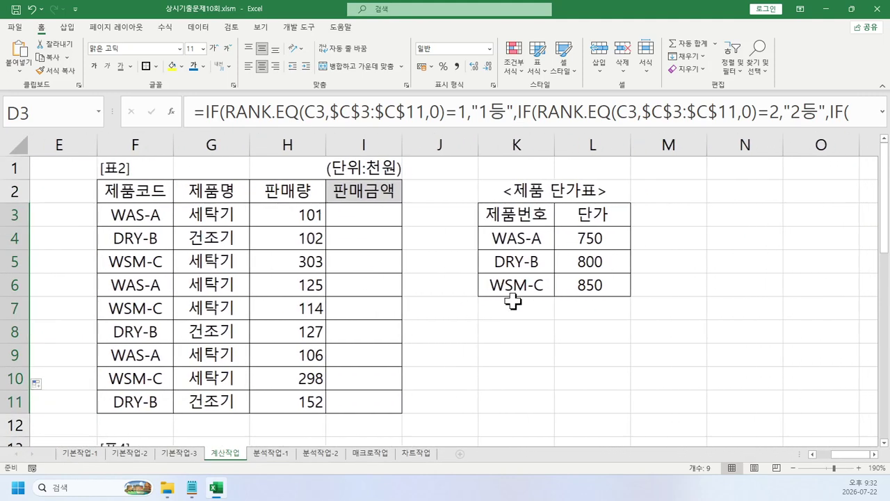
left_click(354, 222)
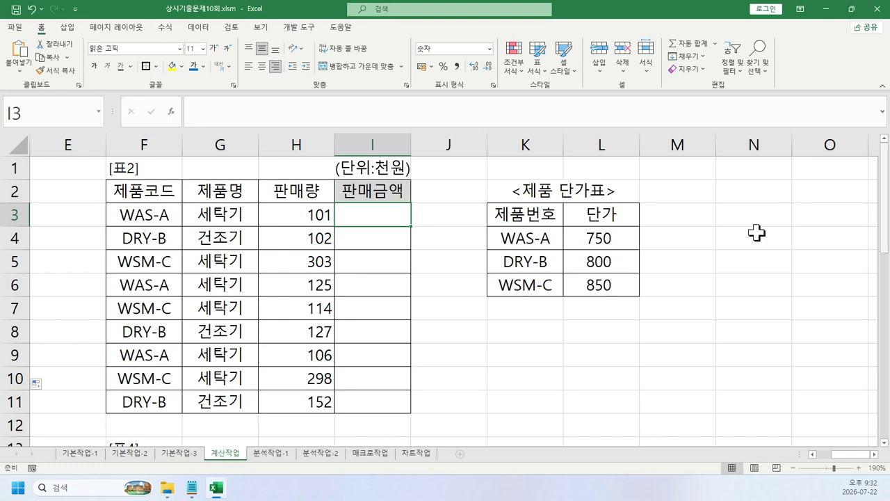
left_click_drag(162, 167, 173, 165)
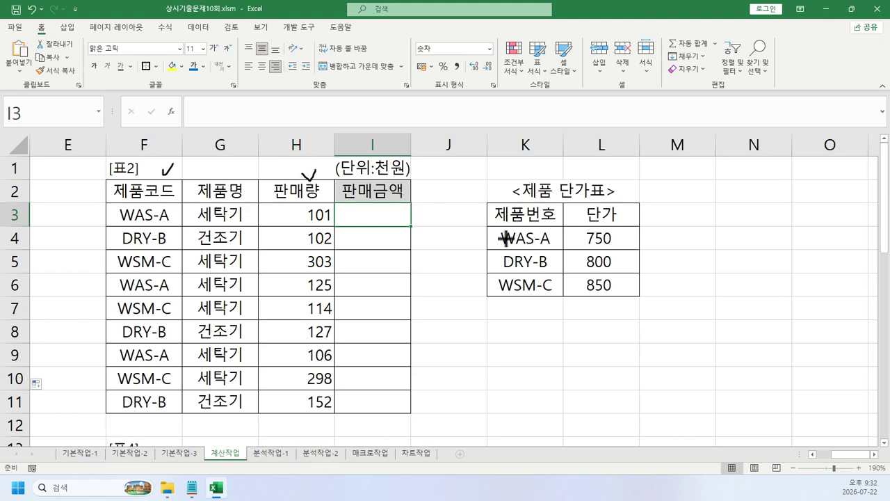
mouse_move(491, 226)
left_mouse_down()
mouse_move(641, 275)
mouse_move(642, 302)
left_mouse_up()
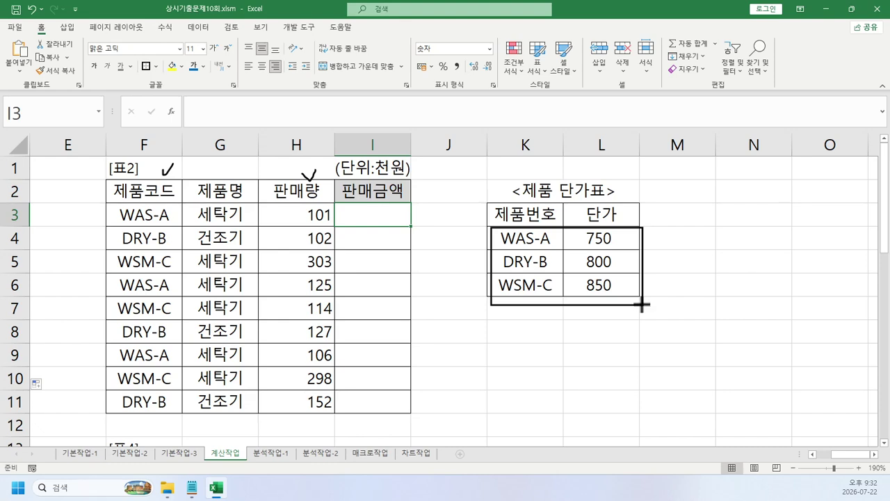
mouse_move(398, 302)
left_mouse_down()
mouse_move(353, 278)
mouse_move(434, 278)
mouse_move(404, 306)
left_mouse_up()
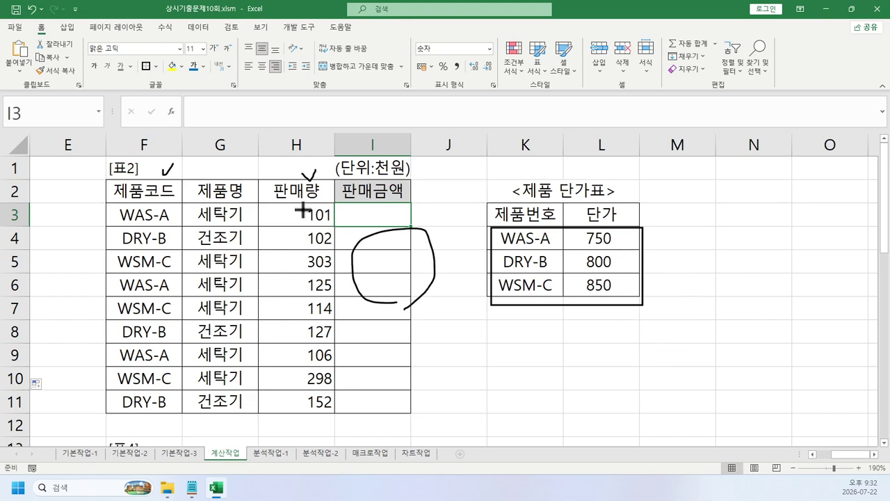
mouse_move(303, 209)
left_mouse_down()
mouse_move(322, 212)
mouse_move(327, 203)
left_mouse_up()
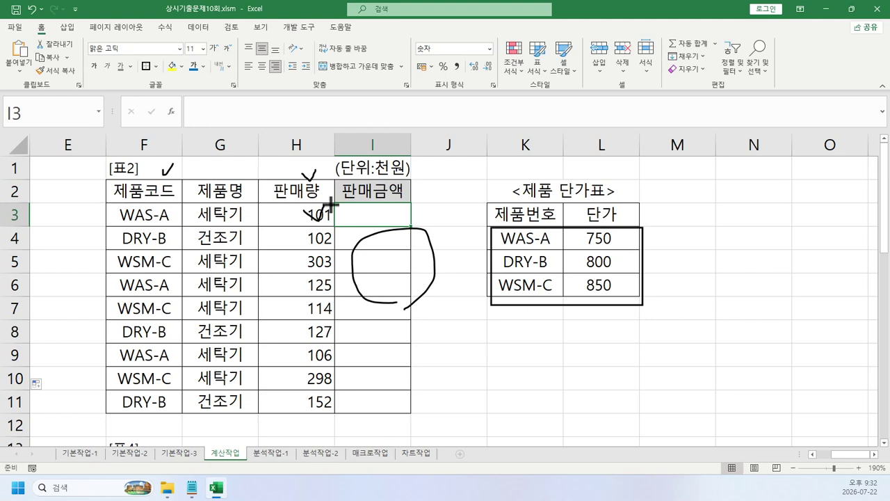
left_click(390, 212)
left_click(144, 215)
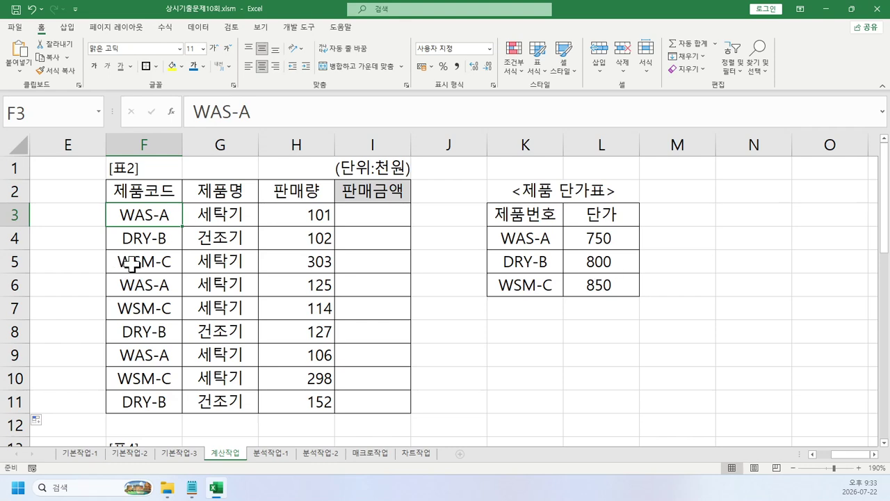
Begin a VLOOKUP formula in I3 with product code F3 as the lookup value.
left_click(349, 219)
type("=피")
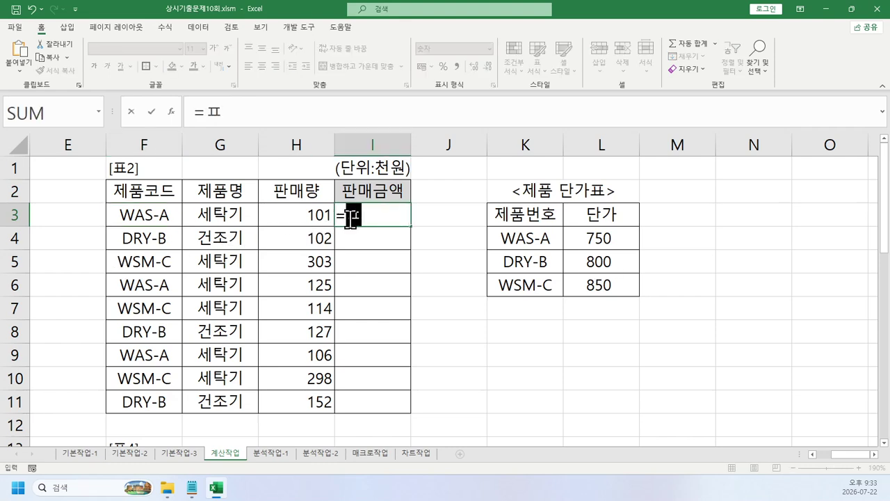
key("BackSpace")
key("BackSpace")
type("VLOOKUP(")
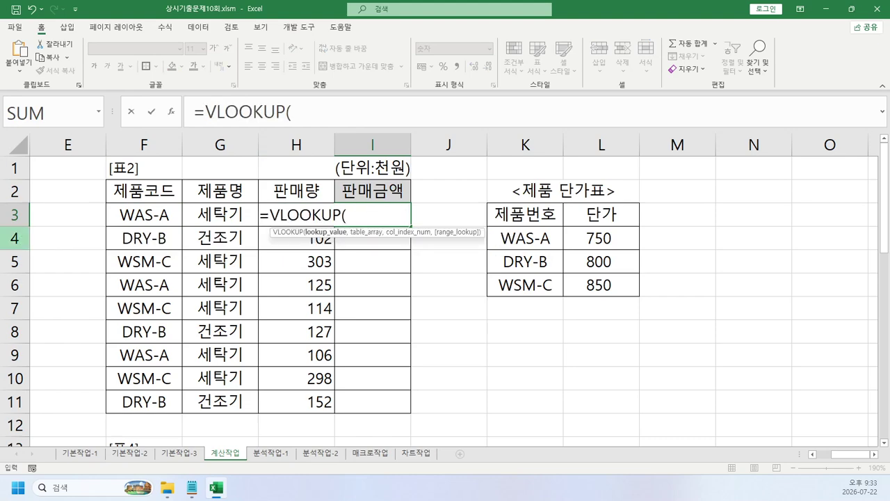
left_click(149, 218)
type(",")
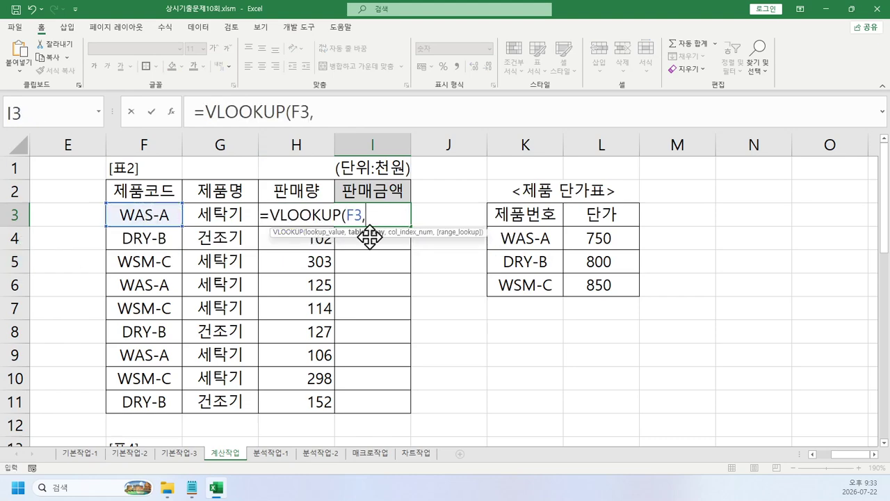
Complete the I3 VLOOKUP with table $K$4:$L$6, column 2 and exact match 0, and fill it down to I11.
left_click_drag(512, 238, 571, 285)
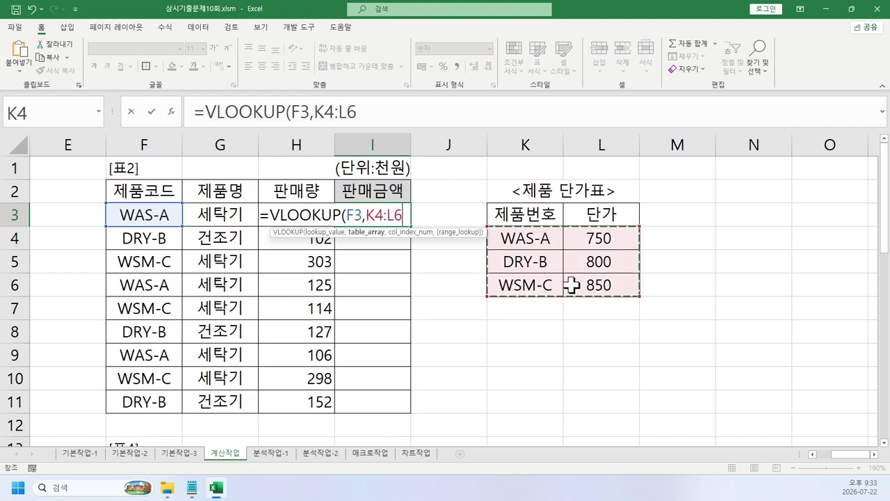
key("F4")
type(",")
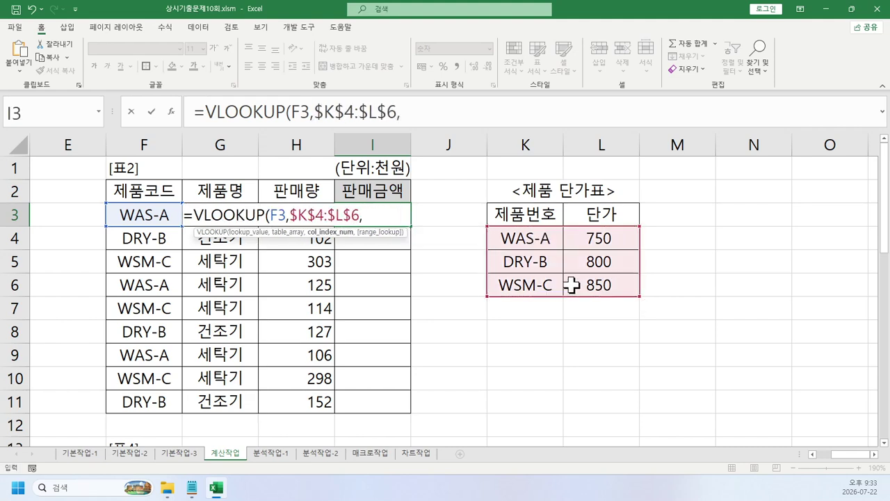
type("2,0)")
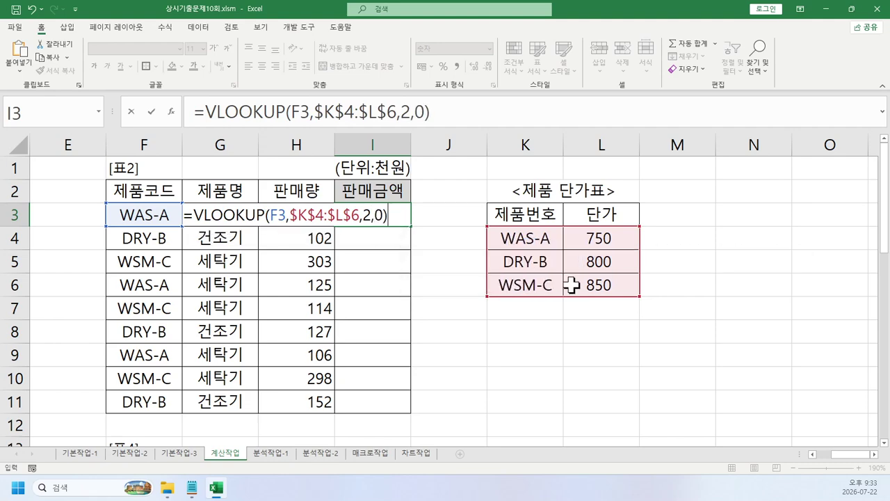
key("Return")
key("Up")
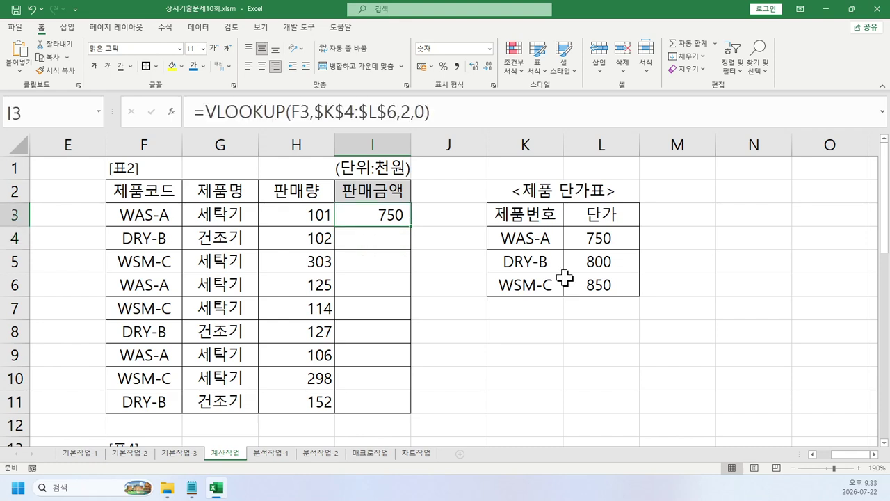
left_click_drag(411, 227, 410, 413)
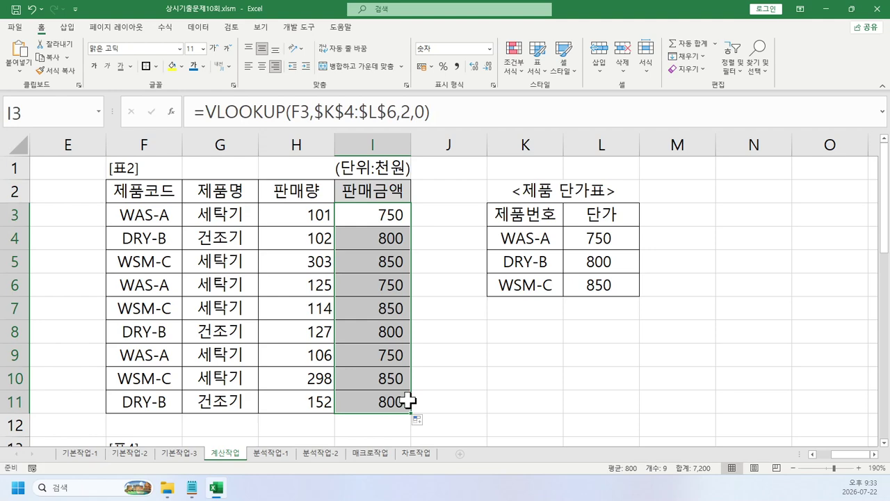
Copy the looked-up unit prices in I3:I11 and paste them as values starting at N3.
key("ctrl+c")
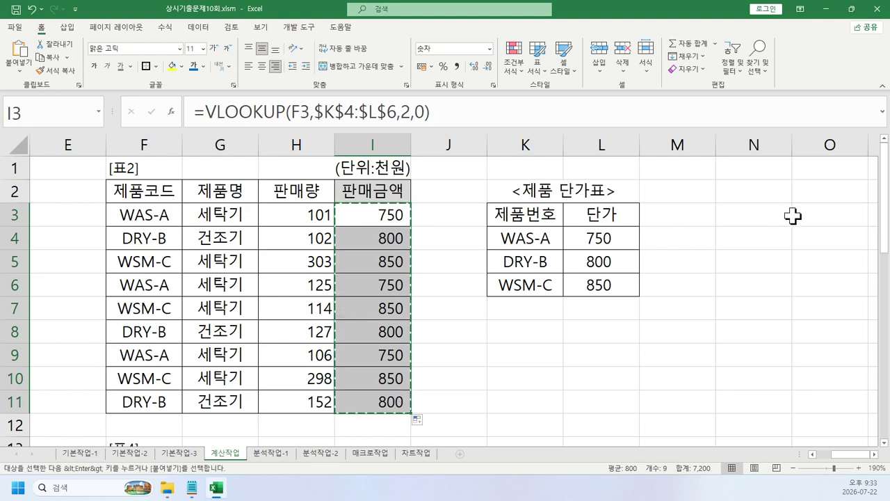
right_click(747, 214)
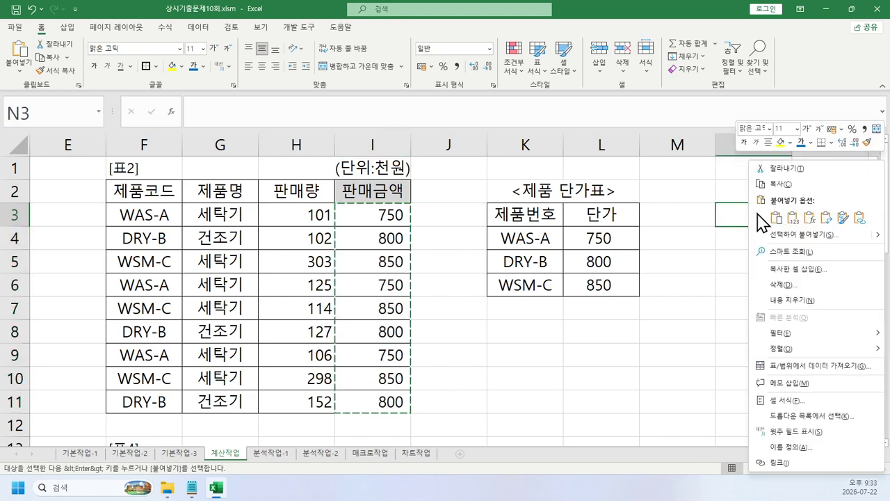
left_click(791, 213)
left_click(650, 311)
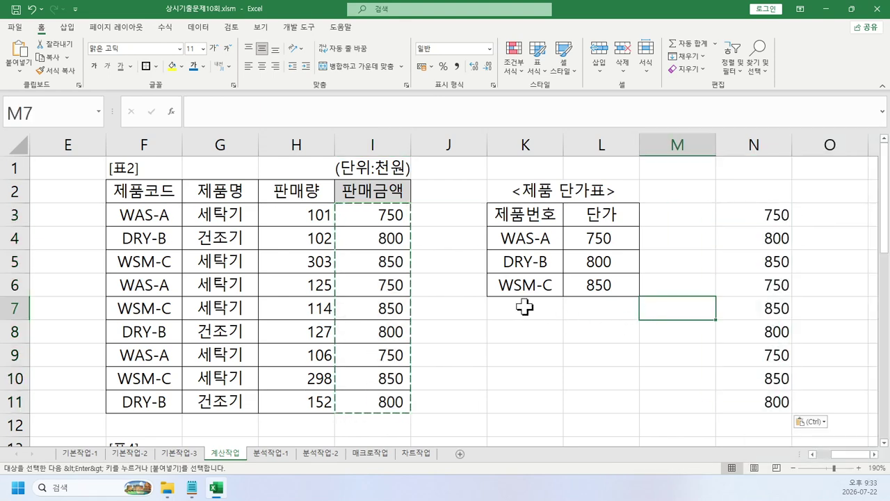
key("Escape")
Multiply the VLOOKUP in I3 by the sales quantity H3, placed before it, and fill the formula down to I11.
left_click(387, 219)
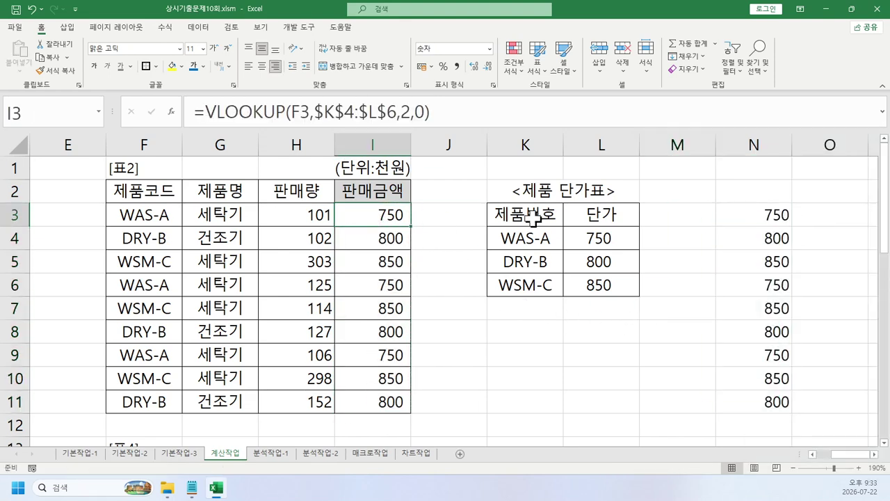
left_click(206, 114)
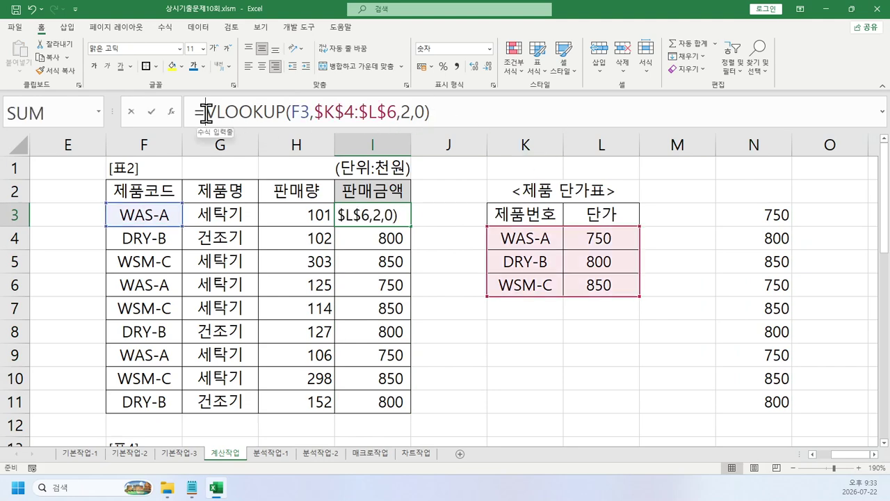
left_click(298, 214)
type("*")
key("Return")
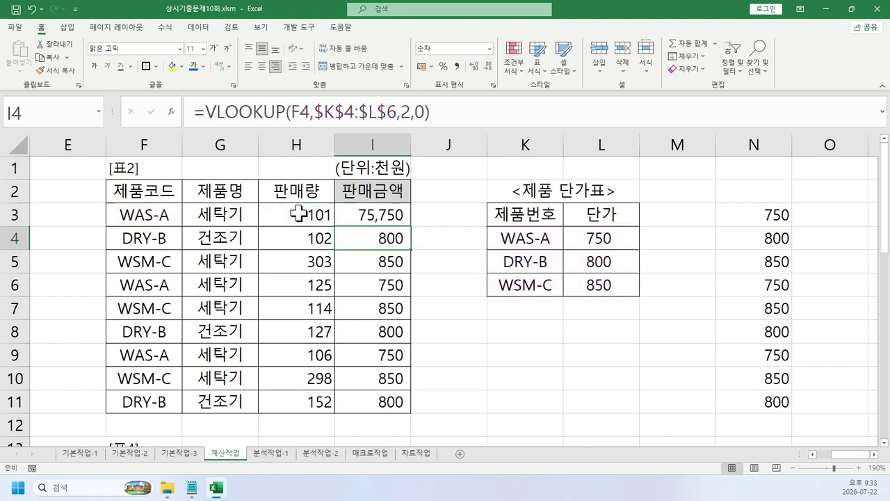
key("Up")
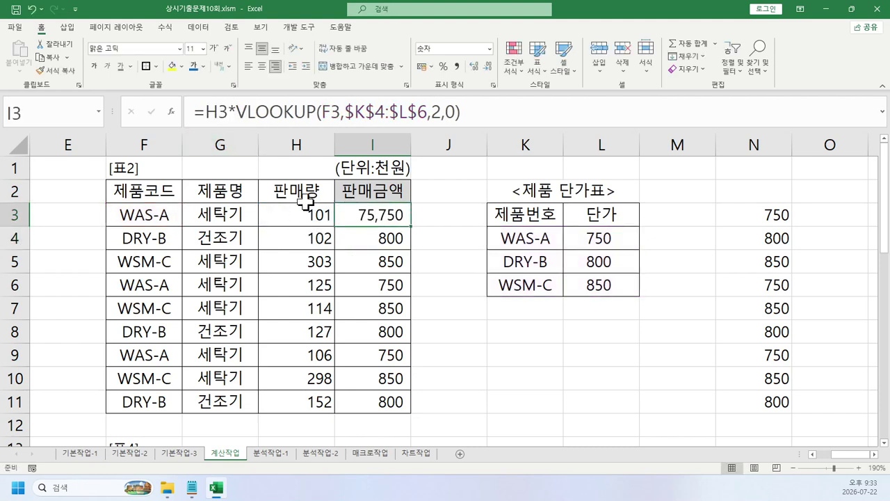
left_click_drag(412, 227, 413, 411)
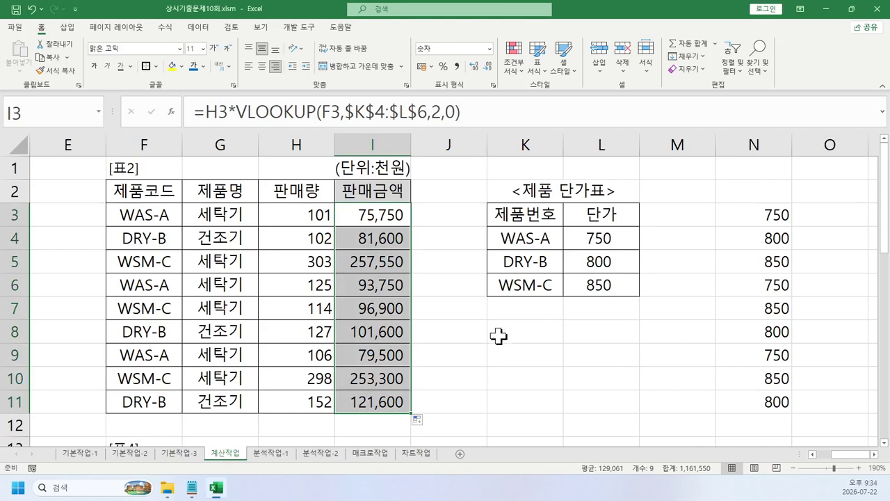
Paste the picture of the rounding display example onto the sheet, move it next to the sales amounts, and delete it.
left_click(483, 333)
key("ctrl+v")
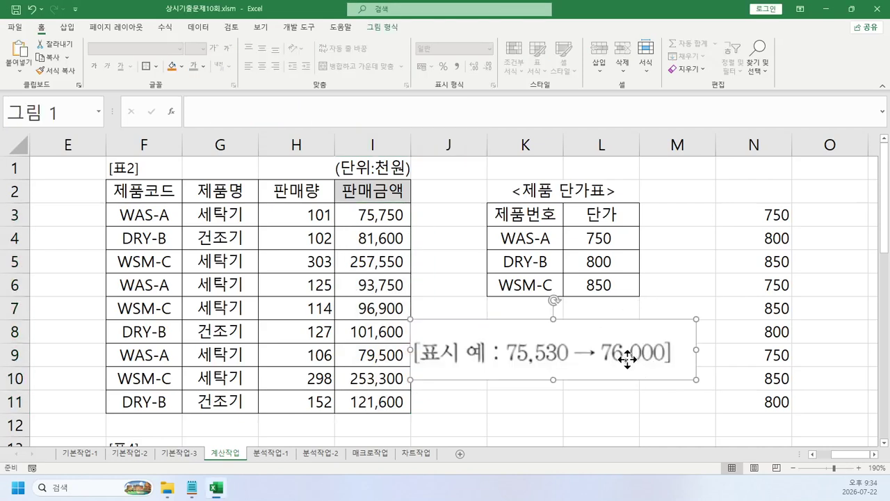
left_click_drag(628, 353, 583, 301)
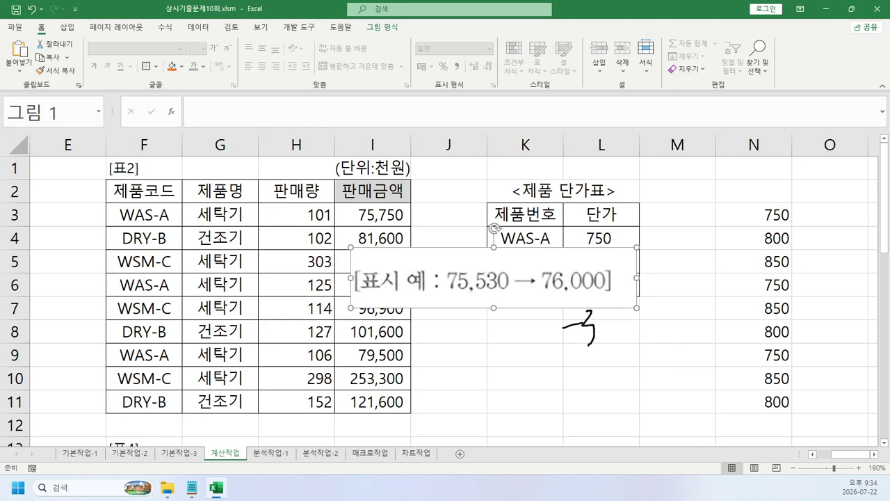
left_click_drag(590, 344, 562, 363)
key("Escape")
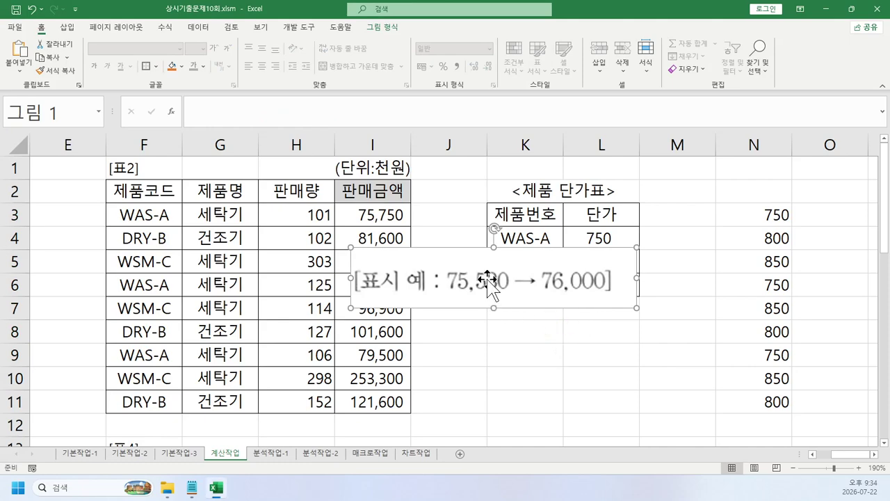
key("Delete")
left_click(576, 326)
Wrap the I3 formula in ROUND with -3 as the number of digits and fill it down to I11.
left_click(395, 209)
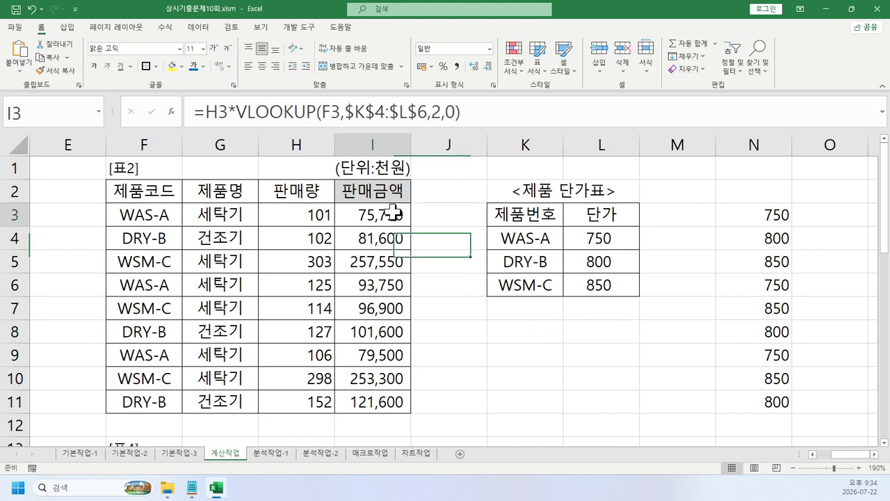
left_click(207, 113)
type("rou")
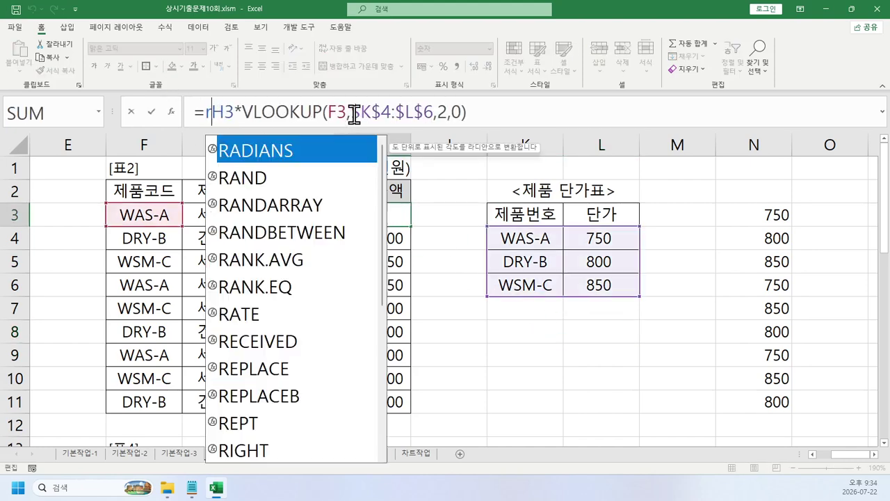
key("Tab")
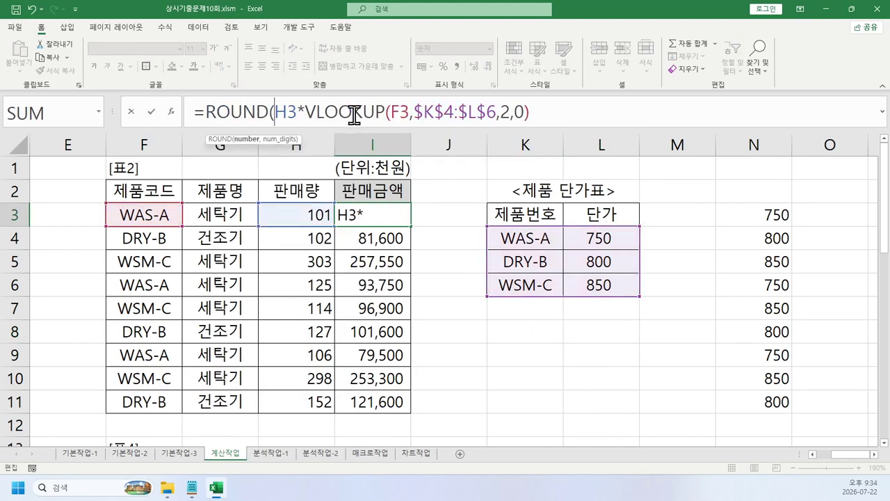
left_click(626, 119)
type(",3")
key("BackSpace")
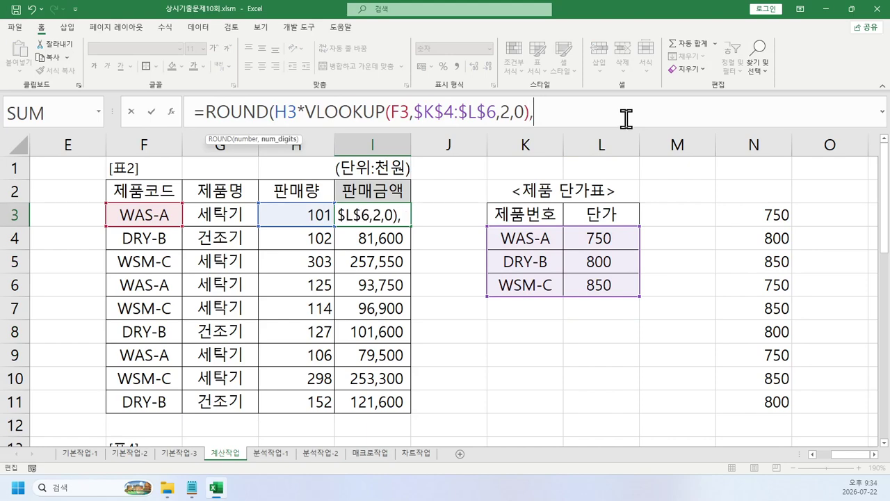
type("-3)")
key("Return")
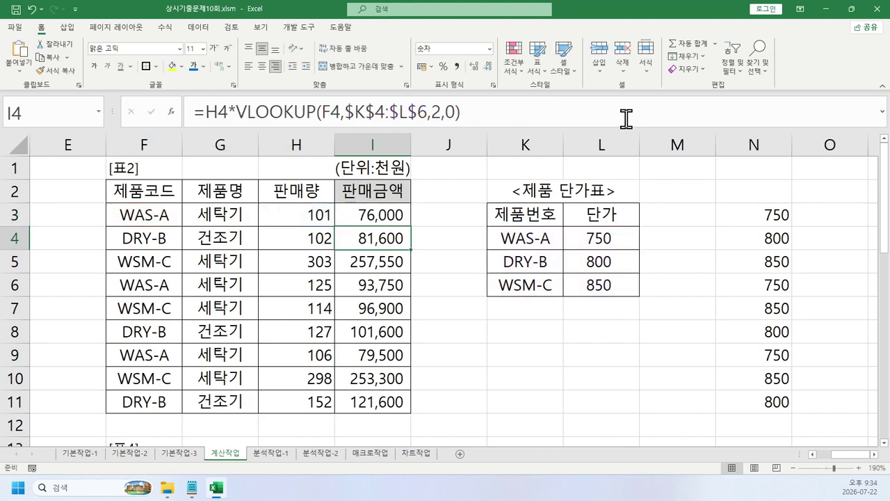
key("Up")
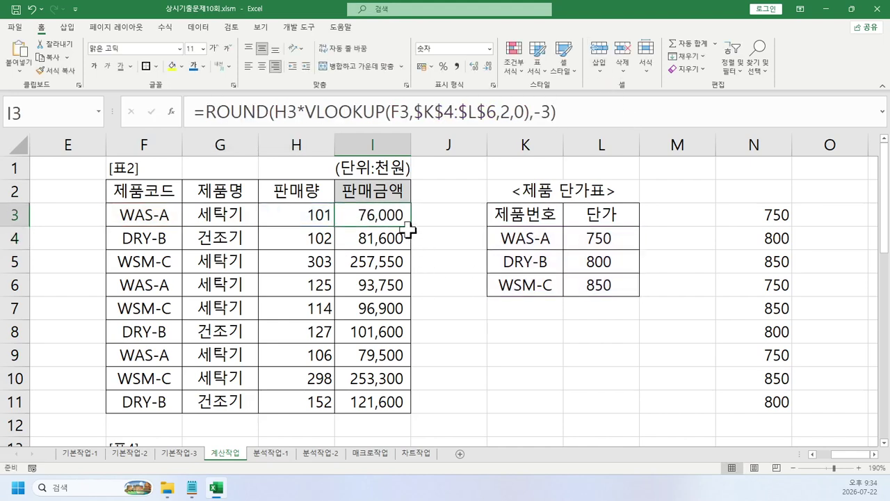
left_click_drag(413, 227, 406, 413)
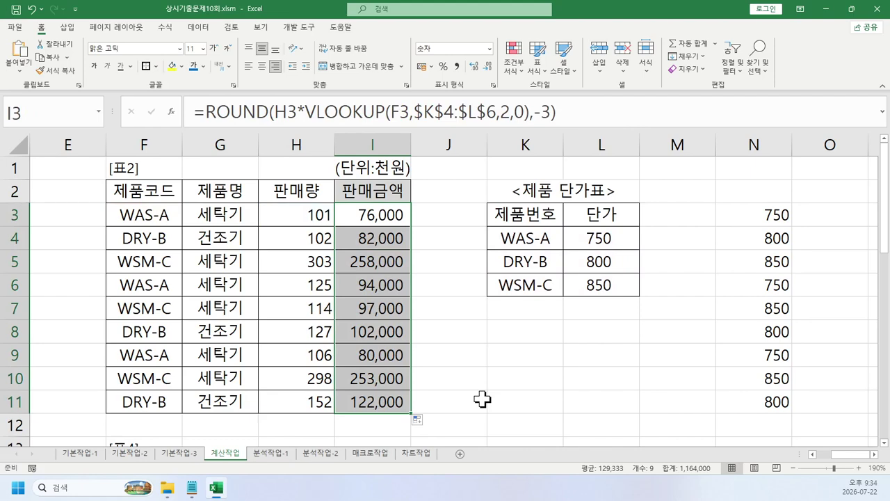
left_click(434, 308)
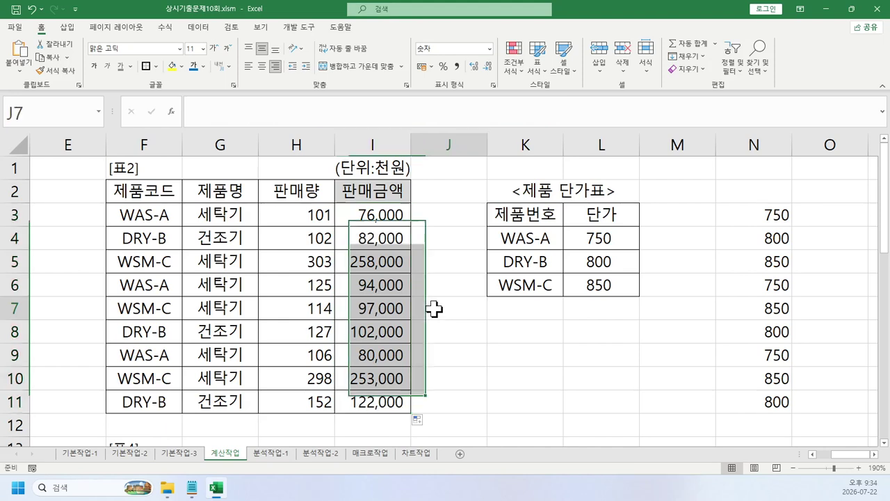
left_click(746, 222)
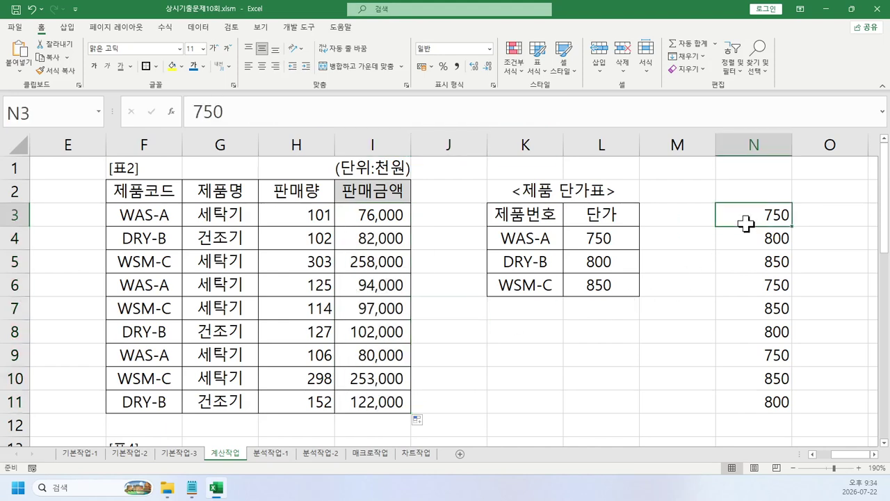
left_click(362, 219)
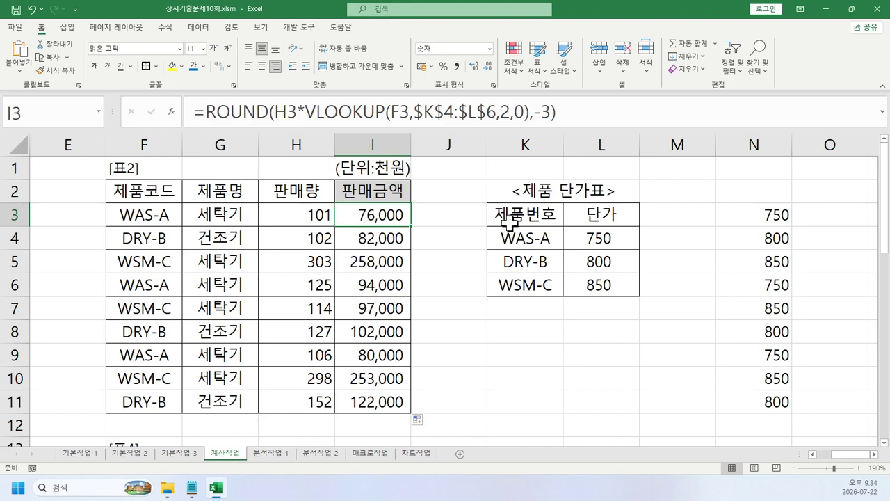
left_click_drag(599, 241, 599, 294)
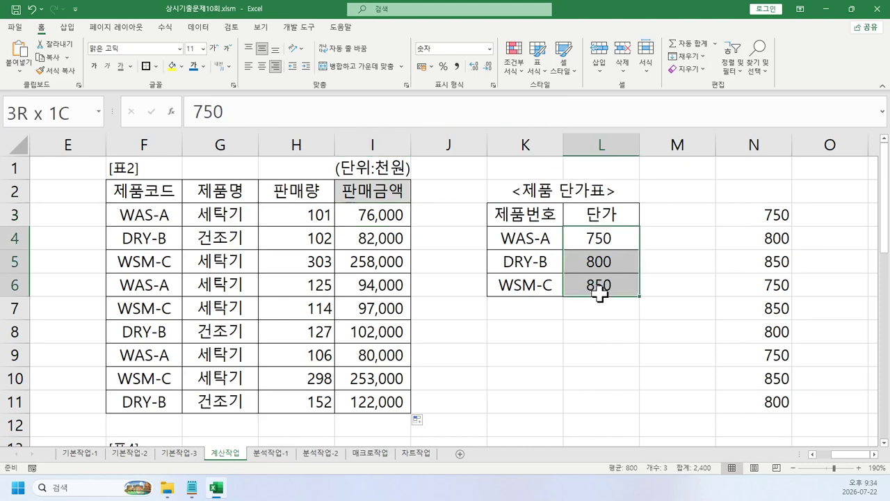
Enter an INDEX formula in J3 that returns row 1, column 2 of the price table K4:L6.
left_click(450, 221)
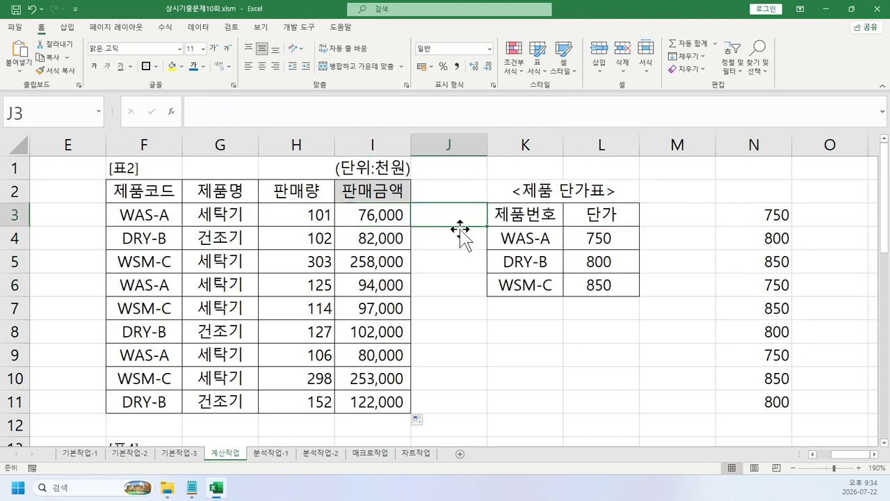
type("=in")
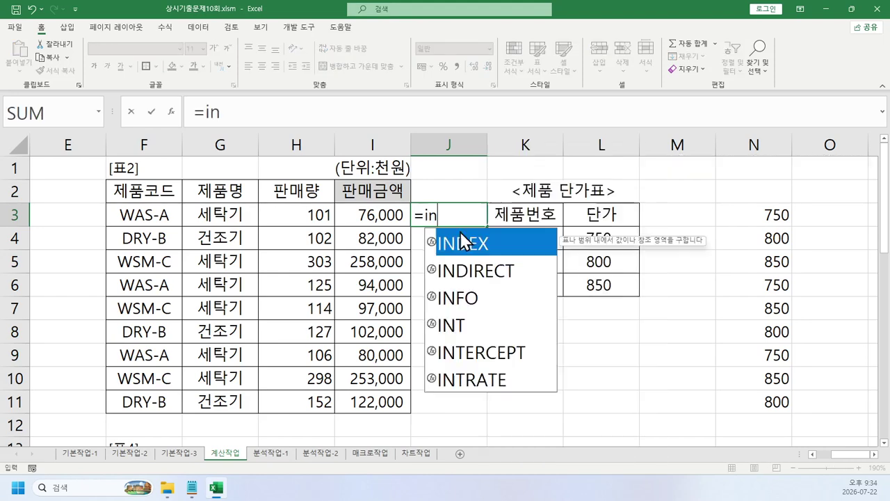
key("Tab")
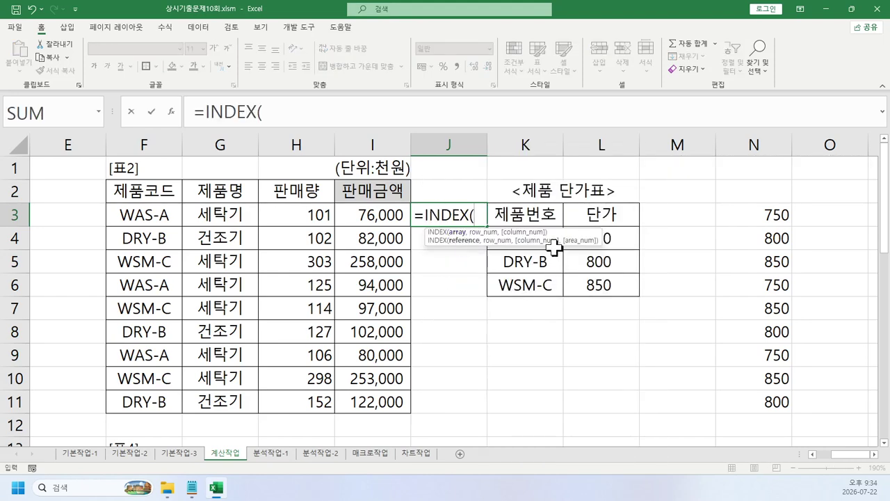
left_click_drag(582, 278, 549, 239)
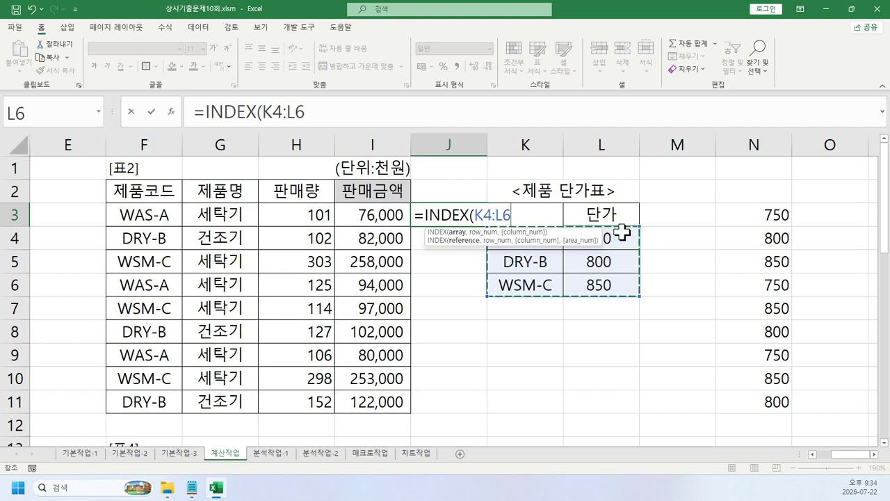
type(",")
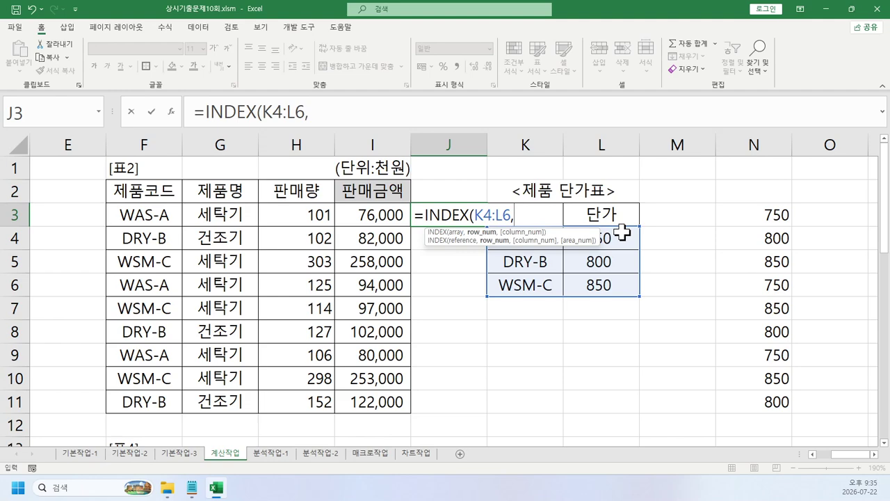
type("1,2)")
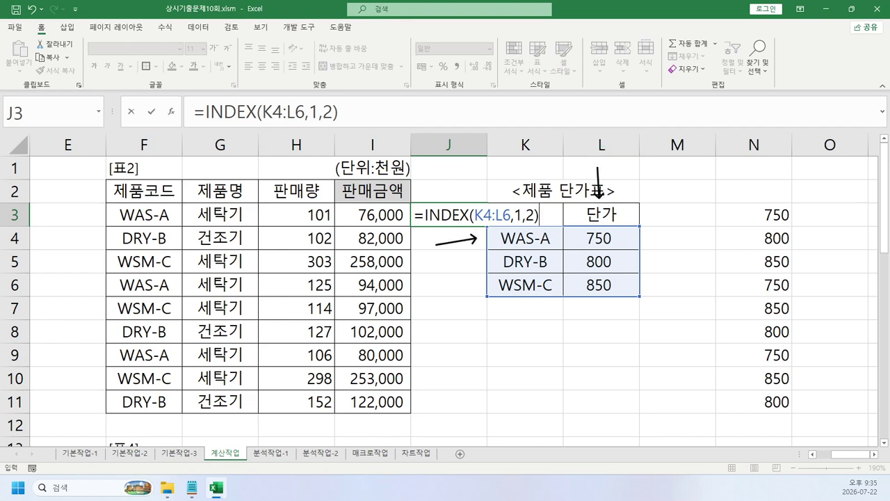
key("Return")
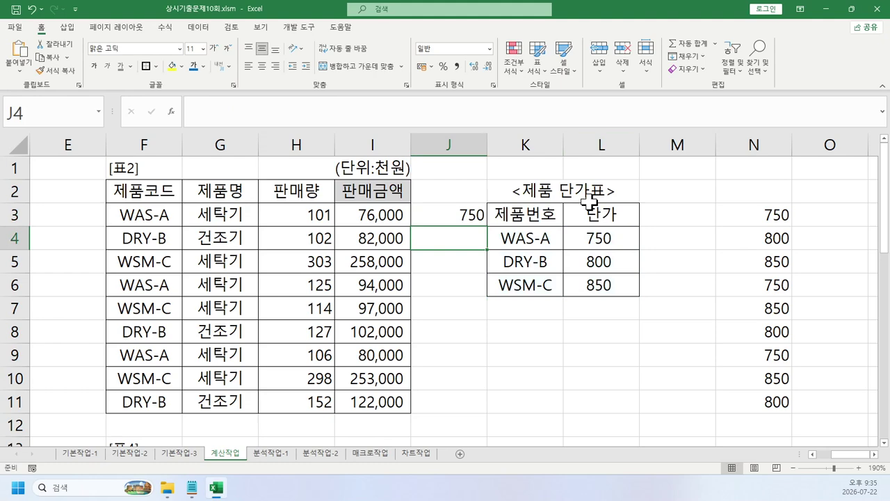
key("Up")
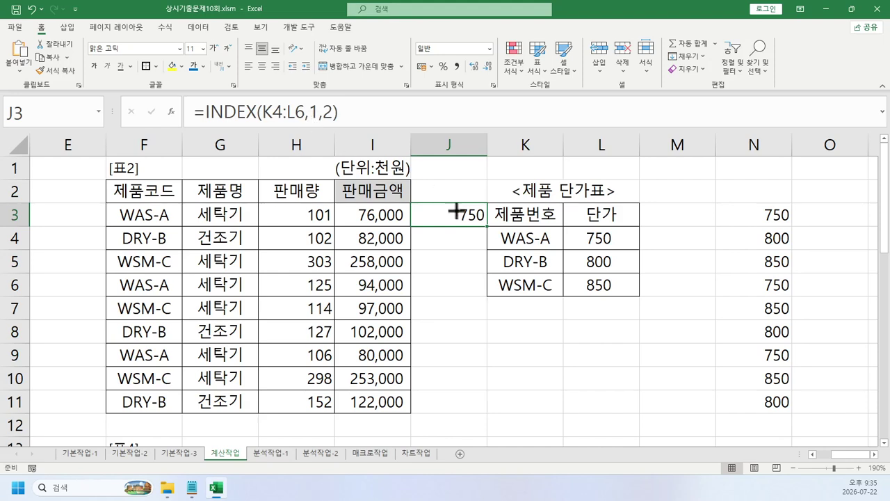
mouse_move(471, 226)
left_mouse_down()
mouse_move(524, 243)
mouse_move(635, 246)
left_mouse_up()
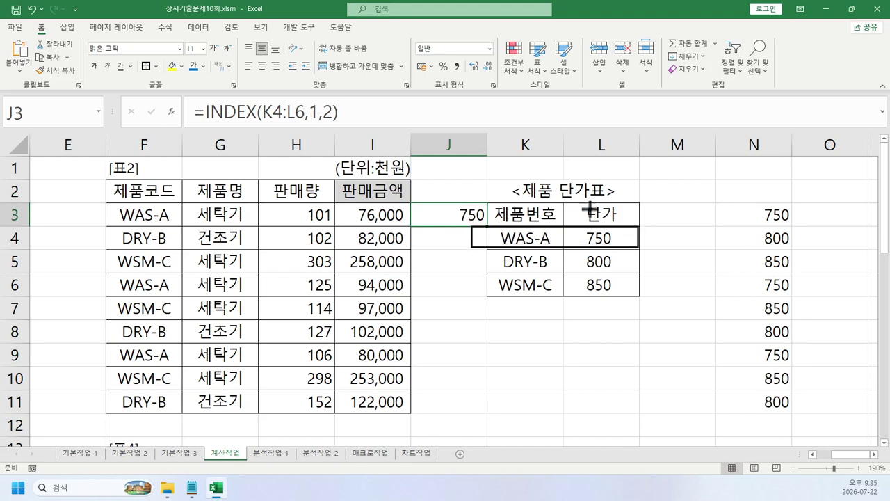
left_click_drag(563, 221, 631, 306)
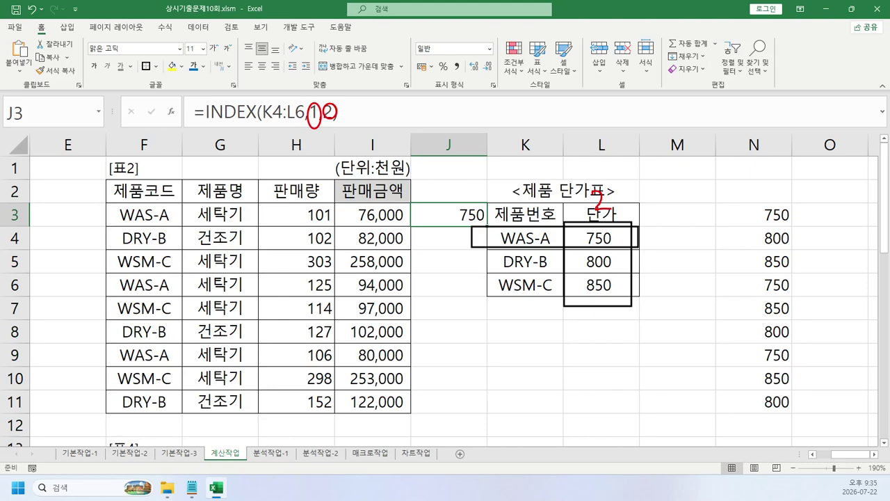
key("Escape")
Start a MATCH formula in M3 with product code F3 as lookup value and K4:K6 as lookup array.
left_click(686, 209)
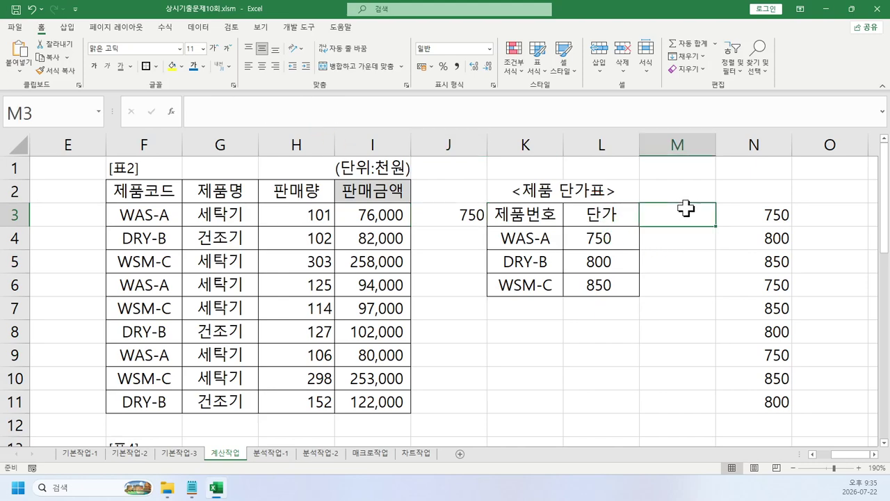
type("=ma")
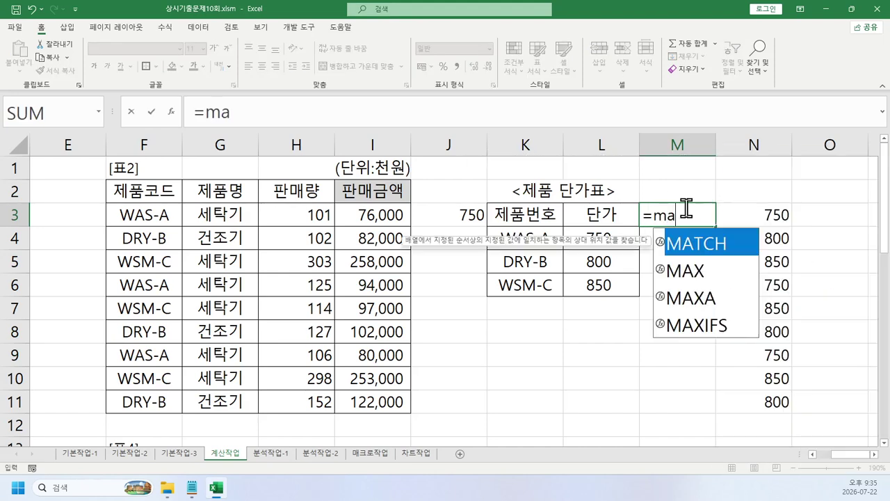
key("Tab")
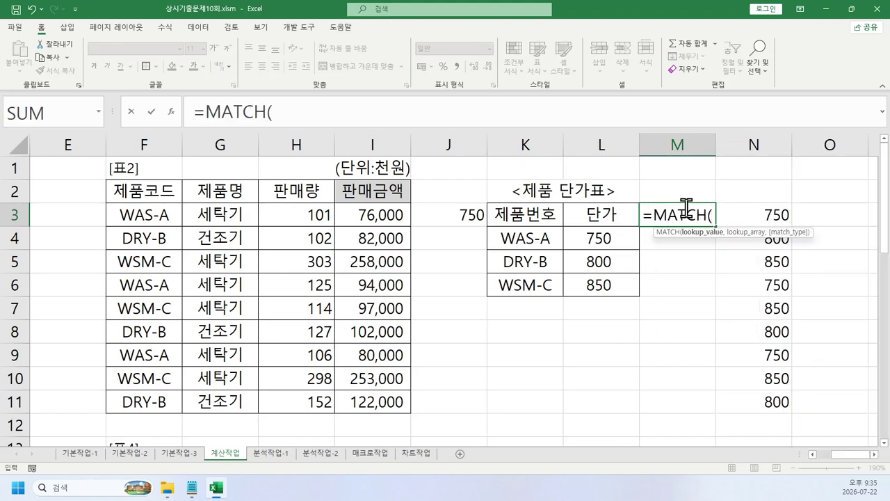
left_click(175, 217)
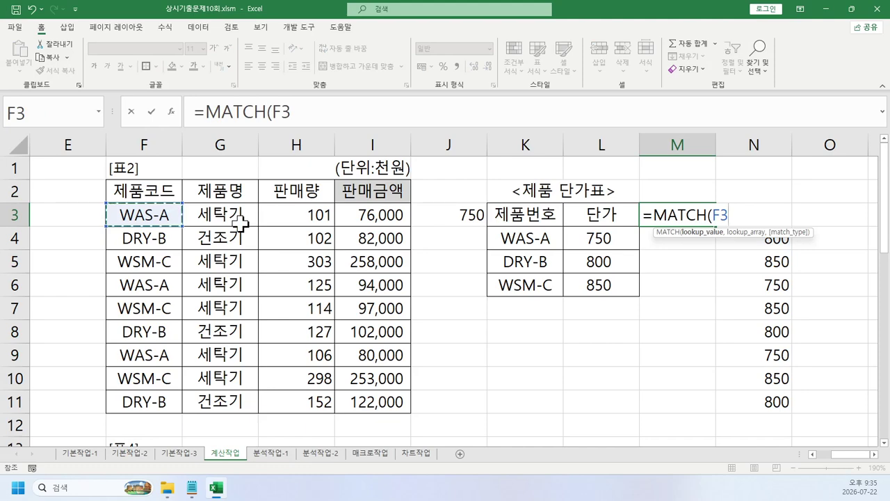
type(",")
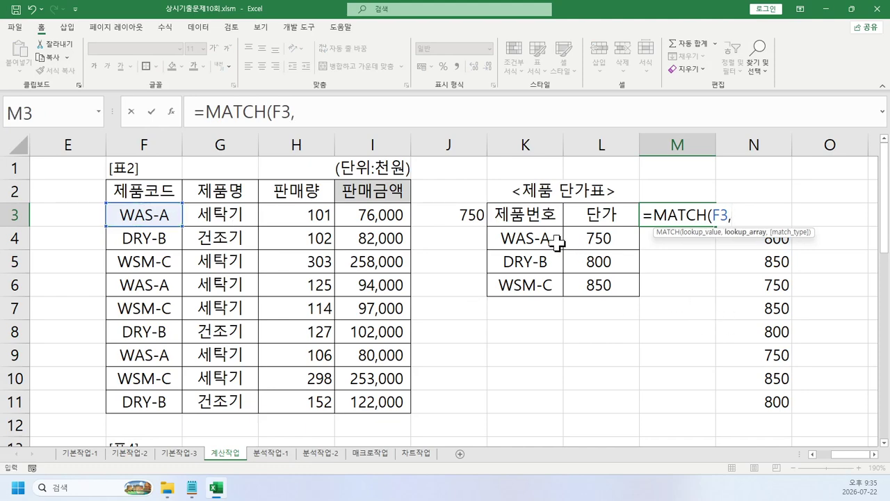
left_click_drag(556, 243, 546, 287)
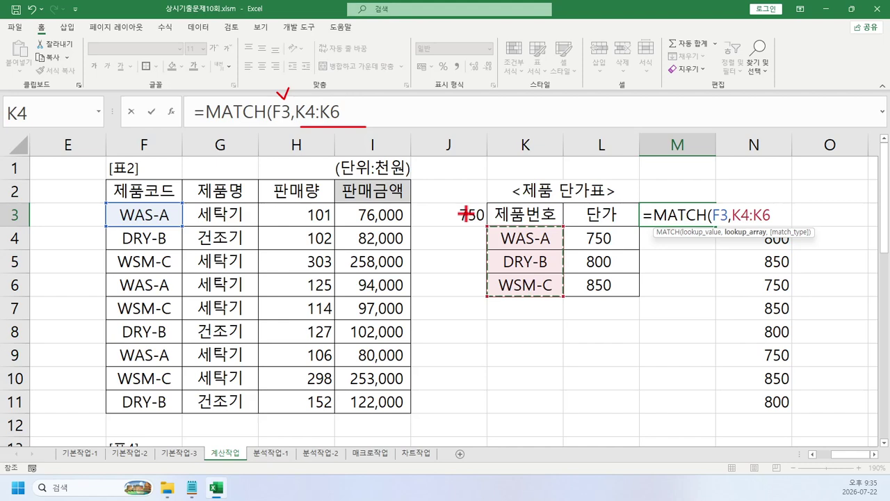
Make the MATCH lookup array absolute as $K$4:$K$6 and complete the M3 formula with match type 0.
left_click(364, 113)
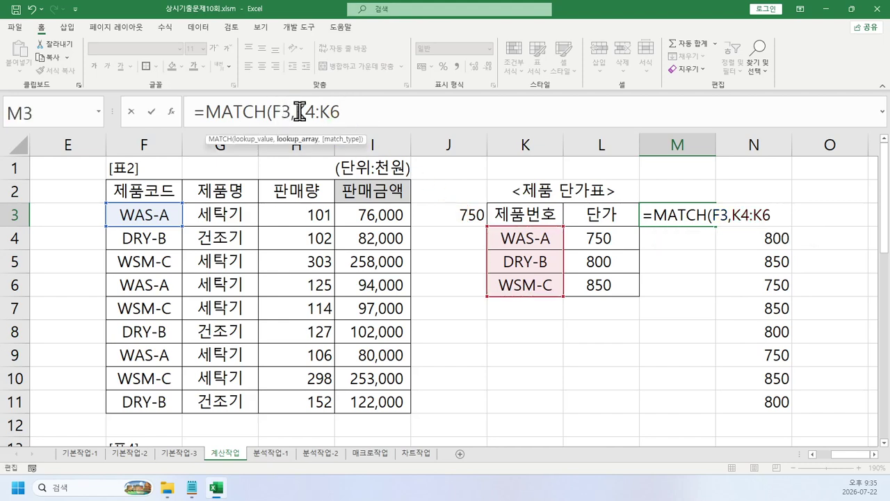
left_click_drag(299, 111, 349, 111)
key("F4")
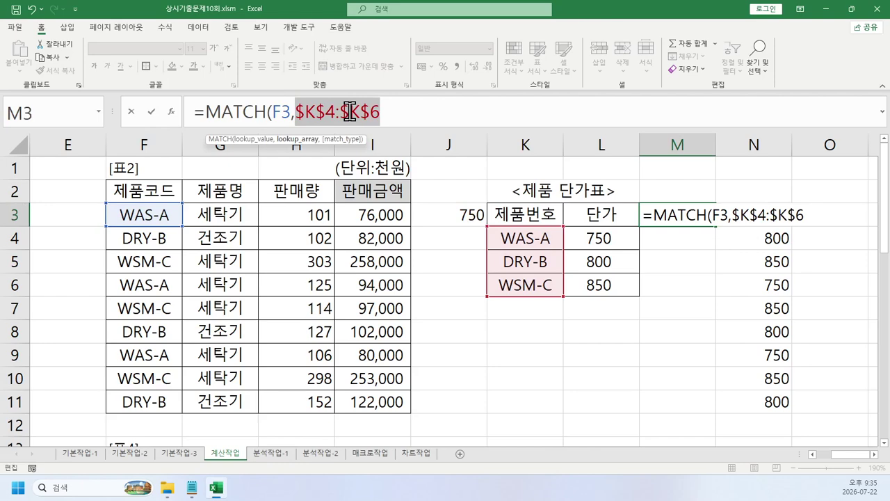
left_click(443, 111)
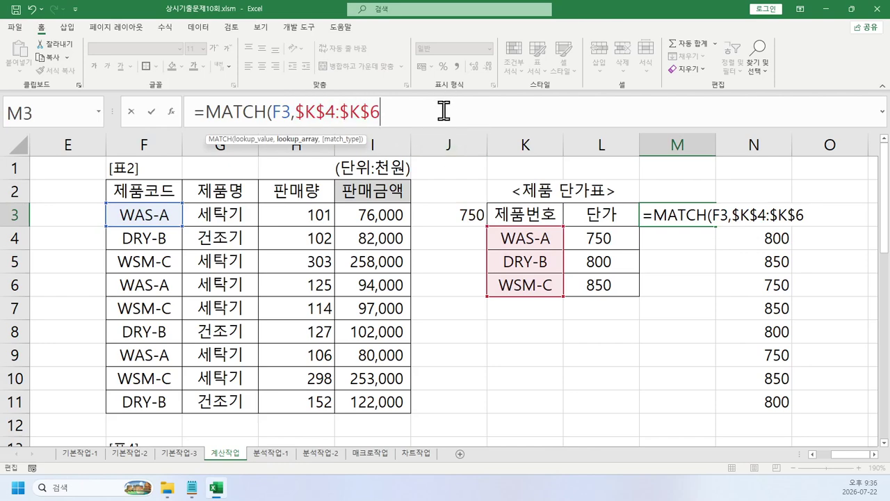
type(",")
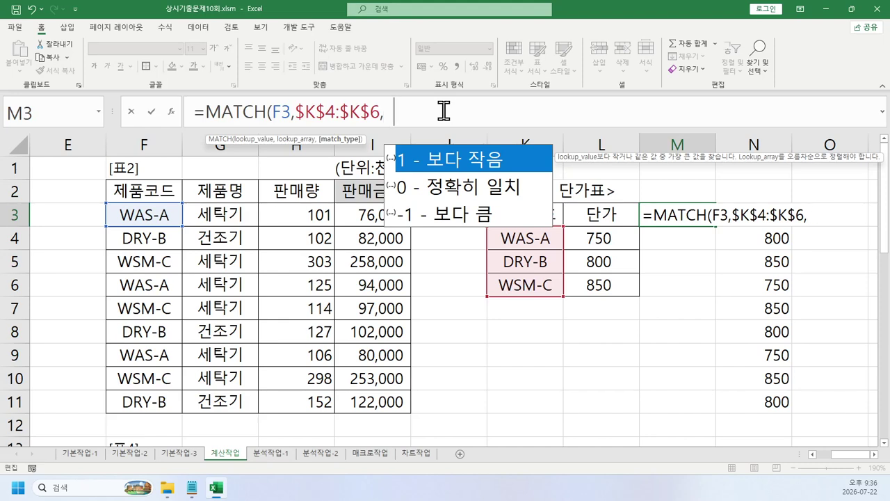
type("0)")
key("Return")
key("Up")
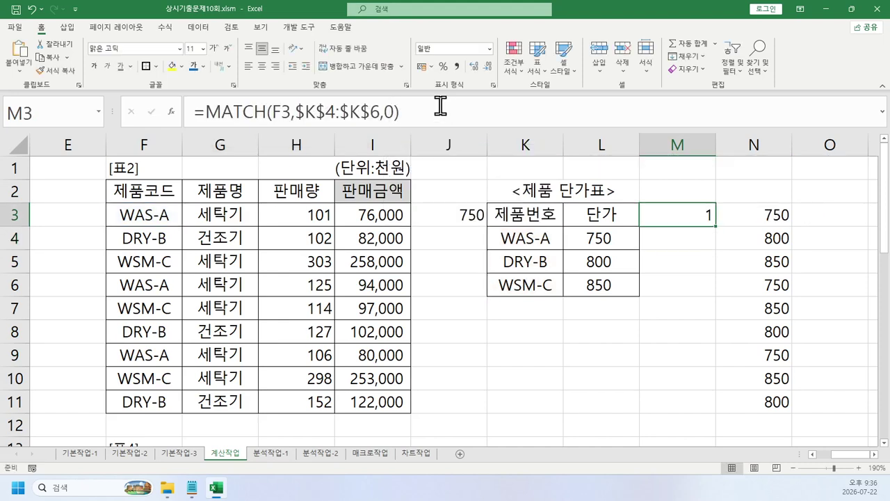
left_click(498, 242)
left_click(505, 259)
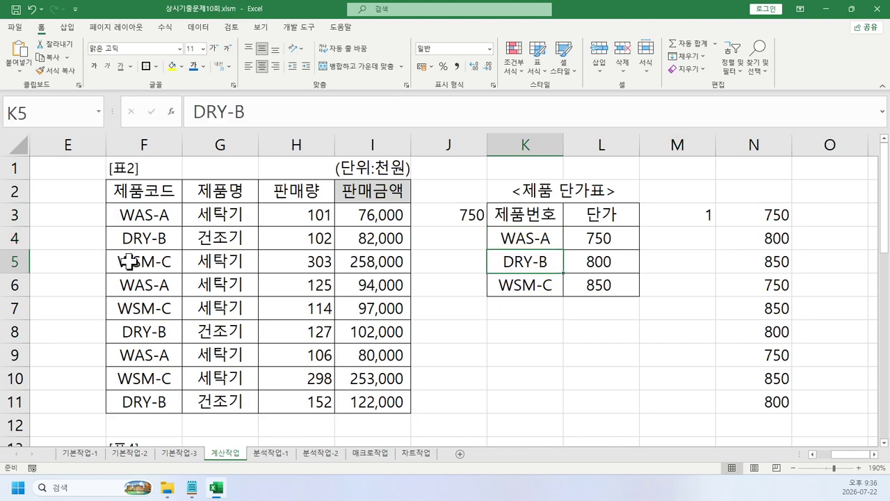
left_click(130, 261)
left_click(492, 285)
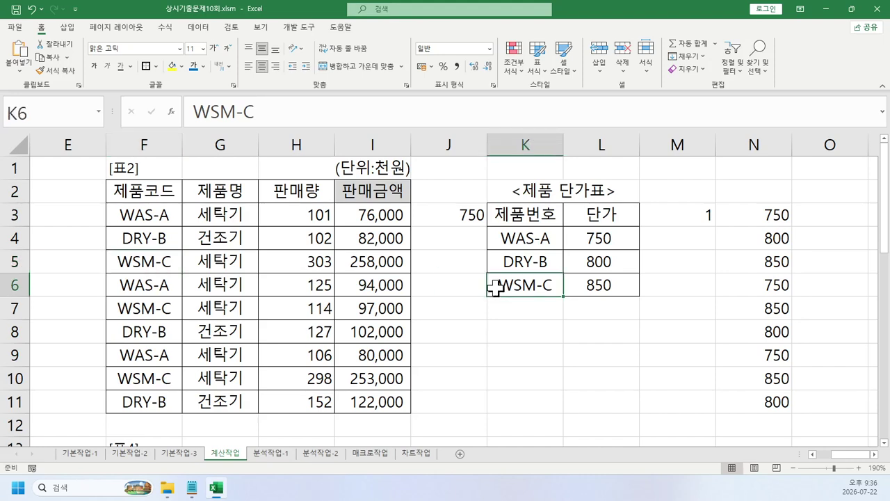
Fill the MATCH formula from M3 down to M7 and select the results in M3:M5.
left_click(702, 217)
left_click_drag(717, 227, 695, 313)
left_click_drag(694, 216, 687, 260)
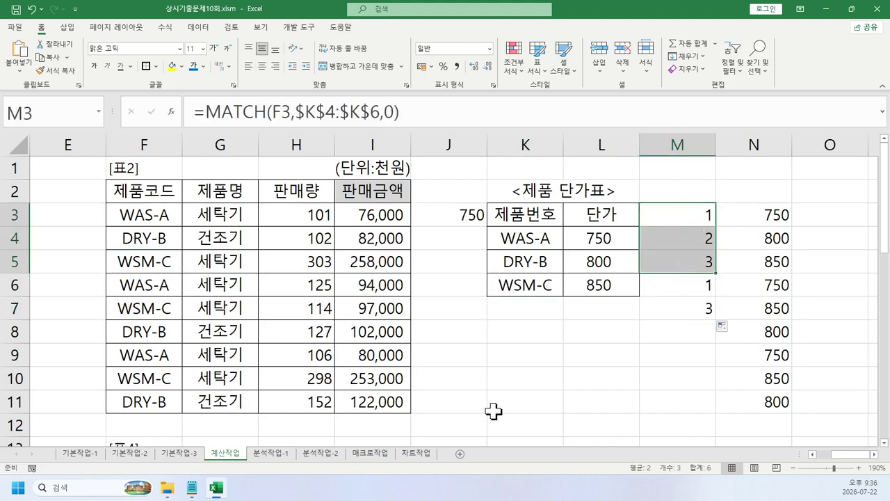
Copy the MATCH expression from M3 and replace the row number 1 in J3's INDEX formula with it.
left_click(657, 218)
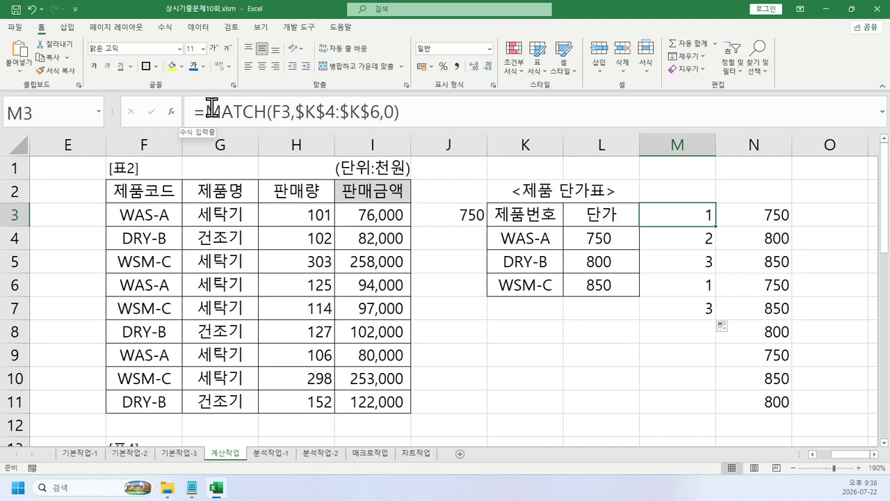
left_click_drag(206, 112, 539, 120)
key("ctrl+c")
key("Escape")
left_click(459, 215)
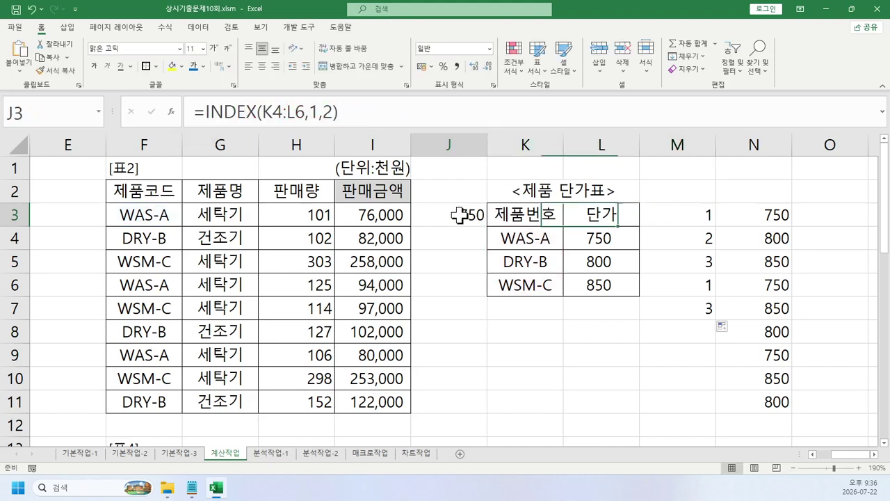
double_click(312, 113)
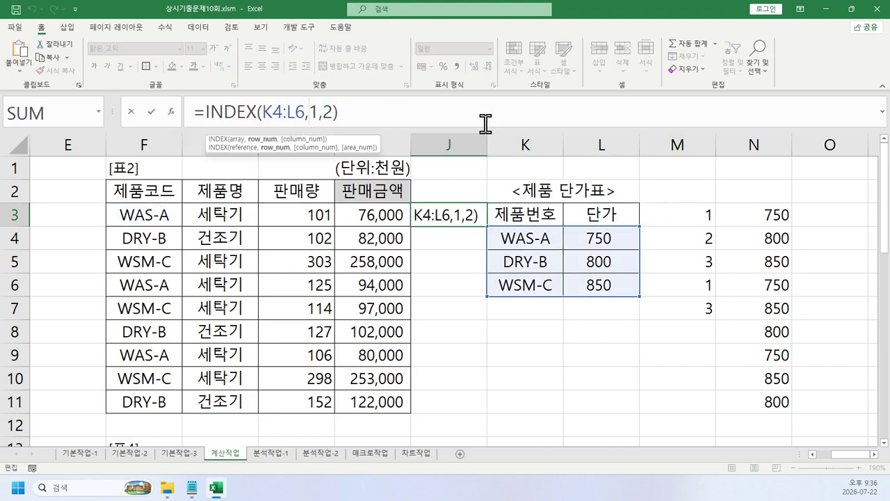
key("ctrl+v")
key("Return")
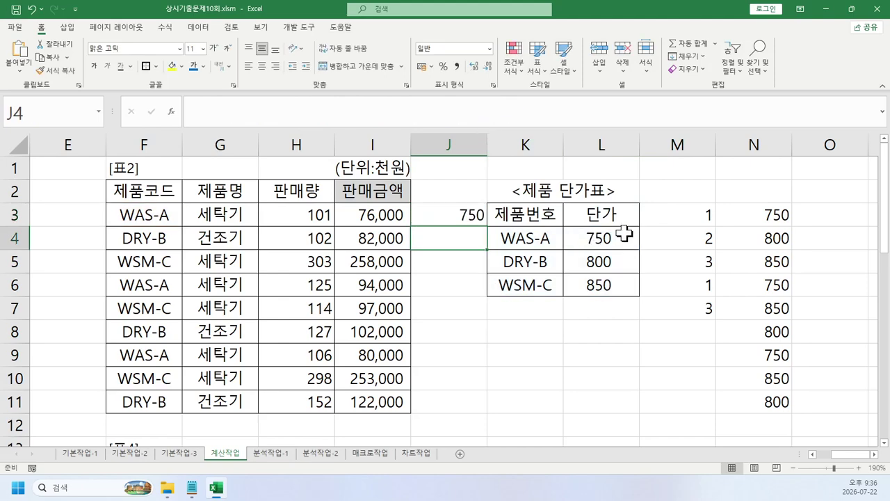
Clear the helper MATCH results in column M and fill the J3 INDEX/MATCH formula down to J11.
left_click_drag(671, 214, 677, 379)
key("Delete")
left_click(467, 218)
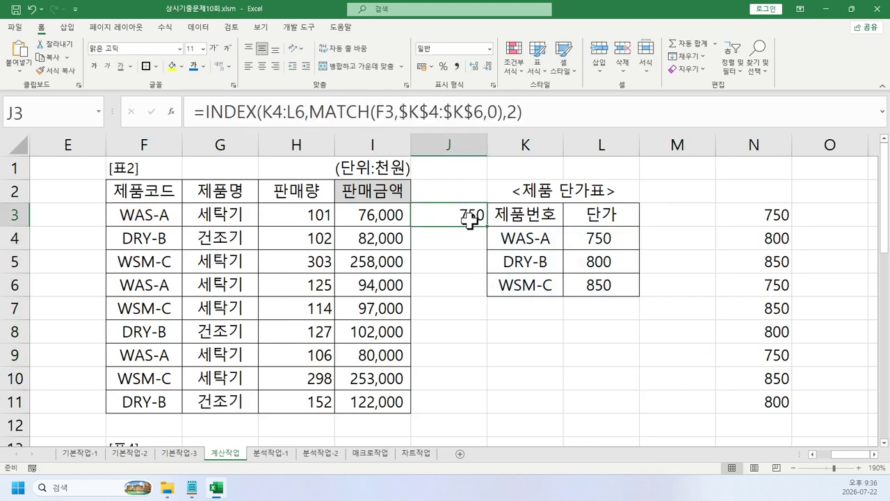
left_click_drag(486, 226, 476, 415)
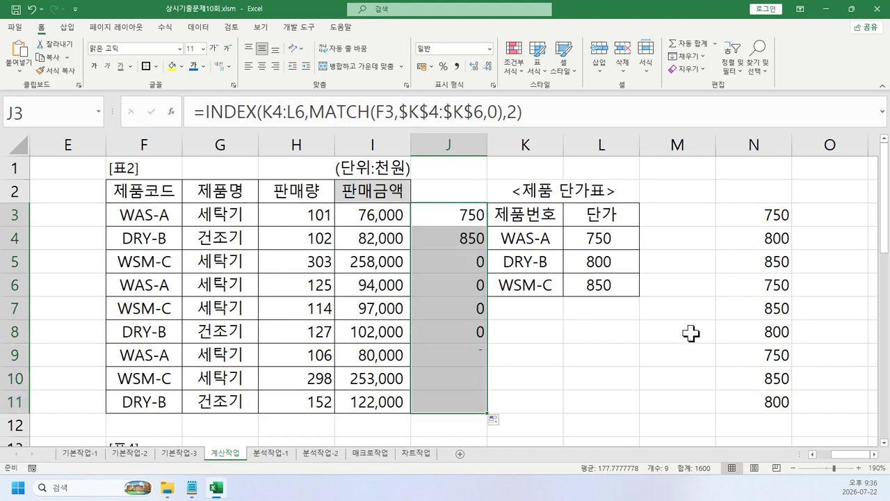
left_click(448, 306)
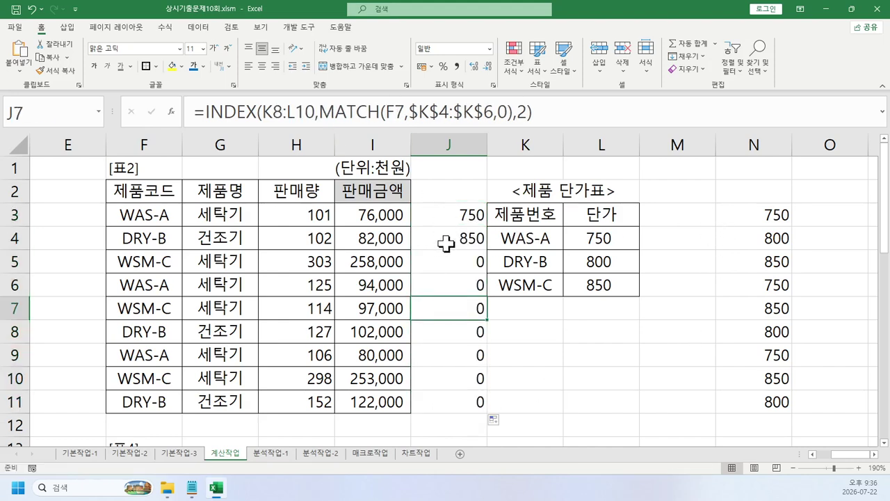
Make the INDEX array in J3's unit price formula absolute as $K$4:$L$6.
left_click(356, 112)
key("Escape")
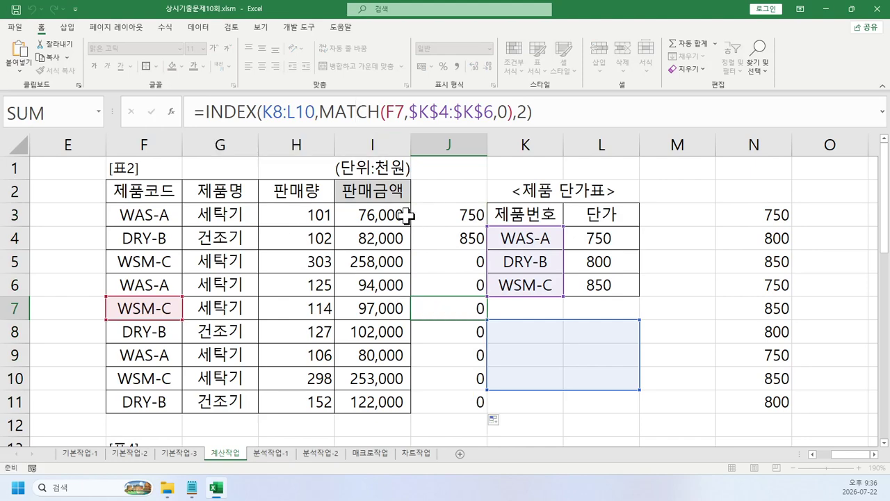
left_click(402, 214)
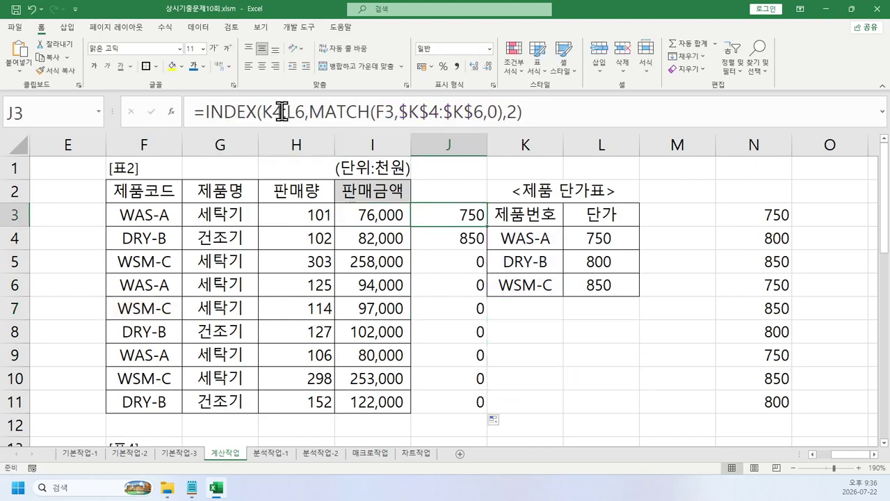
left_click_drag(264, 111, 303, 112)
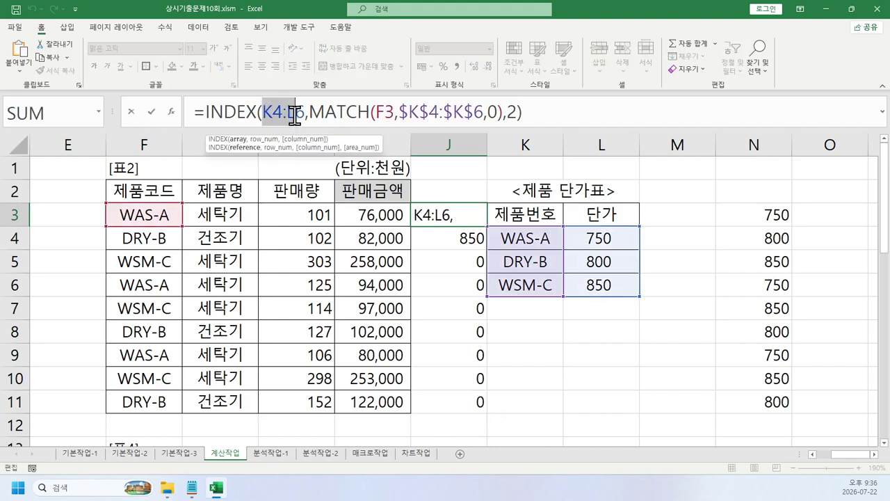
key("F4")
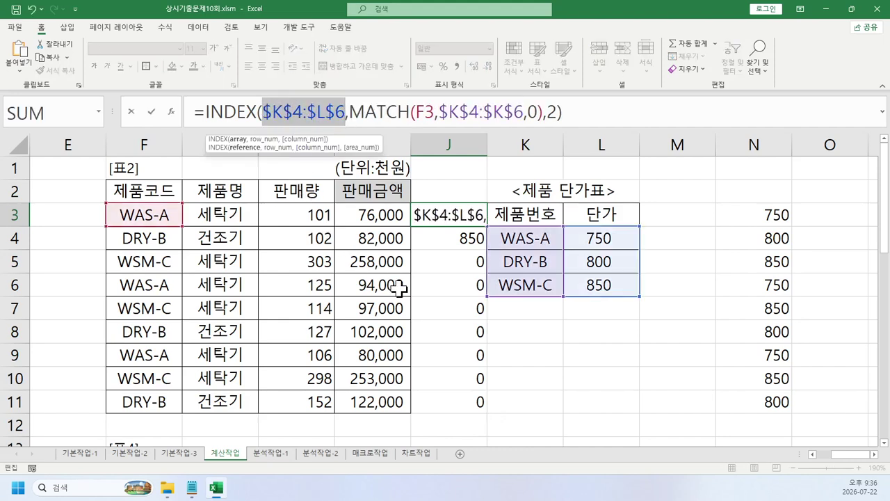
key("Return")
Fill the corrected INDEX/MATCH formula from J3 down to J11.
left_click(485, 222)
left_click_drag(487, 225, 469, 403)
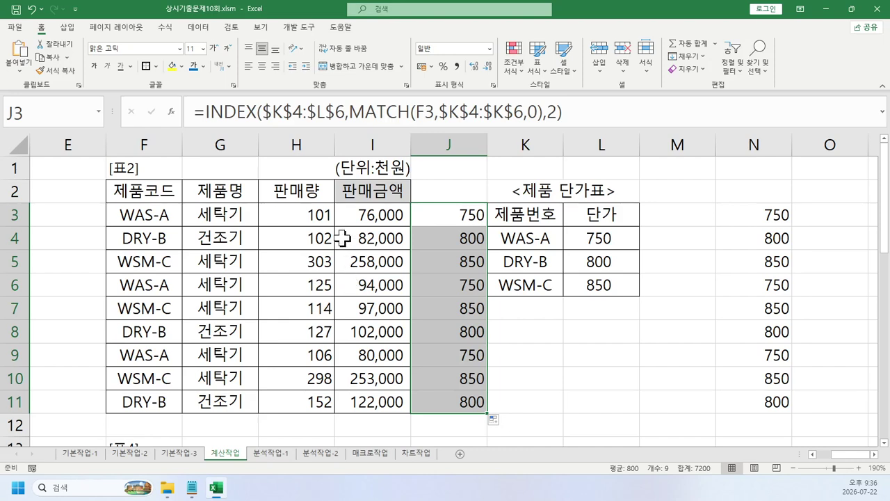
left_click(424, 220)
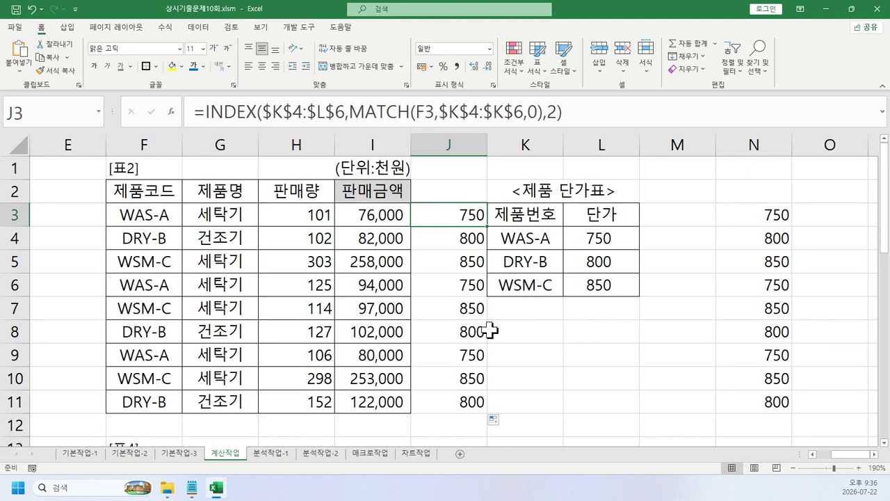
Paste the [표3] task picture beside the table, reposition it to read the COUNTIF and & requirement, and delete it.
scroll(248, 294, "down", 5)
scroll(248, 294, "up", 2)
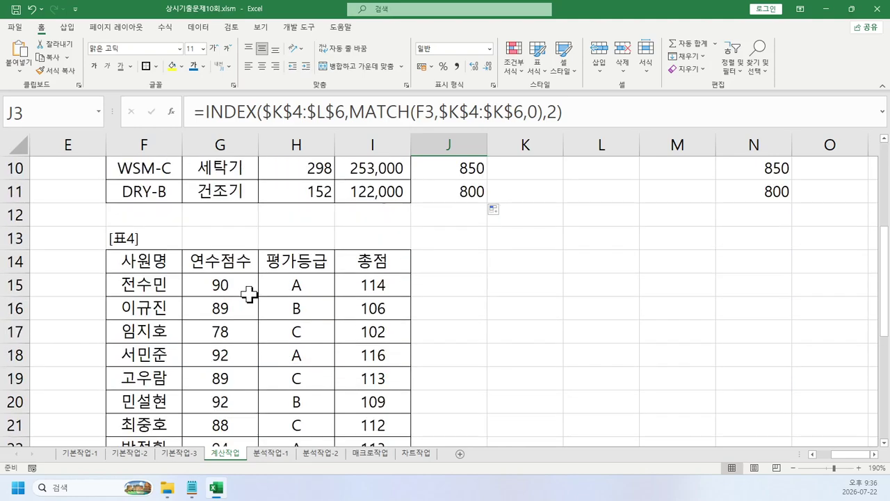
scroll(248, 294, "left", 2)
scroll(249, 294, "down", 2)
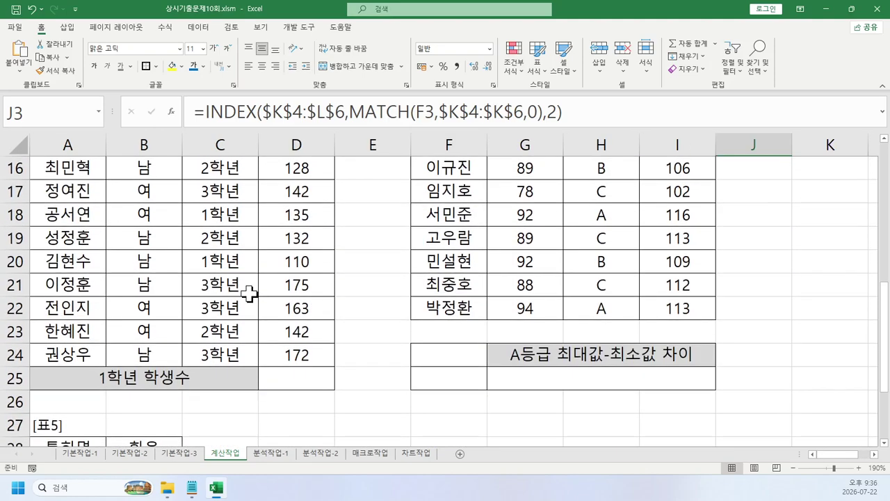
scroll(248, 295, "down", 1)
scroll(249, 294, "up", 1)
scroll(249, 294, "down", 1)
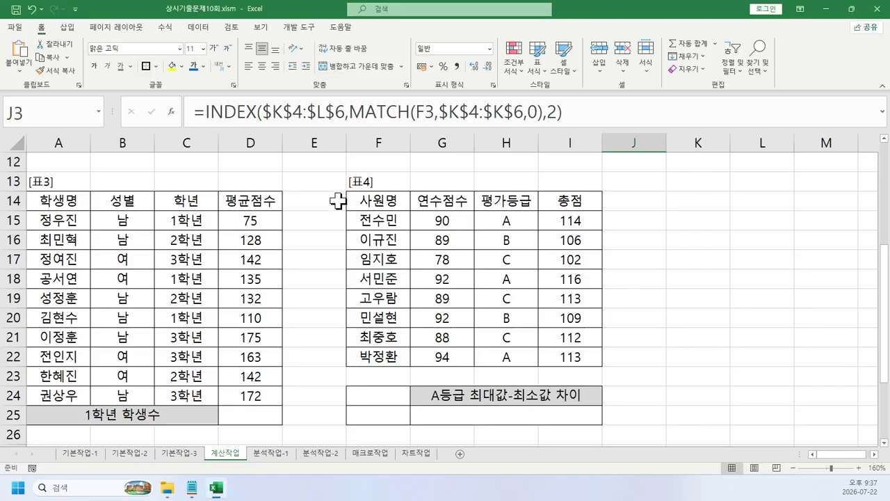
left_click(312, 167)
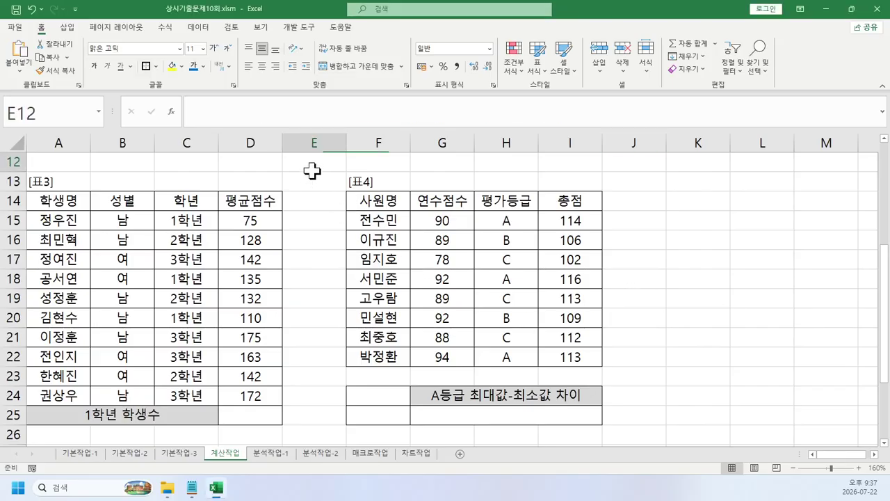
key("ctrl+v")
left_click_drag(463, 171, 335, 210)
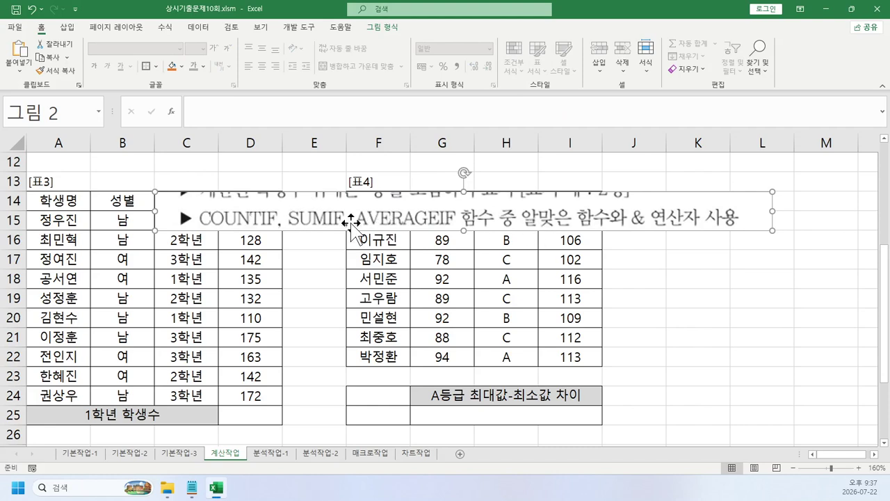
key("Delete")
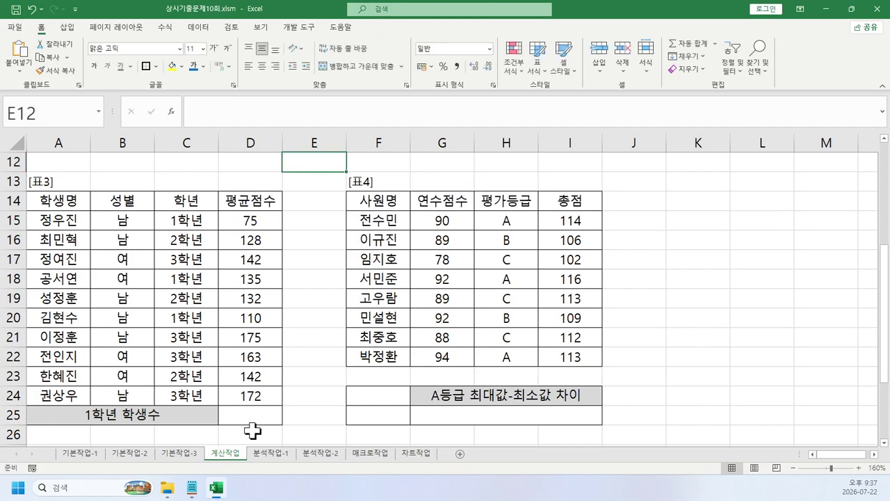
Enter =COUNTIF(C15:C24,C15) in D25 to count the 1학년 students in [표3].
left_click(251, 419)
left_click(323, 109)
type("=coun")
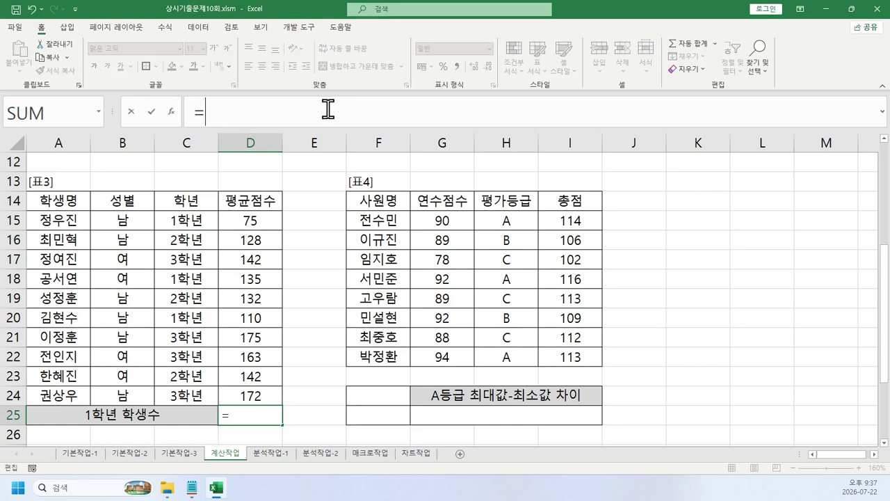
key("Down")
key("Down")
key("Down")
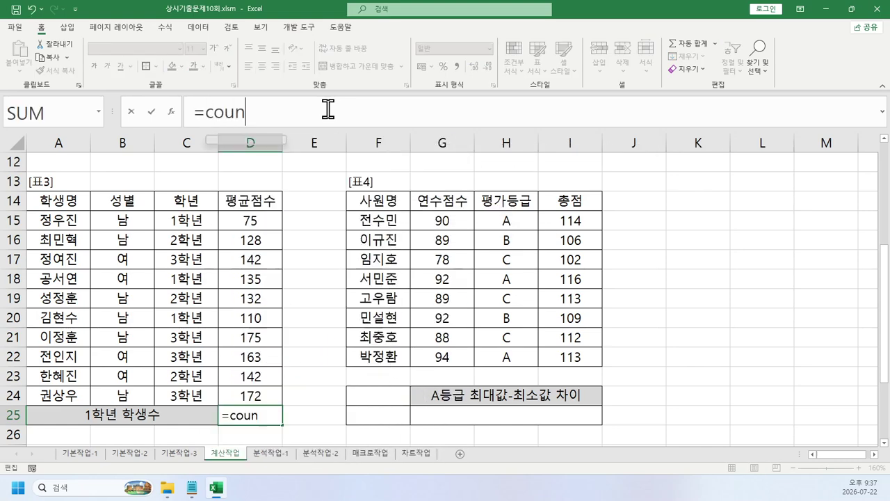
key("Tab")
left_click_drag(200, 226, 179, 387)
type(",")
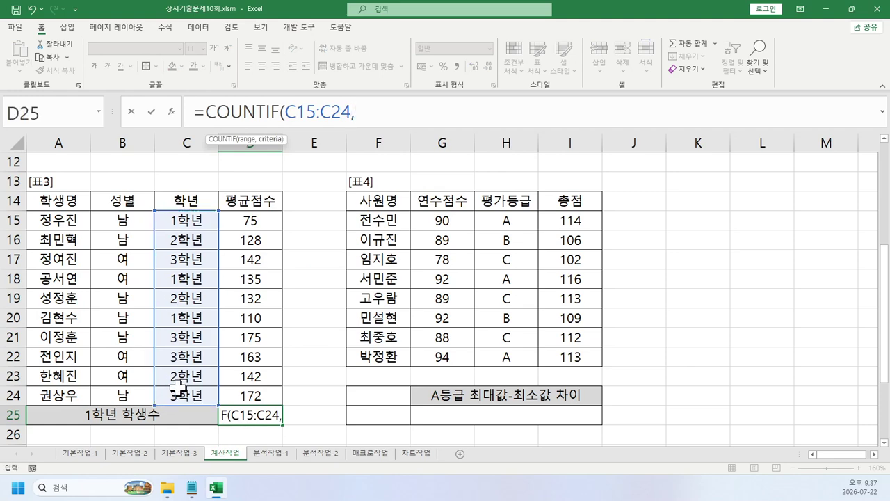
left_click(207, 228)
type(")")
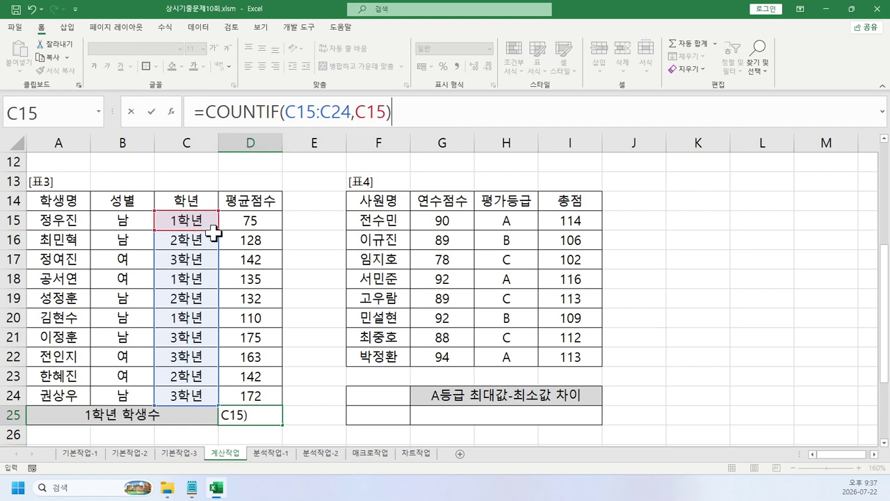
key("Return")
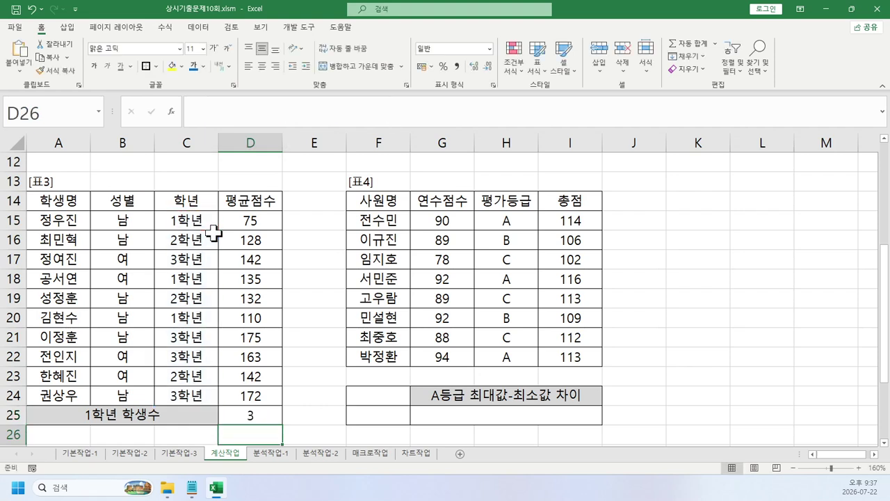
Append &"명" to the COUNTIF formula in D25.
key("Up")
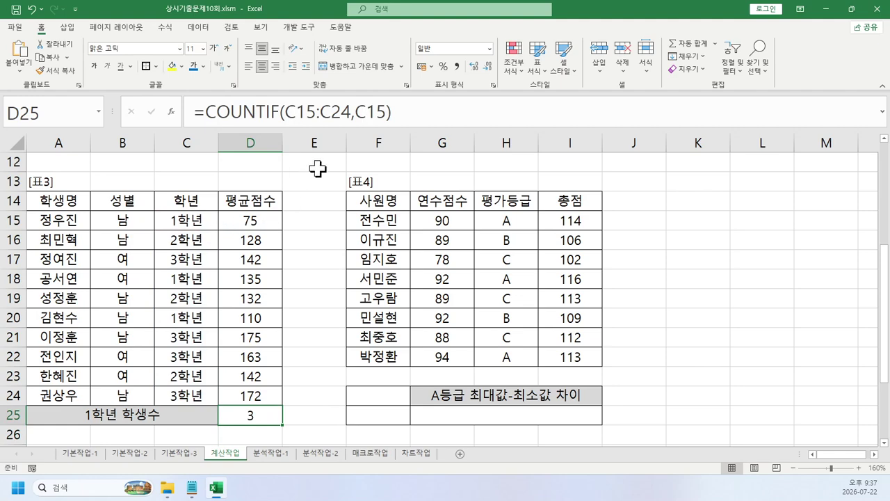
left_click(436, 125)
type("&\"")
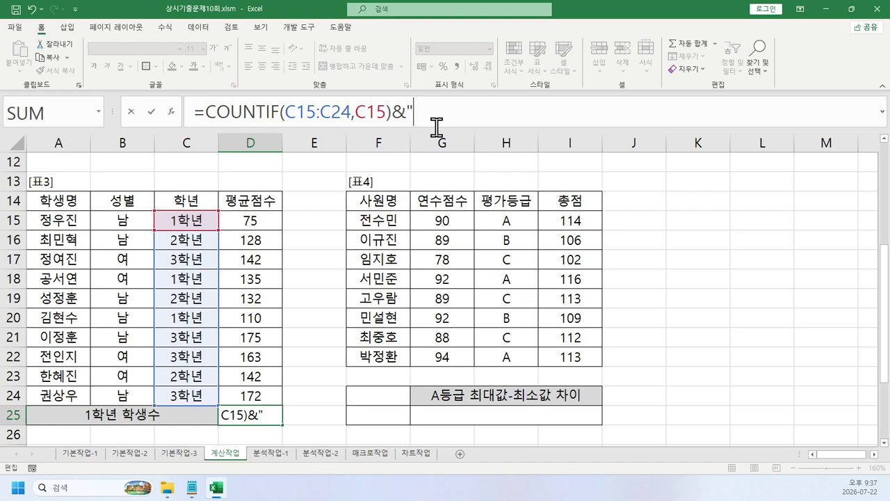
type("a")
key("BackSpace")
key("Hangul")
type("명\"")
key("Return")
key("Up")
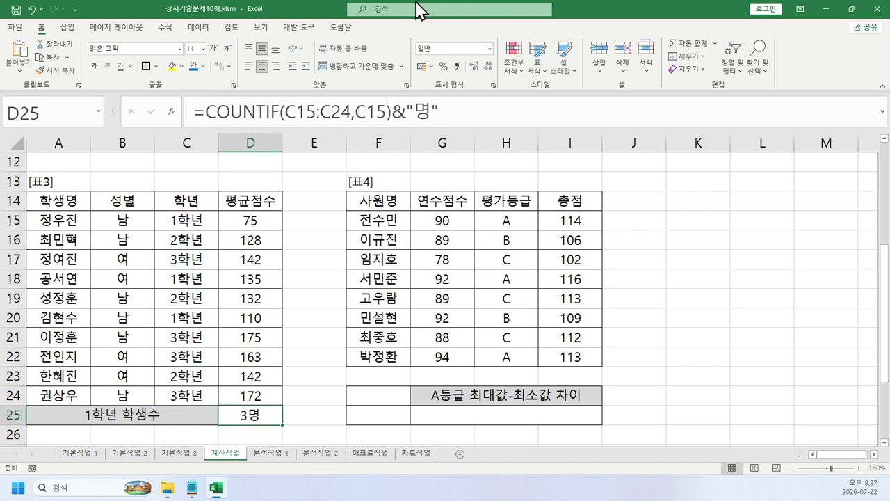
Check the 1학년 entries in C15, C18 and C20 against the student count in D25.
left_click(192, 222)
left_click(197, 278)
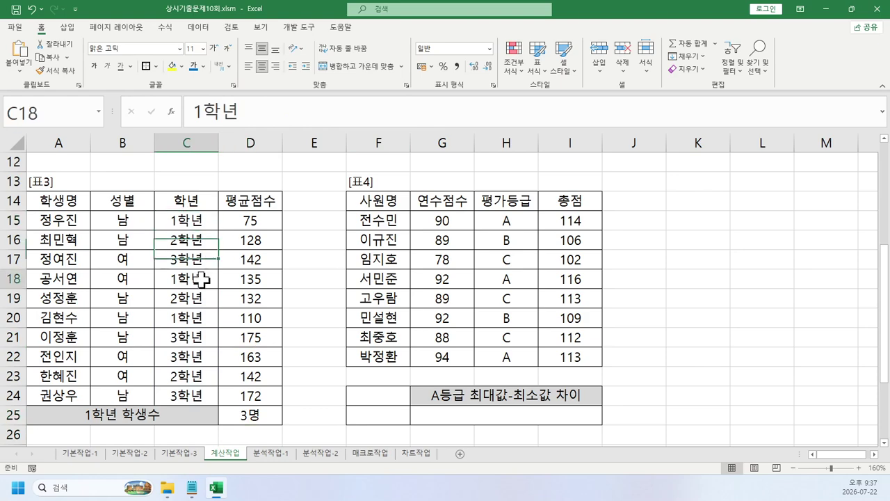
left_click(196, 318)
left_click(261, 417)
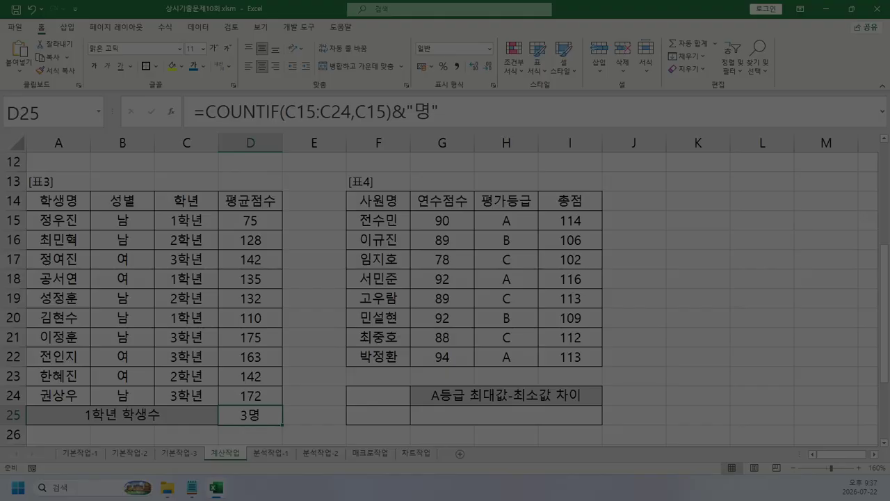
Paste the [표4] task picture over the tables, mark its 평가등급 "A" condition and the F24:F25 criteria area, and delete it.
key("ctrl+v")
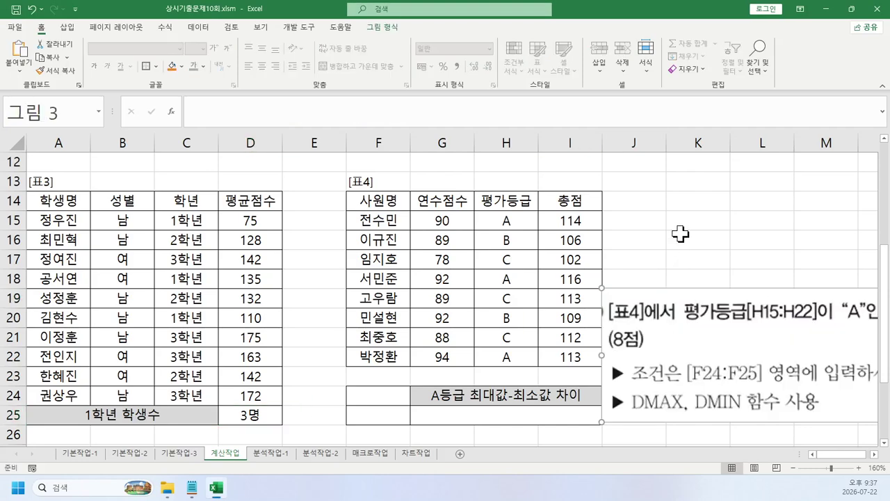
left_click_drag(703, 322, 258, 216)
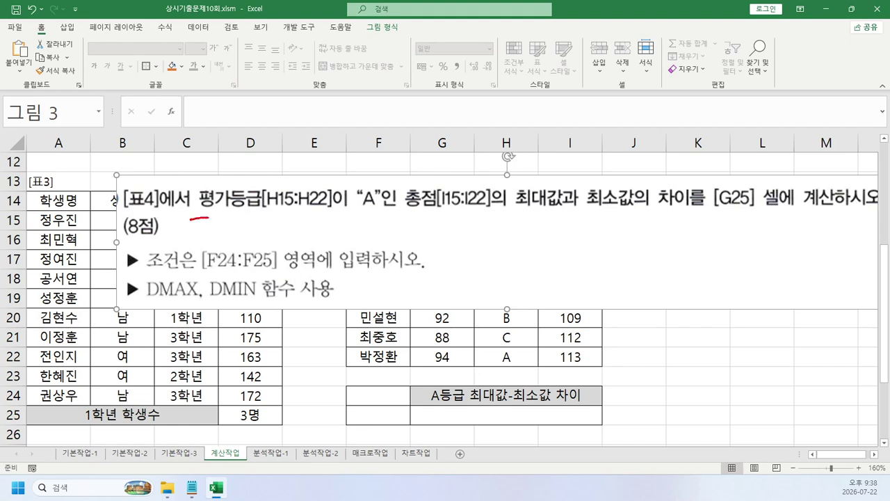
left_click_drag(209, 218, 387, 220)
left_click_drag(427, 172, 370, 246)
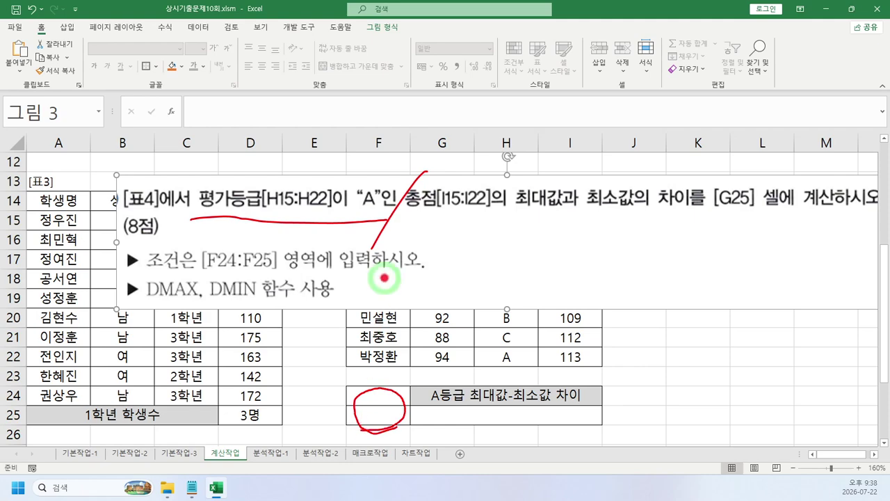
key("Escape")
key("Delete")
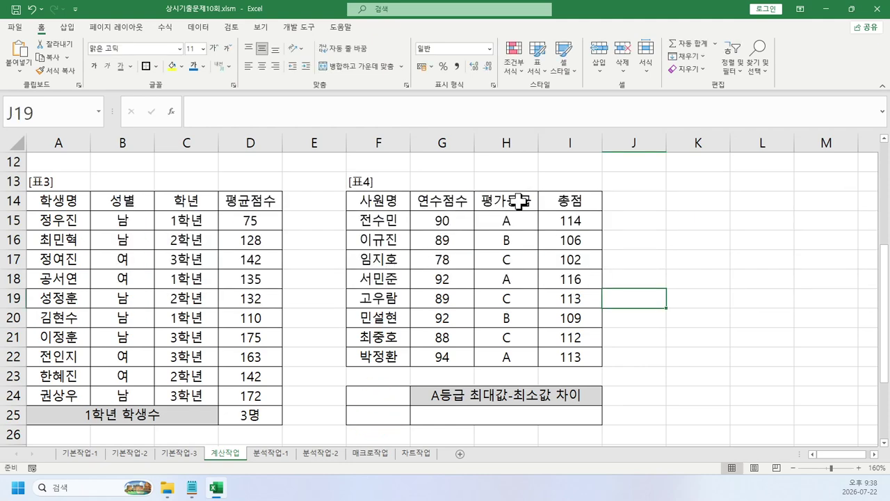
Copy the 평가등급 header and its A value from H14:H15 into the criteria range F24:F25.
left_click_drag(513, 203, 514, 224)
key("ctrl+c")
left_click(378, 393)
key("ctrl+v")
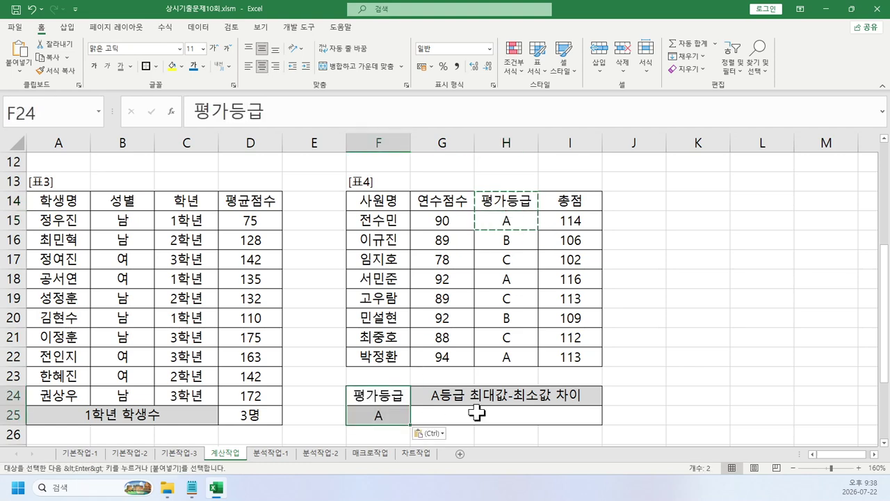
Enter =DMAX(F14:I22,I14,F24:F25) in G25 to get the highest 총점 among A-grade employees.
left_click(466, 425)
left_click(463, 417)
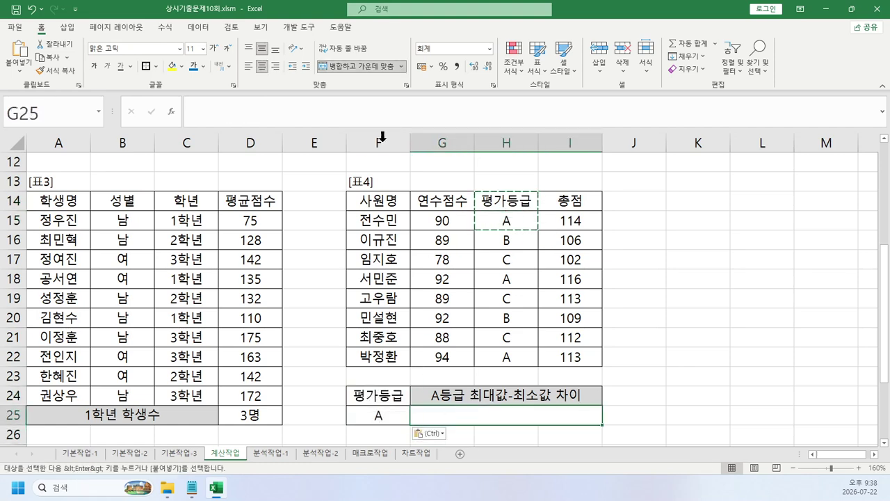
left_click(319, 108)
type("=d")
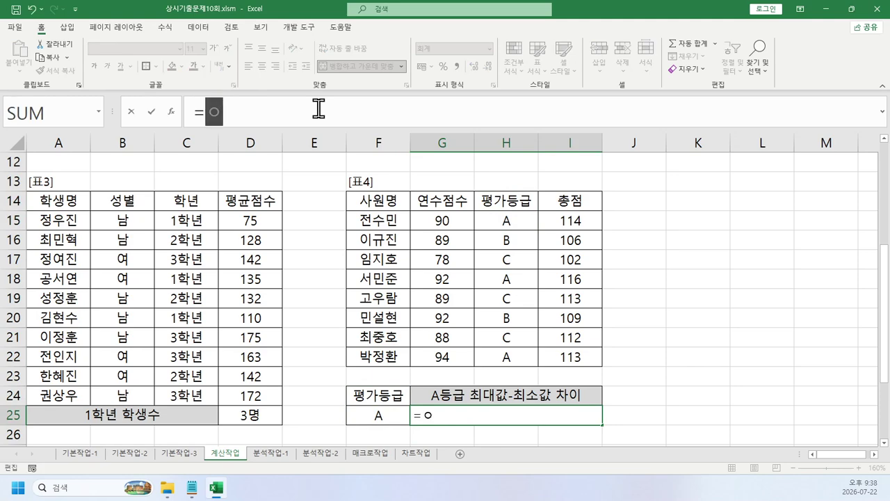
type("m")
key("Tab")
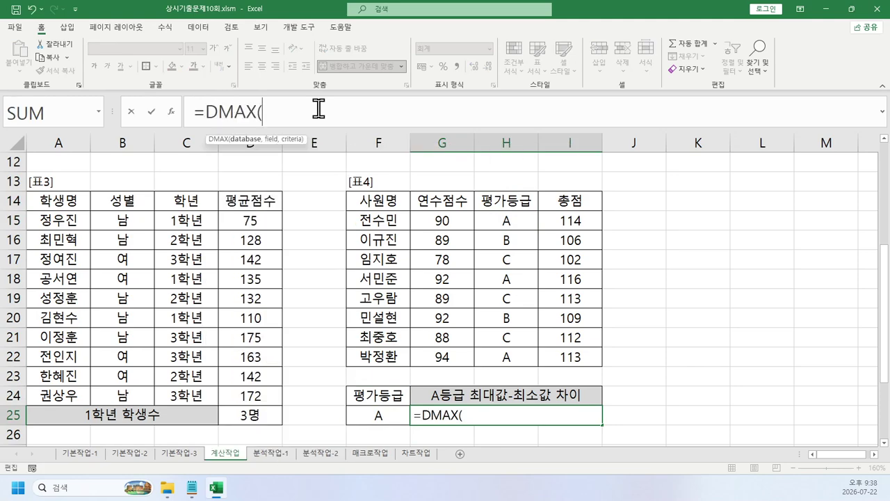
left_click_drag(388, 209, 556, 355)
type(",")
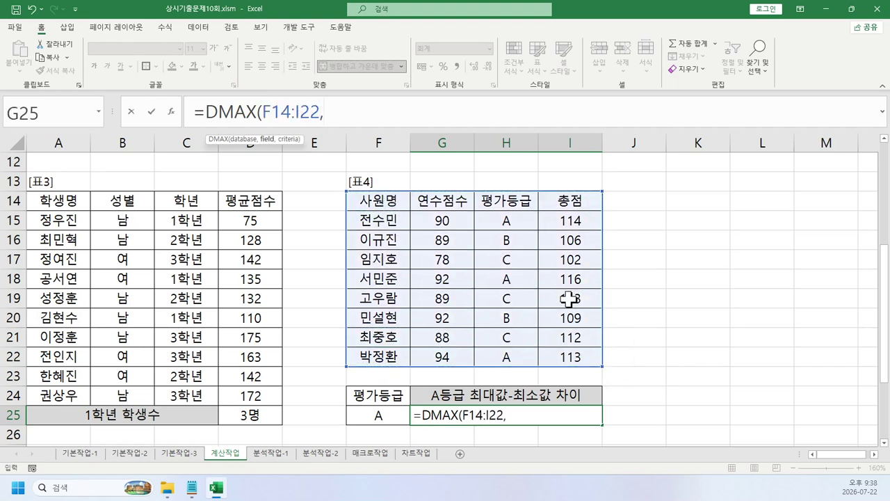
left_click(571, 201)
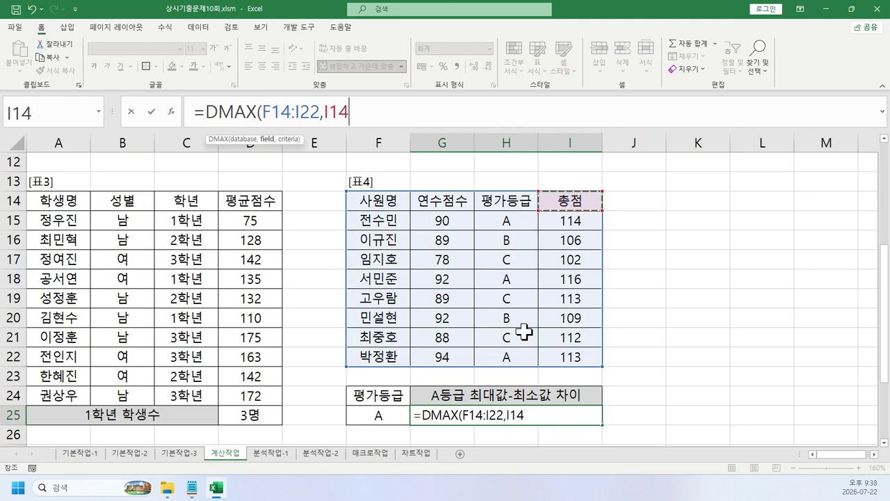
type(",")
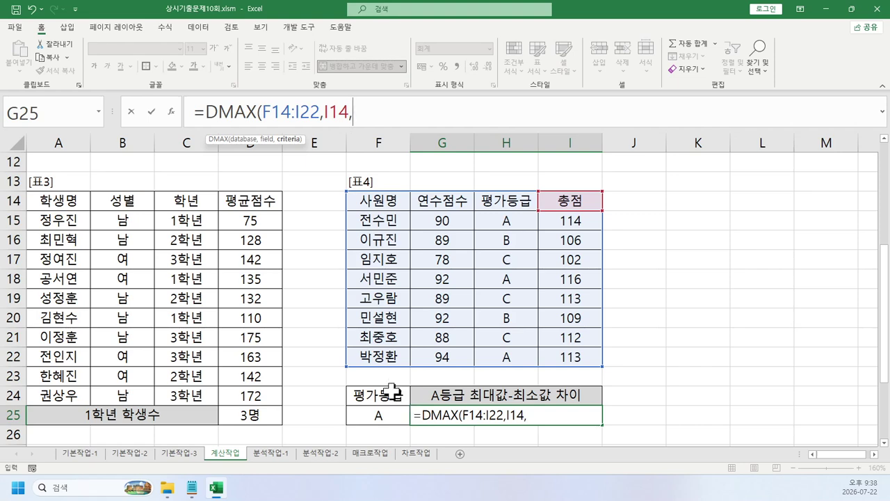
left_click_drag(391, 394, 388, 416)
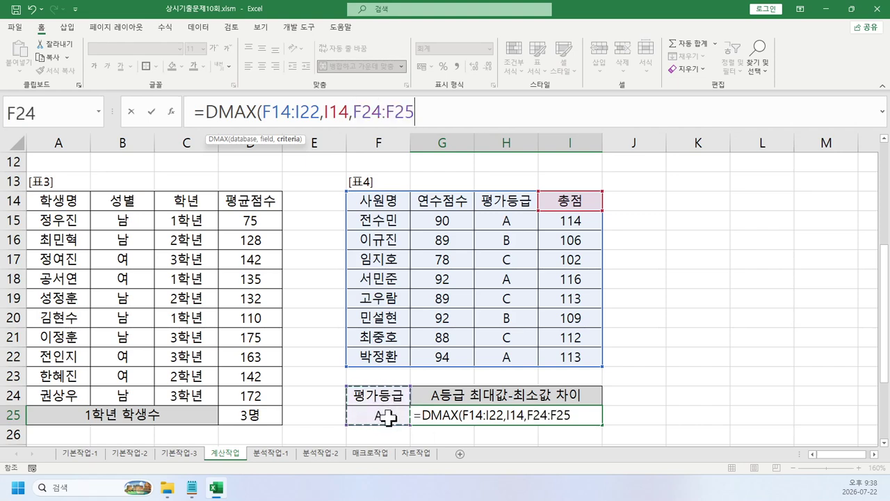
key("Return")
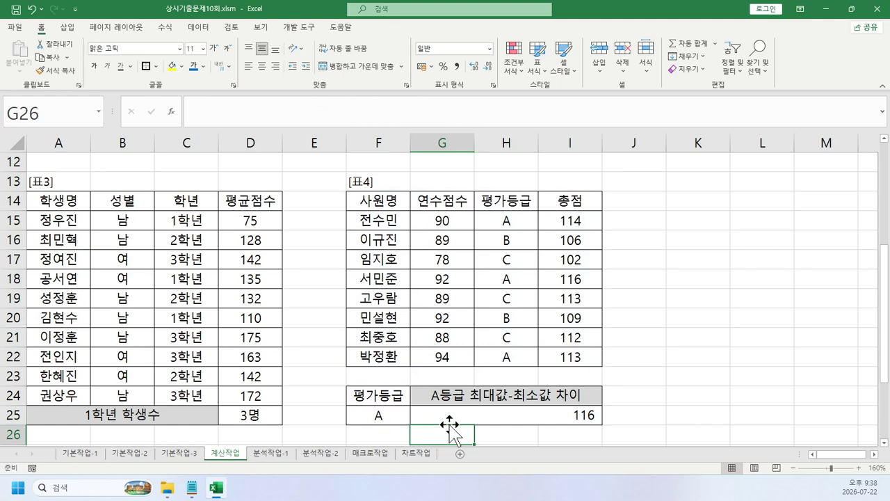
Reuse the arguments of the DMAX formula in G25 to enter =DMIN(F14:I22,I14,F24:F25) in K25.
left_click(453, 420)
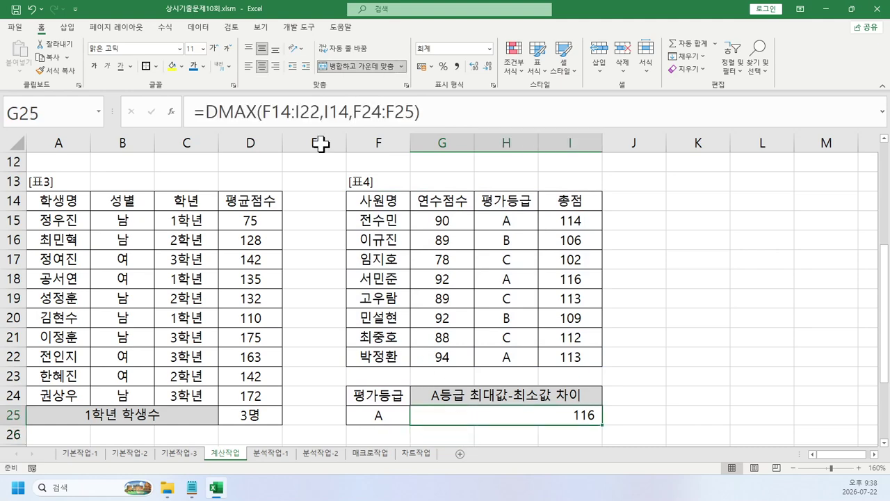
left_click_drag(262, 111, 411, 118)
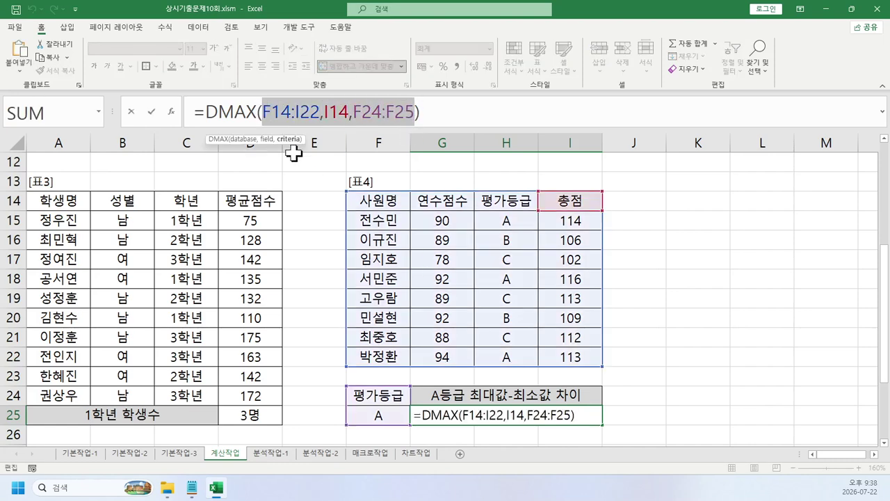
key("Escape")
left_click(693, 410)
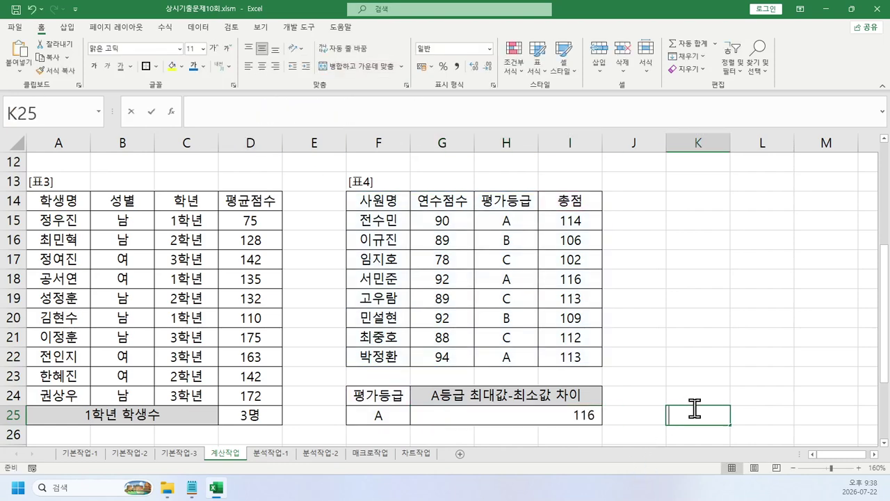
type("=dmi")
key("Tab")
key("ctrl+v")
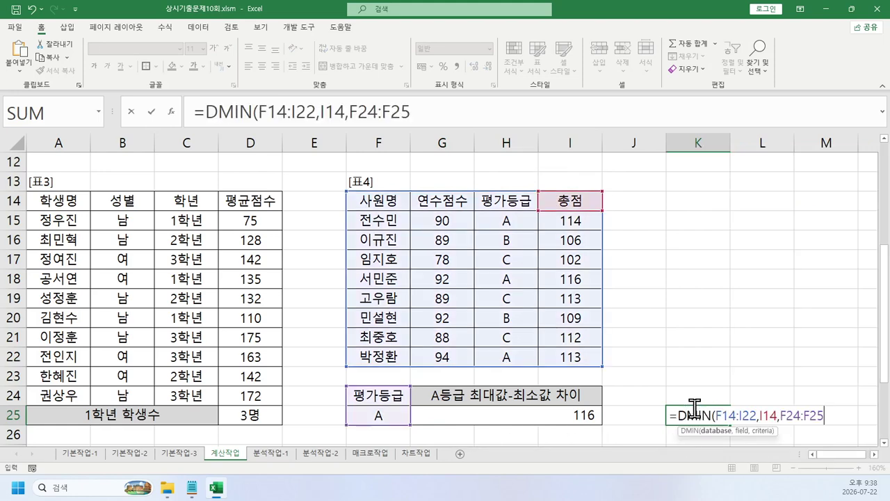
type(")")
key("Return")
left_click(695, 410)
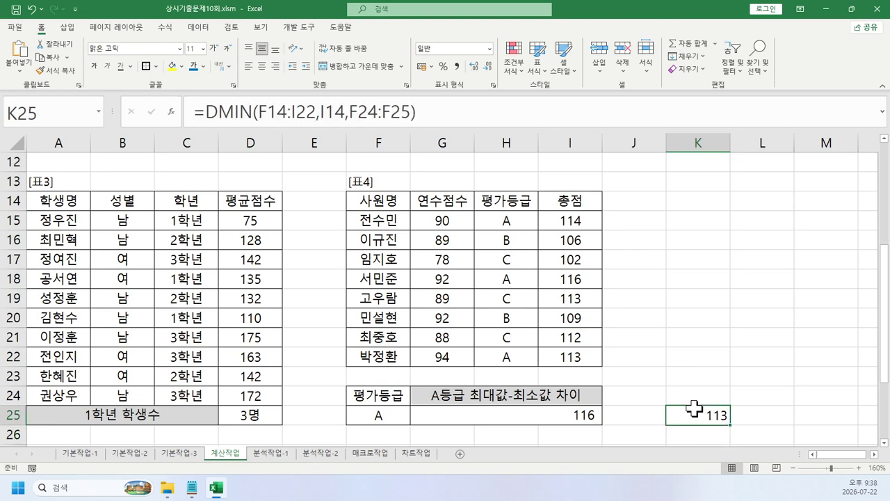
Check the A-grade entries H15, H18 and H22 in [표4] against the minimum in K25.
left_click(494, 222)
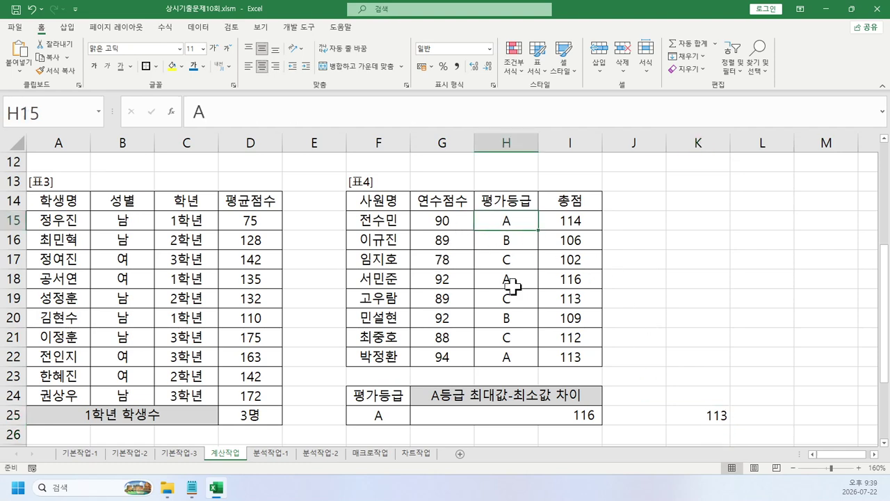
left_click(529, 368, "ctrl")
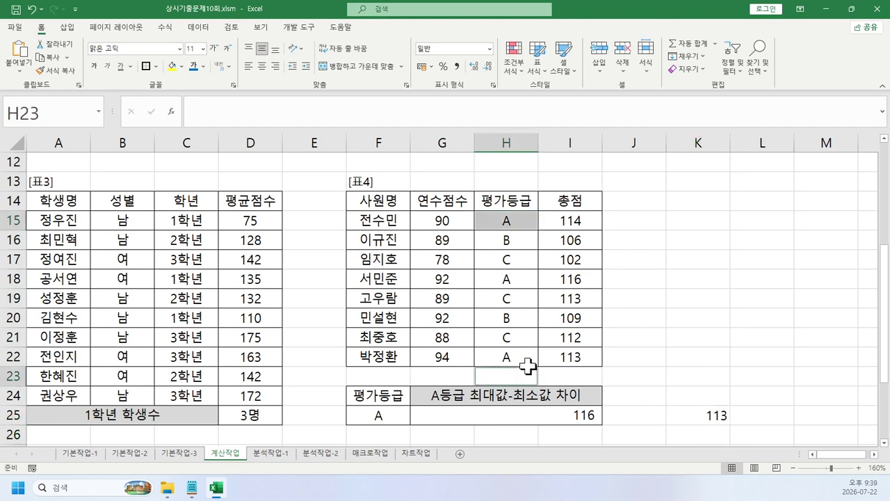
left_click(518, 222)
left_click(514, 357, "ctrl")
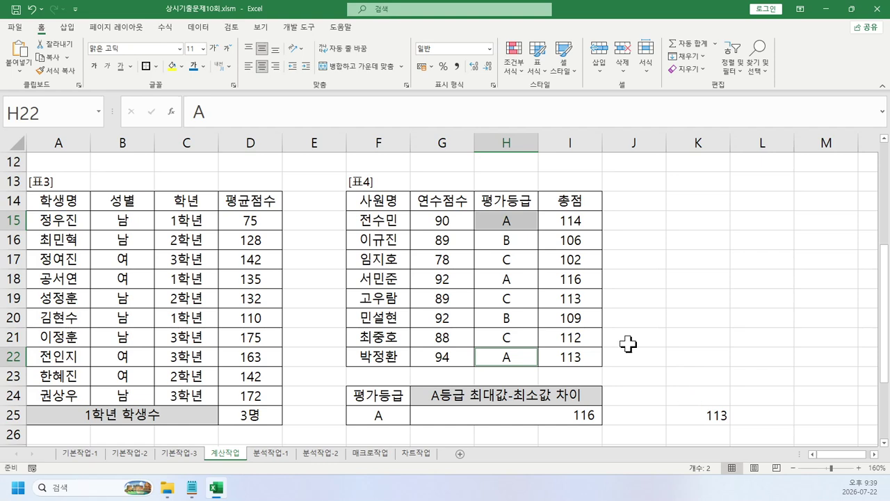
left_click(532, 280, "ctrl")
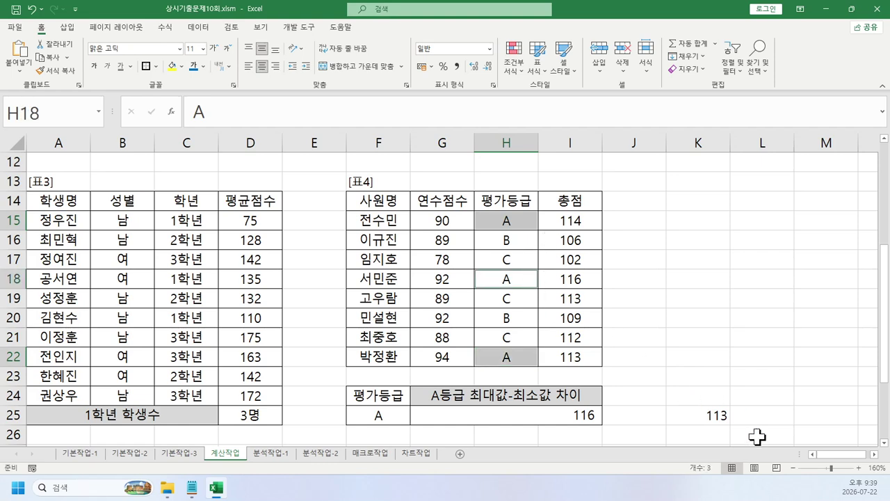
Subtract K25's DMIN expression in G25 so the formula reads =DMAX(F14:I22,I14,F24:F25)-DMIN(F14:I22,I14,F24:F25).
left_click(726, 417)
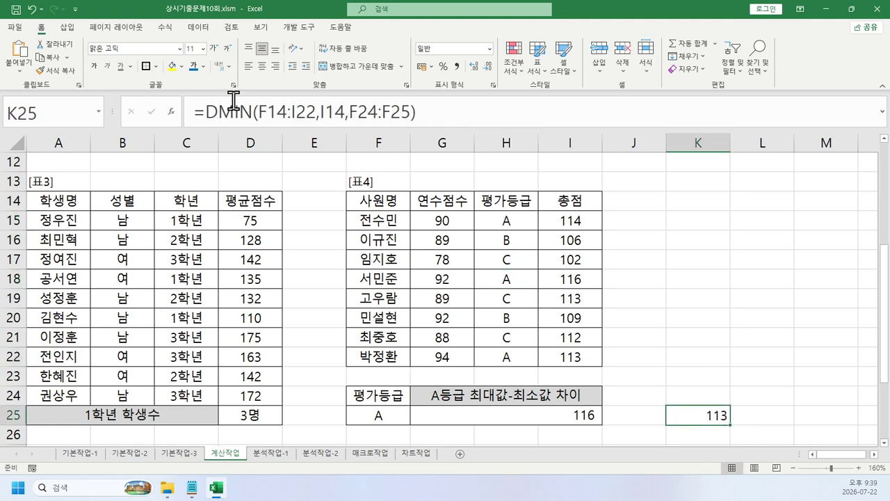
left_click(197, 110)
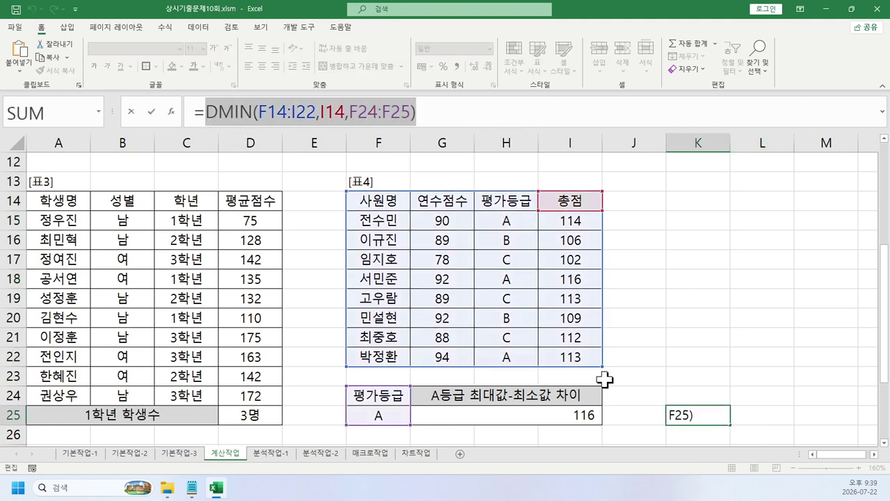
left_click(553, 415)
left_click(494, 108)
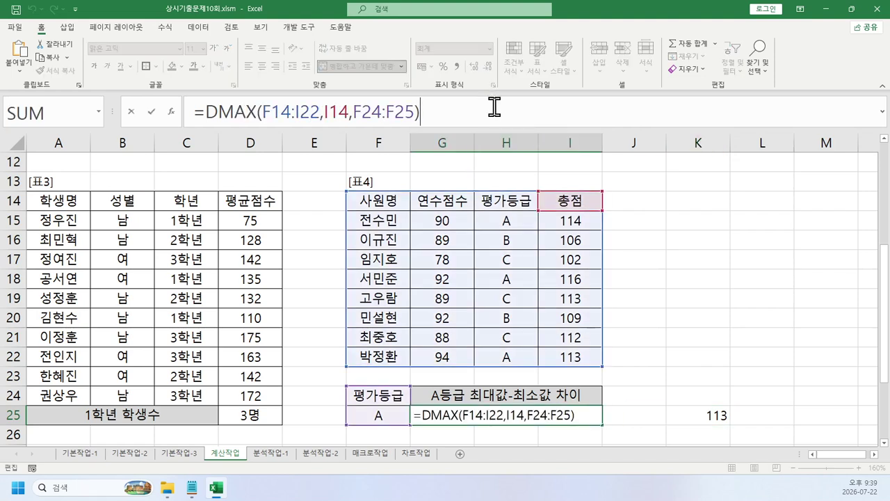
type("-")
key("ctrl+v")
key("Return")
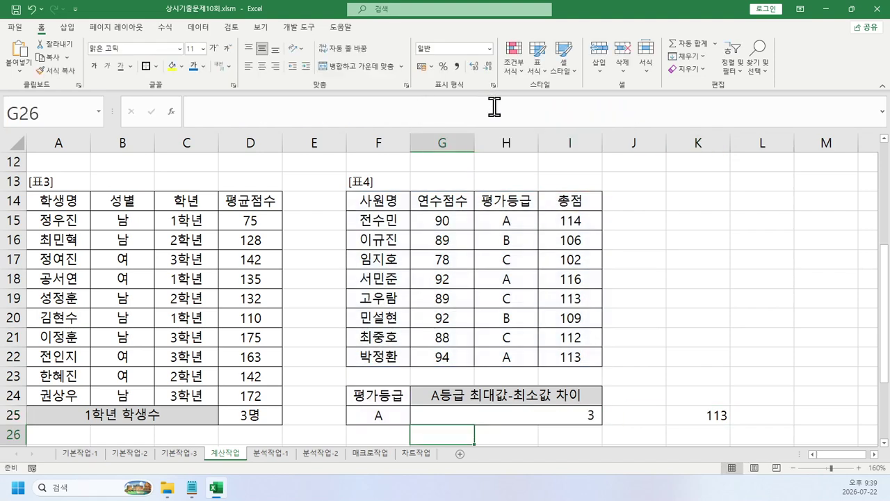
Clear the helper DMIN formula from K25 and return to G25.
key("Up")
key("Right")
key("Right")
key("Delete")
key("Left")
key("Left")
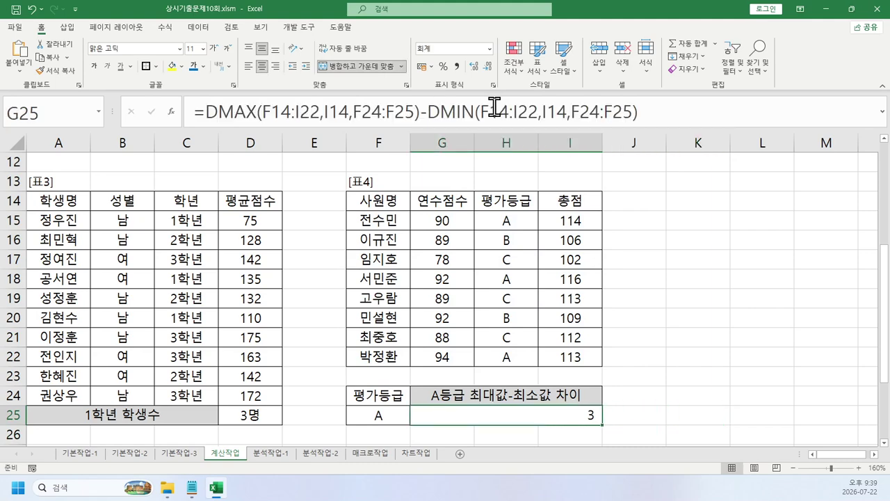
Paste the [표5] task picture just below the currency table and mark the EUR lookup cell C32.
scroll(222, 175, "down", 5)
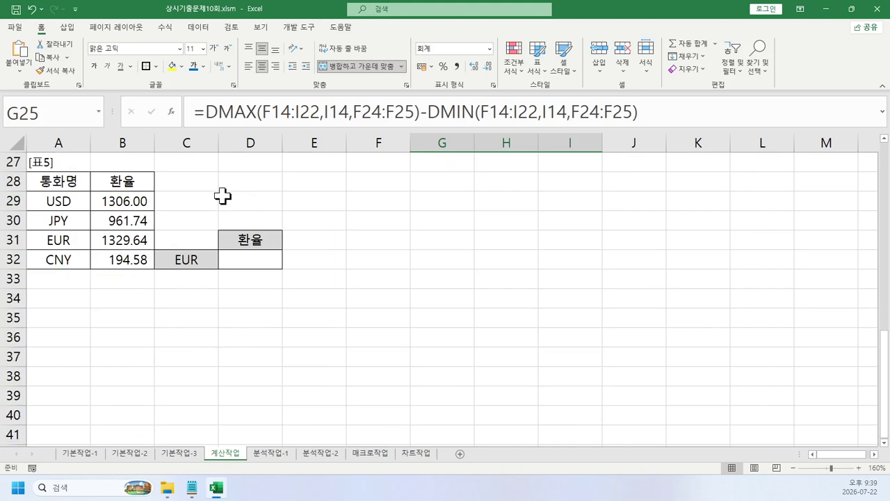
scroll(236, 219, "up", 1)
scroll(236, 218, "up", 1)
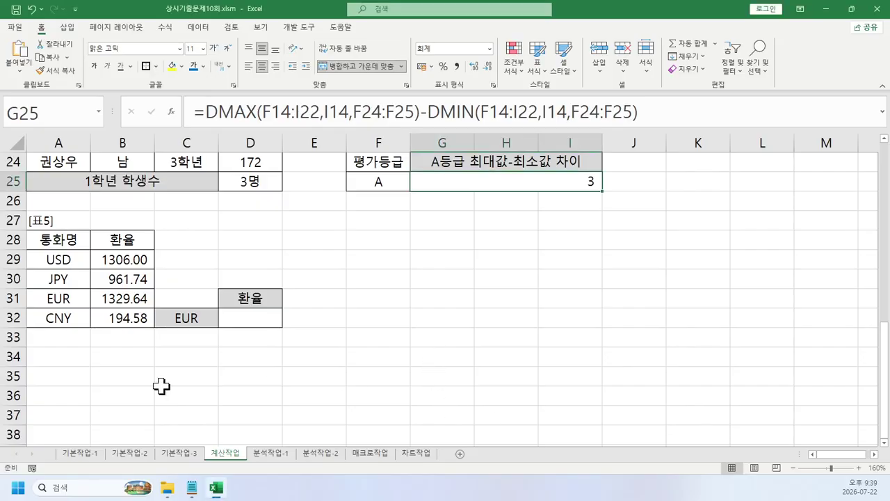
left_click(97, 376)
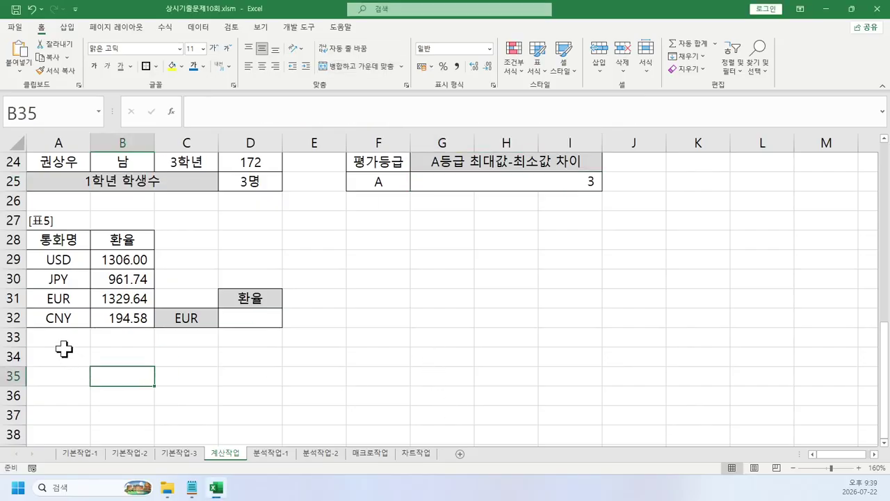
key("ctrl+v")
left_click_drag(348, 390, 323, 354)
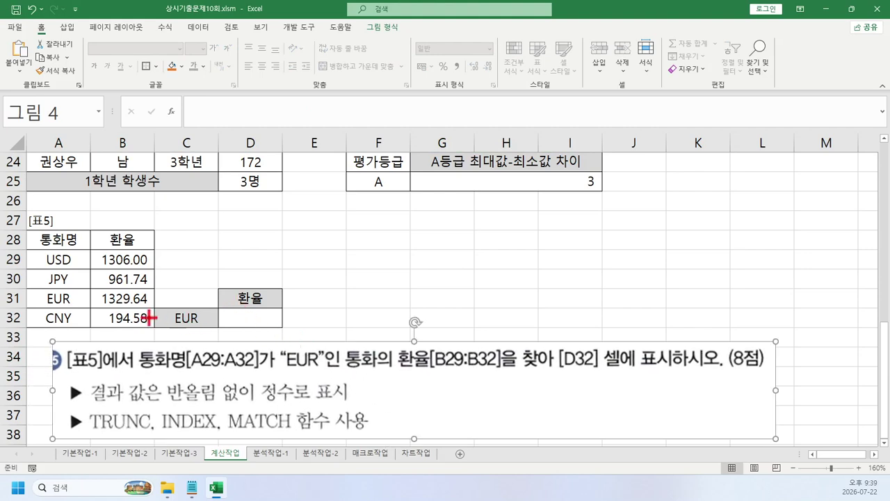
mouse_move(164, 310)
left_mouse_down()
mouse_move(174, 333)
mouse_move(204, 312)
mouse_move(206, 332)
left_mouse_up()
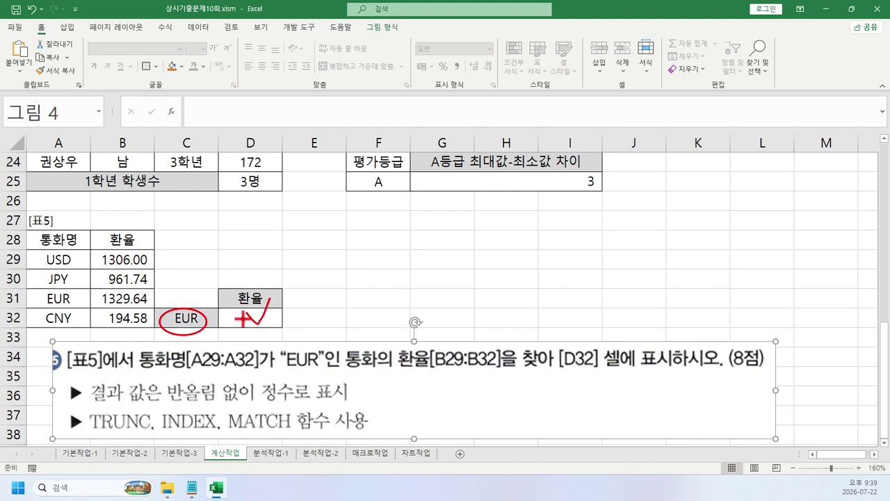
key("Escape")
Try =VLOOKUP(C32,$A$29:$B$32,2,0) in D32 for the EUR exchange rate, and clear the cell again.
left_click(251, 318)
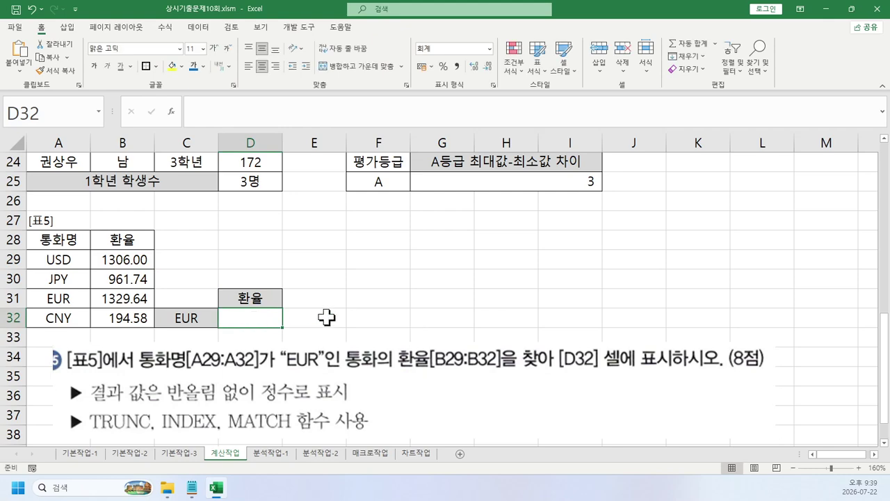
type("=vl")
key("Tab")
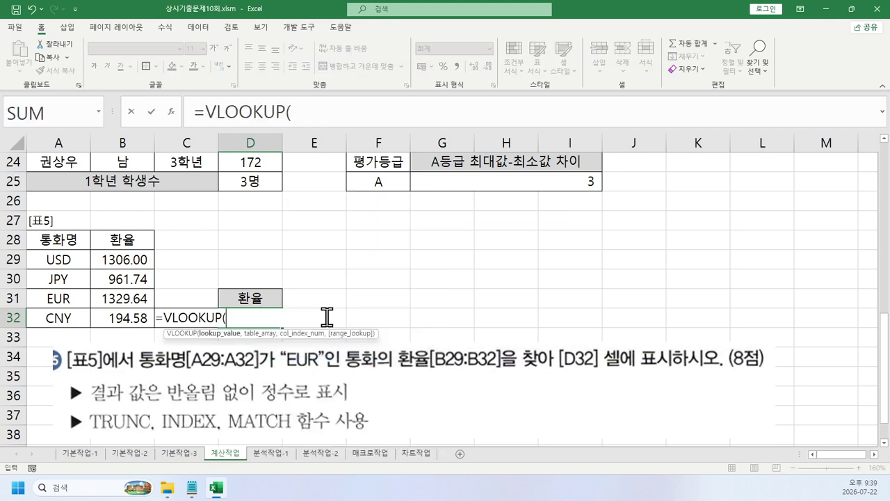
key("Left")
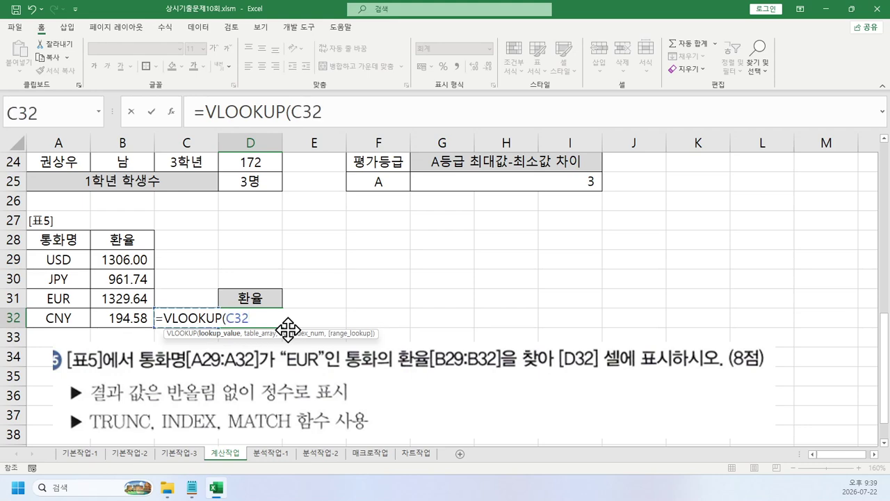
type(",")
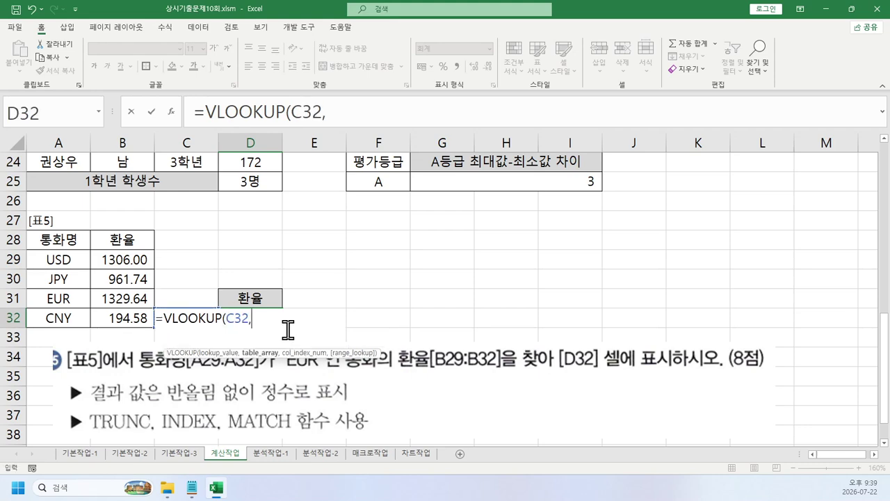
left_click(82, 261)
left_click_drag(82, 263, 113, 318)
key("F4")
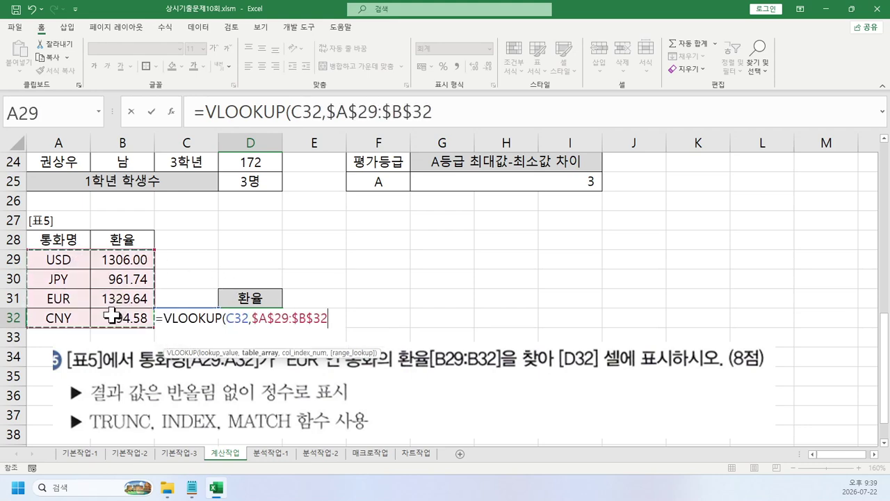
type(",2,0")
key("Return")
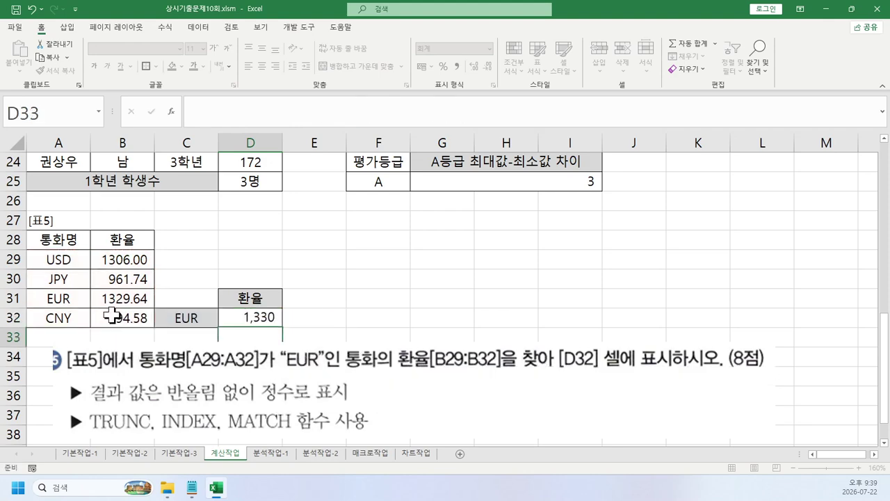
key("Up")
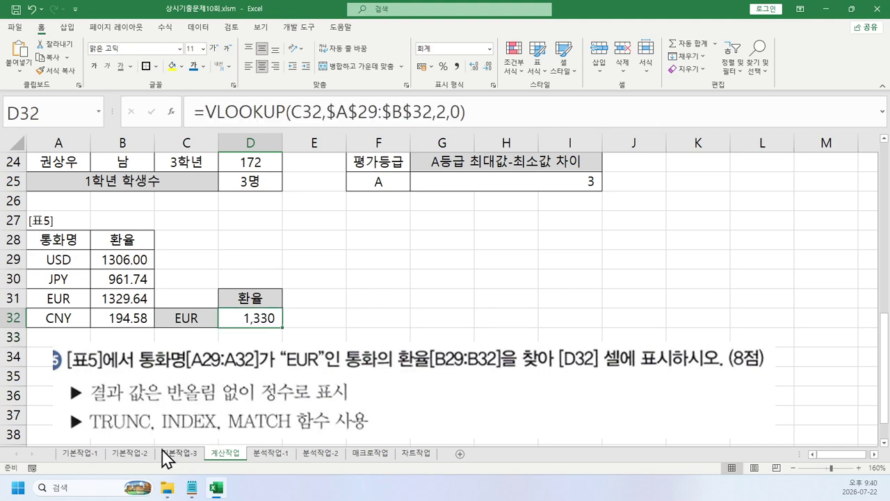
key("Delete")
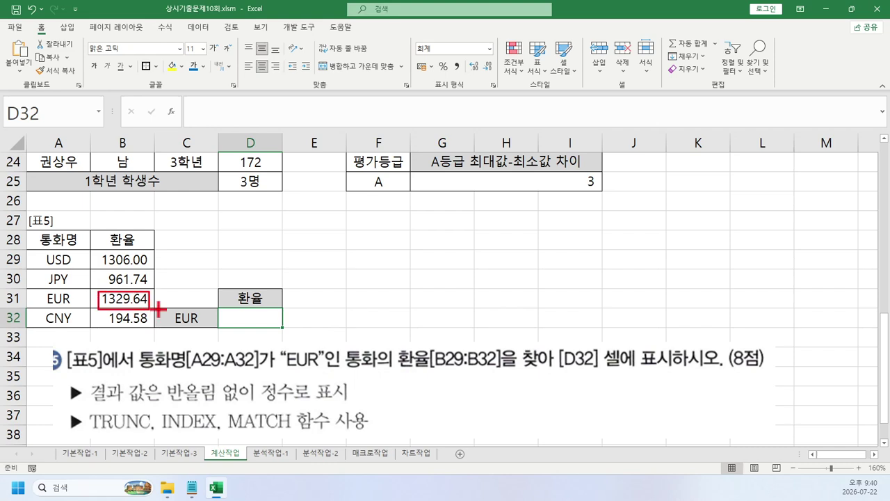
Enter =INDEX(A29:B32,4,2) in D32 to return the value in row 4, column 2 of the currency table.
left_click(228, 114)
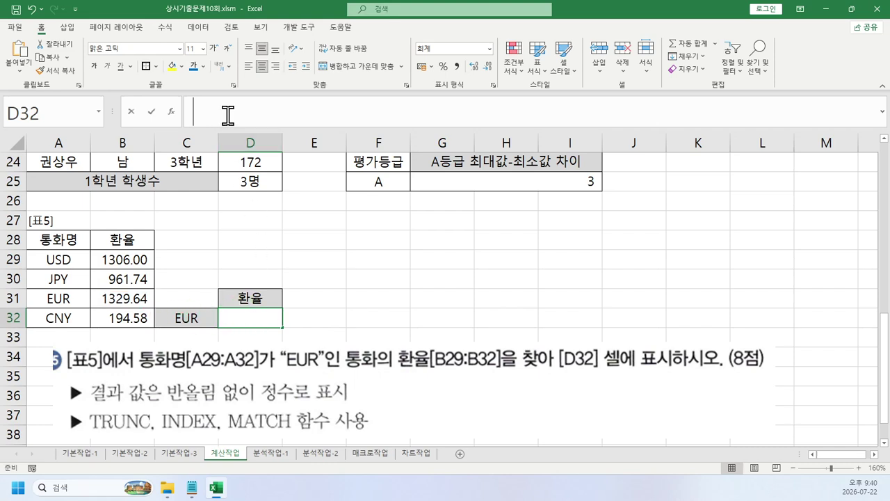
type("=in")
key("Tab")
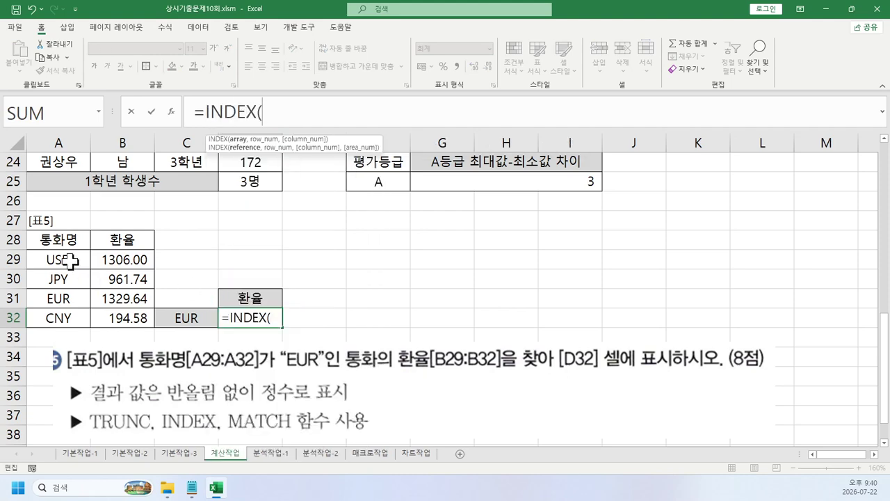
left_click_drag(70, 258, 127, 316)
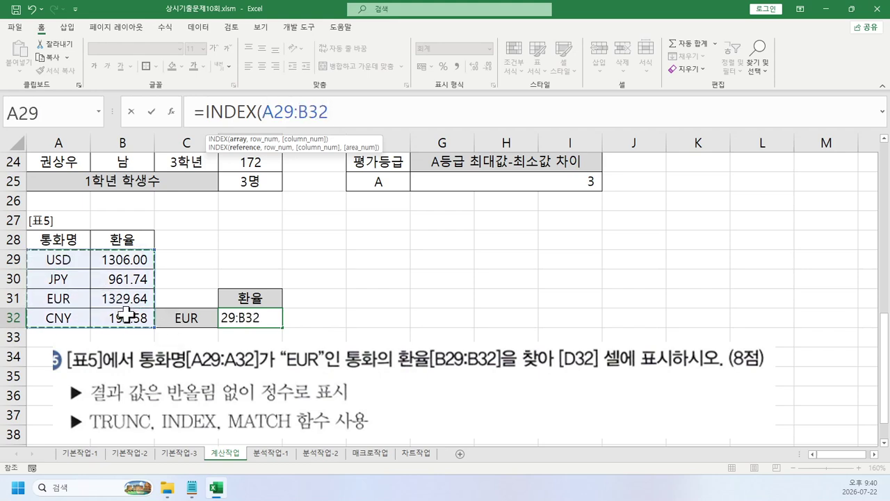
type(",")
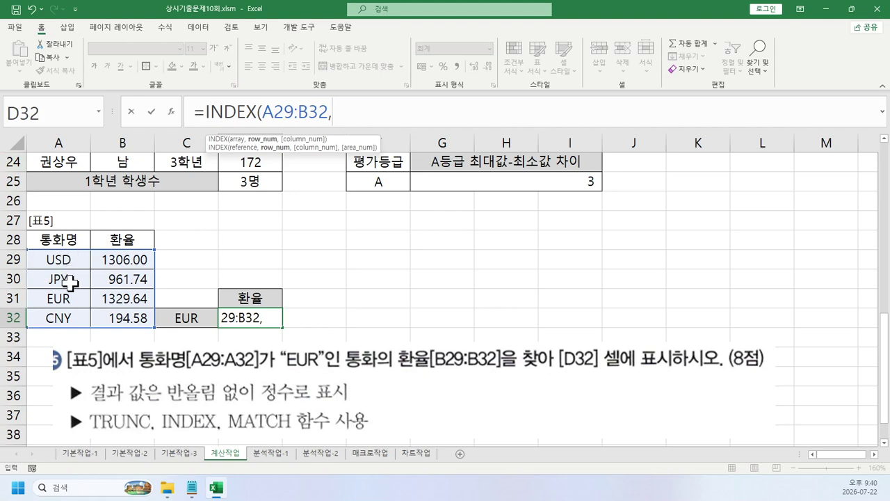
type("4")
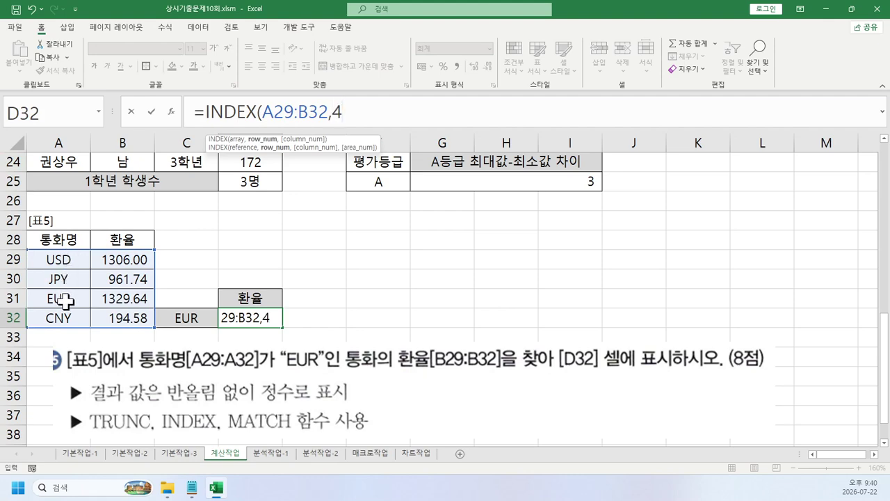
type(",2")
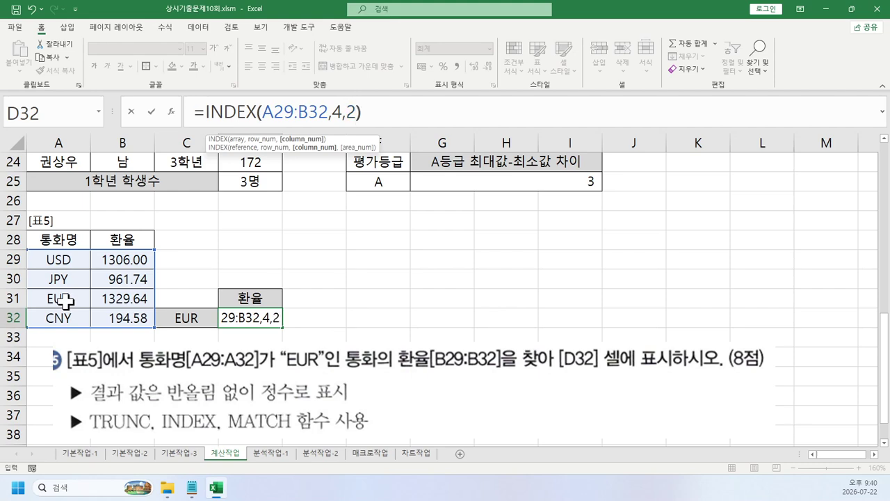
type(")")
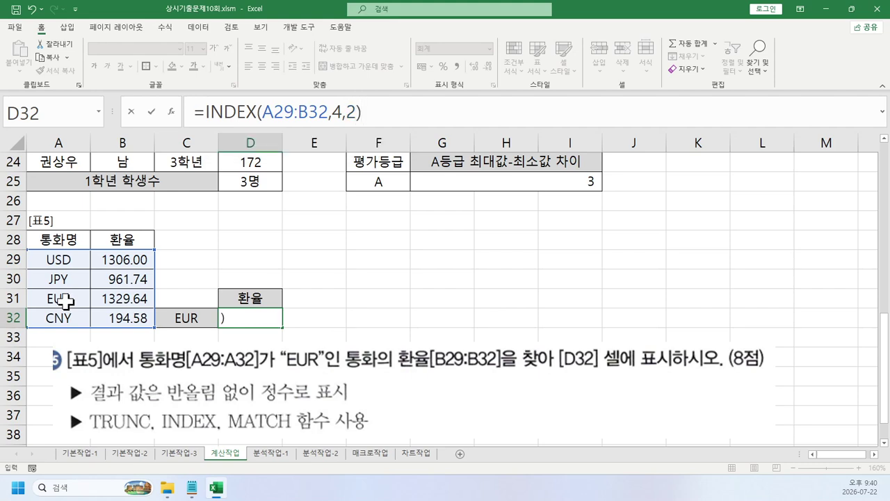
key("Return")
key("Up")
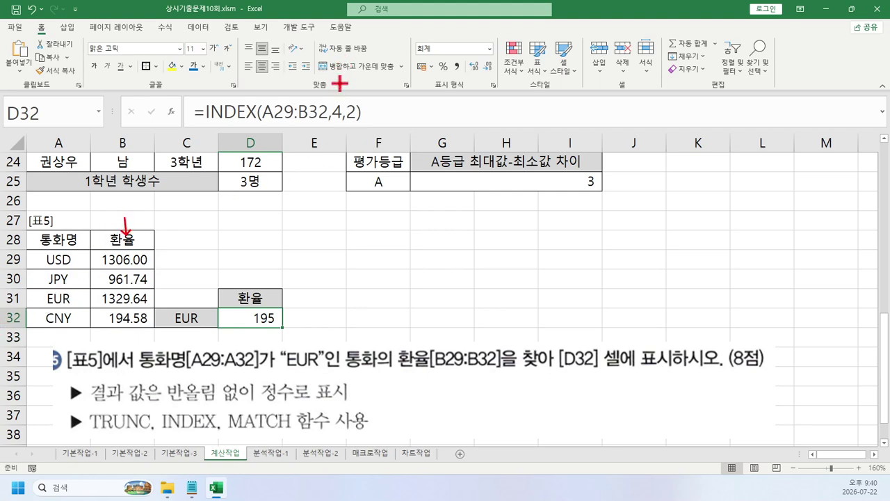
mouse_move(351, 99)
left_mouse_down()
mouse_move(357, 128)
mouse_move(340, 165)
mouse_move(204, 195)
left_mouse_up()
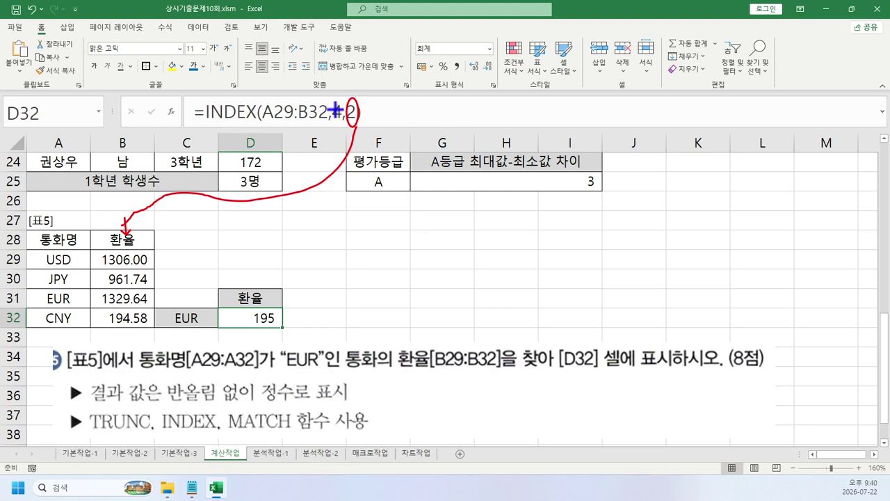
key("b")
mouse_move(332, 101)
left_mouse_down()
mouse_move(333, 126)
mouse_move(341, 102)
left_mouse_up()
mouse_move(196, 306)
left_mouse_down()
mouse_move(217, 226)
mouse_move(328, 139)
left_mouse_up()
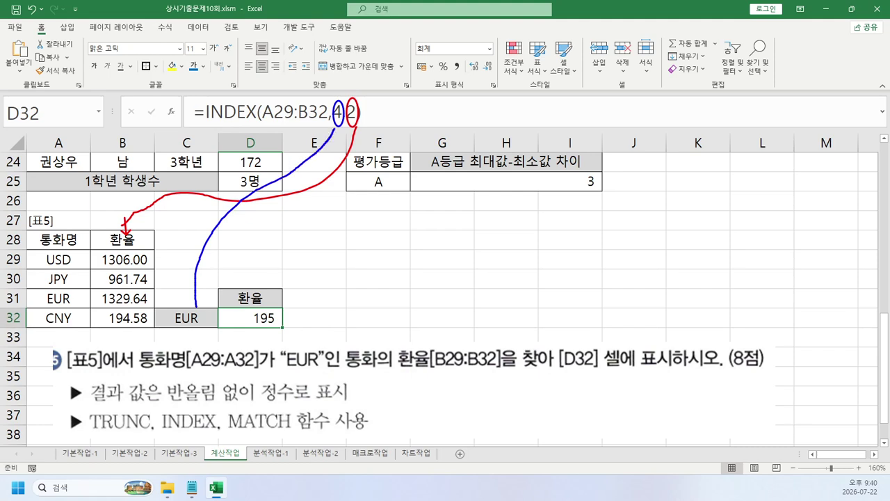
key("Escape")
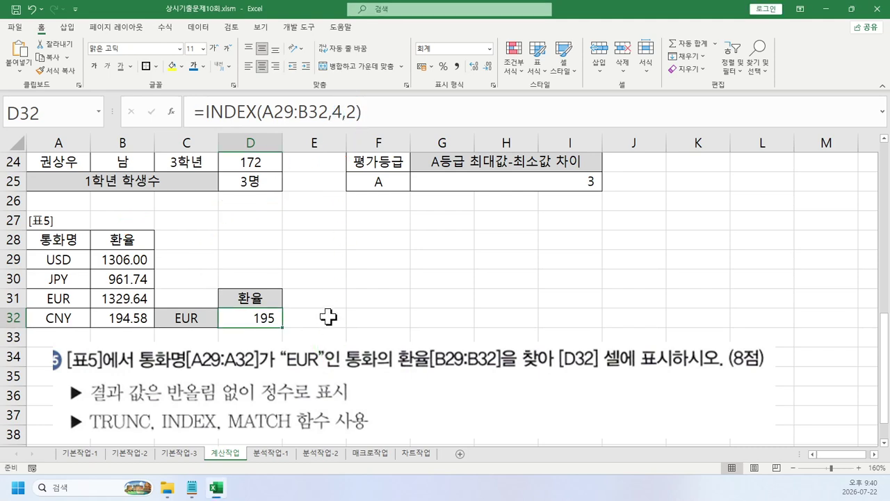
Enter =MATCH(C32,A29:A32,0) in helper cell E32 to find EUR's row position in the currency list.
left_click(327, 317)
type("=ma")
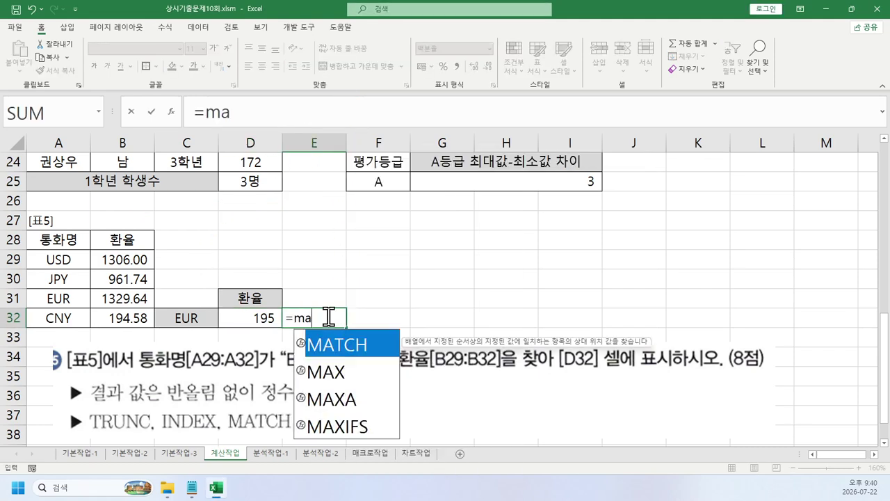
key("Tab")
left_click(198, 317)
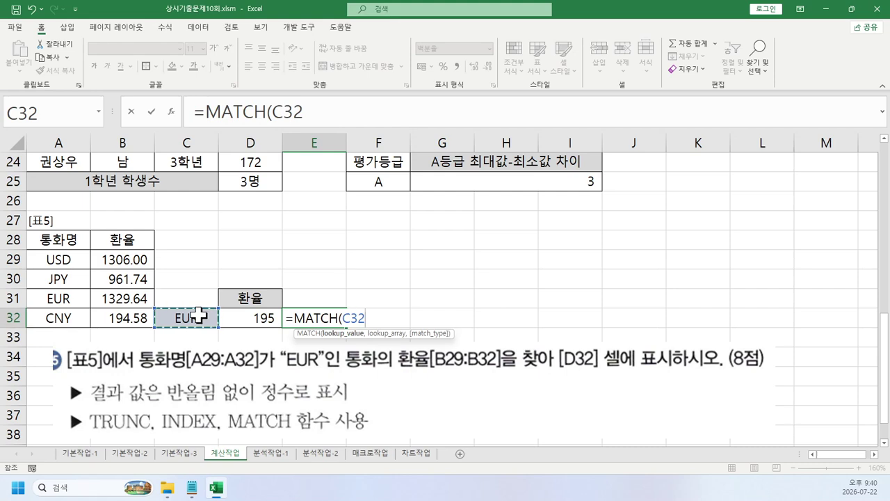
type(",")
left_click_drag(65, 258, 65, 320)
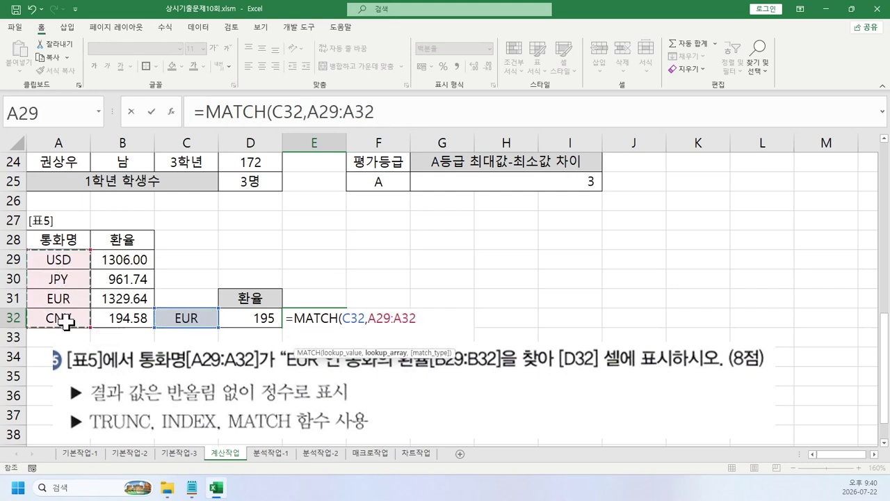
type(",0)")
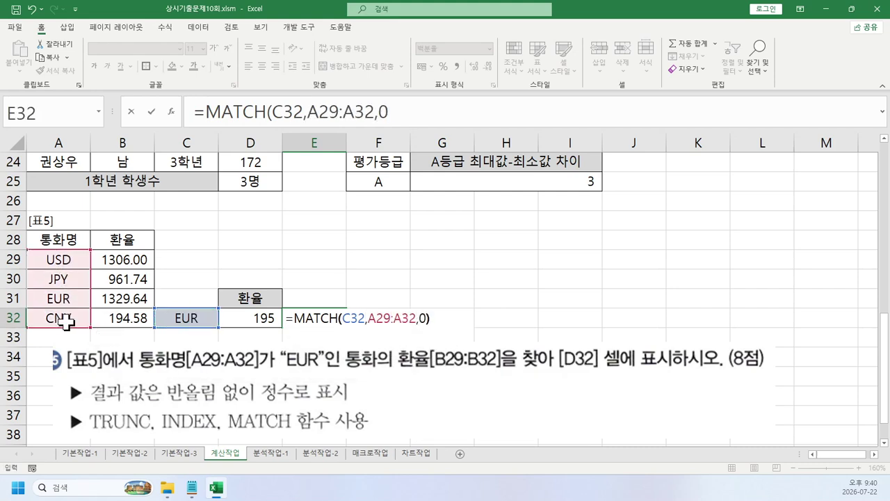
key("Return")
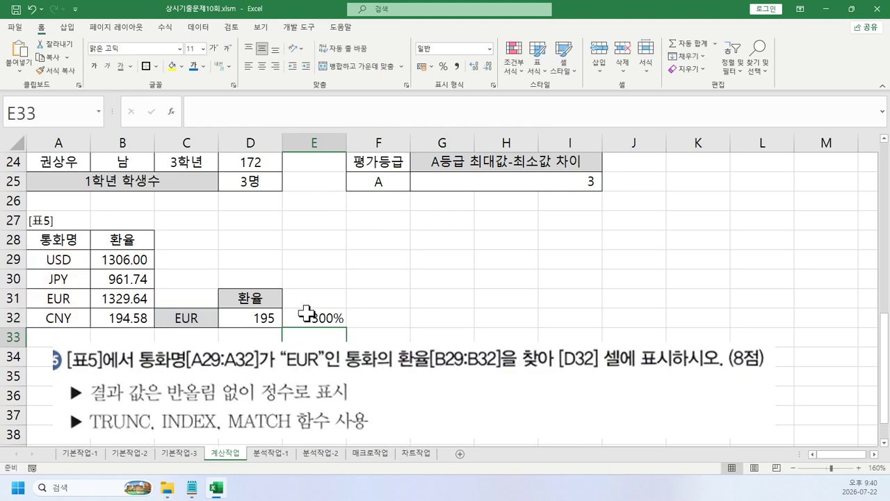
Move the [표5] task picture down about two rows so that it starts at row 36.
scroll(268, 376, "down", 1)
left_click_drag(264, 354, 266, 390)
key("Escape")
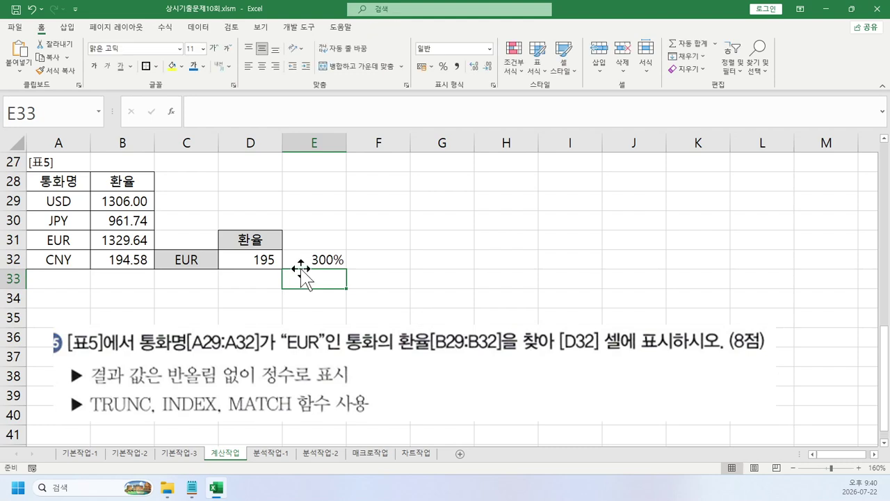
Change the row argument of the INDEX formula in D32 to 3, giving =INDEX(A29:B32,3,2).
left_click(250, 259)
scroll(271, 220, "up", 1)
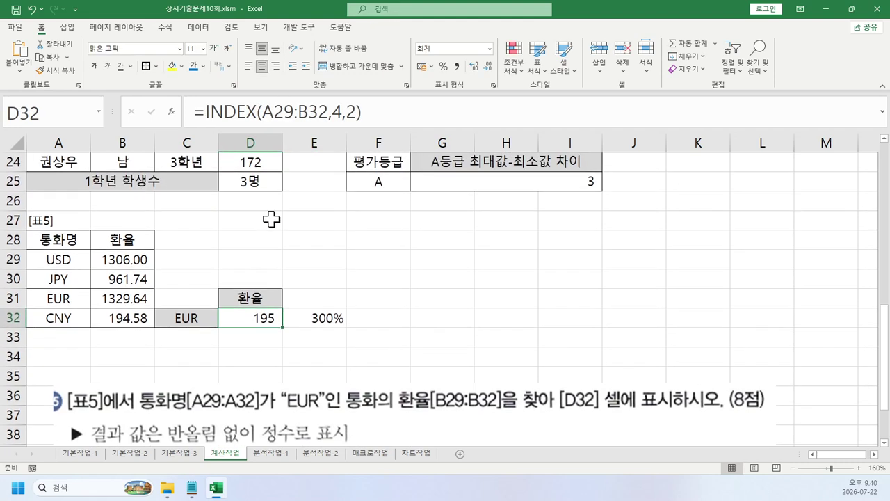
left_click(342, 113)
key("BackSpace")
type("3")
key("Return")
key("Up")
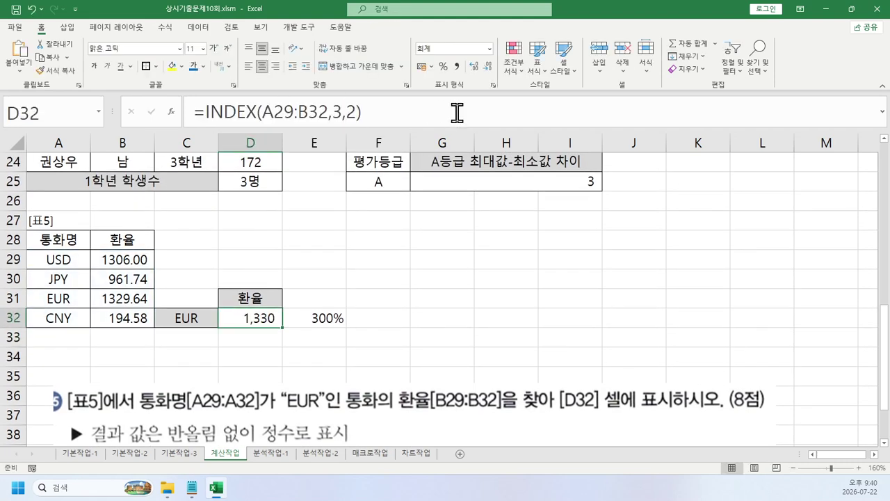
key("Right")
left_click(304, 114)
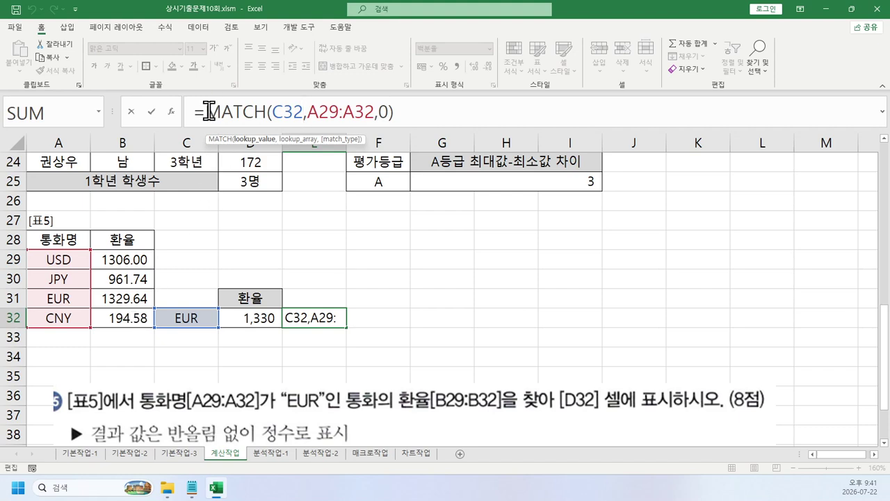
left_click_drag(206, 112, 631, 109)
type("vv")
key("Escape")
left_click(255, 316)
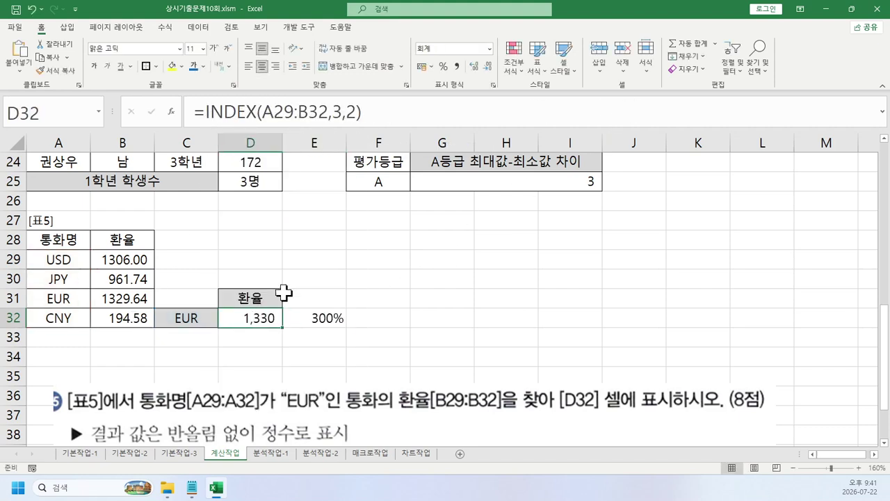
left_click(341, 117)
key("BackSpace")
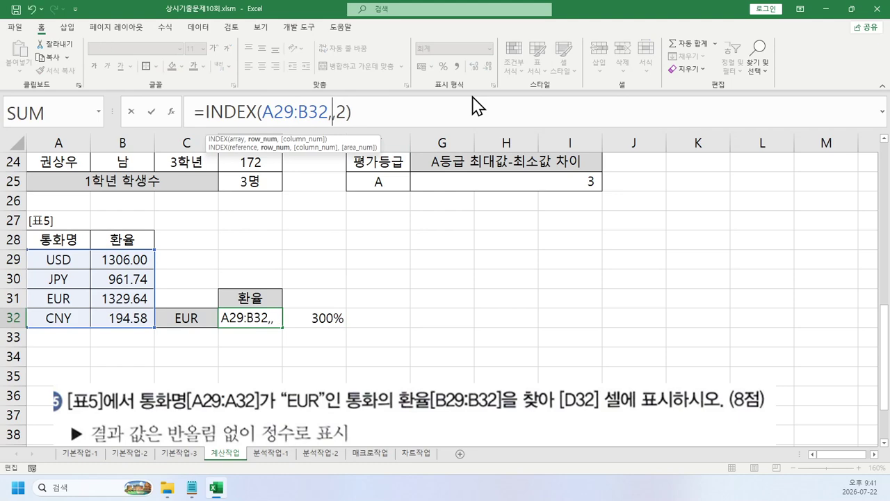
key("Escape")
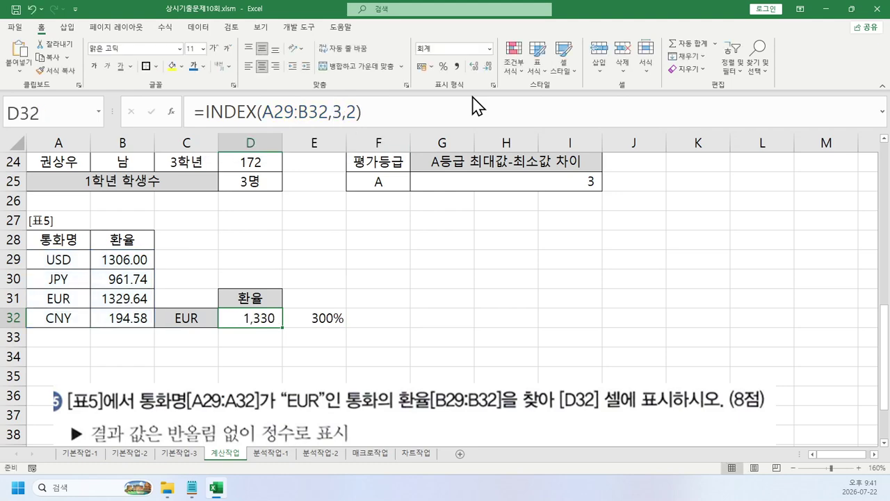
Copy the MATCH expression from E32 into D32 as the row argument, giving =INDEX(A29:B32,MATCH(C32,A29:A32,0),2).
left_click(311, 317)
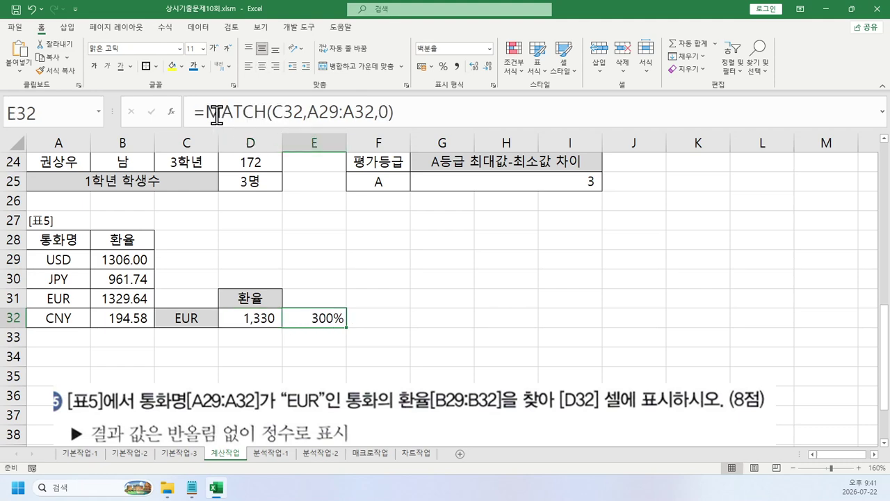
left_click_drag(209, 113, 539, 113)
key("Escape")
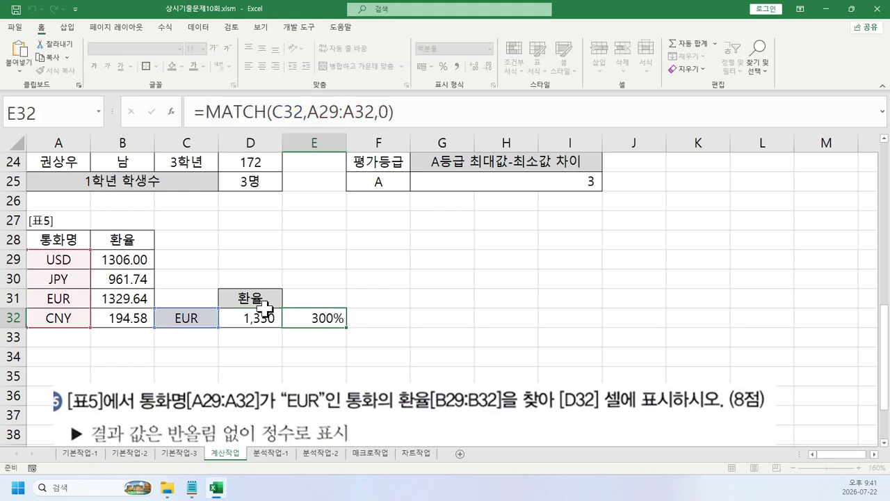
left_click(252, 318)
left_click(338, 113)
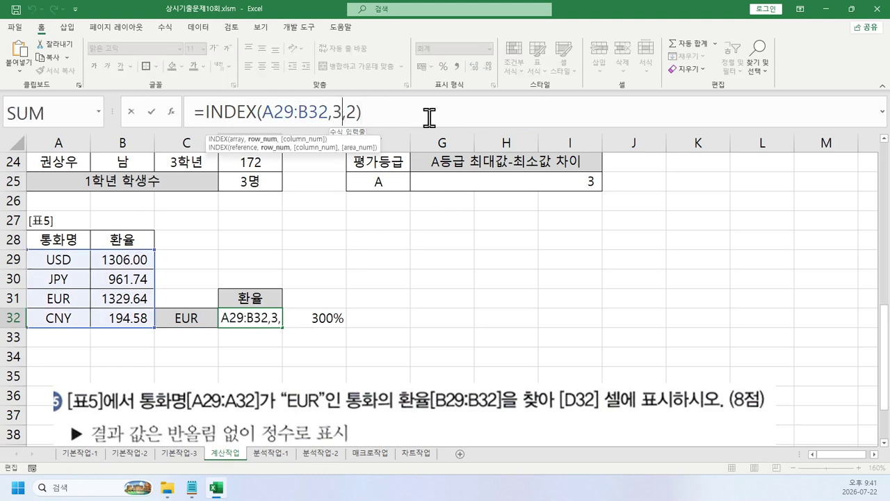
key("BackSpace")
key("ctrl+v")
key("Return")
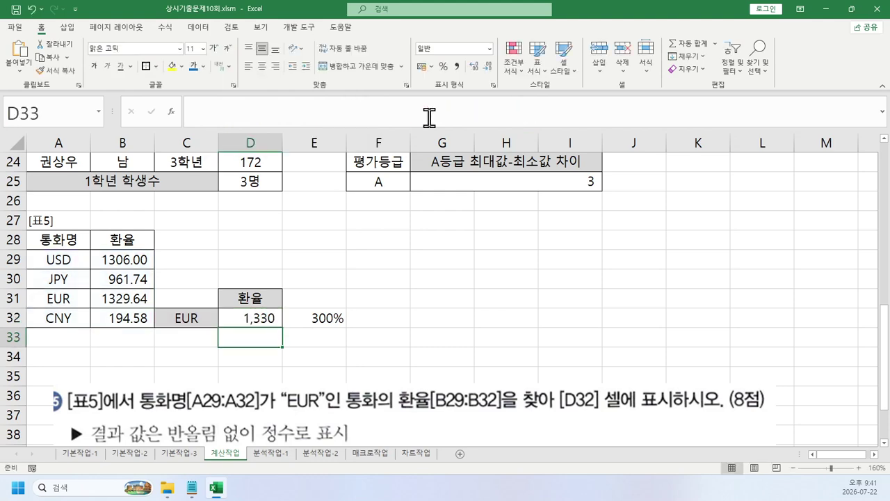
key("Up")
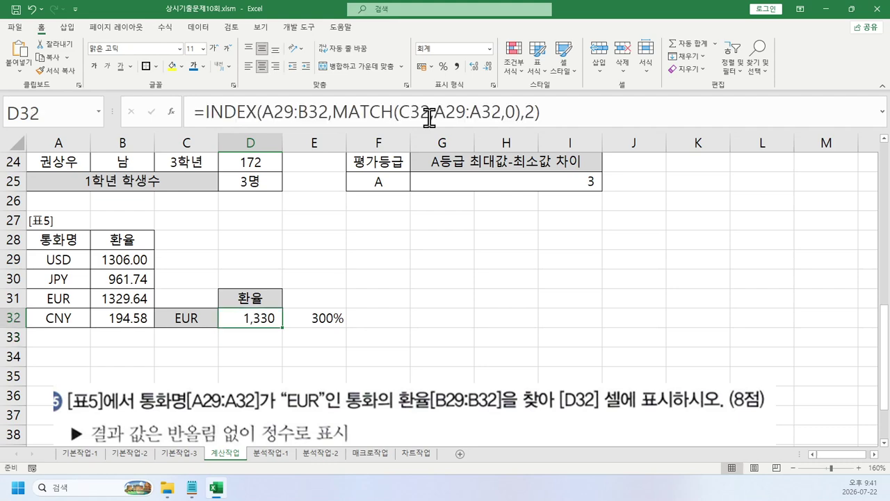
Clear the helper MATCH formula from E32.
scroll(436, 157, "down", 1)
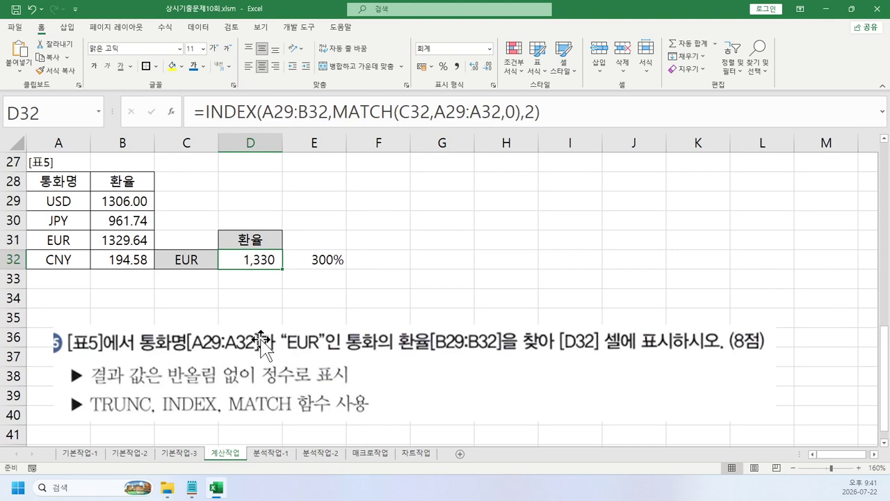
left_click(311, 259)
key("Delete")
Wrap the D32 formula in TRUNC, giving =TRUNC(INDEX(A29:B32,MATCH(C32,A29:A32,0),2)).
left_click(254, 260)
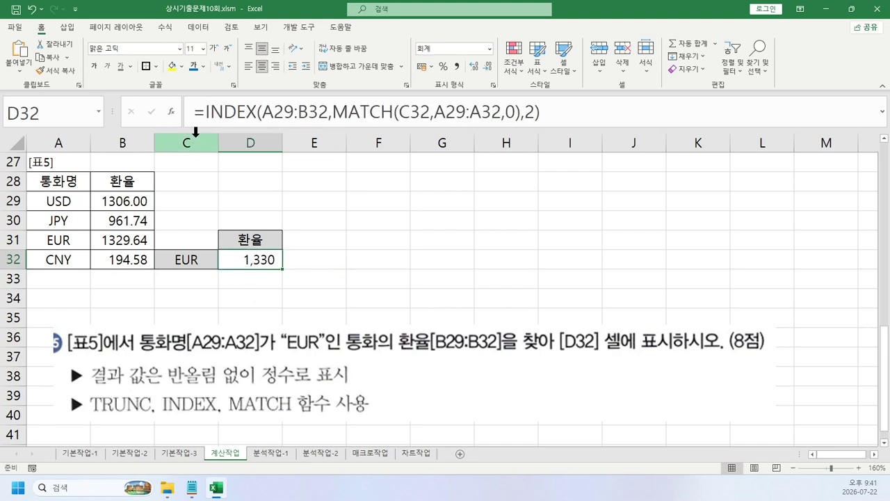
left_click(204, 112)
type("trun")
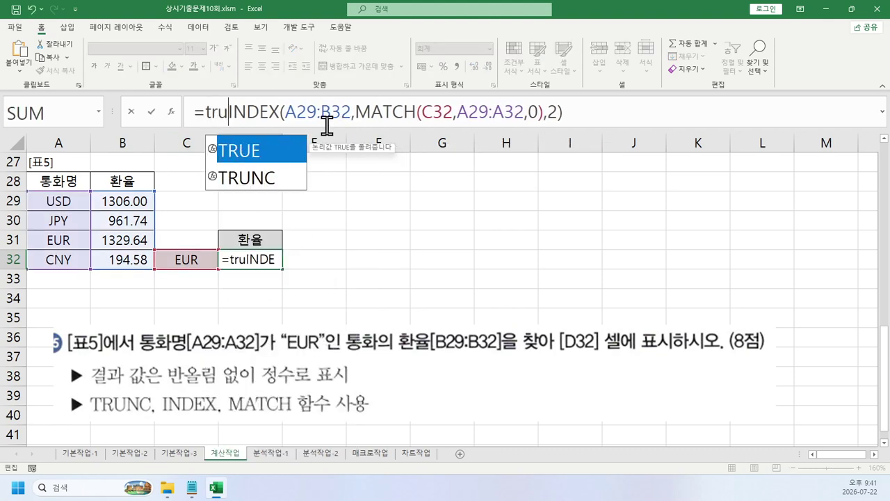
key("Tab")
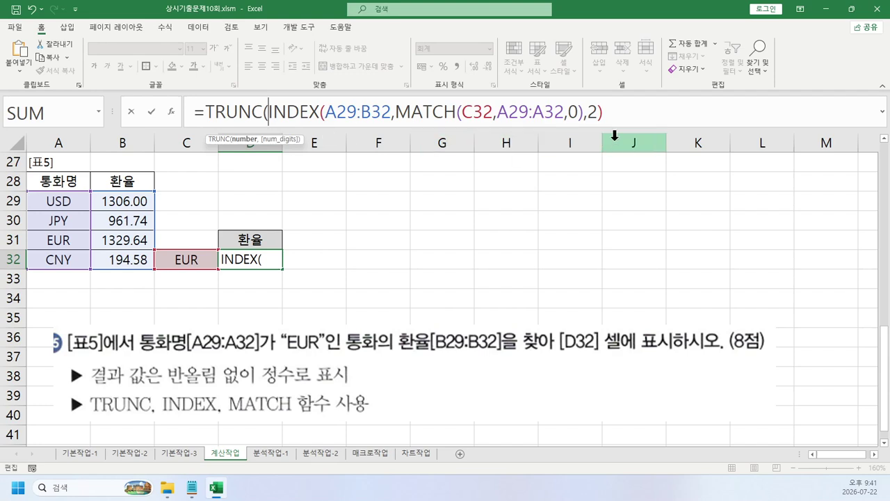
left_click(638, 123)
type(")")
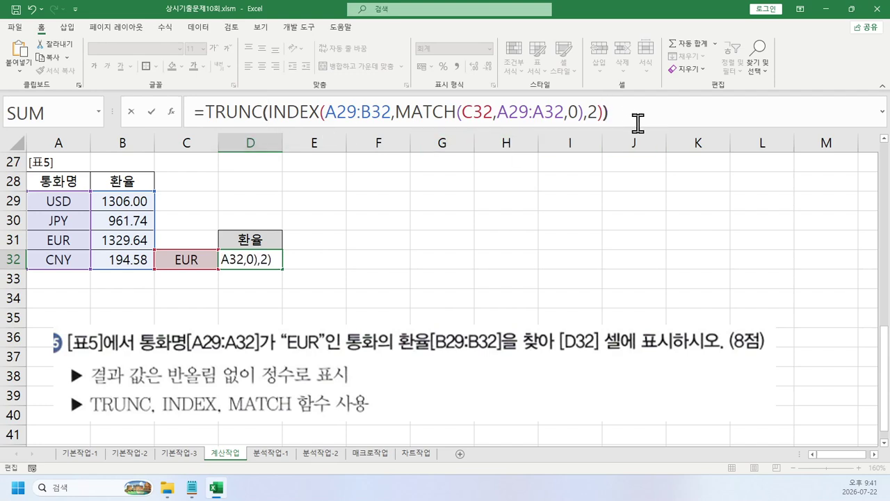
key("Return")
key("Up")
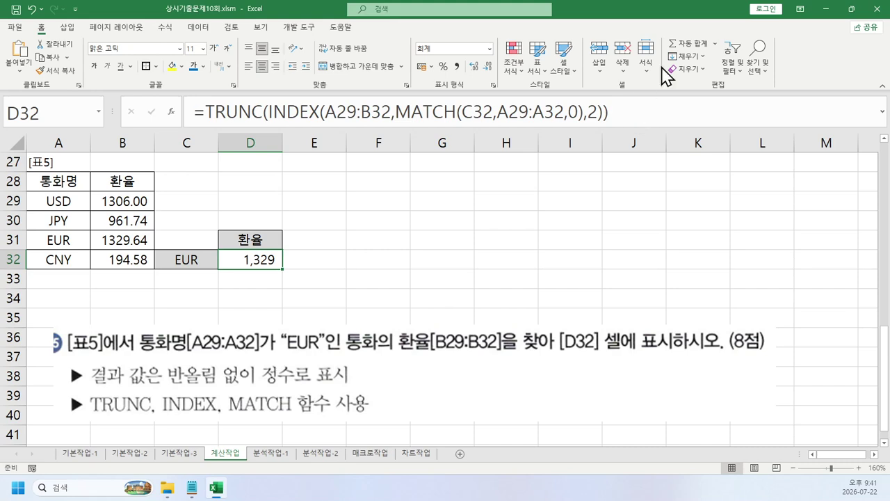
Enter the sample value 4.5 in both F28 and F29, beside the currency table.
scroll(535, 185, "up", 2)
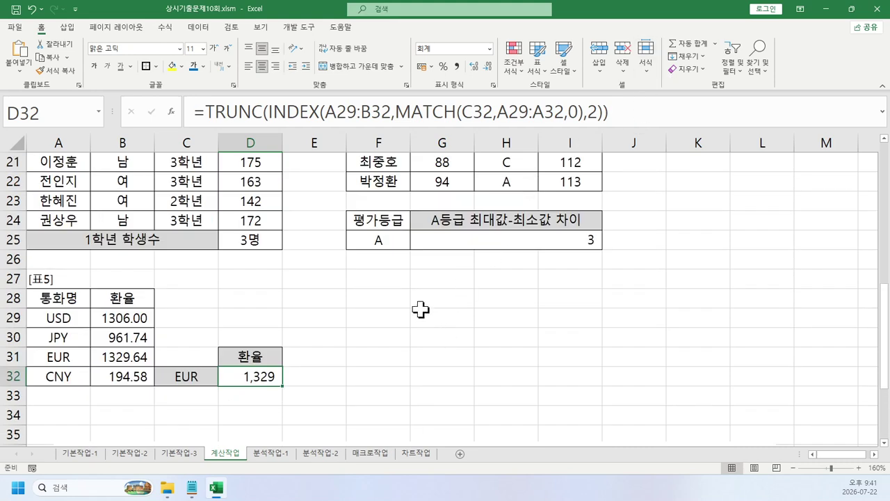
left_click(401, 299)
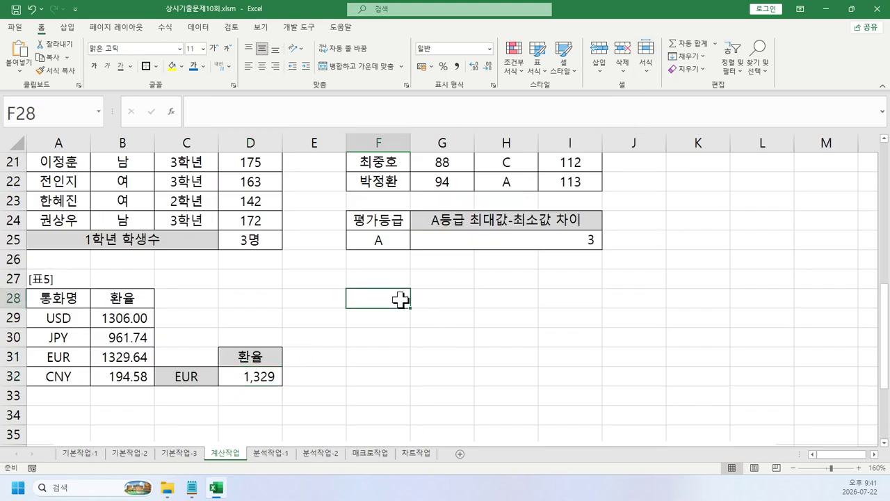
type("4.5")
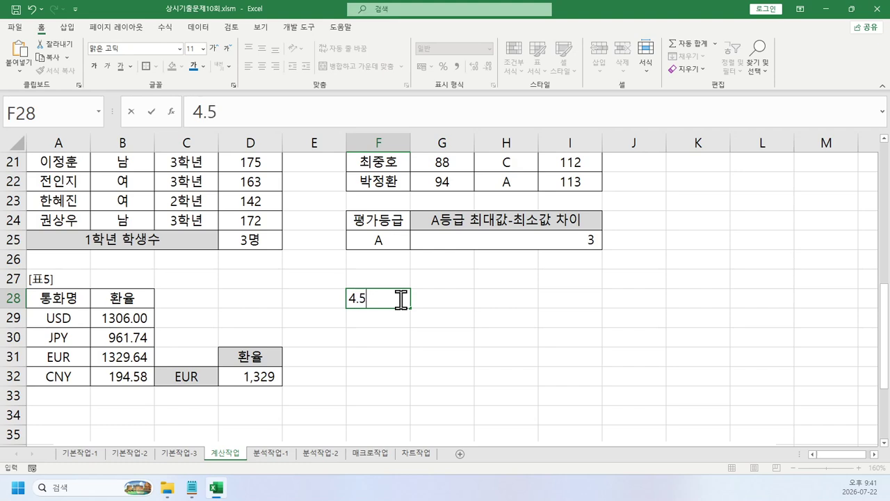
key("Return")
type("4.5")
key("Return")
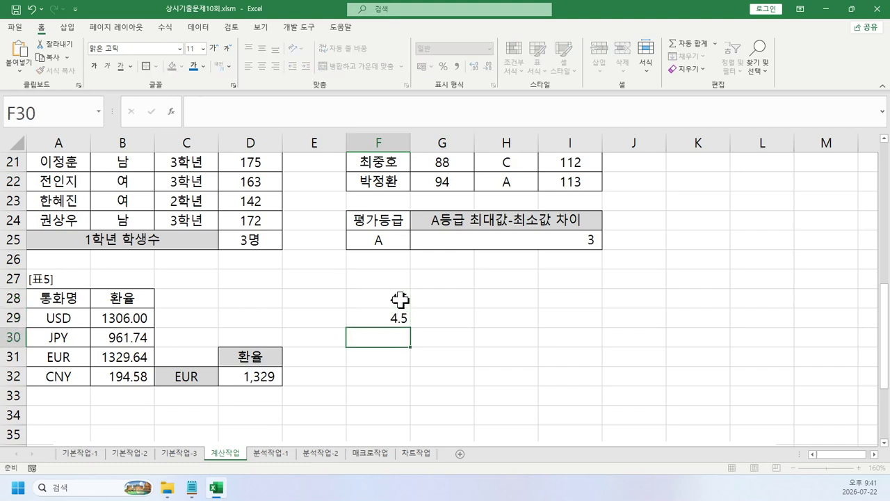
Enter =INT(4.5) in G28 and =TRUNC(4.5) in G29 to compare the two functions.
left_click(461, 302)
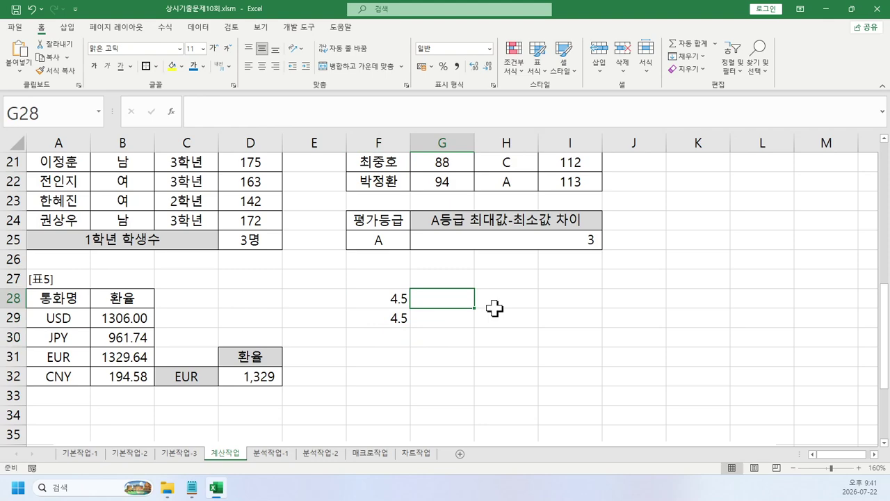
type("=int")
key("Tab")
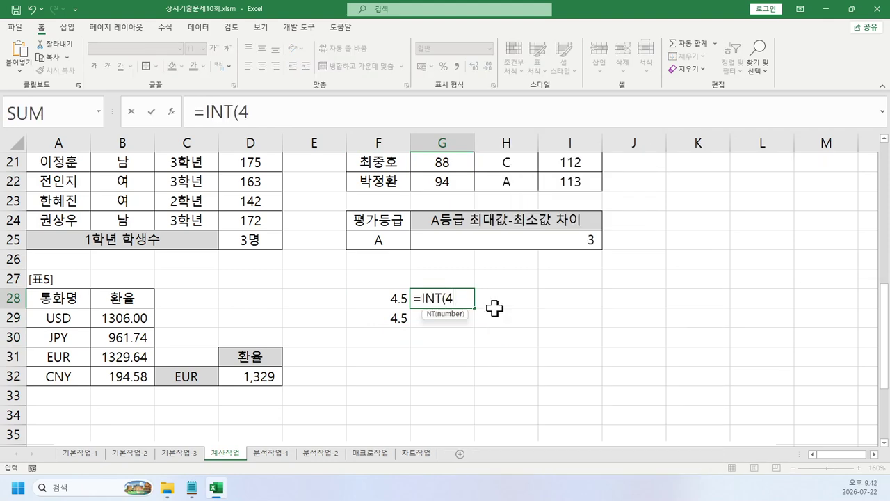
type("4.5)")
key("Return")
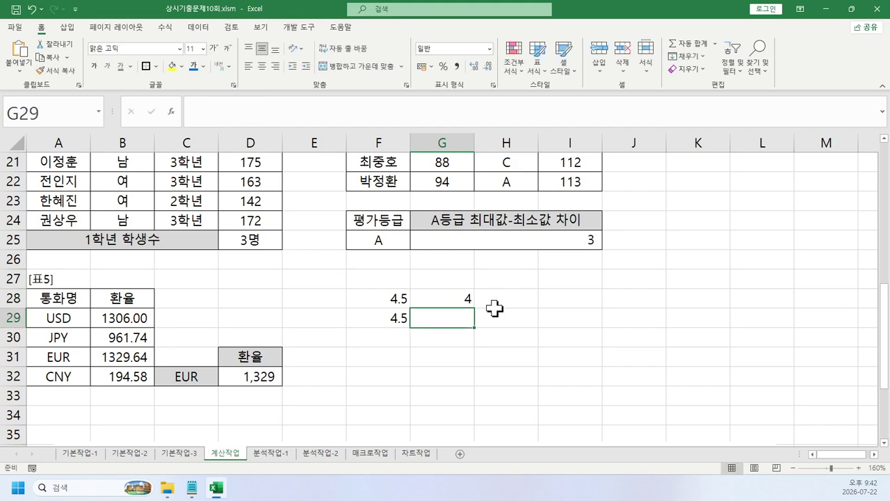
type("=trun")
key("Tab")
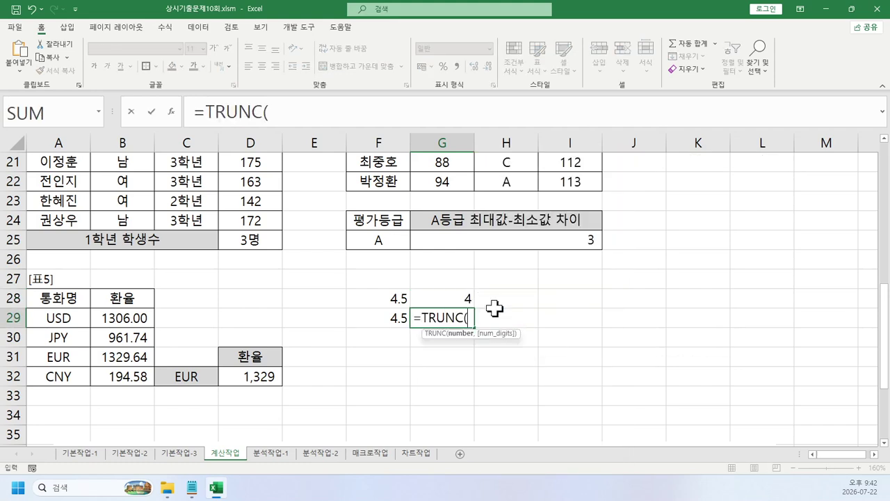
type("4.5)")
key("Return")
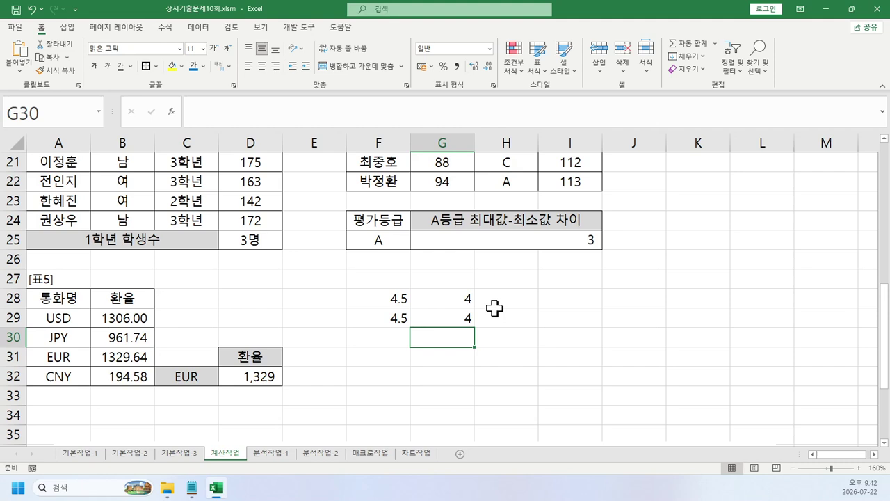
Enter the negative sample value -4.5 in both F31 and F32, below the positive samples.
key("Down")
key("Left")
type("=4.")
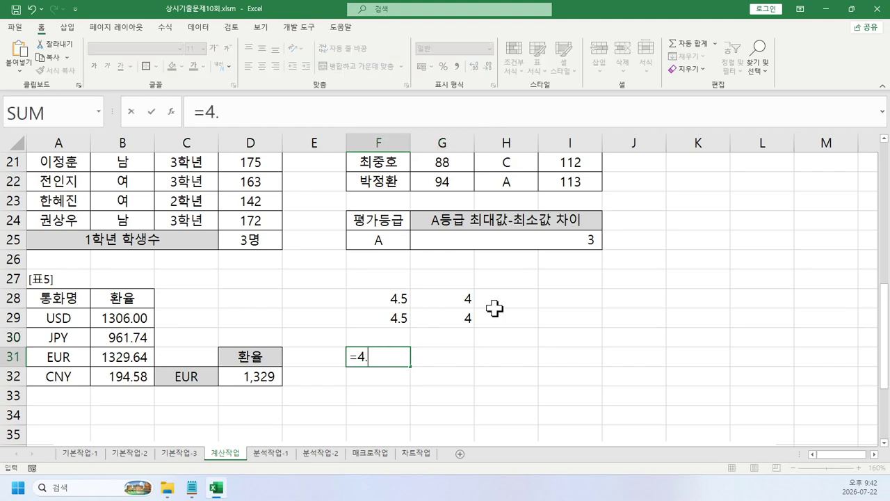
key("BackSpace")
key("Escape")
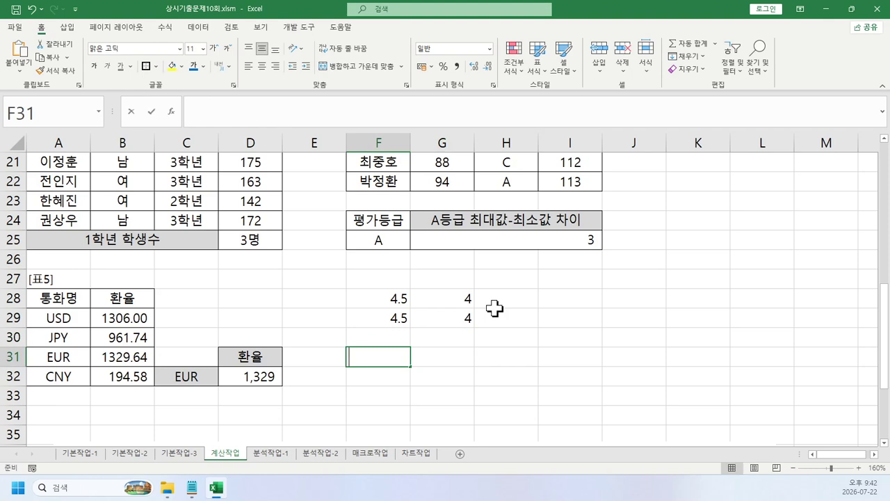
type("-4.5")
key("Return")
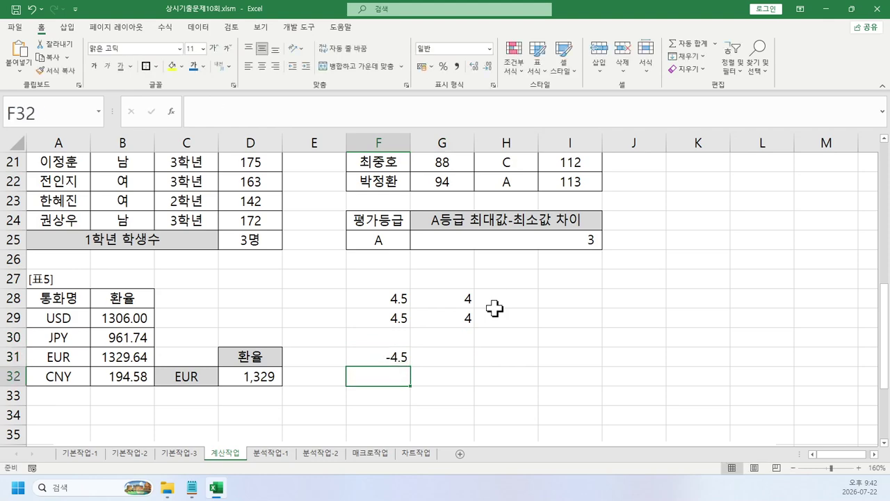
type("-4.5")
key("Return")
Enter =INT(-4.5) in G31 and =TRUNC(-4.5) in G32 to compare the functions on a negative number.
key("Up")
key("Up")
key("Right")
type("=int")
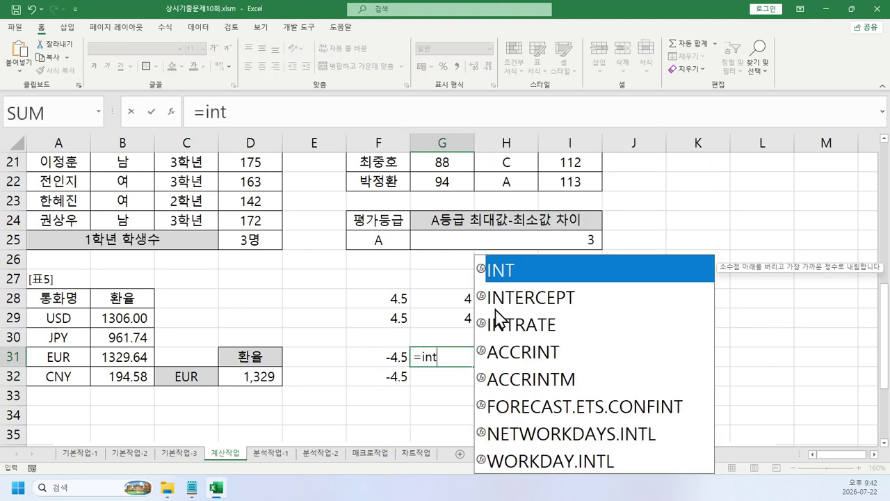
key("Tab")
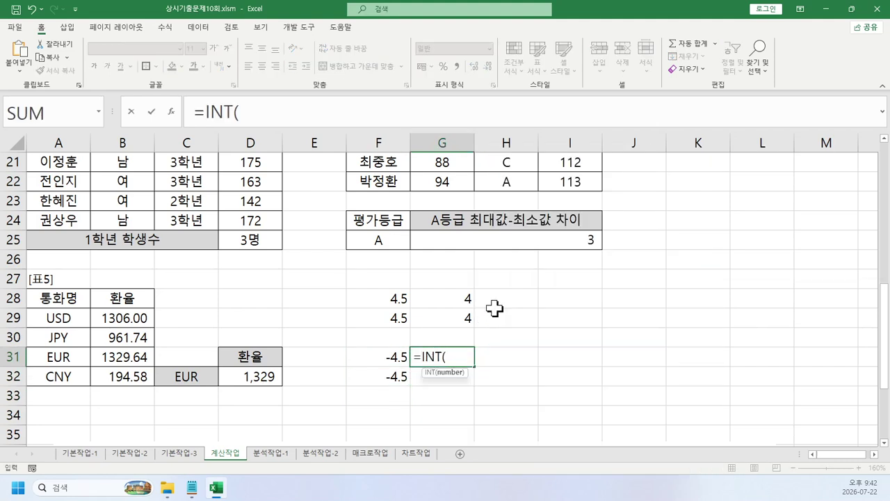
type("-4.5)")
key("Return")
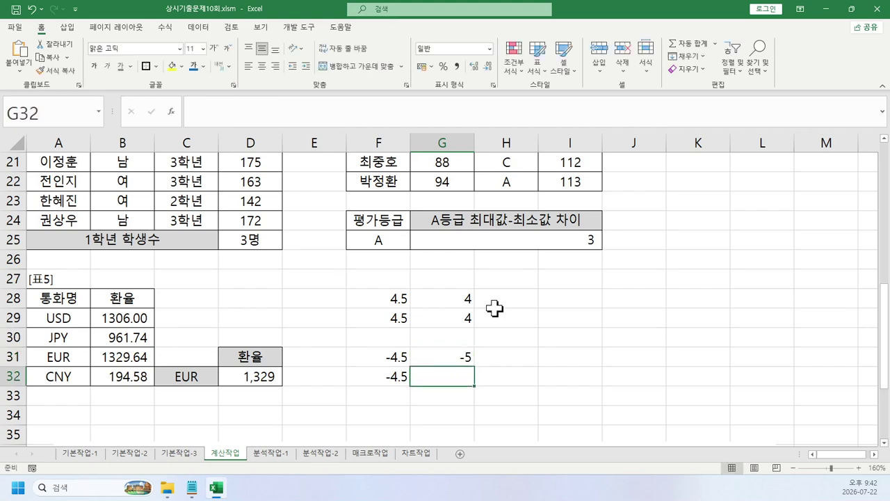
type("=trun")
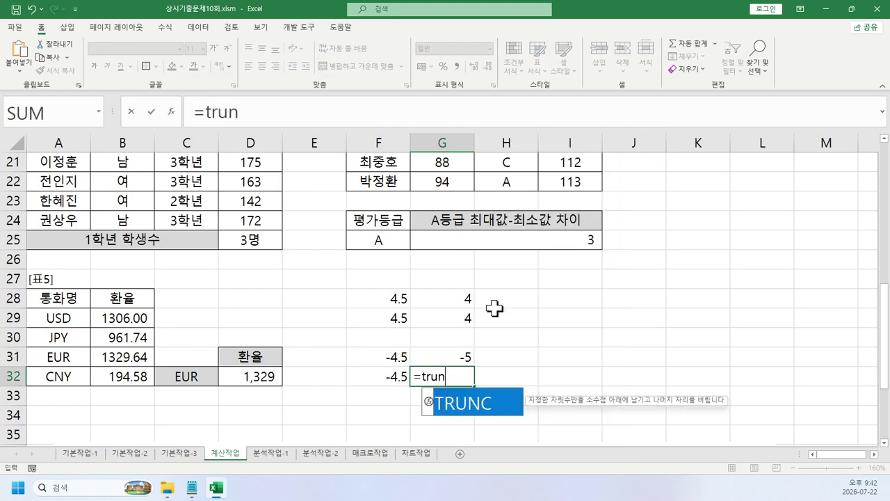
key("Tab")
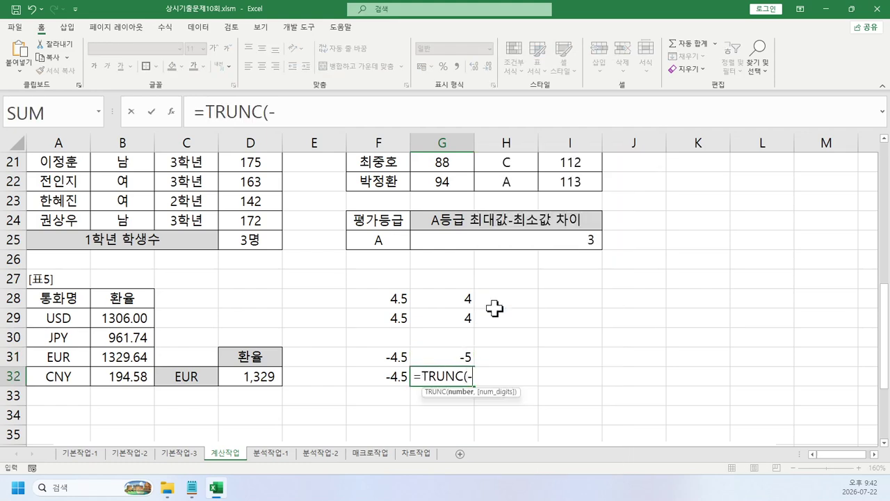
type("-4.5)")
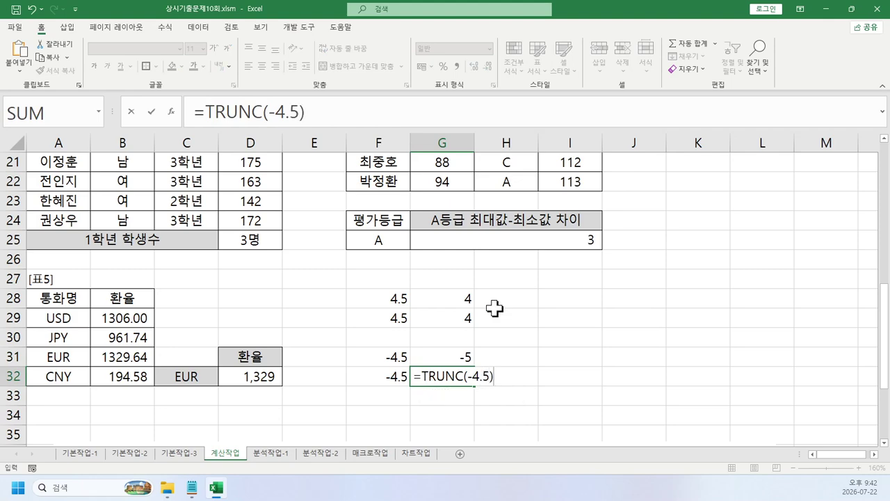
key("Return")
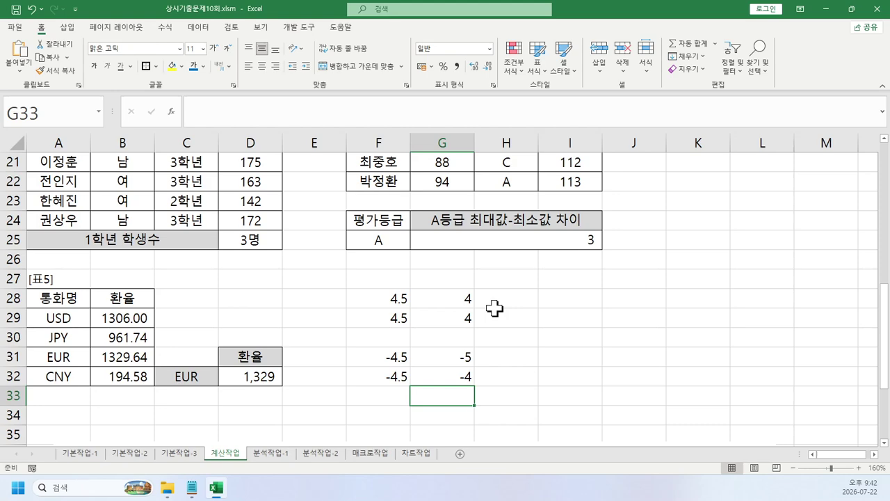
Start an INT formula in empty cell I31 to read the function's description, and discard the entry.
scroll(494, 308, "up", 2, "ctrl")
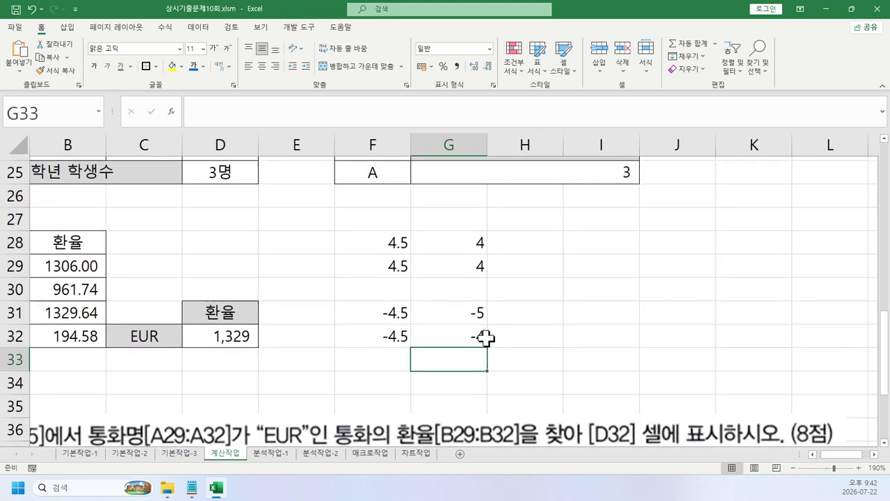
left_click(385, 310)
left_click_drag(385, 309, 512, 304)
left_click(607, 300)
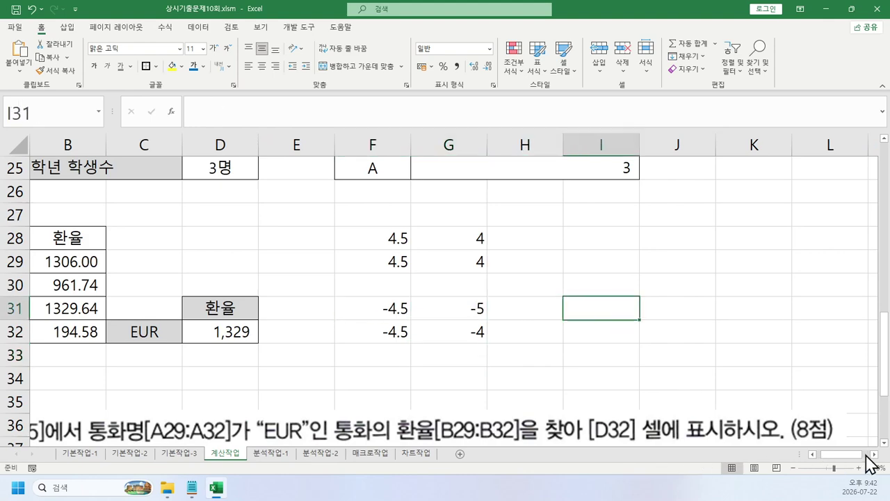
left_click(874, 453)
left_click(874, 453)
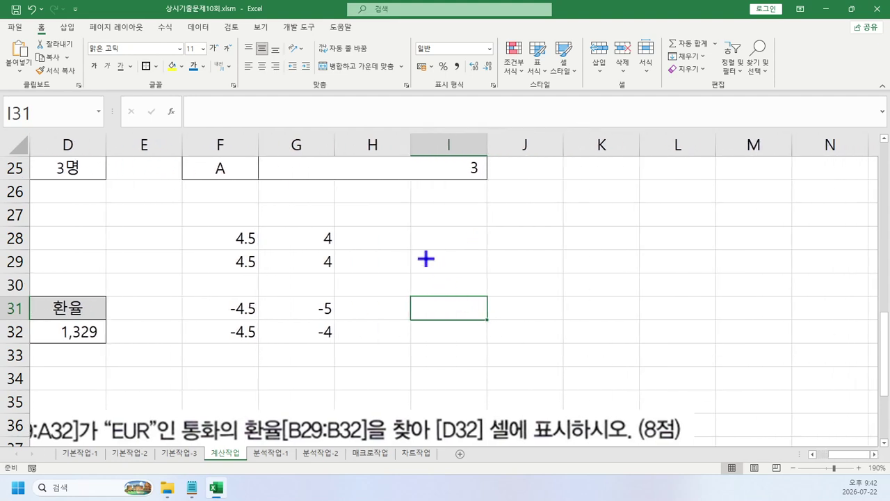
type("=int")
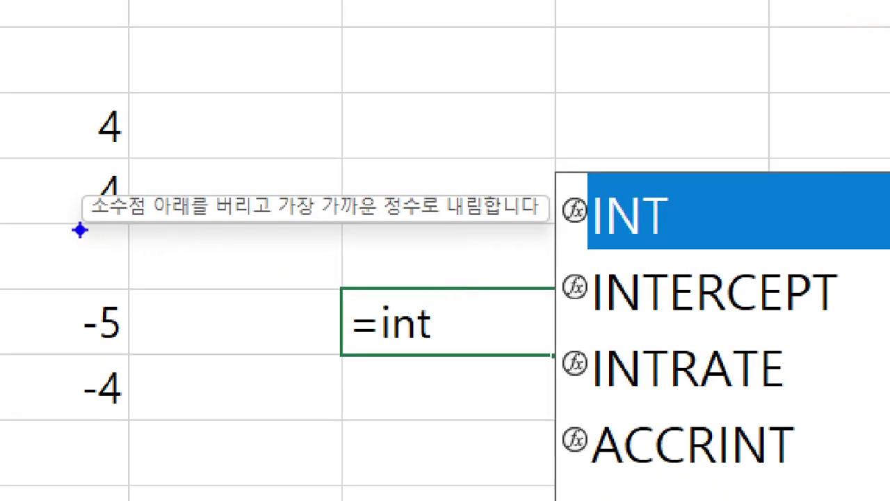
mouse_move(80, 231)
left_mouse_down()
mouse_move(255, 242)
mouse_move(249, 265)
left_mouse_up()
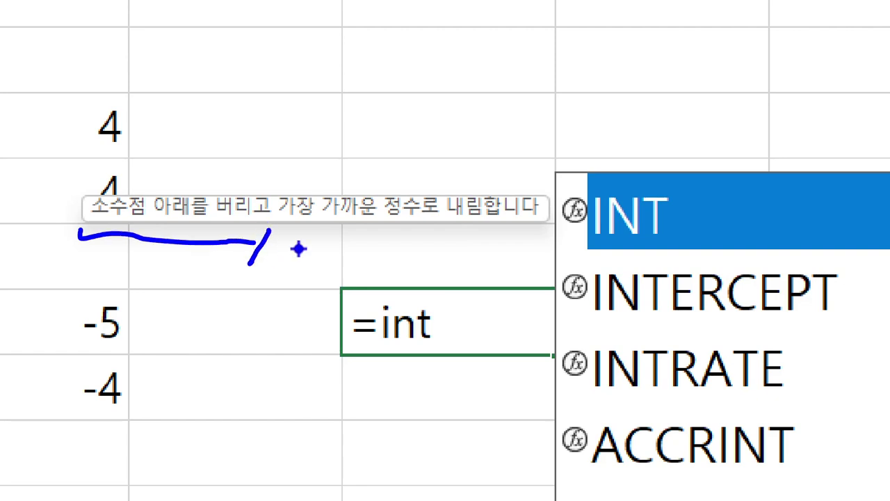
mouse_move(281, 239)
left_mouse_down()
mouse_move(438, 245)
mouse_move(427, 206)
mouse_move(501, 204)
mouse_move(466, 242)
left_mouse_up()
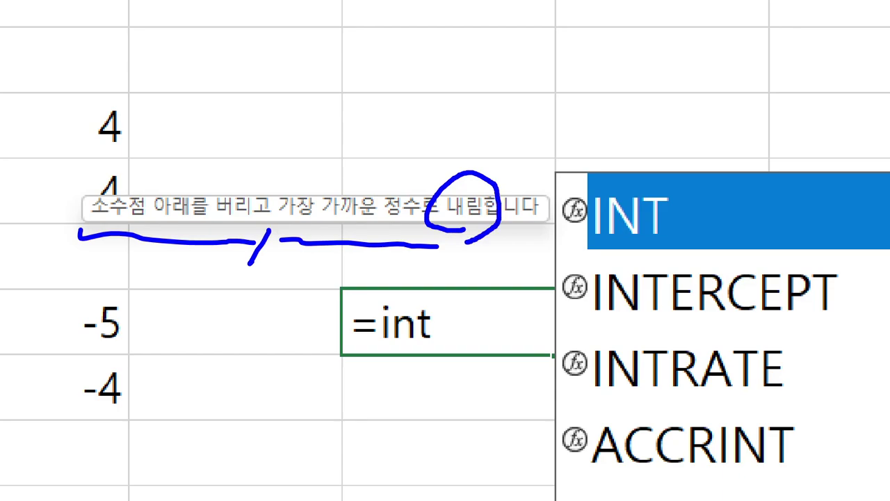
key("Escape")
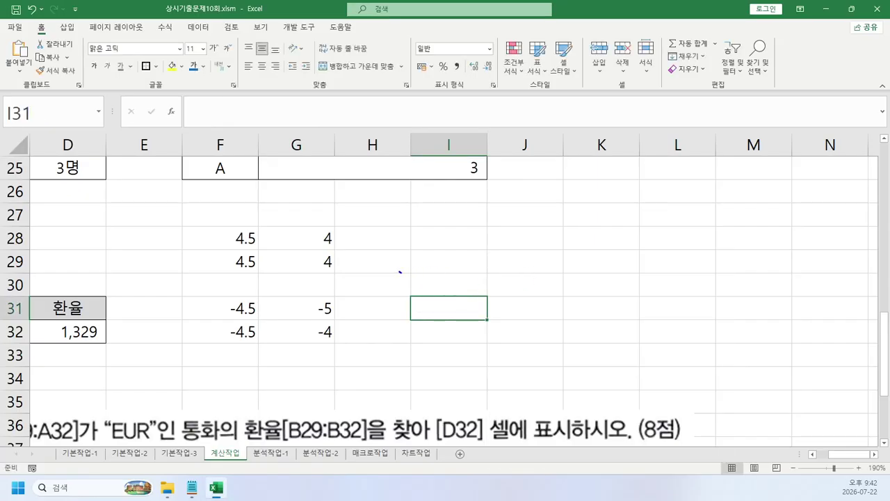
left_click_drag(402, 272, 839, 269)
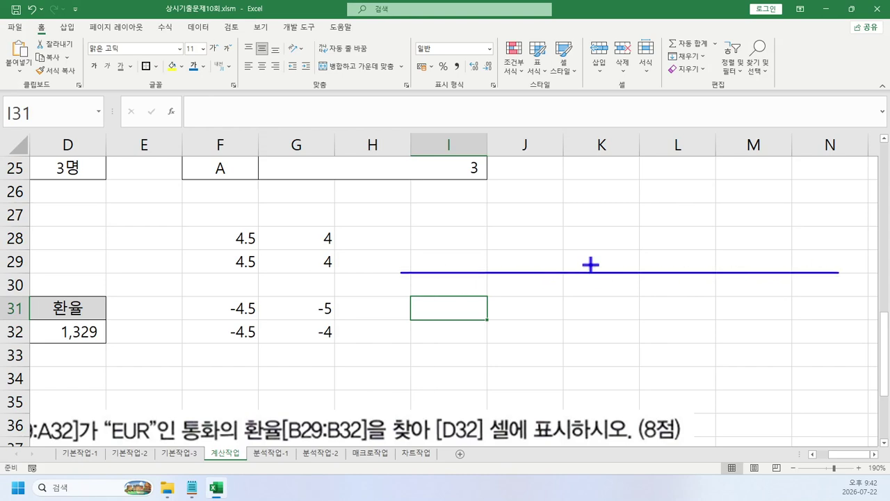
mouse_move(592, 278)
left_mouse_down()
mouse_move(602, 292)
mouse_move(585, 290)
left_mouse_up()
key("e")
left_click_drag(680, 287, 676, 304)
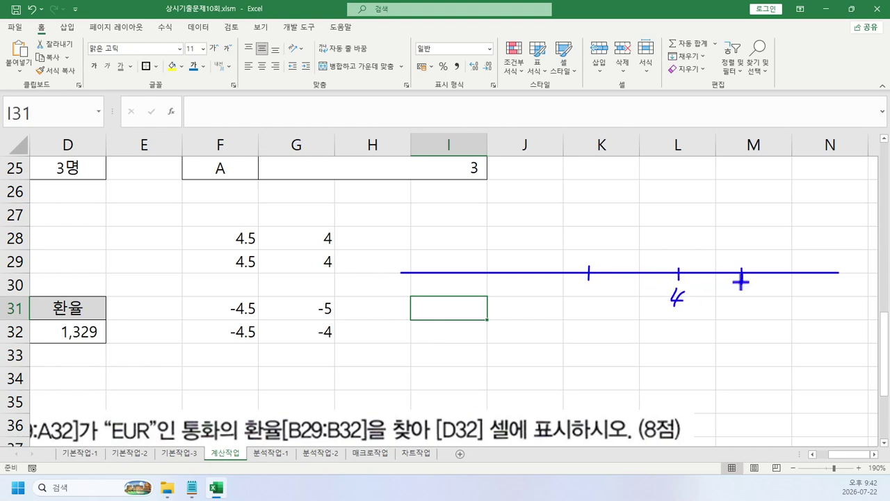
left_click(739, 300)
left_click_drag(738, 293, 744, 294)
key("r")
left_click_drag(708, 267, 707, 281)
left_click_drag(701, 273, 715, 274)
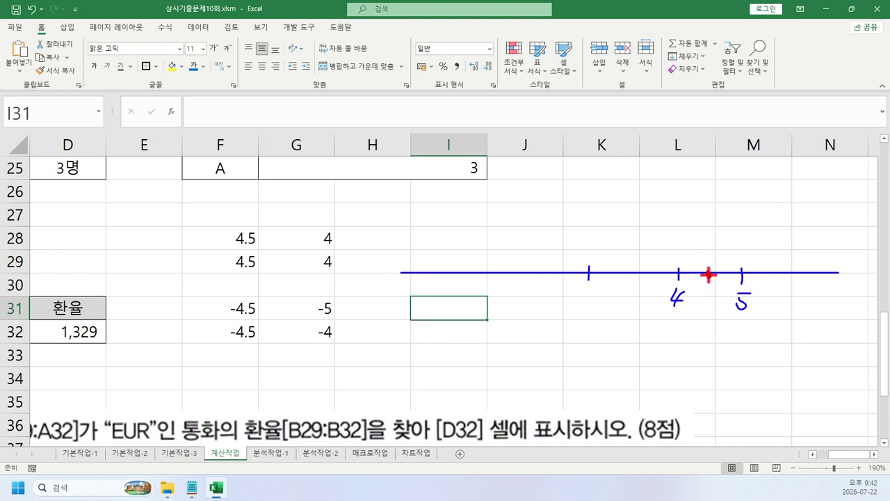
left_click(710, 267)
left_click_drag(687, 259, 682, 267)
key("b")
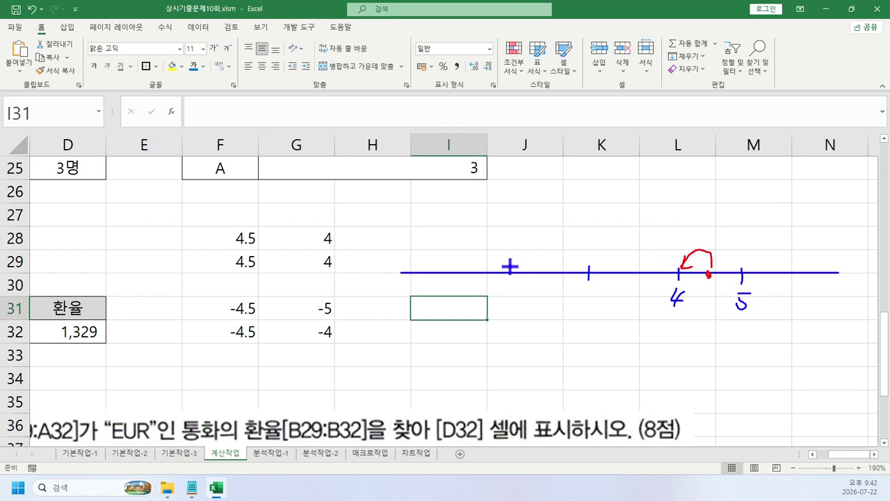
left_click_drag(510, 266, 516, 295)
left_click_drag(447, 266, 443, 287)
mouse_move(436, 281)
left_mouse_down()
mouse_move(439, 297)
mouse_move(470, 274)
left_mouse_up()
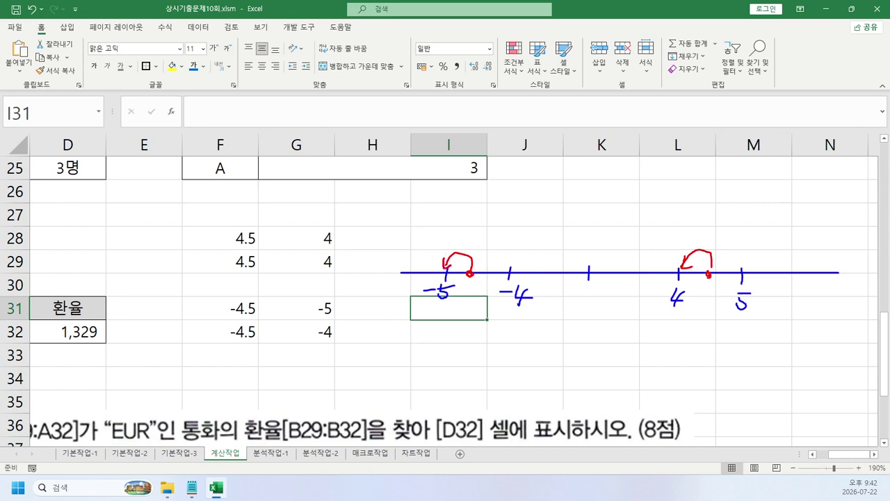
mouse_move(443, 258)
left_mouse_down()
mouse_move(452, 264)
mouse_move(452, 303)
mouse_move(422, 281)
mouse_move(324, 301)
left_mouse_up()
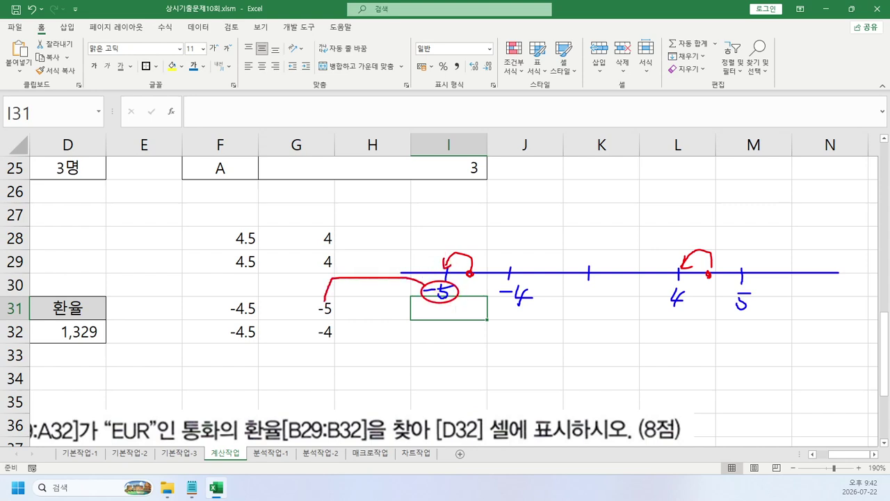
right_click(389, 486)
left_click(568, 335)
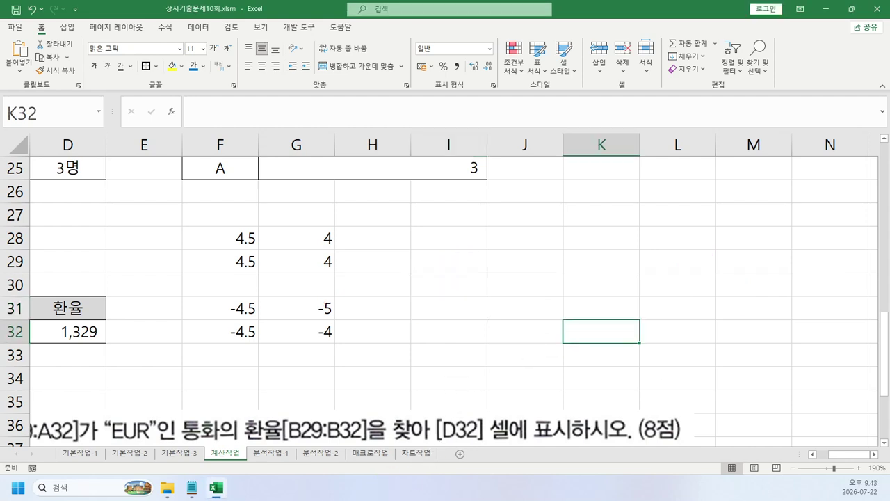
scroll(470, 365, "down", 3)
scroll(444, 375, "up", 3)
scroll(377, 373, "down", 1)
left_click(385, 362)
key("Delete")
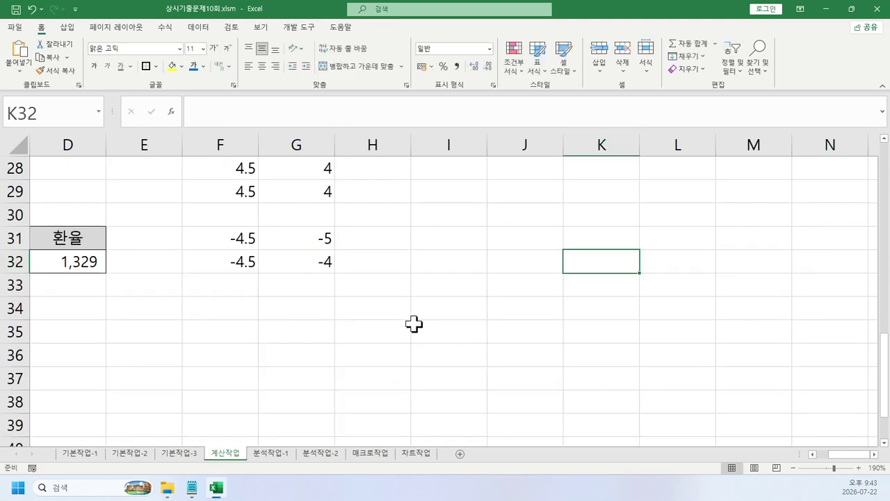
left_click(411, 332)
scroll(288, 350, "up", 3)
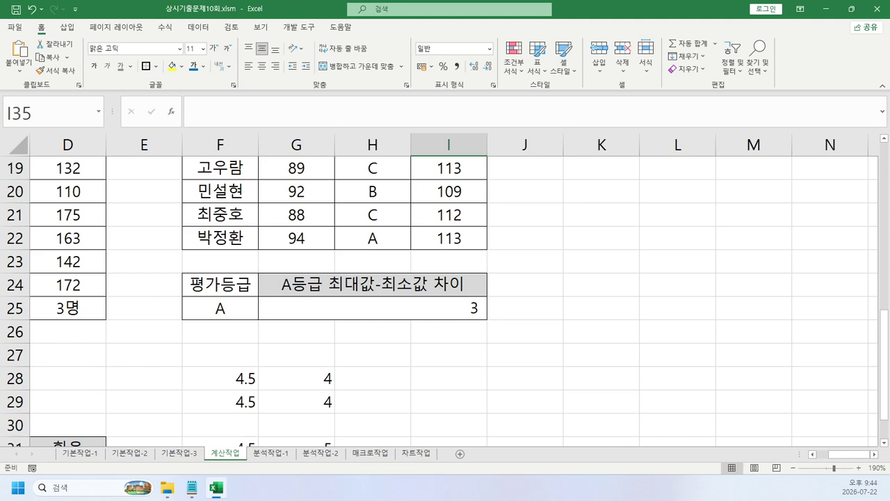
Switch to the problem-book PDF in Edge and examine the 분석작업-1 subtotal instructions and the 부서별 급여 현황 example on page 116.
left_click_drag(889, 32, 628, 55)
double_click(627, 55)
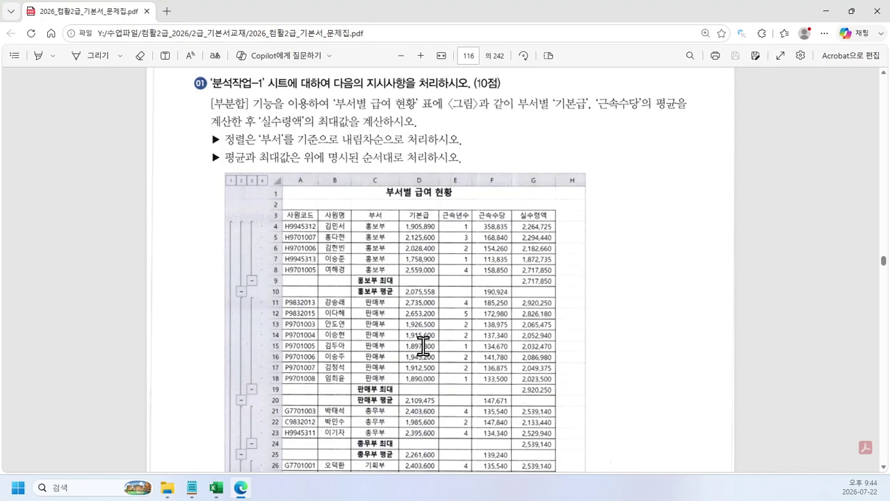
scroll(422, 345, "up", 2)
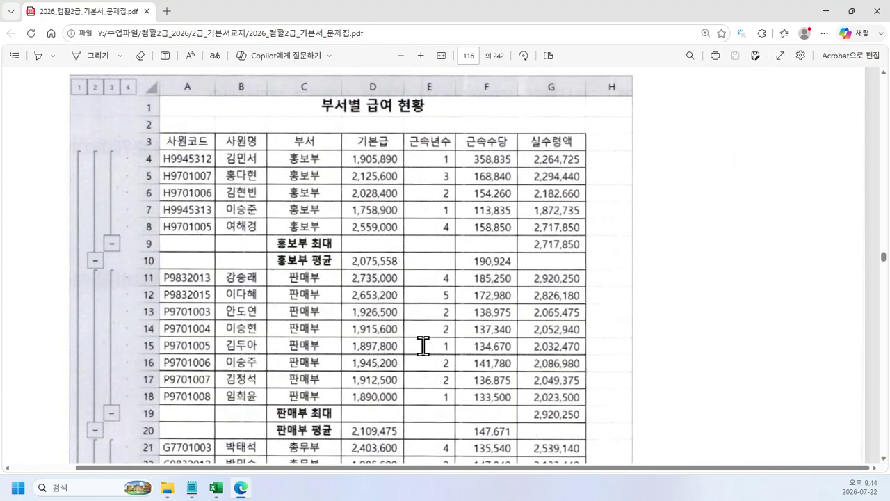
scroll(422, 346, "up", 1)
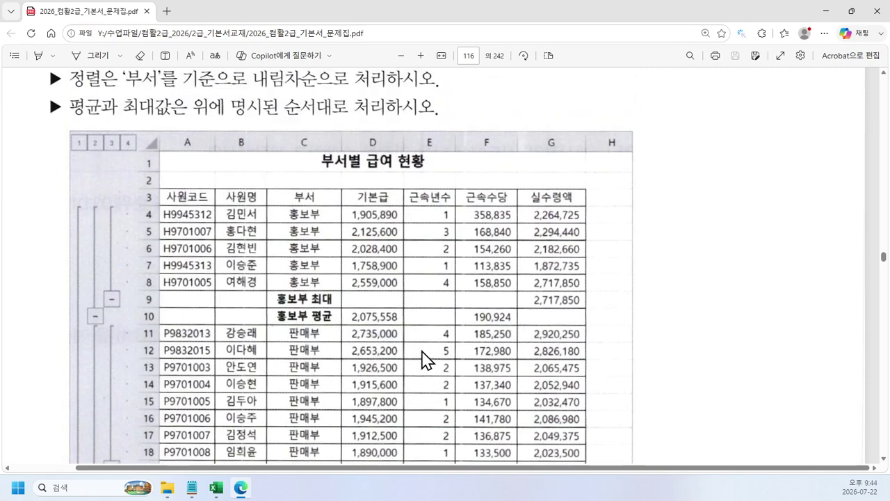
scroll(422, 350, "down", 2)
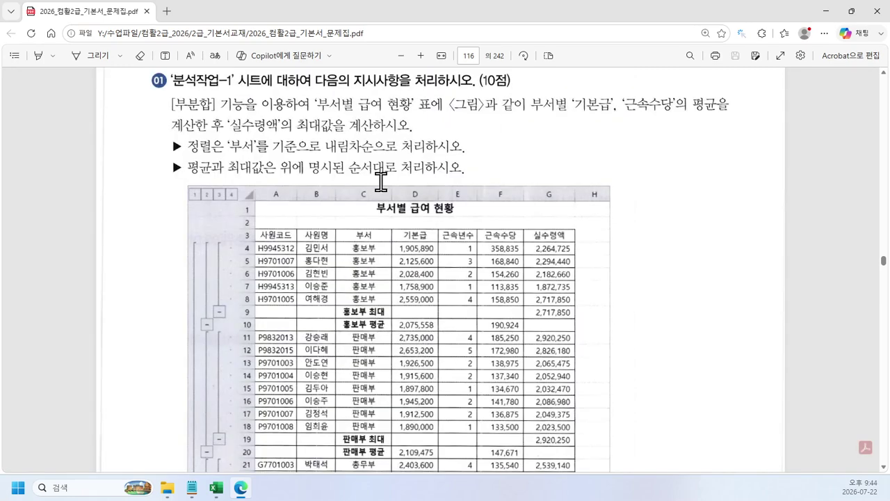
scroll(386, 322, "down", 1)
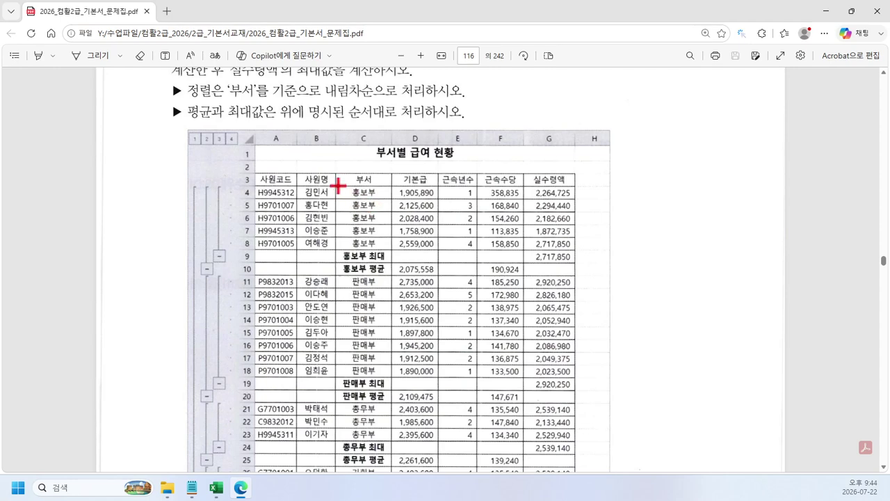
left_click_drag(345, 196, 389, 249)
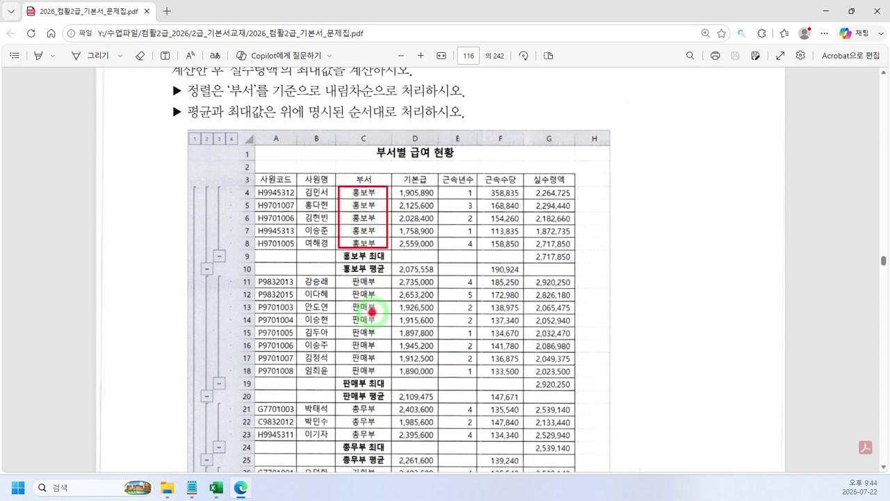
key("Escape")
scroll(376, 295, "up", 1)
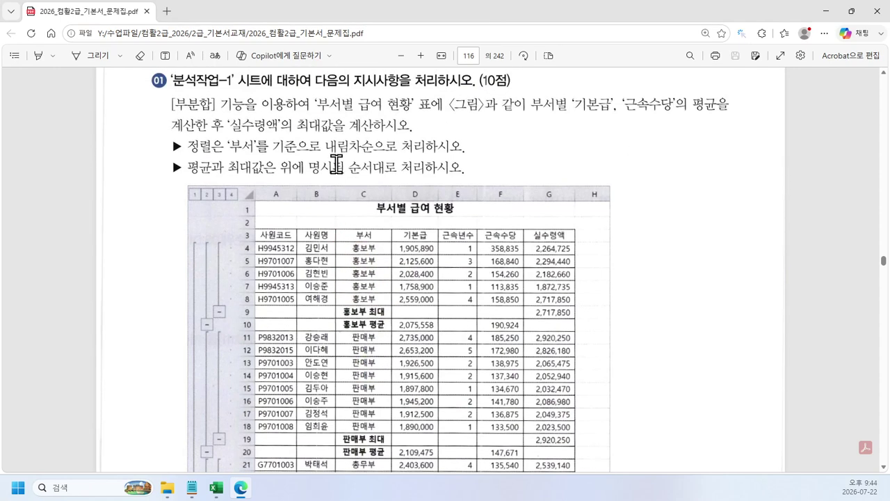
scroll(450, 153, "down", 1)
scroll(447, 194, "down", 1)
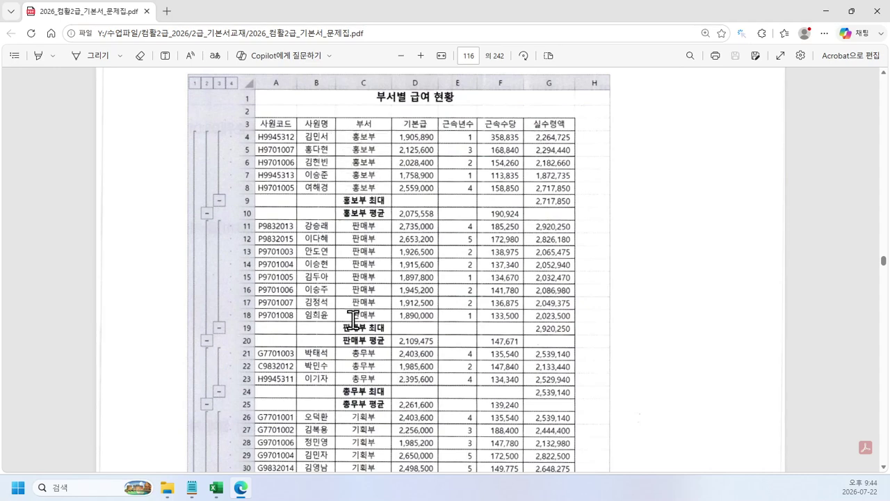
scroll(384, 264, "up", 2)
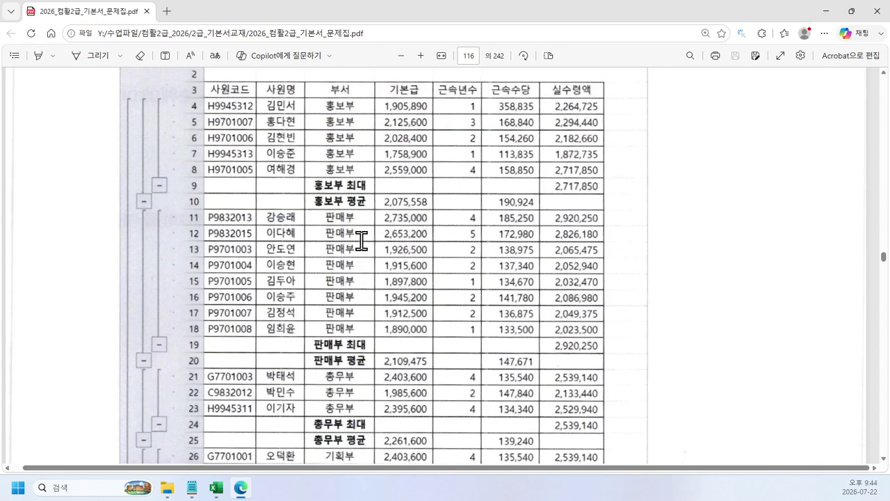
Examine how the example's 평균 rows summarize 기본급 and 근속수당 and its 최대 rows summarize 실수령액 for each department.
mouse_move(340, 186)
left_mouse_down()
mouse_move(348, 206)
mouse_move(366, 207)
left_mouse_up()
mouse_move(347, 175)
left_mouse_down()
mouse_move(356, 198)
mouse_move(370, 191)
mouse_move(358, 174)
left_mouse_up()
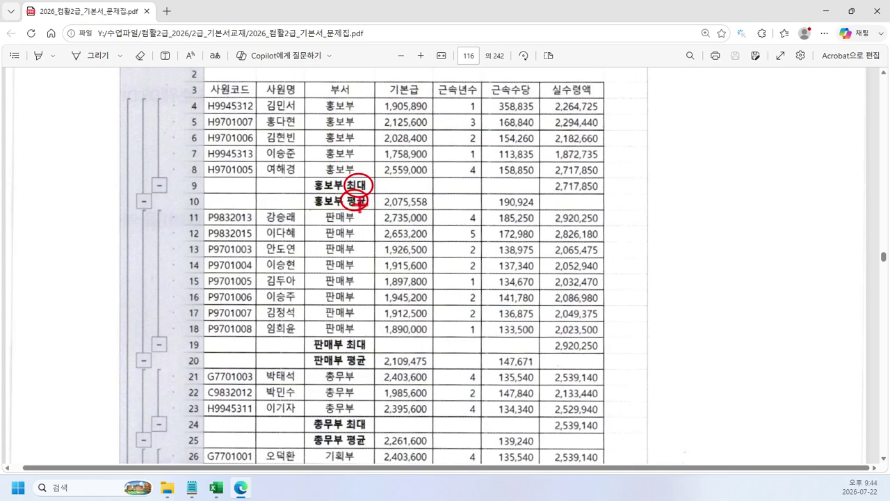
left_click_drag(368, 202, 383, 201)
mouse_move(396, 80)
left_mouse_down()
mouse_move(399, 89)
mouse_move(391, 81)
left_mouse_up()
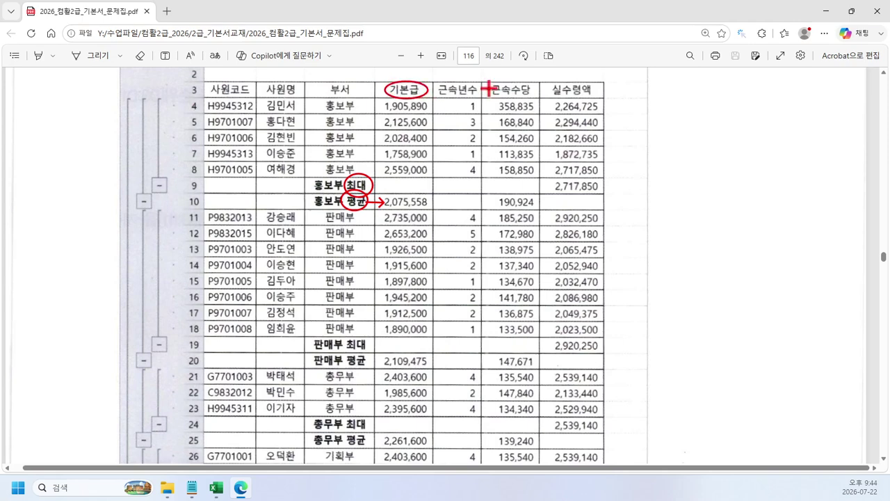
mouse_move(495, 82)
left_mouse_down()
mouse_move(531, 95)
mouse_move(540, 157)
left_mouse_up()
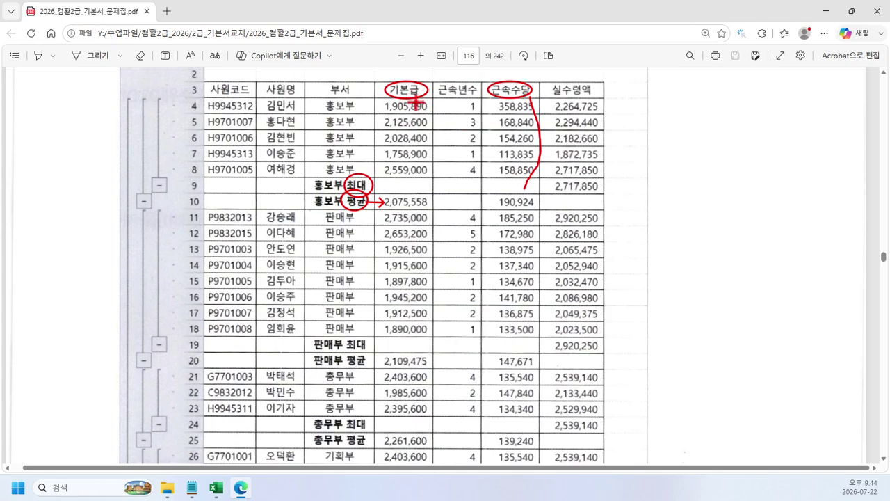
left_click_drag(417, 105, 433, 167)
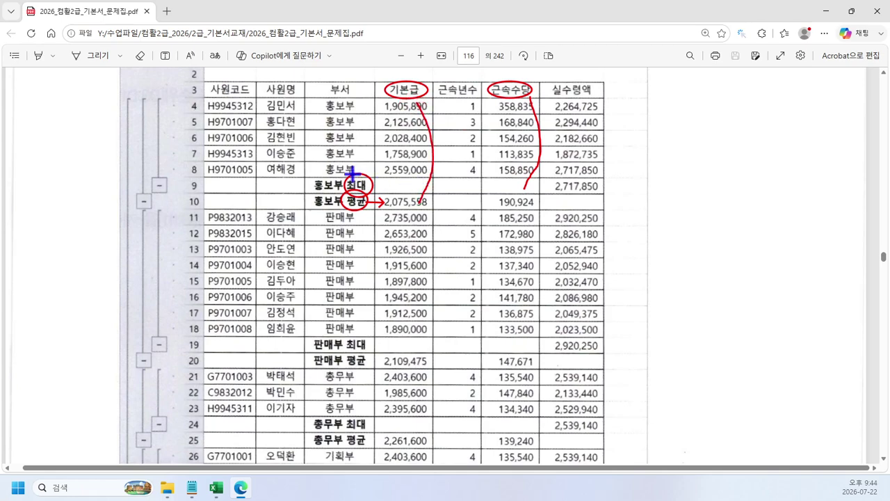
mouse_move(359, 175)
left_mouse_down()
mouse_move(361, 195)
mouse_move(372, 180)
mouse_move(533, 186)
left_mouse_up()
mouse_move(560, 89)
left_mouse_down()
mouse_move(547, 100)
mouse_move(550, 78)
mouse_move(556, 83)
left_mouse_up()
mouse_move(599, 101)
left_mouse_down()
mouse_move(614, 136)
mouse_move(599, 177)
left_mouse_up()
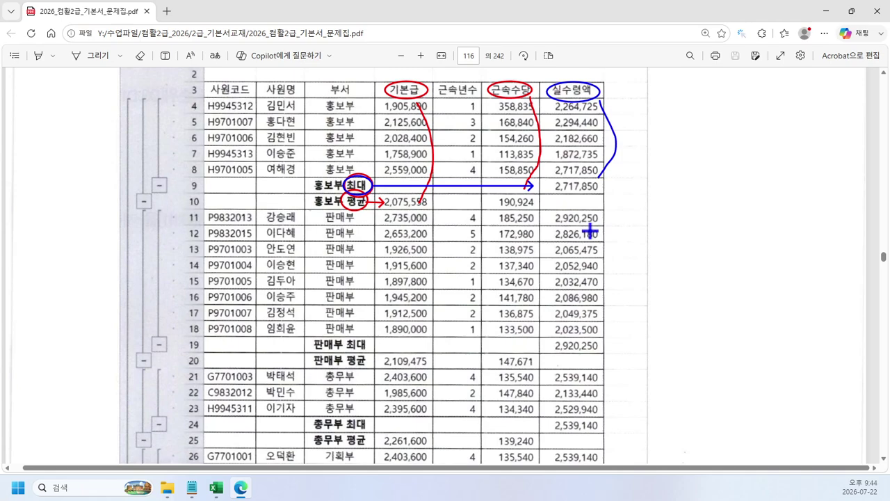
key("Escape")
scroll(534, 214, "up", 3)
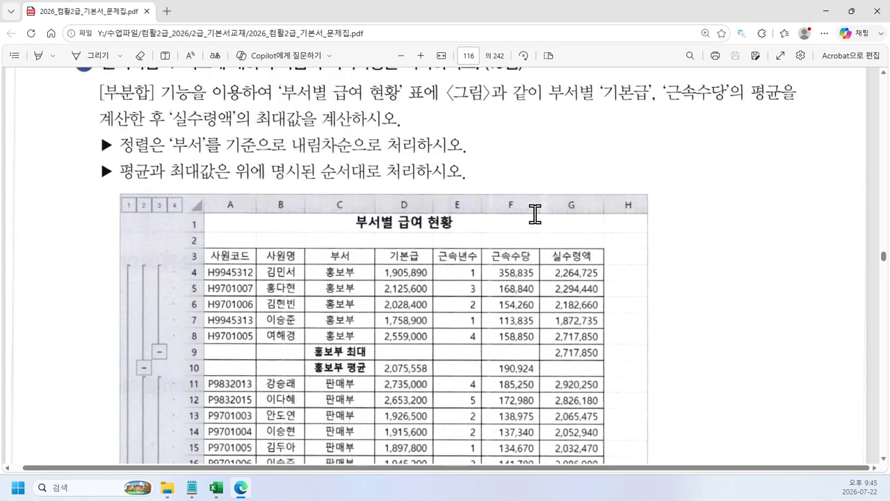
Close the problem-book PDF and go to the 분석작업-1 sheet in the Excel workbook.
key("ctrl+w")
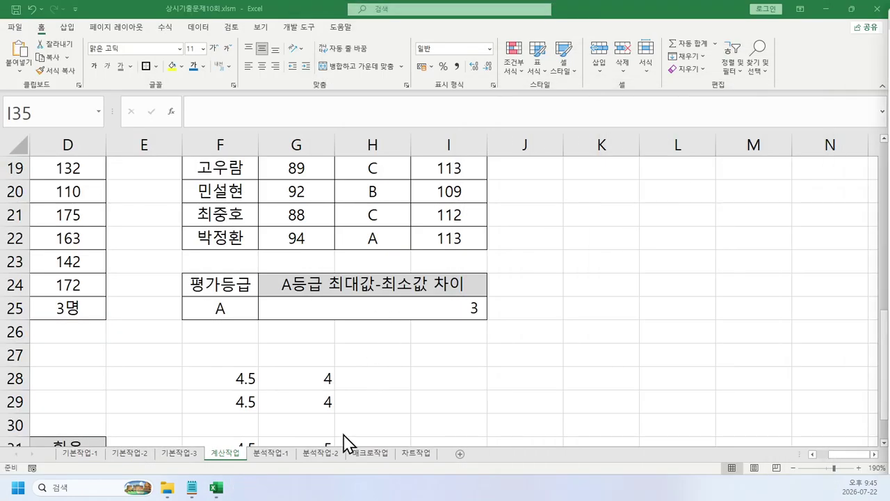
left_click(266, 454)
left_click(395, 324)
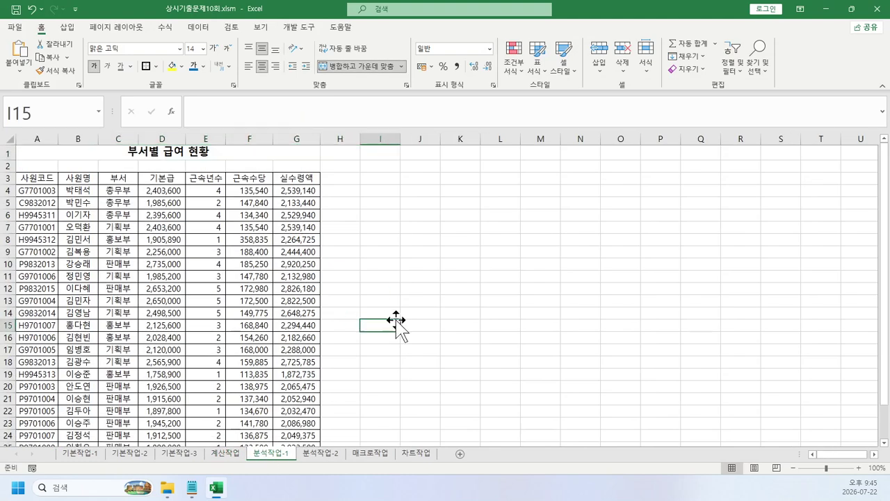
Sort the 부서별 급여 현황 table by 부서 cell values in descending order (내림차순), and check the department groups.
left_click(126, 239)
left_click(198, 27)
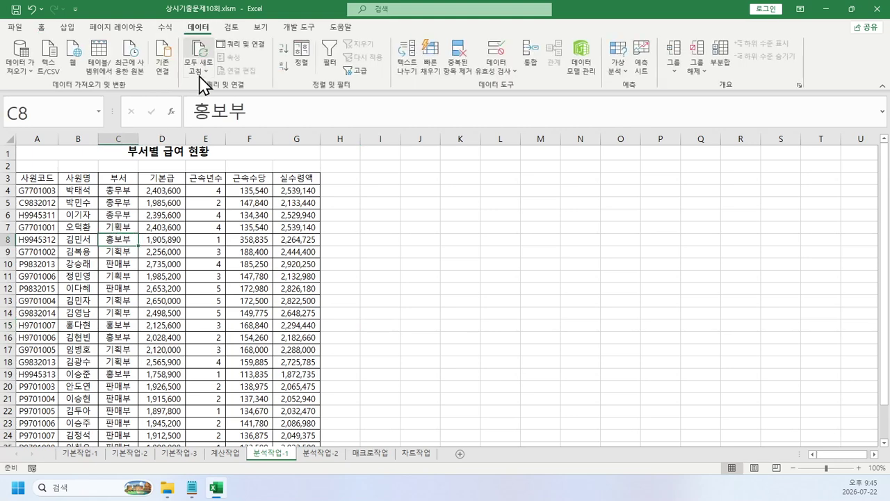
left_click(302, 66)
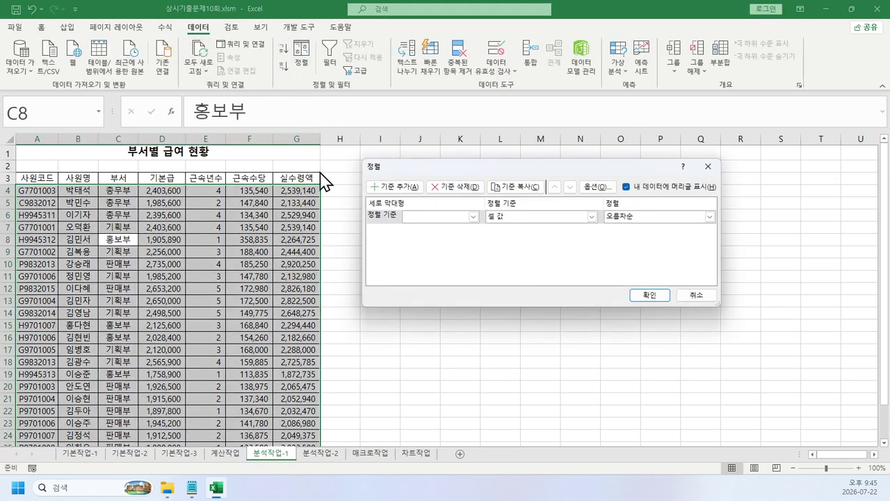
left_click(439, 217)
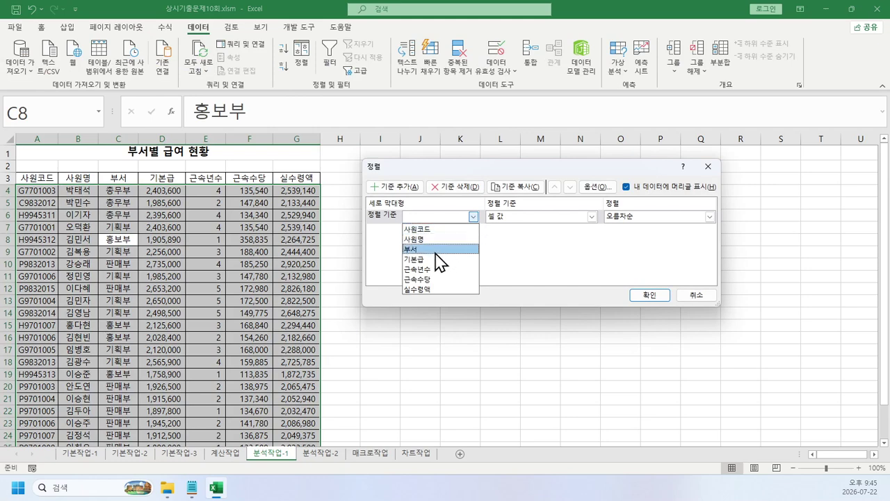
left_click(424, 248)
left_click(659, 217)
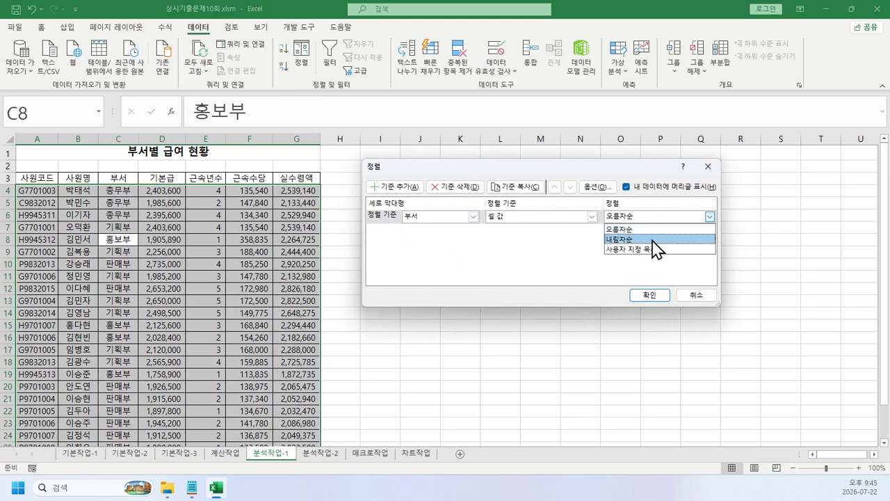
left_click(655, 237)
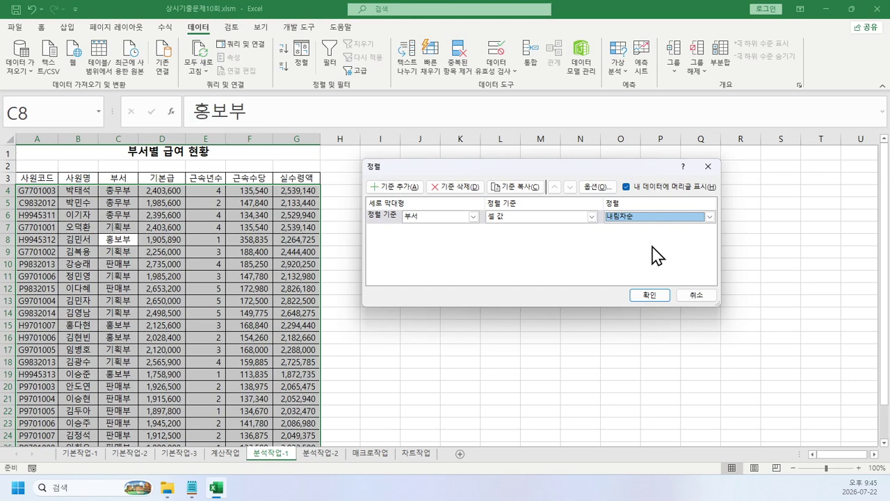
left_click(652, 296)
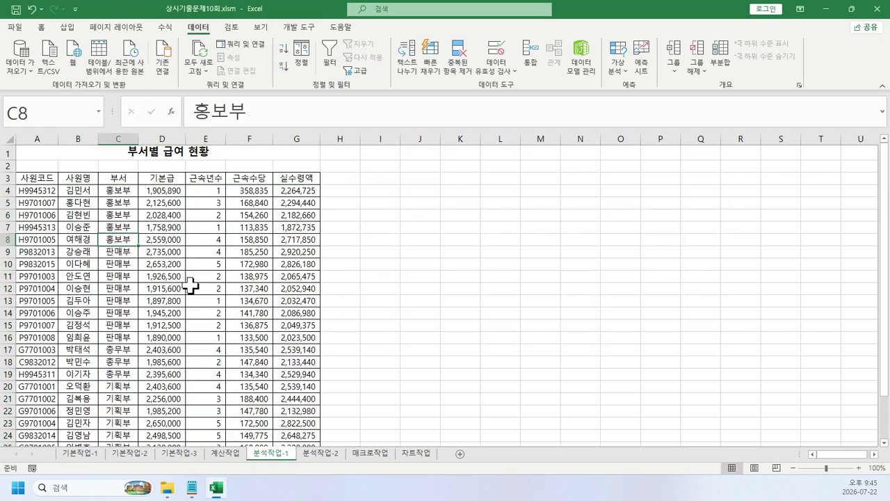
left_click(113, 229)
left_click(130, 308)
left_click(115, 410)
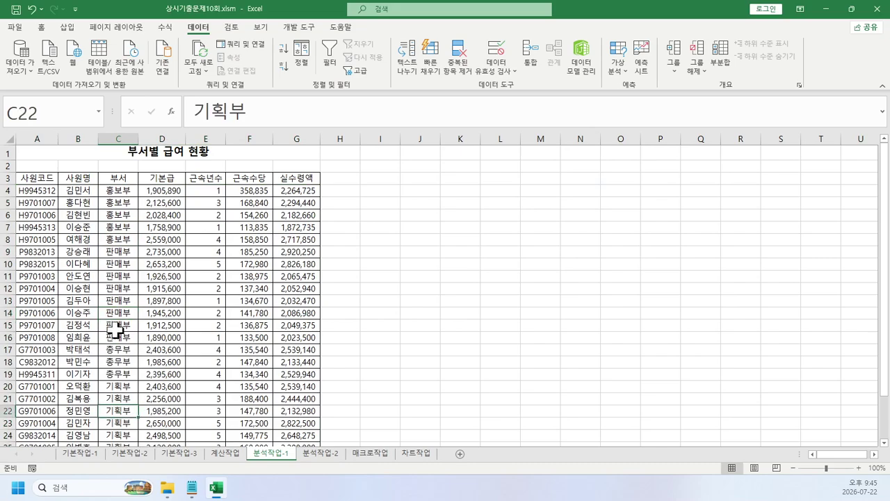
Start a subtotal (부분합) on the sorted 부서별 급여 현황 table.
scroll(115, 327, "up", 1)
scroll(125, 310, "up", 1)
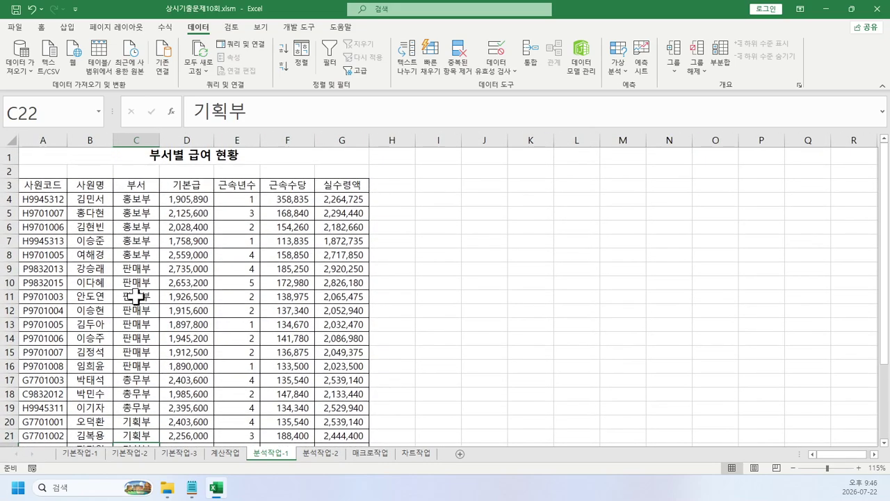
left_click(149, 253)
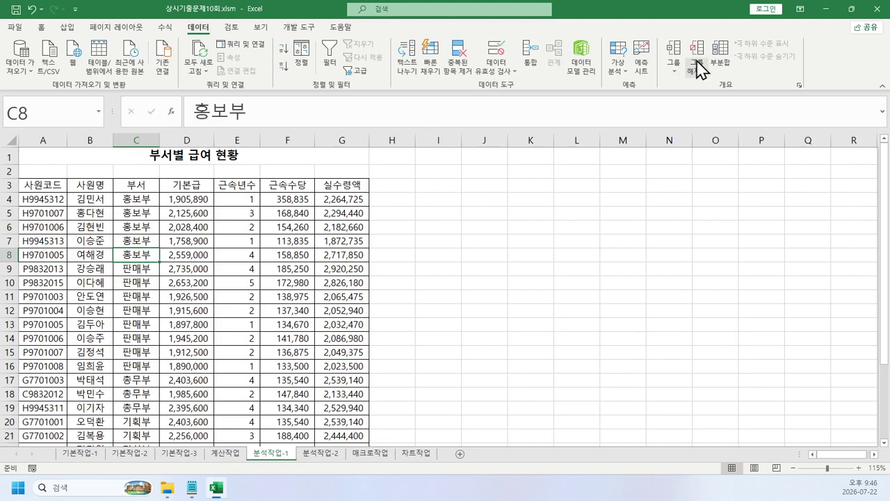
left_click(720, 62)
left_click_drag(512, 133, 466, 180)
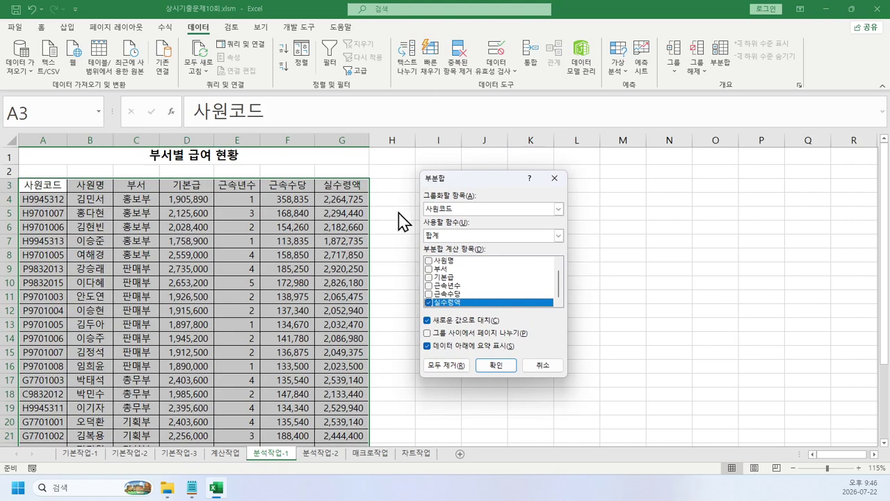
left_click_drag(410, 181, 491, 223)
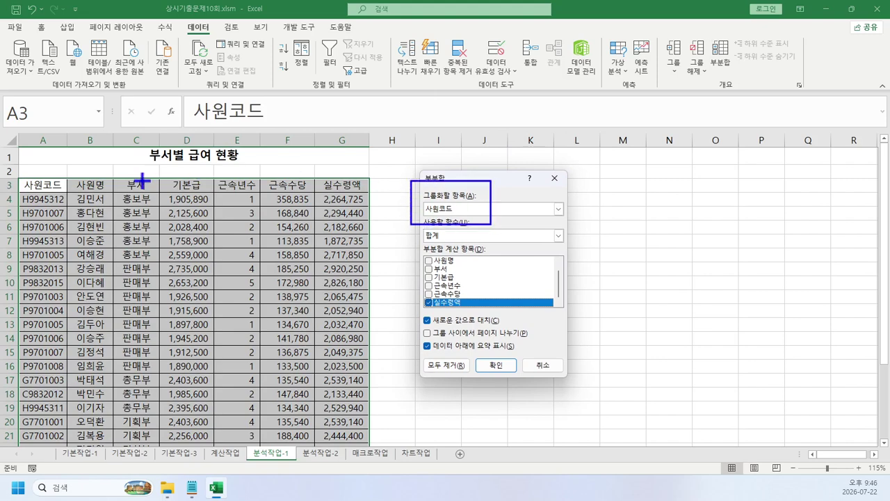
mouse_move(143, 182)
left_mouse_down()
mouse_move(209, 143)
mouse_move(411, 174)
mouse_move(419, 195)
left_mouse_up()
left_click_drag(376, 187, 421, 193)
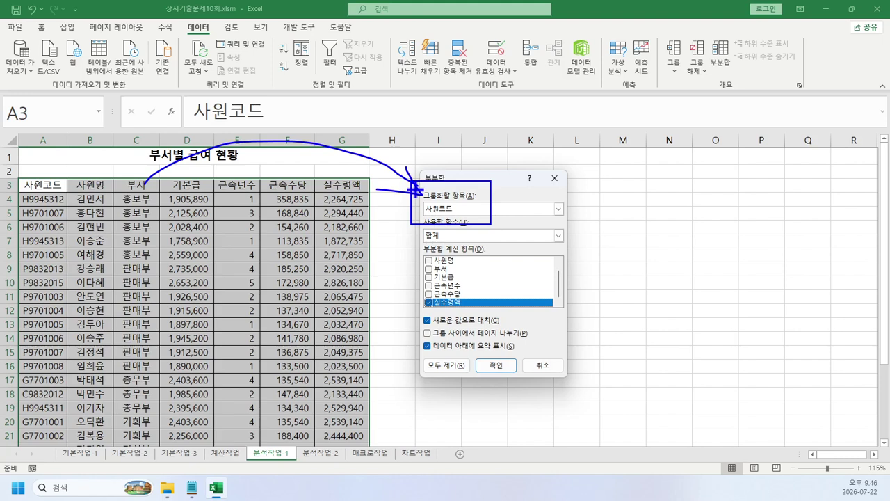
key("Escape")
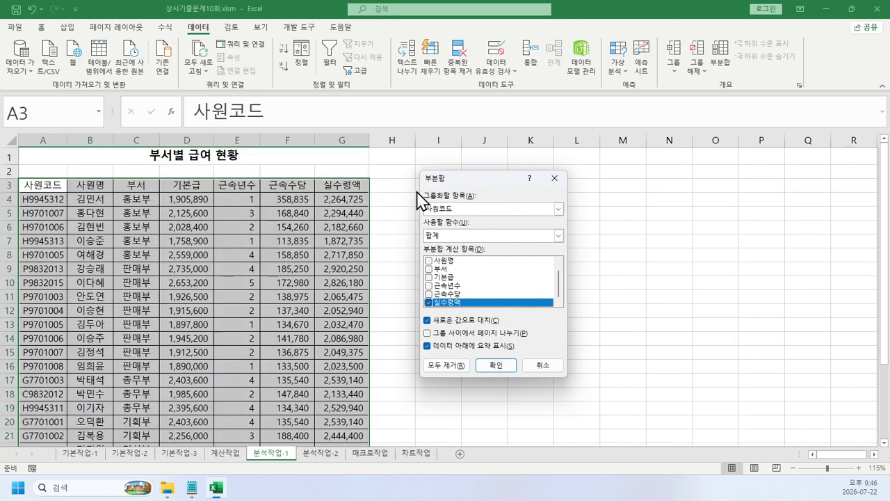
Try a 평균 subtotal of 기본급 and 근속수당 with 실수령액 unchecked, leaving 사원코드 as the grouping item.
left_click(447, 236)
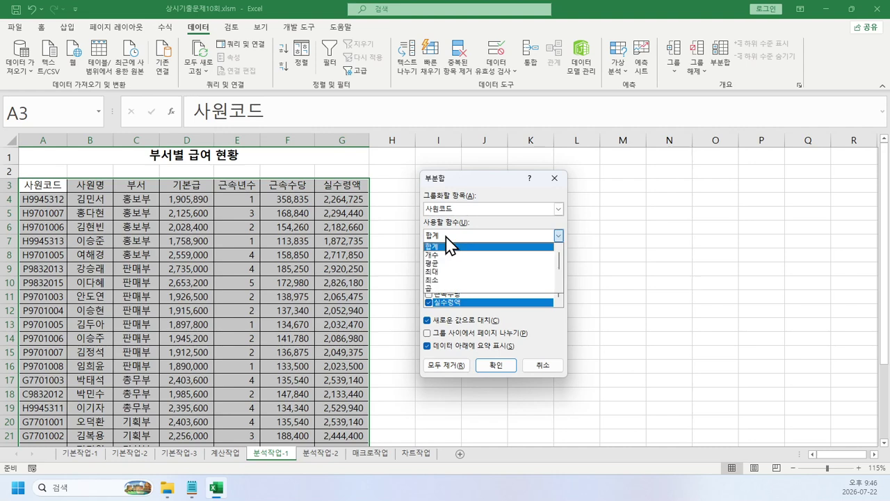
left_click(455, 263)
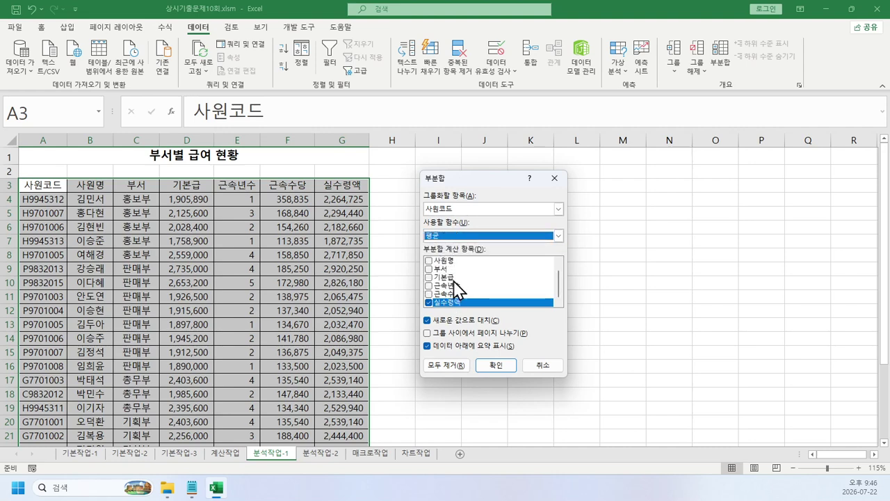
left_click(428, 302)
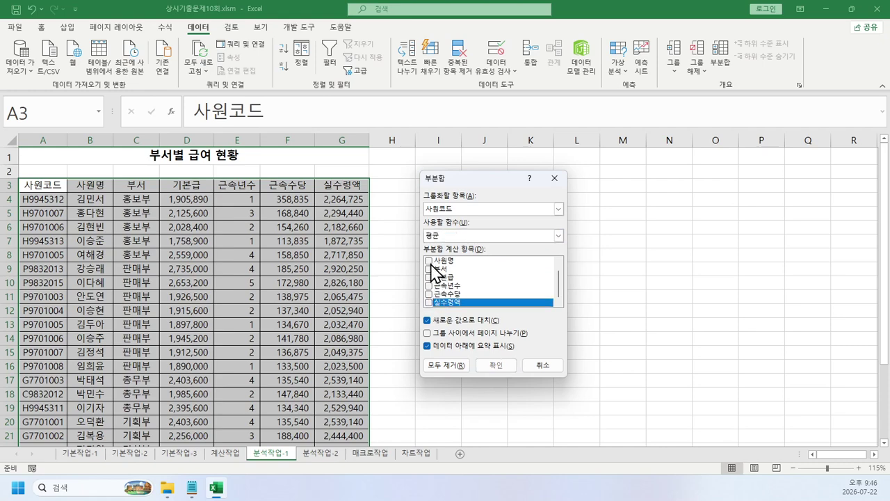
scroll(432, 274, "up", 1)
left_click(428, 285)
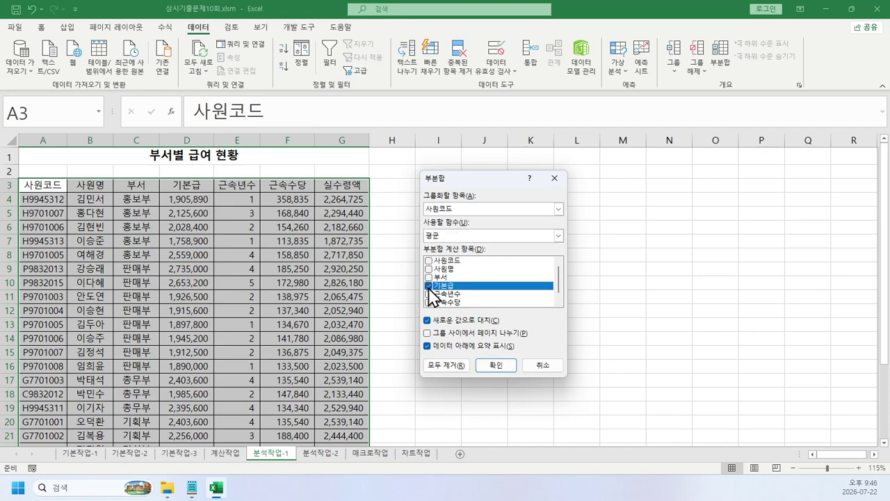
scroll(471, 287, "down", 1)
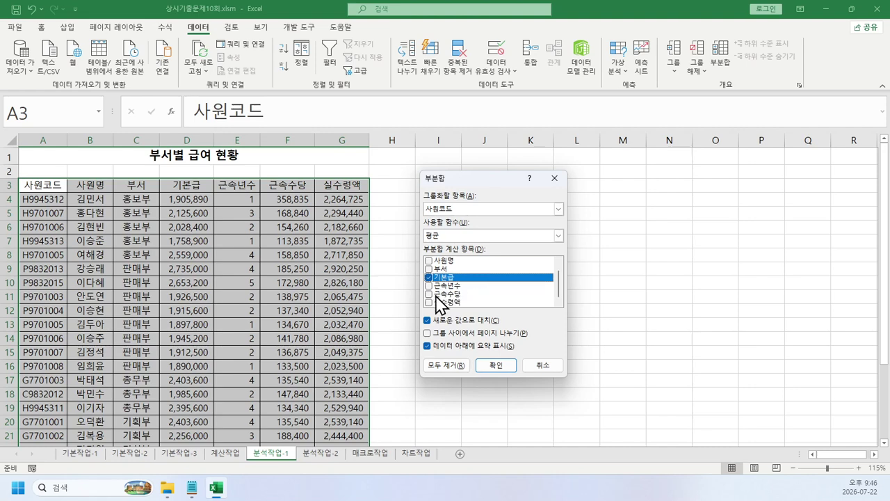
left_click(442, 295)
left_click(428, 295)
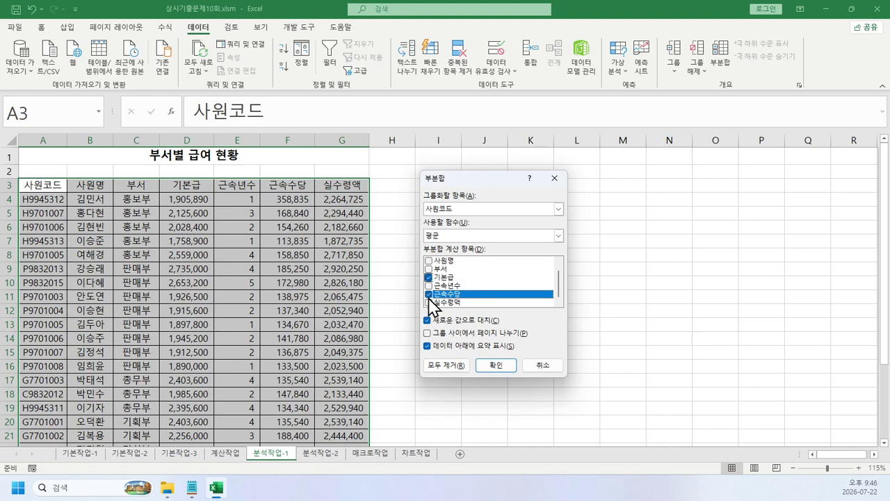
left_click(496, 366)
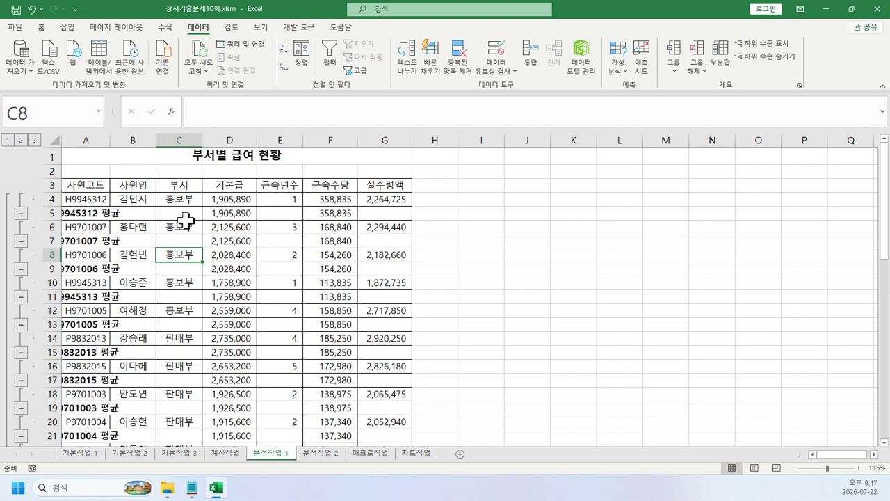
Remove all subtotals from the 부서별 급여 현황 table.
left_click(228, 171)
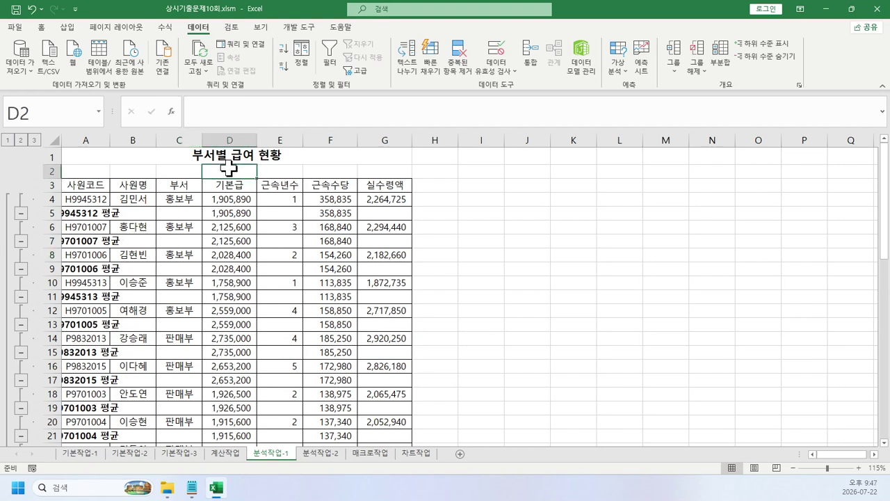
left_click(292, 186)
left_click(304, 249)
left_click(722, 64)
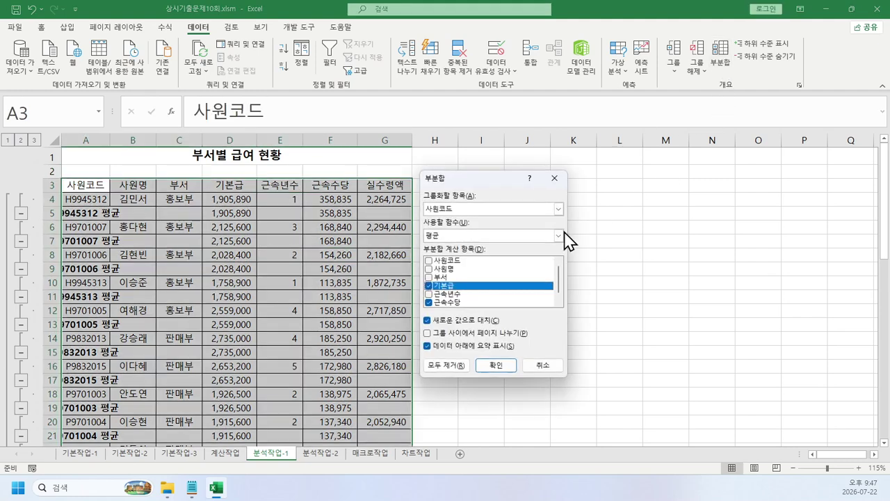
left_click(454, 366)
Add a 평균 subtotal of 기본급 and 근속수당 grouped by 부서, and widen column C to fit the subtotal labels.
left_click_drag(148, 205, 145, 287)
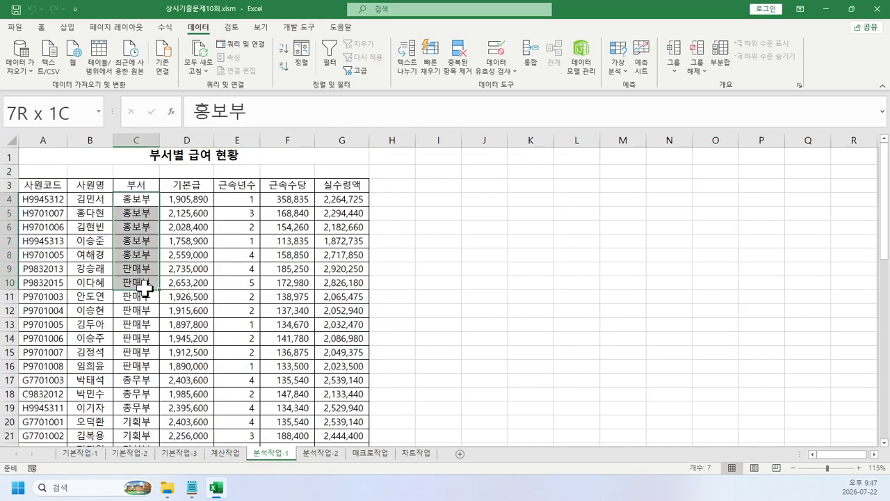
left_click(288, 240)
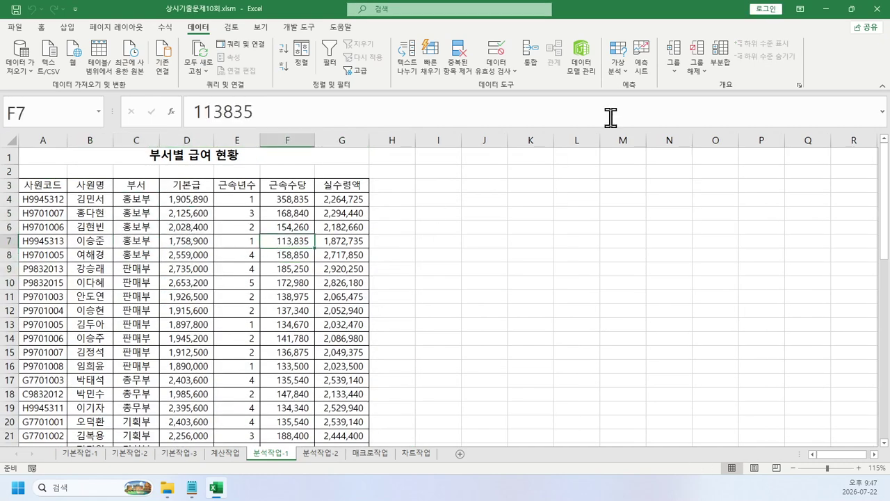
left_click(727, 67)
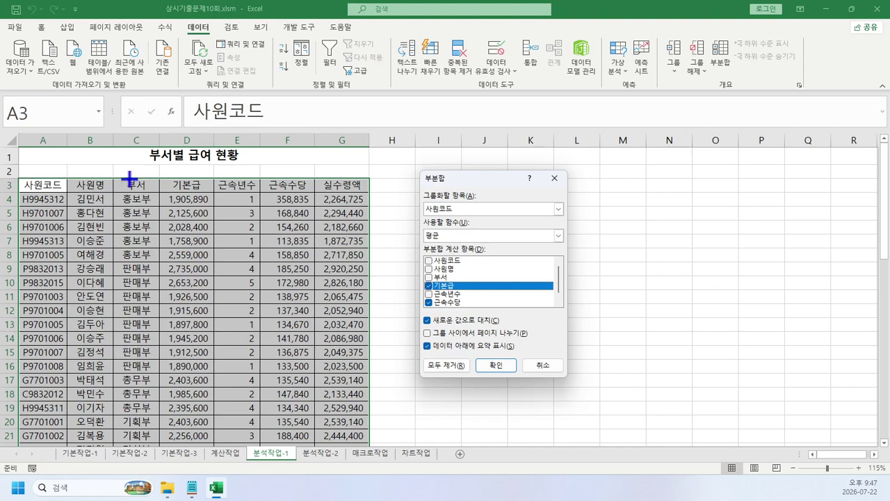
mouse_move(115, 172)
left_mouse_down()
mouse_move(158, 203)
mouse_move(388, 185)
mouse_move(422, 207)
mouse_move(400, 219)
left_mouse_up()
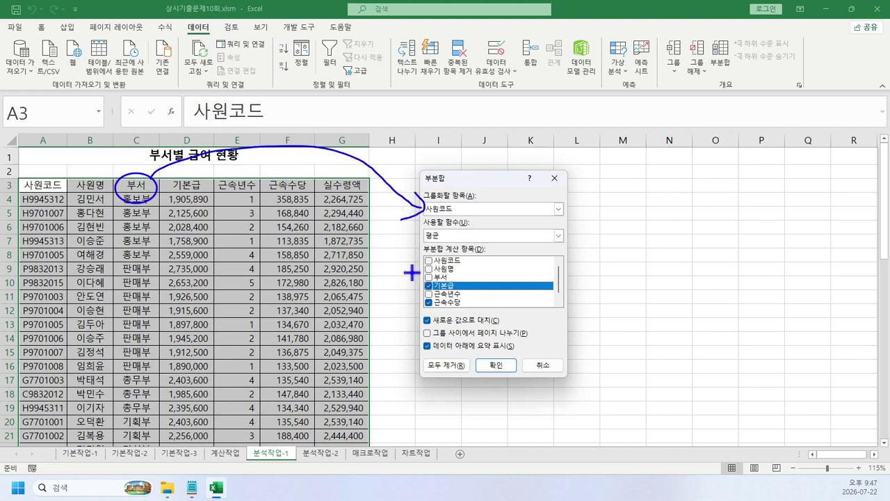
key("Escape")
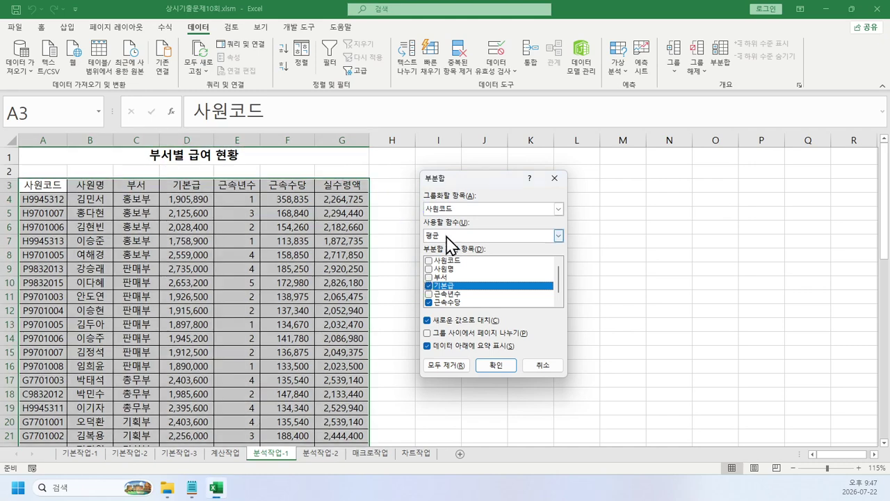
left_click(537, 210)
left_click(513, 237)
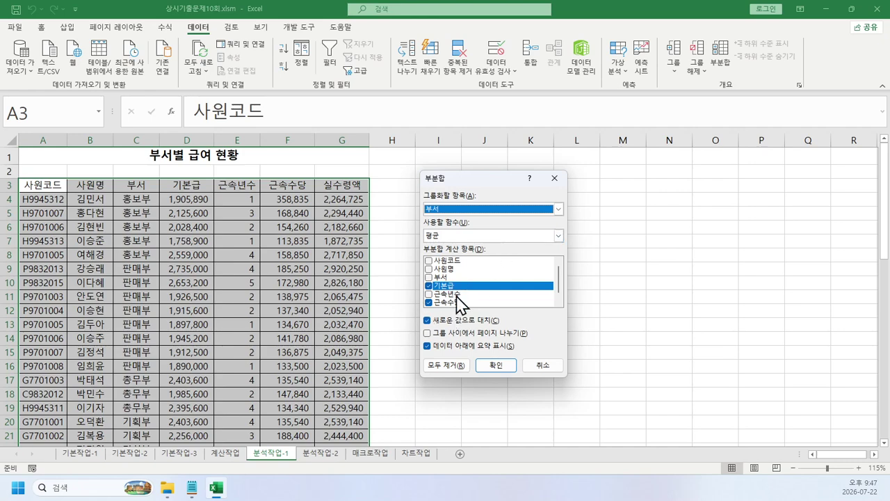
left_click(496, 365)
left_click(330, 241)
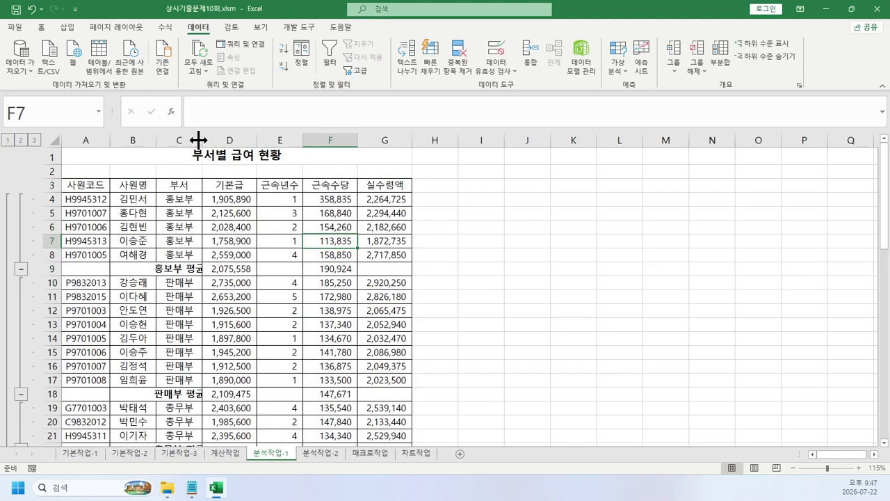
left_click_drag(202, 140, 220, 139)
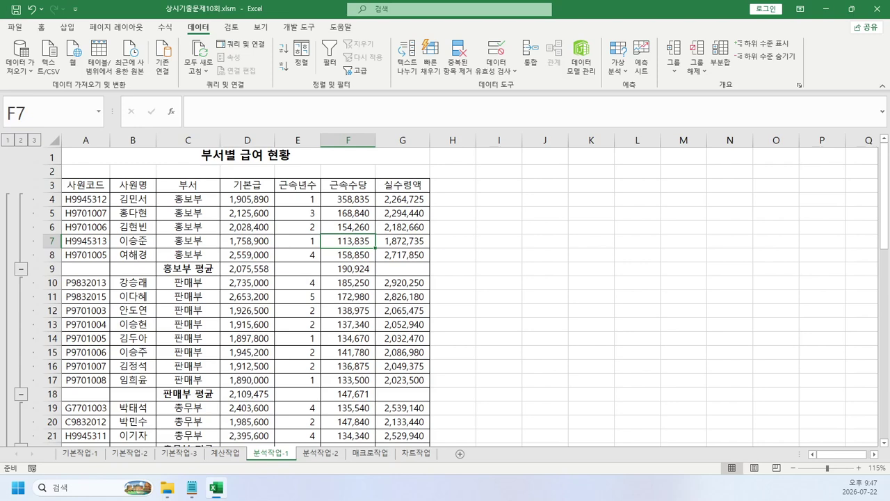
Add a second subtotal by 부서 with the 최대 of 실수령액 only, without replacing the existing 평균 subtotals.
left_click(727, 66)
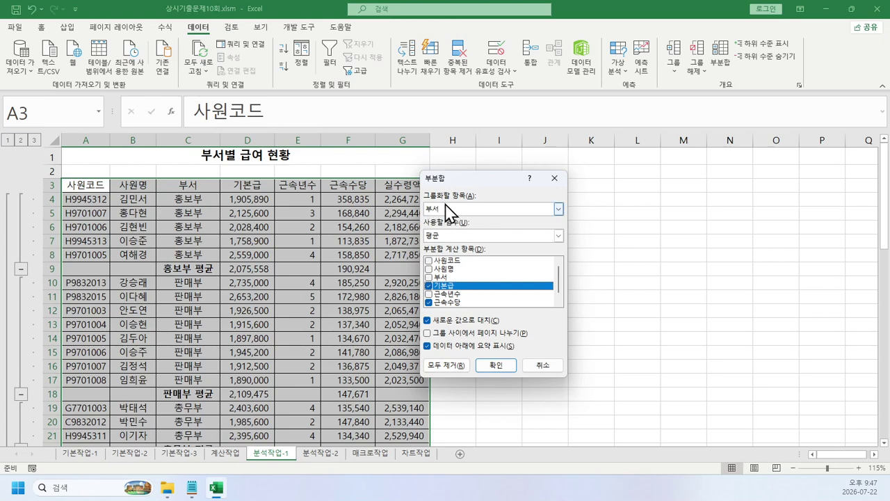
left_click_drag(452, 178, 539, 150)
left_click(556, 207)
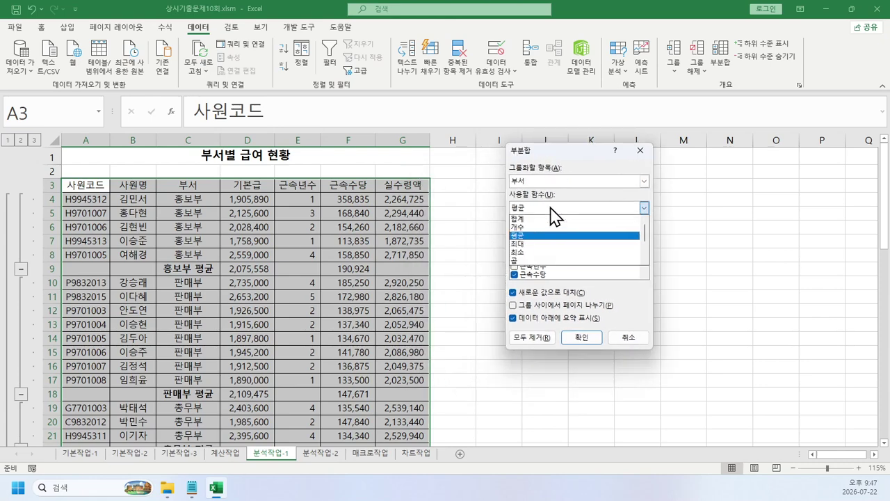
left_click(539, 245)
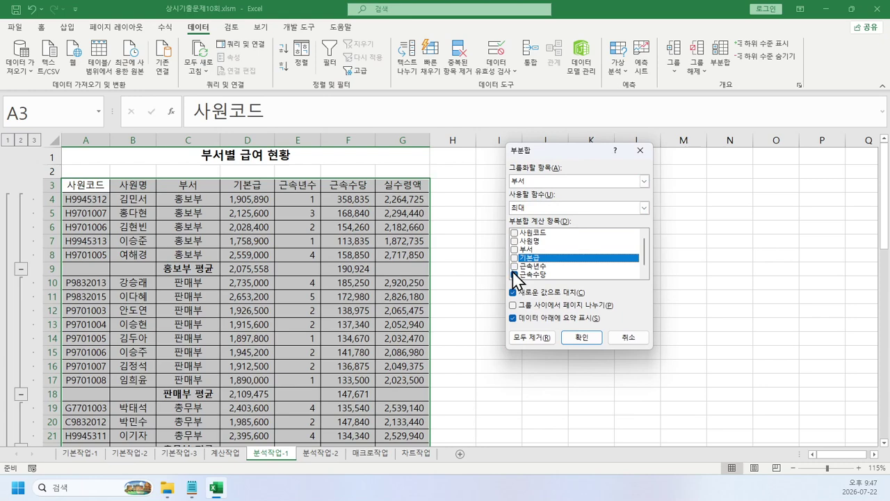
left_click(515, 275)
key("Down")
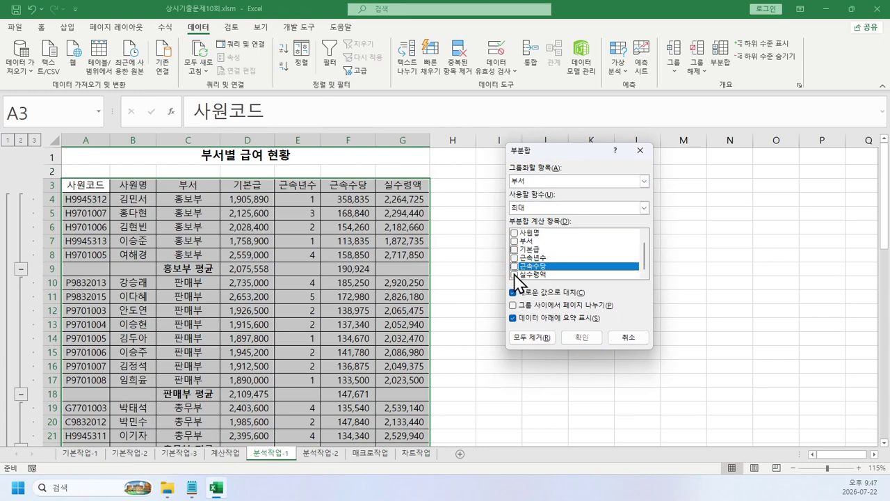
left_click(515, 275)
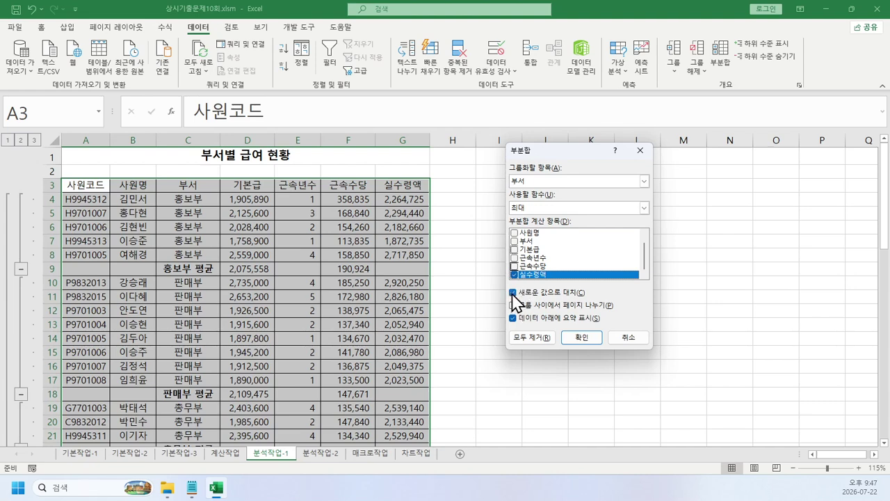
left_click(512, 293)
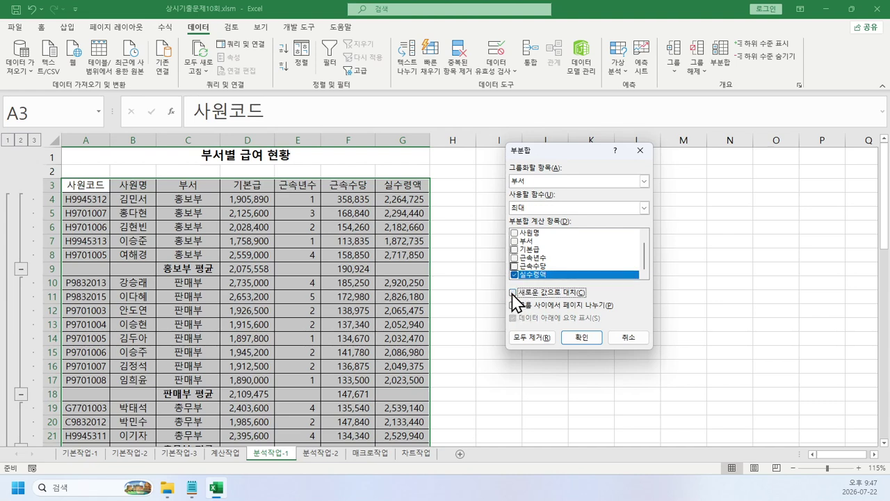
left_click(584, 339)
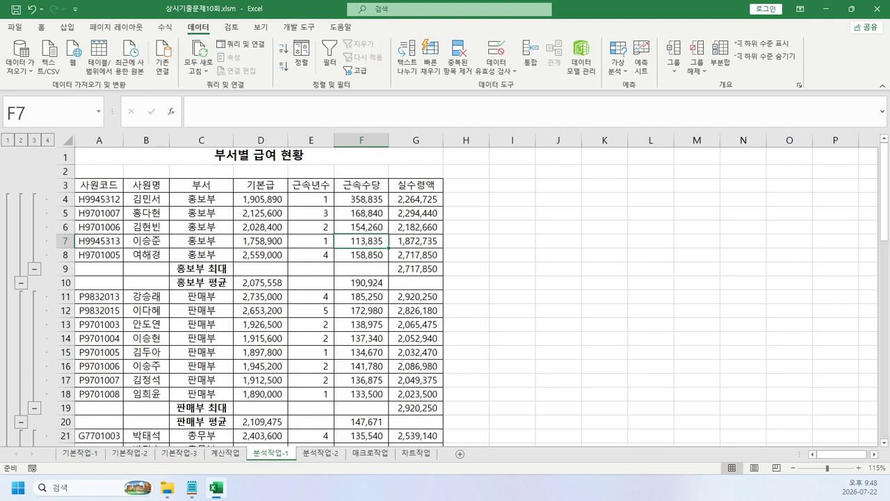
On the 분석작업-2 sheet, create a pivot table from A3:H21 placed in the existing worksheet at cell A26.
key("ctrl+Page_Down")
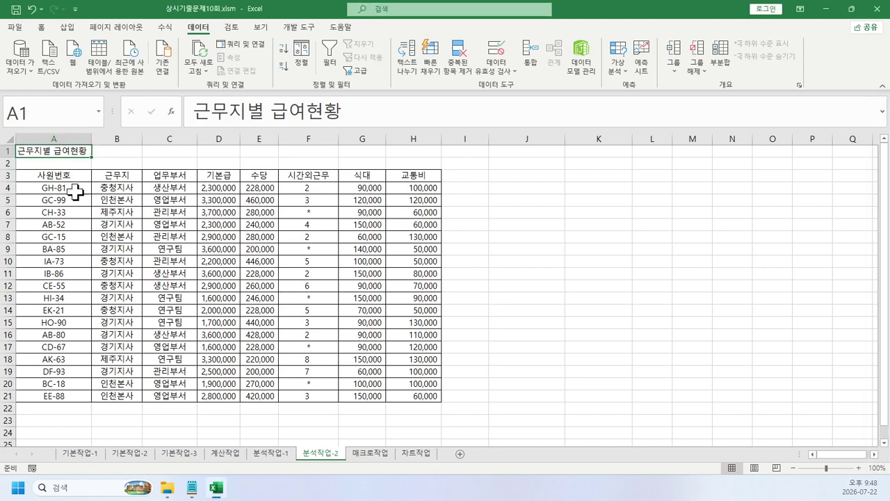
left_click_drag(64, 179, 430, 394)
left_click(67, 27)
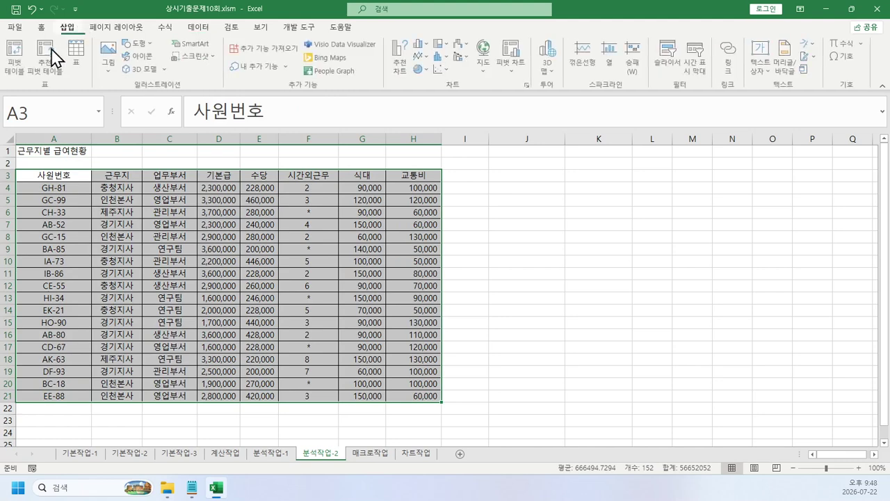
left_click(15, 56)
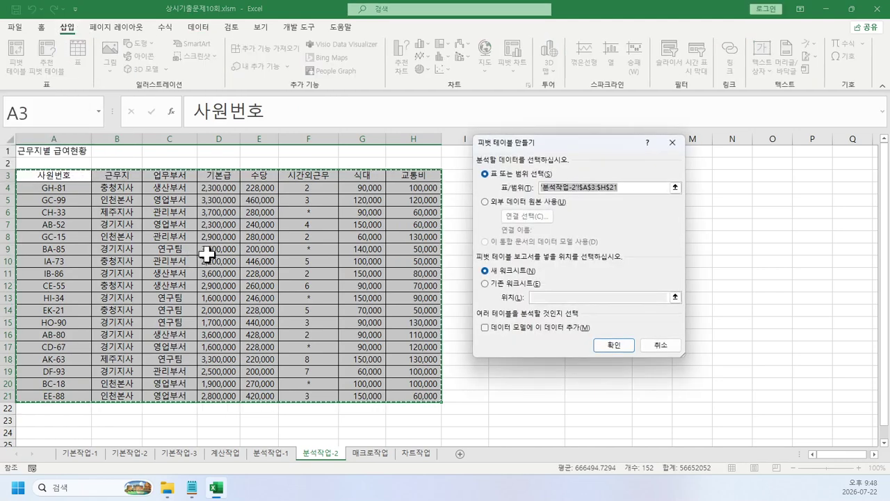
left_click(488, 284)
left_click(551, 299)
scroll(109, 327, "down", 2)
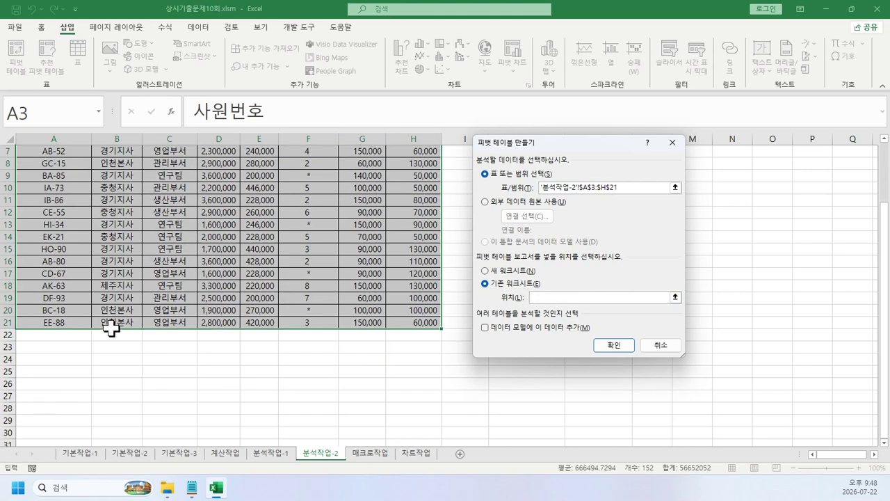
left_click(52, 385)
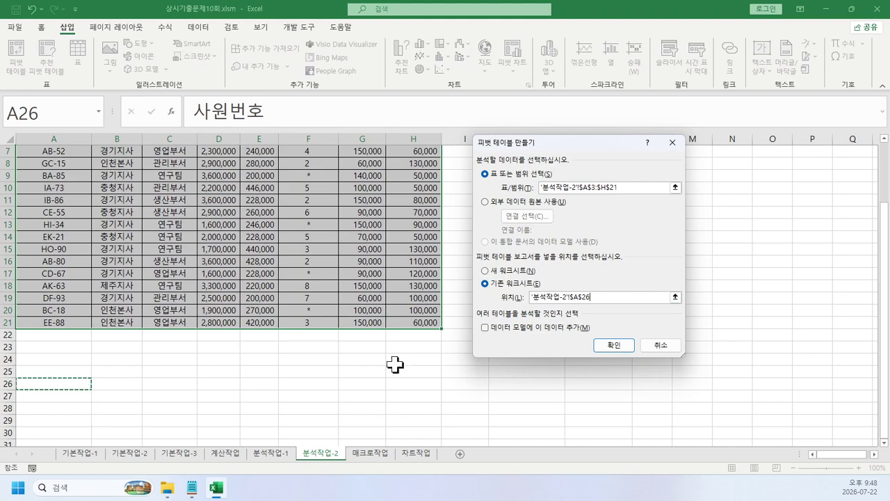
left_click(614, 345)
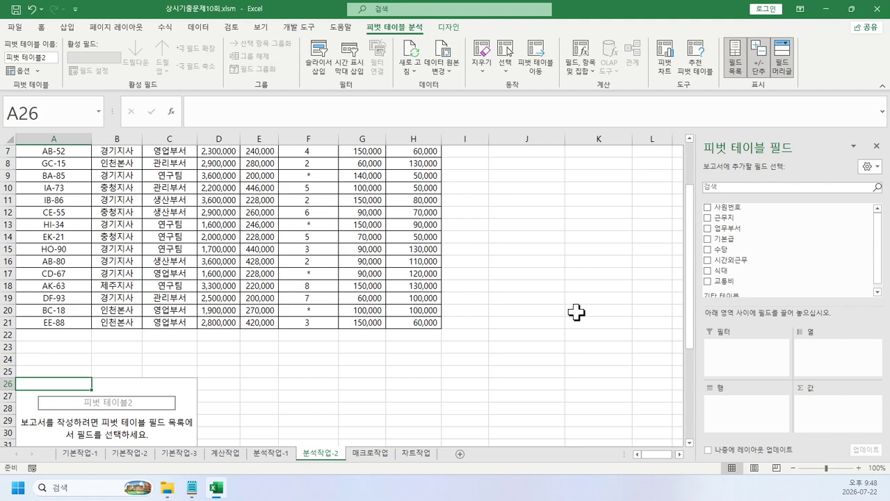
Lay out the pivot table with 업무부서 as rows, 근무지 as columns and 기본급 as values.
left_click_drag(745, 229, 759, 409)
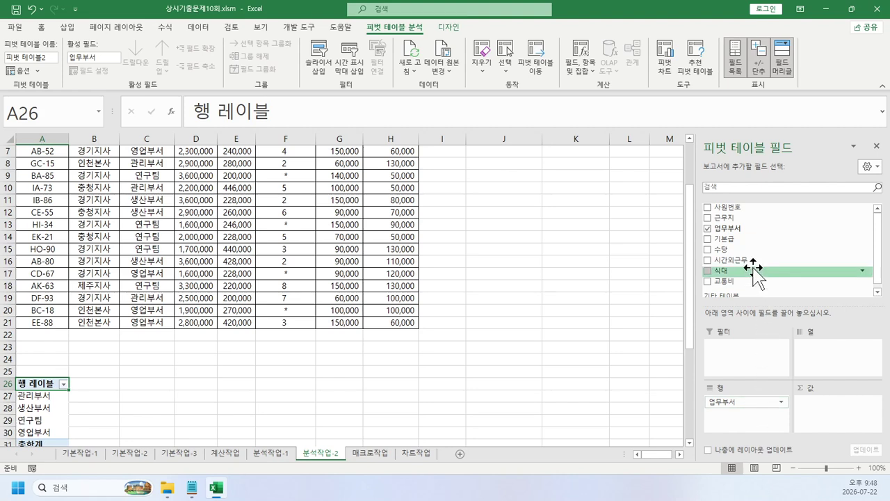
left_click_drag(739, 221, 844, 347)
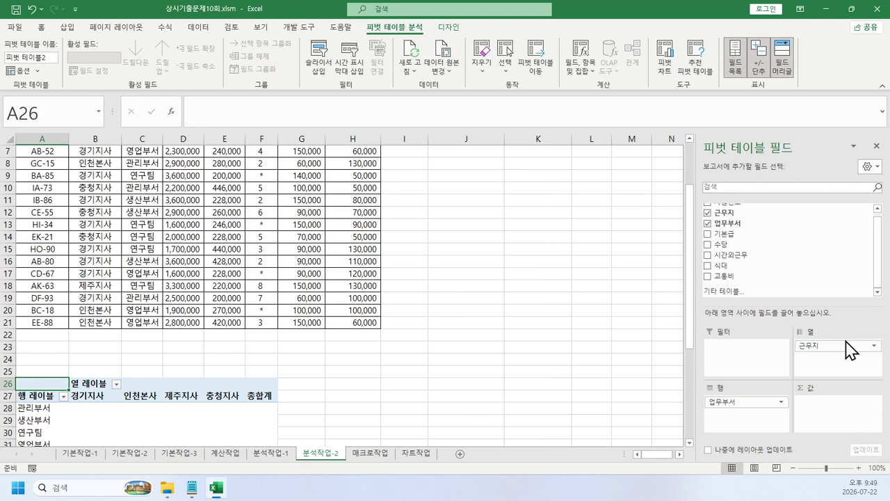
left_click_drag(728, 235, 840, 403)
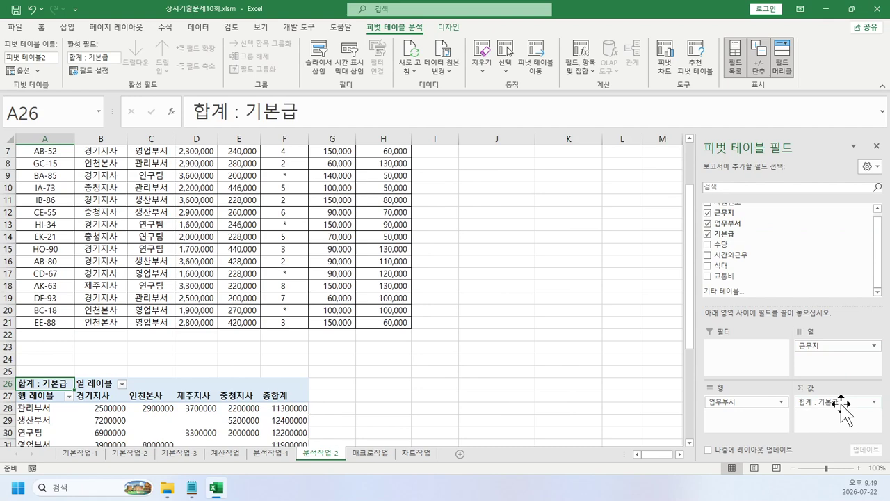
Change the summary function of the 기본급 value field to 평균.
left_click(842, 404)
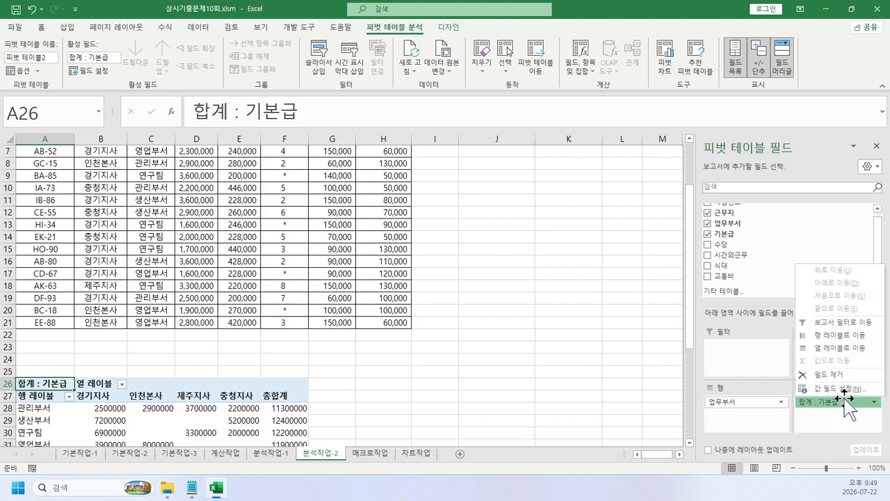
left_click(844, 395)
left_click(514, 275)
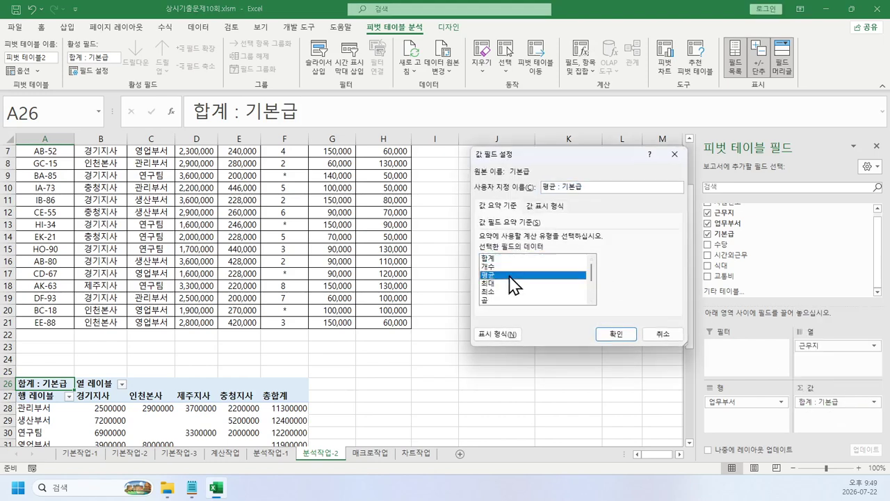
left_click(611, 340)
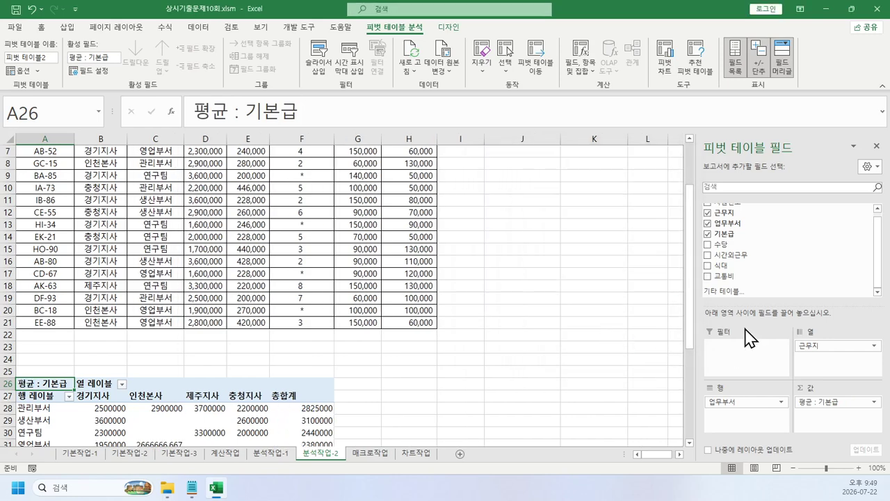
Add 수당 as a second value field and move Σ 값 into the row area below 업무부서.
left_click_drag(726, 244, 817, 423)
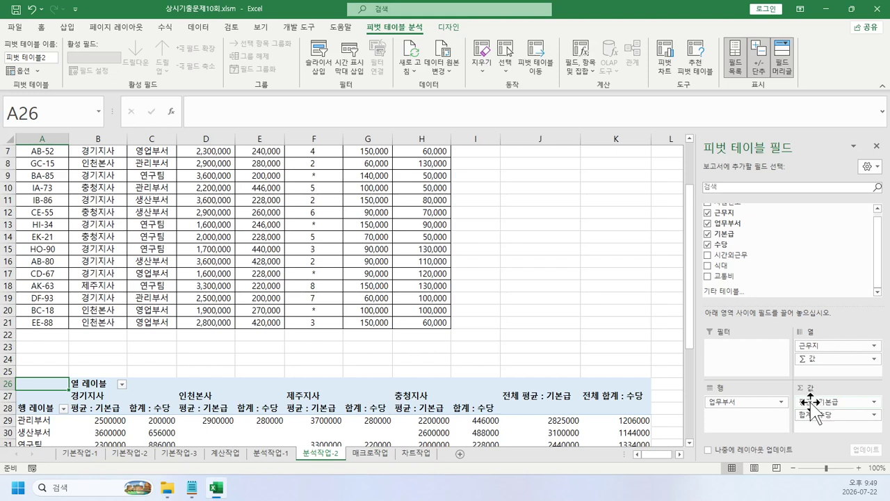
left_click_drag(814, 358, 771, 425)
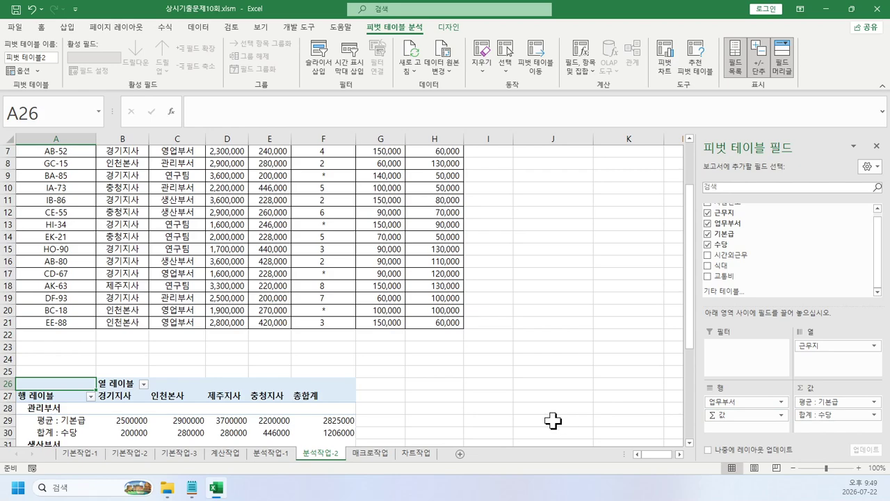
left_click(188, 395)
scroll(189, 397, "down", 1)
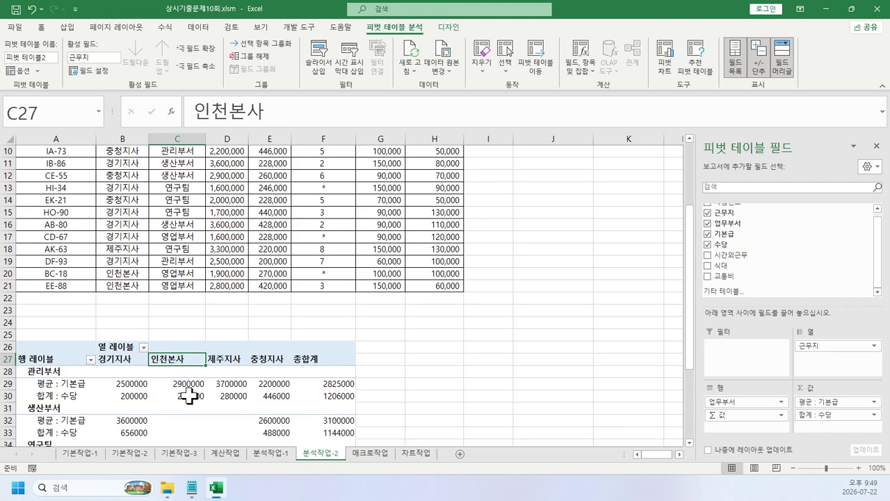
left_click(189, 395)
scroll(189, 394, "down", 2)
scroll(189, 395, "down", 4)
scroll(207, 345, "up", 1)
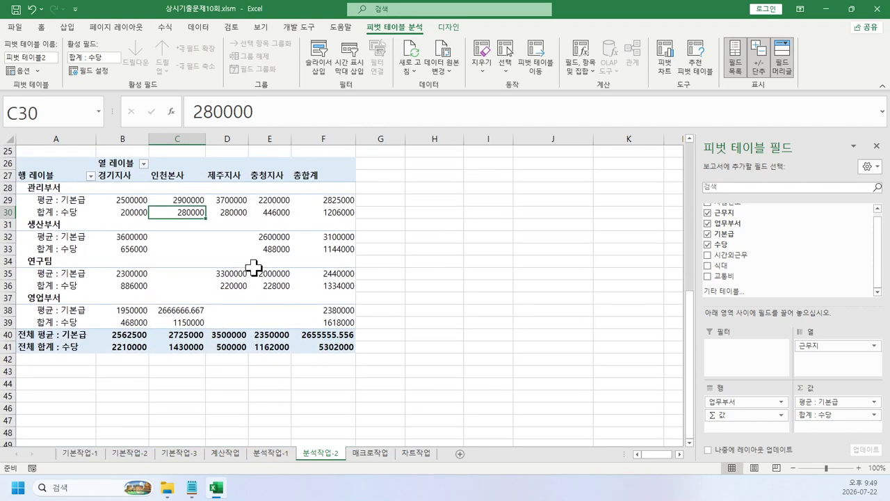
Turn off the pivot table's grand totals for both rows and columns (행 및 열의 총합계 해제).
left_click(269, 260)
left_click(448, 29)
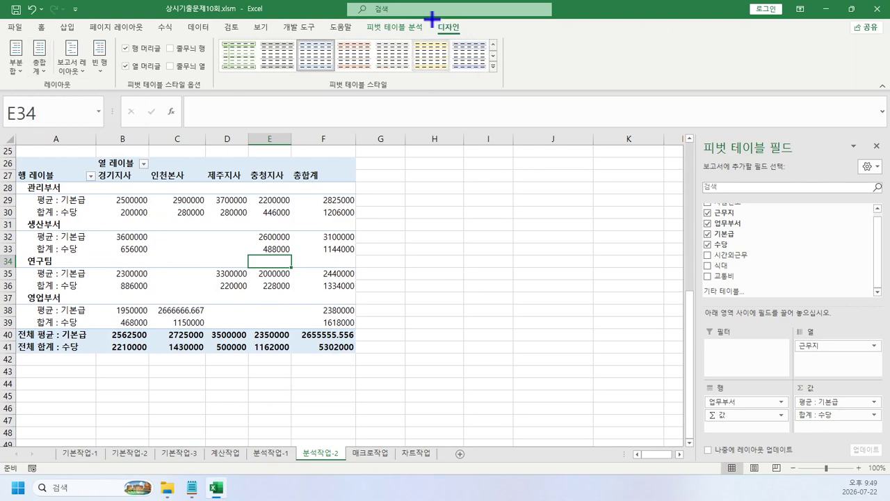
mouse_move(429, 20)
left_mouse_down()
mouse_move(470, 38)
mouse_move(67, 58)
left_mouse_up()
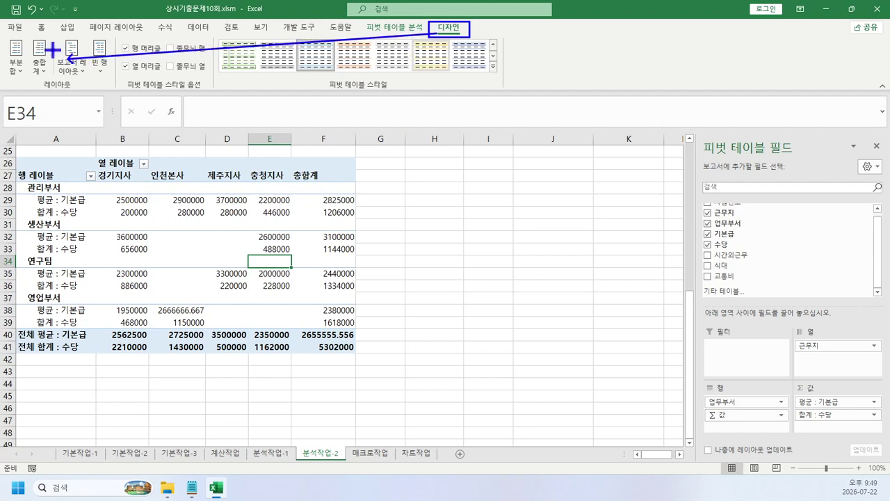
left_click_drag(25, 35, 60, 85)
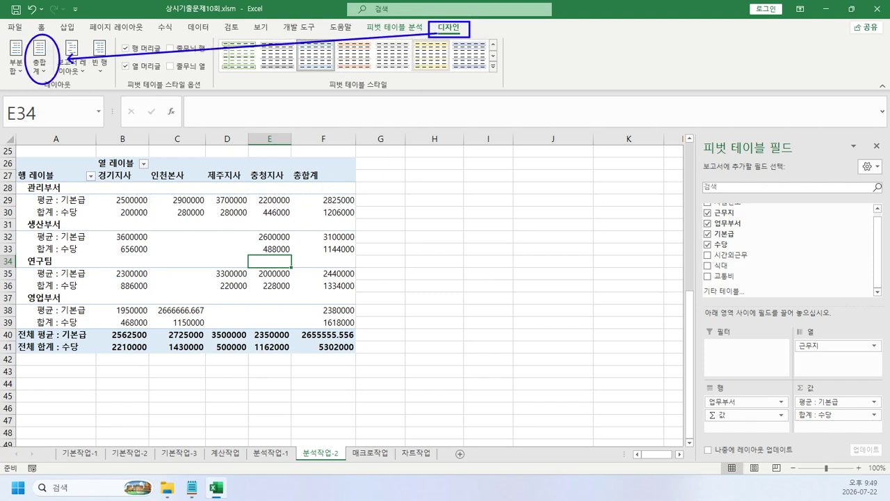
key("Escape")
left_click(42, 71)
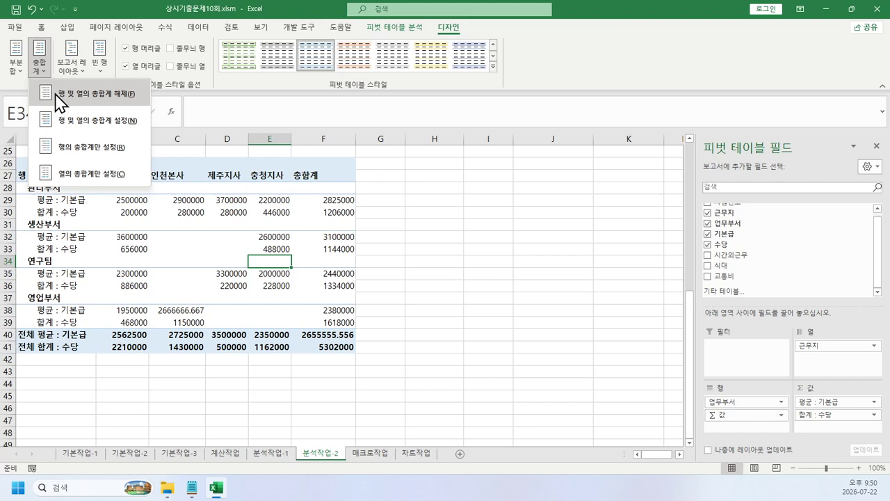
left_click(59, 97)
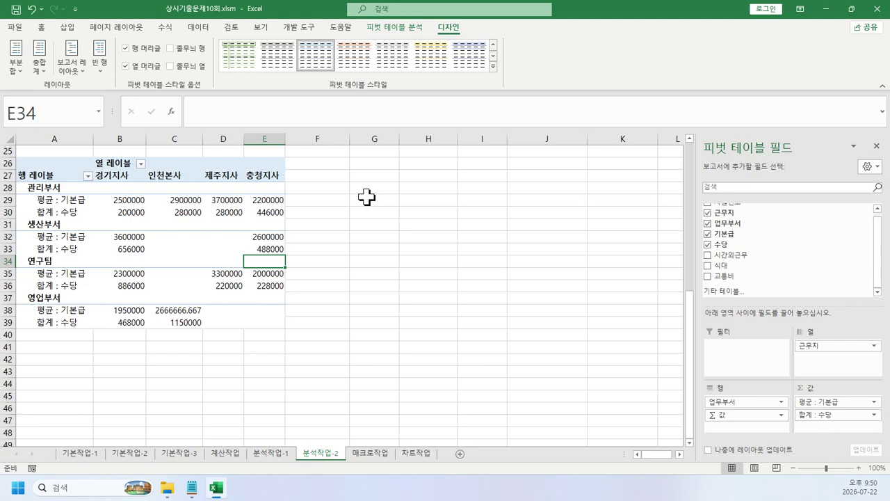
left_click(366, 197)
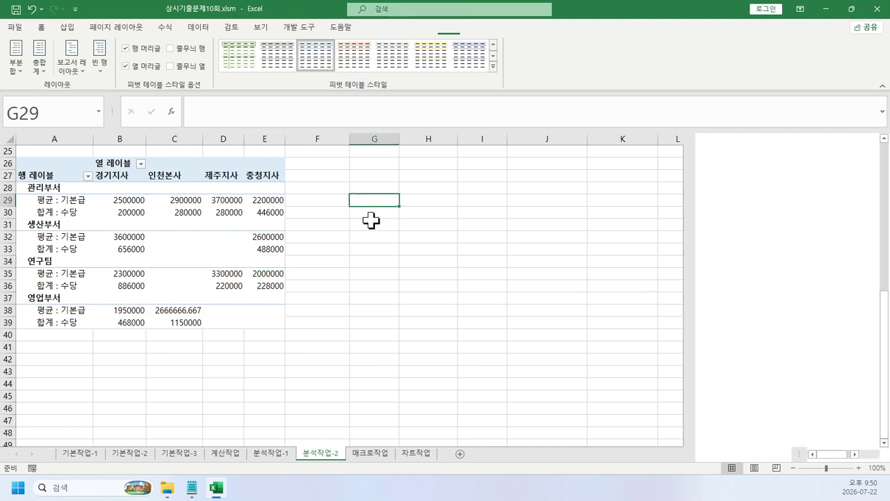
Switch to the 매크로작업 sheet with the 비영업용 상반기 자동차세 table.
left_click(372, 454)
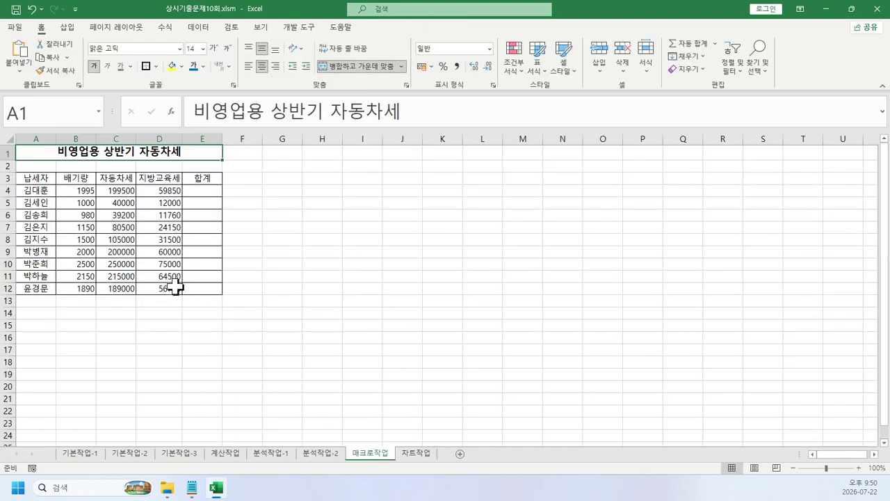
left_click(192, 276)
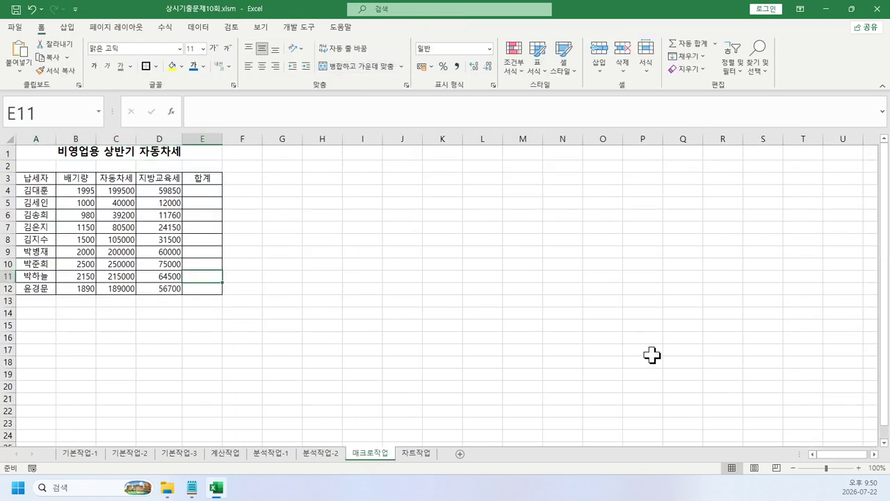